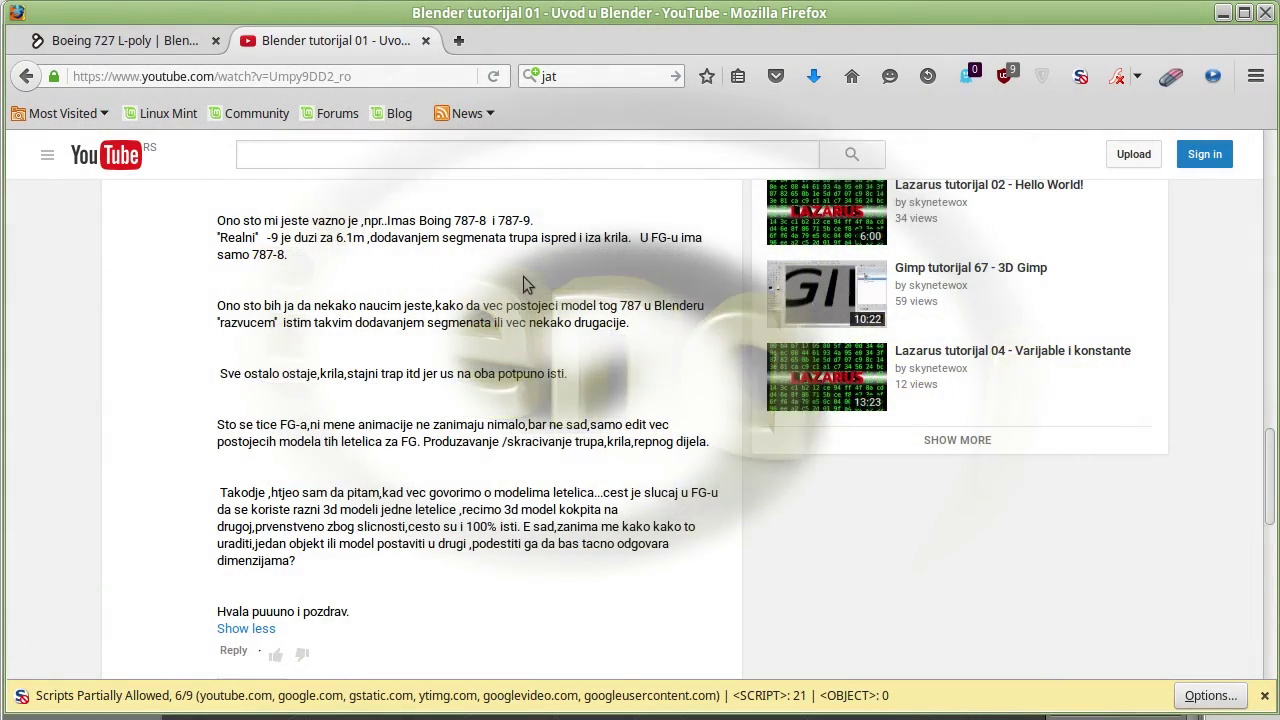
Step: Read through the YouTube comments, then move to the Blend Swap Boeing 727 L-poly page
scroll(523, 277, "up", 3)
scroll(523, 277, "up", 6)
scroll(523, 277, "down", 2)
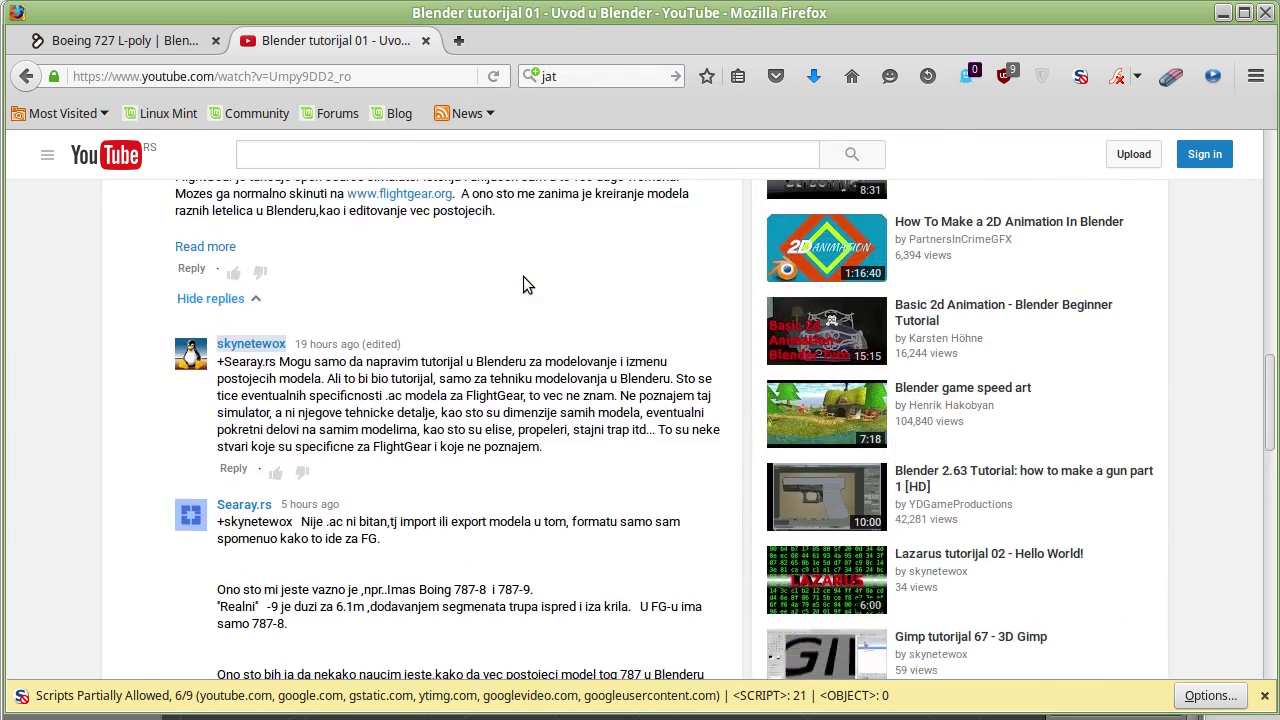
scroll(523, 277, "down", 4)
mouse_move(448, 580)
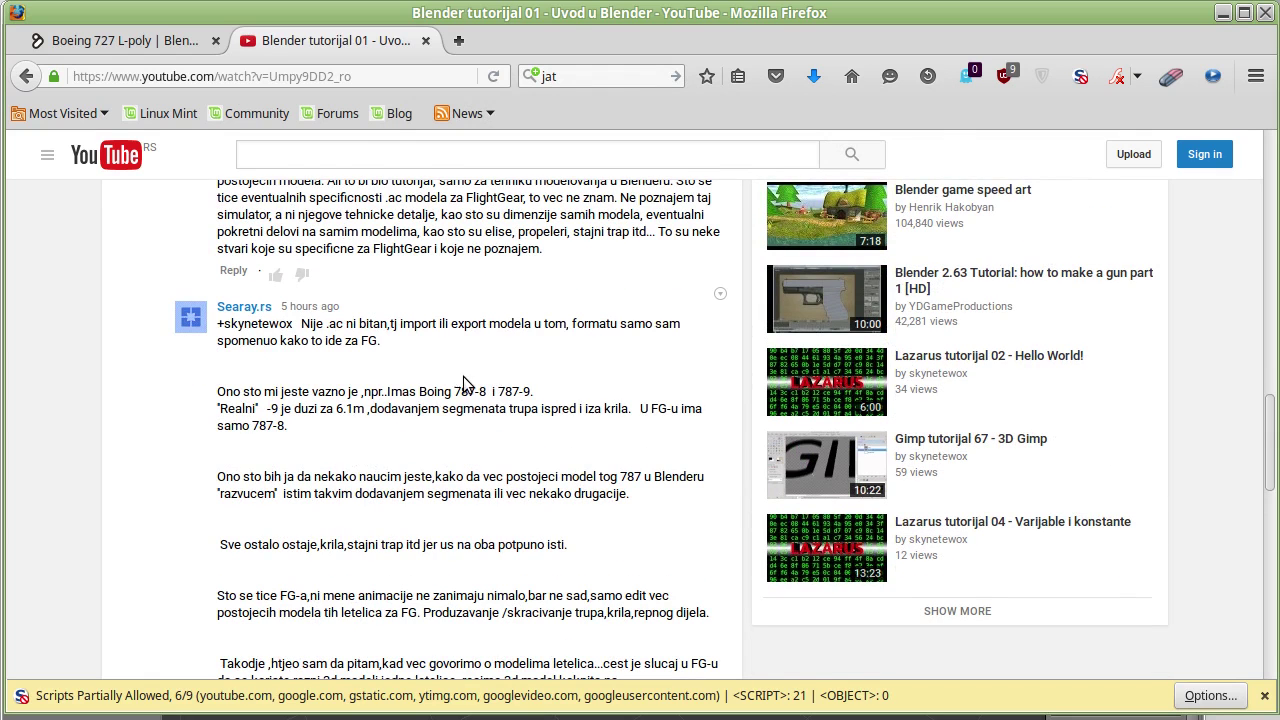
scroll(463, 376, "up", 3)
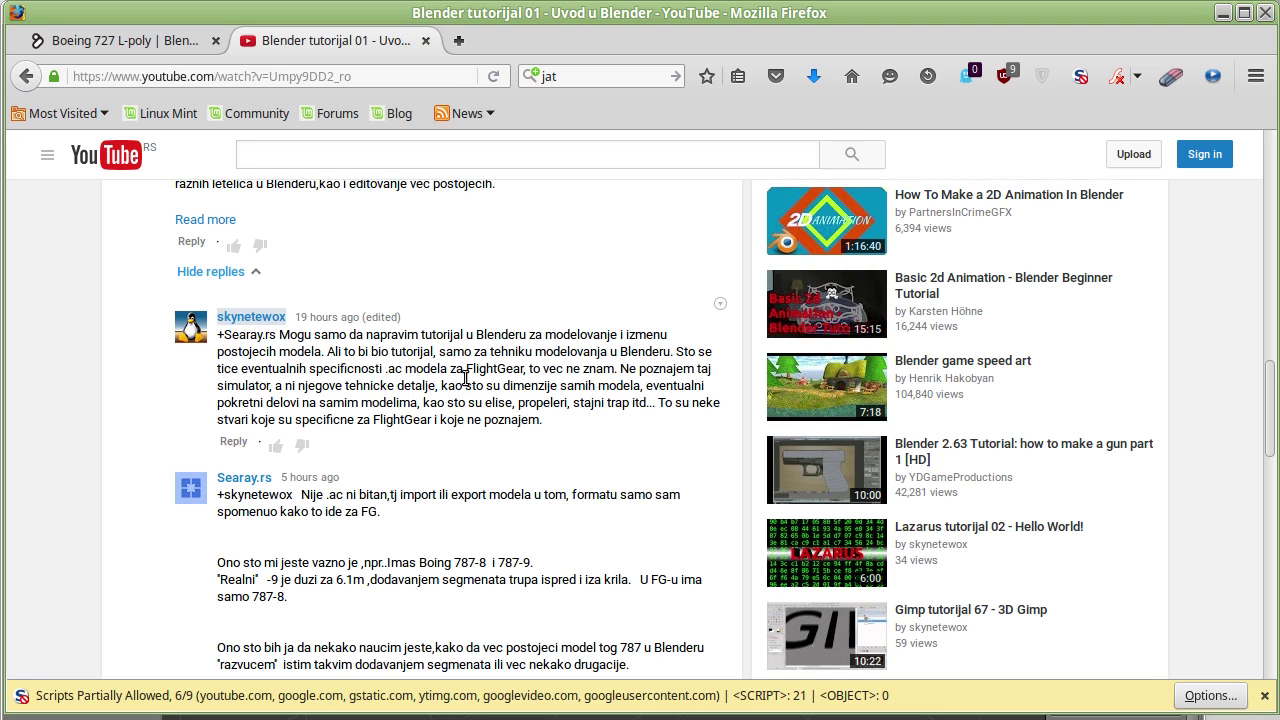
scroll(463, 379, "down", 5)
scroll(459, 379, "up", 3)
scroll(459, 379, "up", 1)
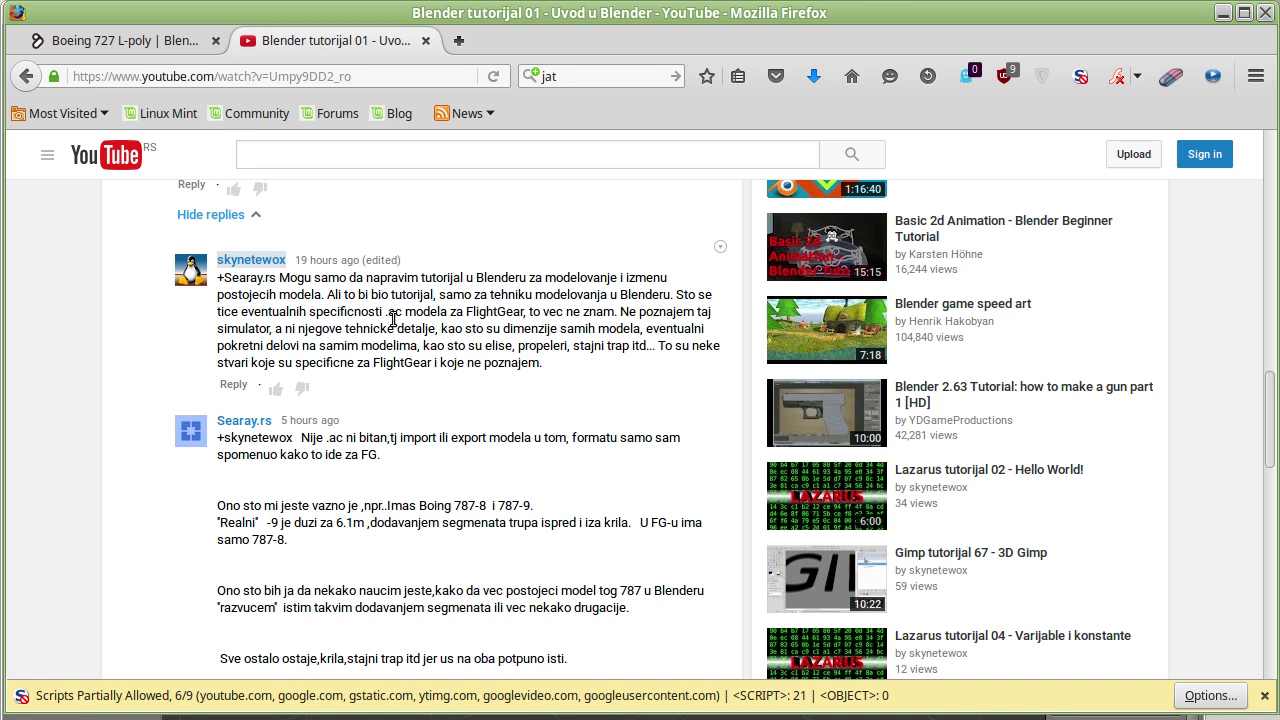
key("ctrl+Tab")
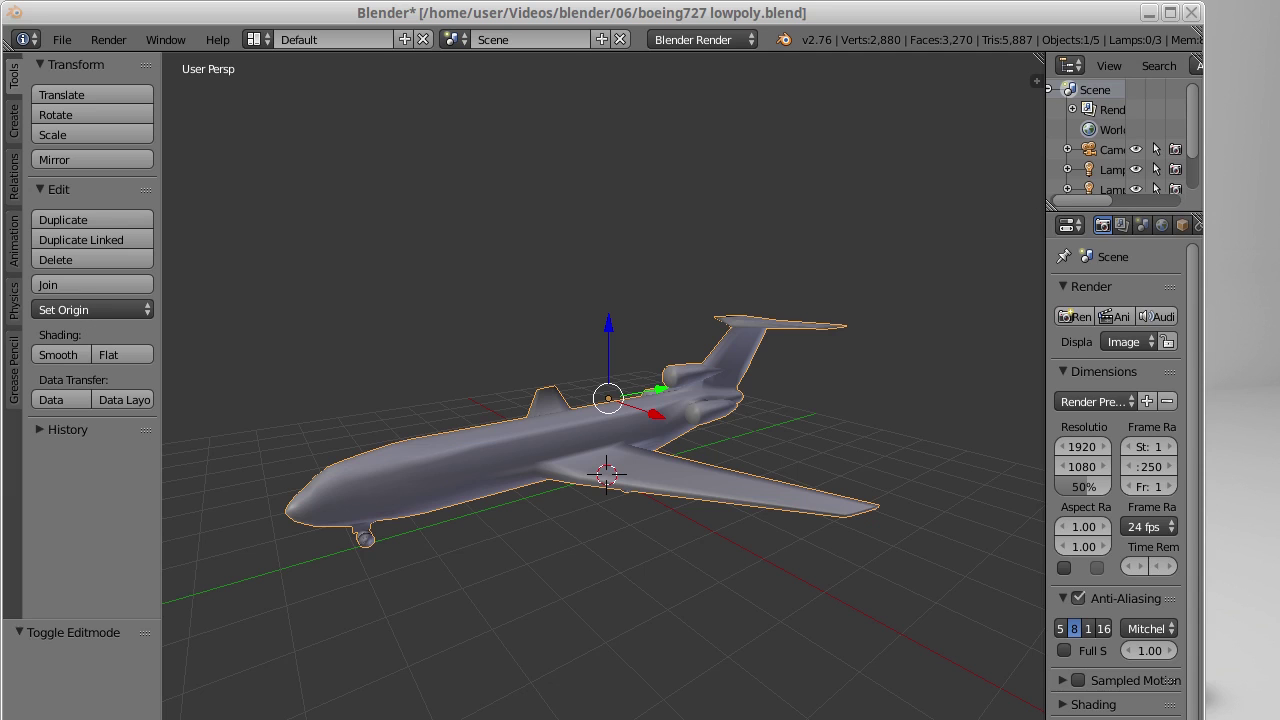
Step: Enlarge the Blender window showing boeing727 lowpoly.blend to fill the screen
left_click_drag(1168, 680, 1269, 707)
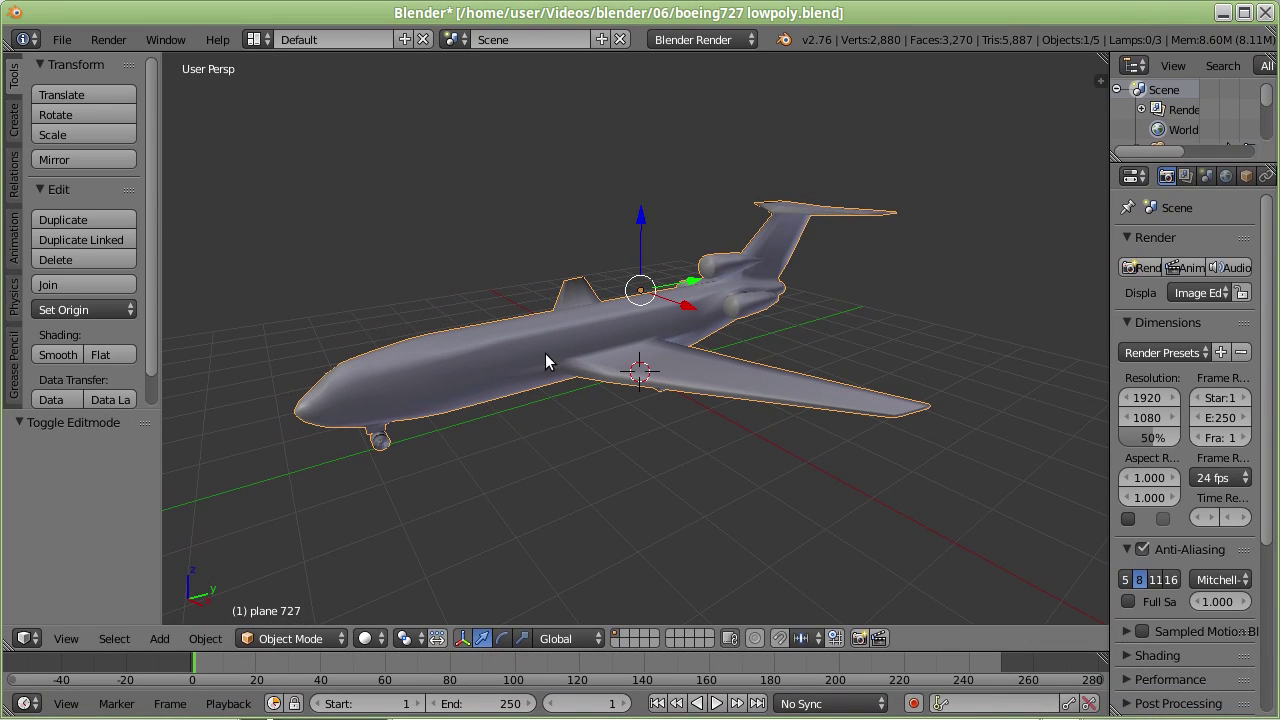
Step: Orbit around the 727 mesh in Edit Mode, return to Object Mode, and show the layout list
middle_click_drag(545, 355, 819, 376)
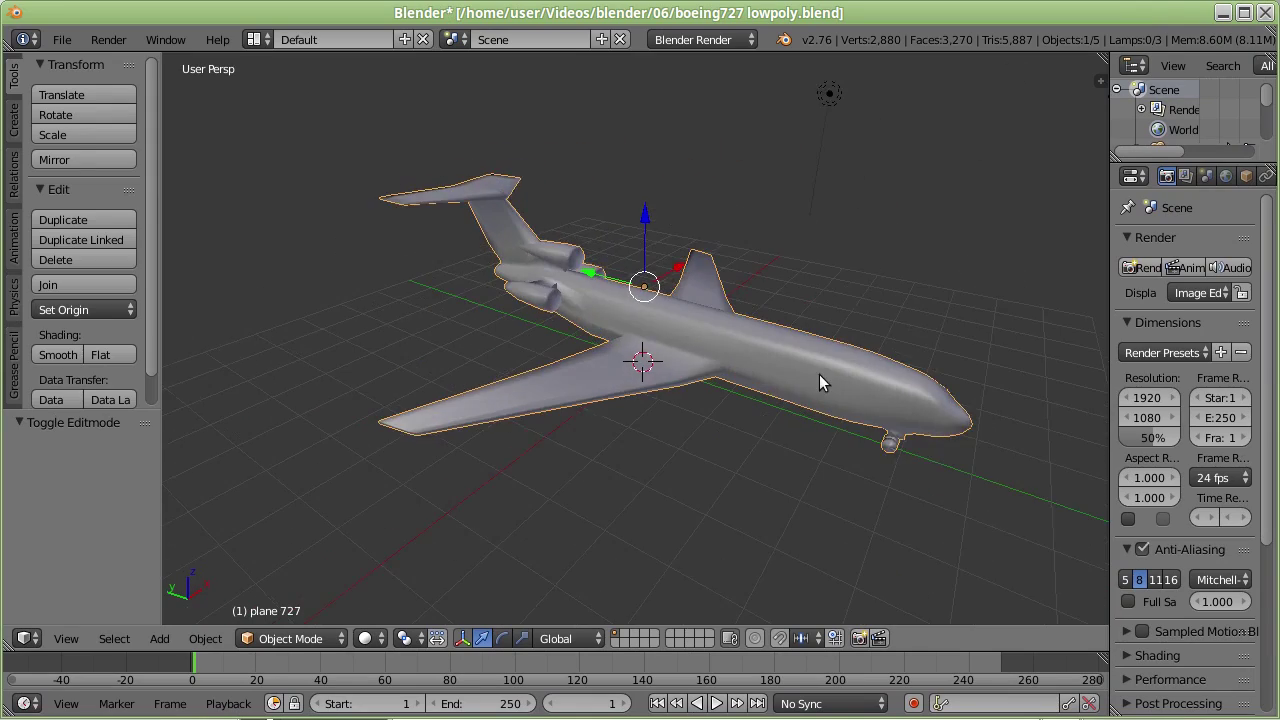
key("Tab")
mouse_move(816, 375)
middle_mouse_down()
mouse_move(683, 379)
mouse_move(575, 360)
mouse_move(637, 432)
mouse_move(807, 416)
middle_mouse_up()
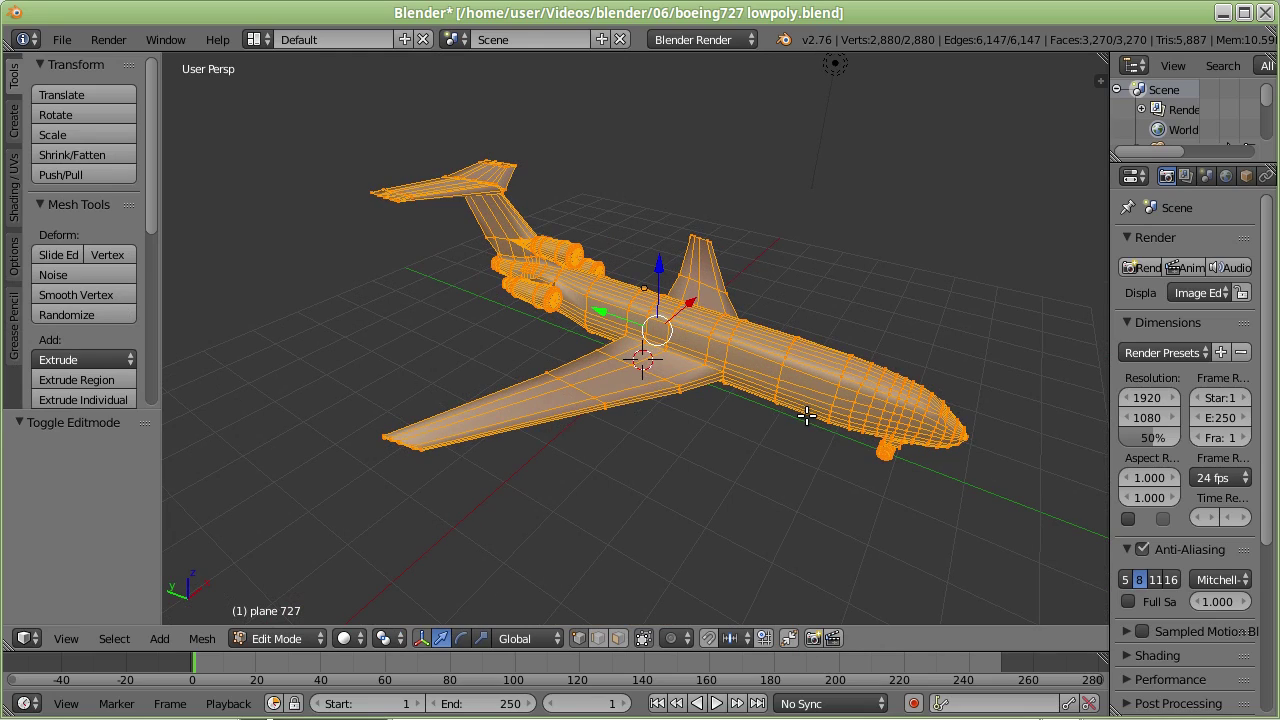
mouse_move(807, 416)
middle_mouse_down()
mouse_move(786, 423)
mouse_move(700, 380)
mouse_move(527, 332)
mouse_move(619, 410)
mouse_move(780, 404)
middle_mouse_up()
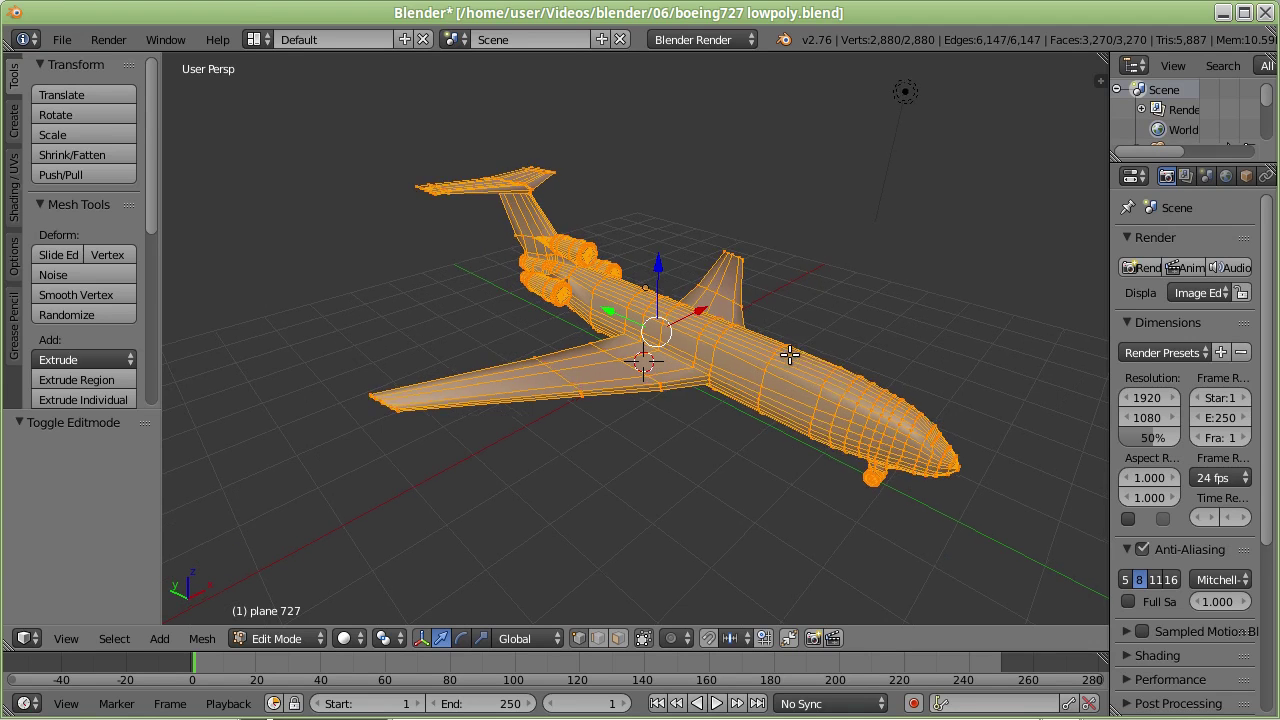
middle_click_drag(760, 326, 275, 55)
key("Tab")
left_click(266, 40)
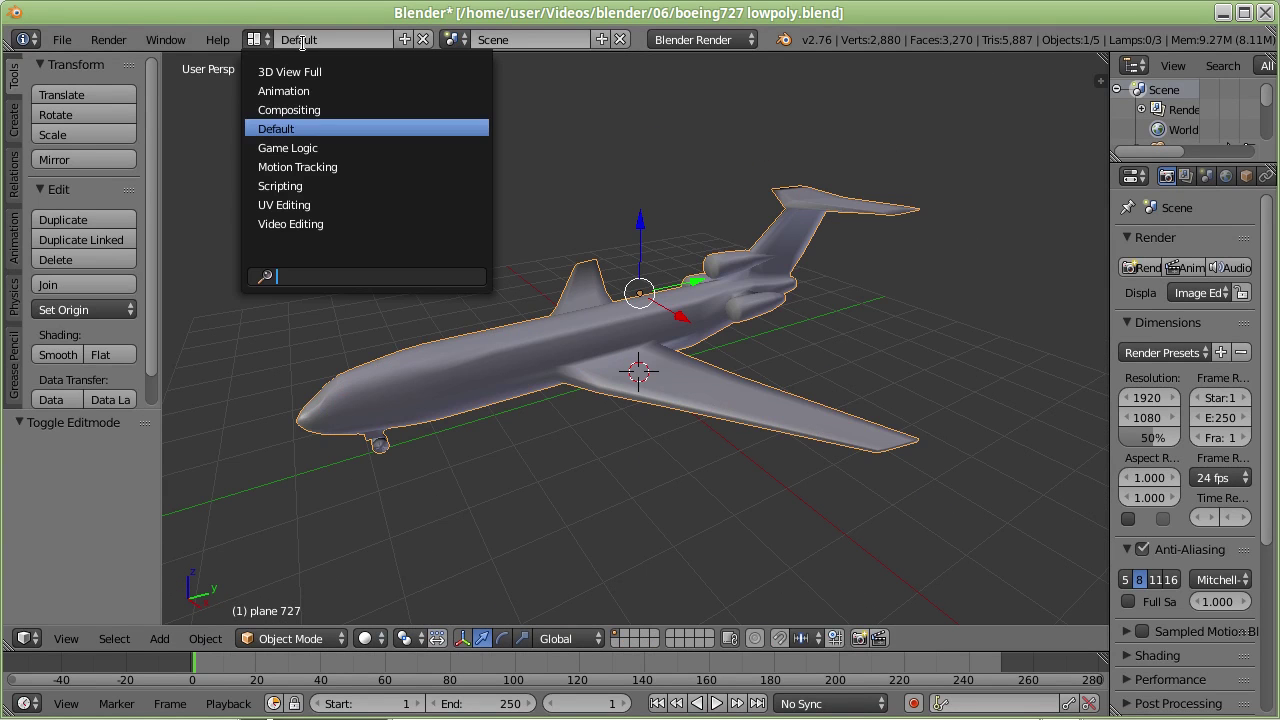
Step: Switch to the UV Editing layout and put the airplane into Edit Mode
left_click(296, 204)
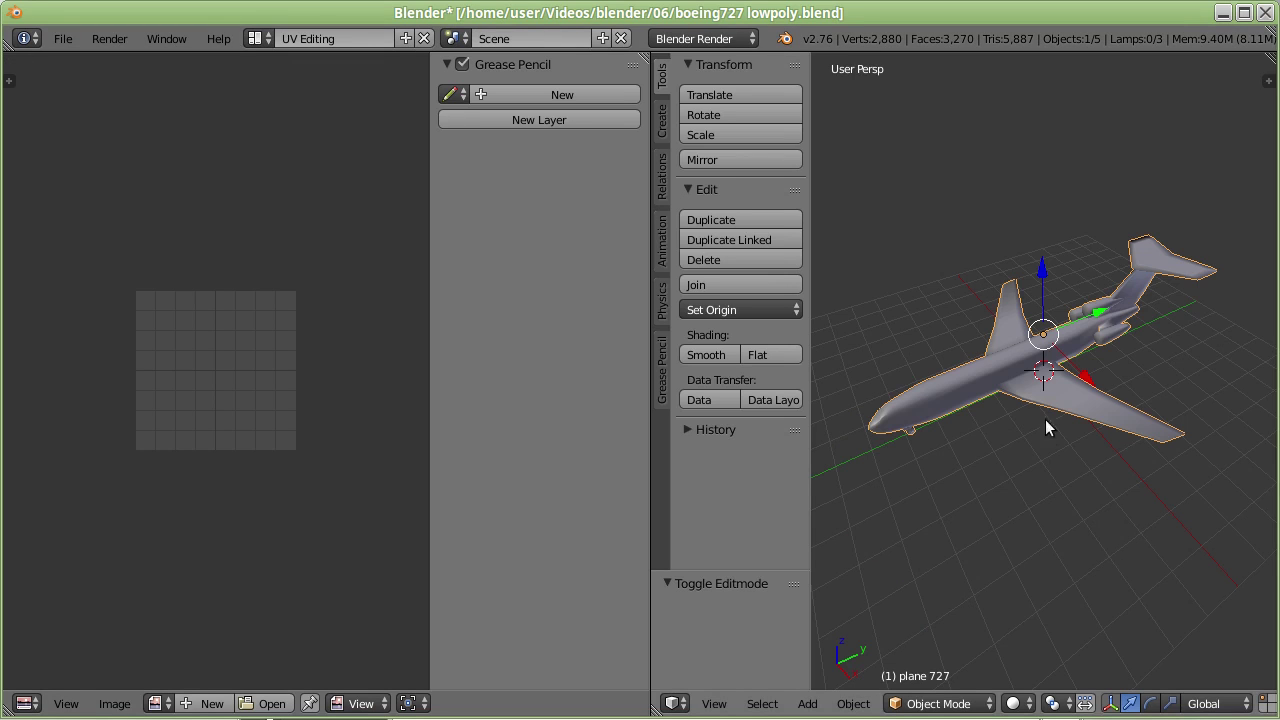
middle_click_drag(1031, 389, 1001, 364)
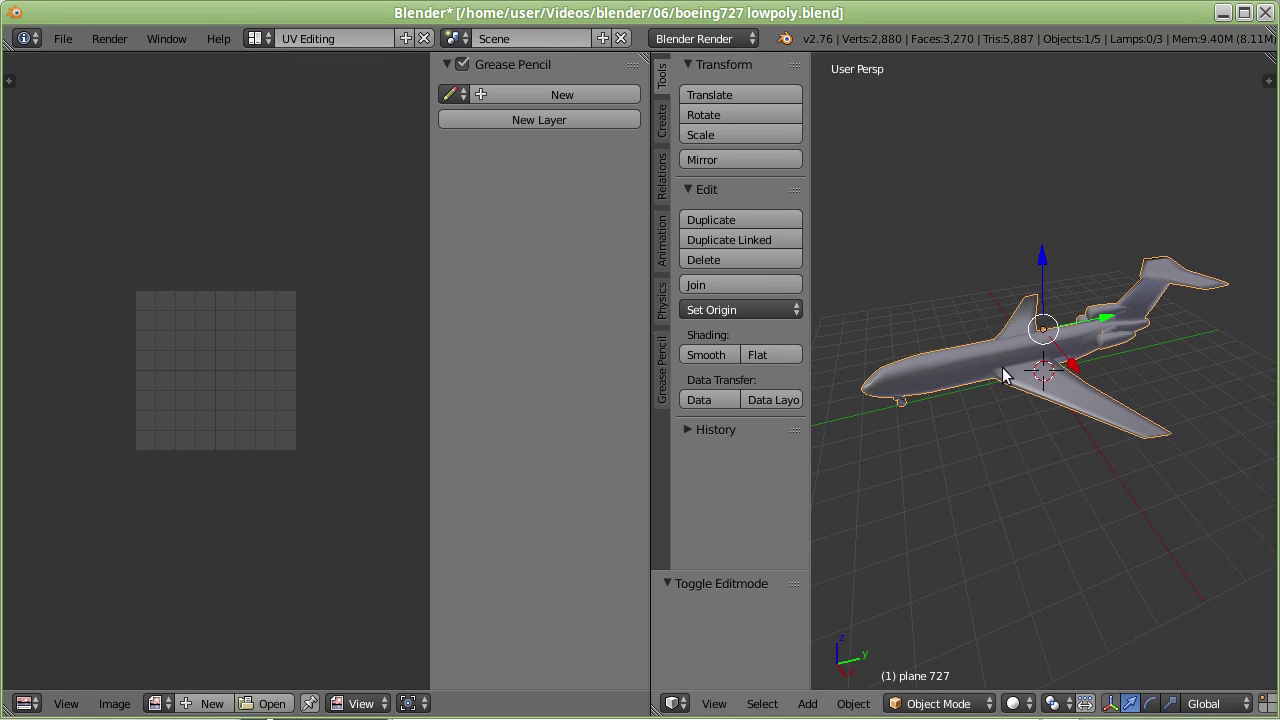
left_click(950, 705)
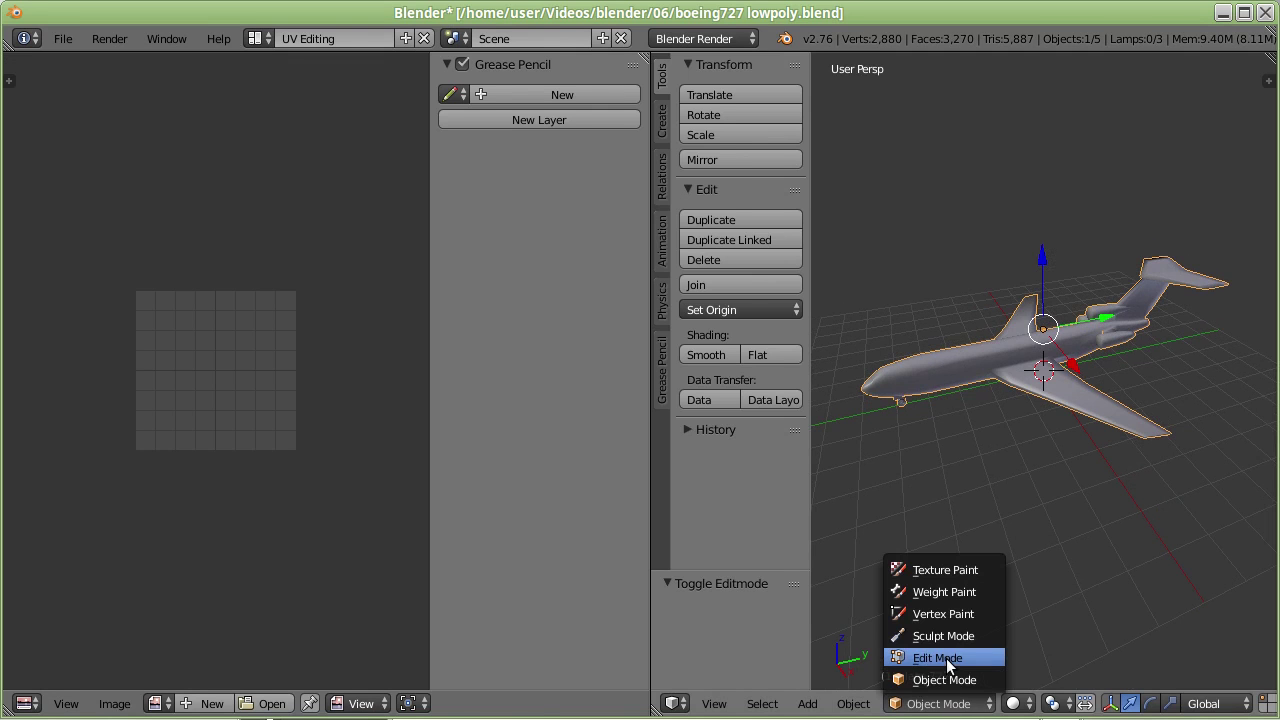
left_click(948, 657)
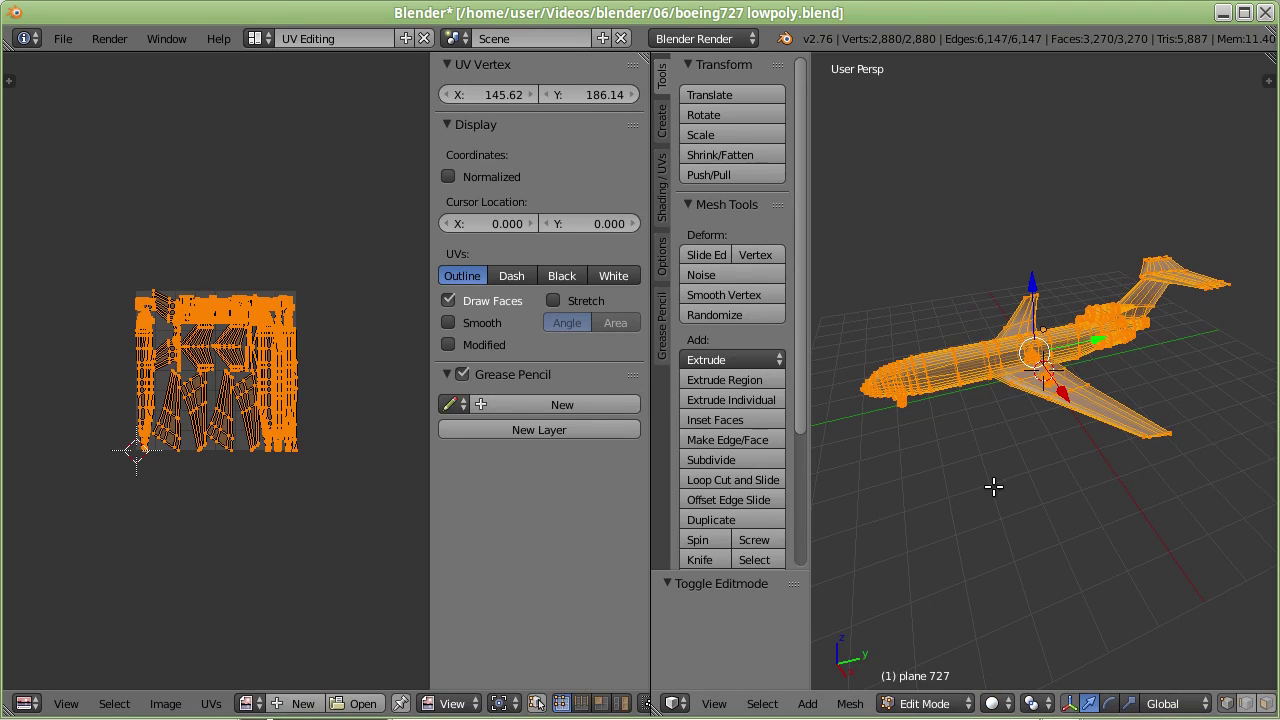
Step: Select the entire airplane mesh and bring up the Mesh unwrap options
scroll(1028, 372, "up", 3)
key("a")
key("a")
key("a")
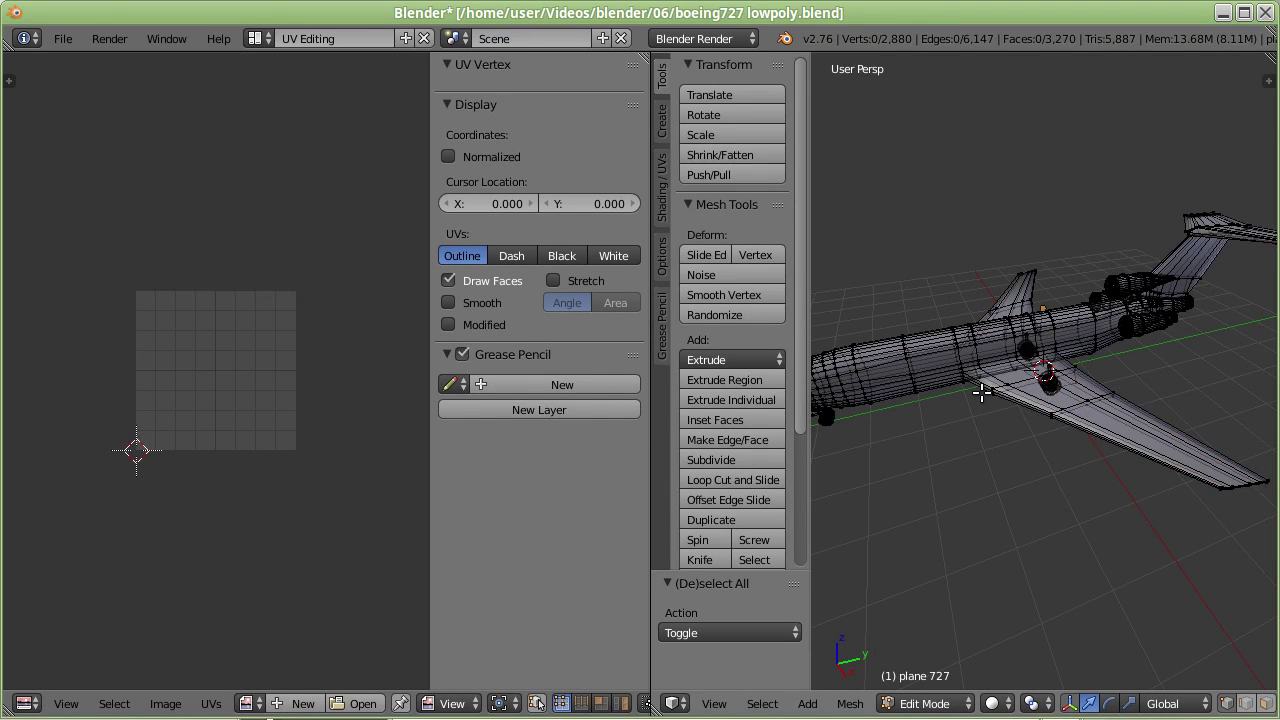
key("a")
key("a")
key("a")
middle_click_drag(968, 410, 1055, 413)
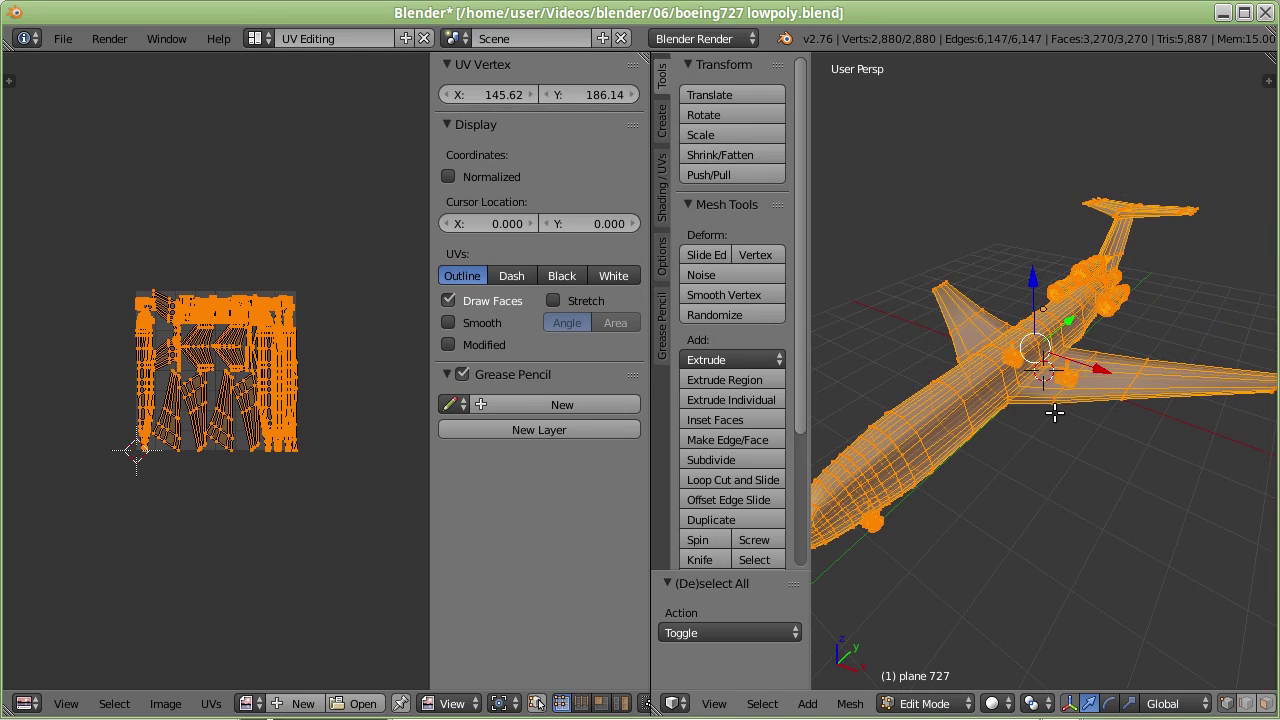
left_click(850, 703)
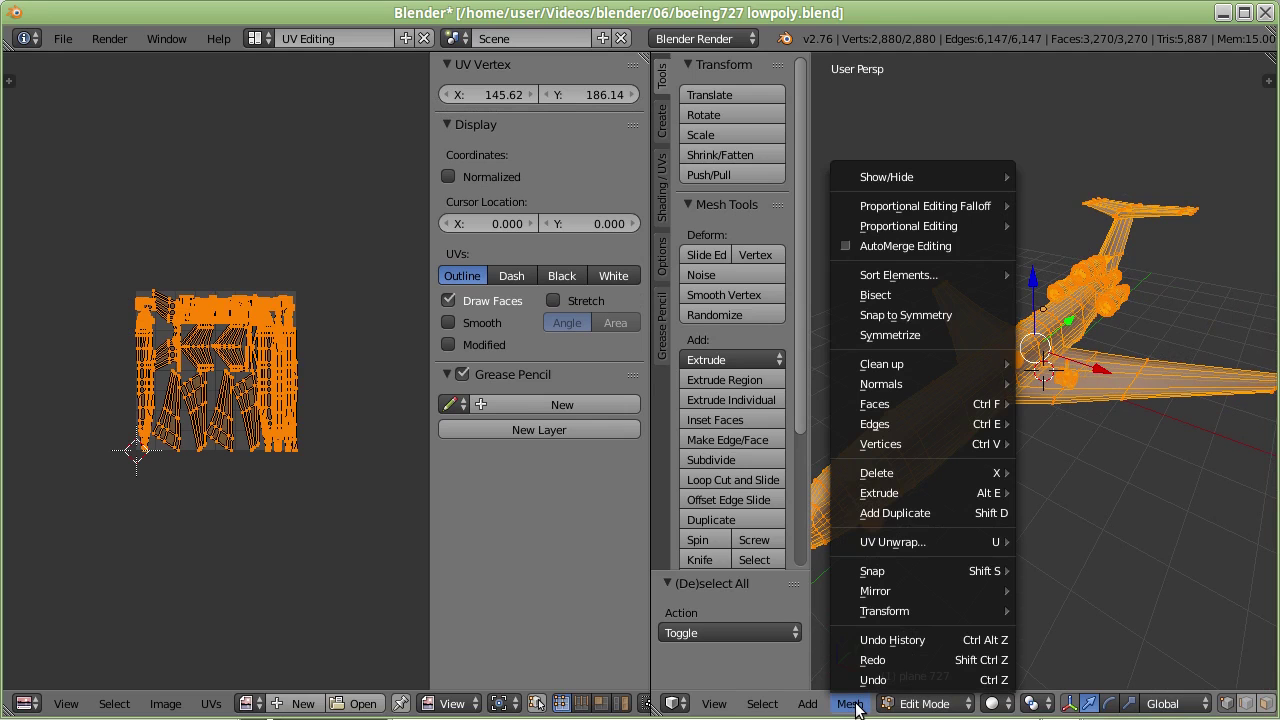
mouse_move(893, 542)
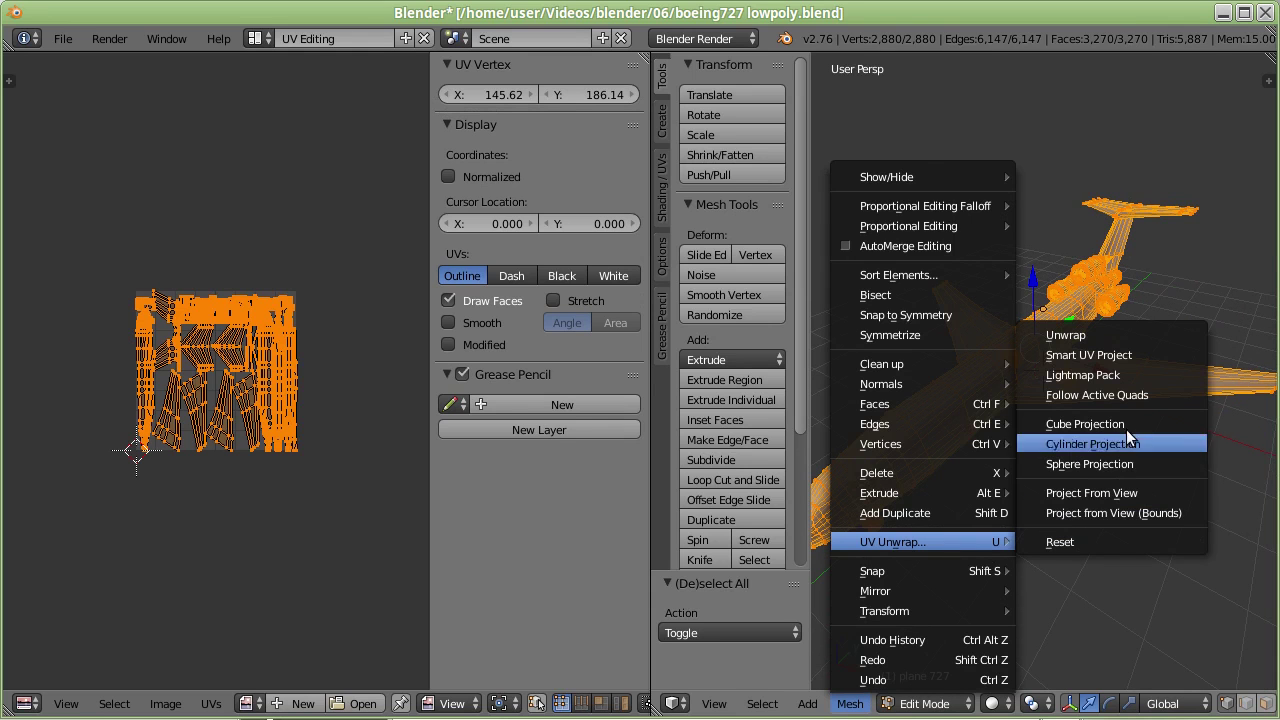
Step: Run Smart UV Project with default Angle Limit 66 and Island Margin 0, then check the result
left_click(1123, 358)
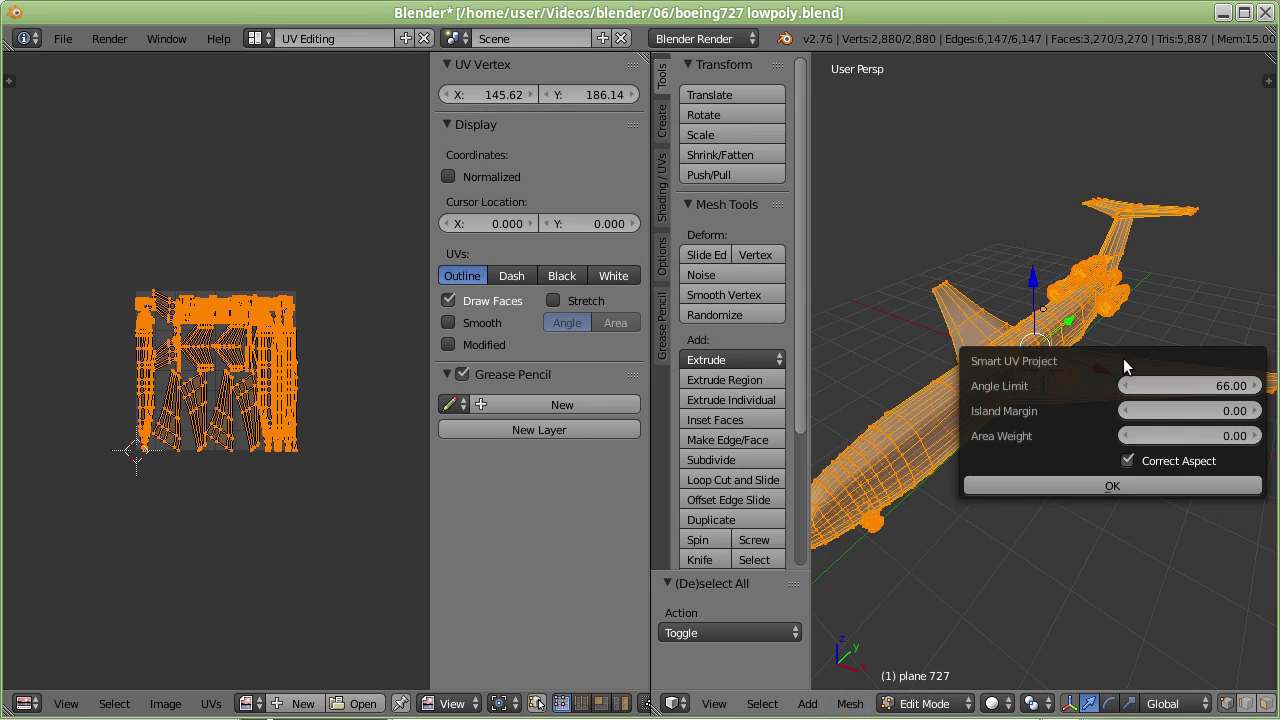
left_click(1118, 488)
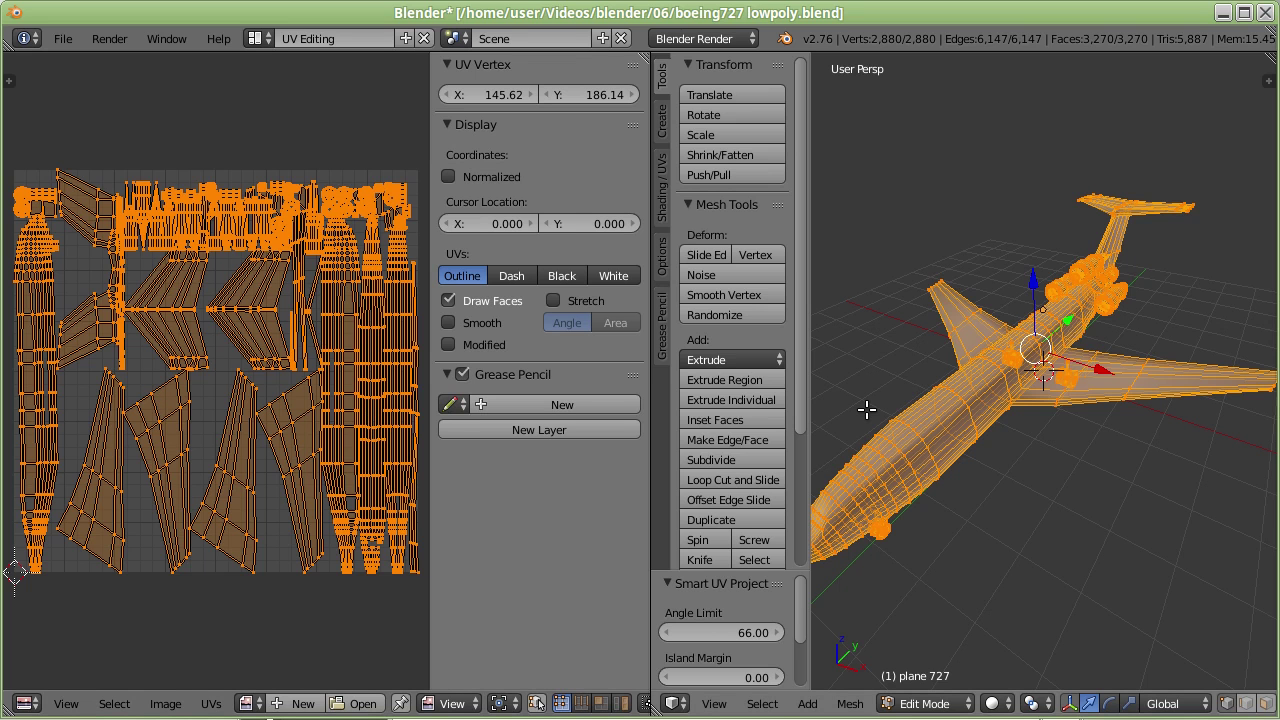
mouse_move(866, 409)
middle_mouse_down()
mouse_move(866, 388)
mouse_move(843, 389)
middle_mouse_up()
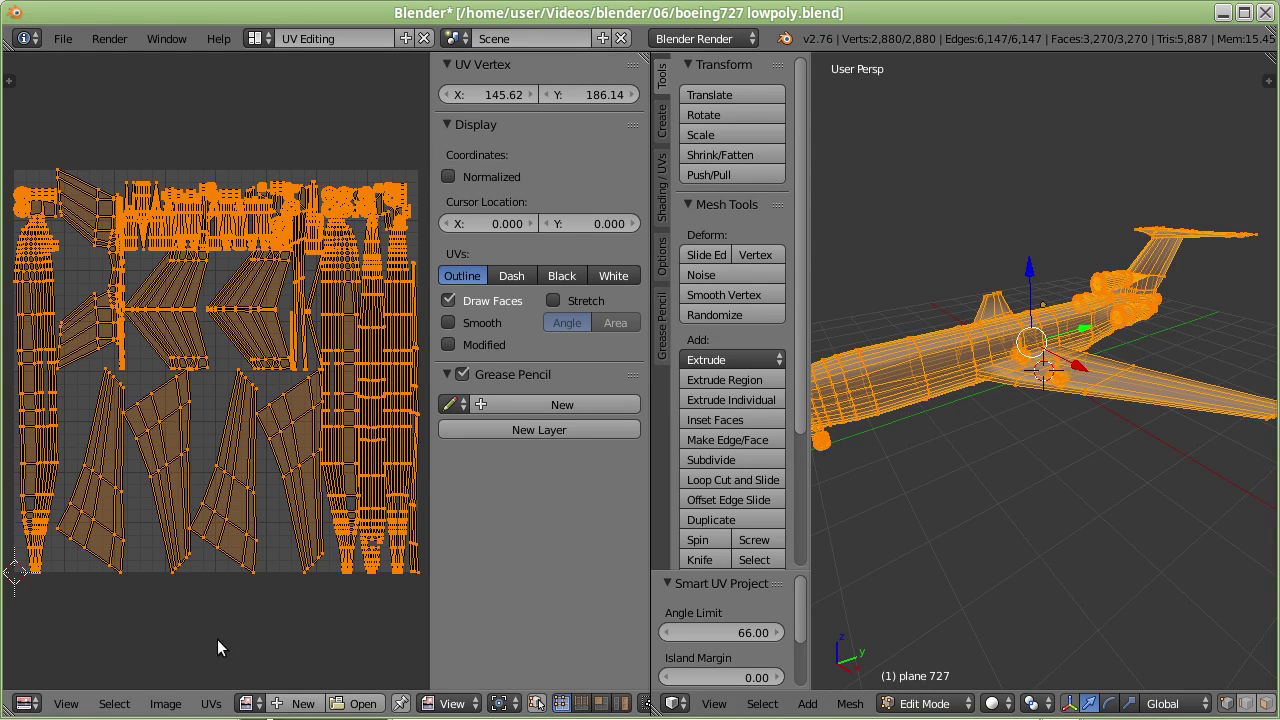
Step: Export the UV layout as boeing727 lowpoly.png at 1024×1024 into the 06 folder
left_click(211, 704)
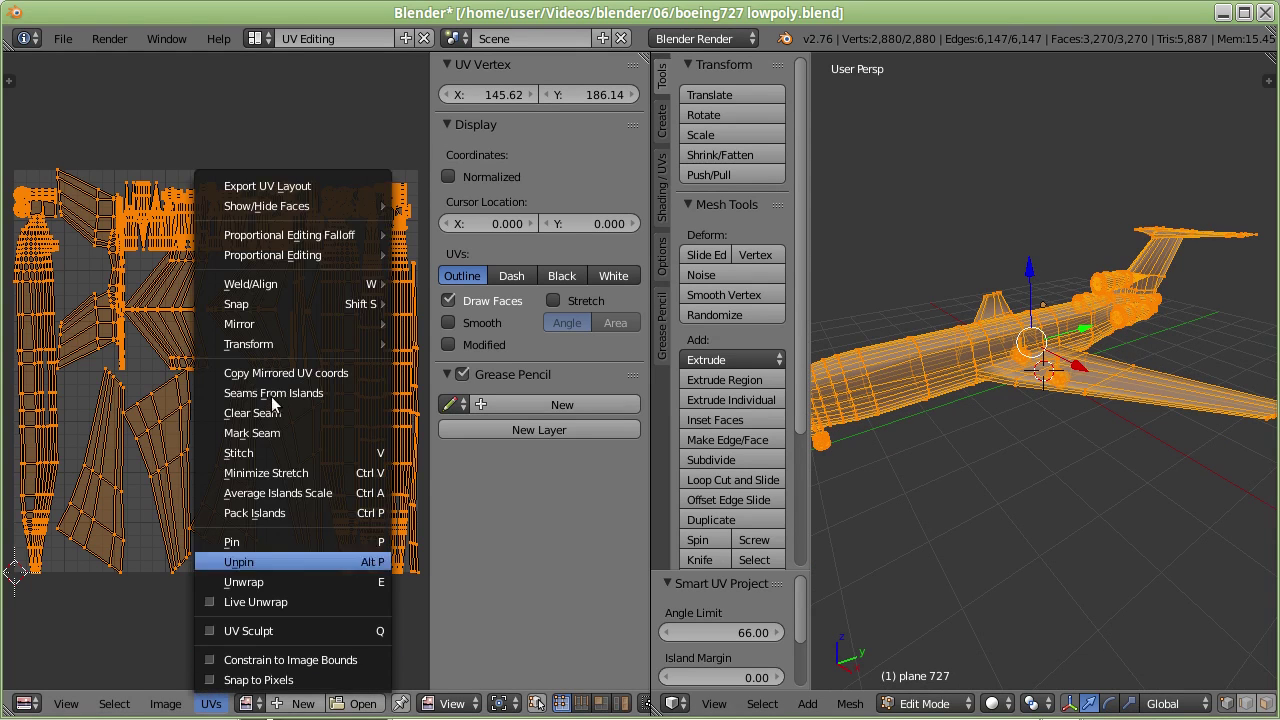
left_click(262, 188)
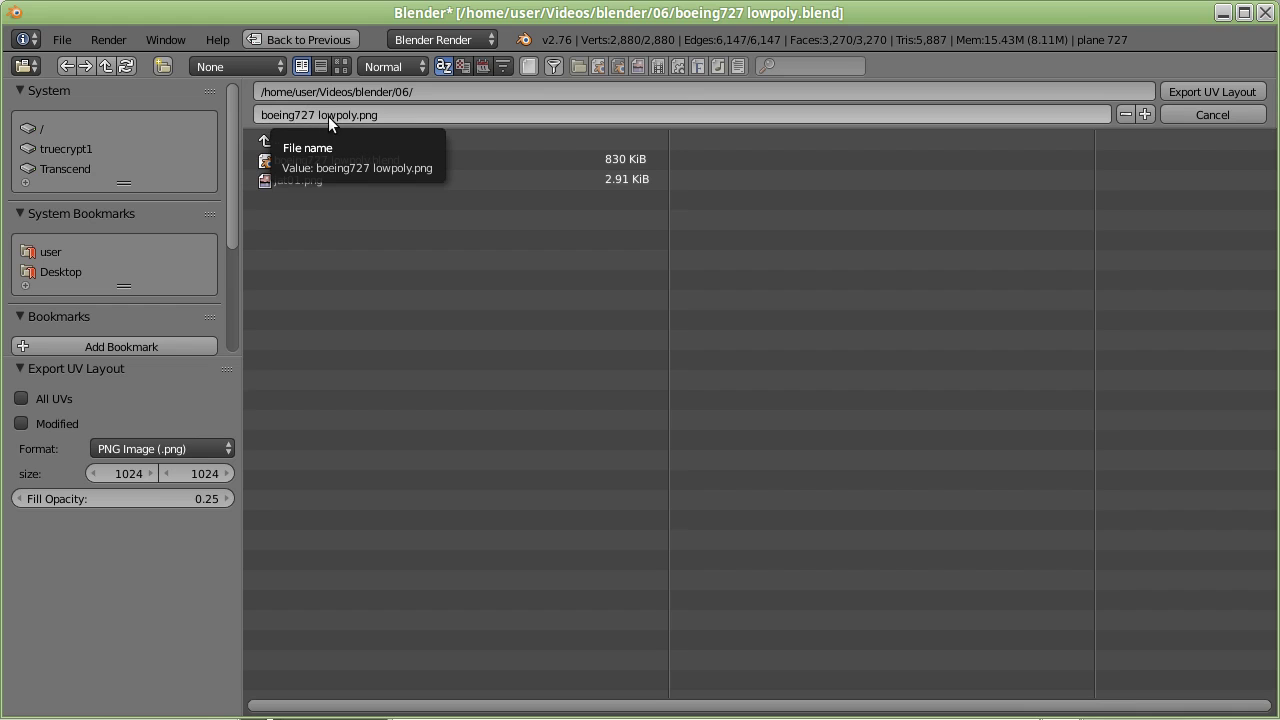
left_click(403, 116)
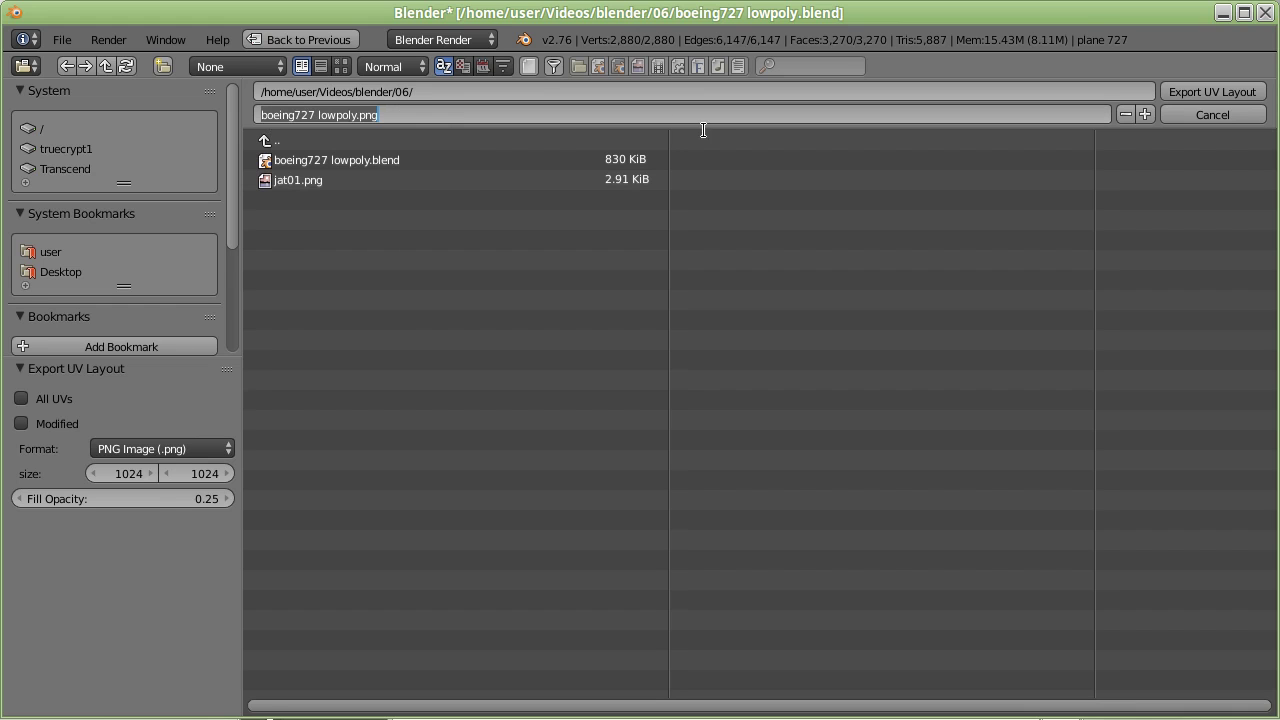
key("ctrl+a")
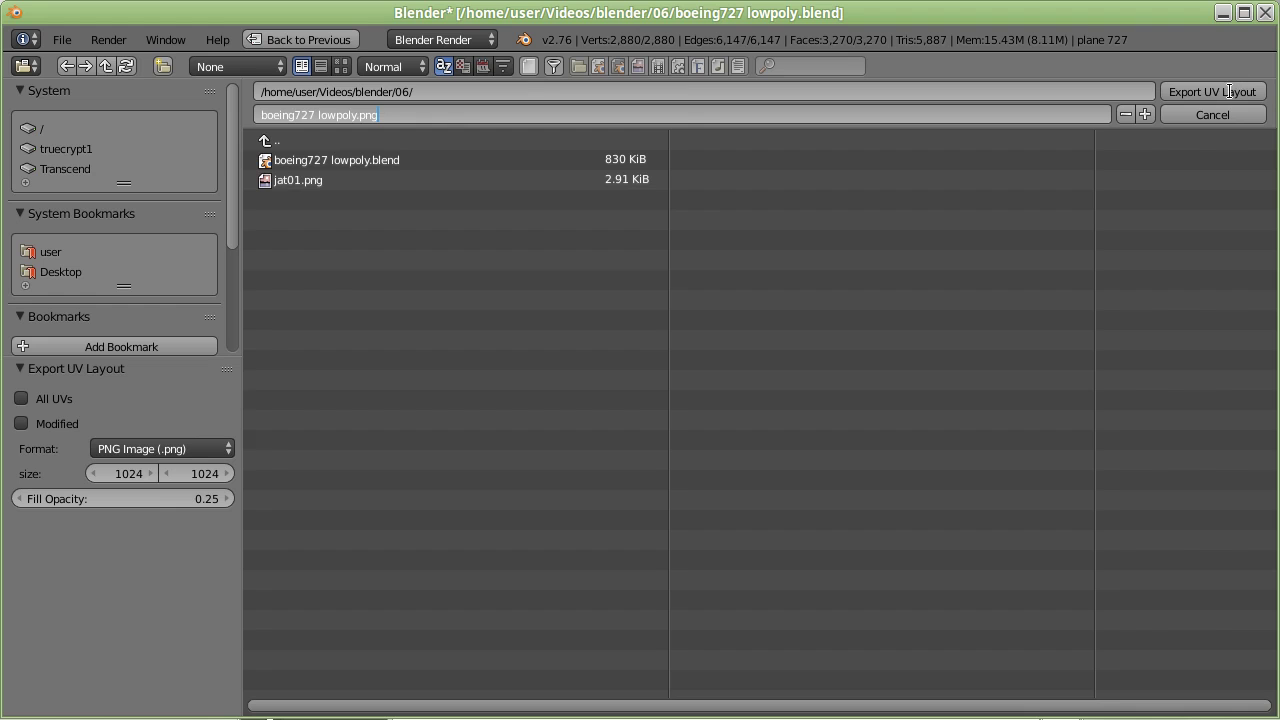
left_click(1230, 90)
left_click(1230, 90)
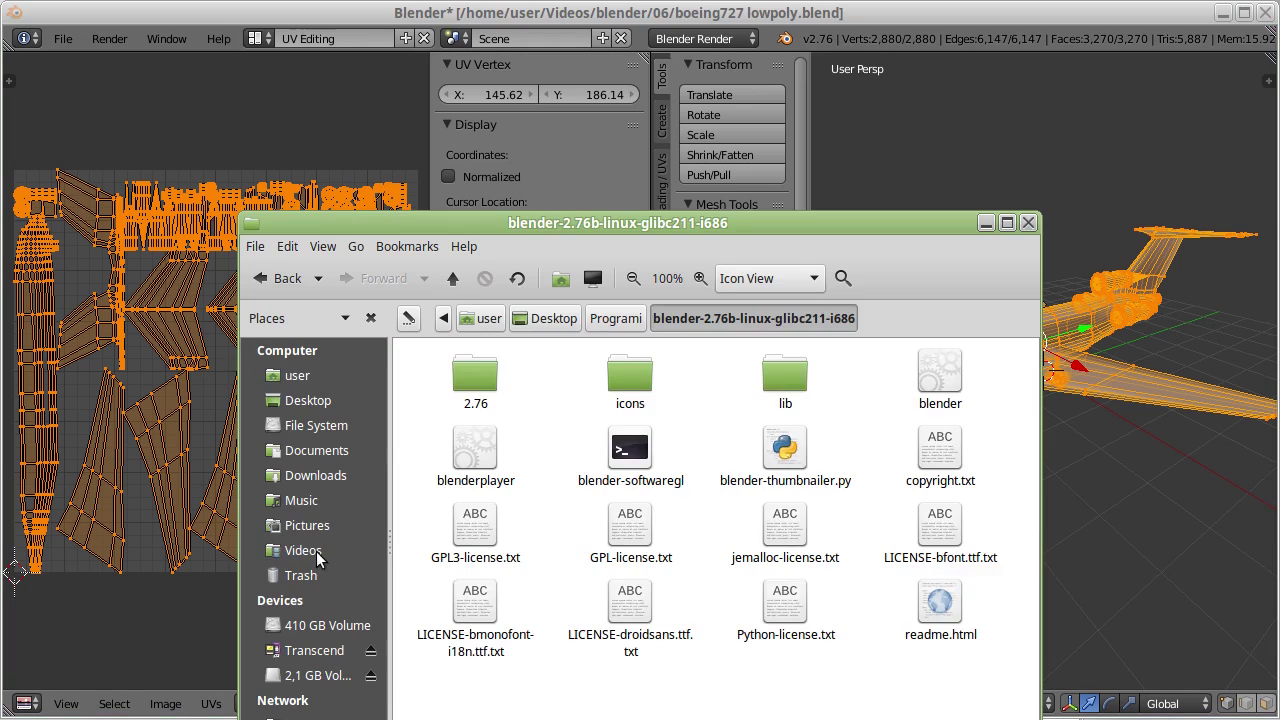
Step: Open boeing727 lowpoly.png from Videos/blender/06 in the image viewer
left_click(318, 558)
double_click(777, 375)
double_click(680, 405)
left_click(643, 398)
double_click(643, 398)
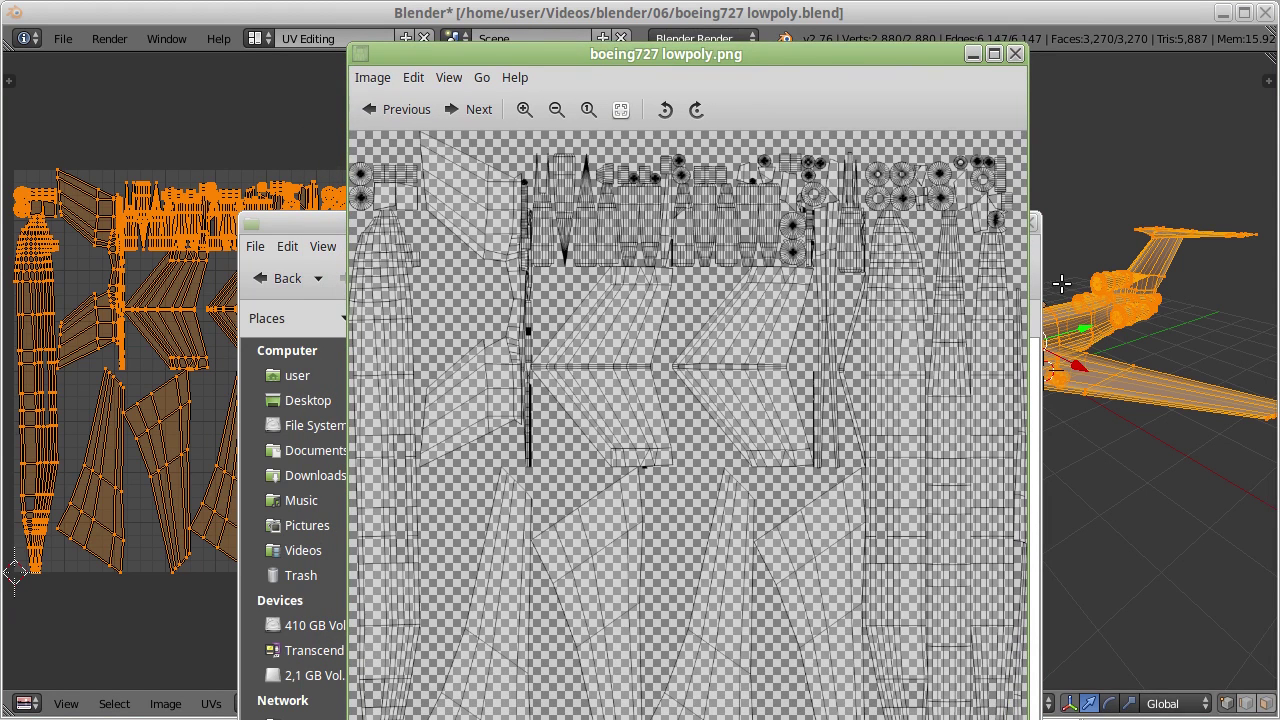
Step: Close the UV image preview and bring up the applications menu
left_click(1015, 53)
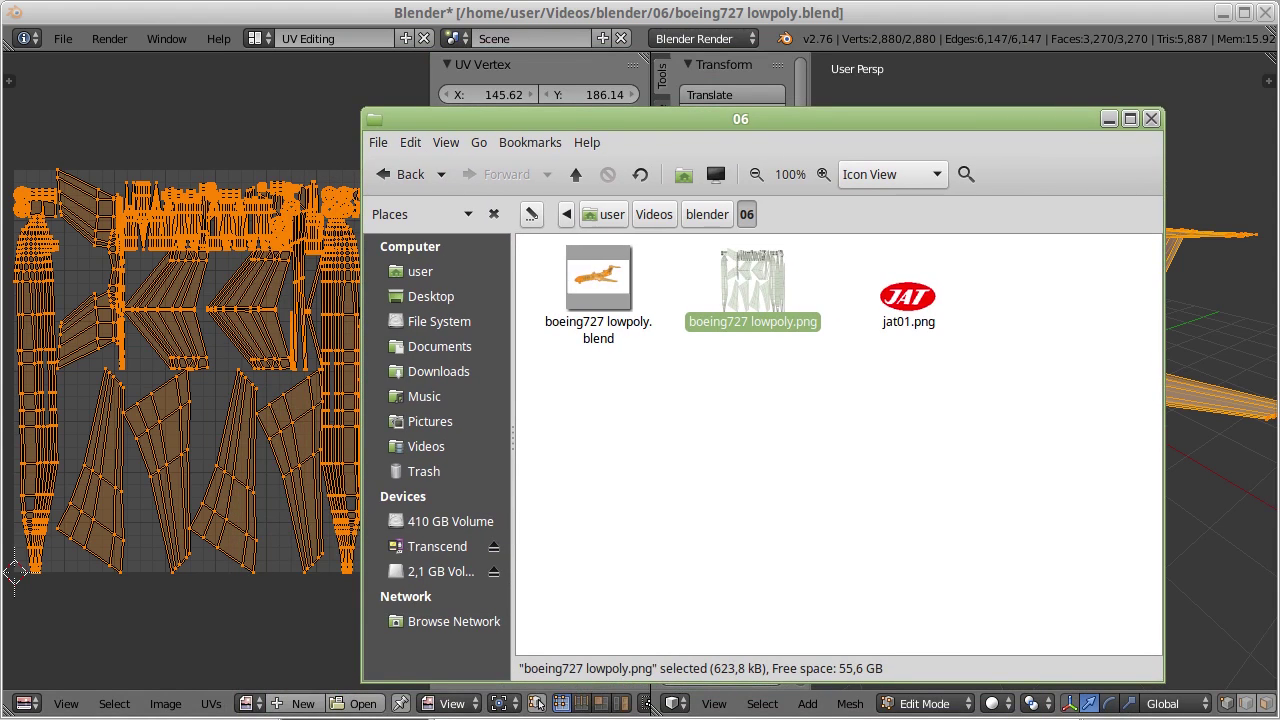
key("super")
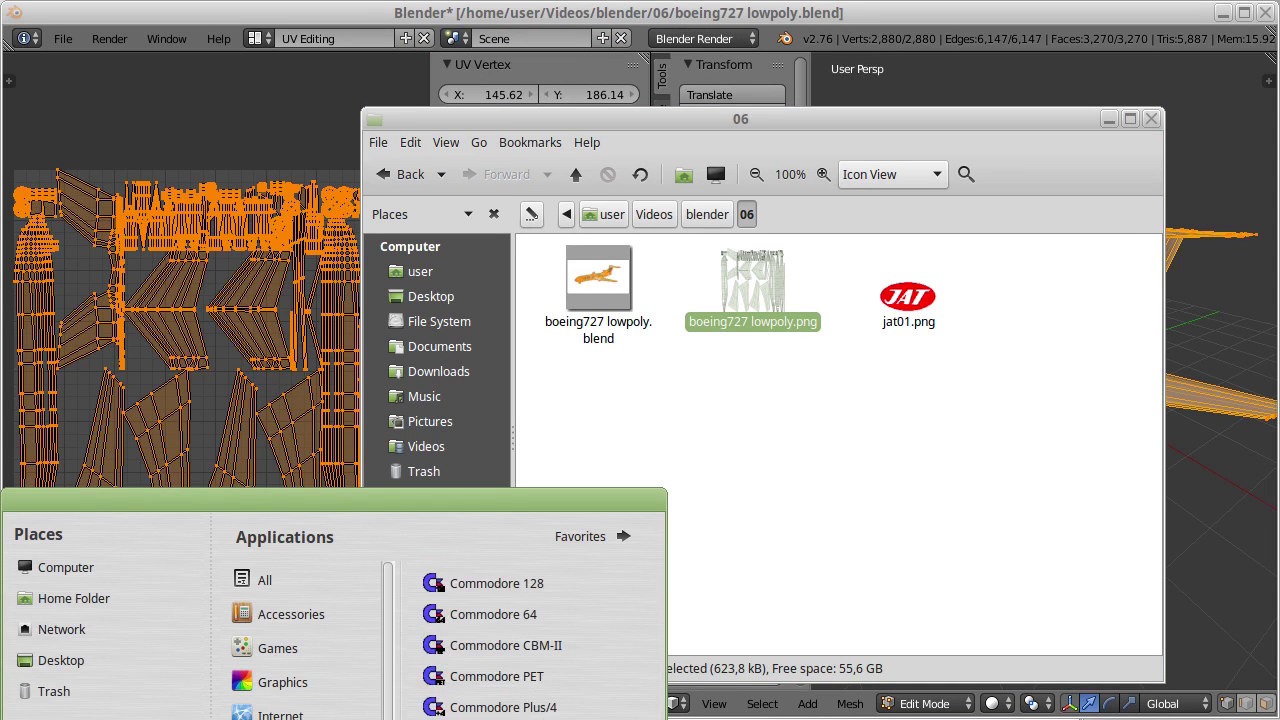
Step: Launch Inkscape and open boeing727 lowpoly.png at default import resolution
mouse_move(282, 682)
left_click(463, 680)
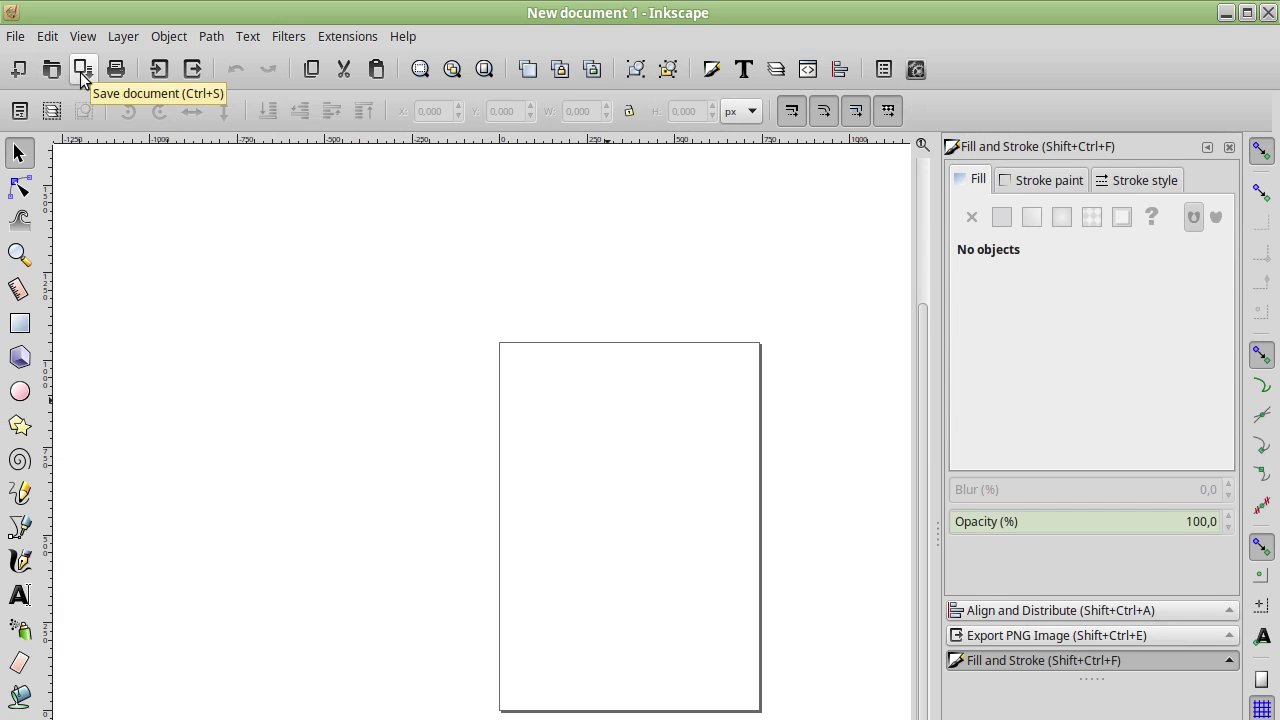
left_click(51, 68)
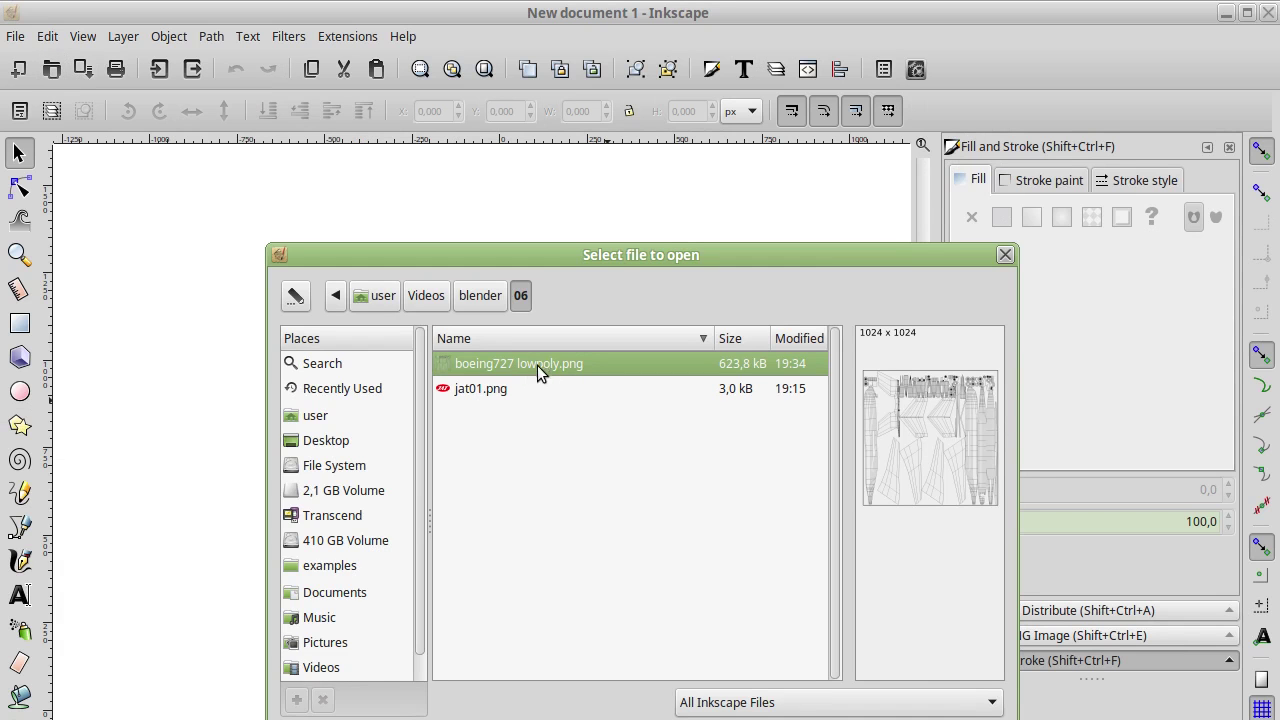
key("Return")
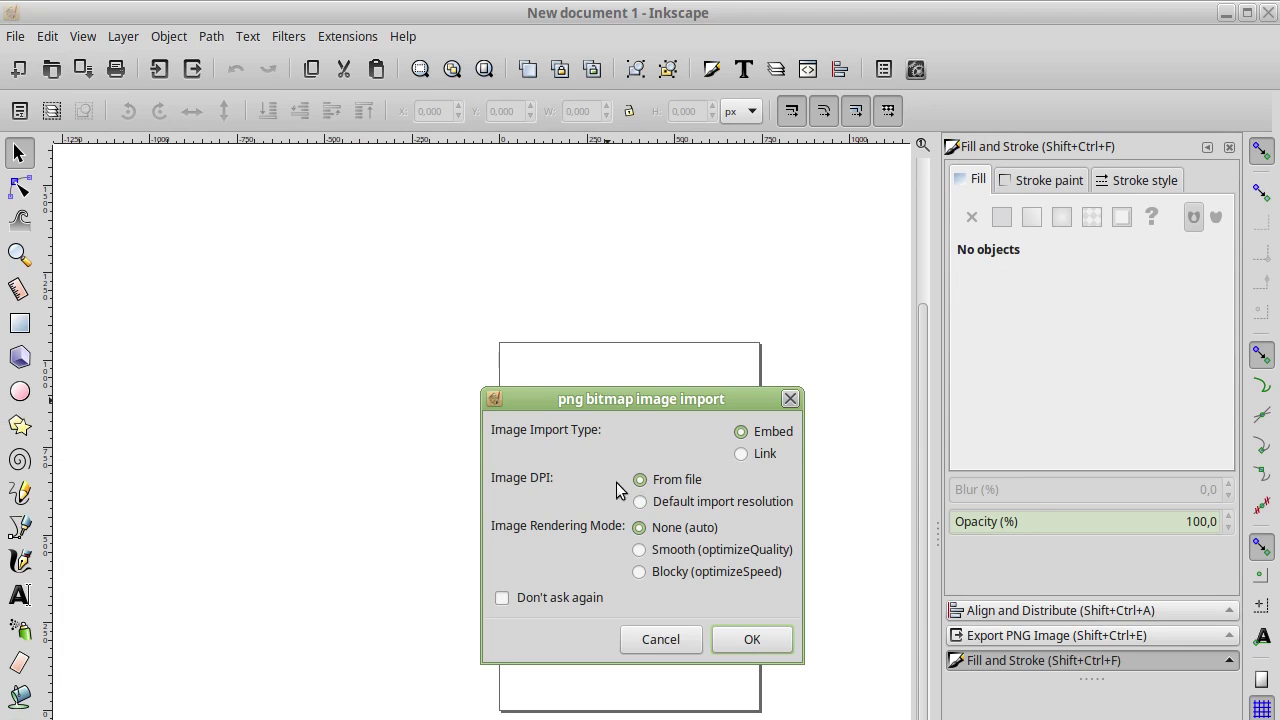
left_click(641, 503)
left_click(760, 645)
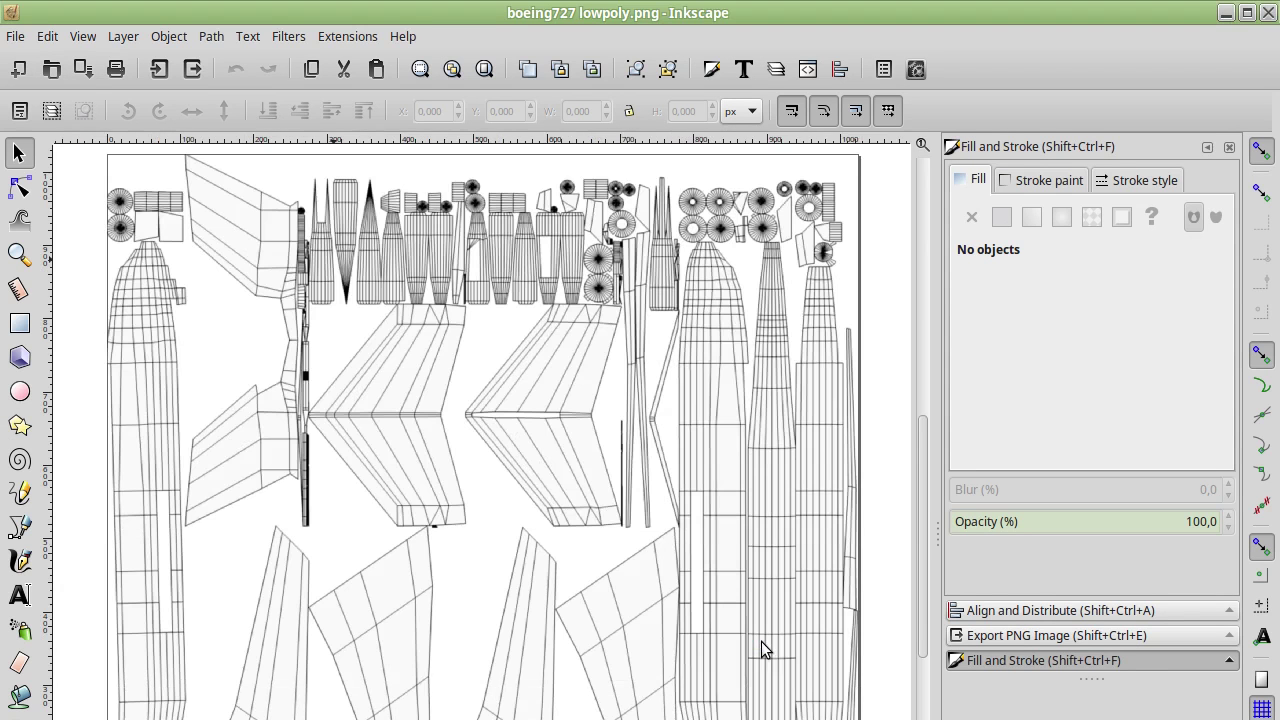
left_click(883, 69)
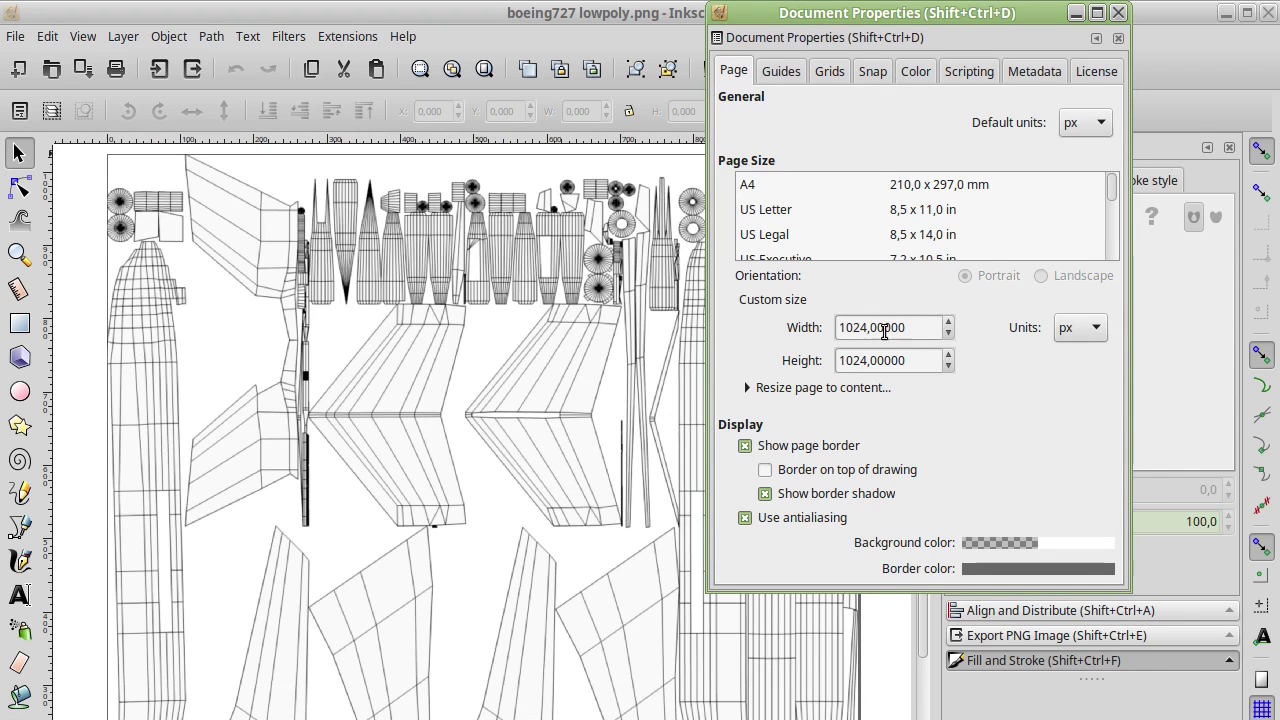
key("alt+Tab")
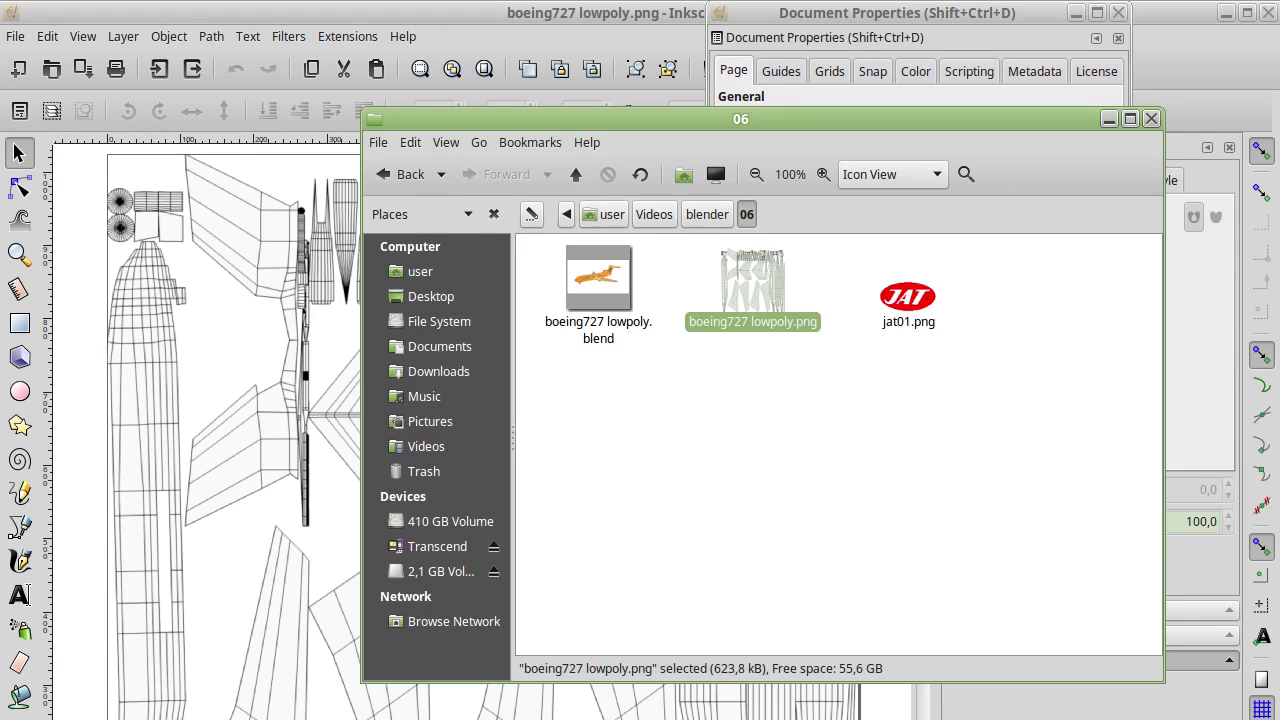
right_click(770, 290)
left_click(855, 647)
left_click(748, 325)
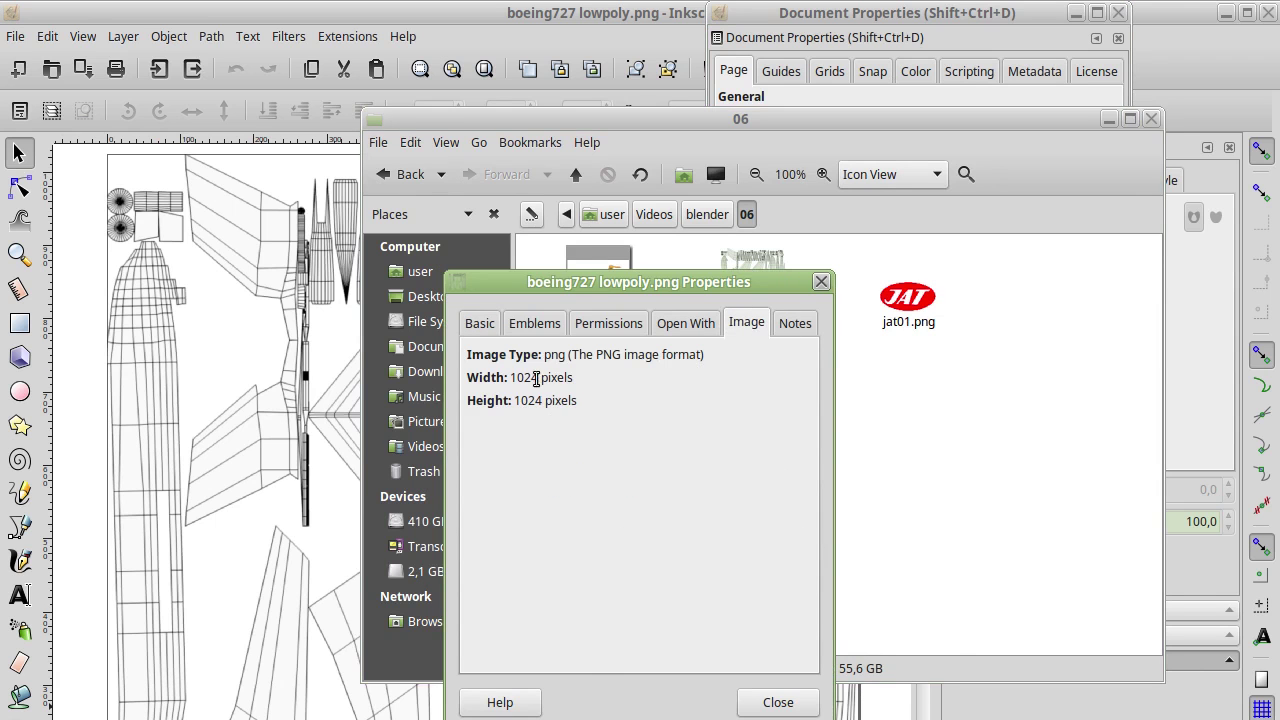
left_click_drag(630, 287, 660, 110)
left_click(830, 528)
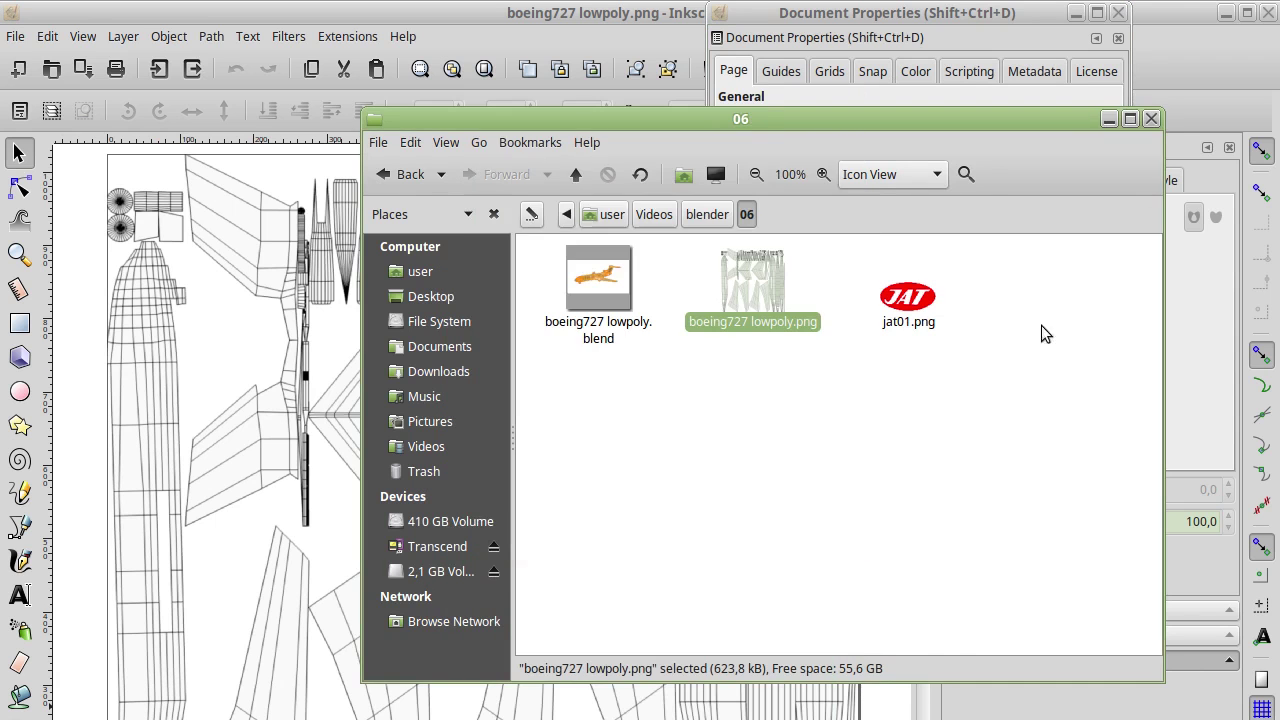
left_click(1151, 119)
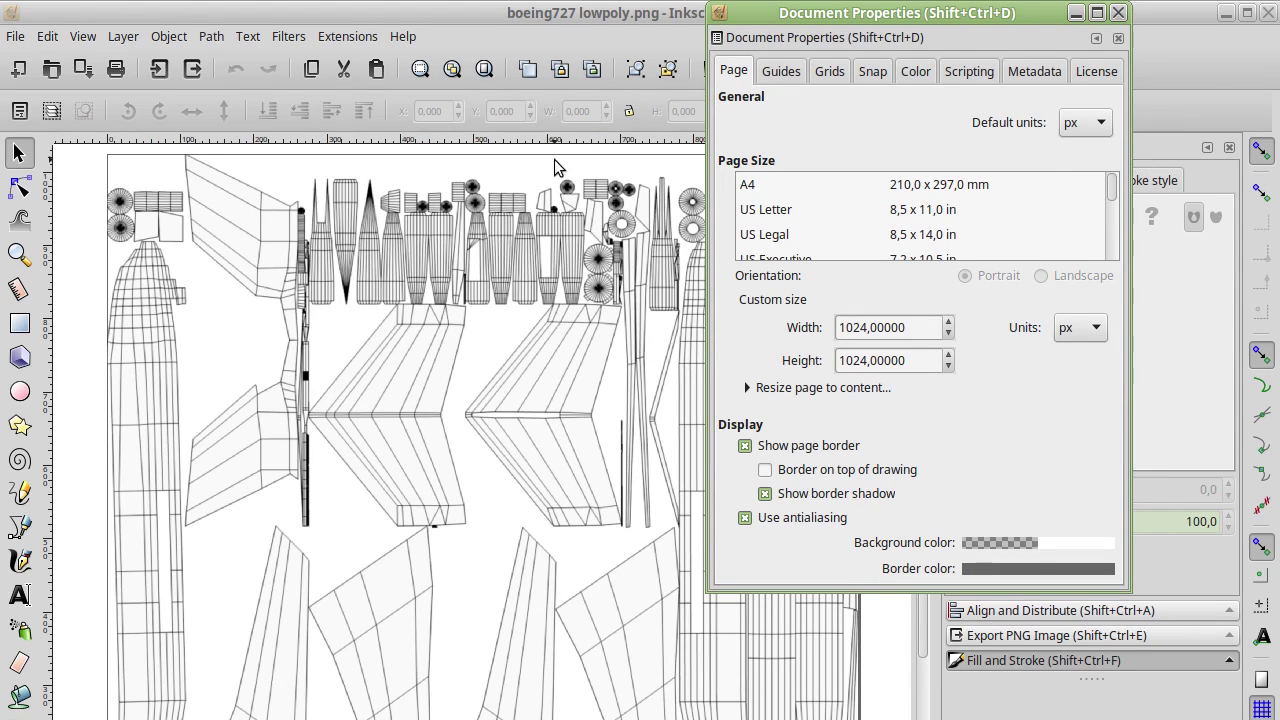
left_click(1118, 14)
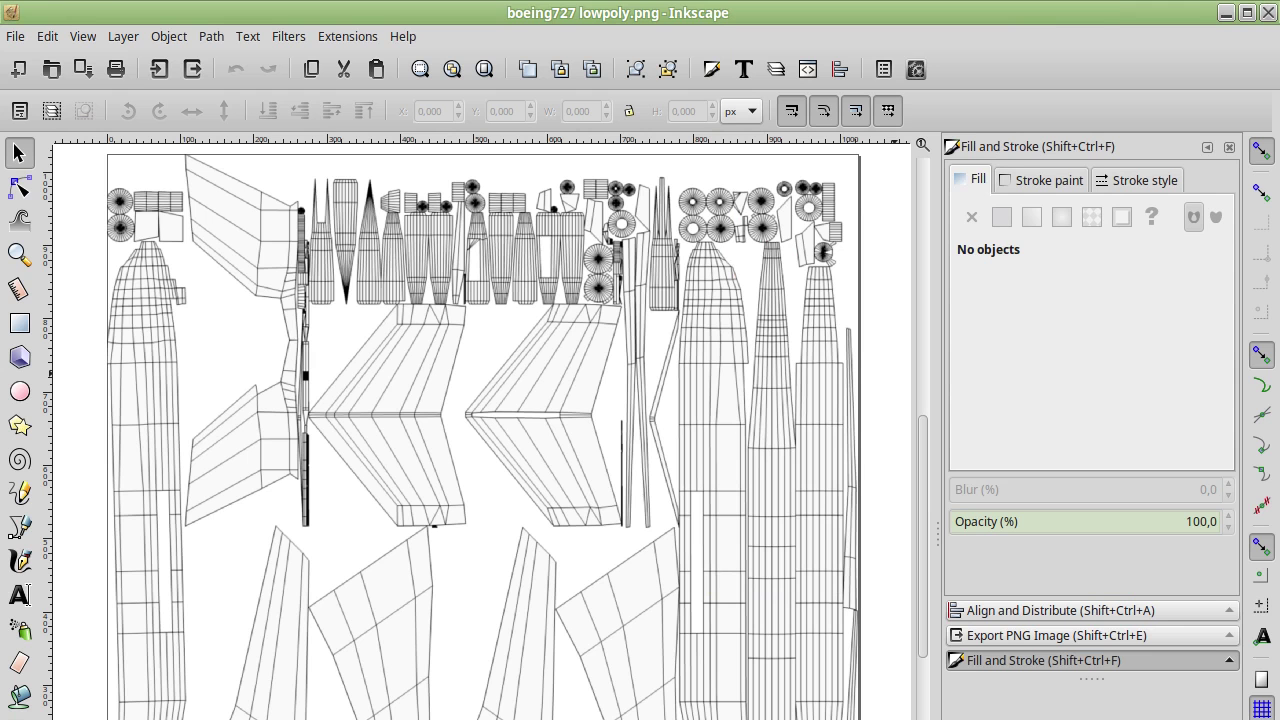
Step: Draw a rectangle on the left fuselage strip and fill it solid blue
mouse_move(836, 13)
left_mouse_down()
mouse_move(836, 256)
mouse_move(433, 3)
left_mouse_up()
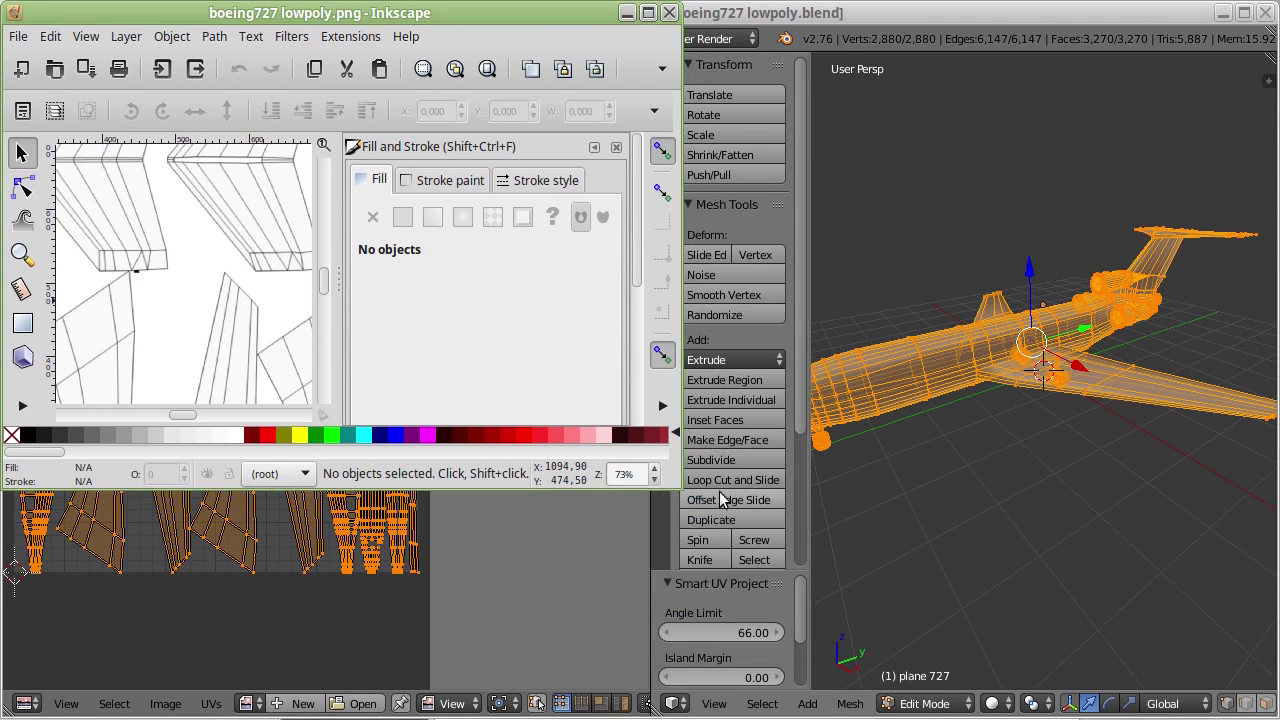
key("super+Up")
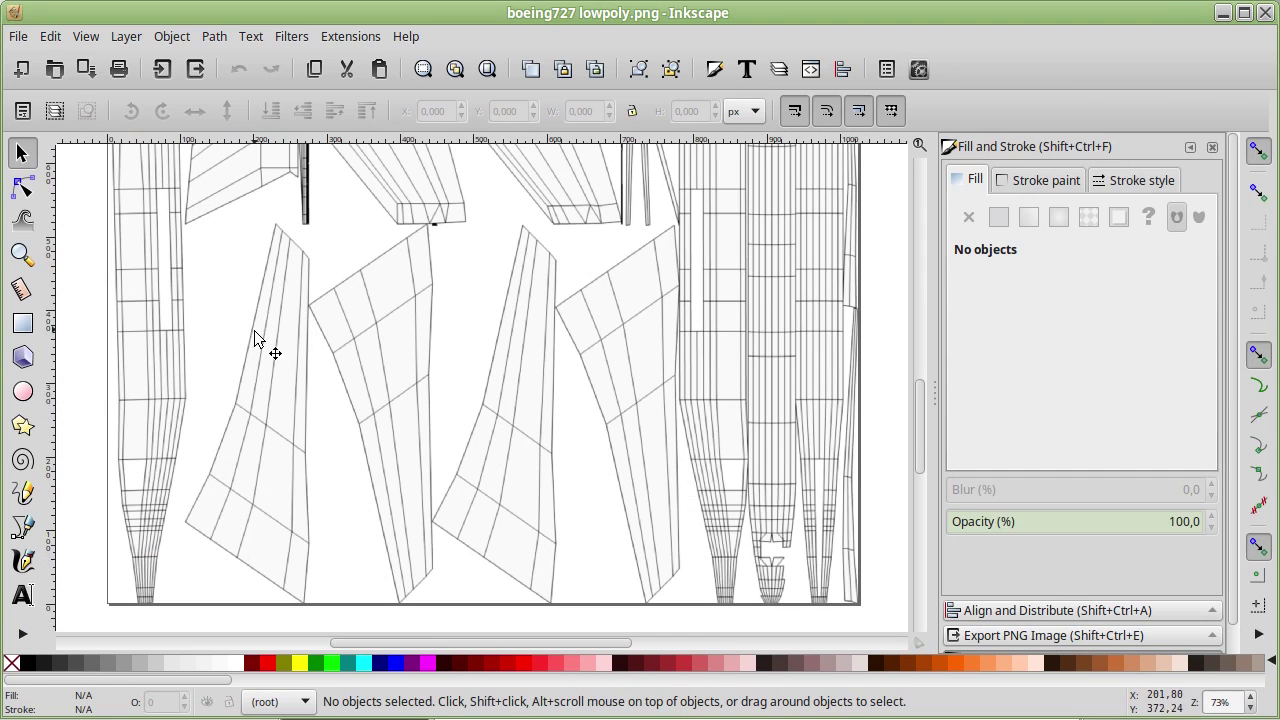
left_click(25, 330)
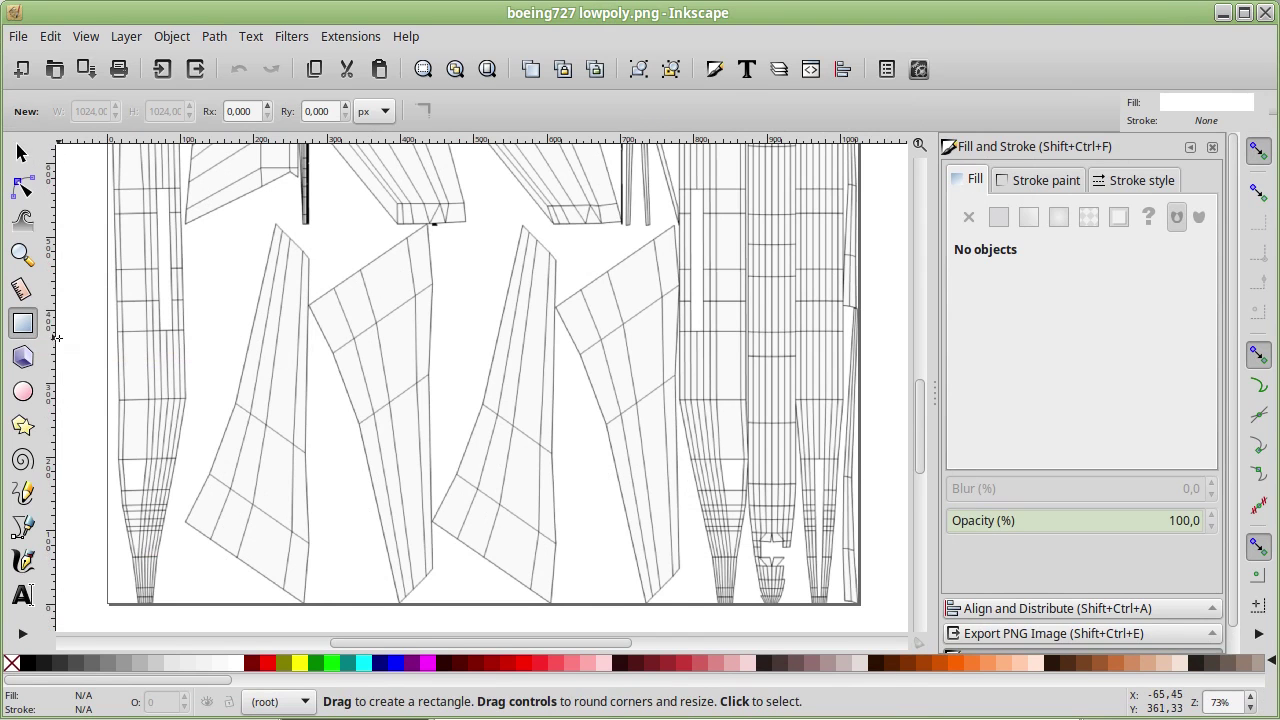
left_click_drag(92, 315, 148, 356)
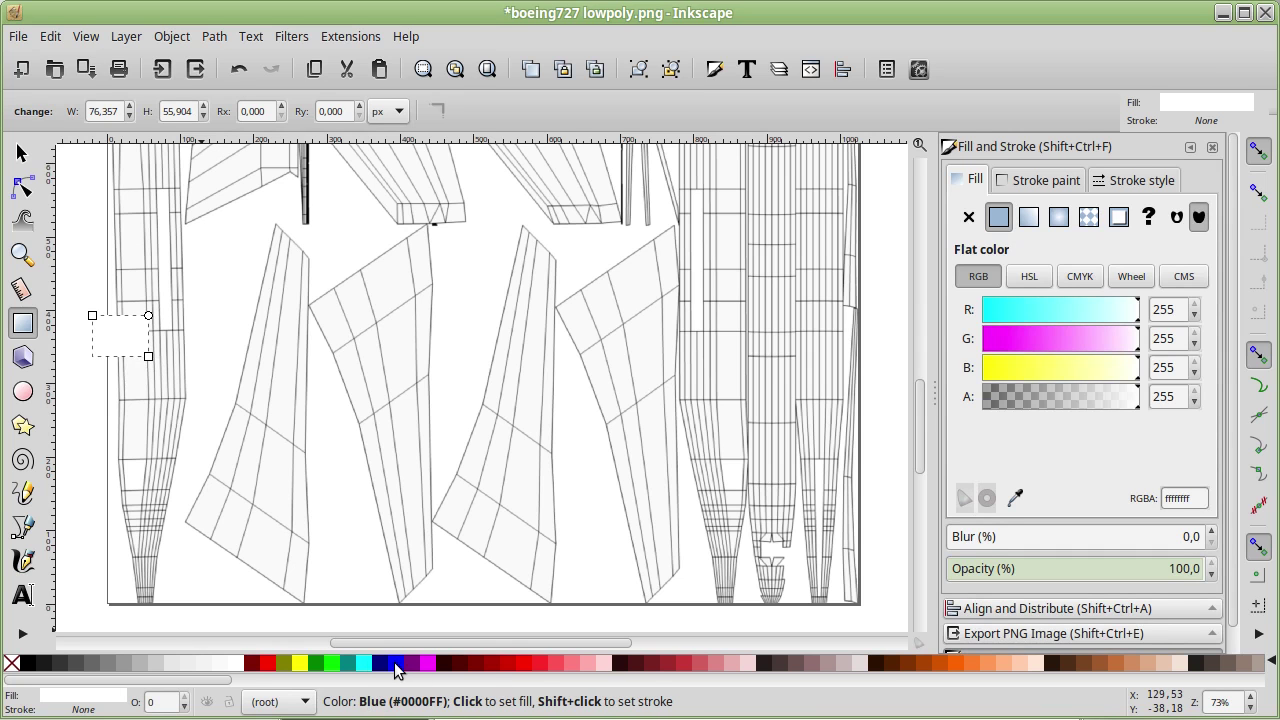
left_click(397, 665)
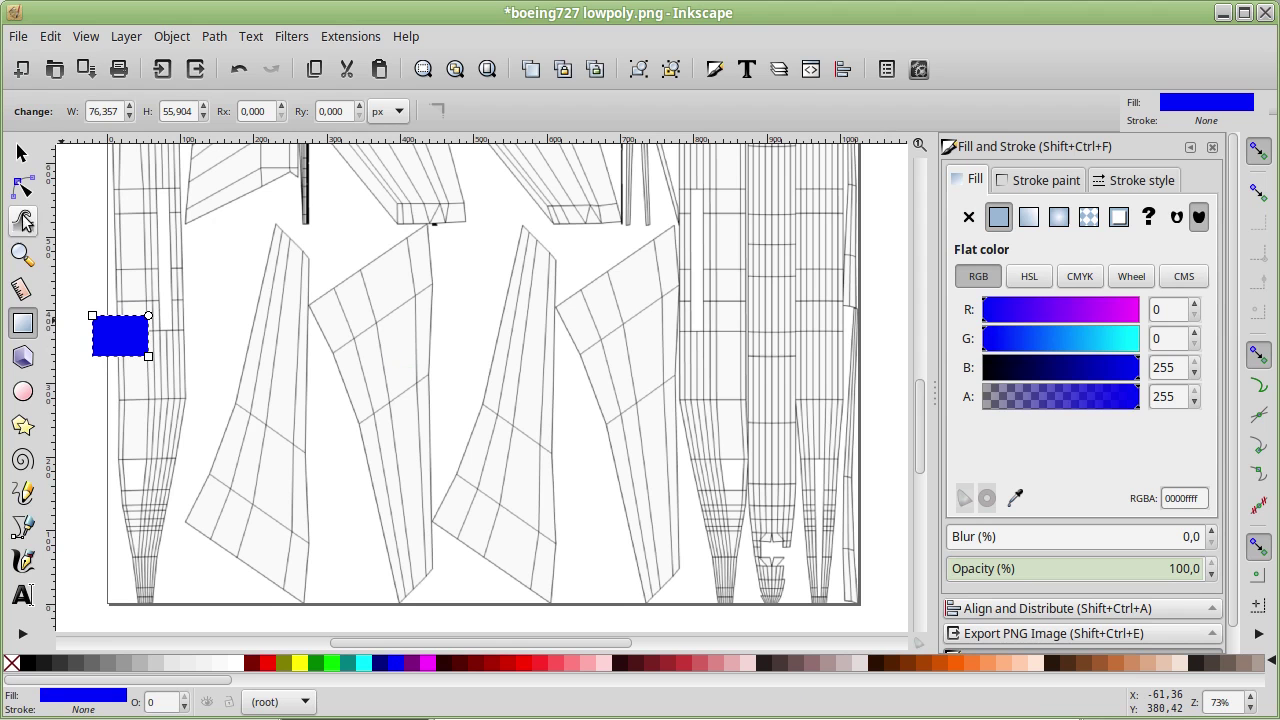
Step: Shrink the blue rectangle to about half size, 24.165 × 17.692 px
left_click(22, 152)
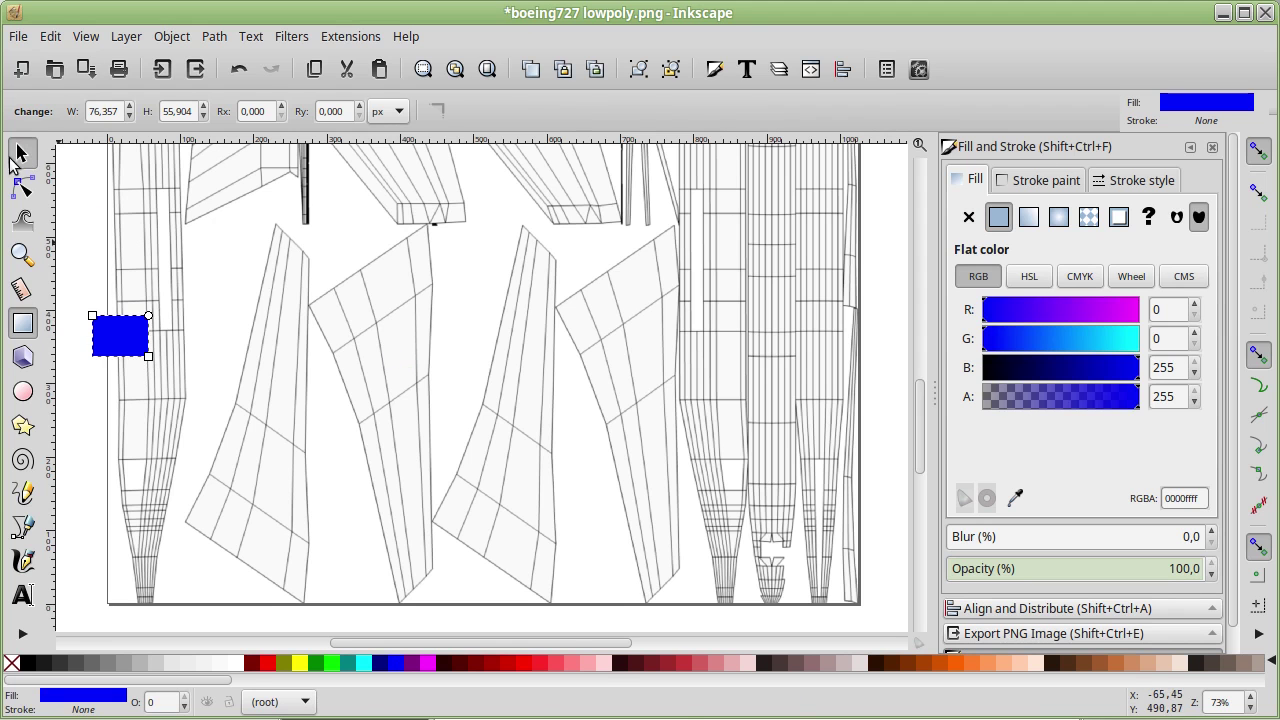
mouse_move(152, 312)
left_mouse_down()
mouse_move(126, 336)
mouse_move(440, 255)
mouse_move(739, 244)
left_mouse_up()
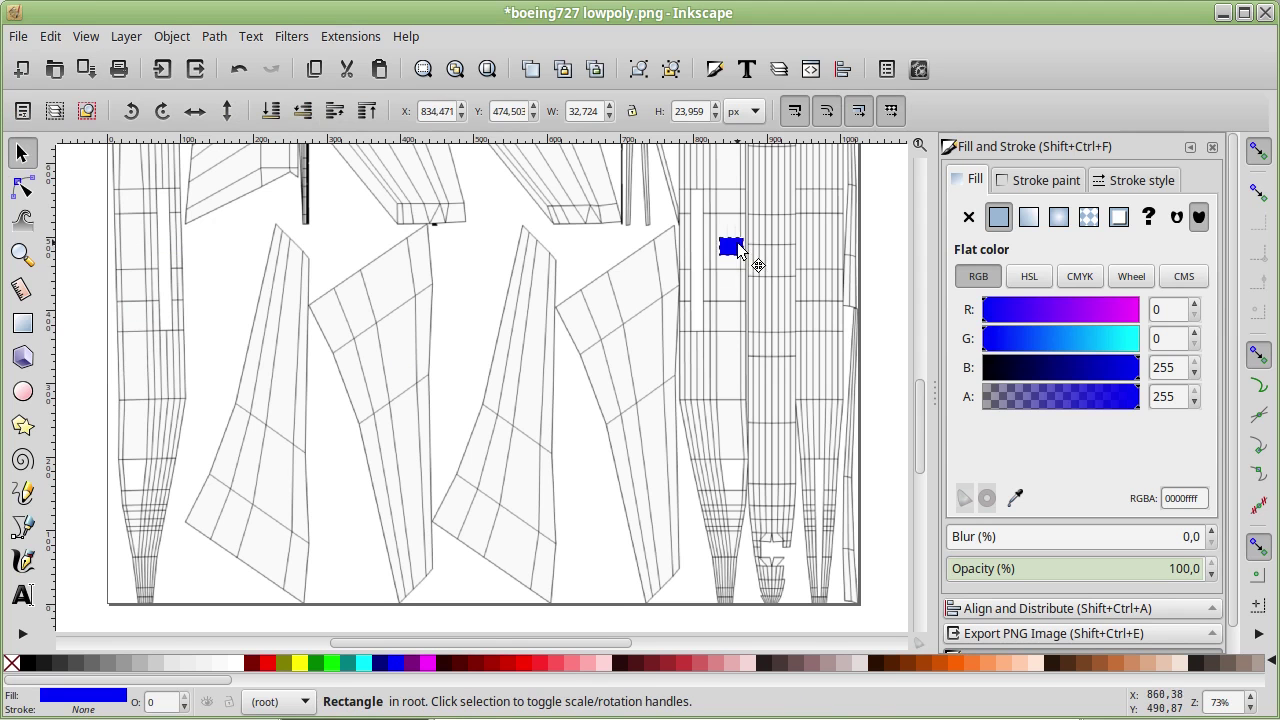
scroll(745, 245, "up", 3, "ctrl")
scroll(751, 221, "down", 4, "ctrl")
scroll(745, 245, "down", 1, "ctrl")
scroll(745, 245, "up", 3)
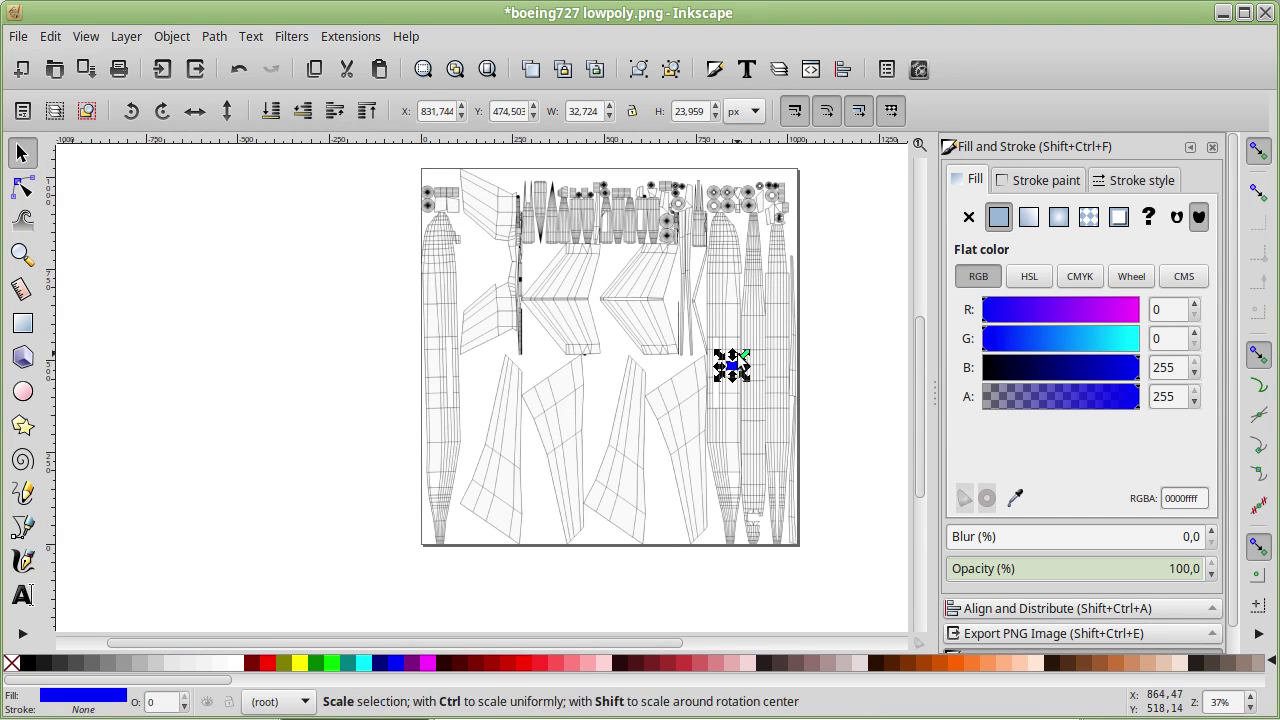
Step: Move the blue rectangle up the strip to sit between the fuselage lines
left_click_drag(745, 380, 741, 317)
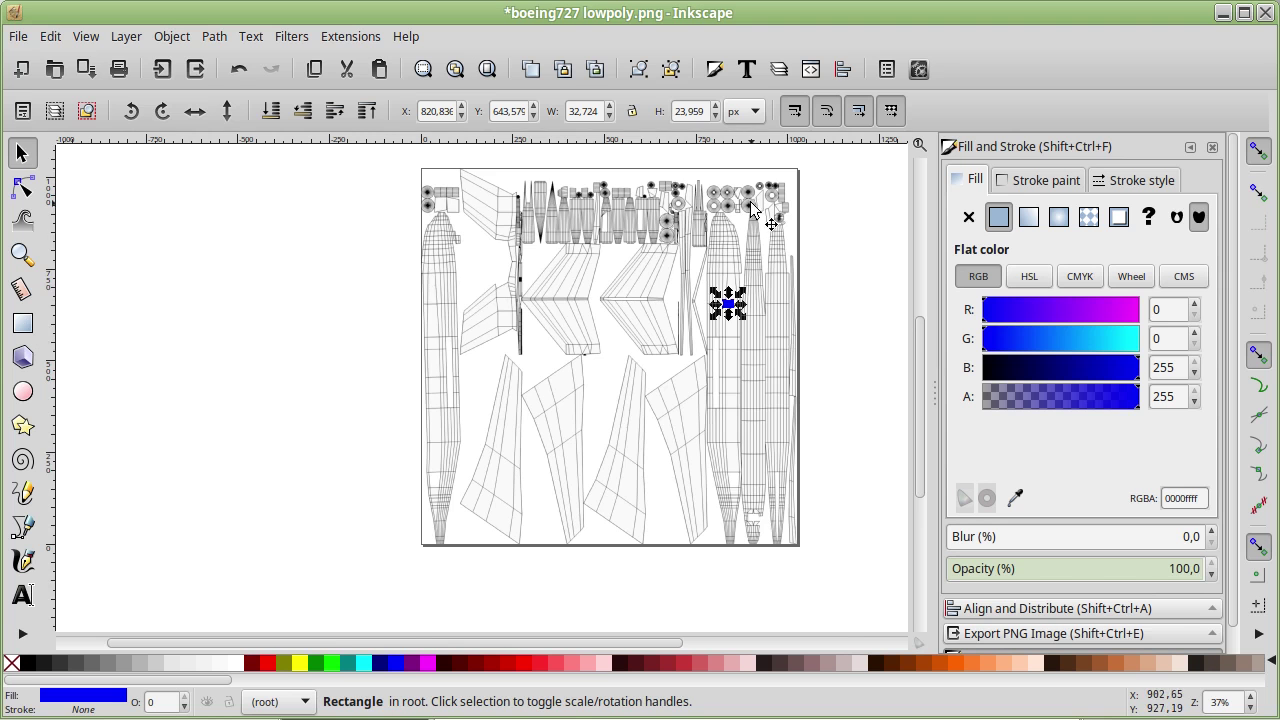
scroll(750, 230, "up", 2, "ctrl")
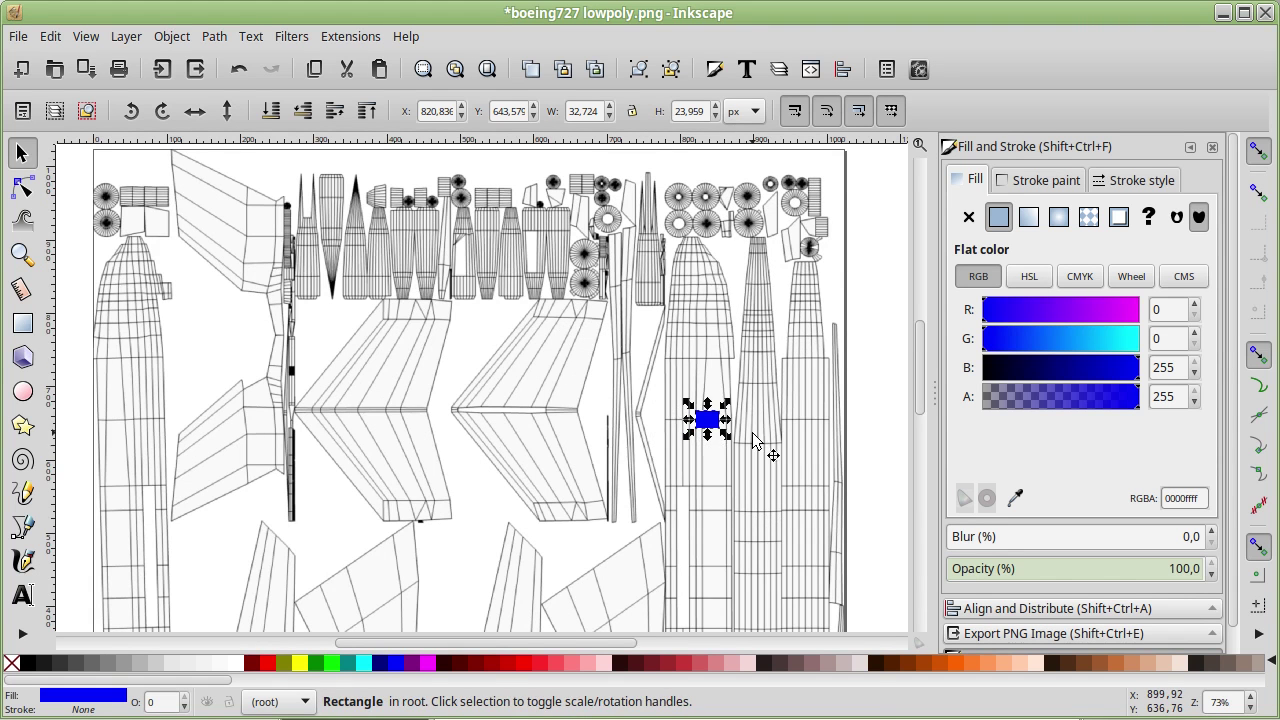
scroll(750, 438, "up", 2, "ctrl")
scroll(752, 440, "up", 1, "ctrl")
left_click_drag(632, 392, 677, 423)
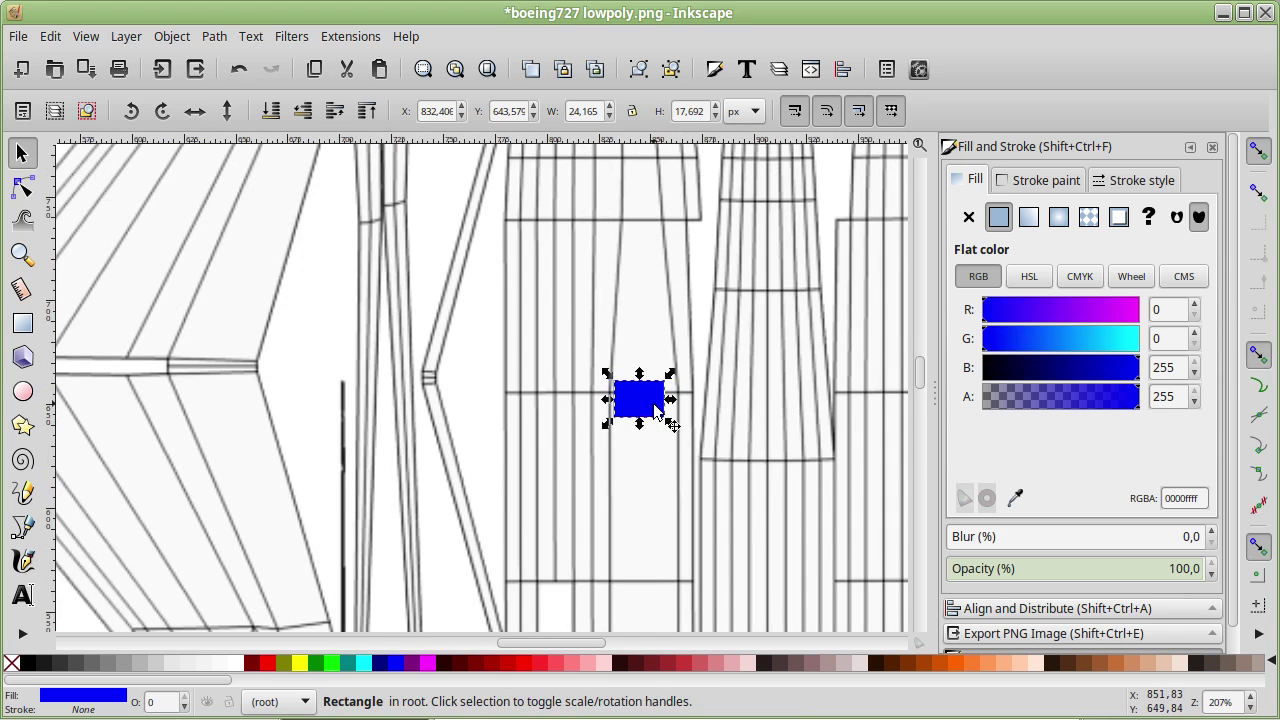
scroll(680, 418, "up", 2, "ctrl")
scroll(665, 392, "up", 1, "ctrl")
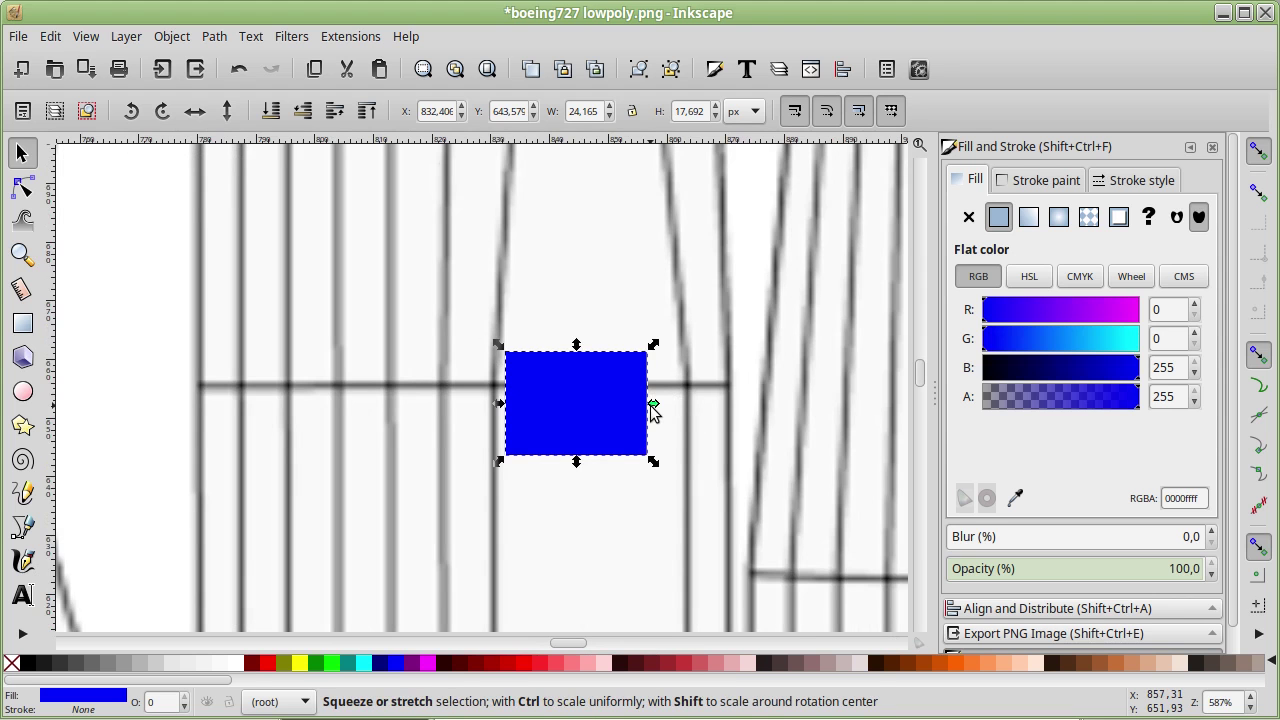
Step: Round the blue rectangle's corners into a window shape and nudge it slightly down-left
left_click(22, 190)
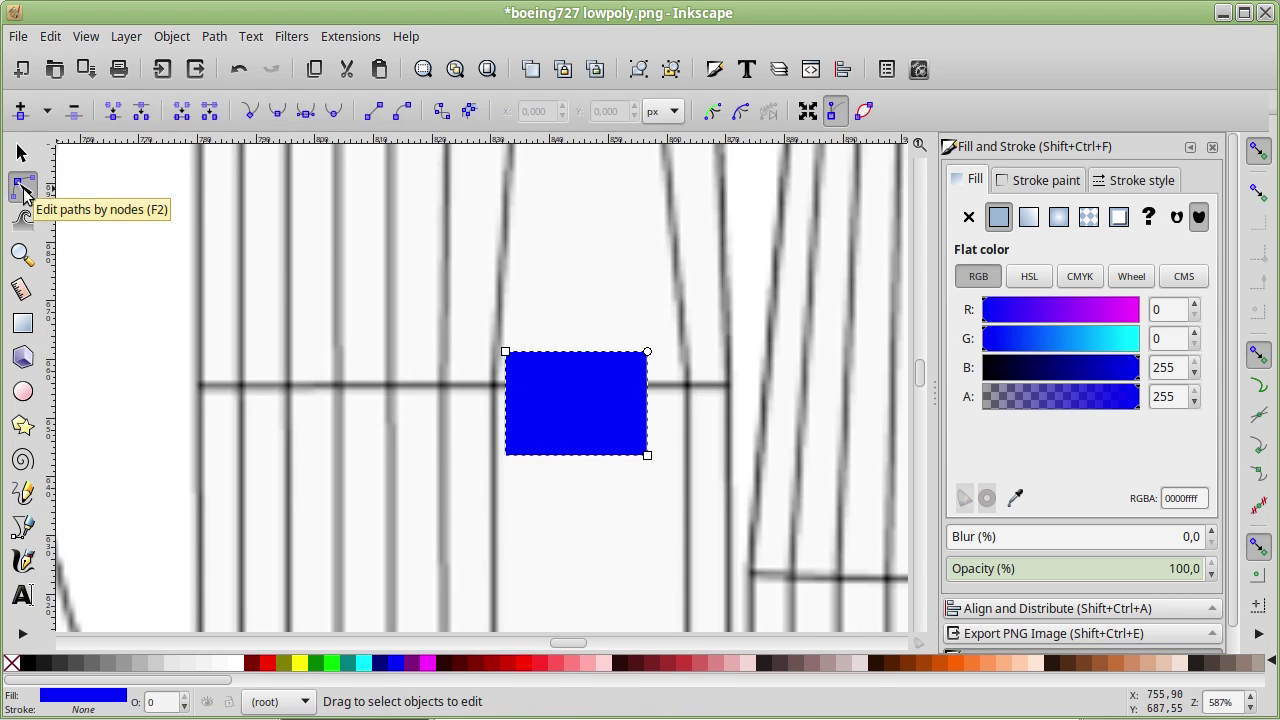
left_click_drag(652, 366, 663, 400)
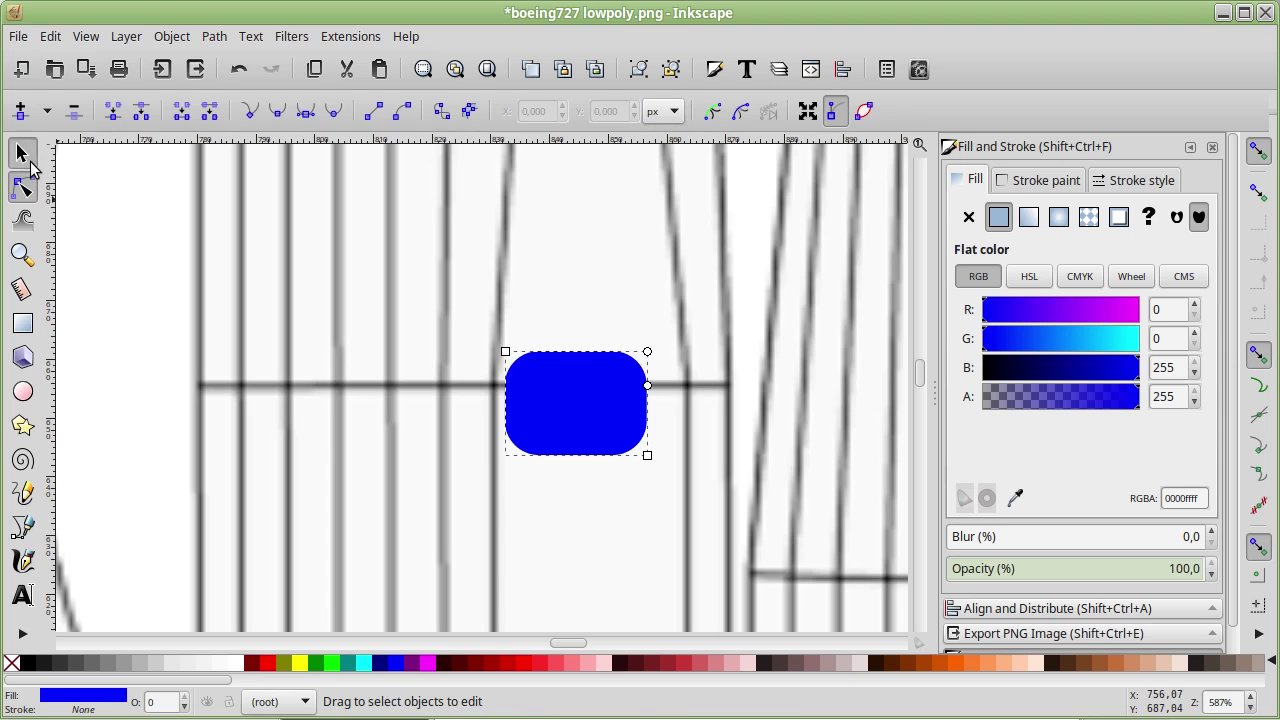
left_click(29, 161)
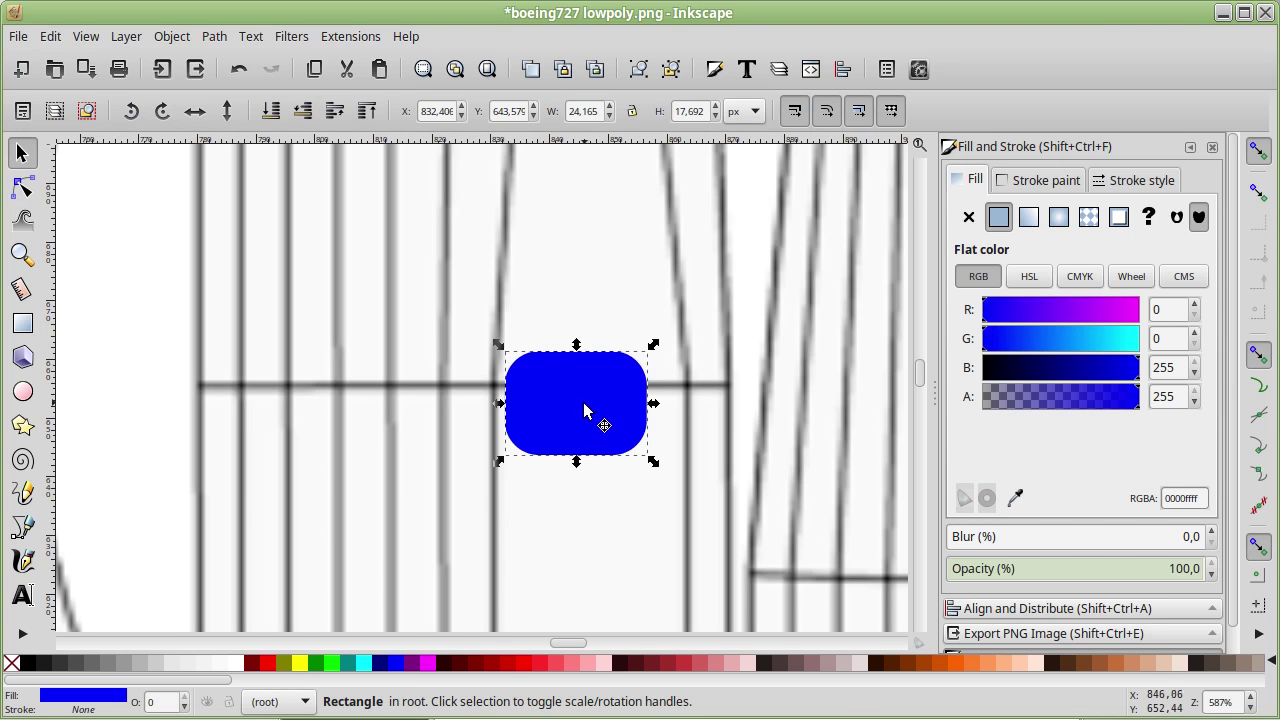
left_click_drag(587, 412, 605, 465)
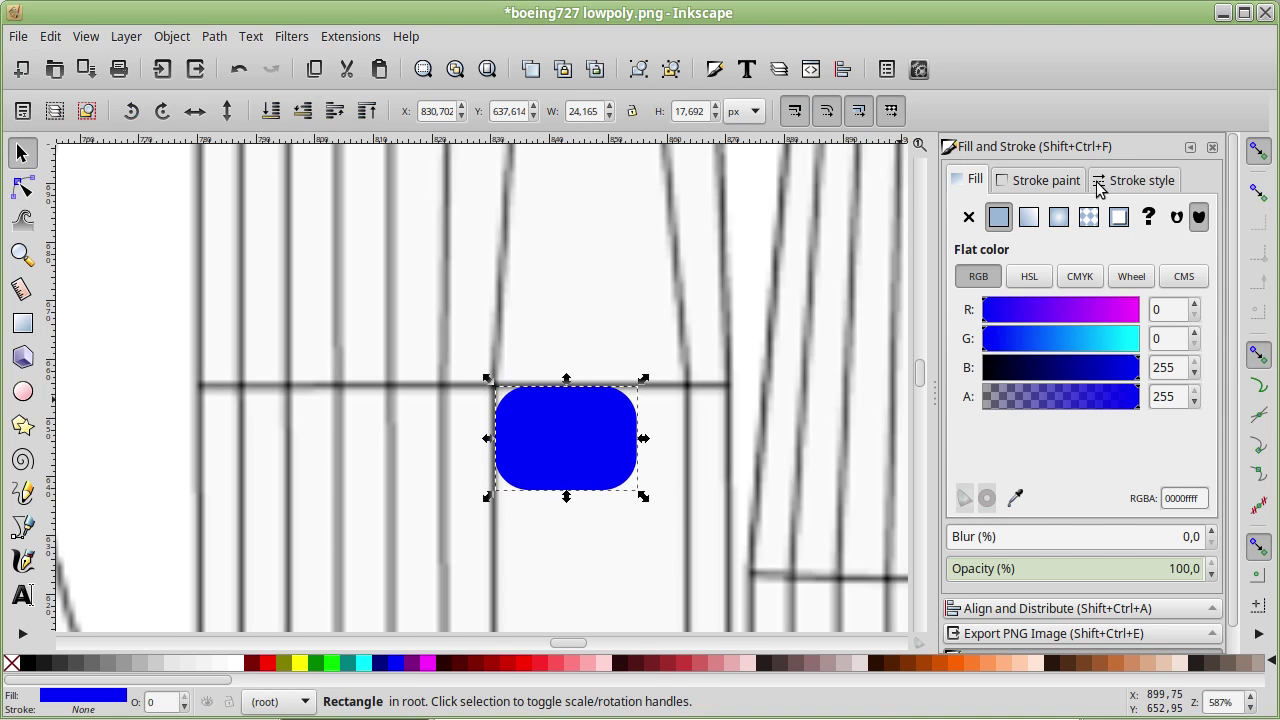
Step: Give the blue window rectangle a solid black outline
left_click(1046, 181)
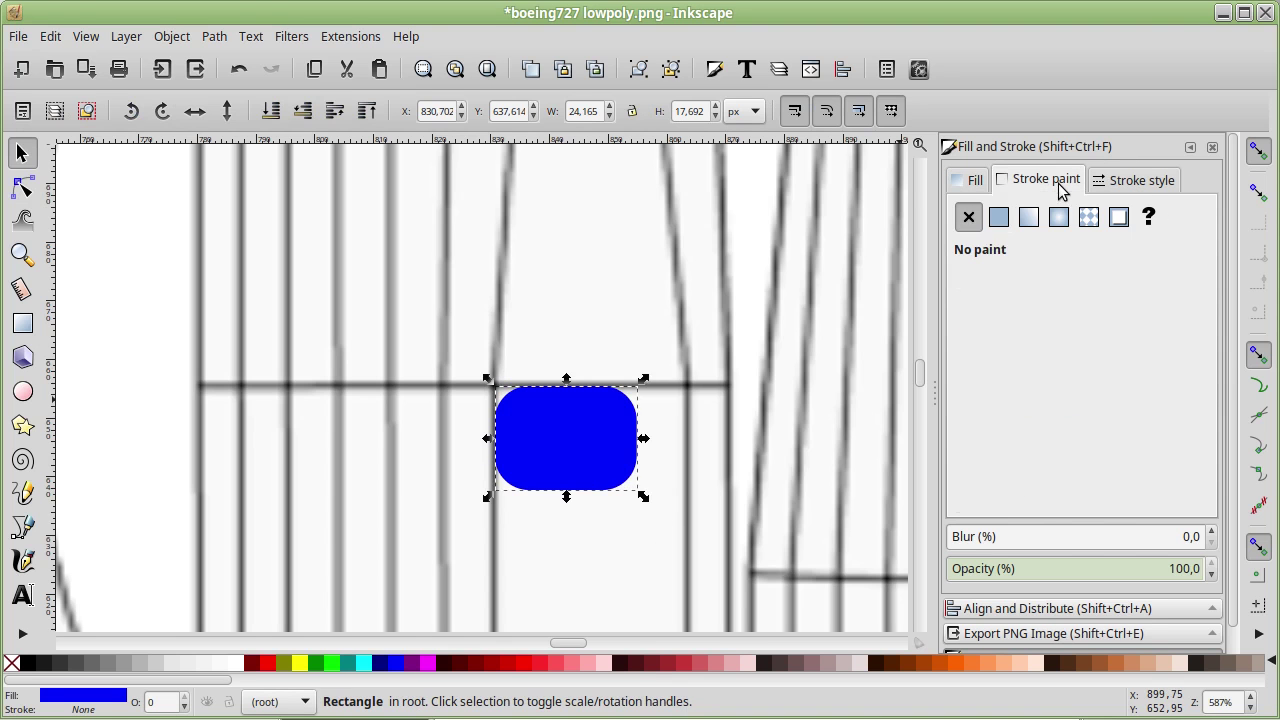
left_click(999, 218)
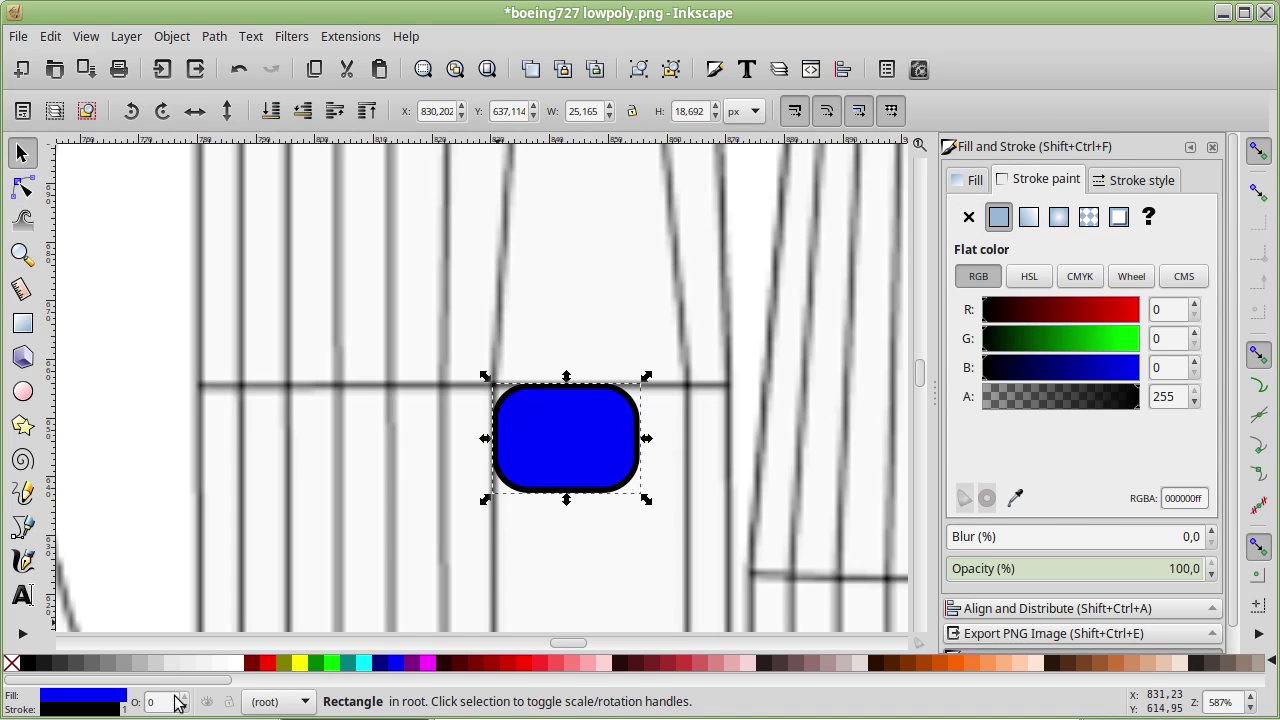
mouse_move(1050, 316)
left_mouse_down()
mouse_move(1085, 320)
mouse_move(972, 322)
left_mouse_up()
Step: Shrink the blue window slightly and set its outline width to 1 px
left_click(1150, 182)
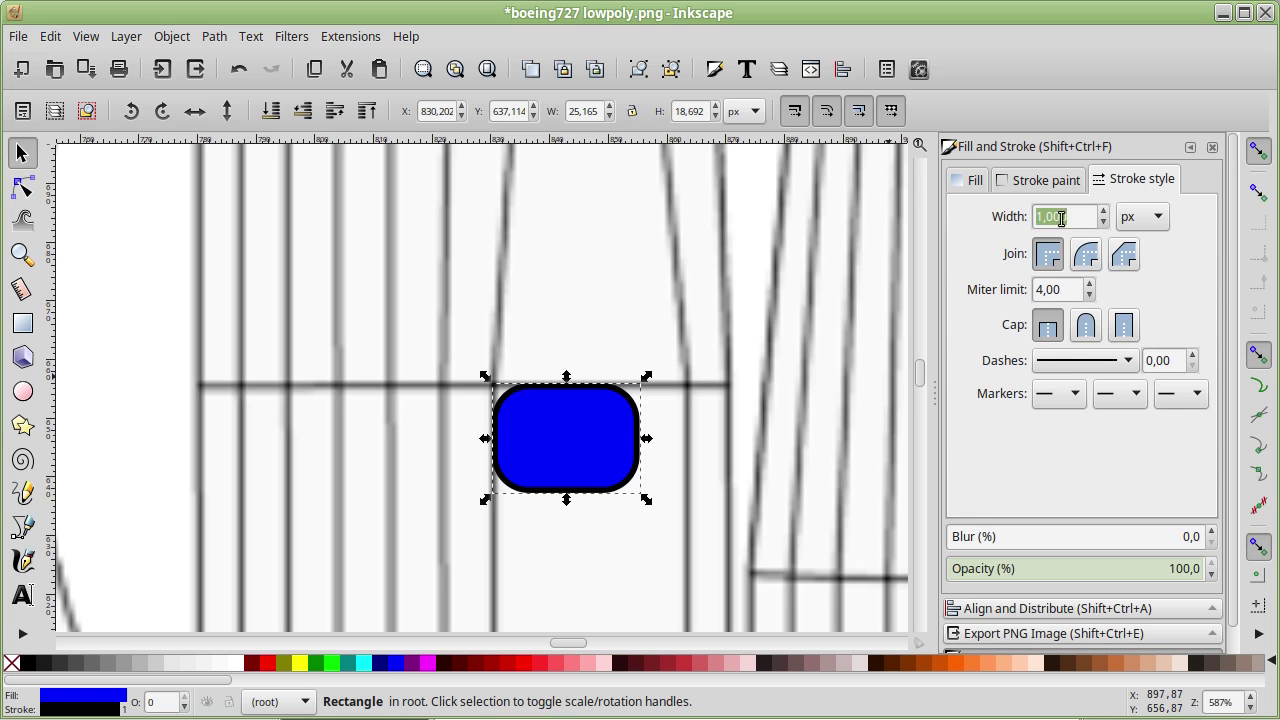
scroll(714, 362, "down", 4, "ctrl")
scroll(720, 350, "down", 3, "ctrl")
scroll(723, 347, "up", 3, "ctrl")
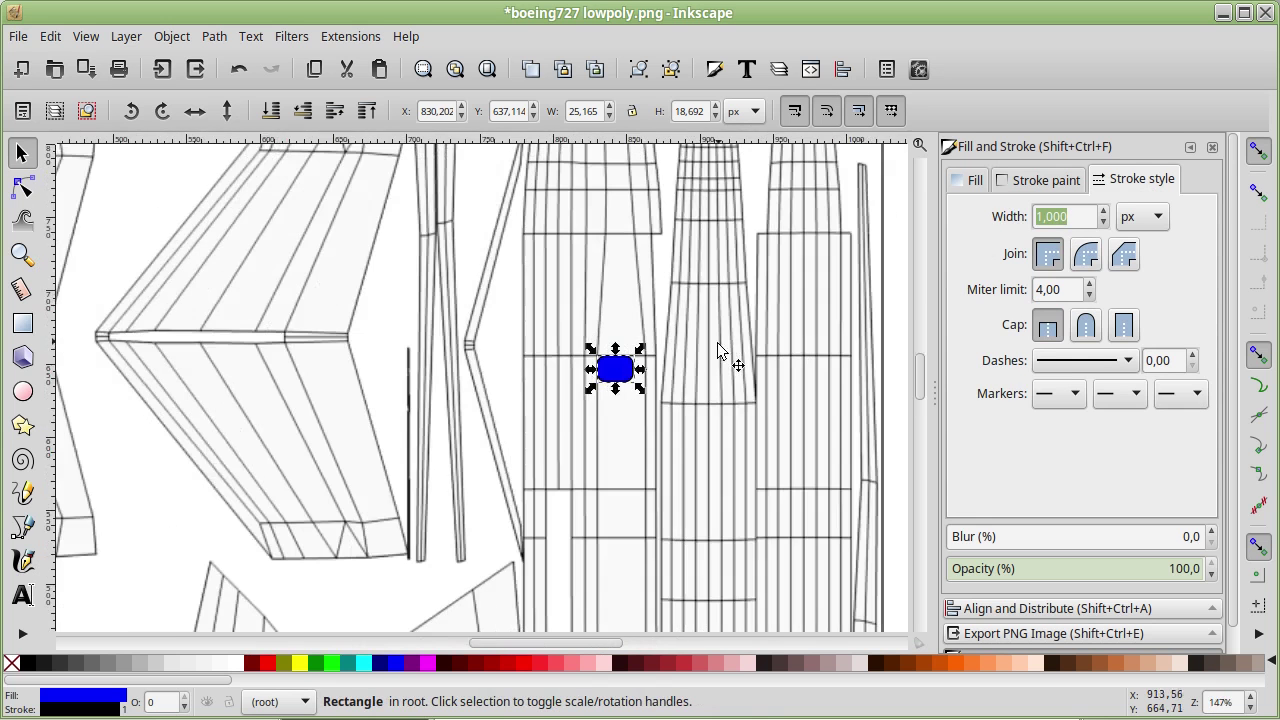
scroll(710, 343, "up", 1, "ctrl")
left_click_drag(626, 355, 612, 370)
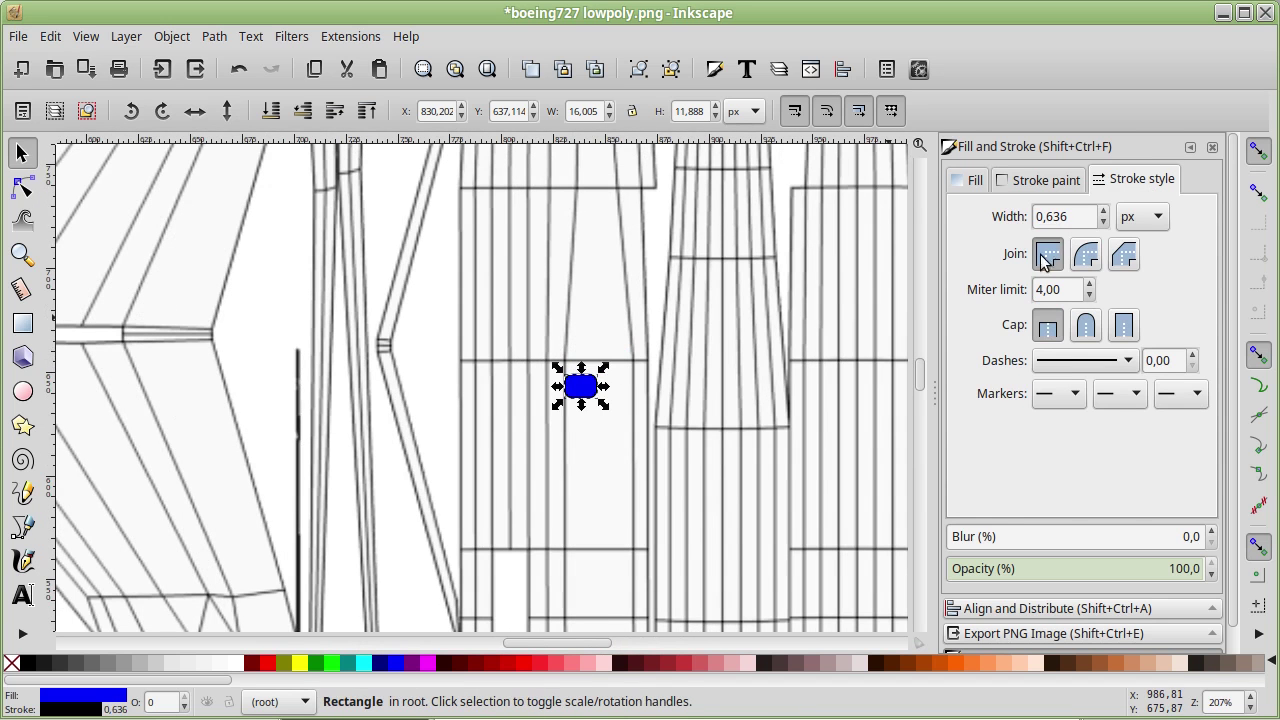
triple_click(1078, 220)
type("1")
key("Return")
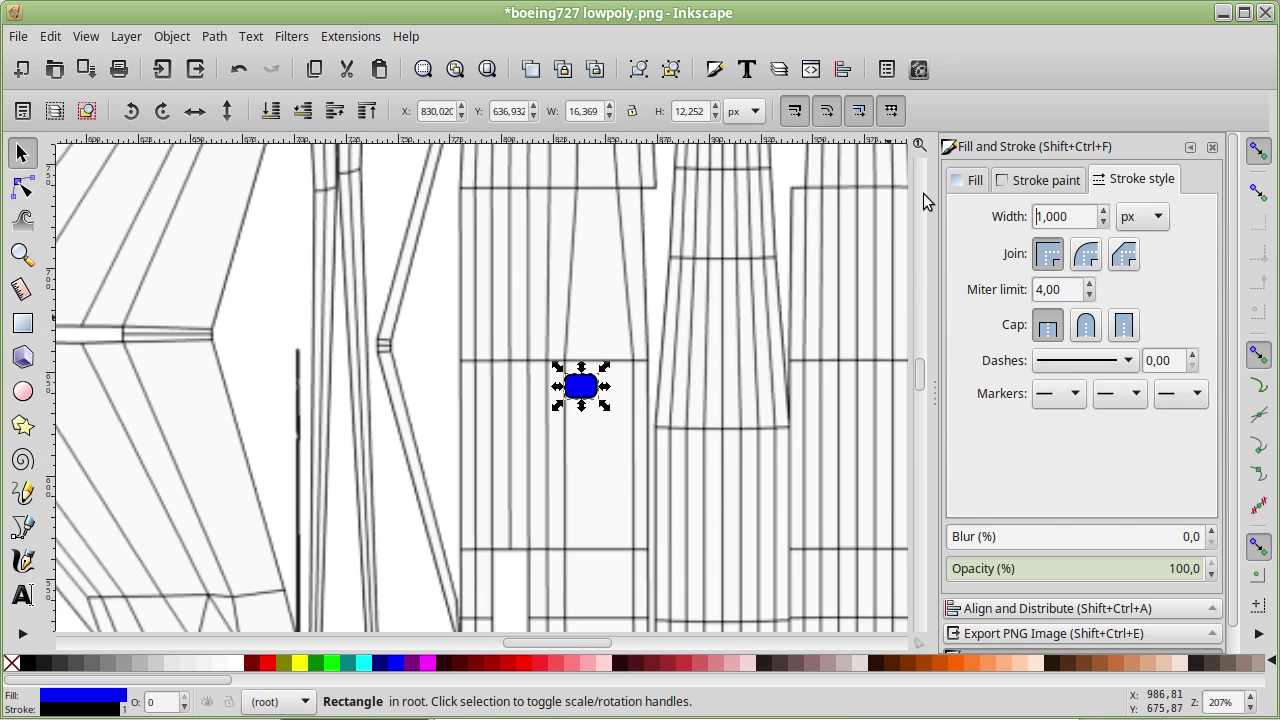
Step: Nudge the blue window into place on the fuselage strip
mouse_move(581, 382)
left_mouse_down()
mouse_move(586, 358)
mouse_move(583, 371)
left_mouse_up()
scroll(664, 445, "up", 1, "ctrl")
scroll(667, 422, "down", 1, "ctrl")
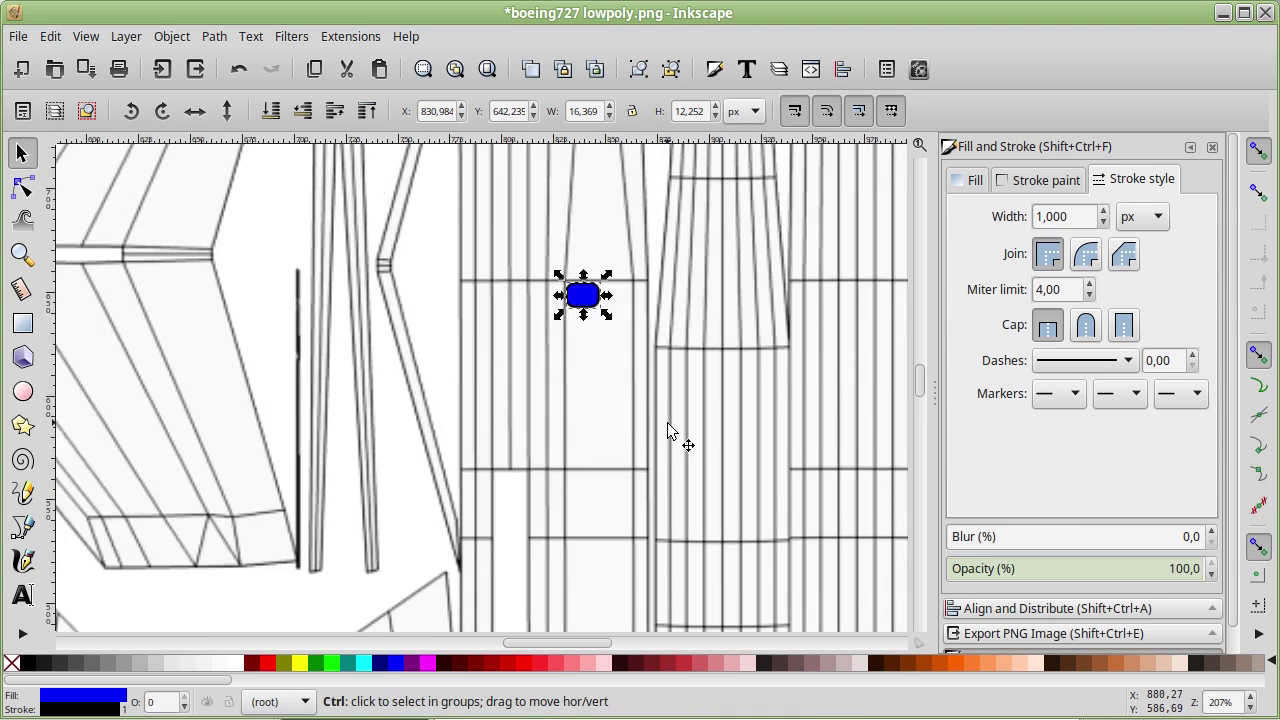
scroll(650, 415, "down", 1, "ctrl")
key("ctrl")
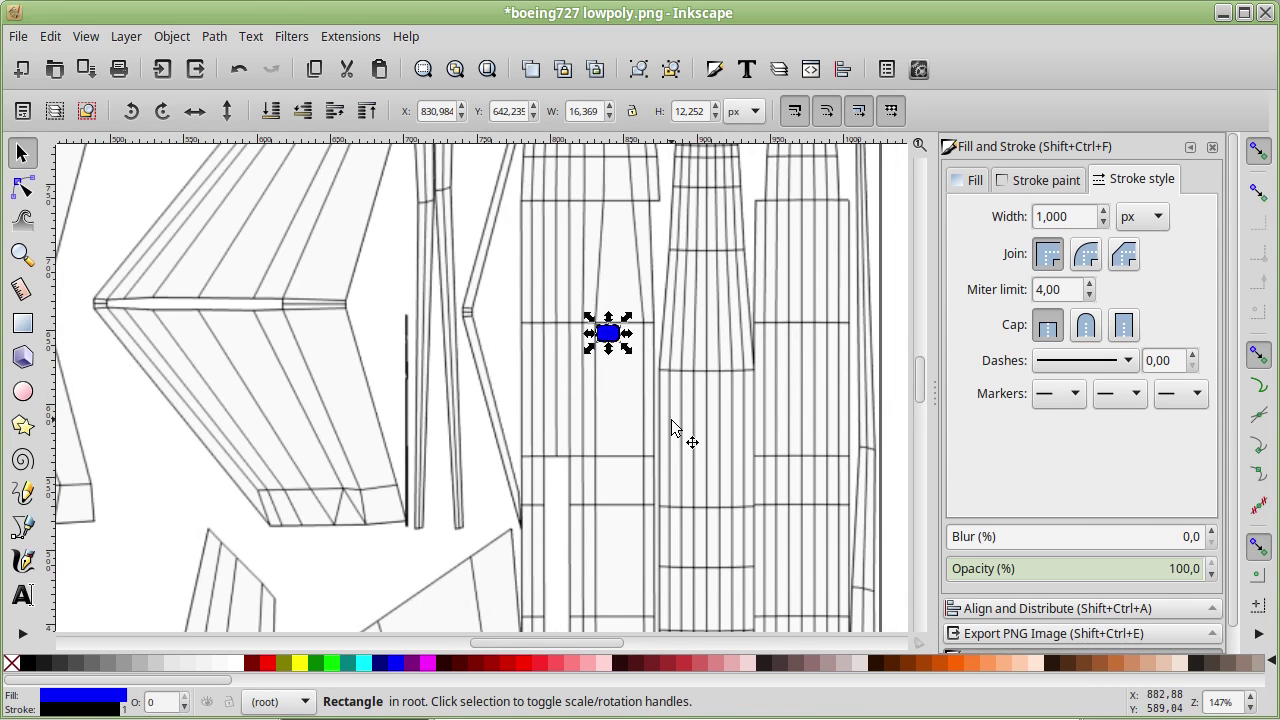
scroll(671, 420, "down", 4)
scroll(668, 414, "down", 3)
scroll(667, 407, "up", 3)
key("ctrl")
scroll(667, 406, "down", 2, "ctrl")
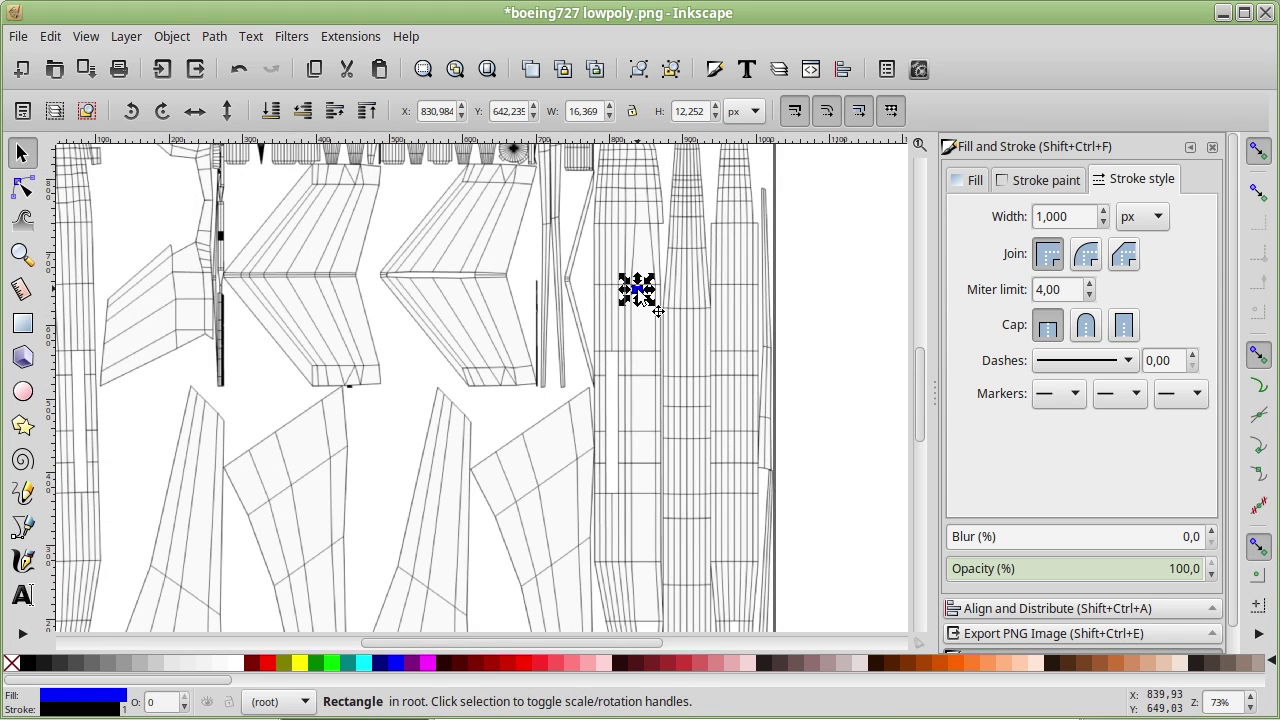
key("ctrl")
Step: Drag copies of the window down the strip to form a column of 21 windows
mouse_move(657, 311)
left_mouse_down("ctrl")
mouse_move(640, 356)
mouse_move(640, 304)
left_mouse_up("ctrl")
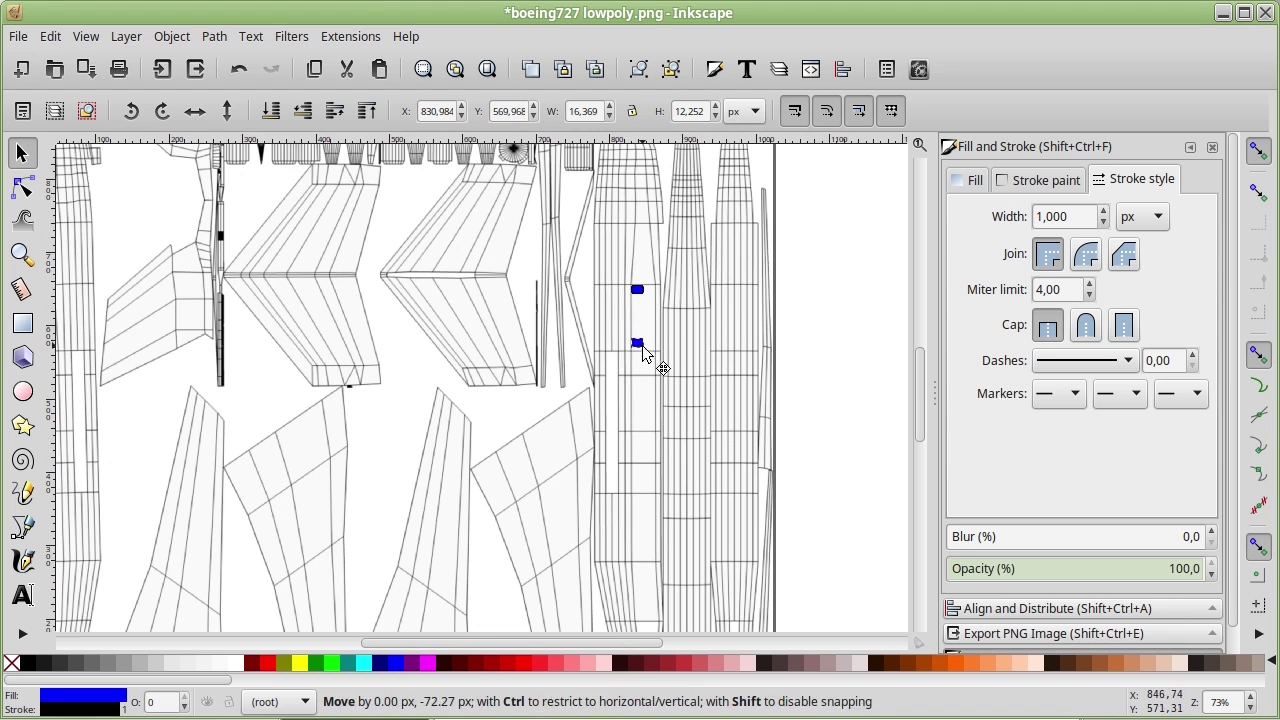
mouse_move(637, 328)
left_mouse_down()
mouse_move(637, 290)
mouse_move(638, 562)
left_mouse_up()
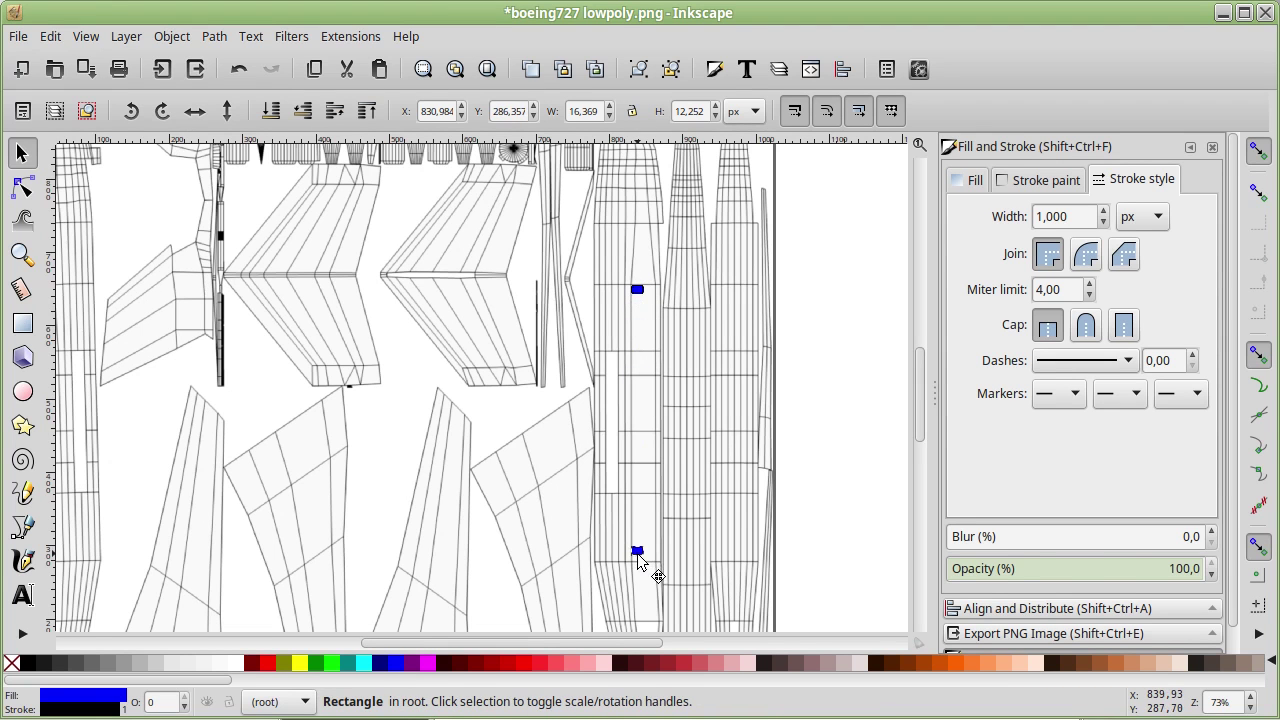
left_click_drag(635, 290, 641, 549)
left_click_drag(638, 290, 645, 530)
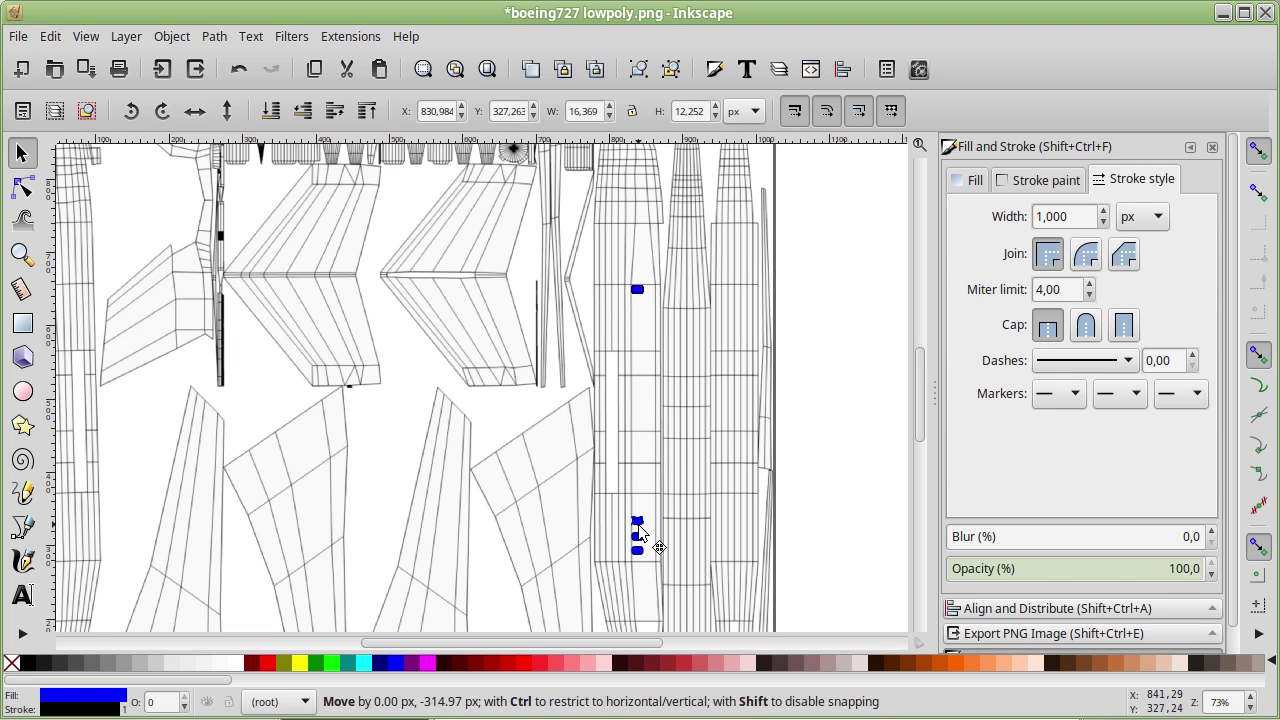
left_click_drag(637, 292, 641, 514)
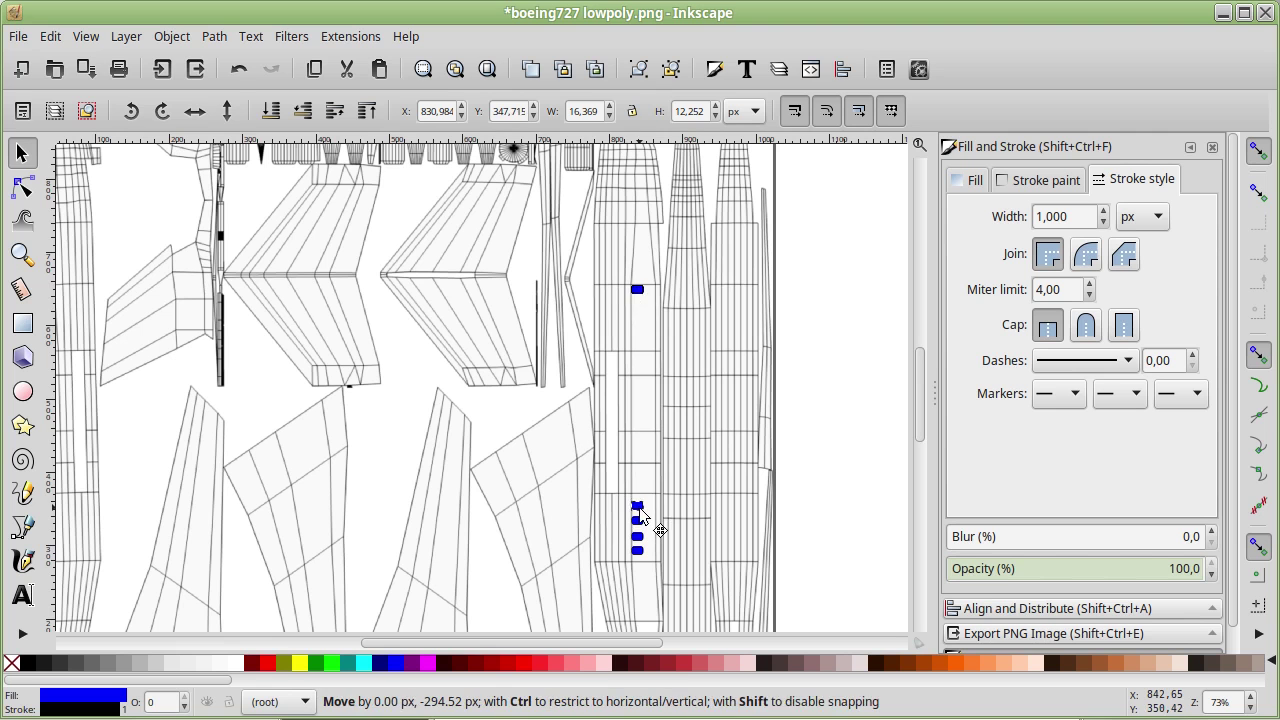
left_click_drag(638, 291, 641, 492)
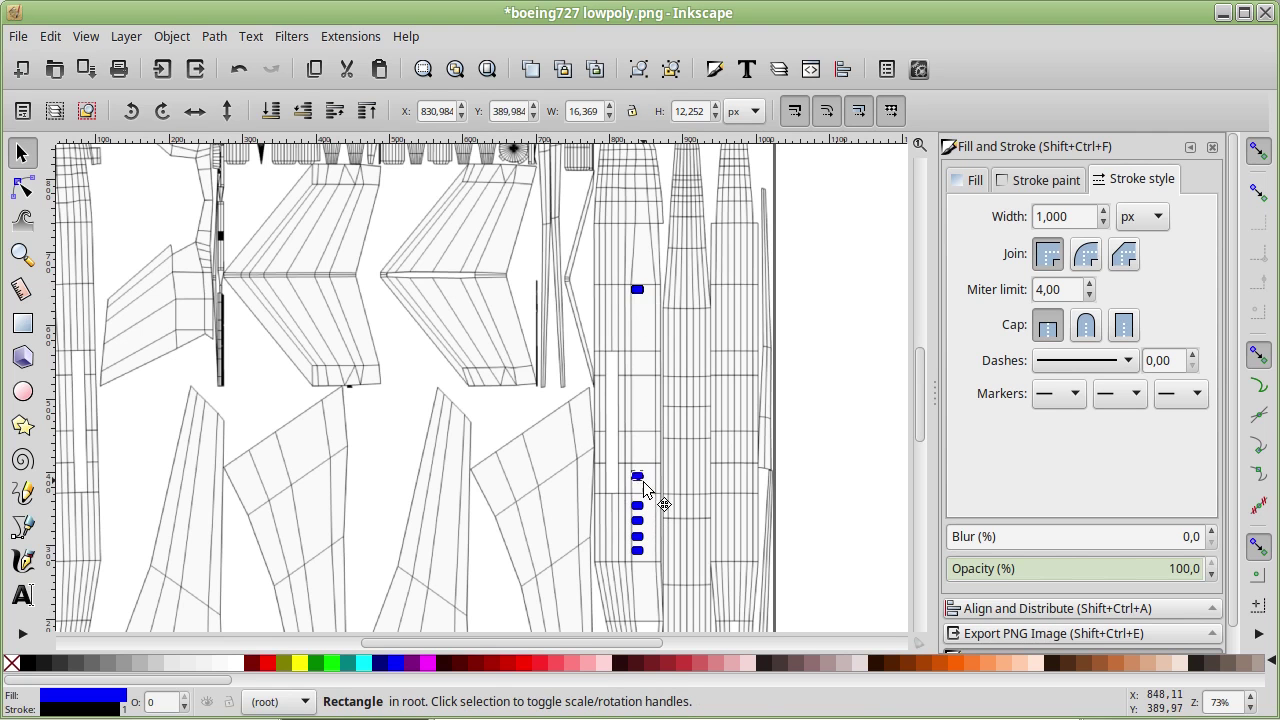
left_click_drag(637, 291, 640, 477)
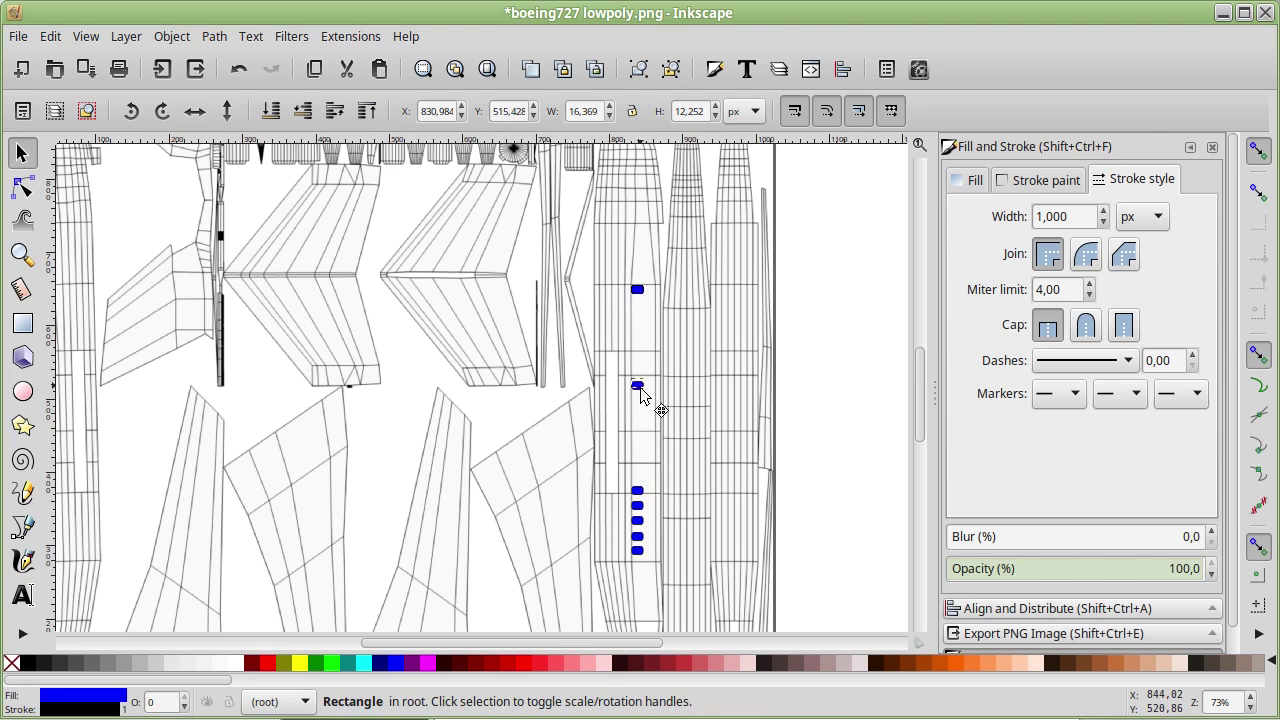
left_click_drag(635, 290, 637, 459)
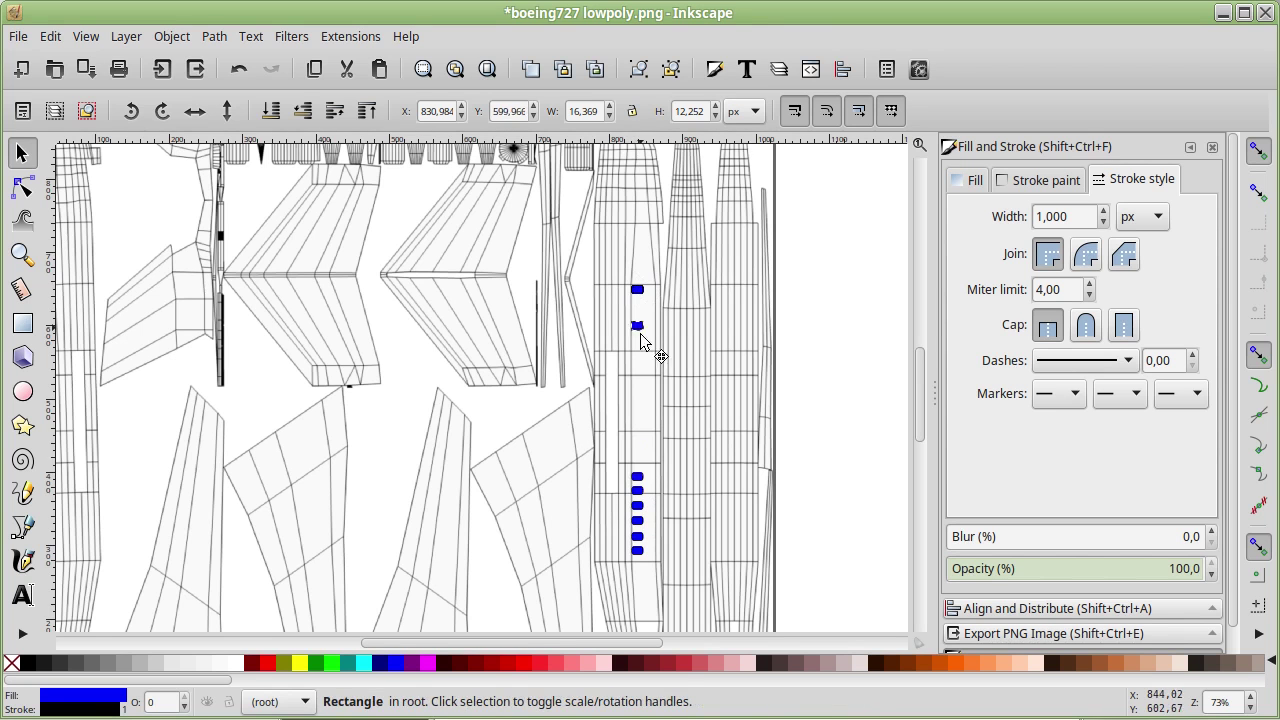
left_click_drag(636, 290, 637, 443)
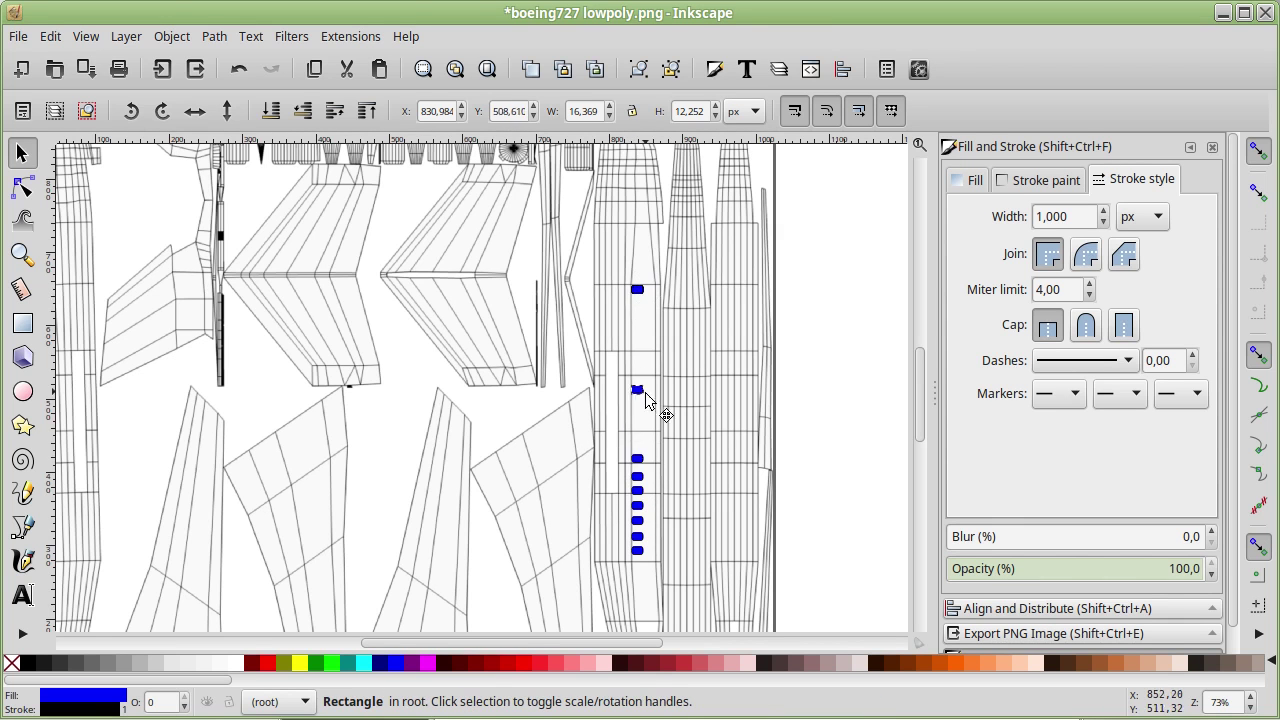
left_click_drag(637, 290, 638, 424)
Step: Clear the selection, then rubber-band select all 21 window rectangles in the column
scroll(722, 318, "up", 1, "ctrl")
scroll(722, 318, "down", 1, "ctrl")
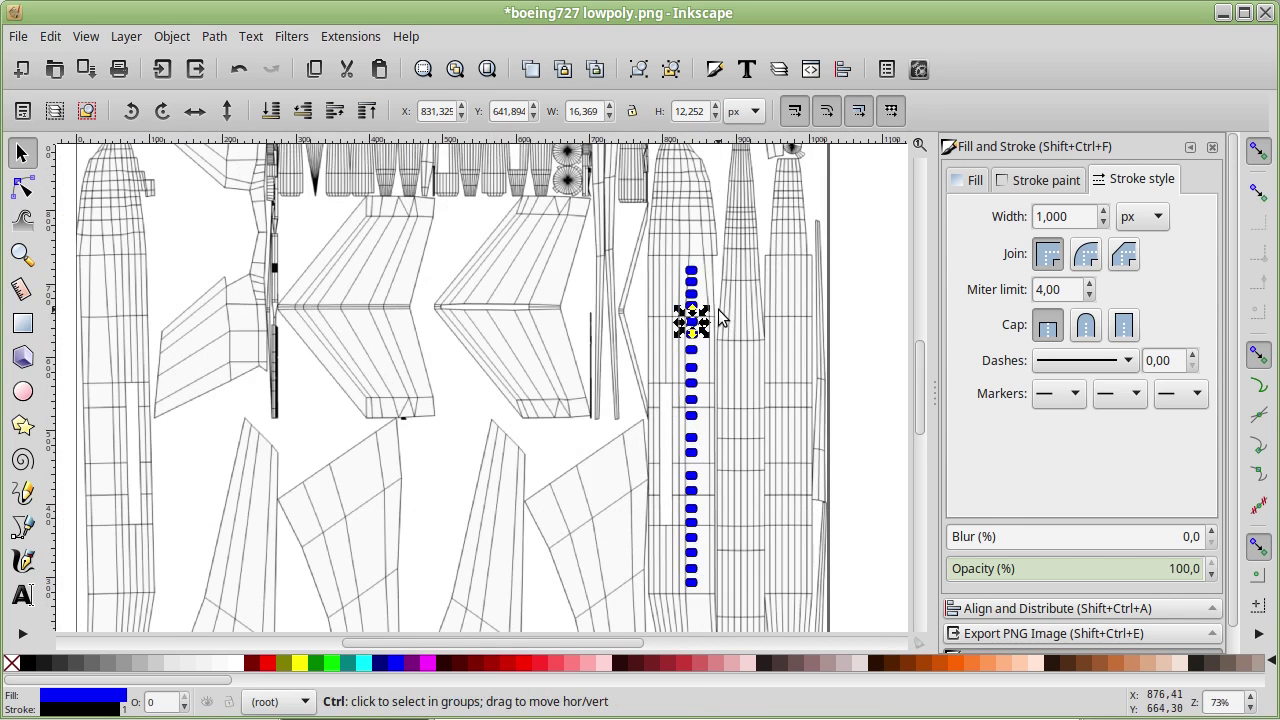
left_click(889, 541)
left_click_drag(864, 620, 613, 243)
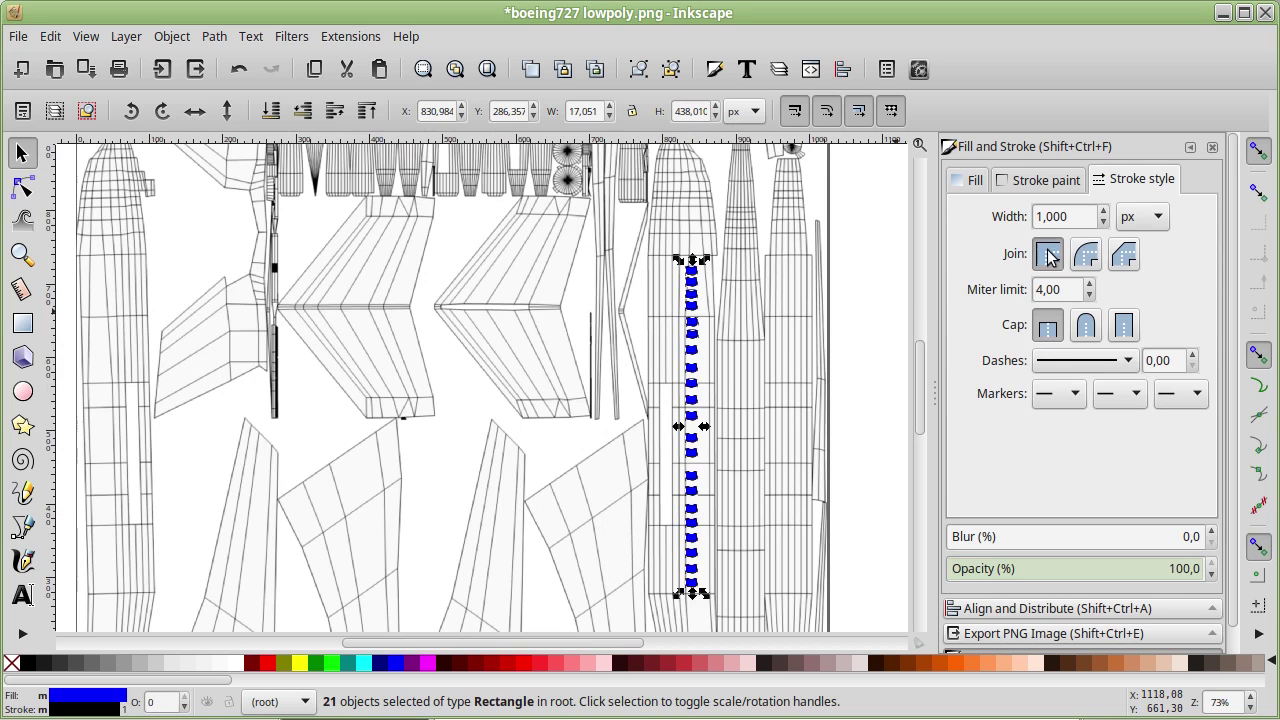
Step: Center the windows on one vertical axis relative to the last selected, and distribute them evenly
left_click(843, 70)
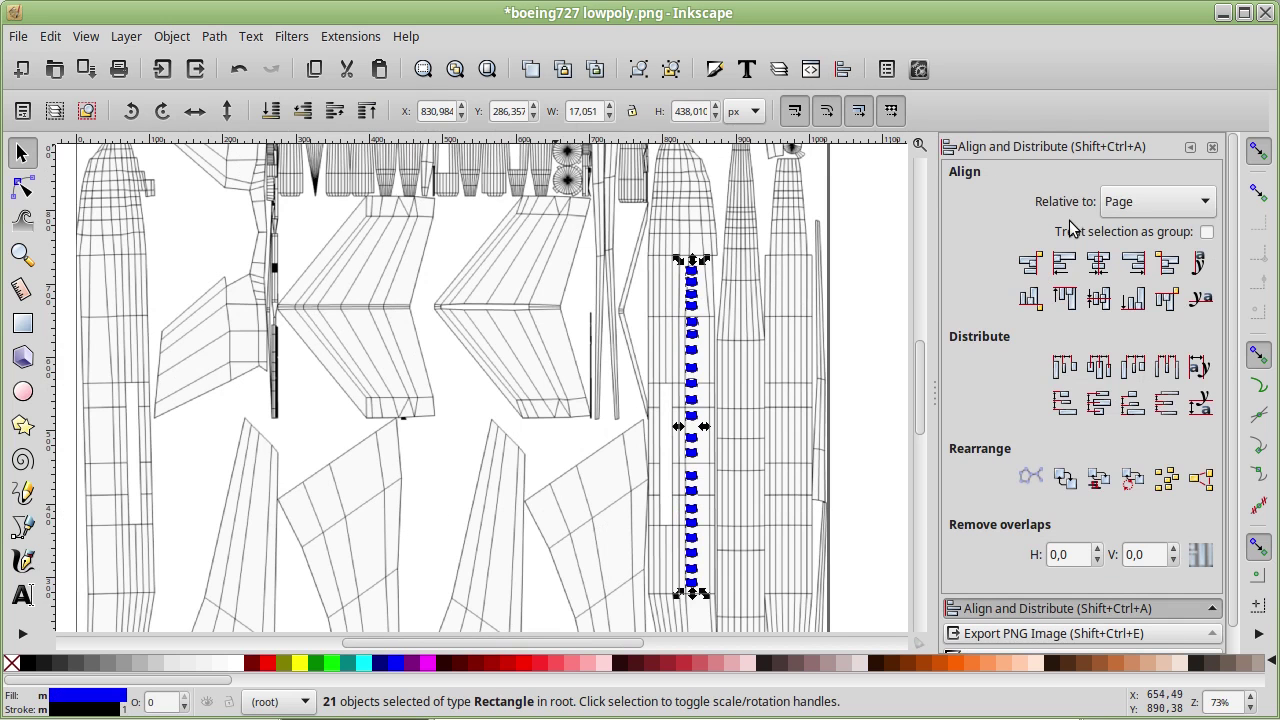
left_click(1146, 199)
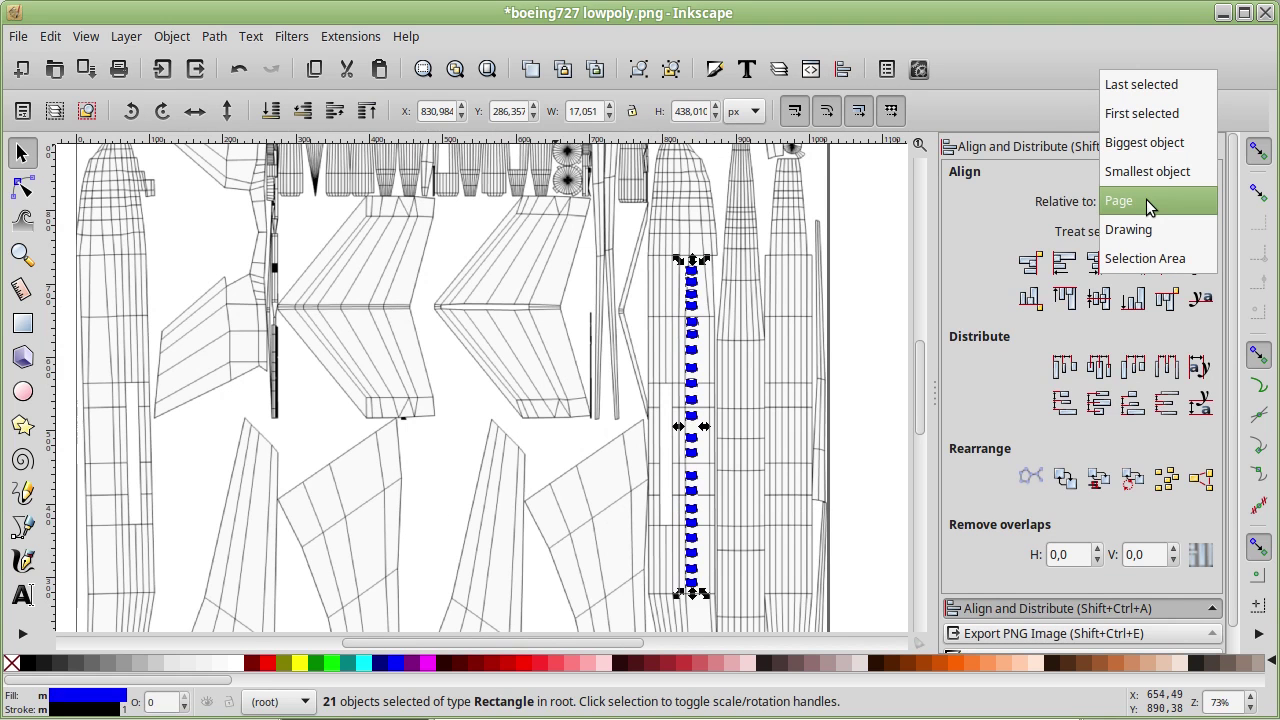
left_click(1156, 90)
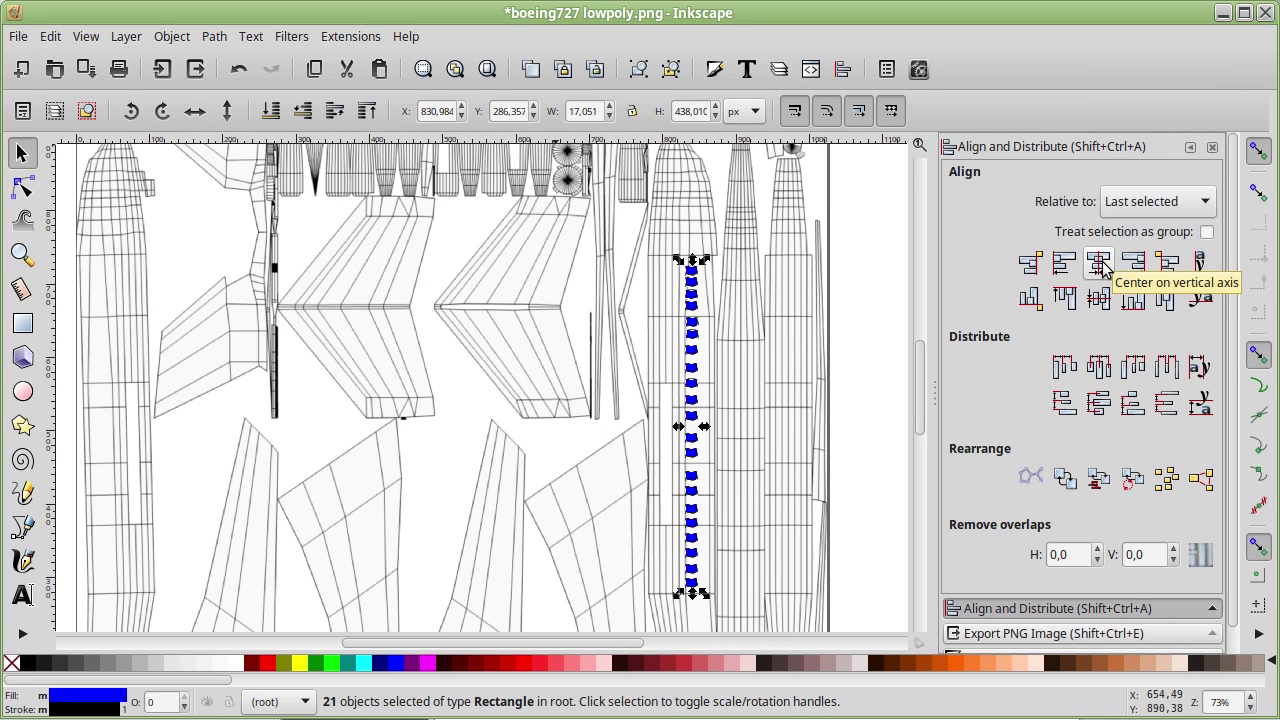
left_click(1099, 262)
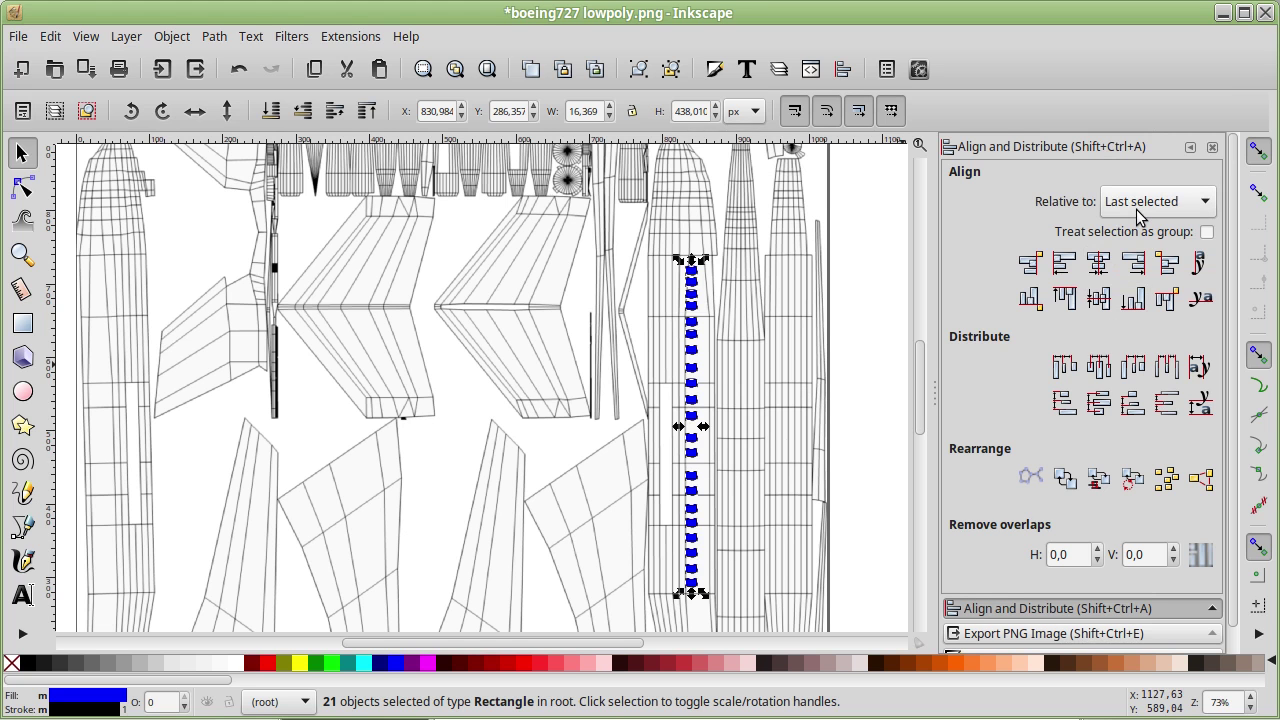
left_click(1103, 410)
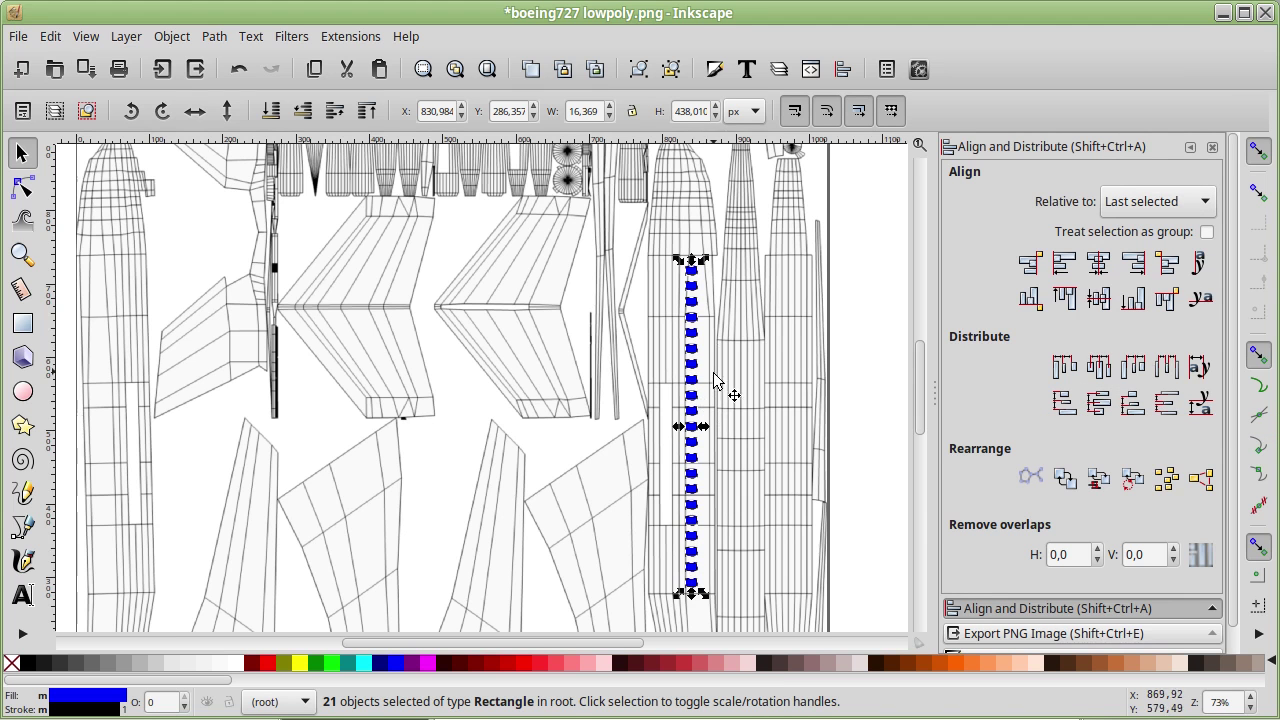
Step: Shift the window column slightly right to X 832.347 px and group it
scroll(708, 415, "up", 3, "ctrl")
scroll(706, 420, "up", 1, "ctrl")
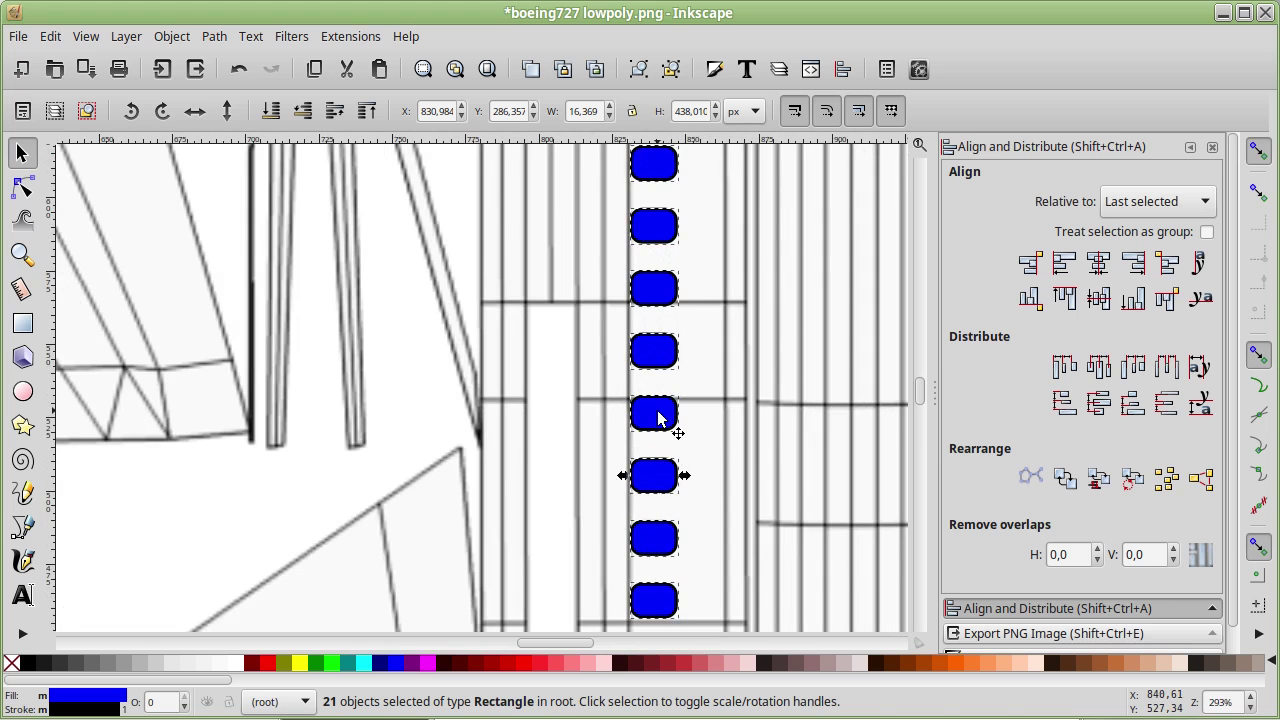
left_click_drag(657, 415, 667, 420, "ctrl")
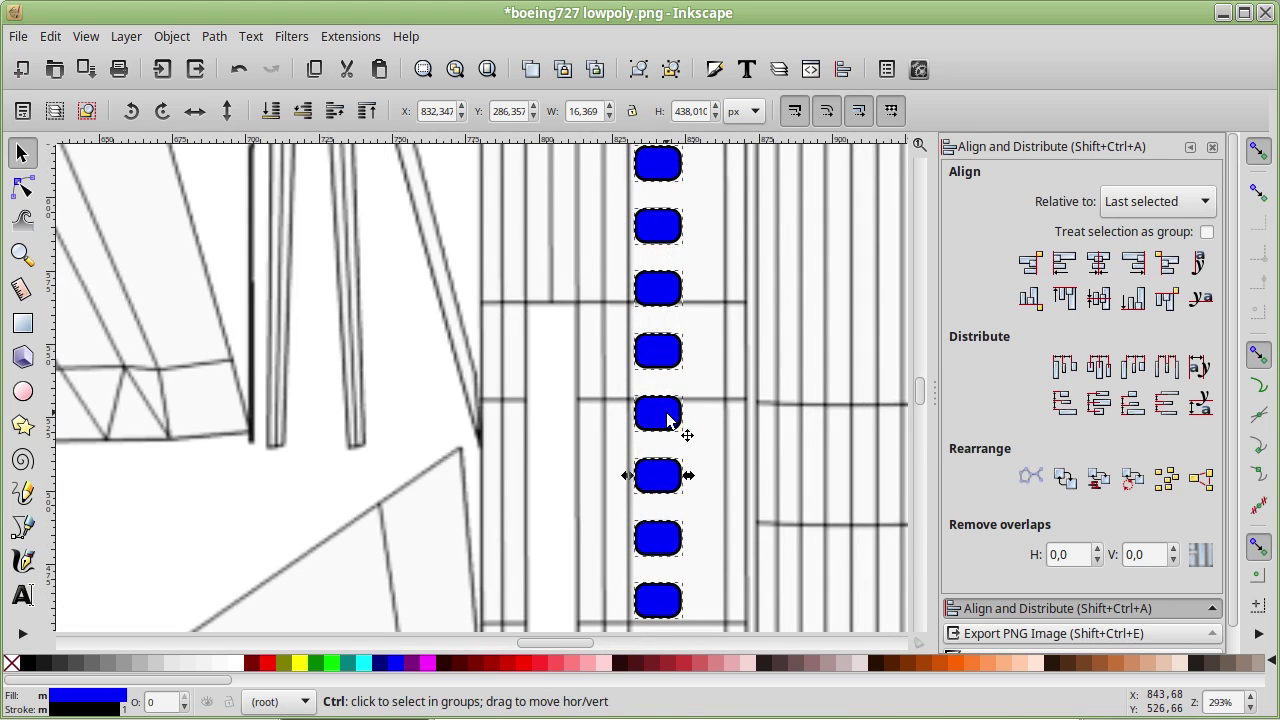
key("ctrl+g")
Step: Nudge the grouped windows slightly right and up along the strip
left_click_drag(667, 420, 662, 428)
scroll(708, 290, "up", 2)
scroll(708, 300, "up", 2)
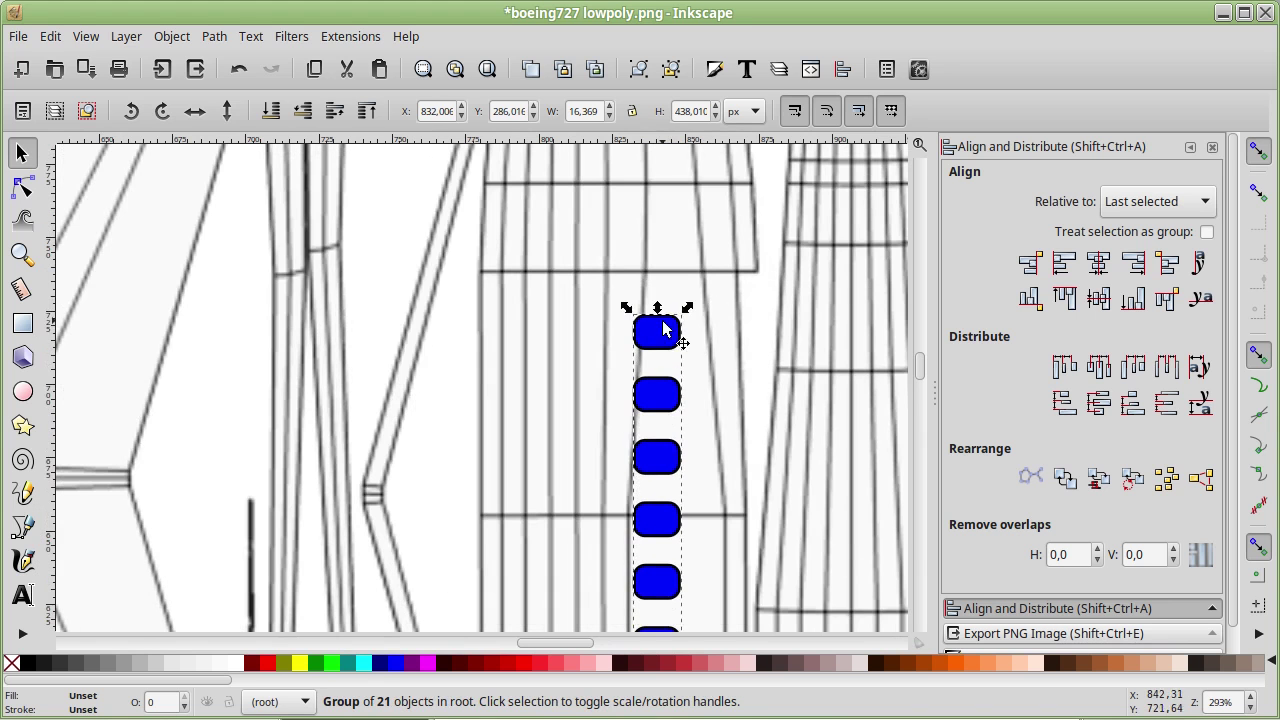
left_click_drag(661, 338, 658, 293)
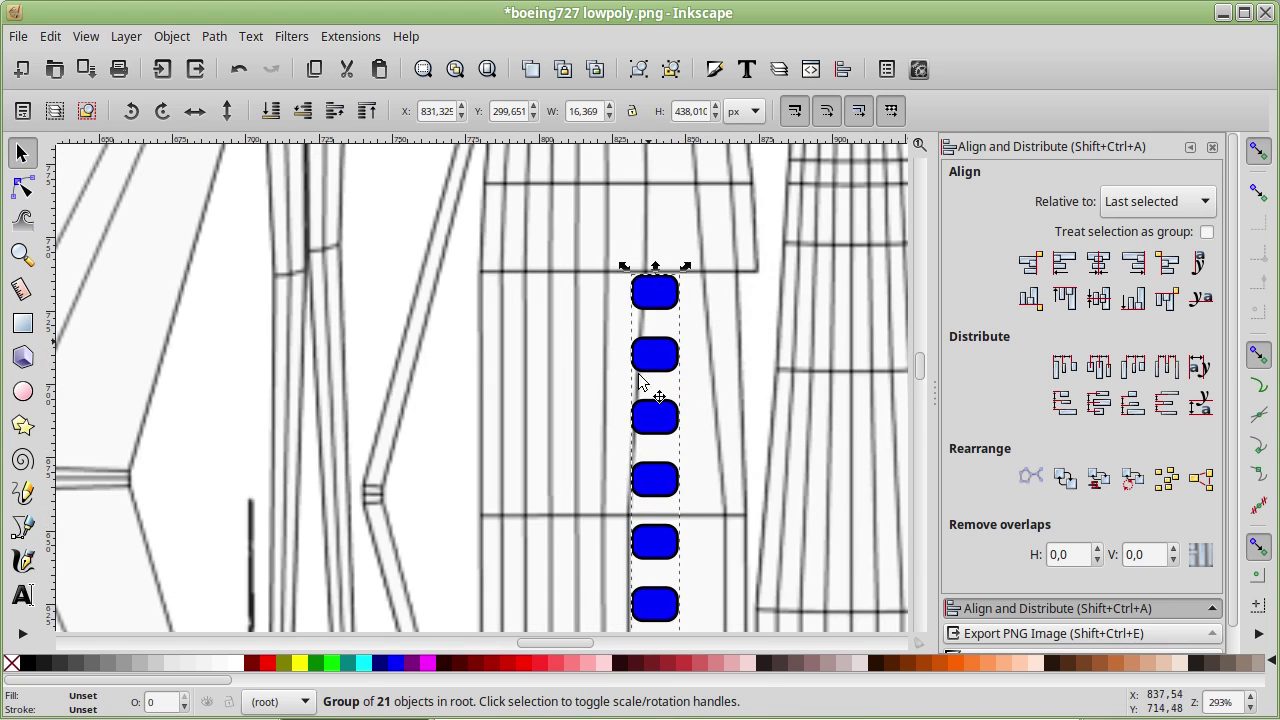
scroll(640, 586, "up", 2, "ctrl")
scroll(645, 530, "down", 2, "ctrl")
scroll(657, 514, "down", 2, "ctrl")
scroll(666, 491, "down", 2, "ctrl")
scroll(666, 491, "down", 2, "ctrl")
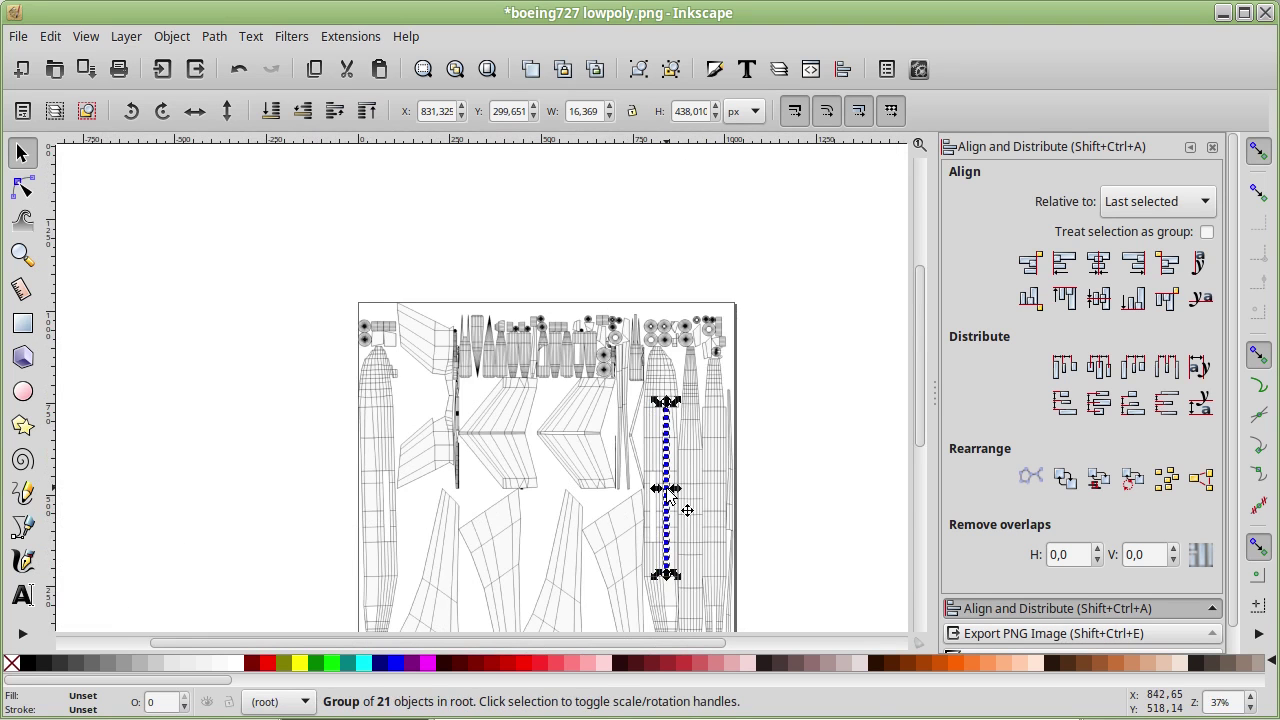
Step: Move the window column over to the left fuselage strip
left_click_drag(664, 490, 366, 492, "ctrl")
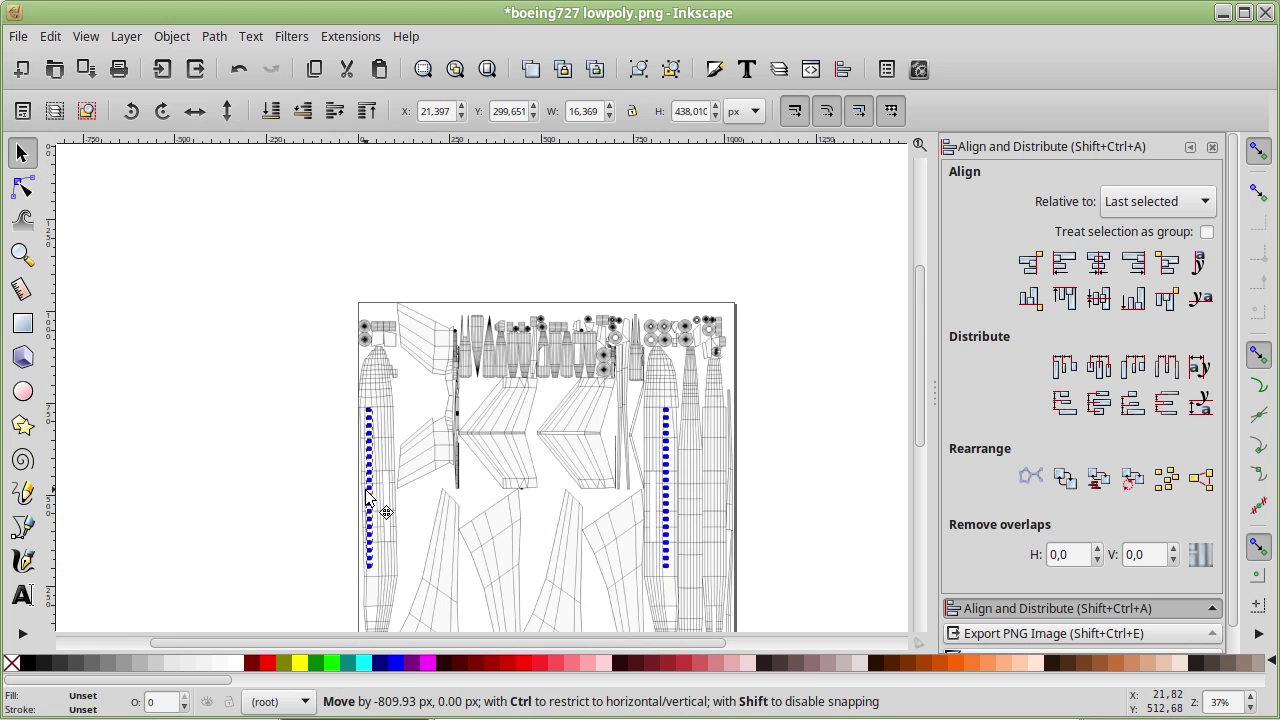
scroll(380, 475, "up", 1, "ctrl")
scroll(429, 490, "up", 1, "ctrl")
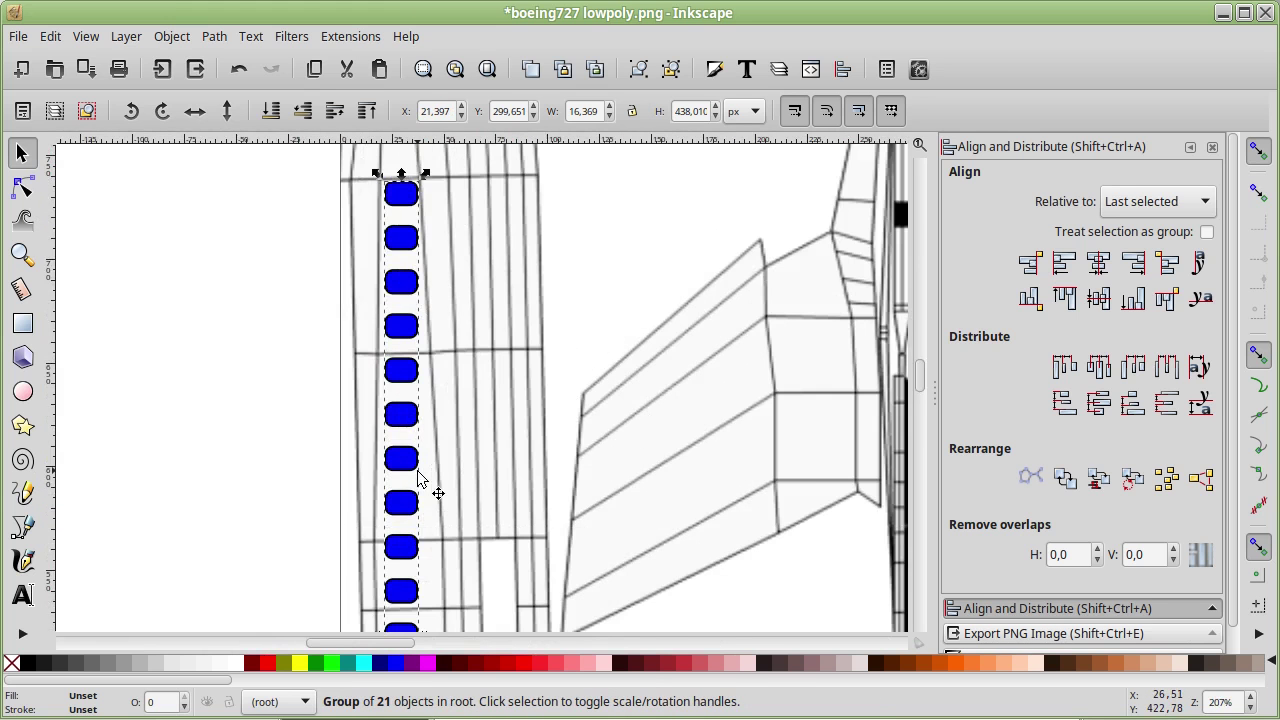
scroll(425, 484, "up", 1, "ctrl")
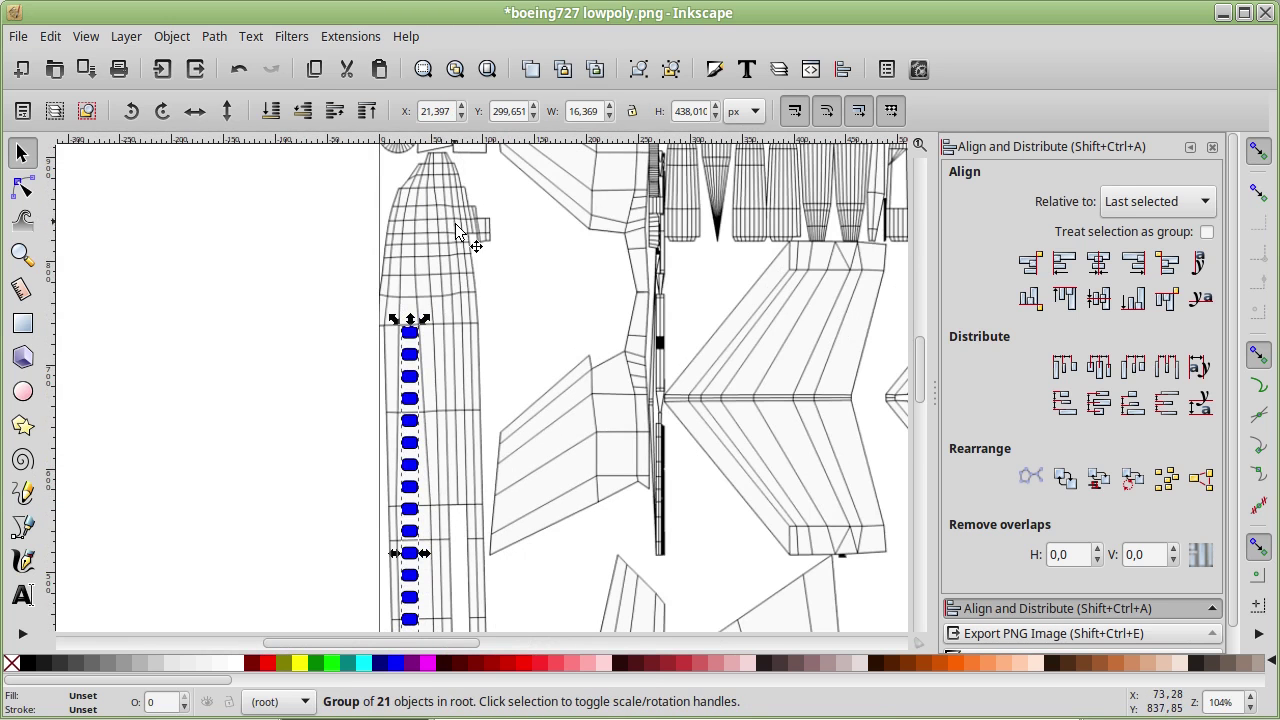
scroll(455, 540, "down", 3)
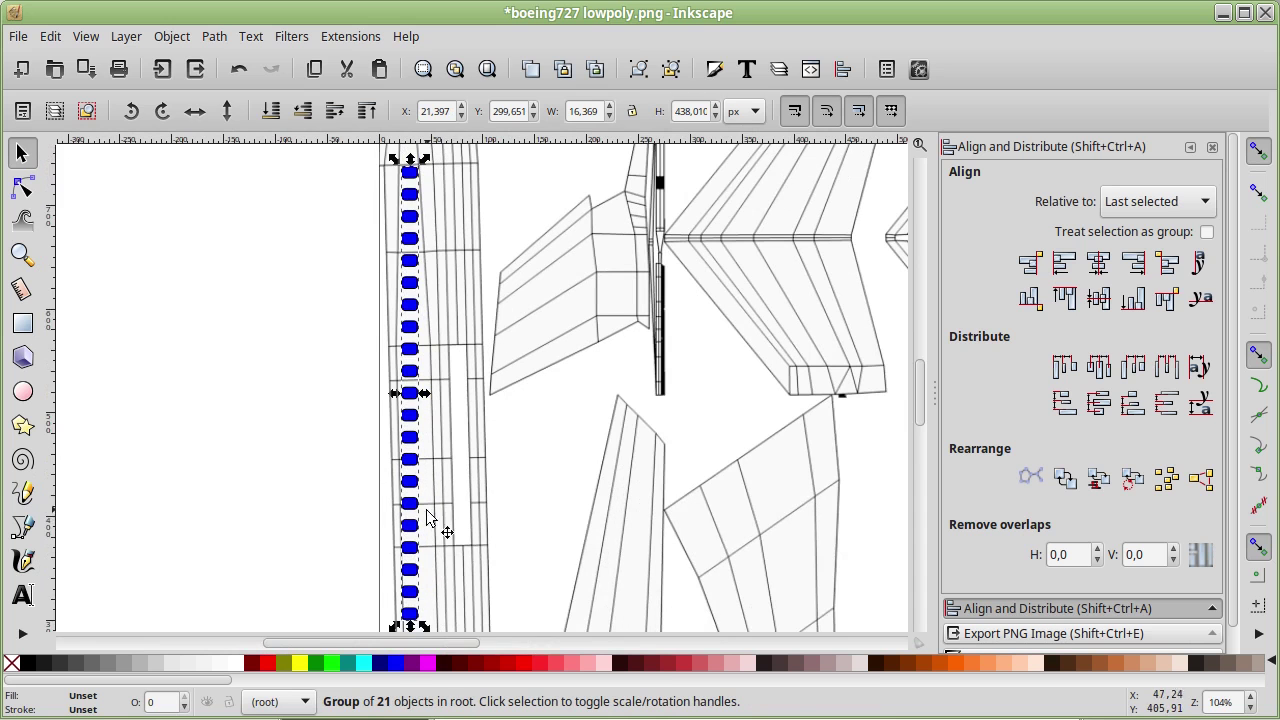
scroll(440, 552, "down", 2)
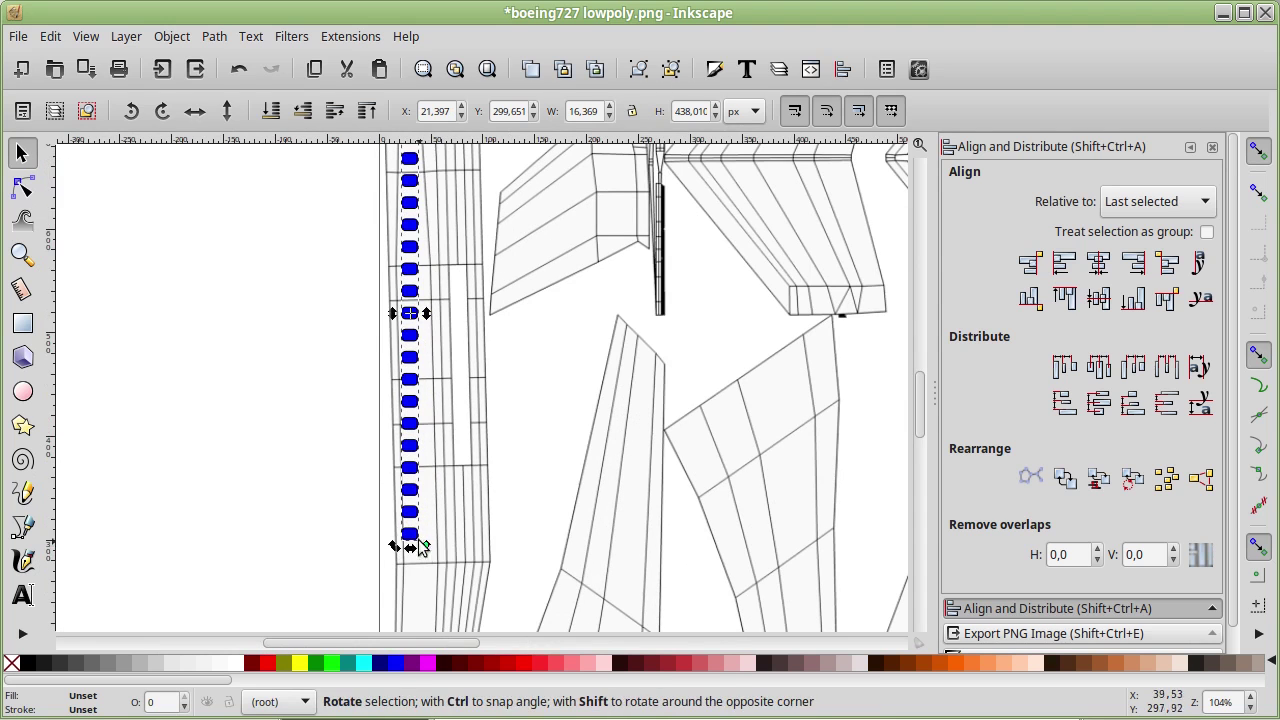
Step: Tilt the left window column about 2 degrees and shift it slightly right
left_click(414, 540)
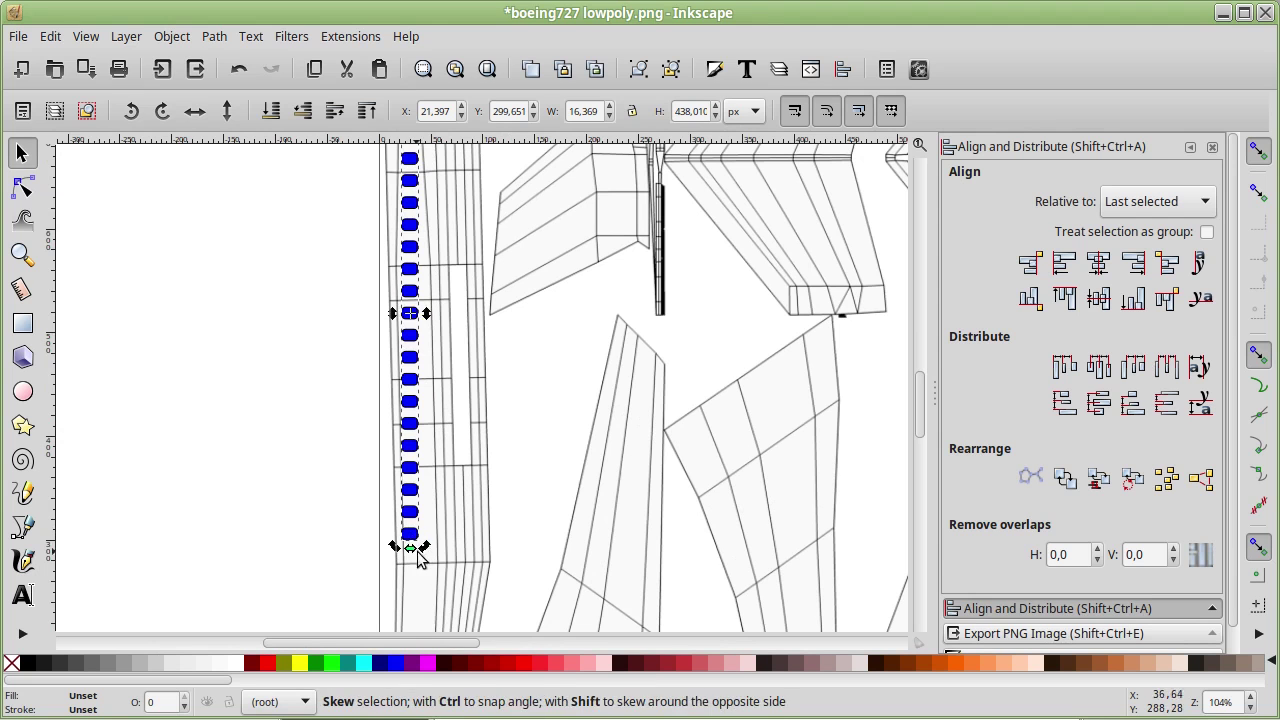
left_click_drag(427, 552, 434, 551)
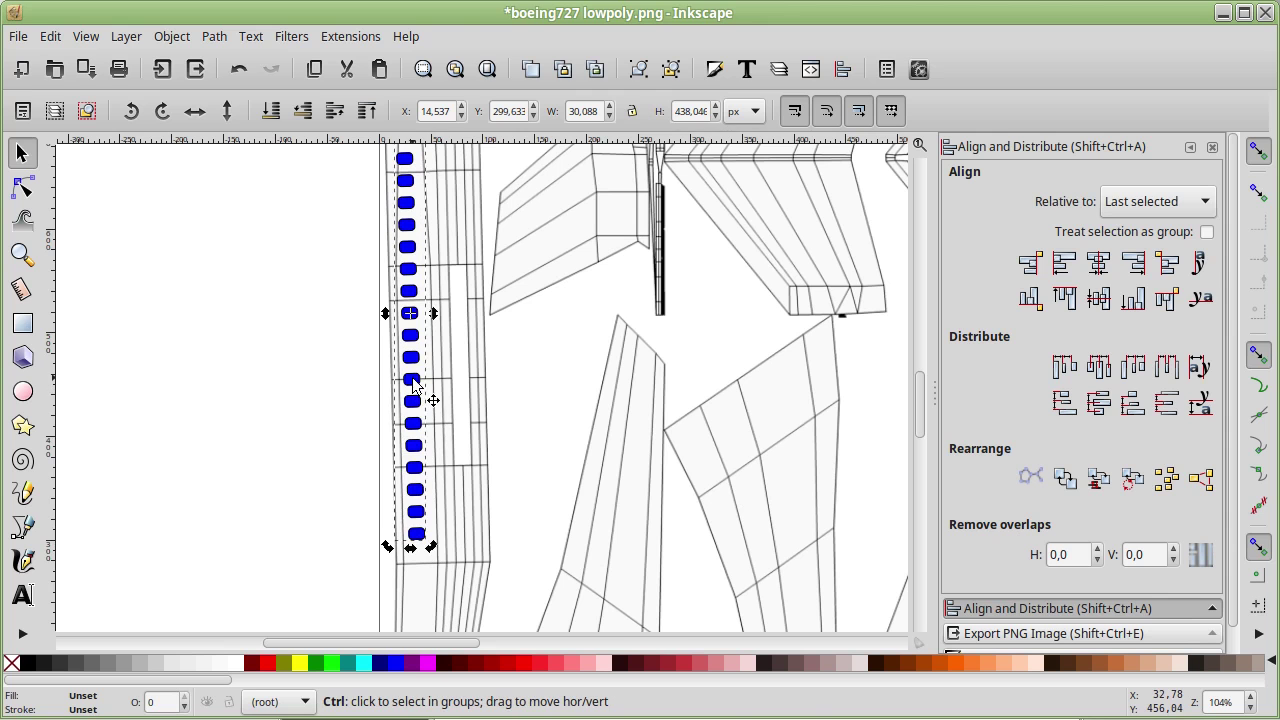
left_click_drag(416, 381, 428, 381)
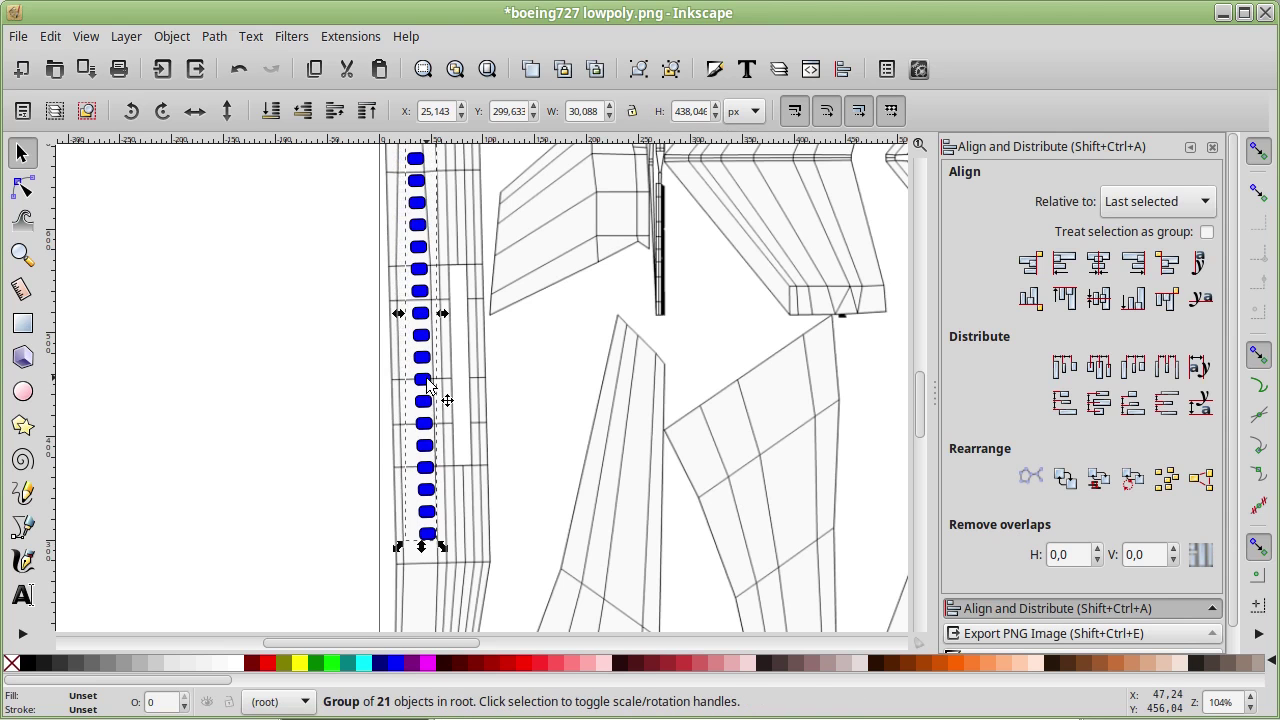
scroll(440, 360, "down", 1, "ctrl")
scroll(450, 530, "up", 2, "ctrl")
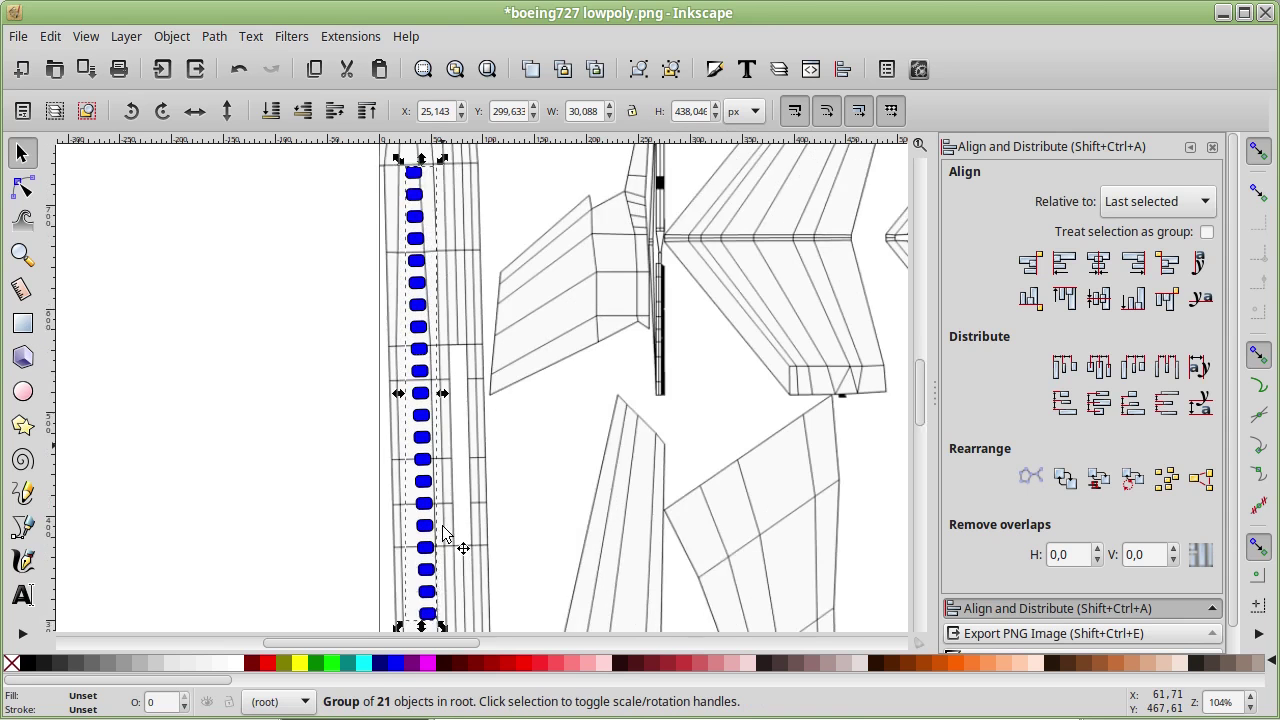
scroll(436, 342, "up", 1, "ctrl")
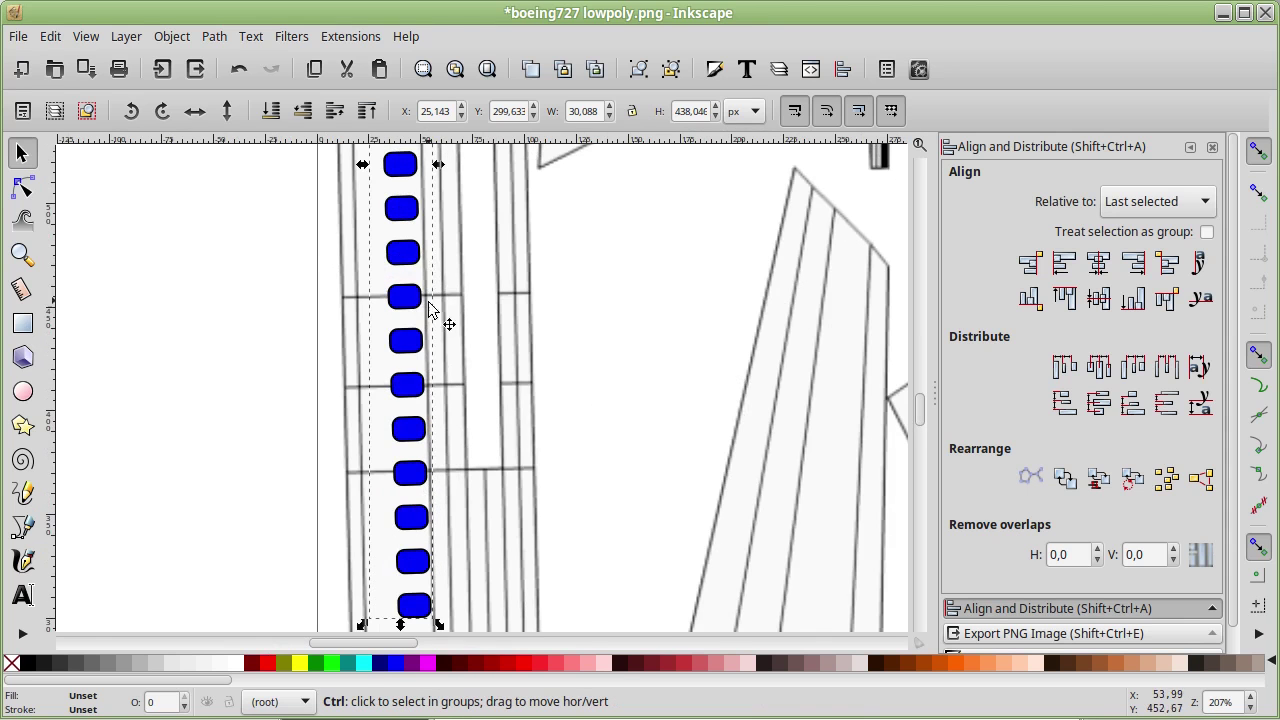
scroll(475, 349, "down", 2, "ctrl")
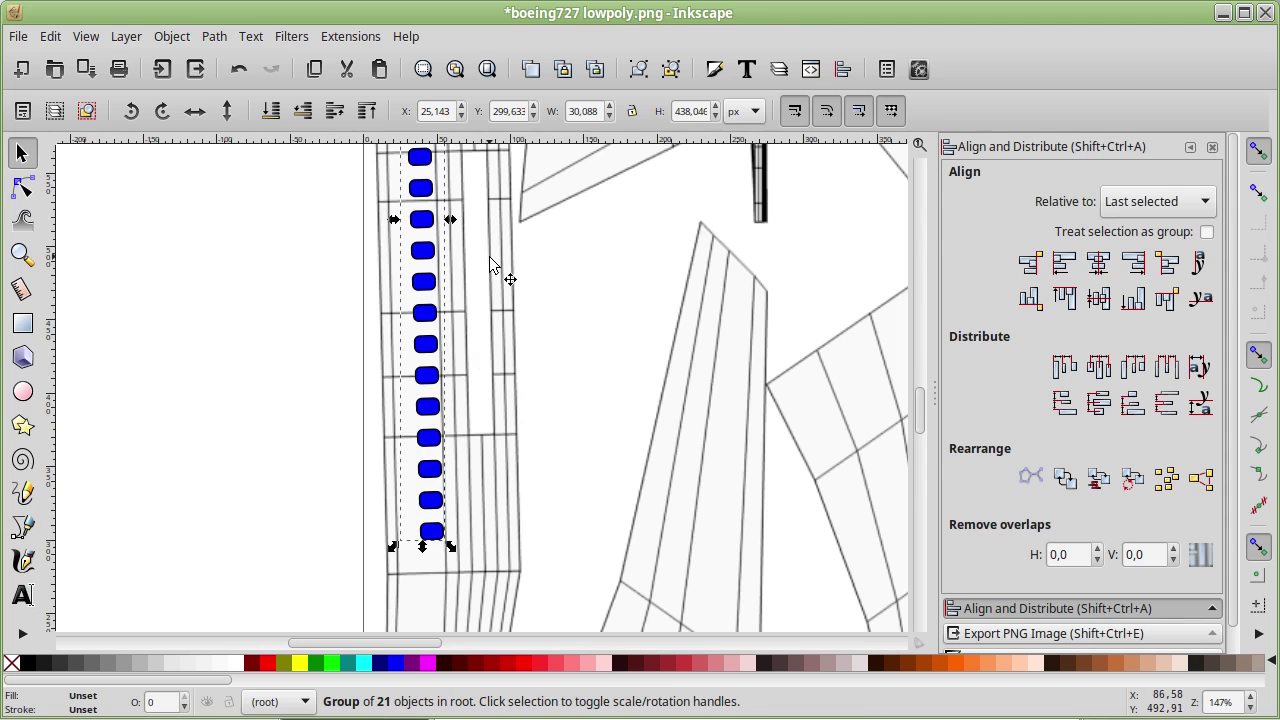
scroll(489, 256, "down", 2, "ctrl")
Step: Deselect the window group and bring the whole texture page into view
middle_click_drag(673, 284, 476, 463)
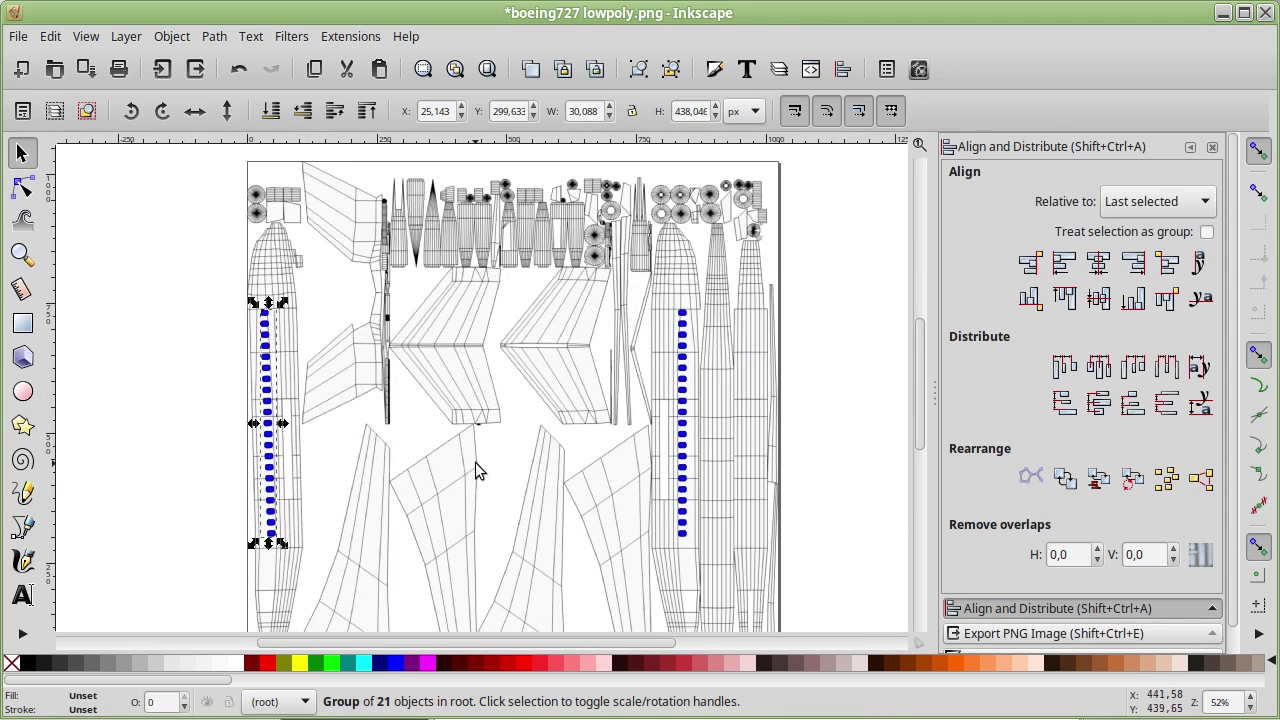
left_click(155, 272)
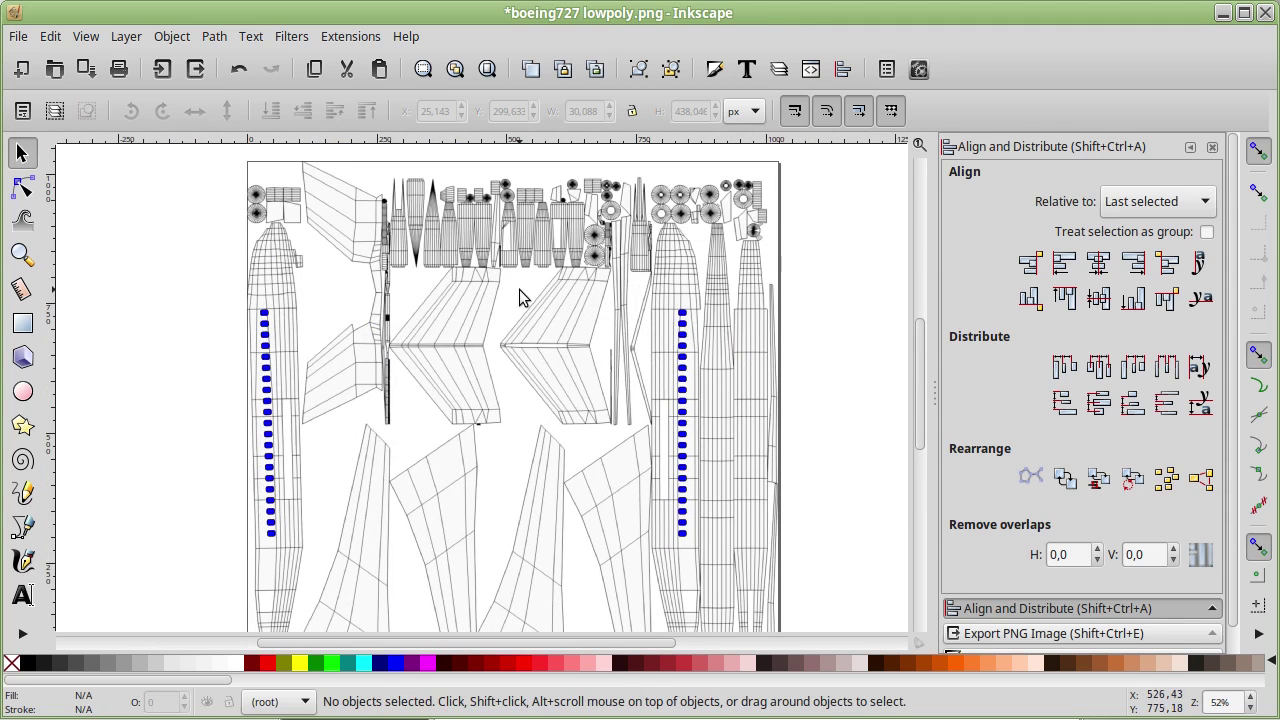
scroll(265, 256, "up", 2, "ctrl")
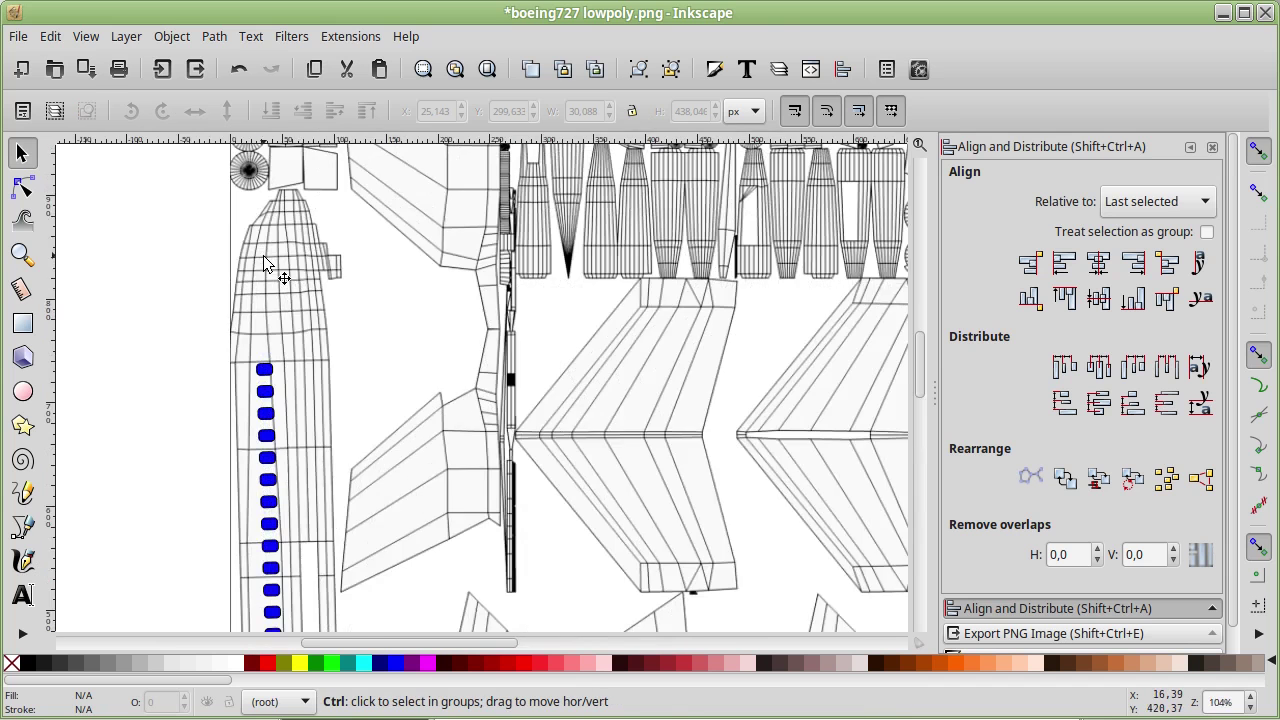
scroll(263, 255, "up", 1, "ctrl")
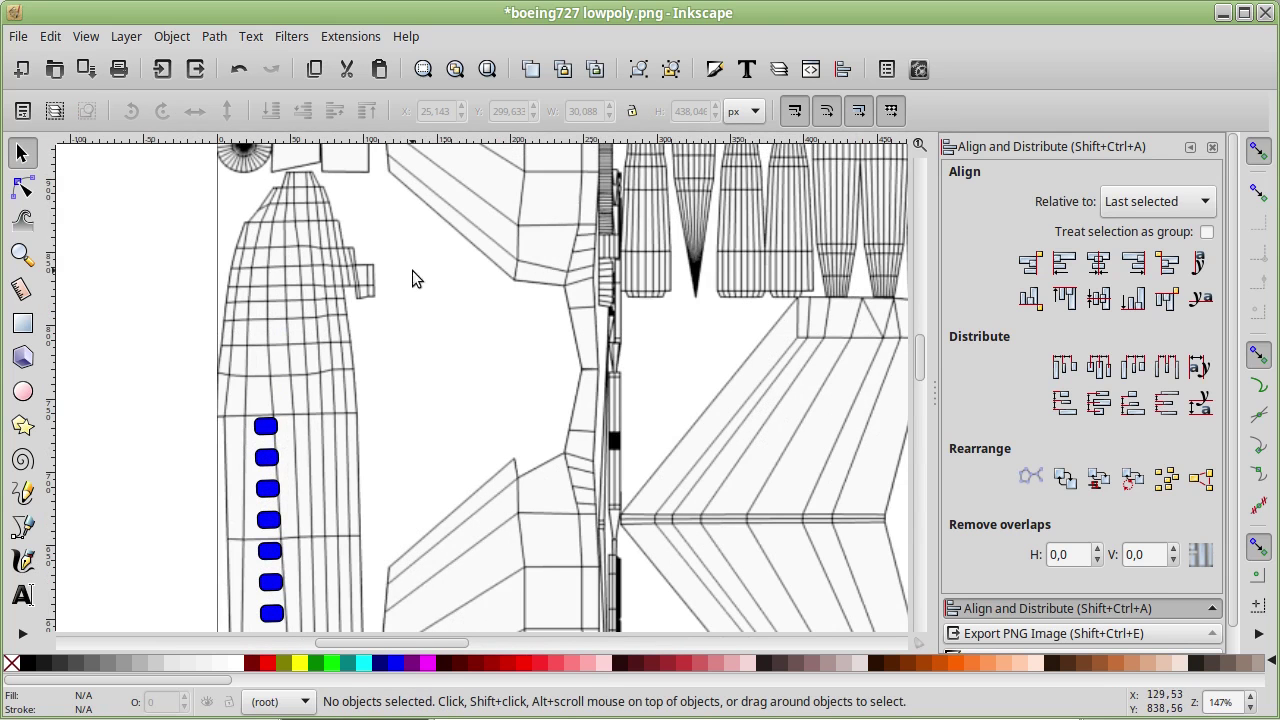
scroll(586, 389, "down", 2, "ctrl")
scroll(626, 423, "down", 2, "ctrl")
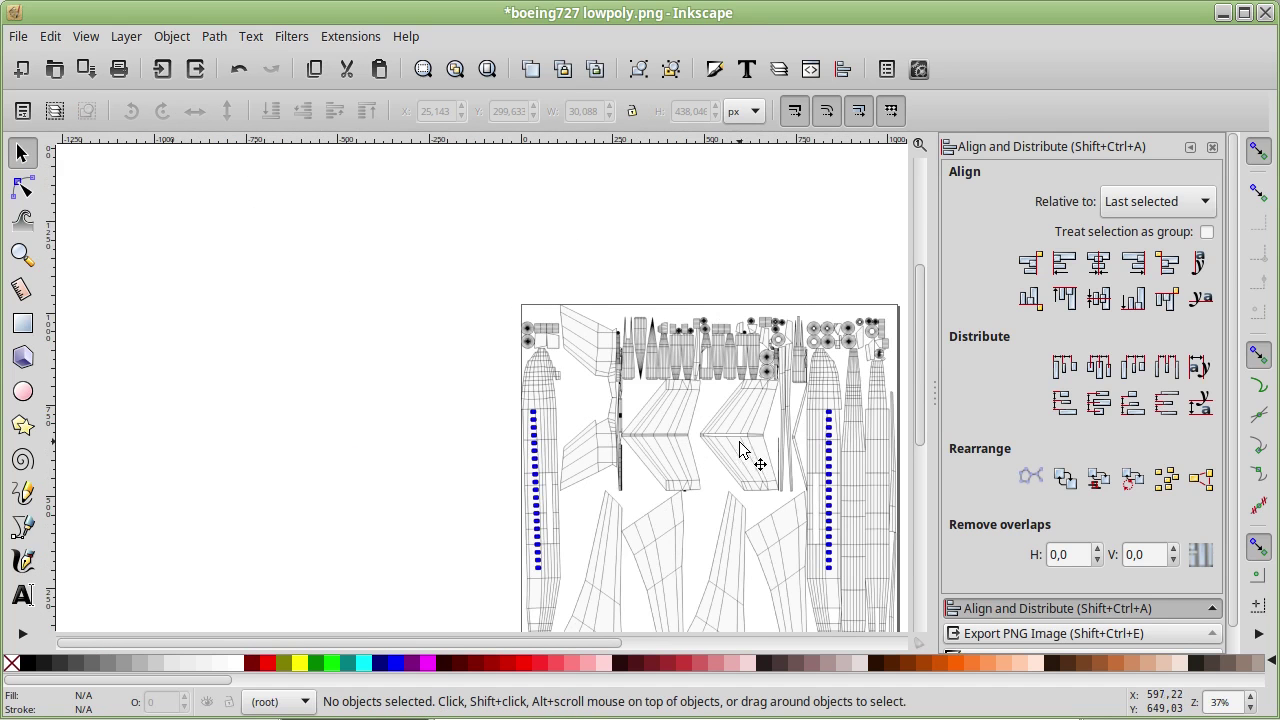
middle_click_drag(740, 452, 630, 345)
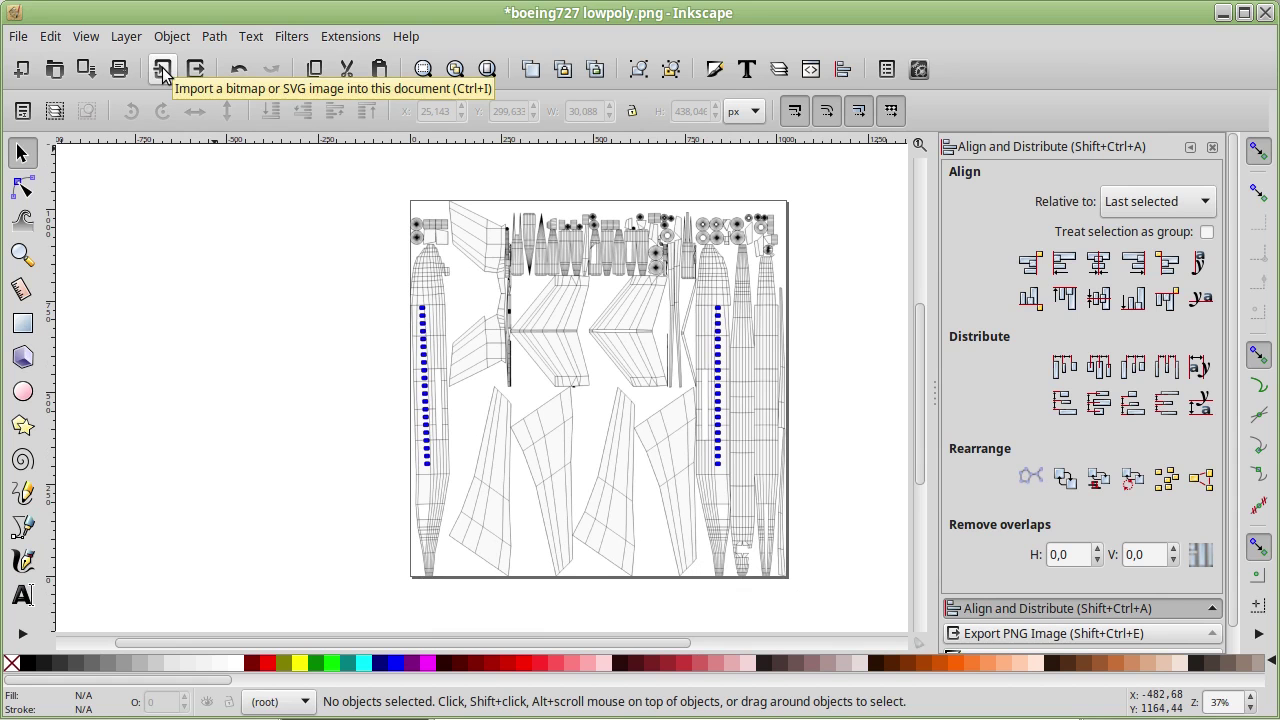
Step: Import jat01.png as an embedded image and drag the JAT logo onto the lower tail piece
left_click(163, 72)
left_click(484, 252)
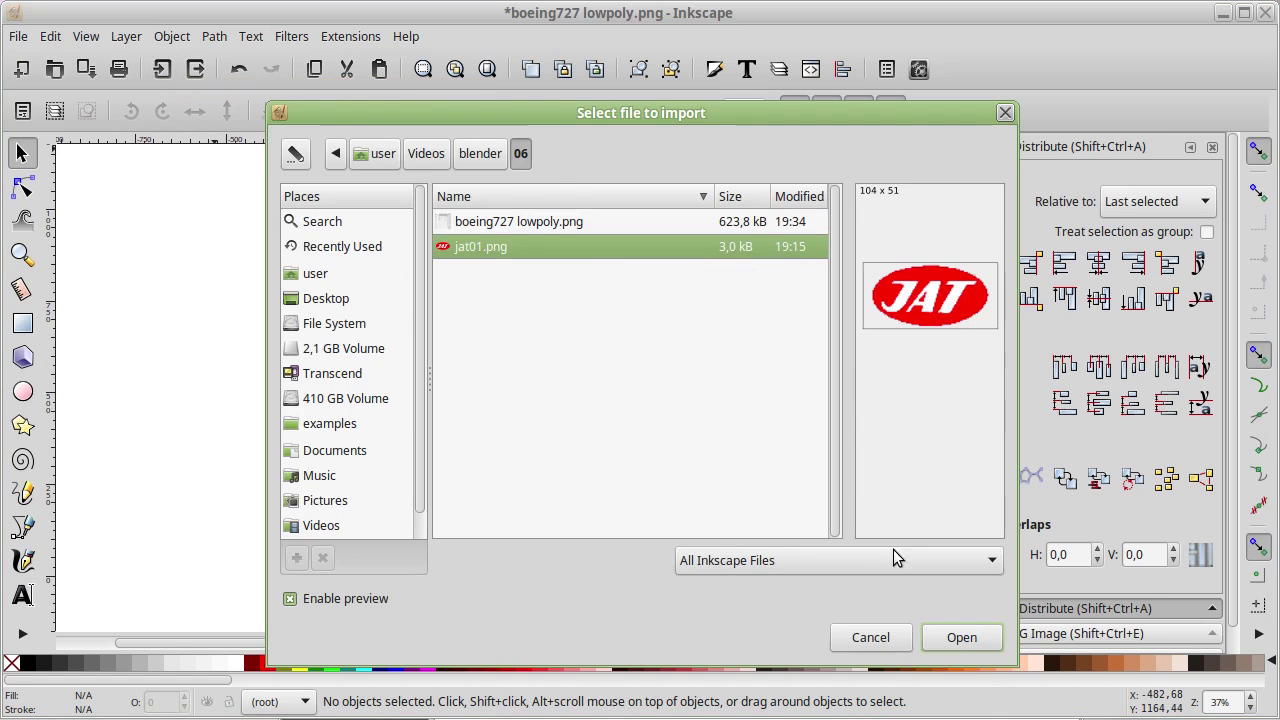
left_click(962, 638)
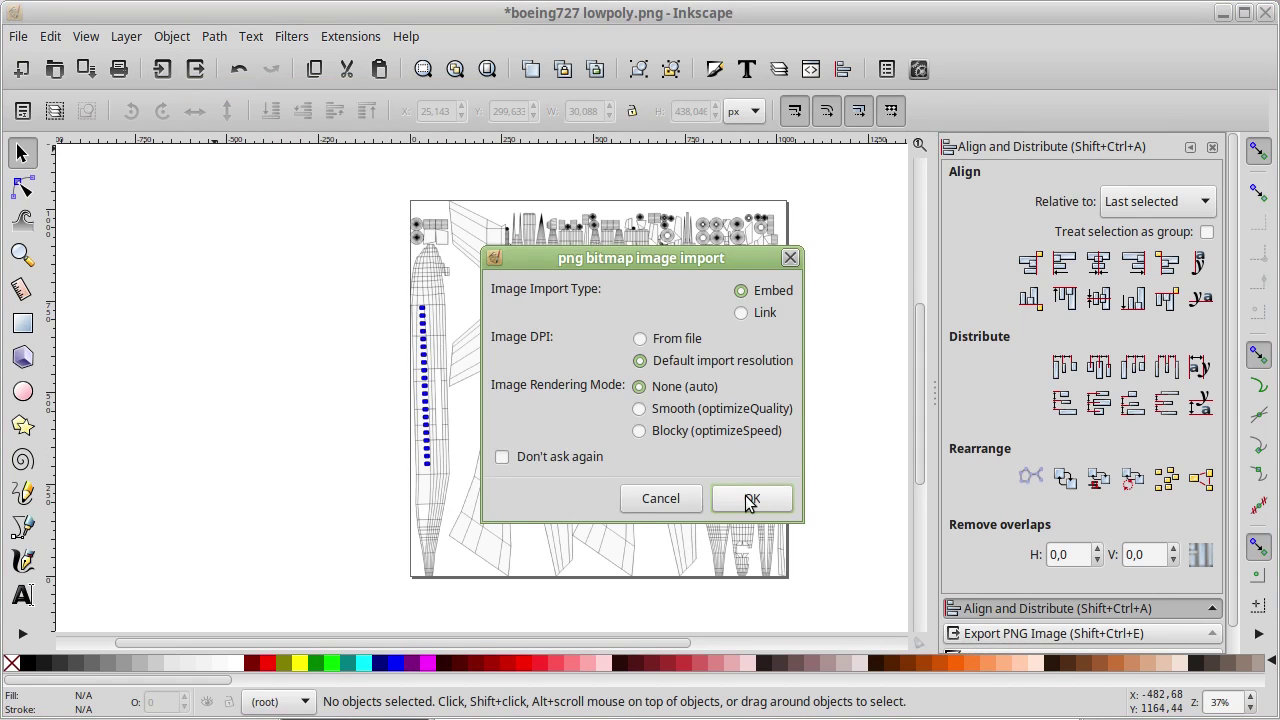
left_click(750, 499)
left_click_drag(748, 500, 482, 348)
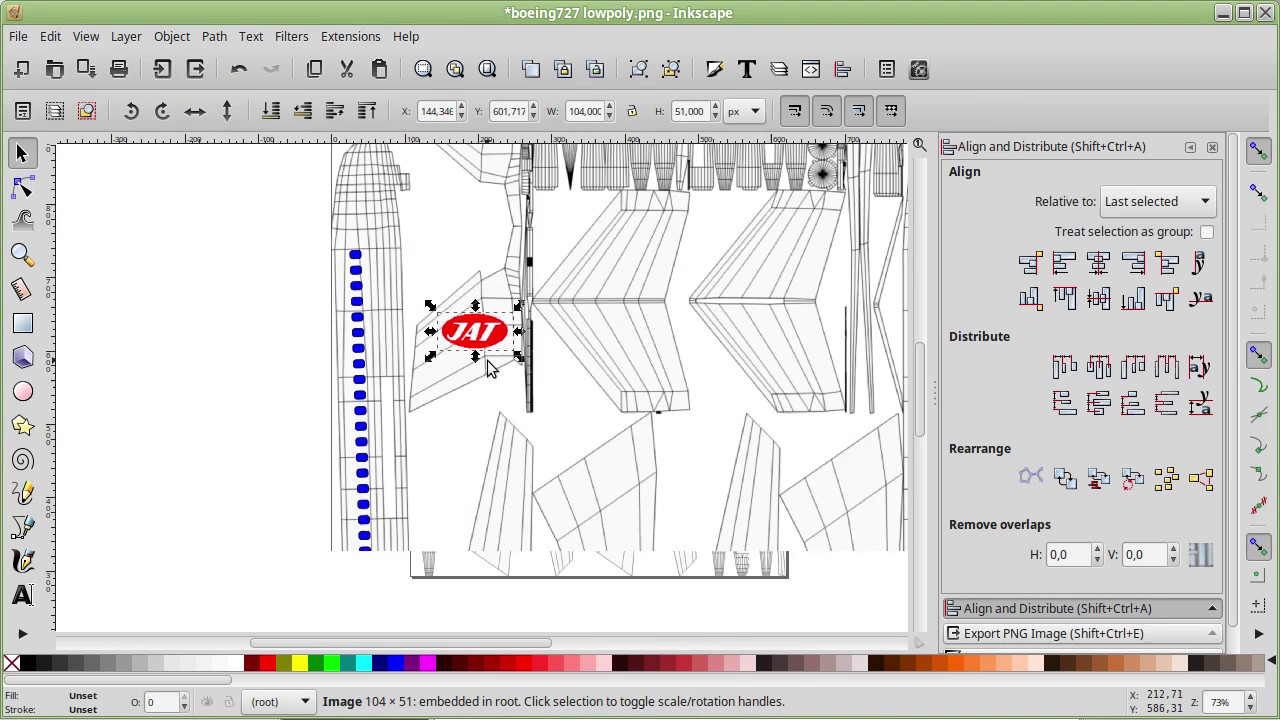
scroll(490, 357, "up", 2, "ctrl")
scroll(498, 304, "up", 2)
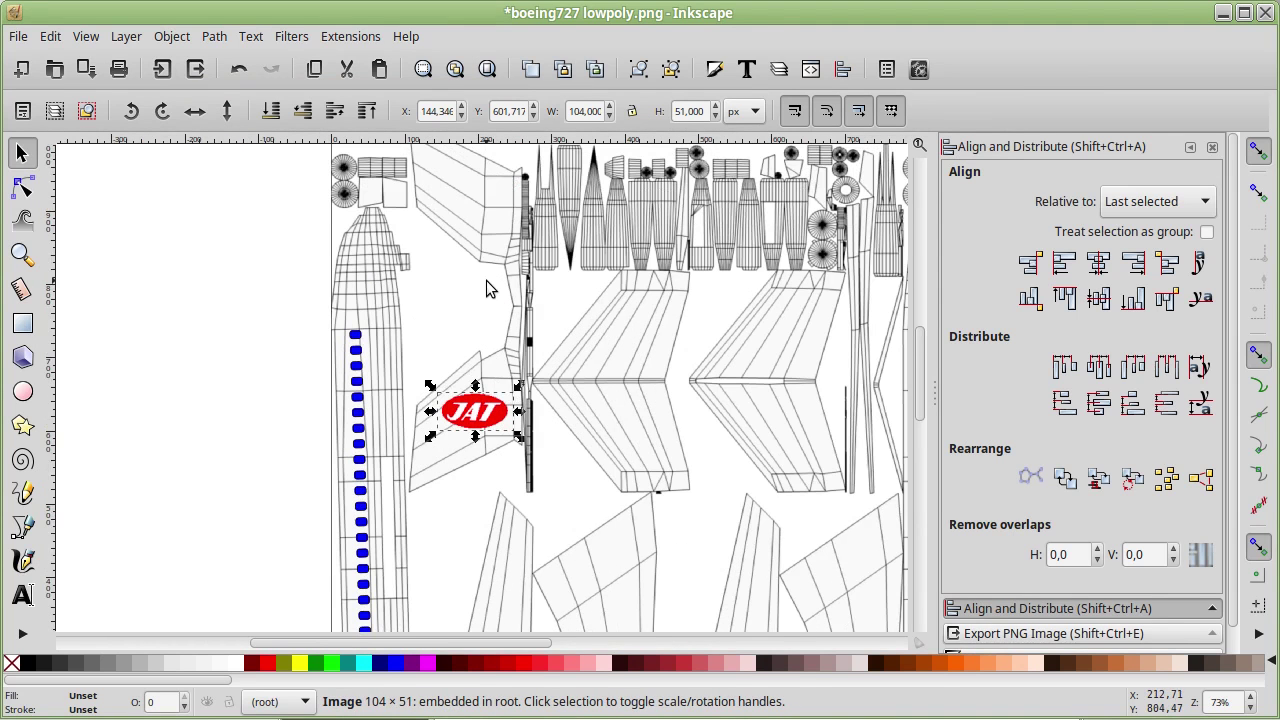
scroll(486, 288, "up", 1)
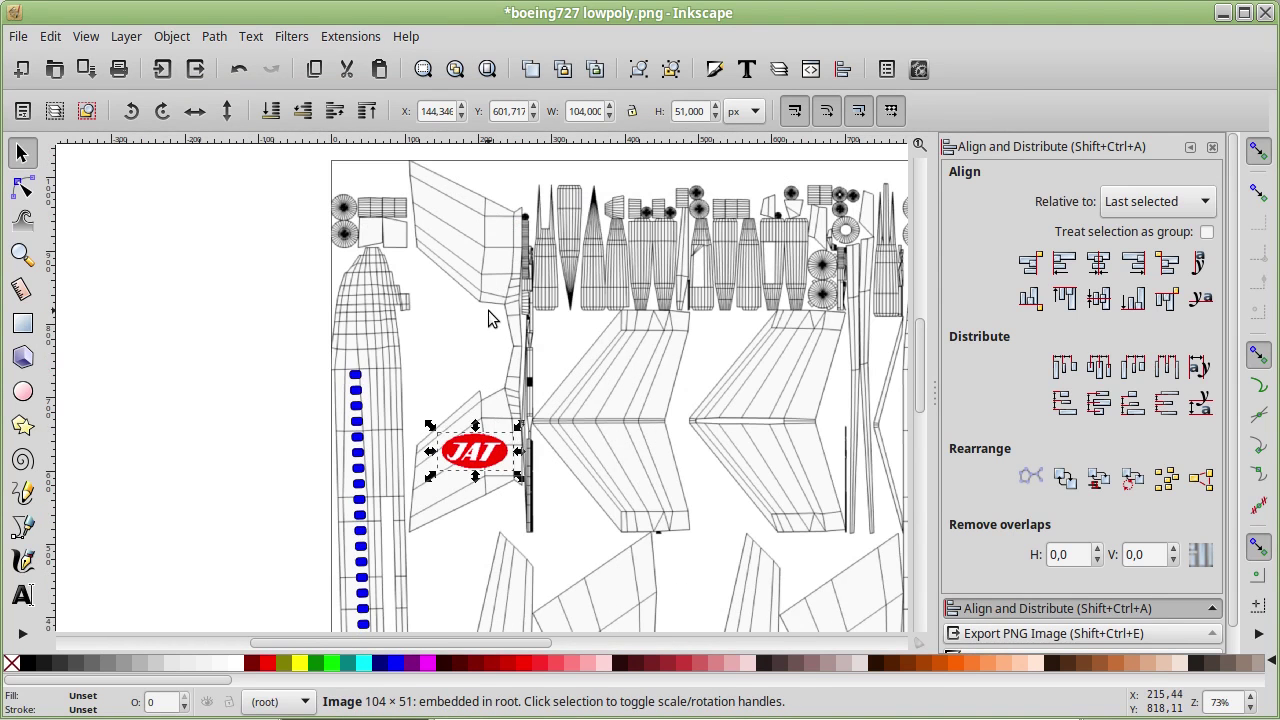
Step: Rotate the JAT logo 90° clockwise and place a duplicate on the upper tail piece
left_click(162, 111)
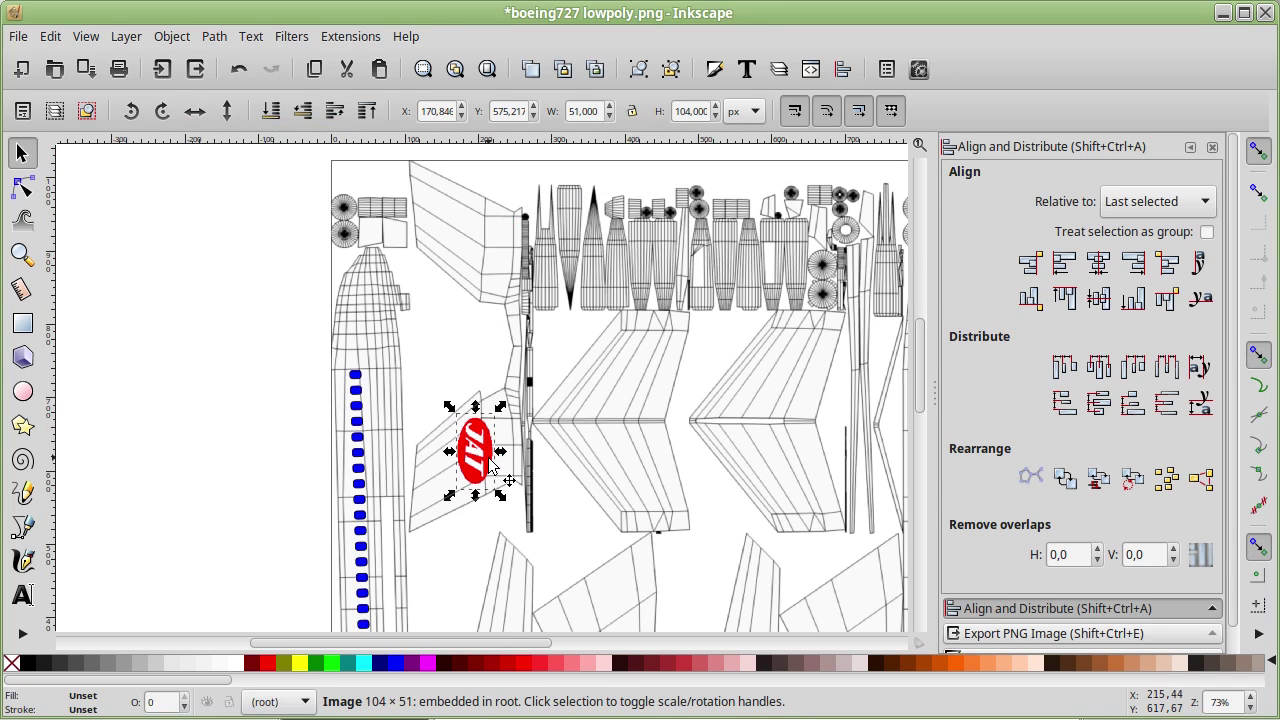
key("ctrl+d")
left_click_drag(490, 462, 473, 243)
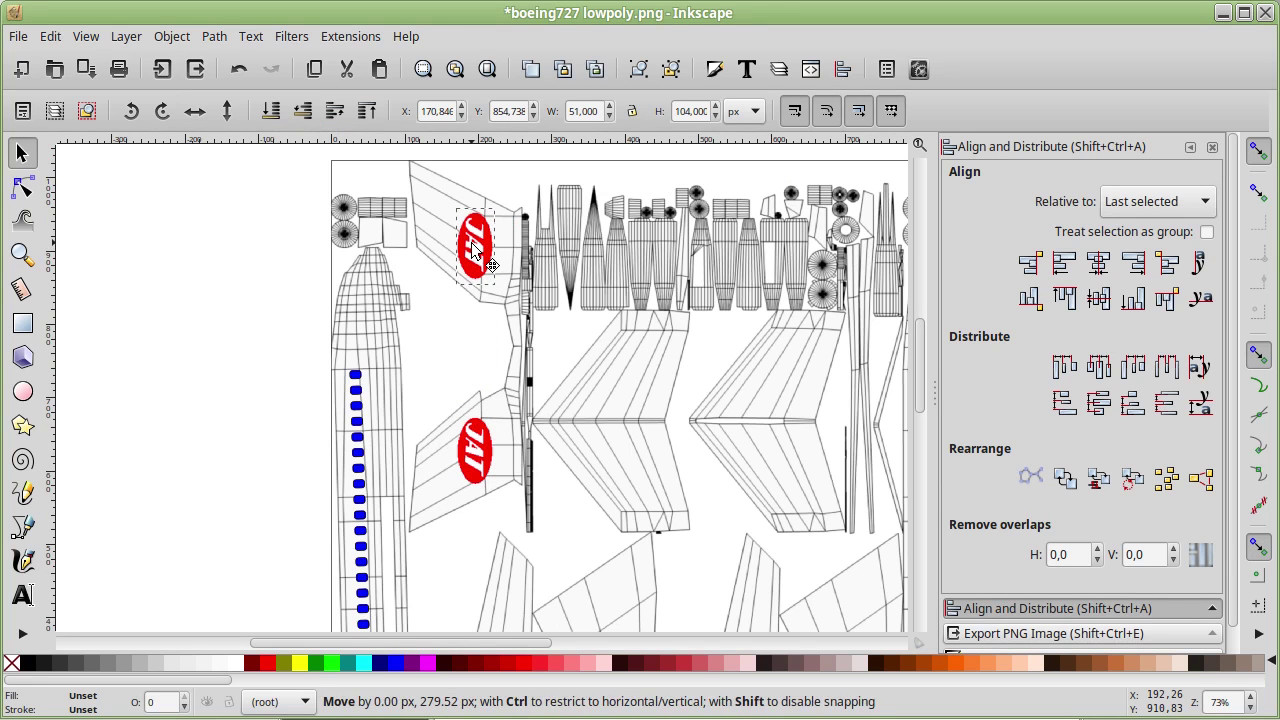
left_click_drag(474, 250, 474, 249)
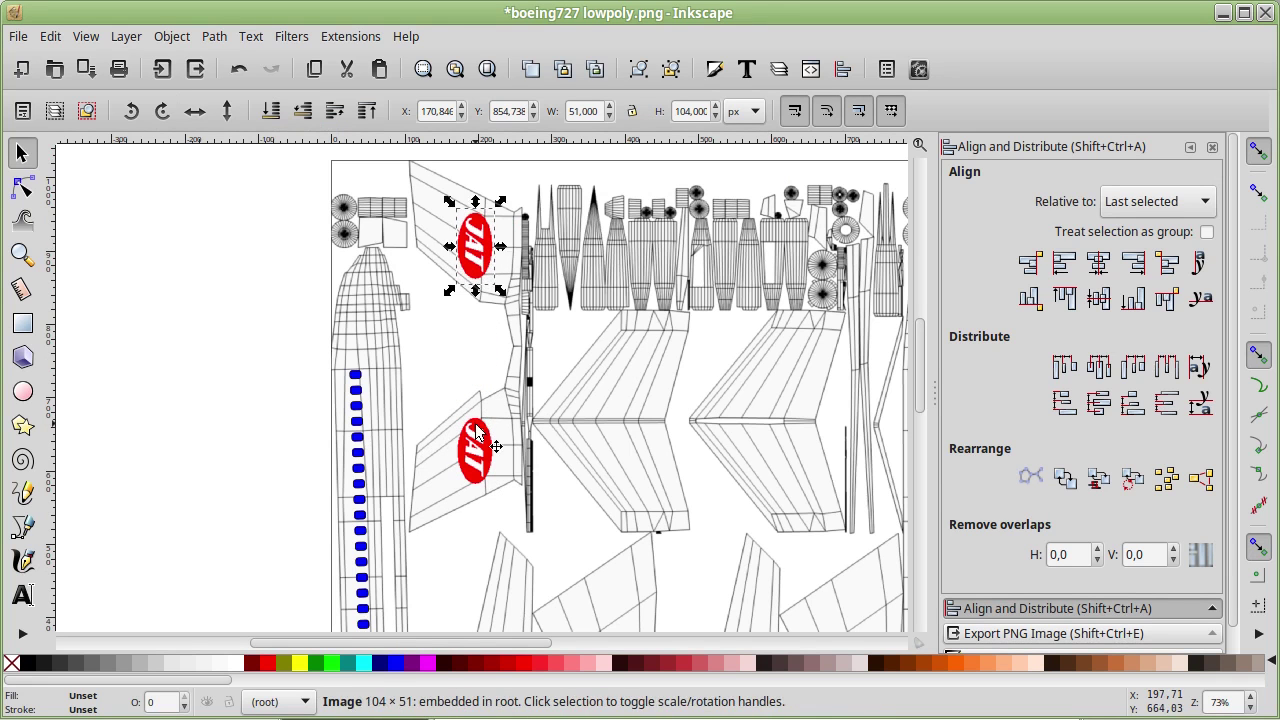
left_click(478, 432)
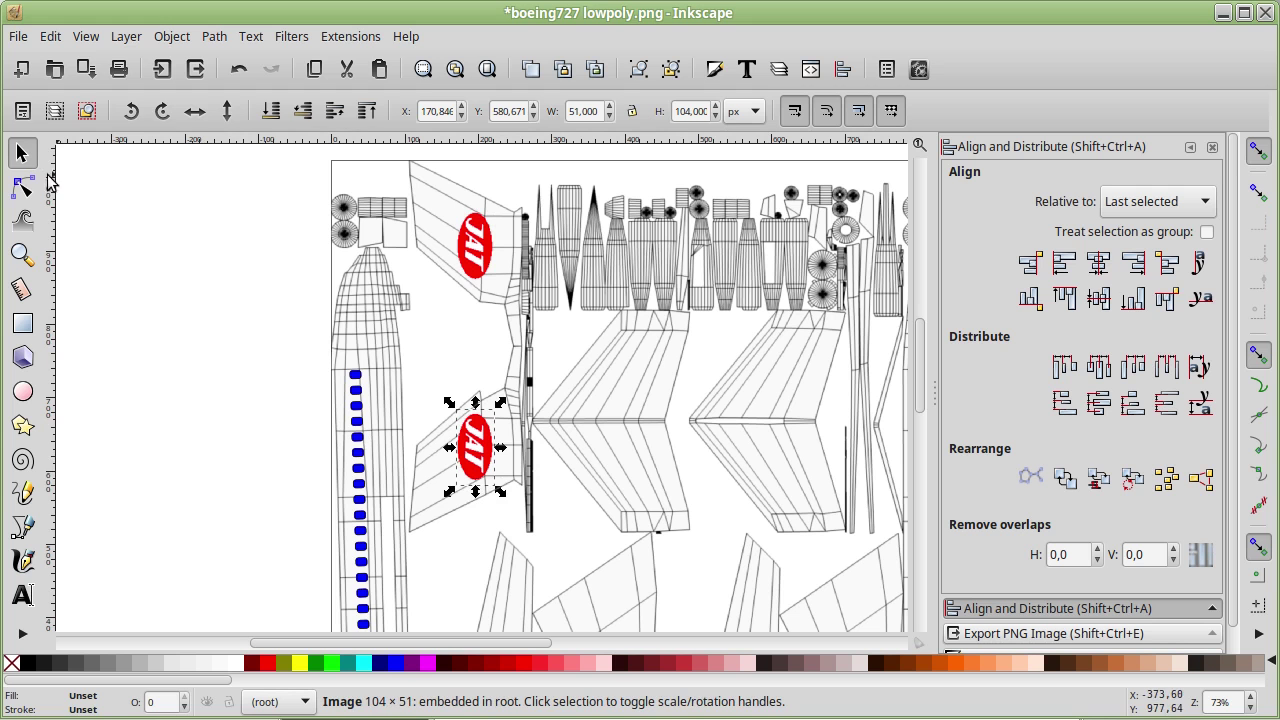
left_click(171, 218)
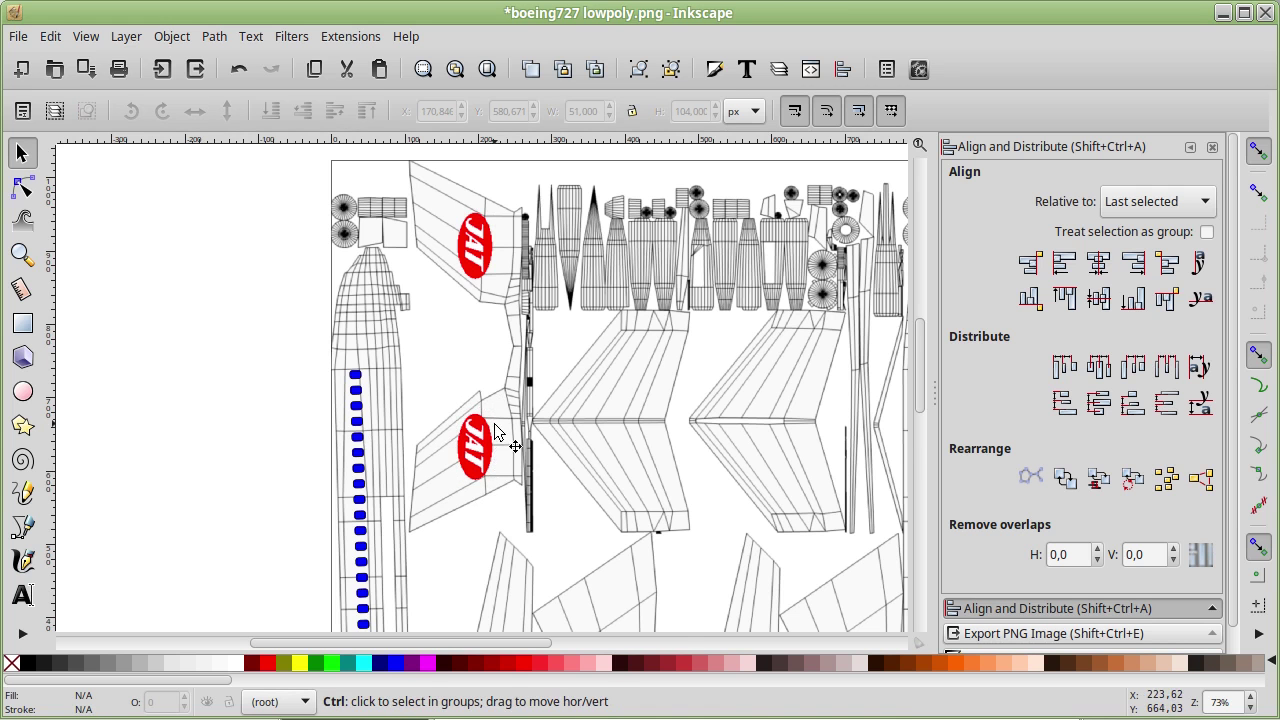
scroll(494, 420, "down", 2, "ctrl")
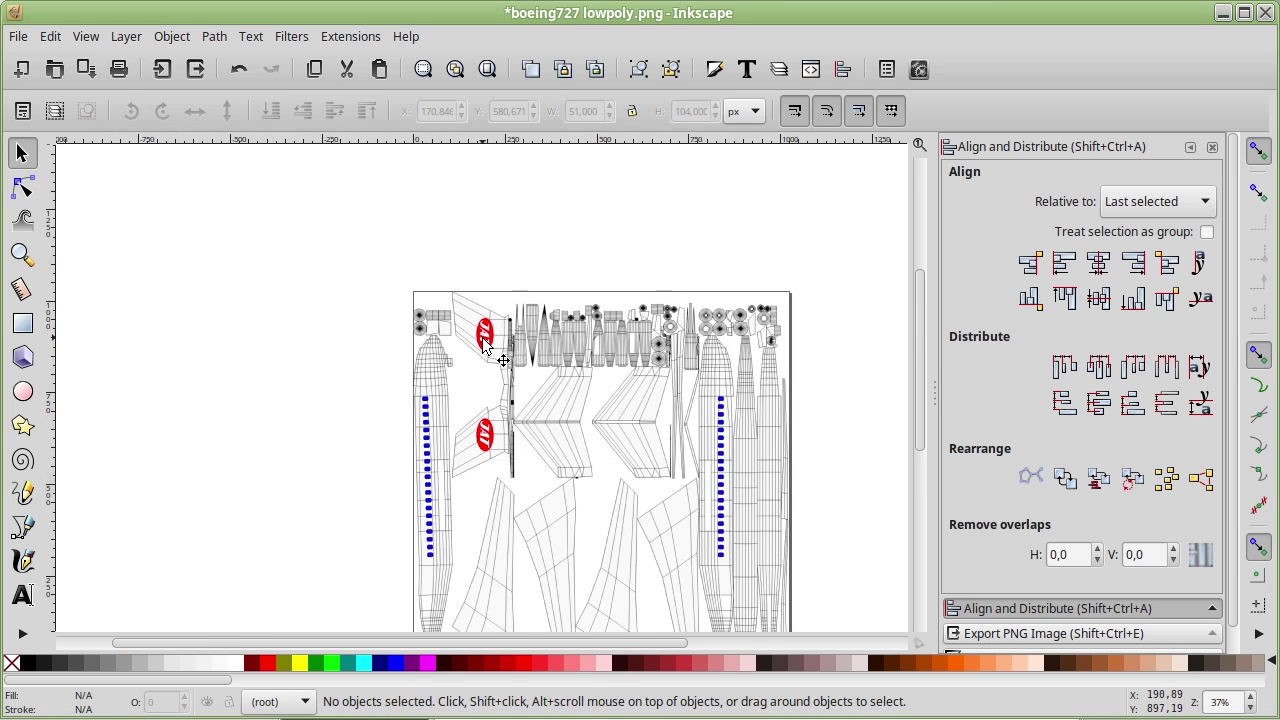
scroll(517, 465, "down", 2)
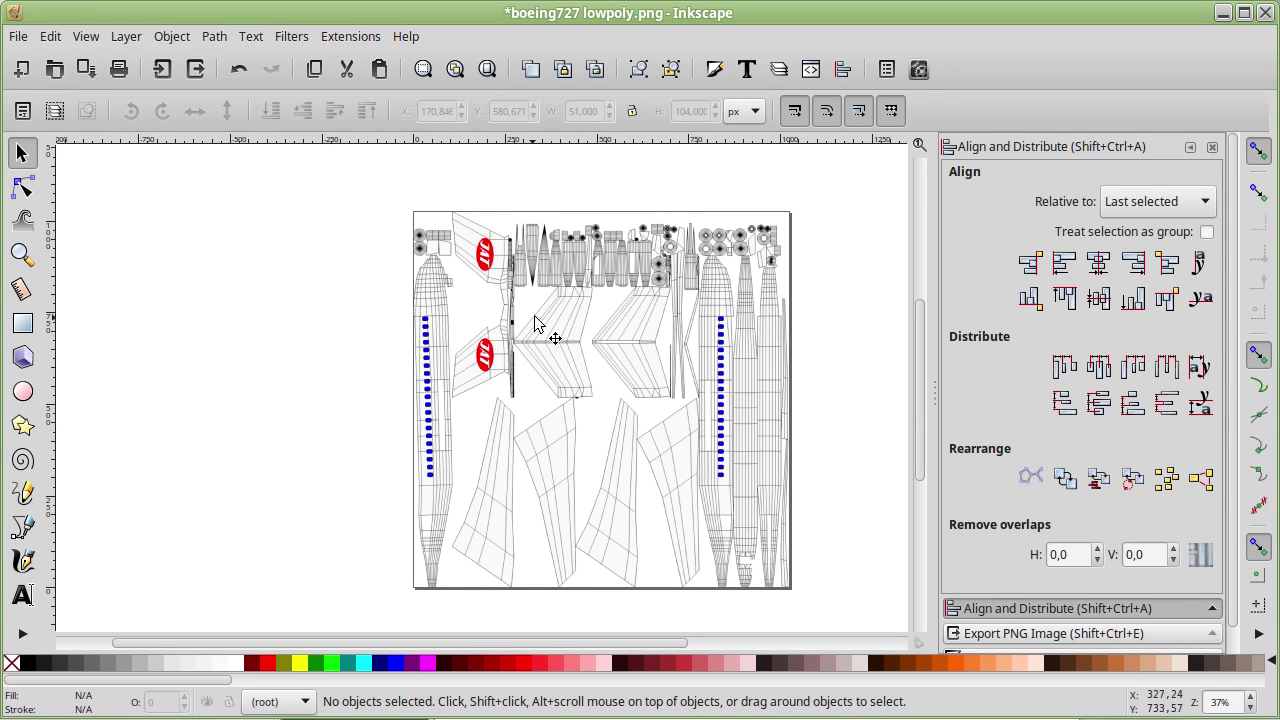
scroll(572, 337, "down", 4)
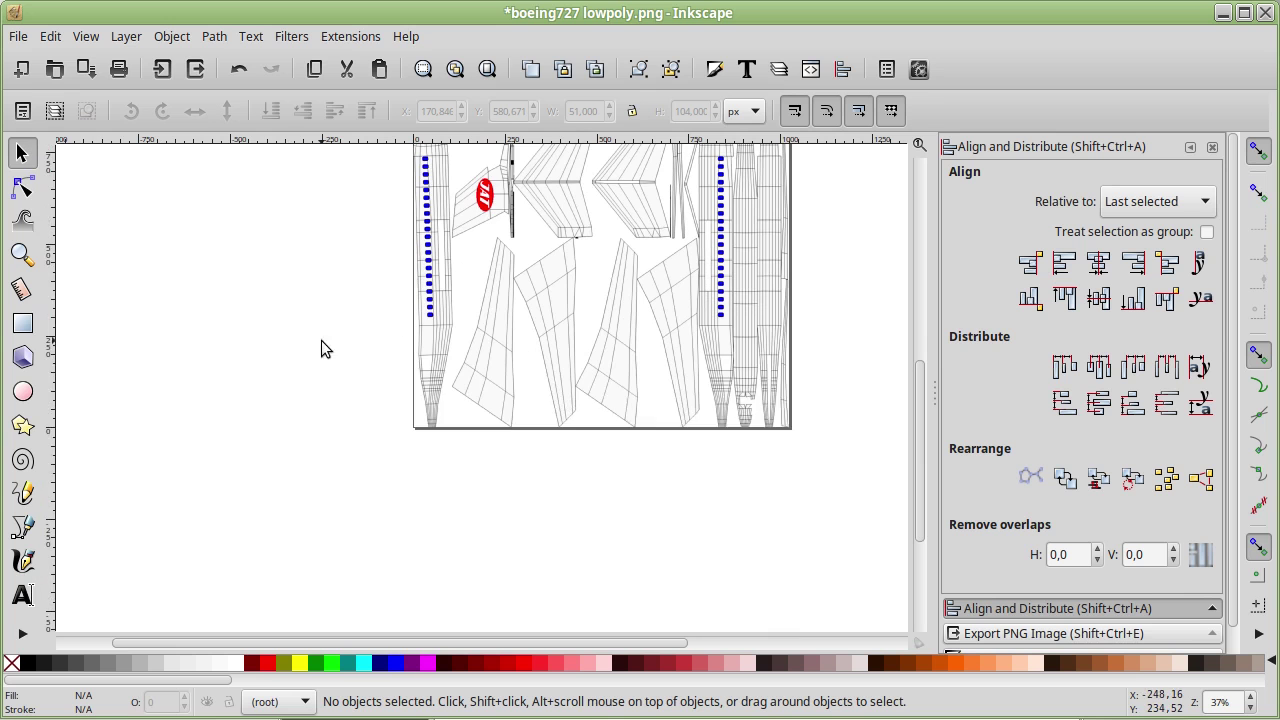
scroll(321, 348, "up", 2)
scroll(150, 346, "up", 1)
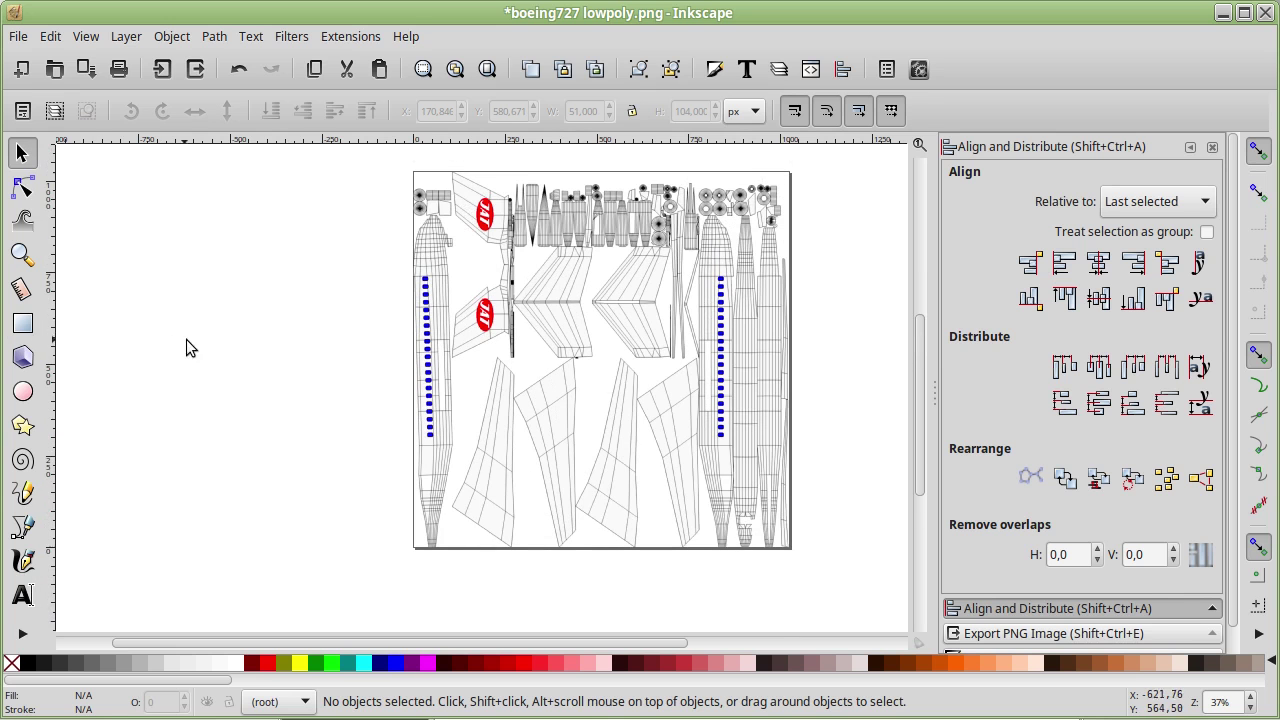
Step: Draw a large blue rectangle over the page with sharp corners and no outline
left_click(18, 328)
mouse_move(285, 215)
left_mouse_down()
mouse_move(638, 568)
mouse_move(711, 613)
left_mouse_up()
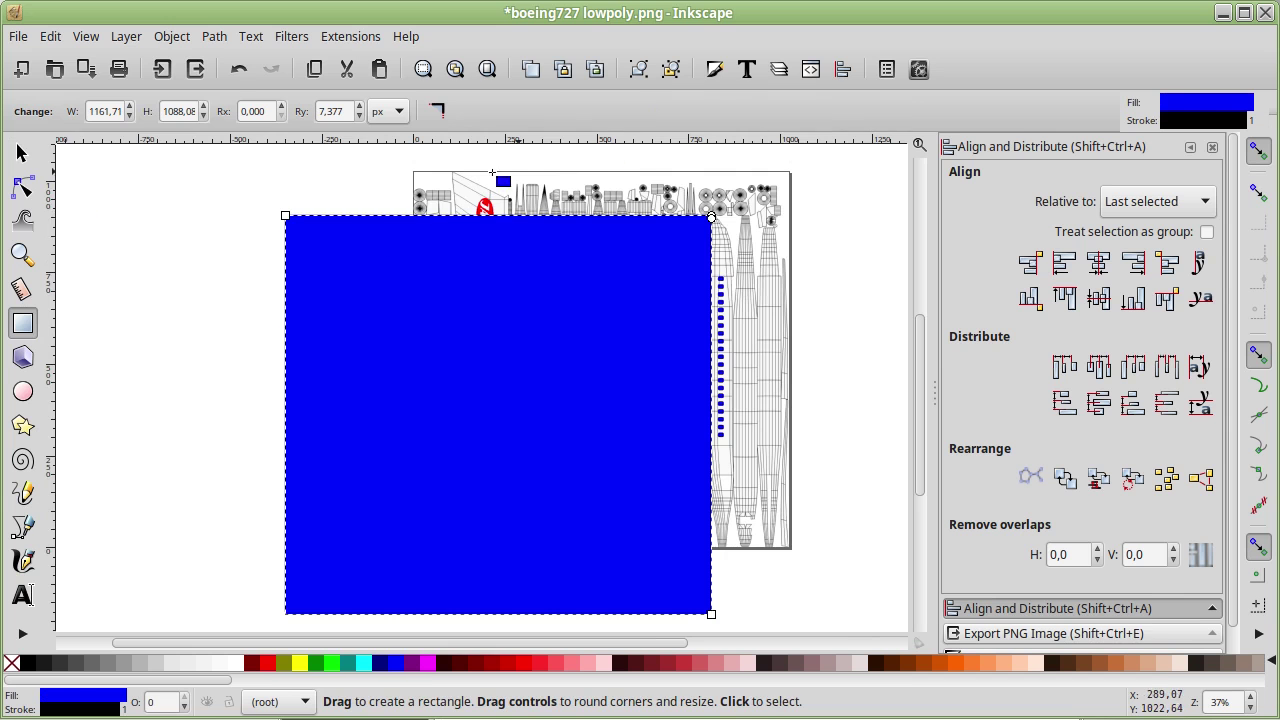
scroll(709, 216, "up", 3, "ctrl")
scroll(709, 216, "up", 3, "ctrl")
scroll(771, 212, "up", 2, "ctrl")
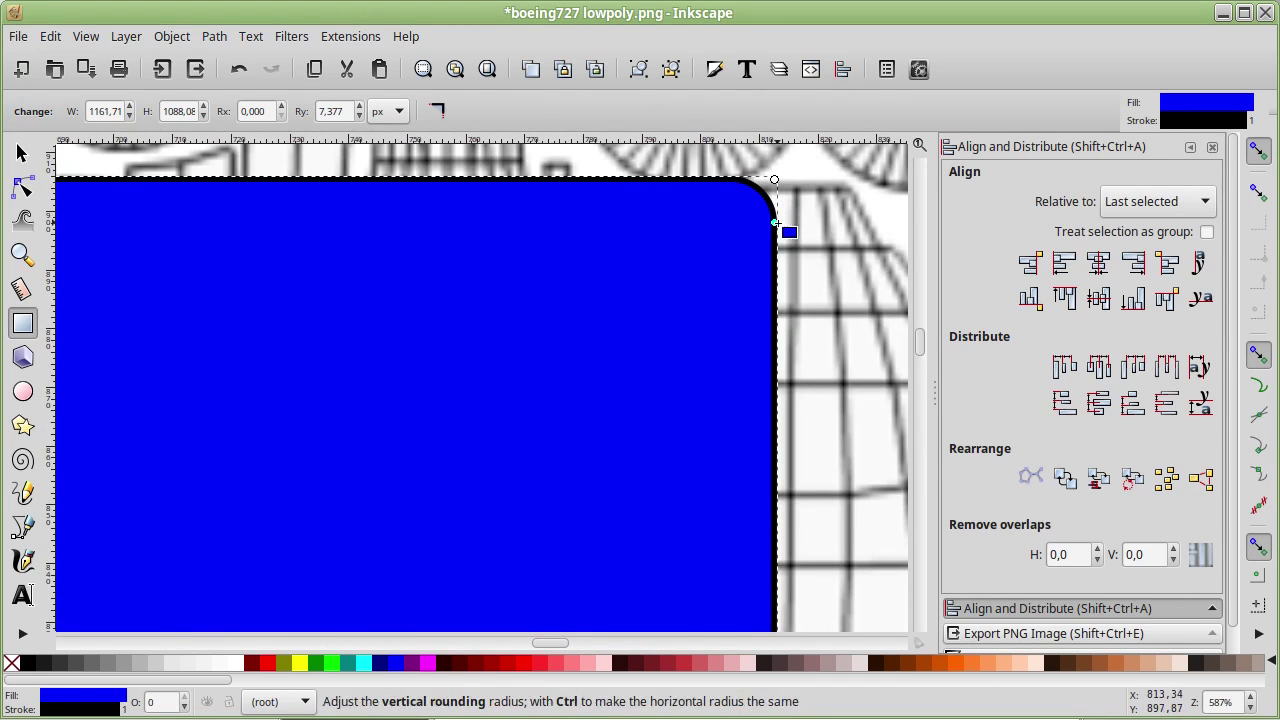
left_click(438, 113)
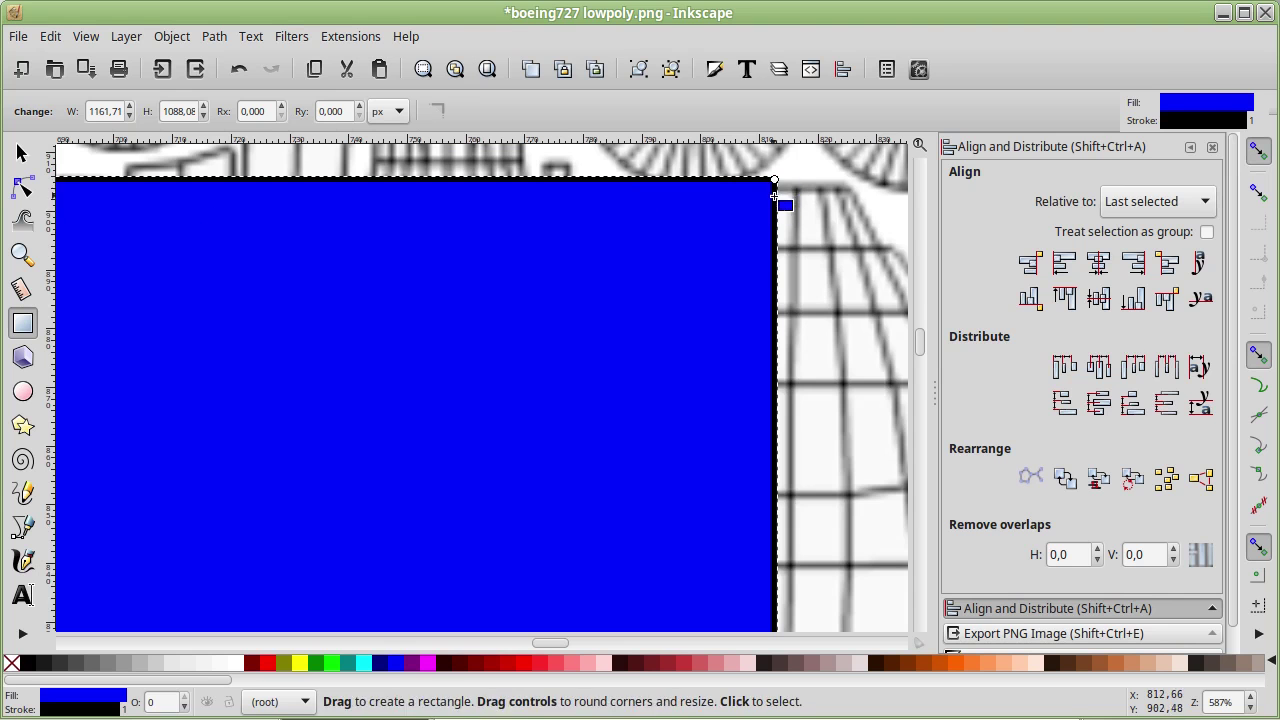
left_click(22, 152)
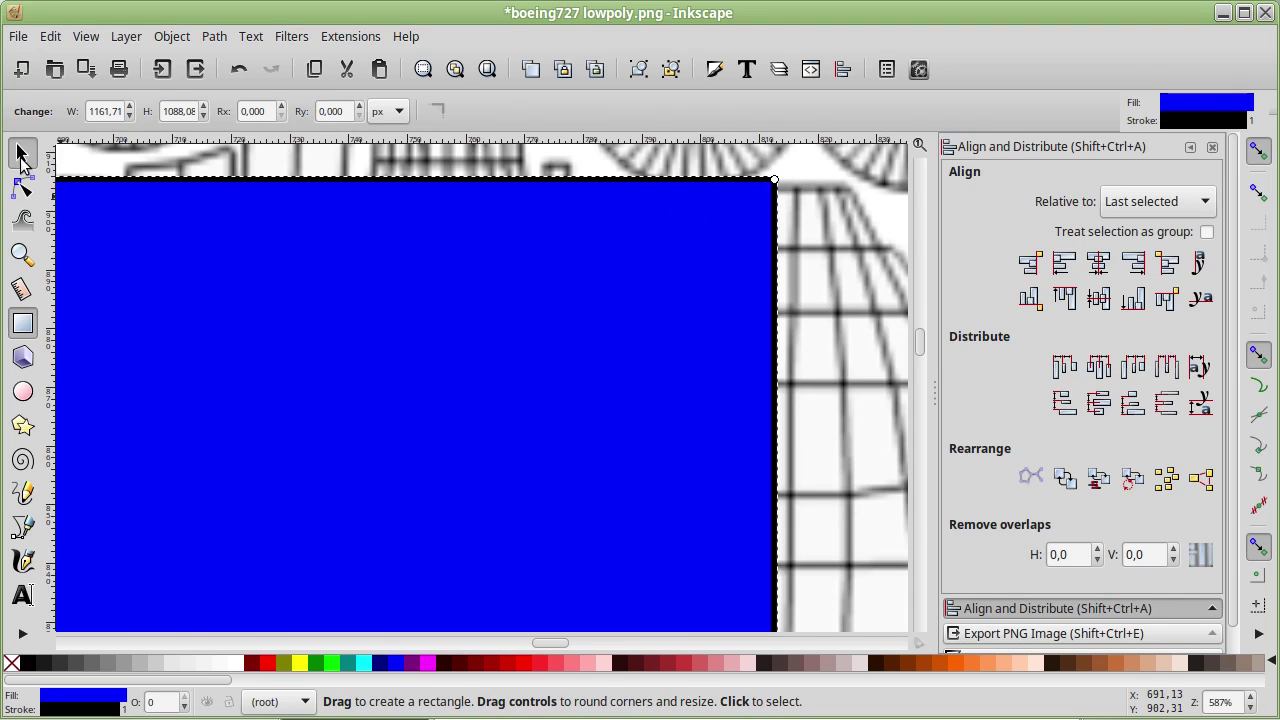
right_click(86, 710)
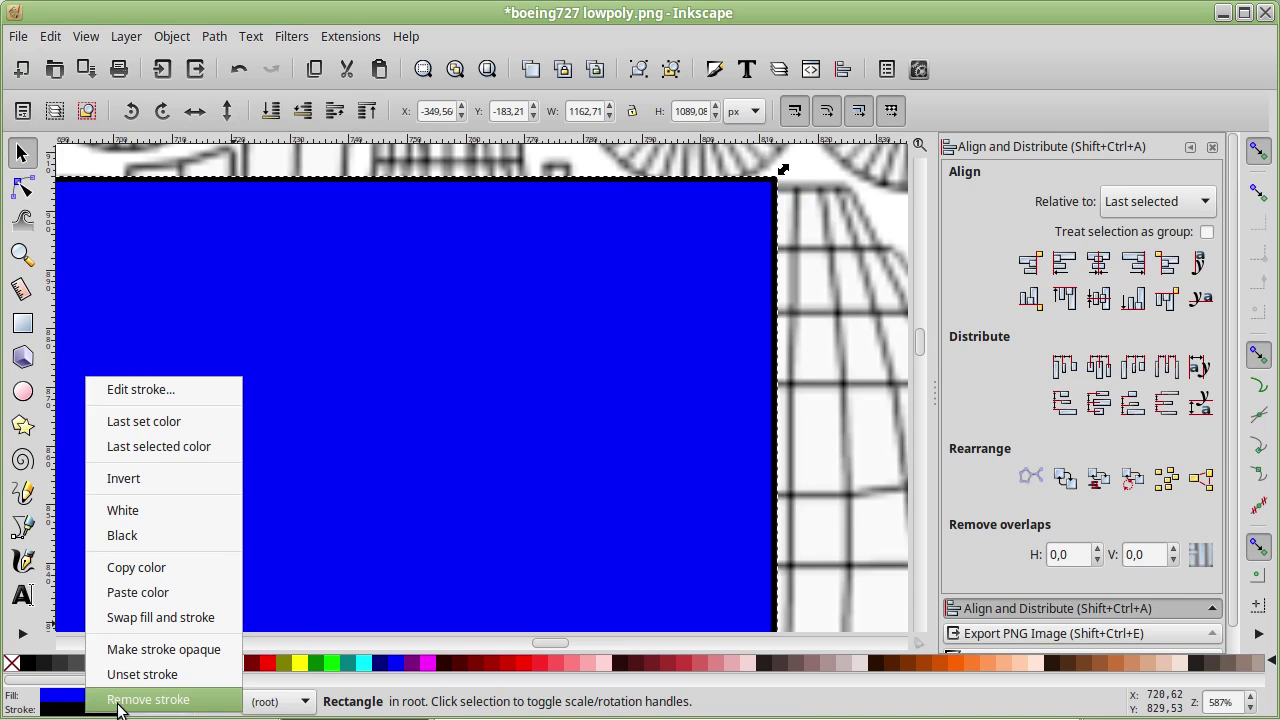
left_click(117, 709)
Step: Resize the rectangle to 1024 × 1024 px and send it behind the texture
scroll(667, 320, "down", 3, "ctrl")
scroll(667, 320, "down", 2, "ctrl")
scroll(666, 305, "down", 3, "ctrl")
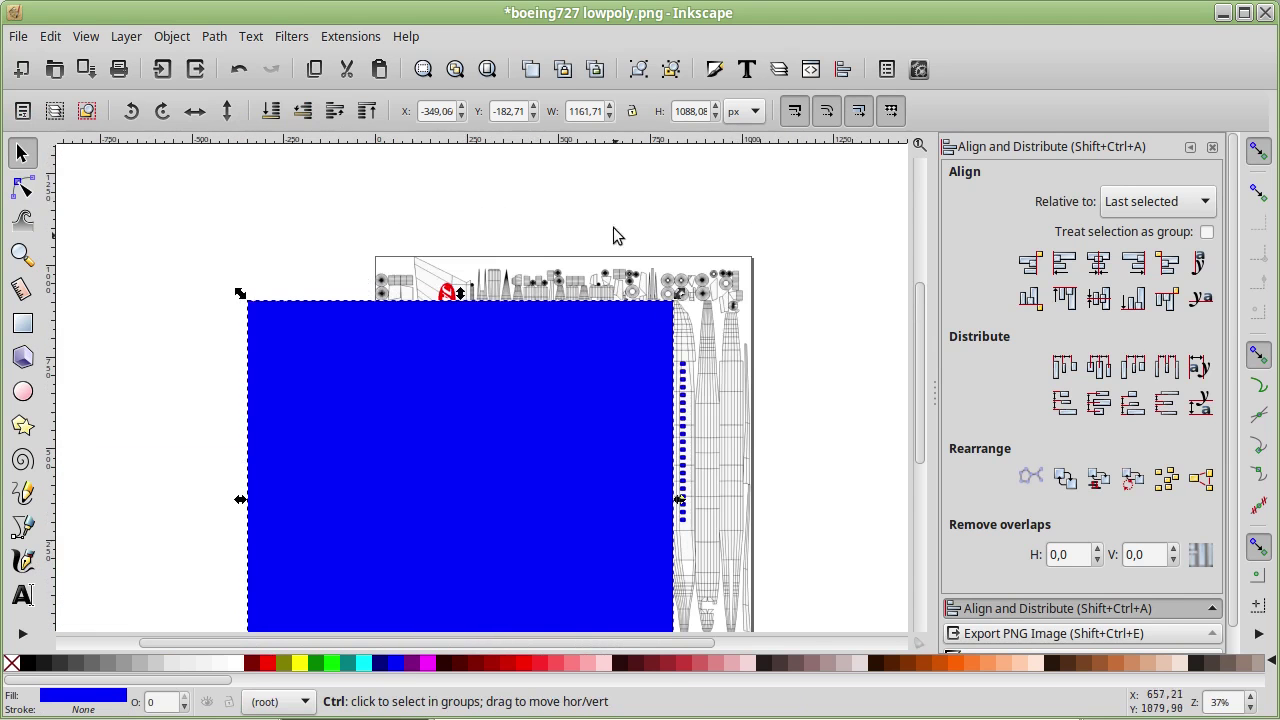
double_click(580, 111)
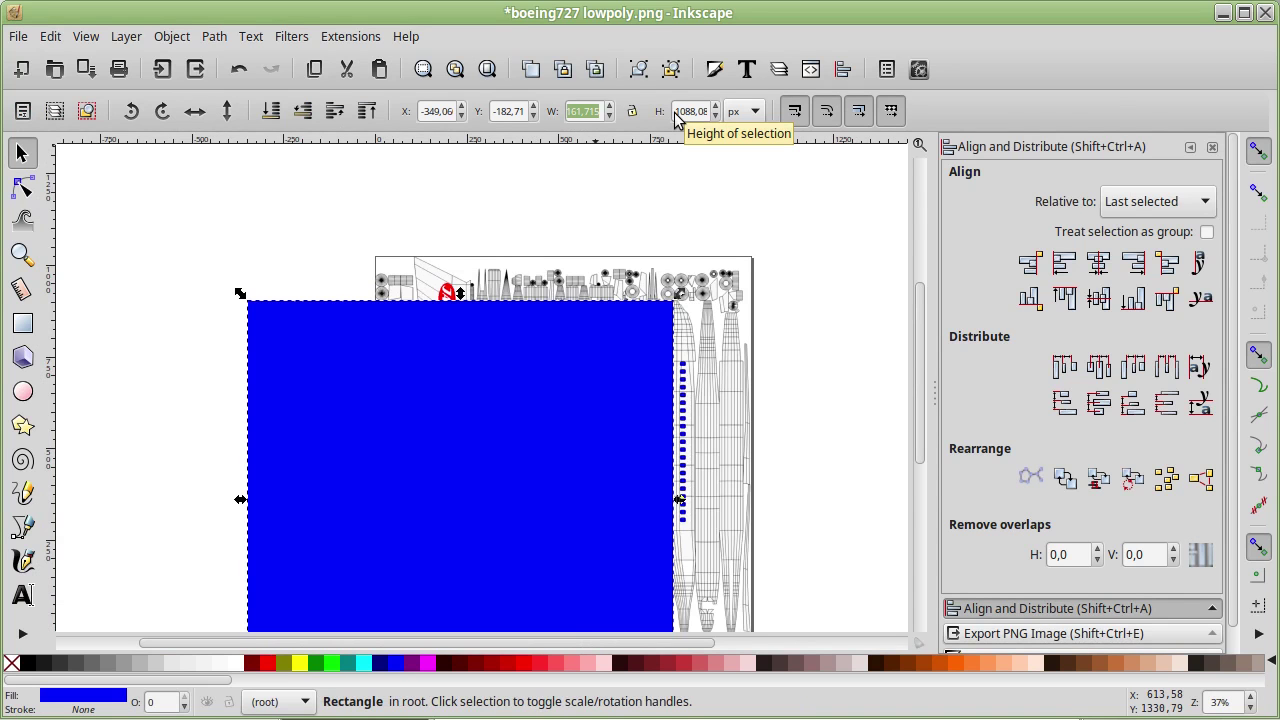
type("1024")
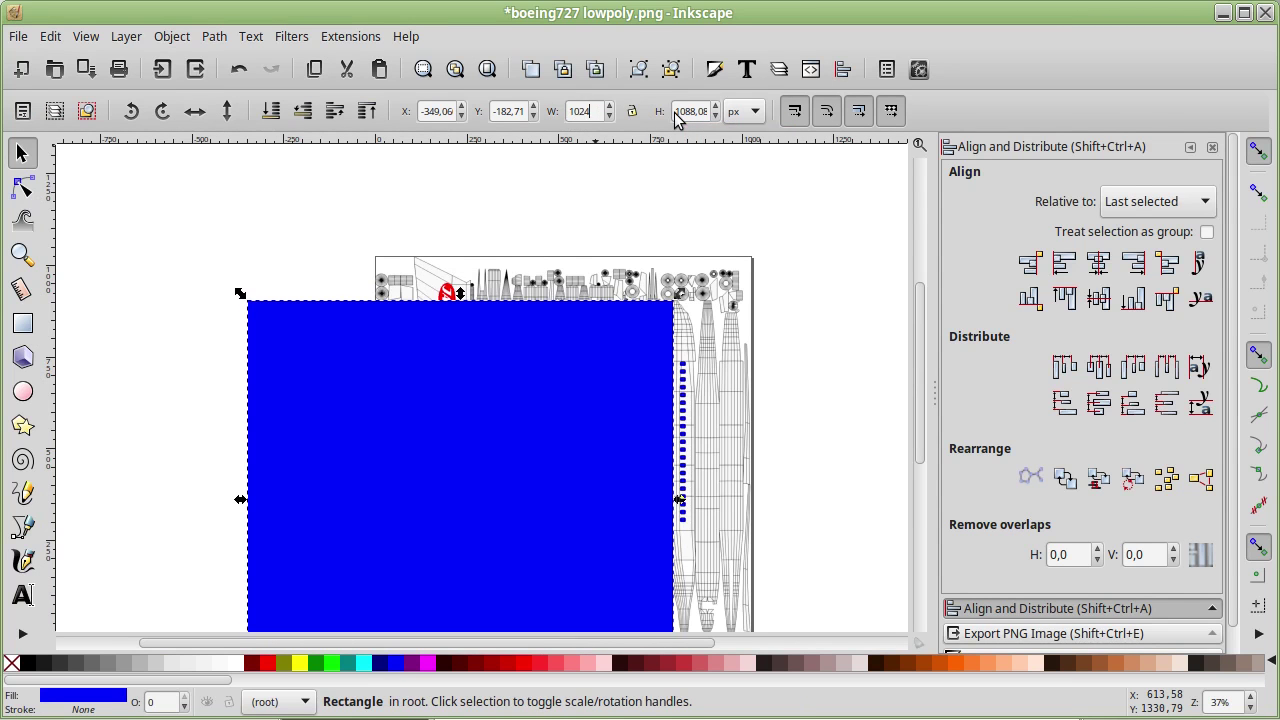
key("Return")
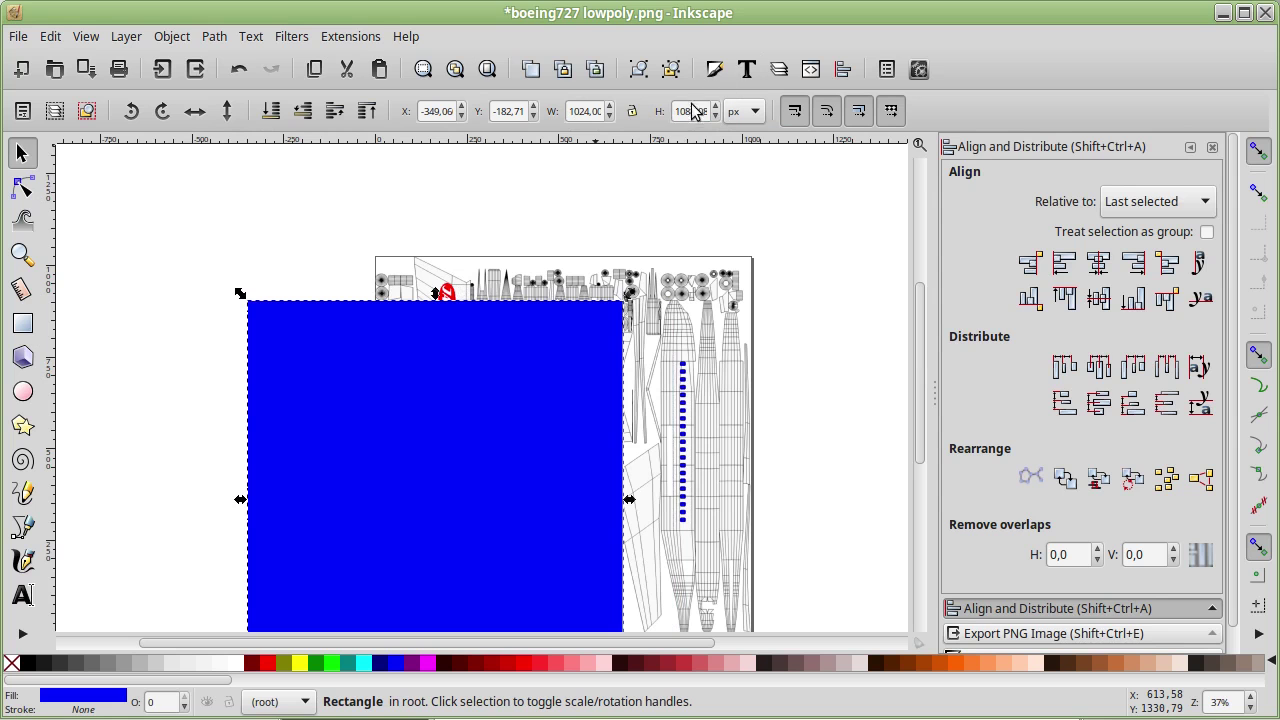
type("1")
key("Return")
key("Page_Down")
key("Page_Down")
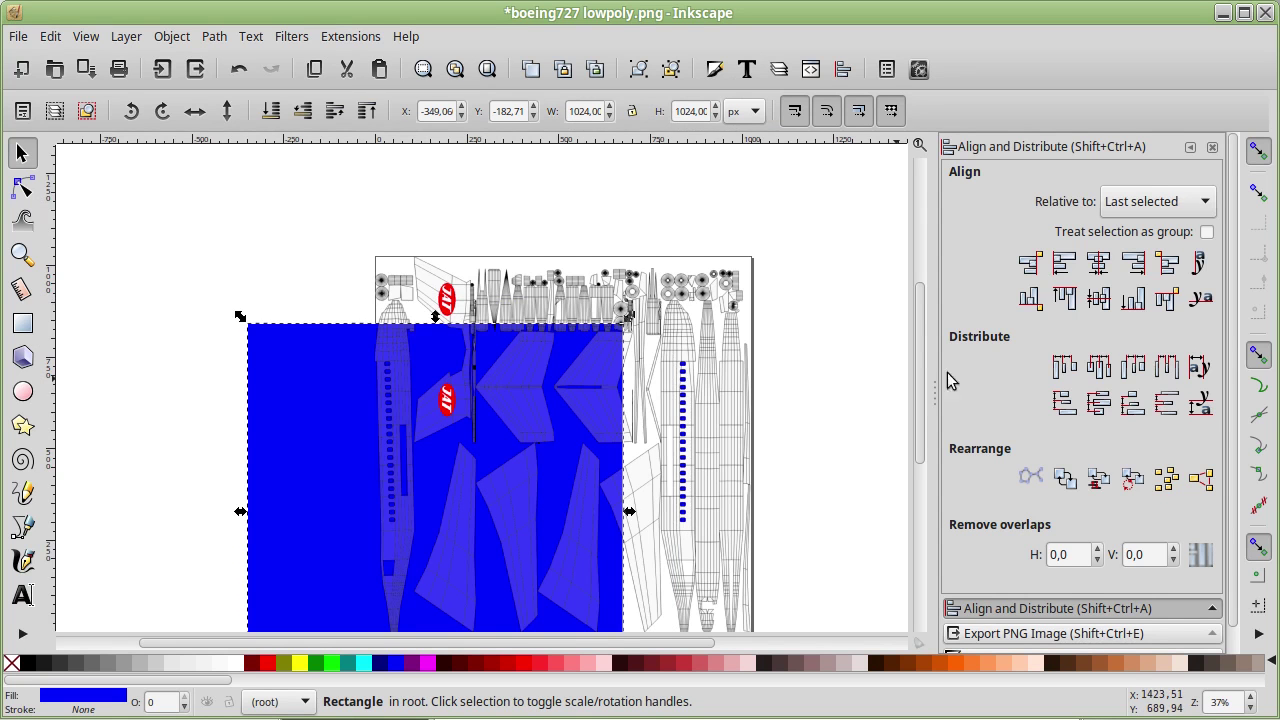
Step: Center the rectangle horizontally and vertically relative to the page
left_click(1141, 210)
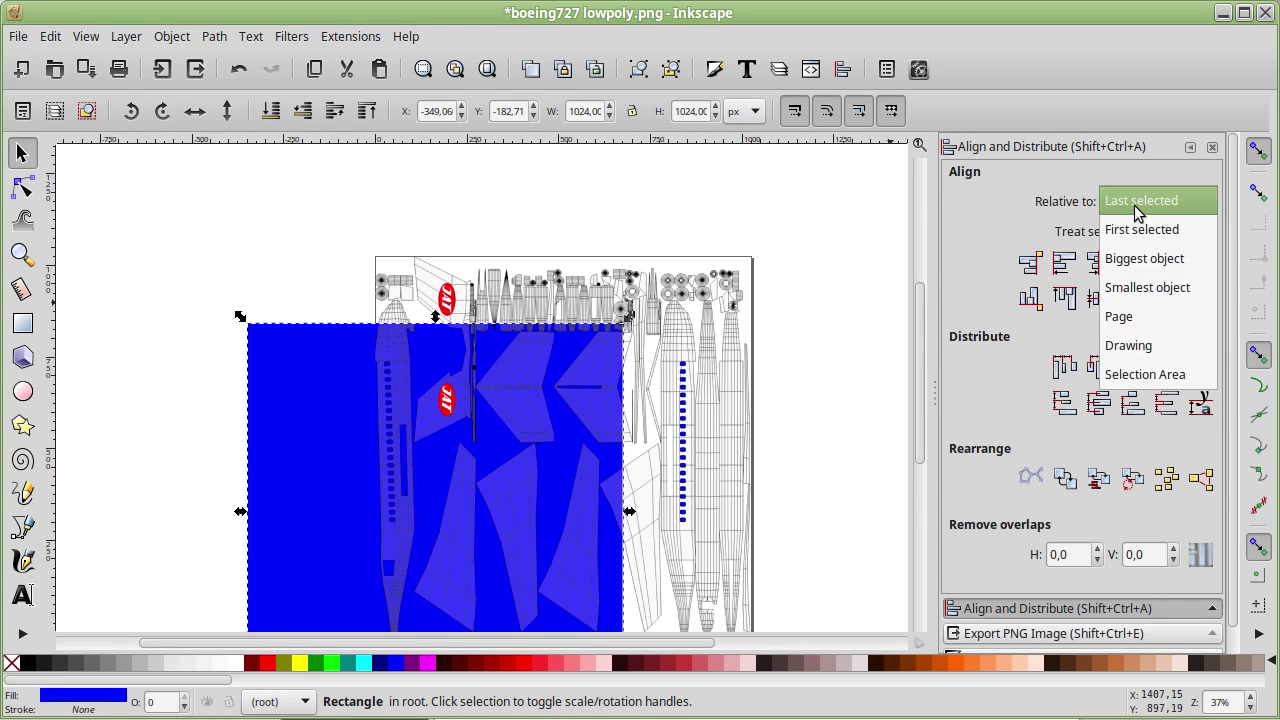
left_click(1137, 317)
left_click(1098, 263)
left_click(1098, 297)
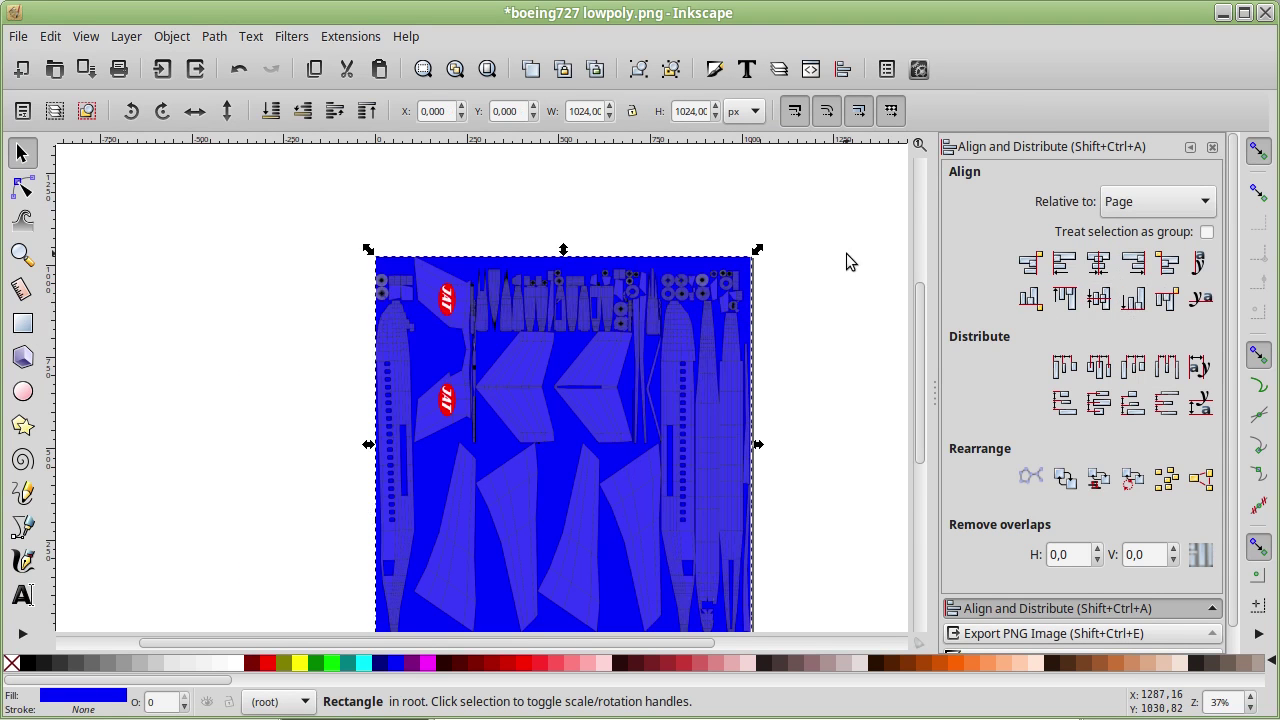
scroll(815, 393, "down", 2)
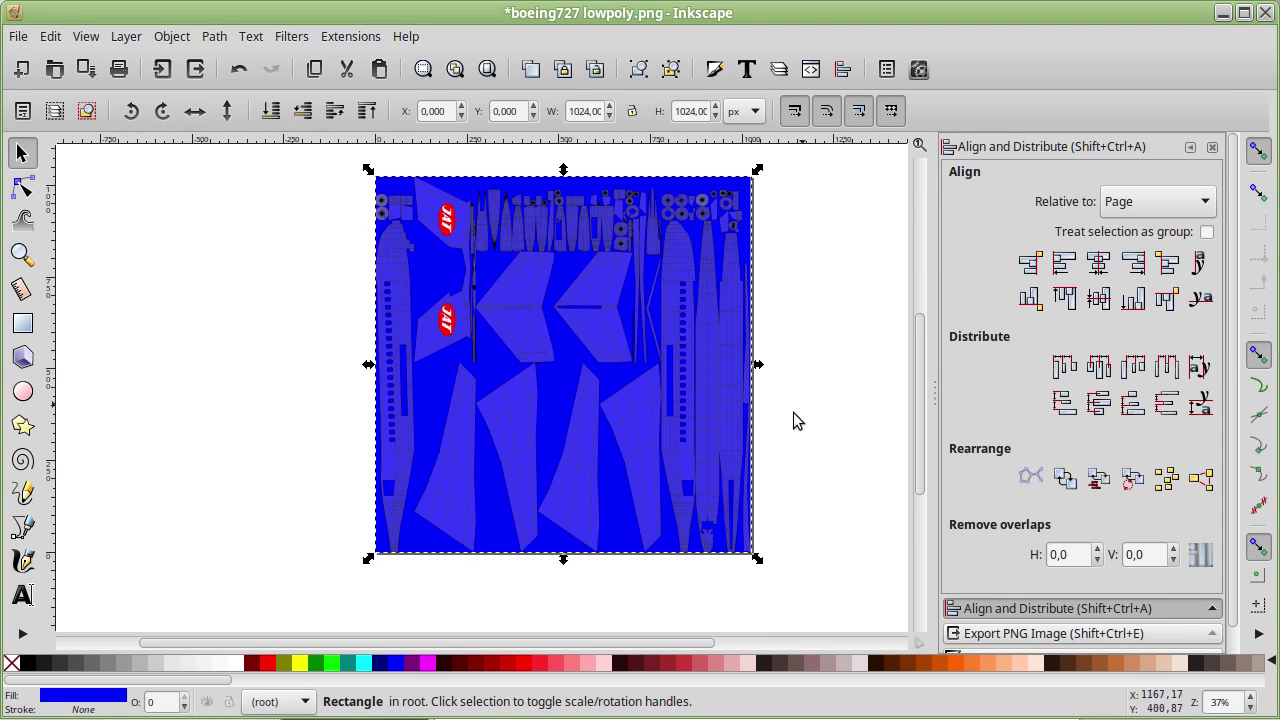
Step: Fill the rectangle with white and review the texture details on the white background
left_click(237, 668)
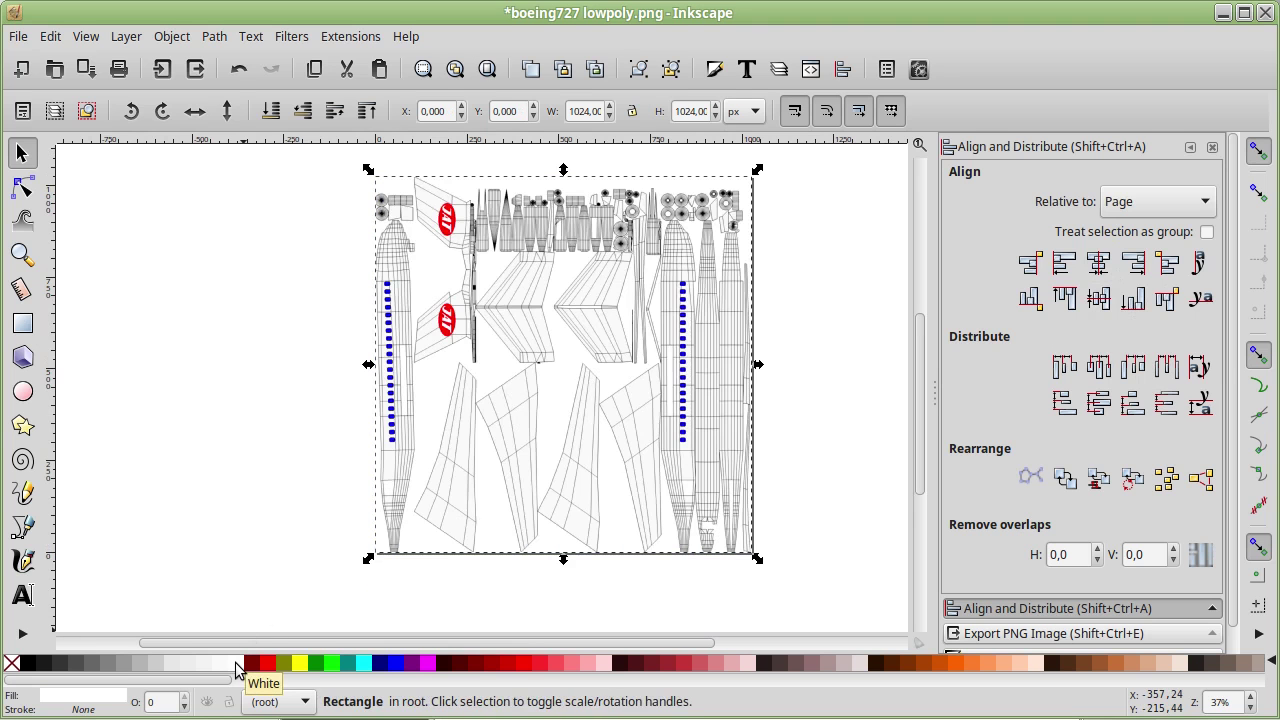
left_click(220, 410)
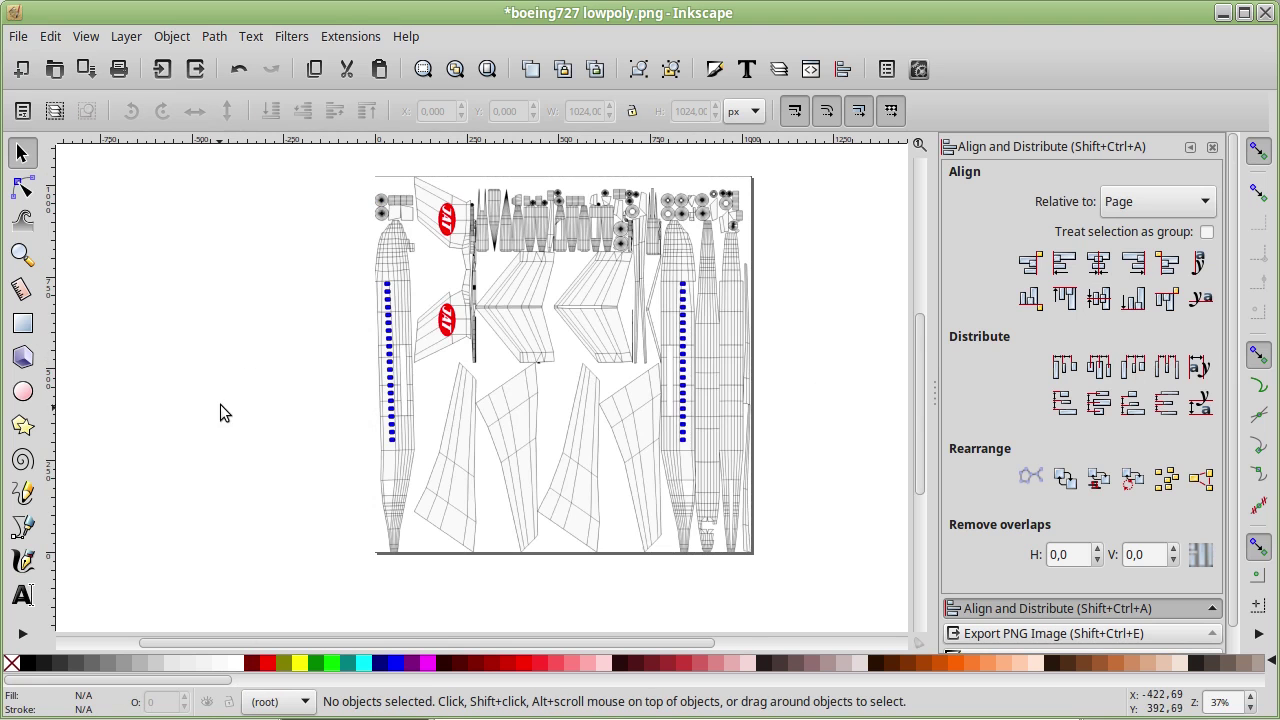
scroll(254, 310, "up", 3)
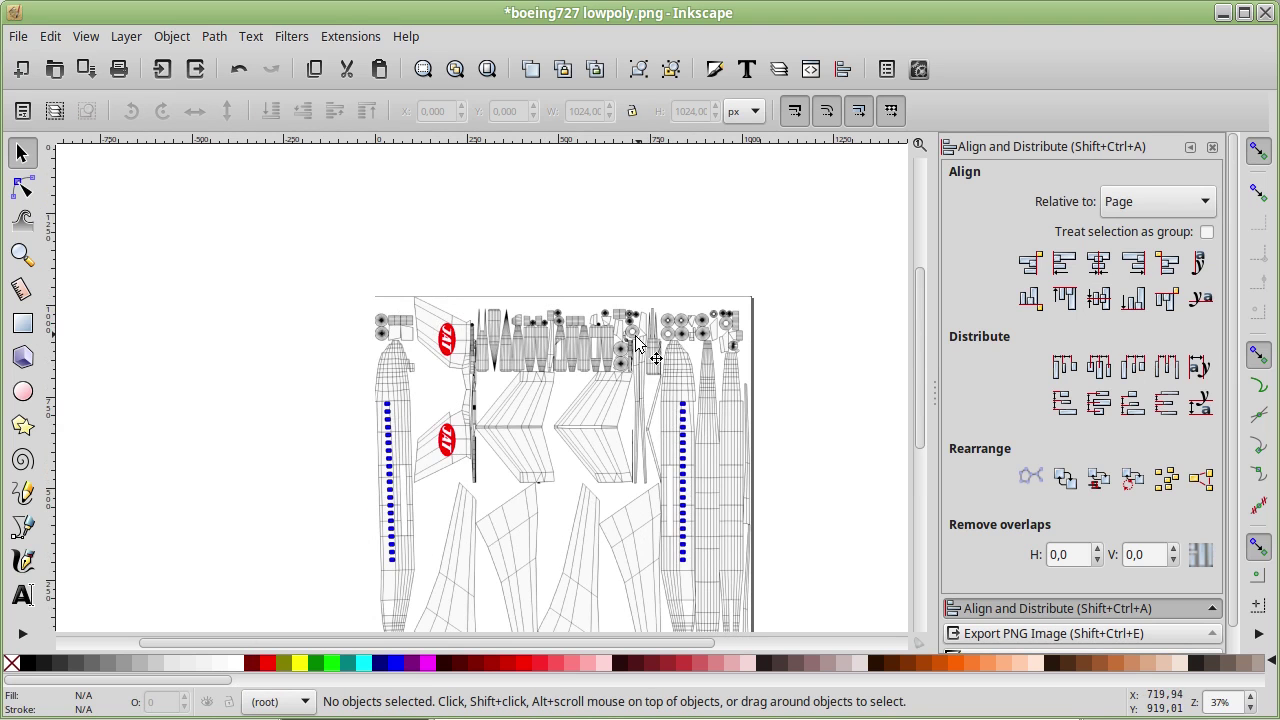
scroll(650, 332, "up", 1, "ctrl")
scroll(670, 336, "up", 2, "ctrl")
scroll(683, 340, "up", 1, "ctrl")
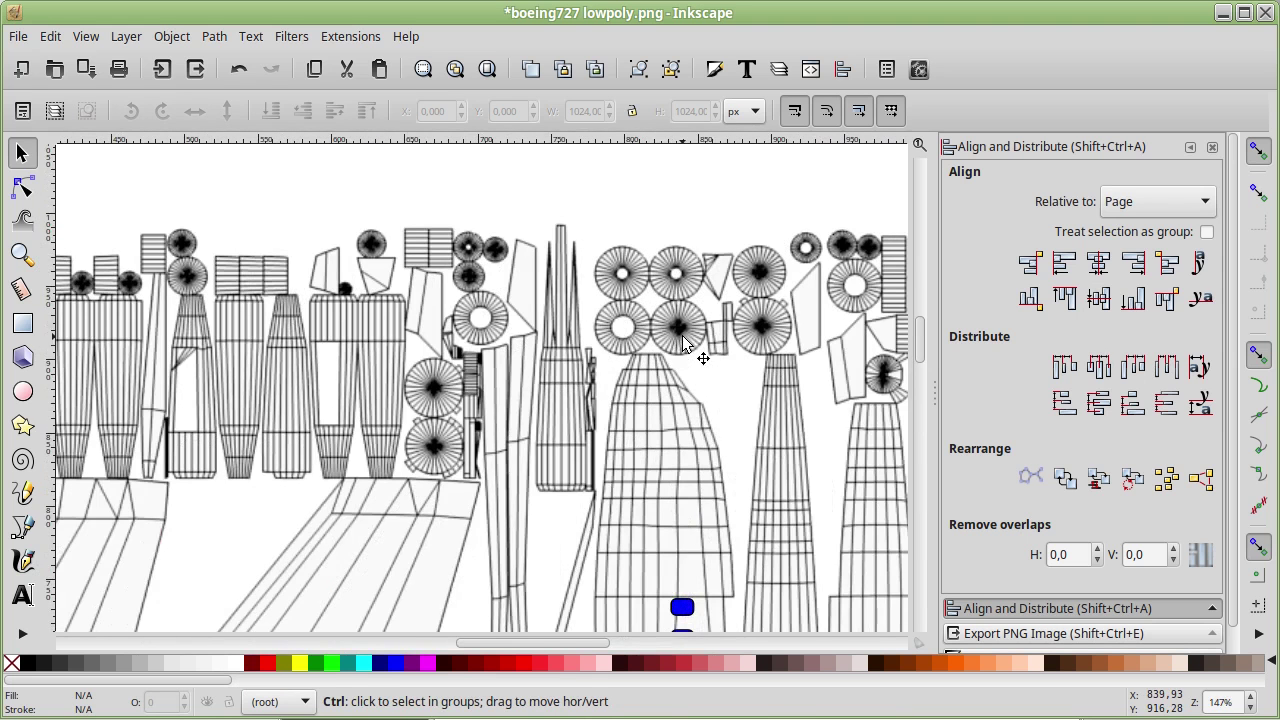
scroll(690, 320, "up", 1)
scroll(690, 320, "right", 2, "shift")
mouse_move(406, 307)
middle_mouse_down()
mouse_move(590, 313)
mouse_move(450, 330)
middle_mouse_up()
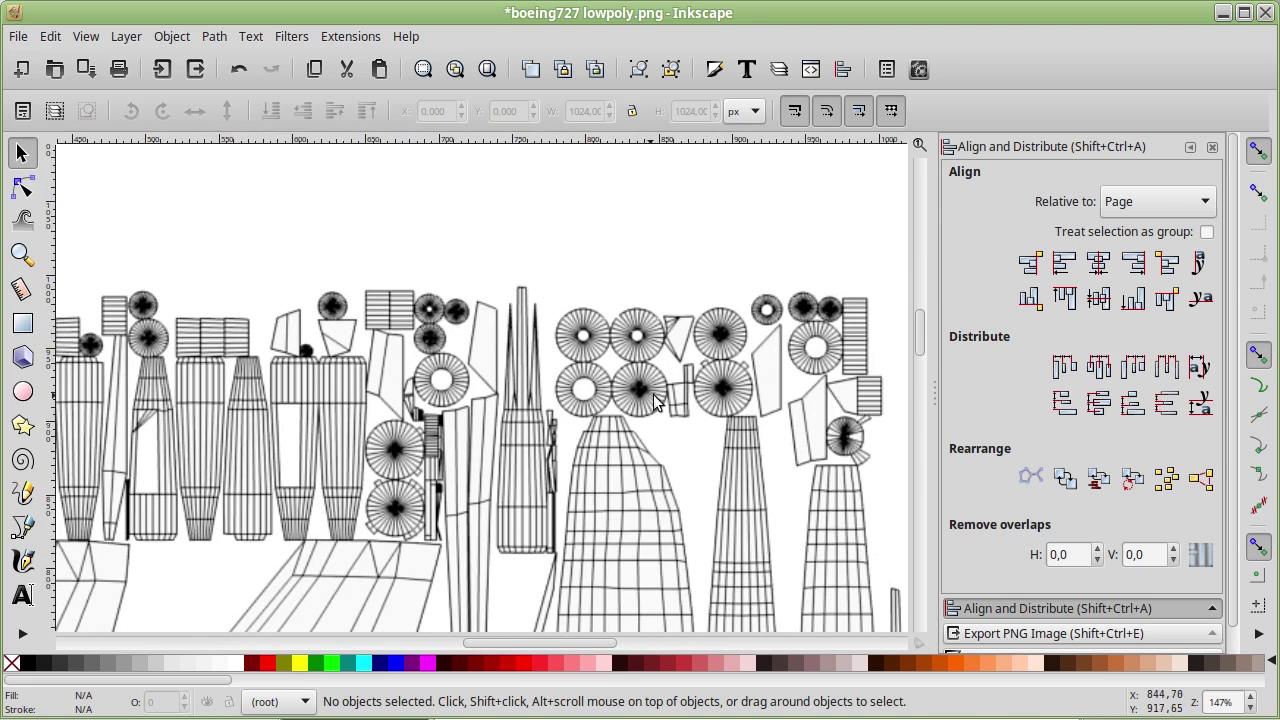
scroll(626, 390, "down", 1, "ctrl")
scroll(536, 400, "down", 1, "ctrl")
scroll(490, 355, "down", 1, "ctrl")
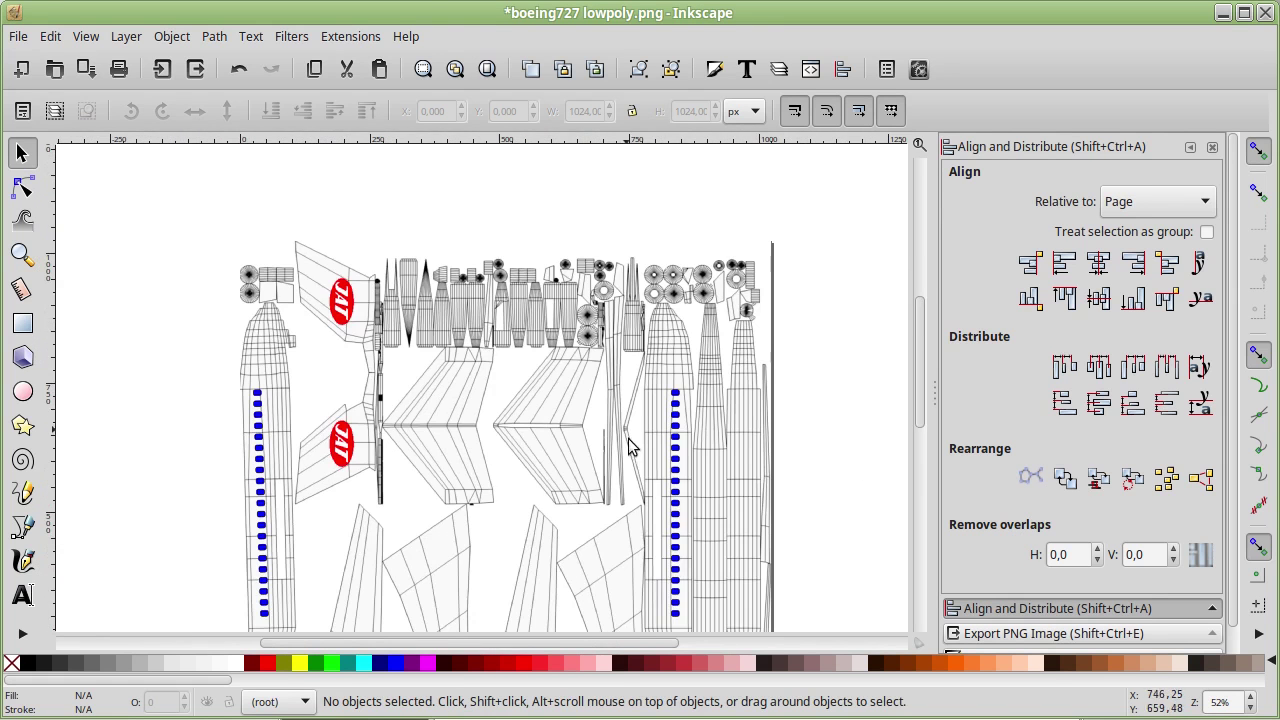
scroll(605, 455, "down", 3)
scroll(590, 447, "up", 2)
scroll(541, 423, "down", 1, "ctrl")
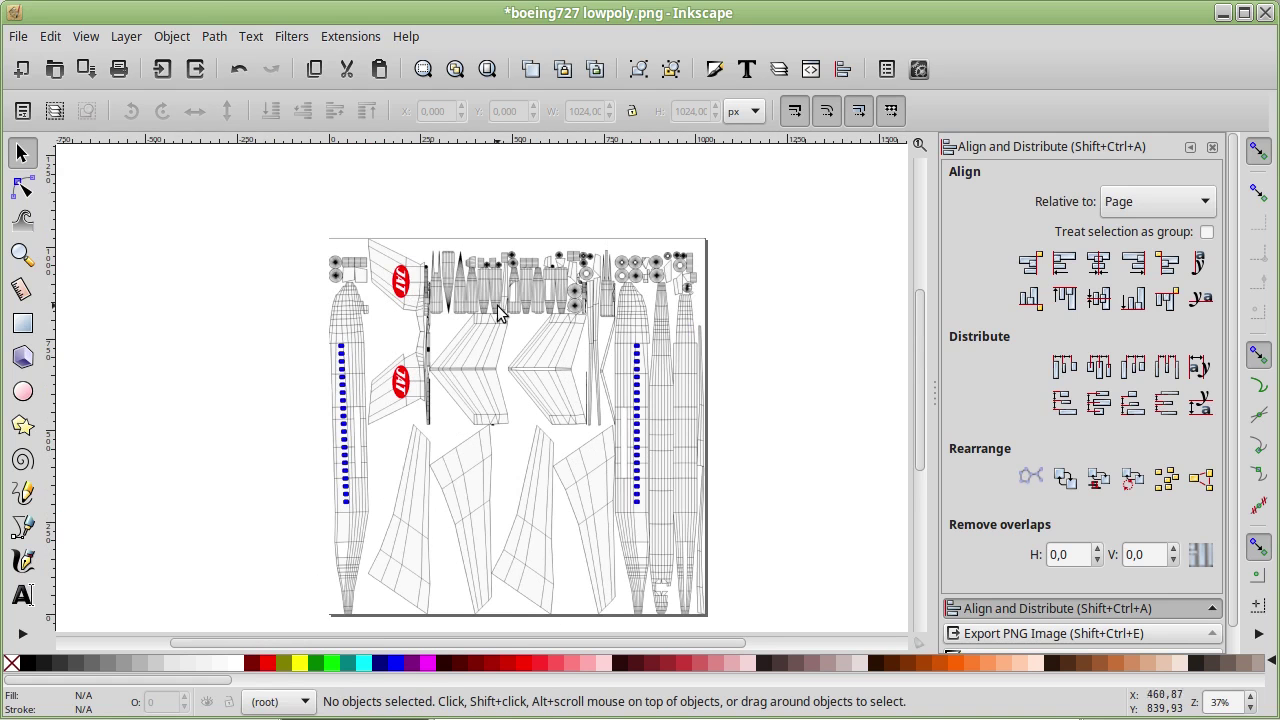
Step: Save the Inkscape drawing as boeing727 lowpoly.svg
left_click(19, 38)
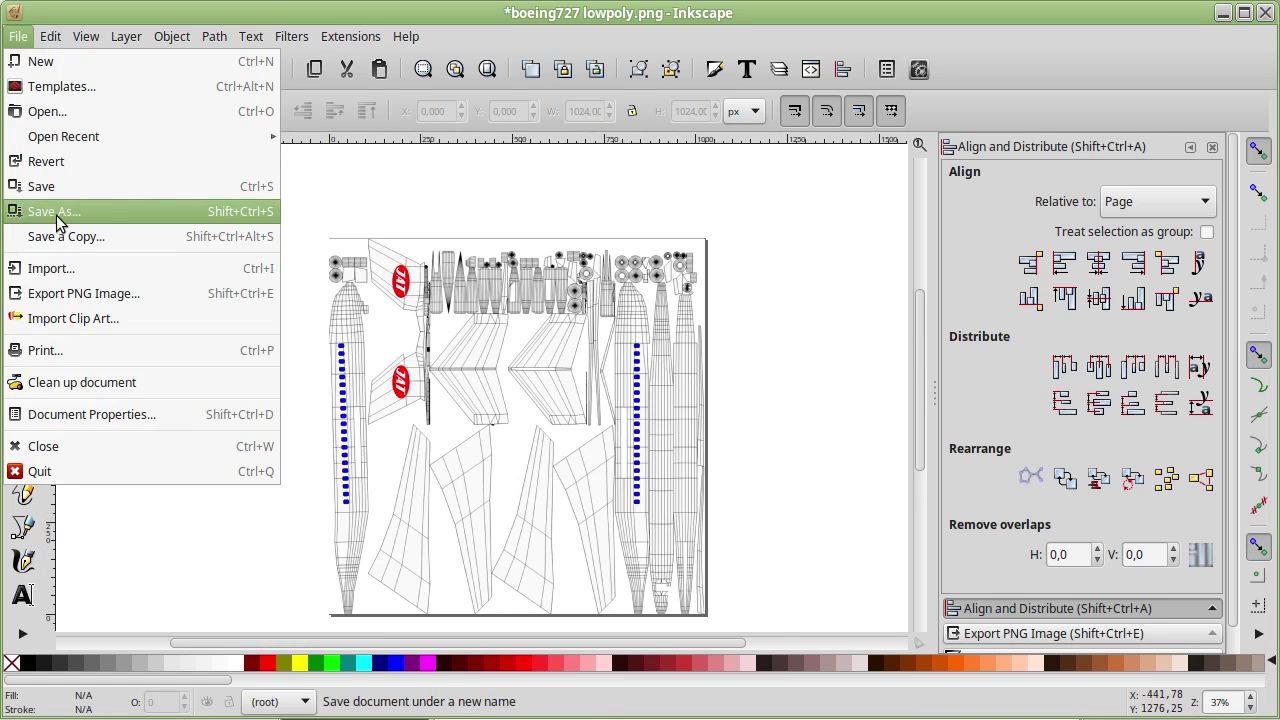
left_click(56, 213)
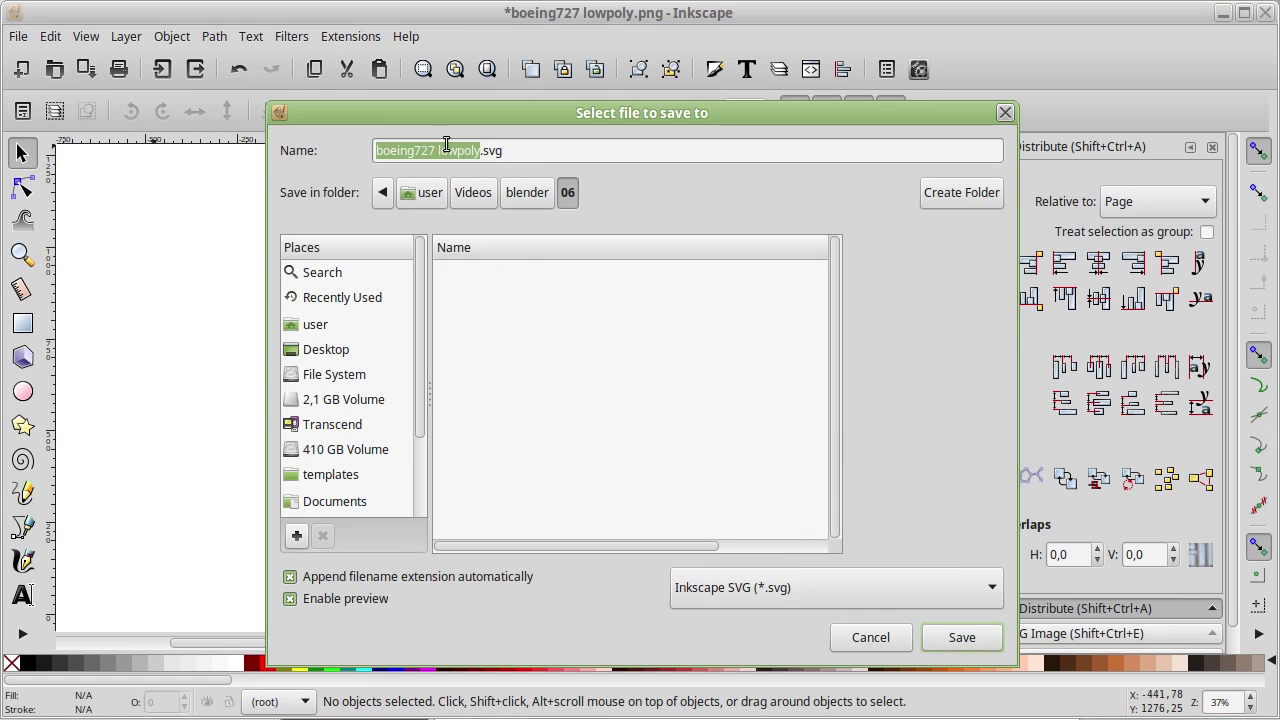
left_click(508, 153)
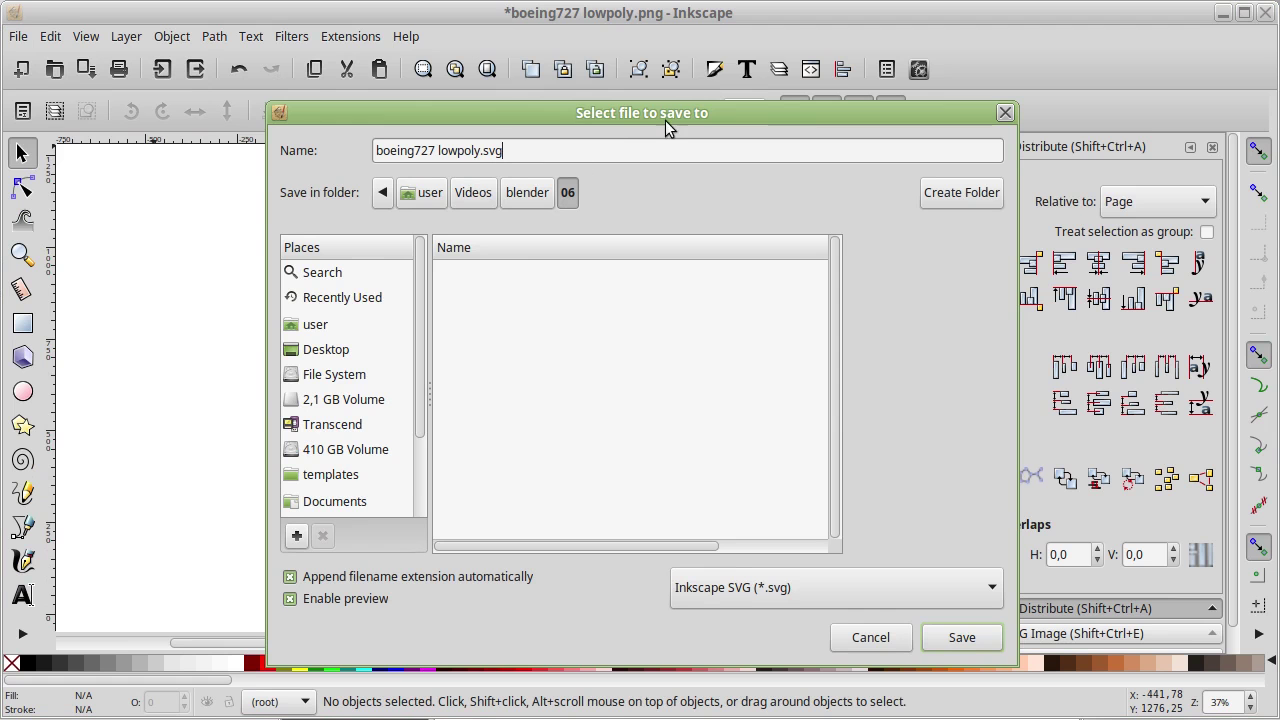
left_click_drag(667, 112, 665, 86)
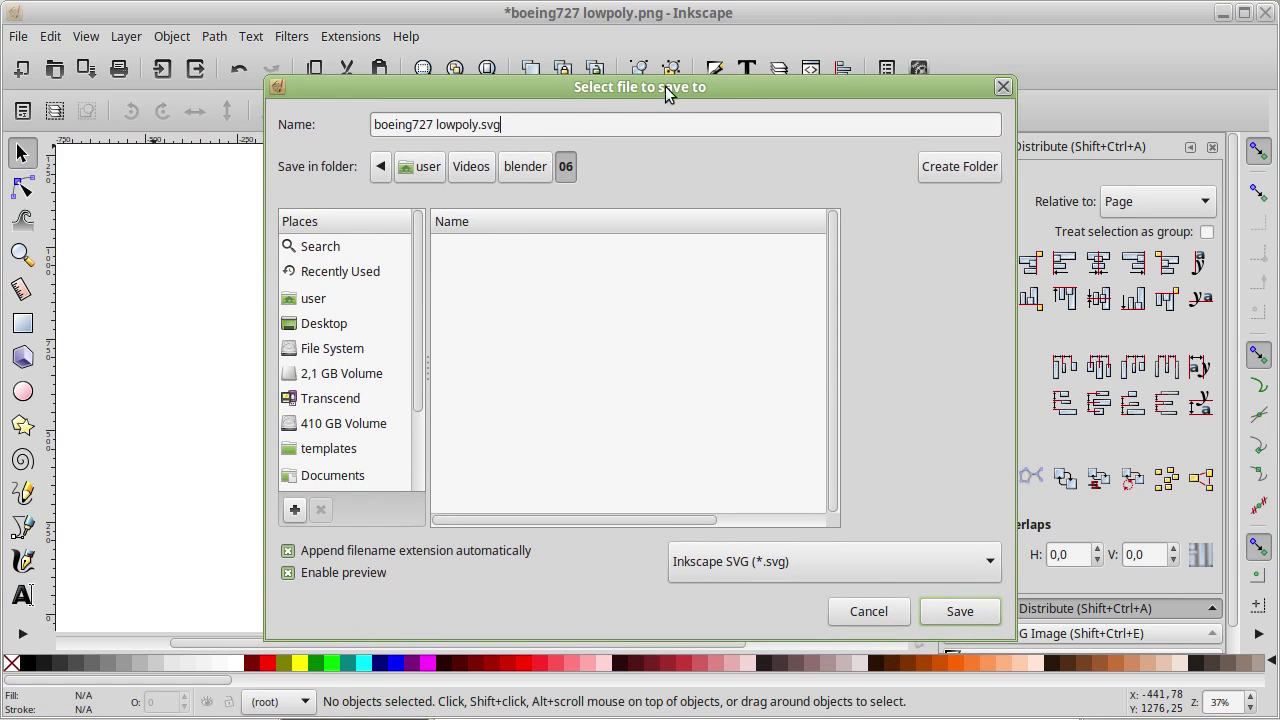
left_click(959, 612)
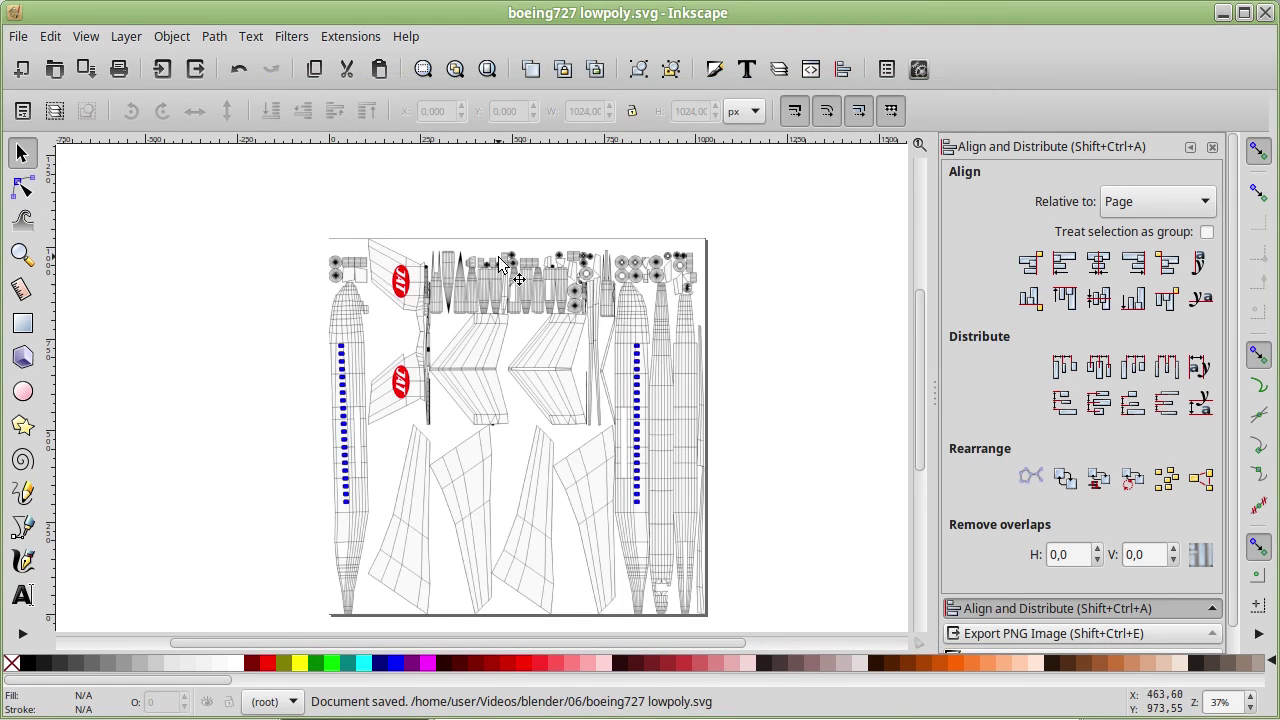
Step: Export the full page as boeing727 lowpoly.png, replacing the old file, then minimize Inkscape
left_click(195, 69)
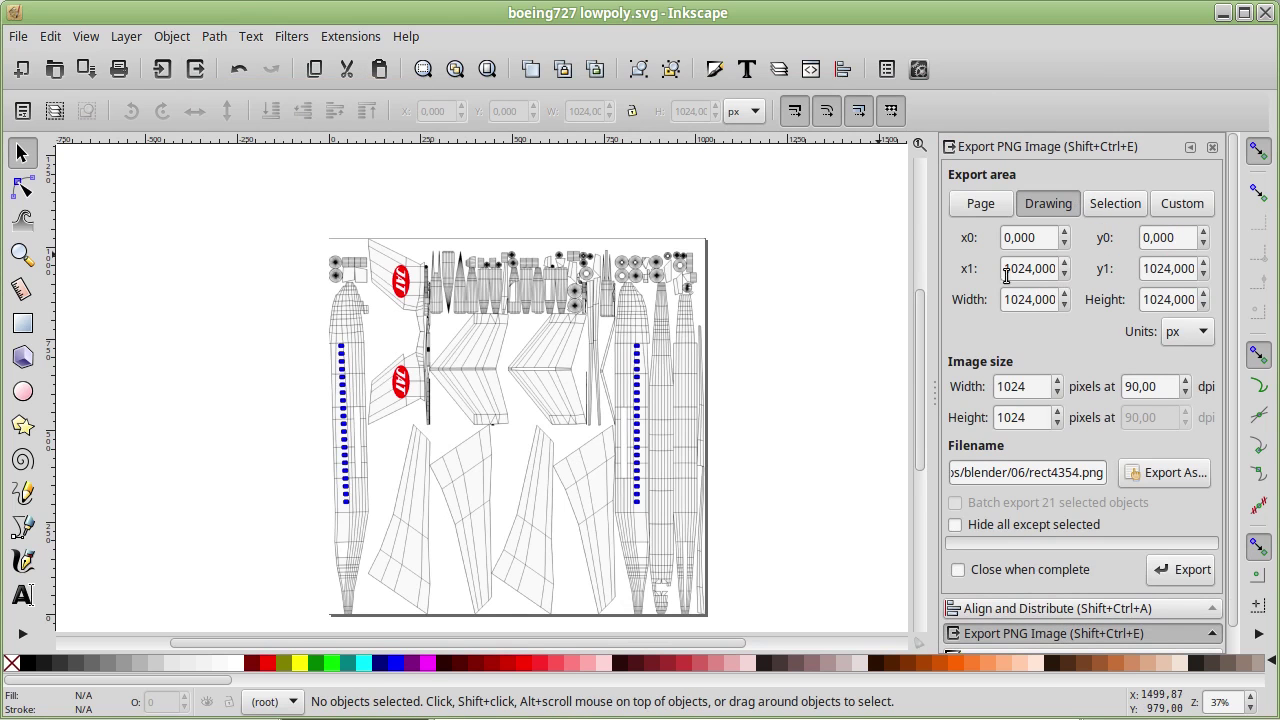
left_click(981, 208)
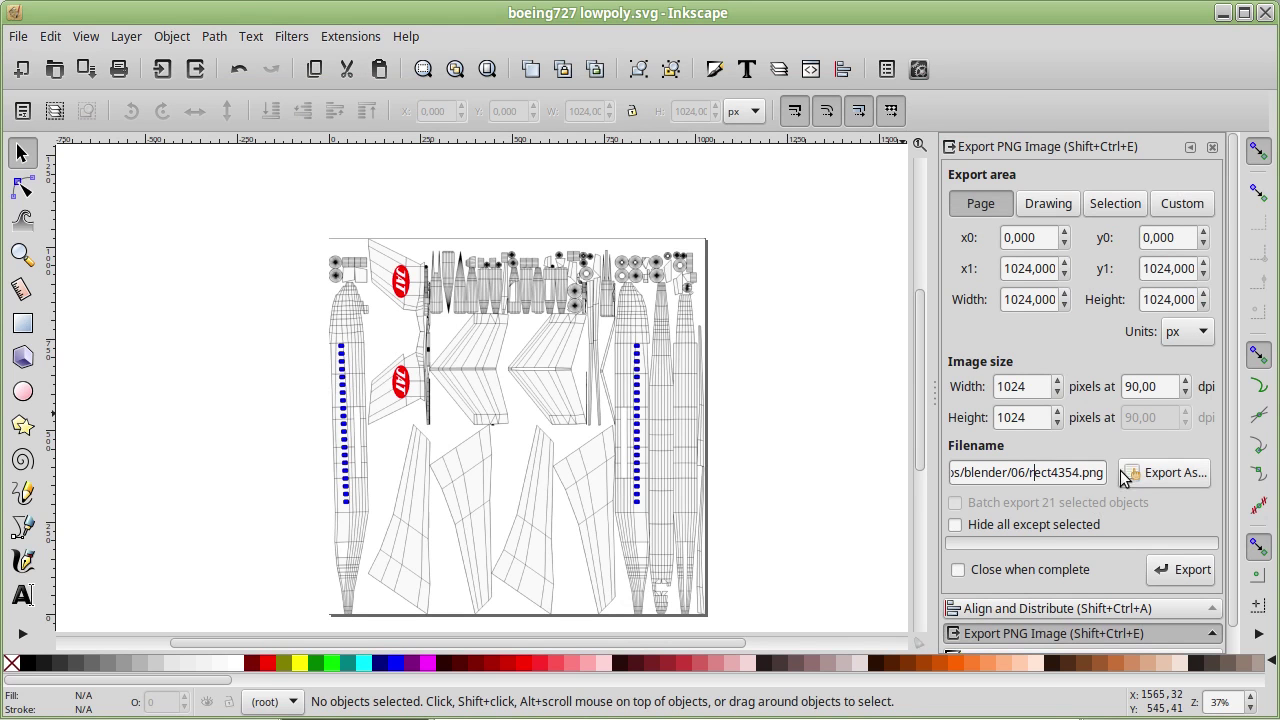
left_click(1155, 479)
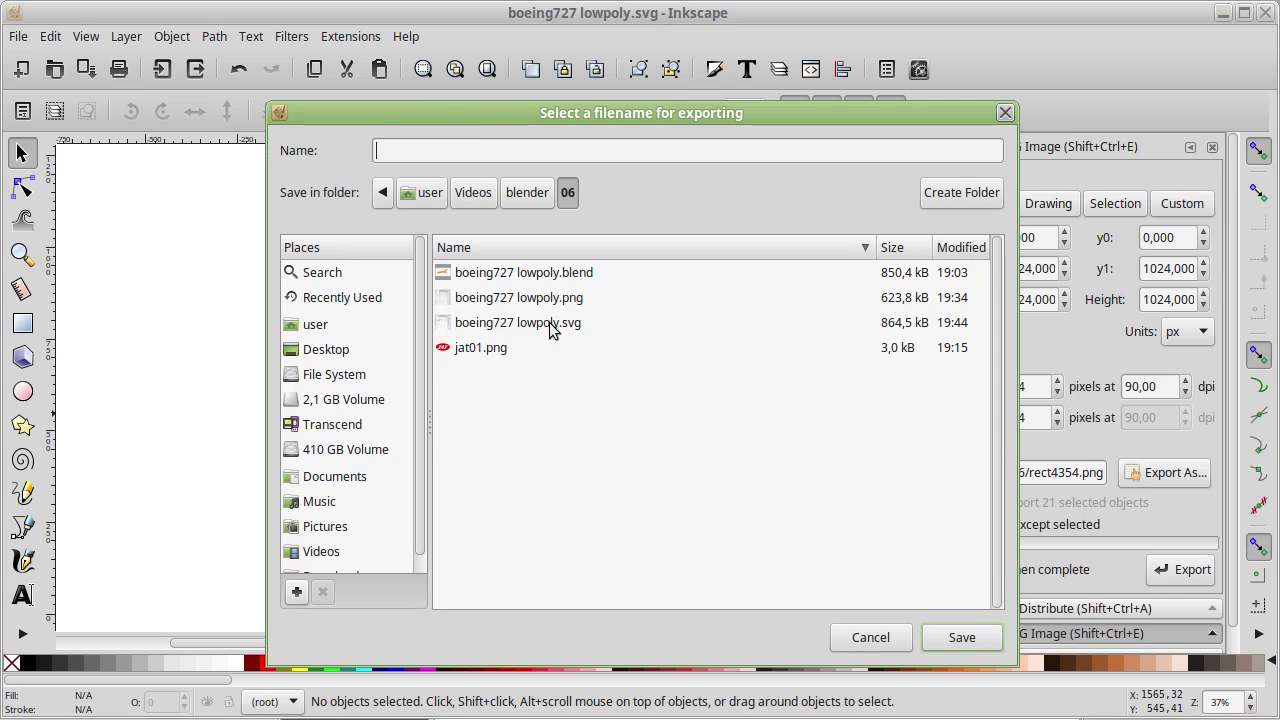
left_click(631, 300)
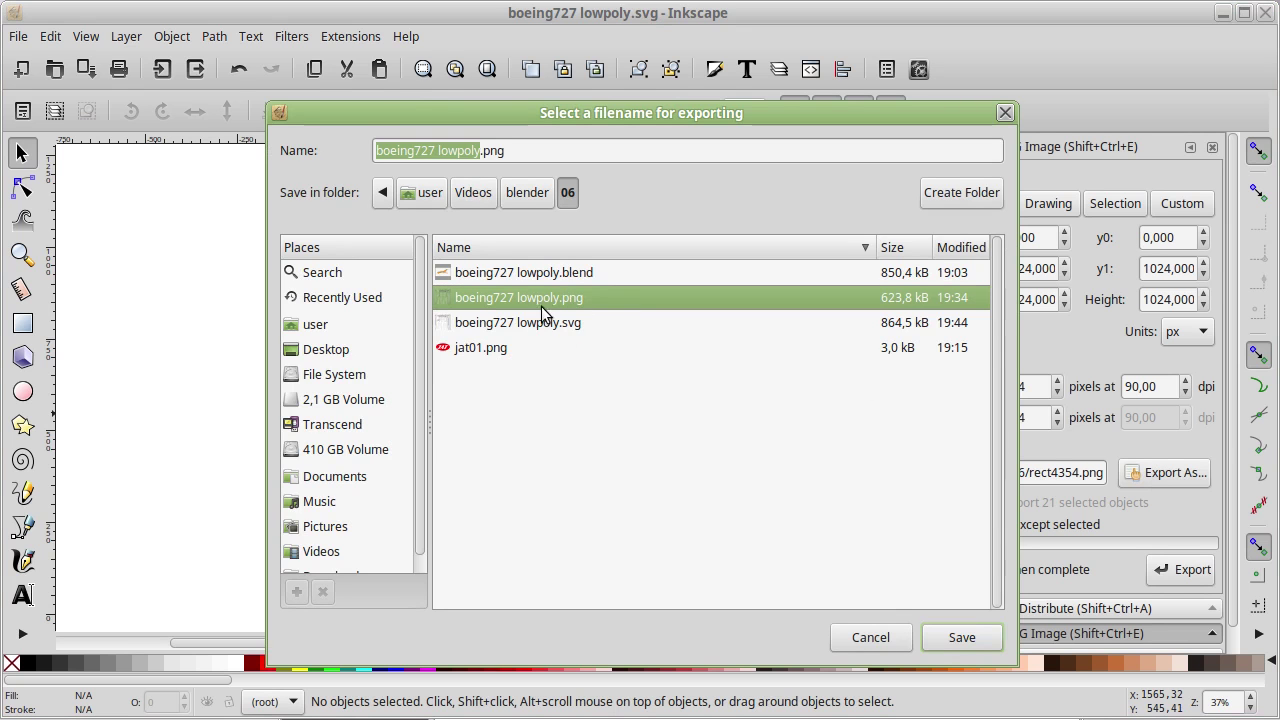
left_click(962, 640)
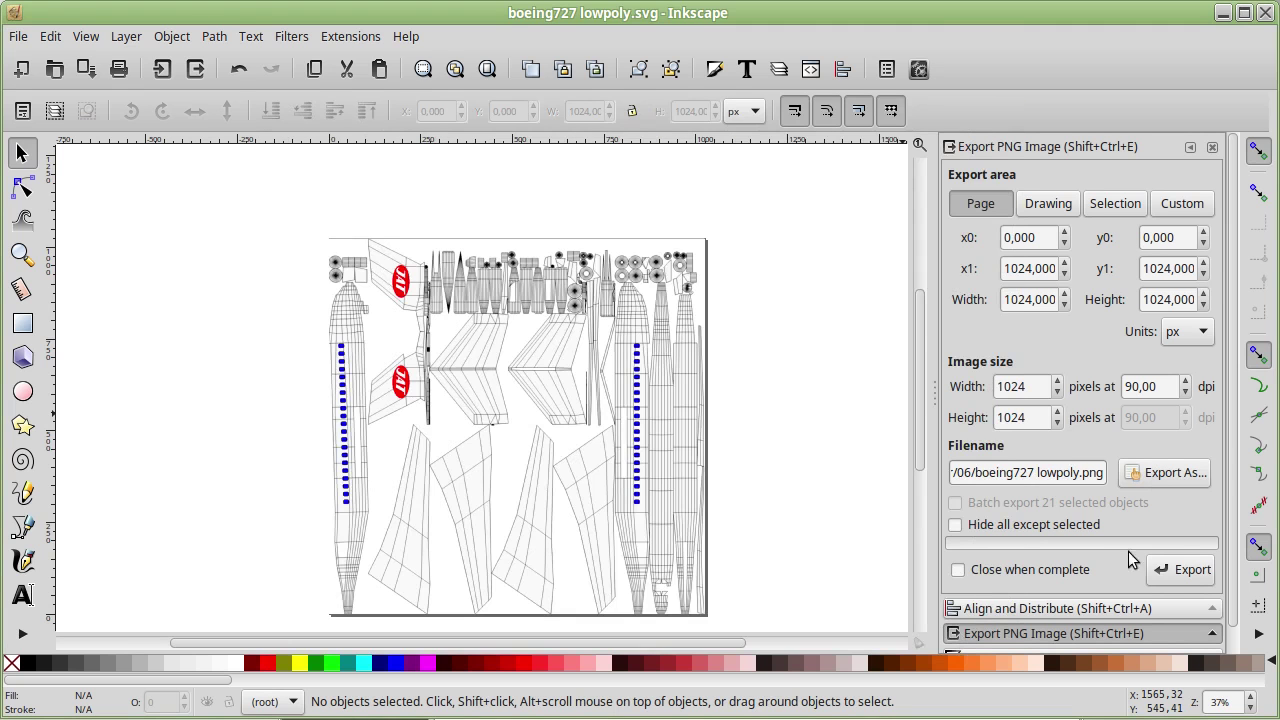
left_click(1182, 570)
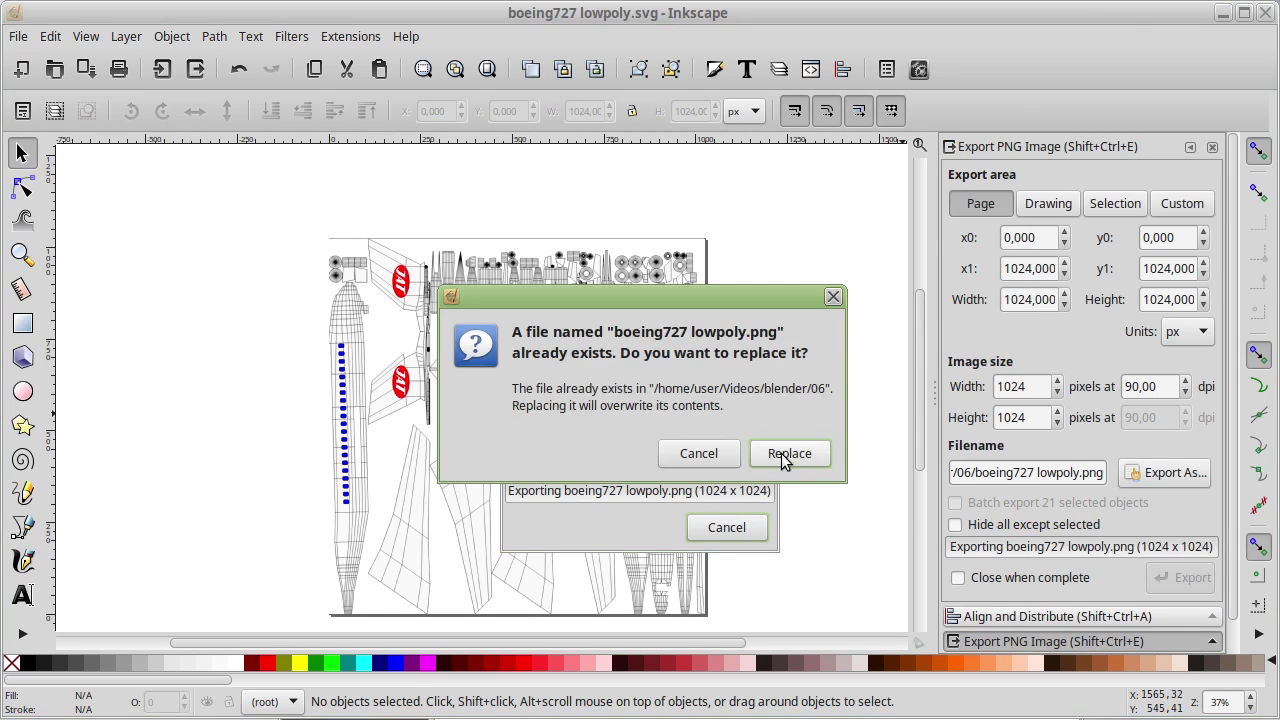
left_click(781, 453)
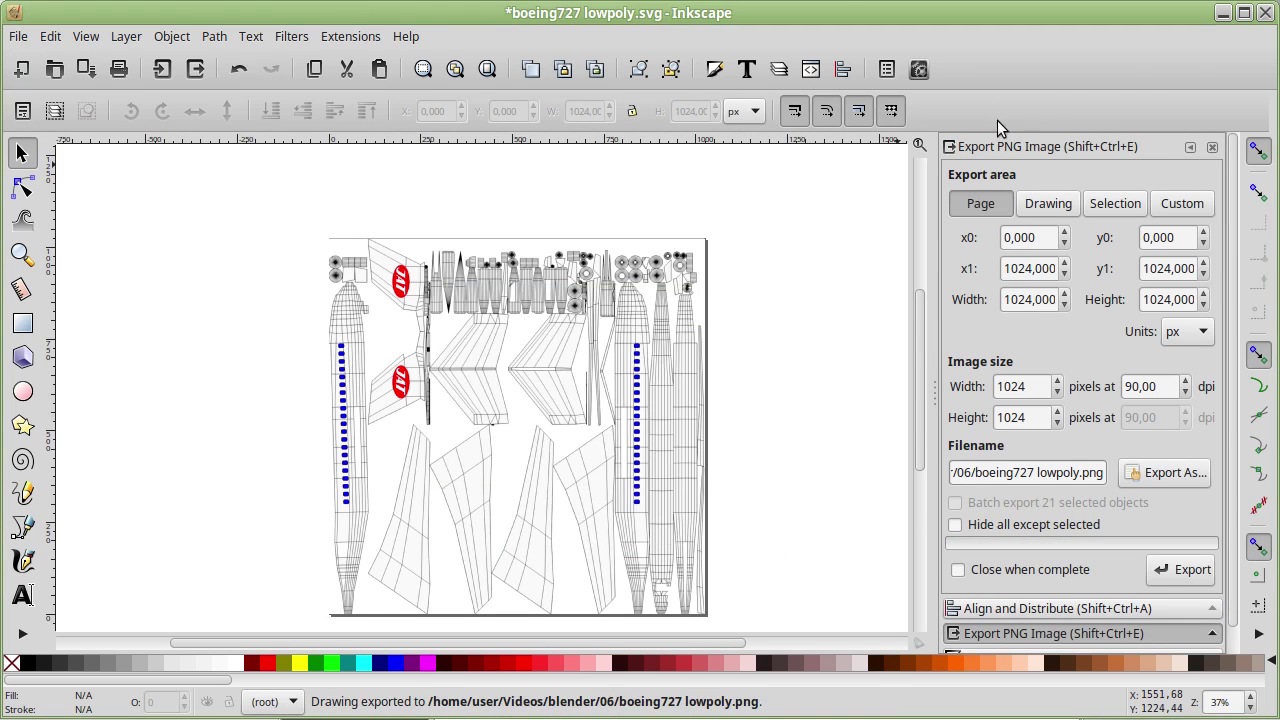
left_click(1222, 13)
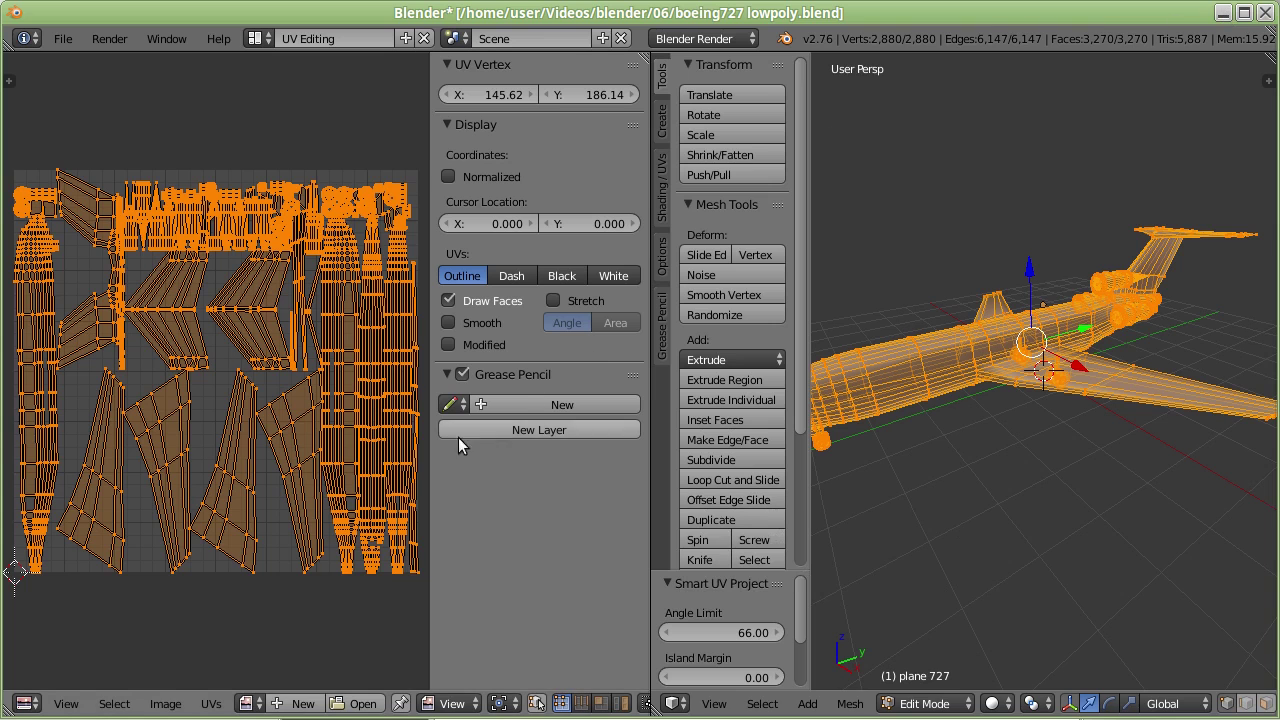
Step: Load boeing727 lowpoly.png into the UV editor, zoom out to the full texture, and enter Object Mode
left_click(360, 704)
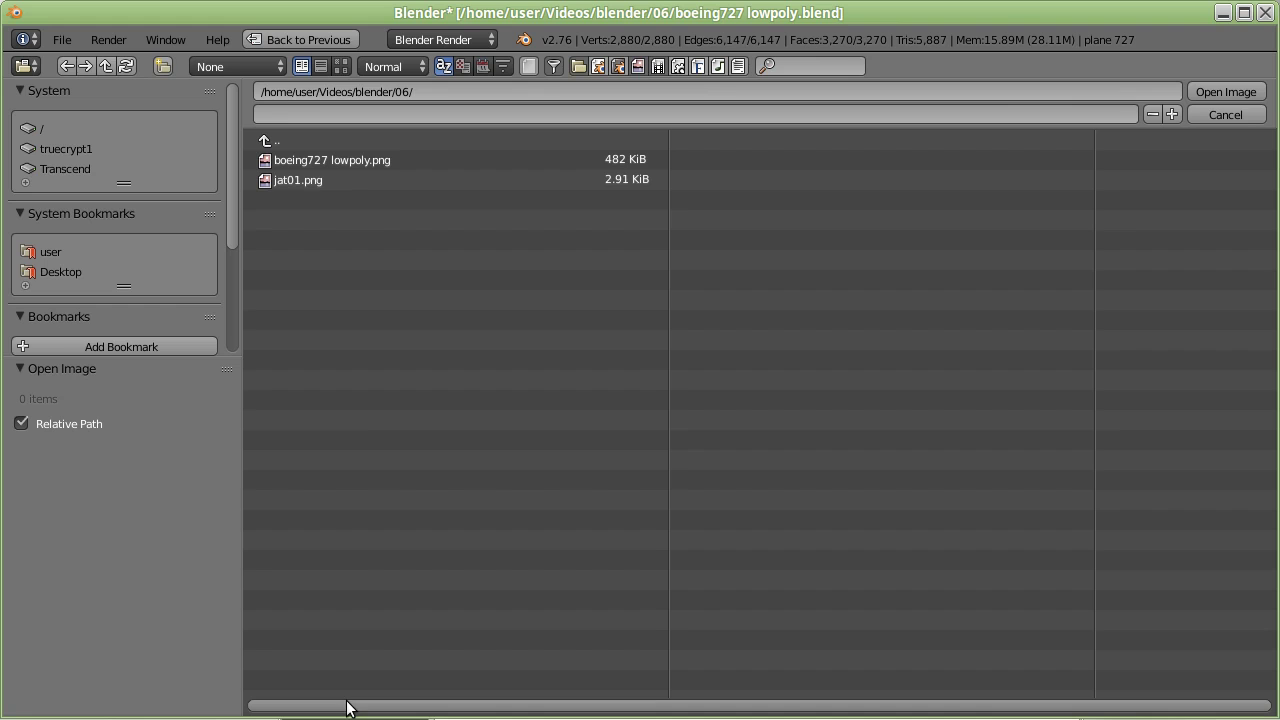
left_click(311, 163)
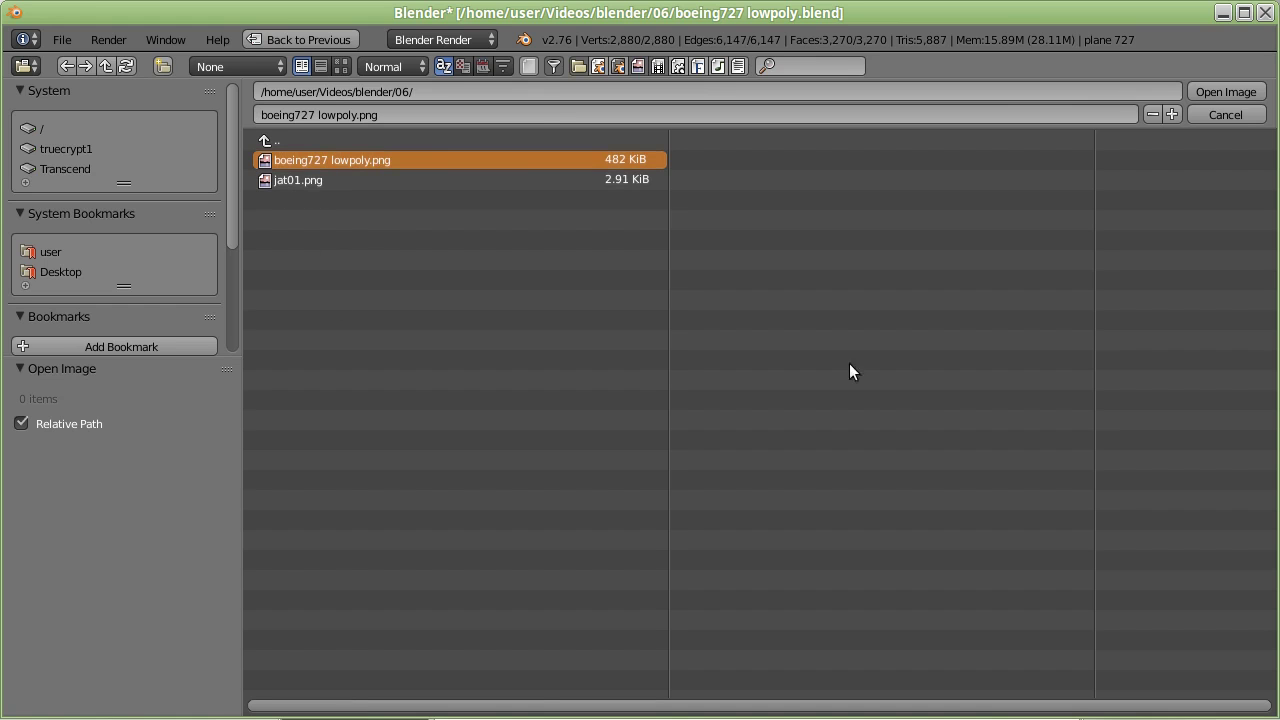
left_click(1207, 90)
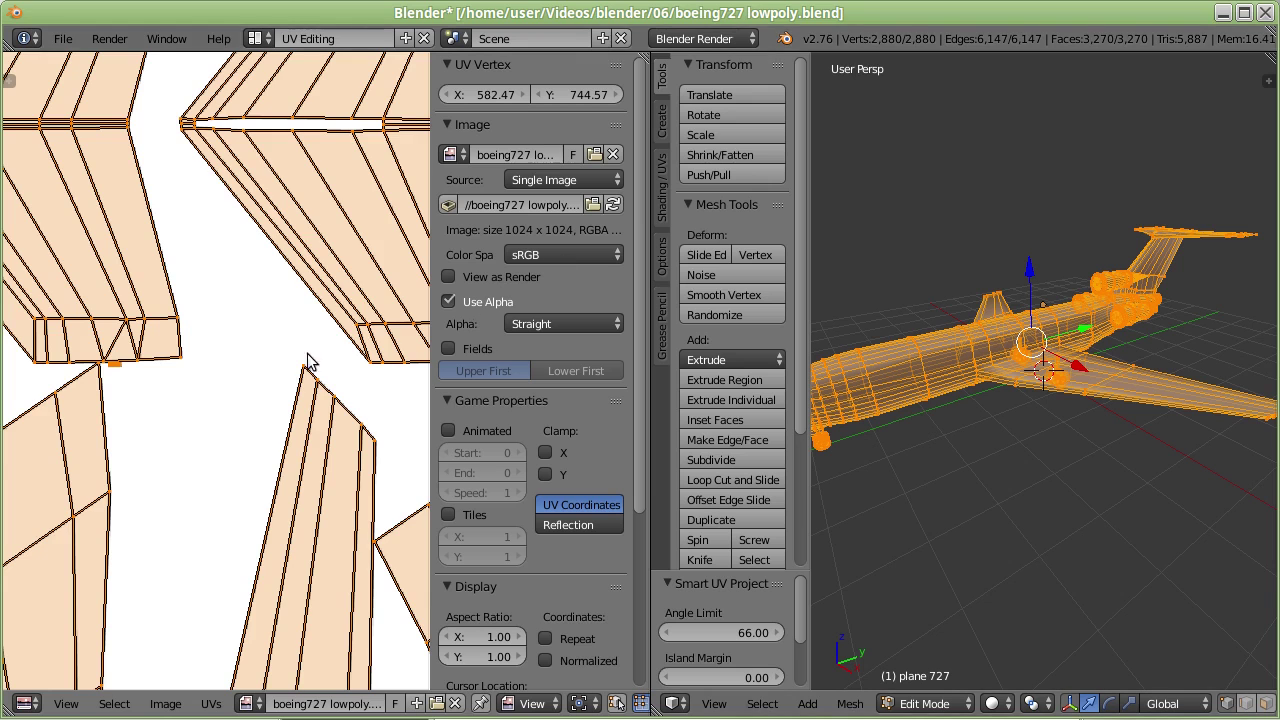
scroll(180, 360, "down", 3)
scroll(182, 360, "down", 2)
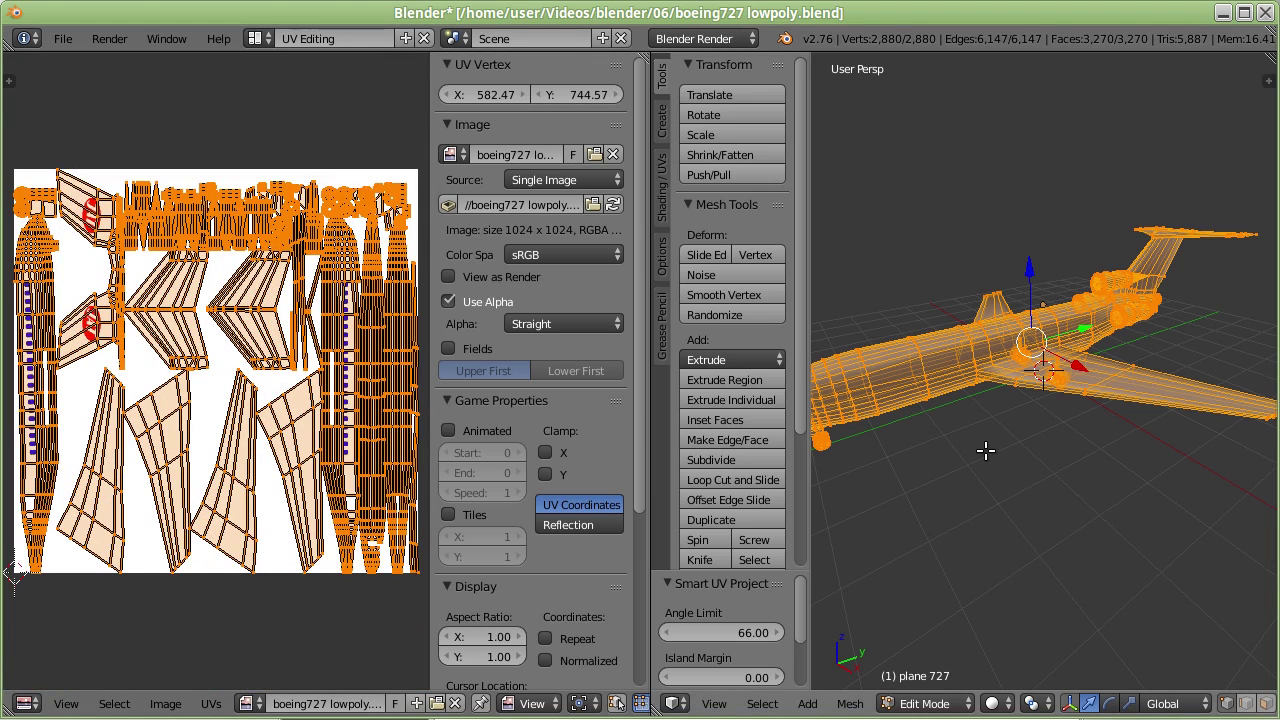
left_click(952, 705)
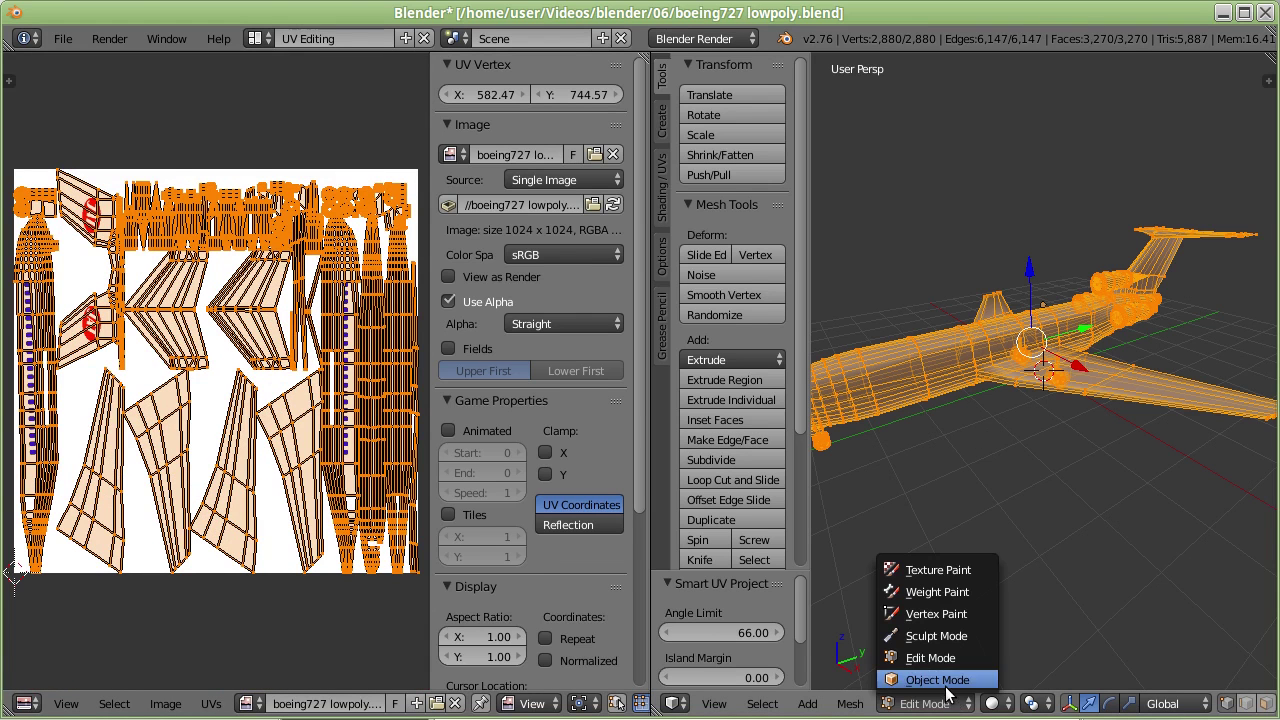
left_click(940, 680)
Step: Switch viewport shading to Texture, inspect the textured 727 from the side, and save the blend file
left_click(1020, 704)
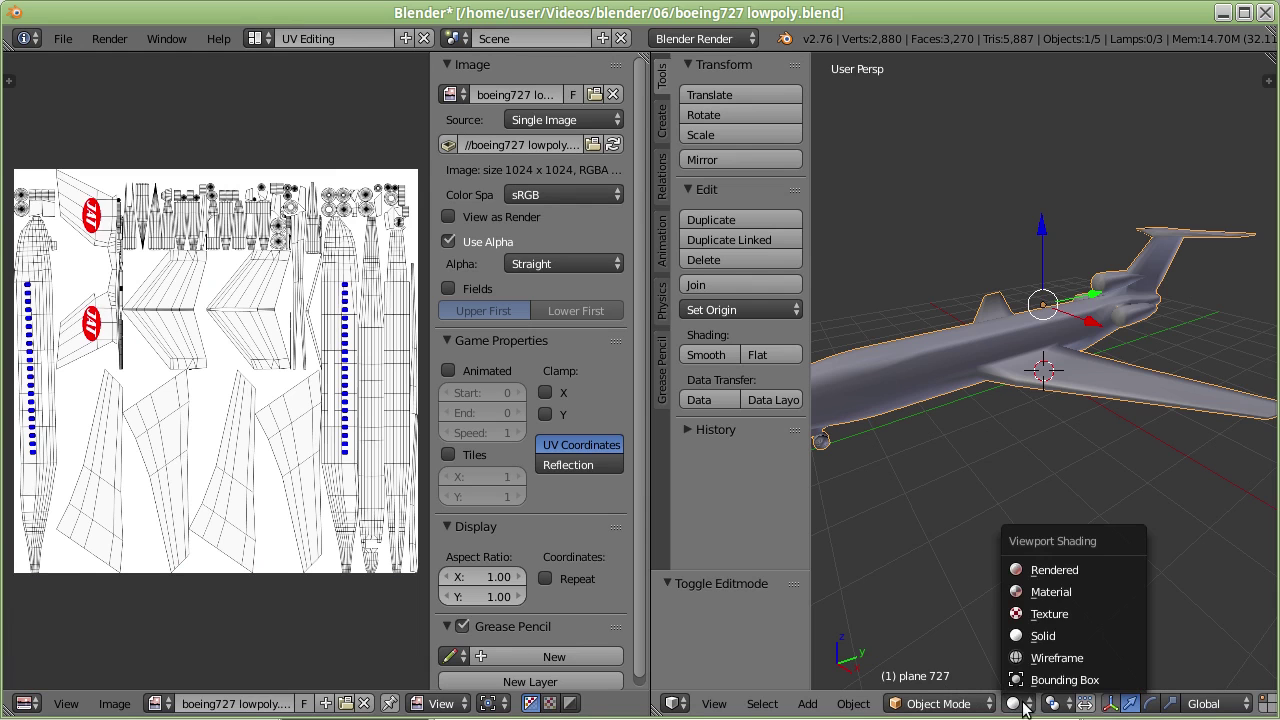
left_click(1034, 618)
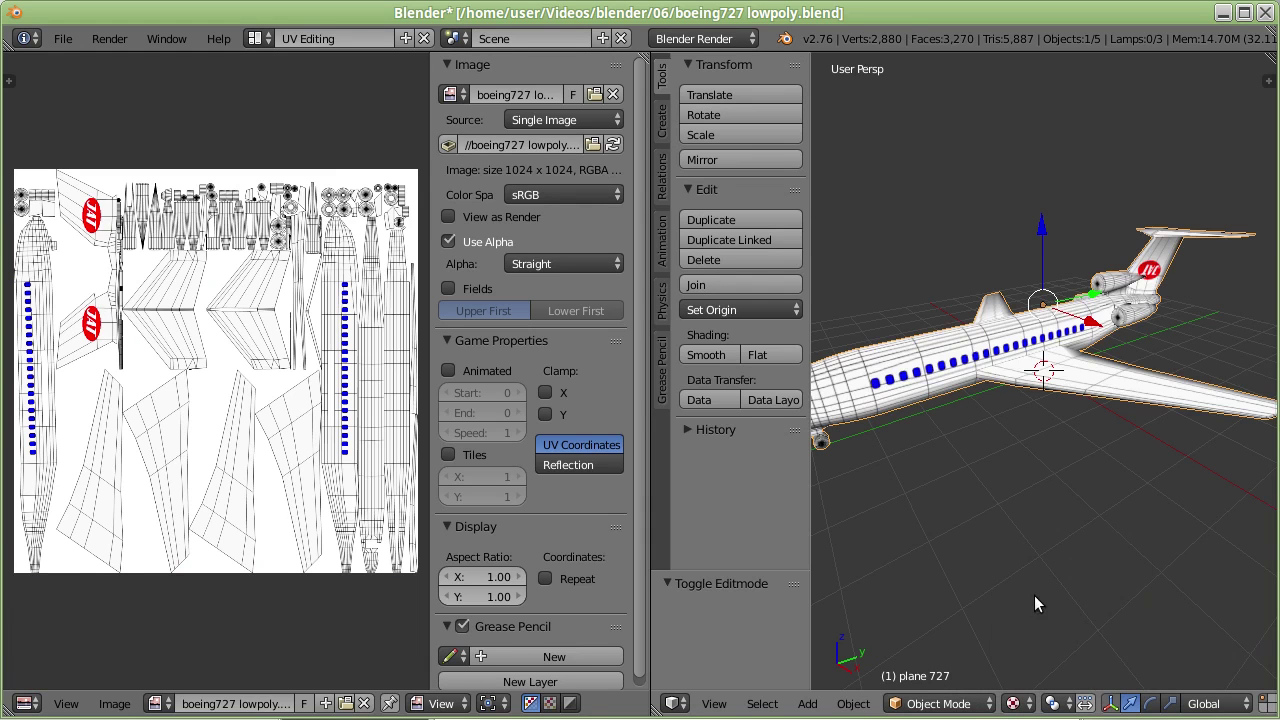
mouse_move(1029, 478)
middle_mouse_down()
mouse_move(971, 482)
mouse_move(904, 464)
middle_mouse_up()
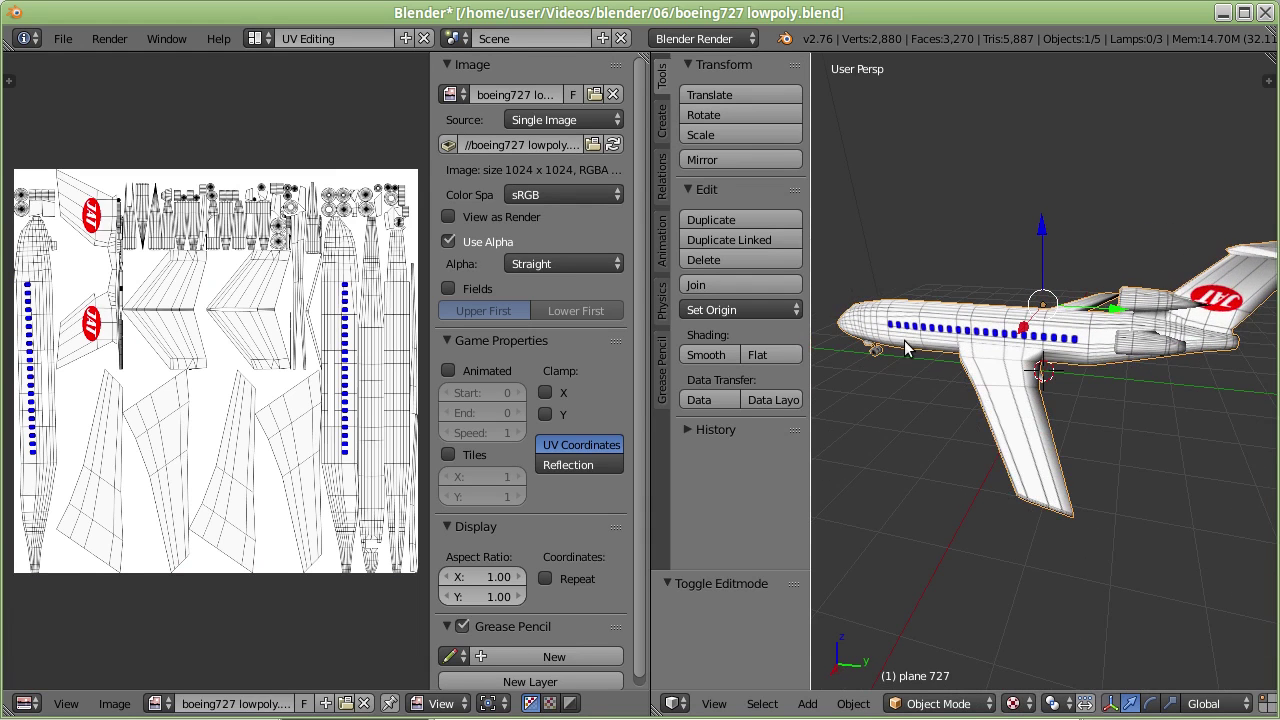
mouse_move(1205, 309)
middle_mouse_down()
mouse_move(1193, 368)
mouse_move(1195, 325)
middle_mouse_up()
scroll(1200, 320, "up", 2)
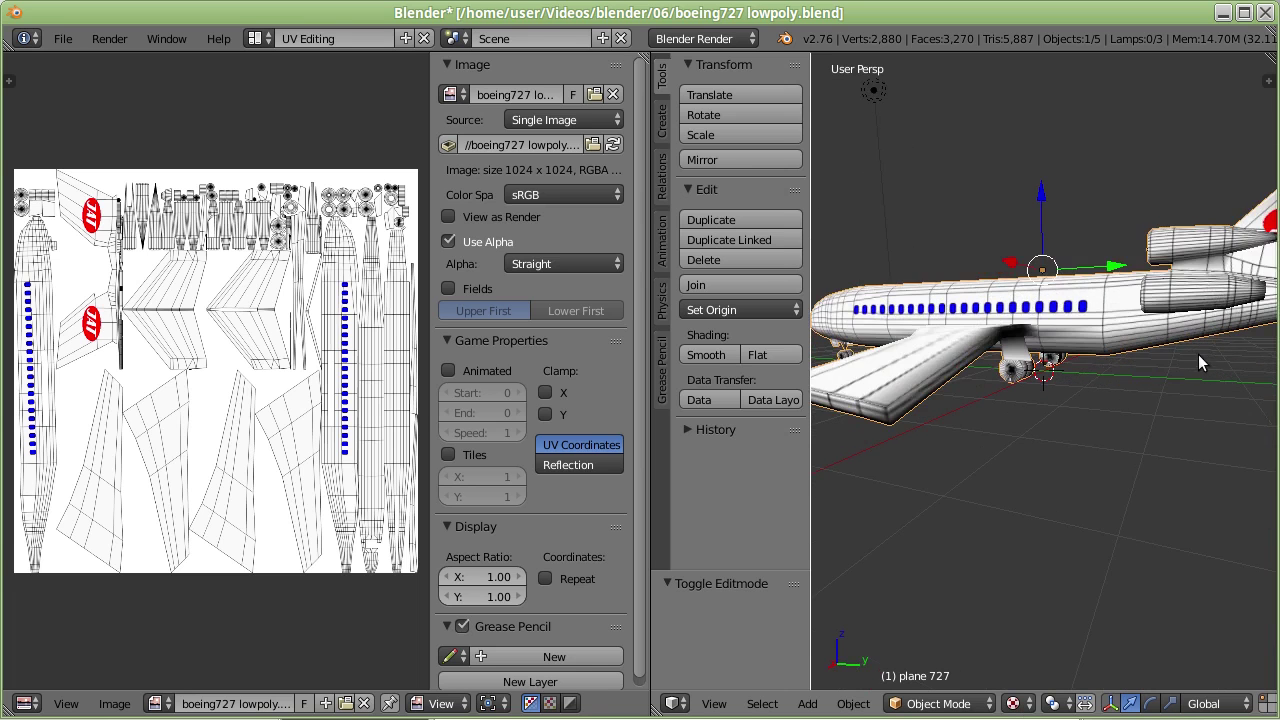
scroll(1204, 360, "down", 2)
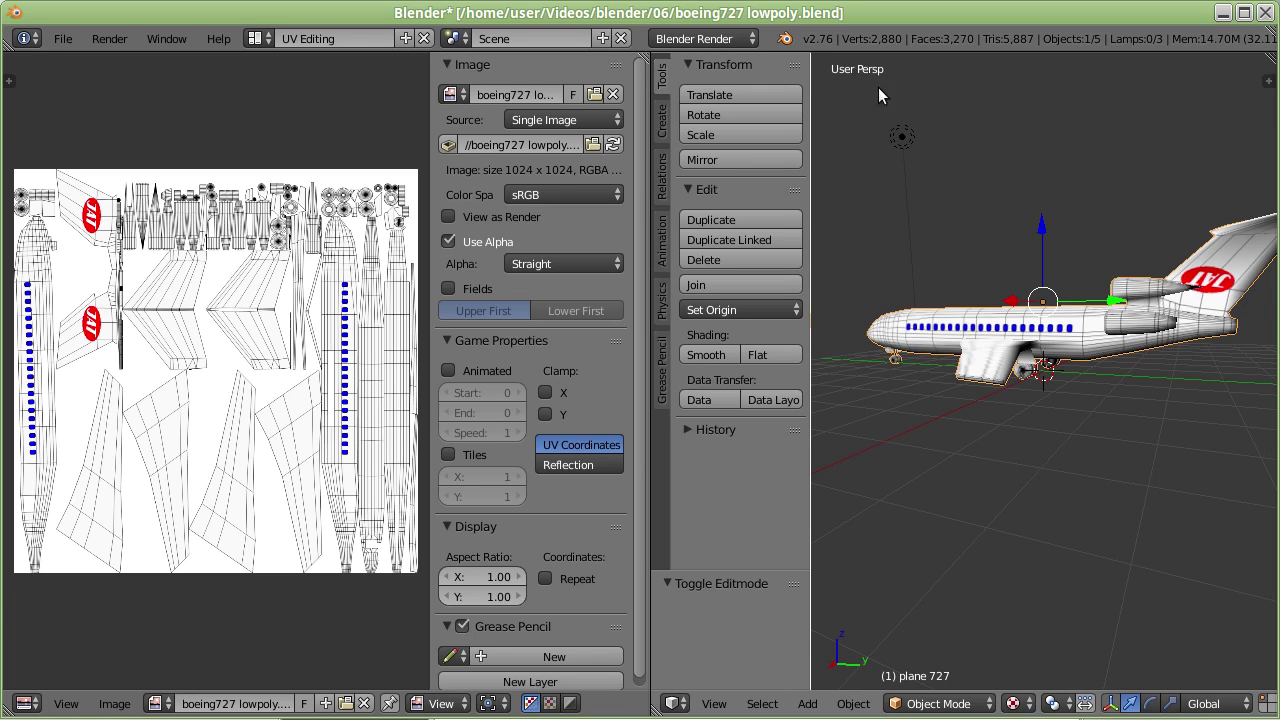
left_click(62, 38)
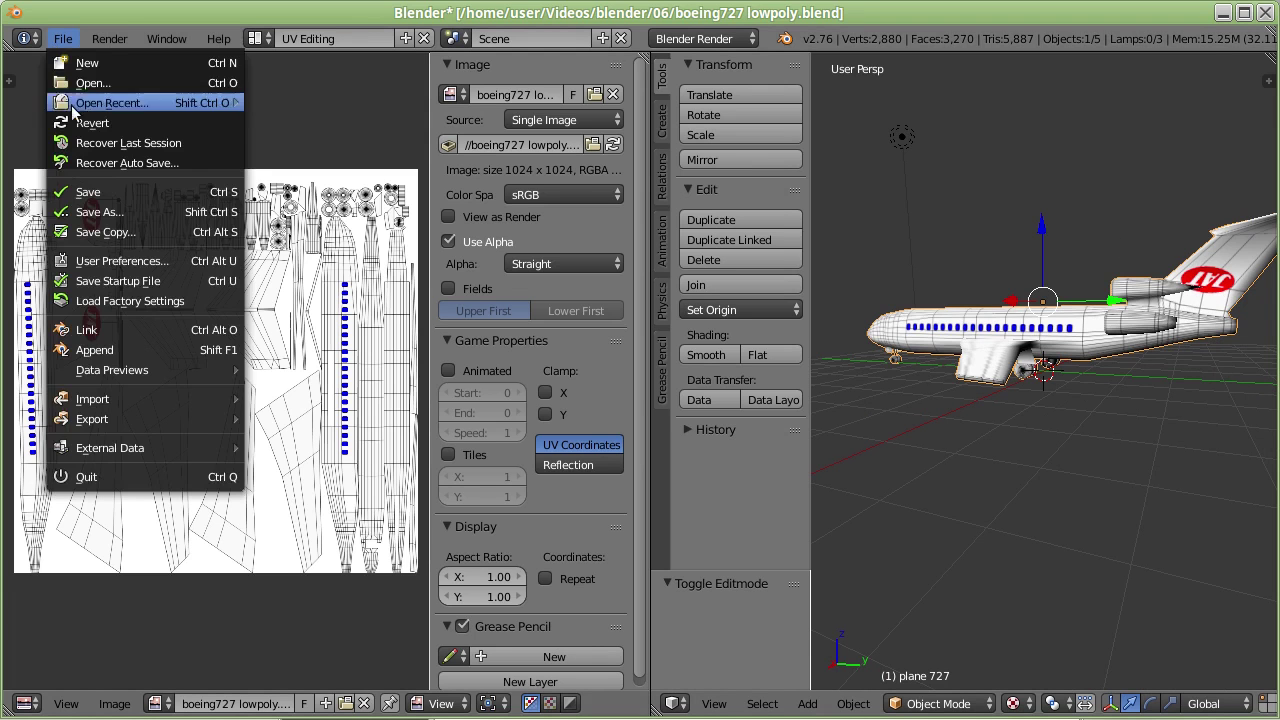
left_click(89, 197)
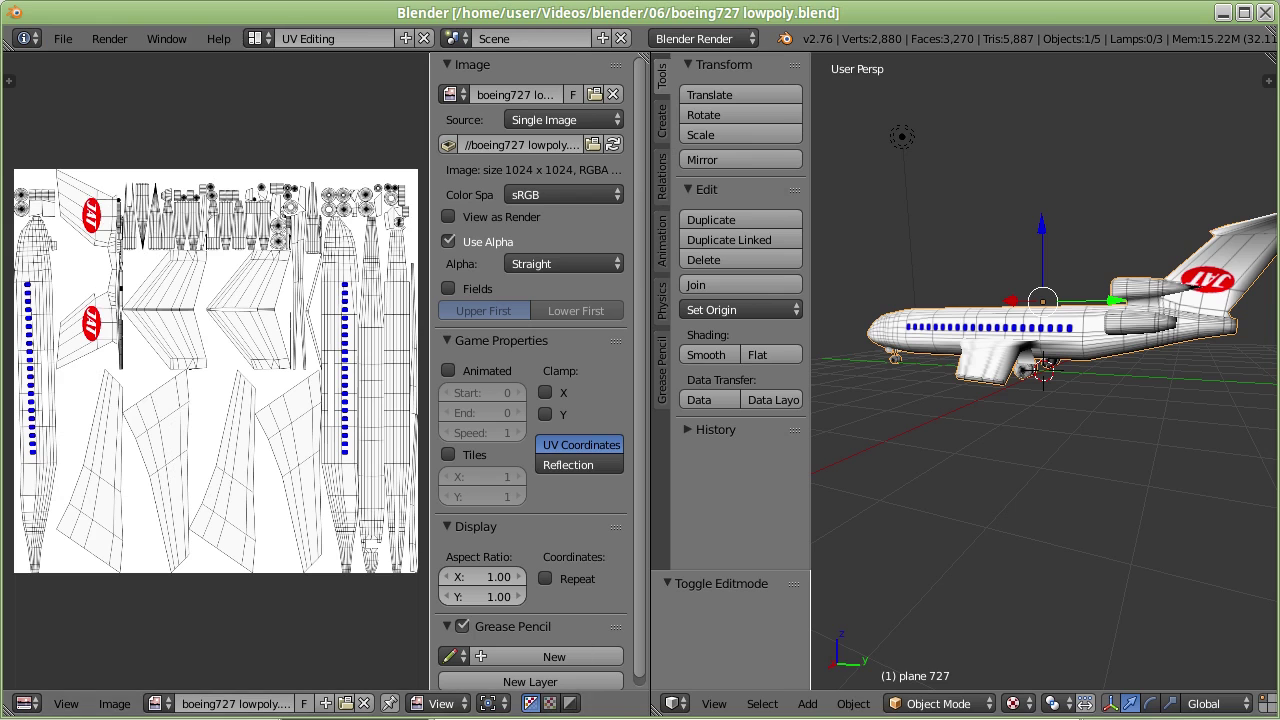
Step: In Inkscape, select both red JAT logos and shift them left together
key("alt+Tab")
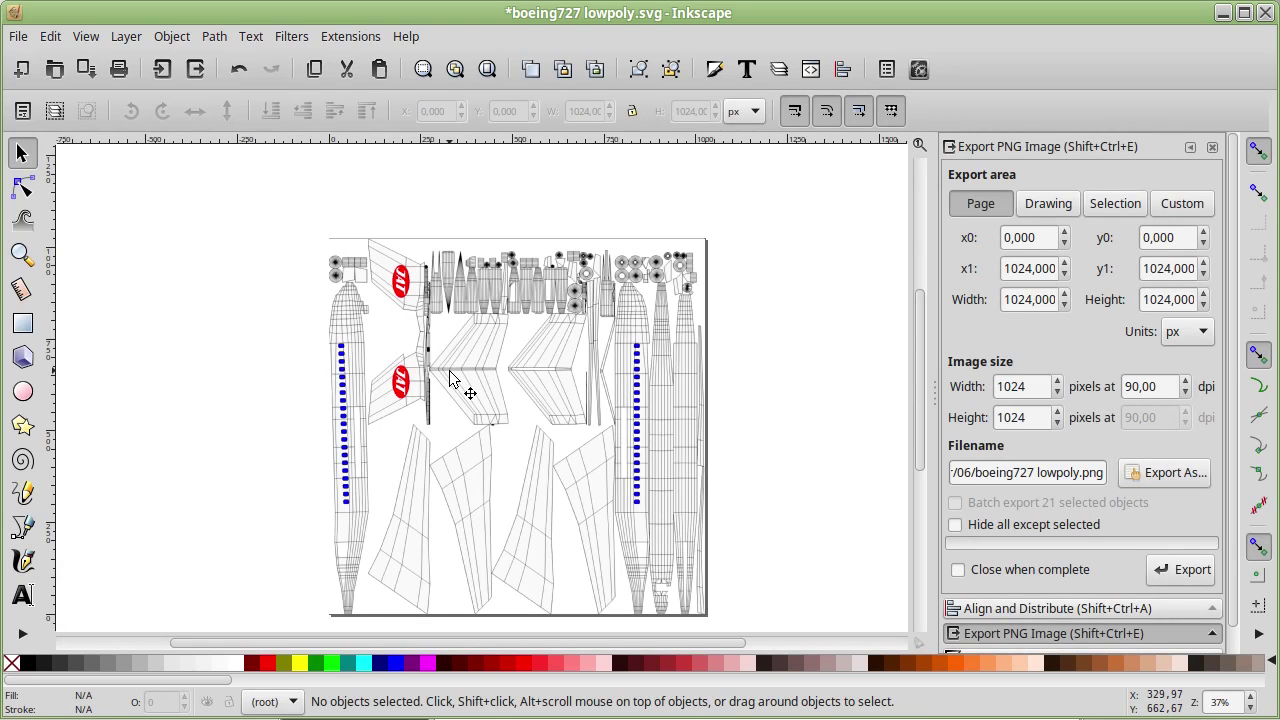
left_click(403, 386)
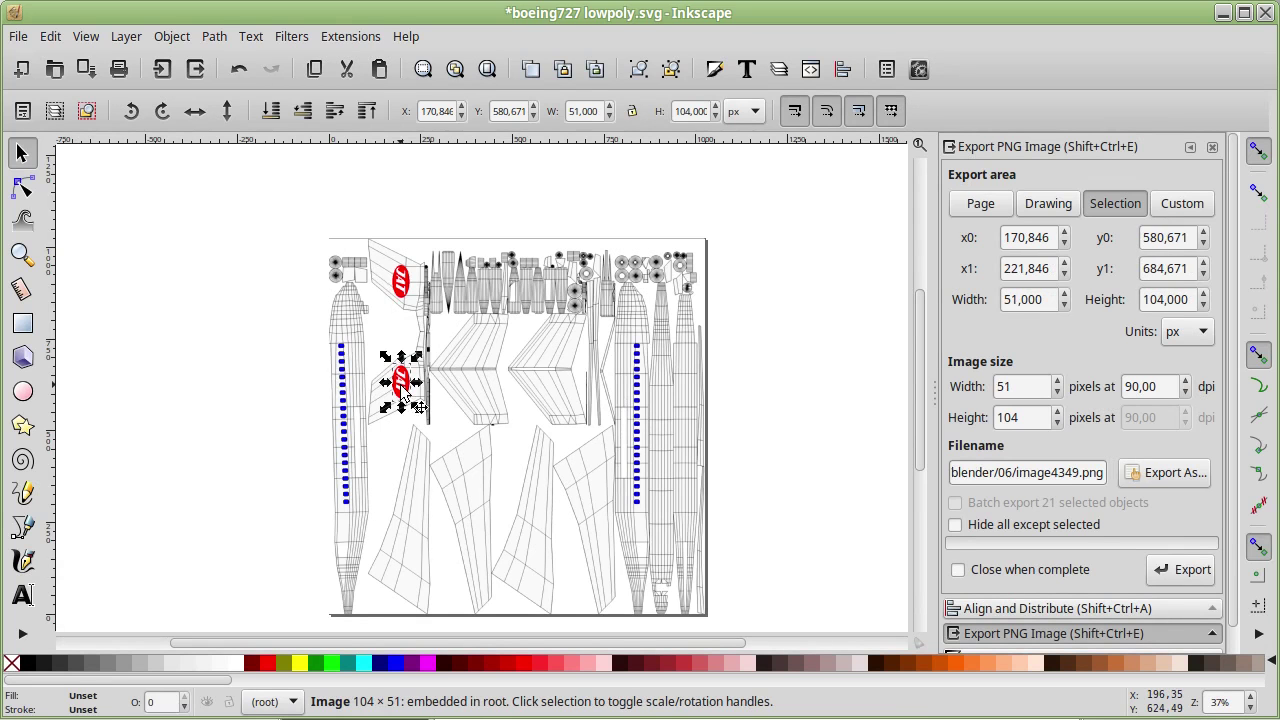
left_click(400, 285, "shift")
scroll(253, 352, "up", 2)
scroll(253, 352, "down", 1)
left_click(253, 352)
left_click(402, 322)
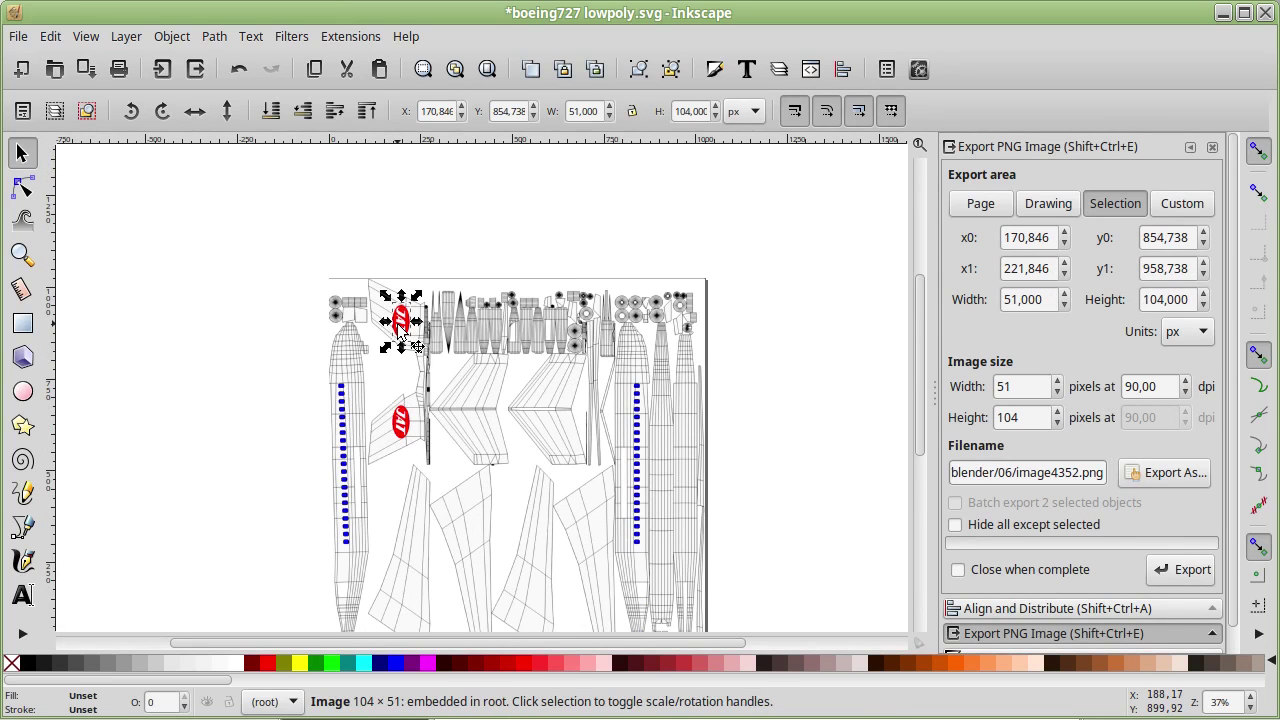
left_click(400, 422, "shift")
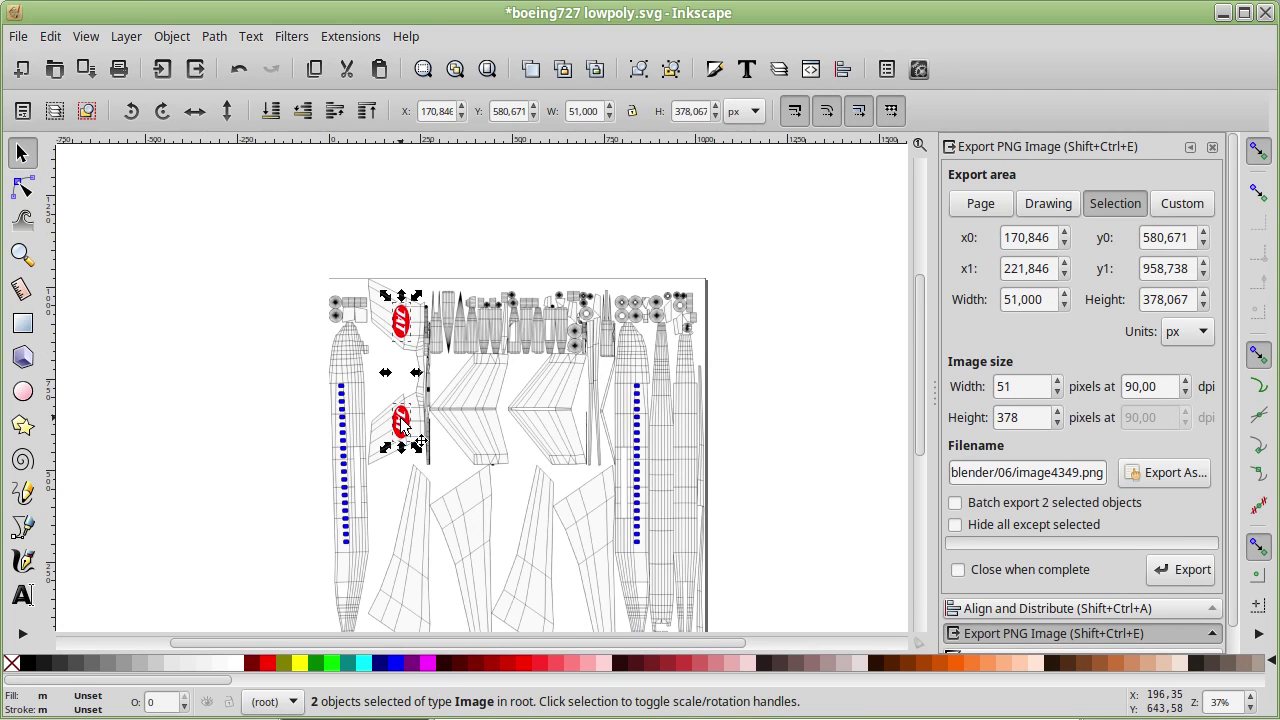
left_click_drag(402, 420, 389, 423, "ctrl")
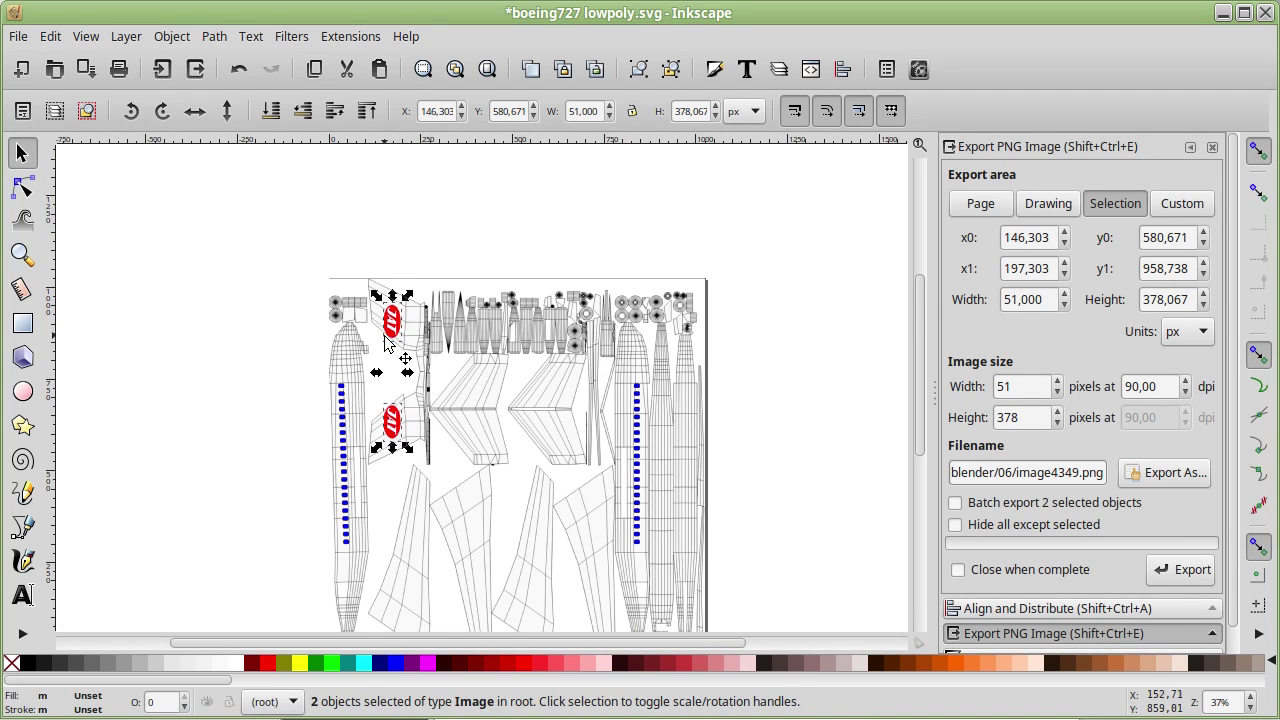
left_click(390, 316)
Step: Fine-tune each JAT logo's position individually, moving the upper one up slightly
left_click(297, 320)
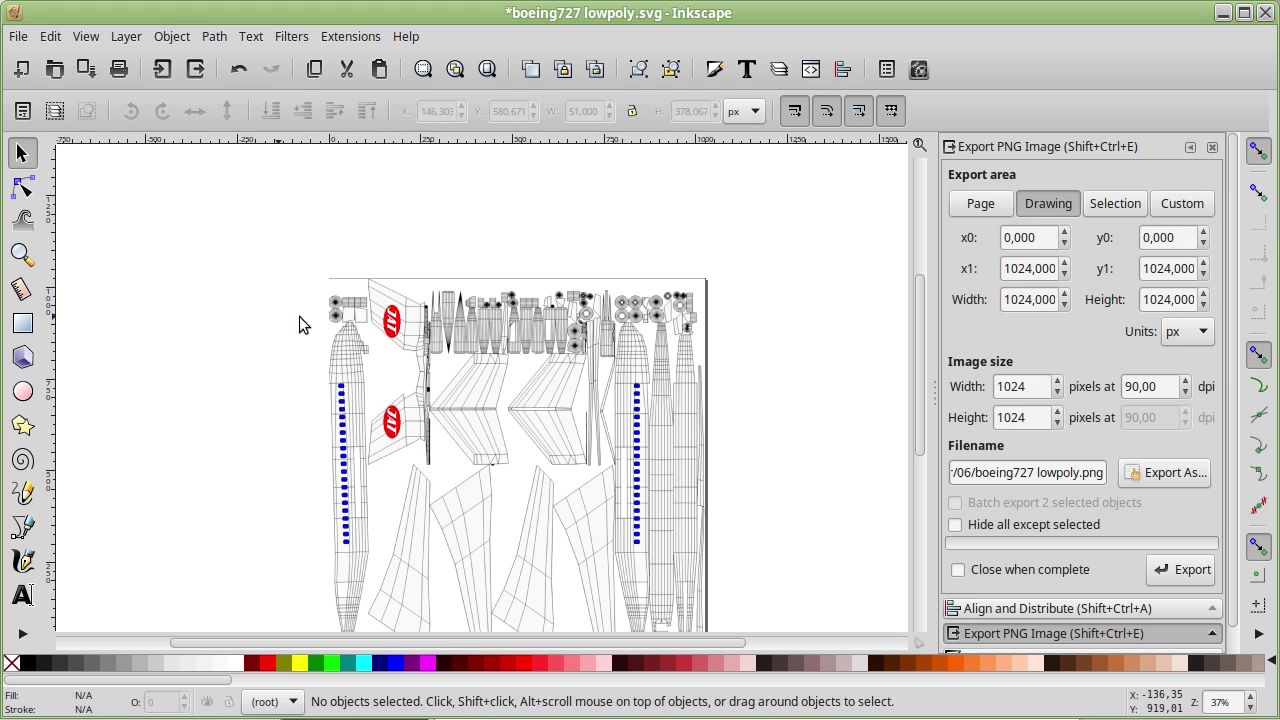
left_click(405, 333)
left_click_drag(400, 333, 392, 318, "ctrl")
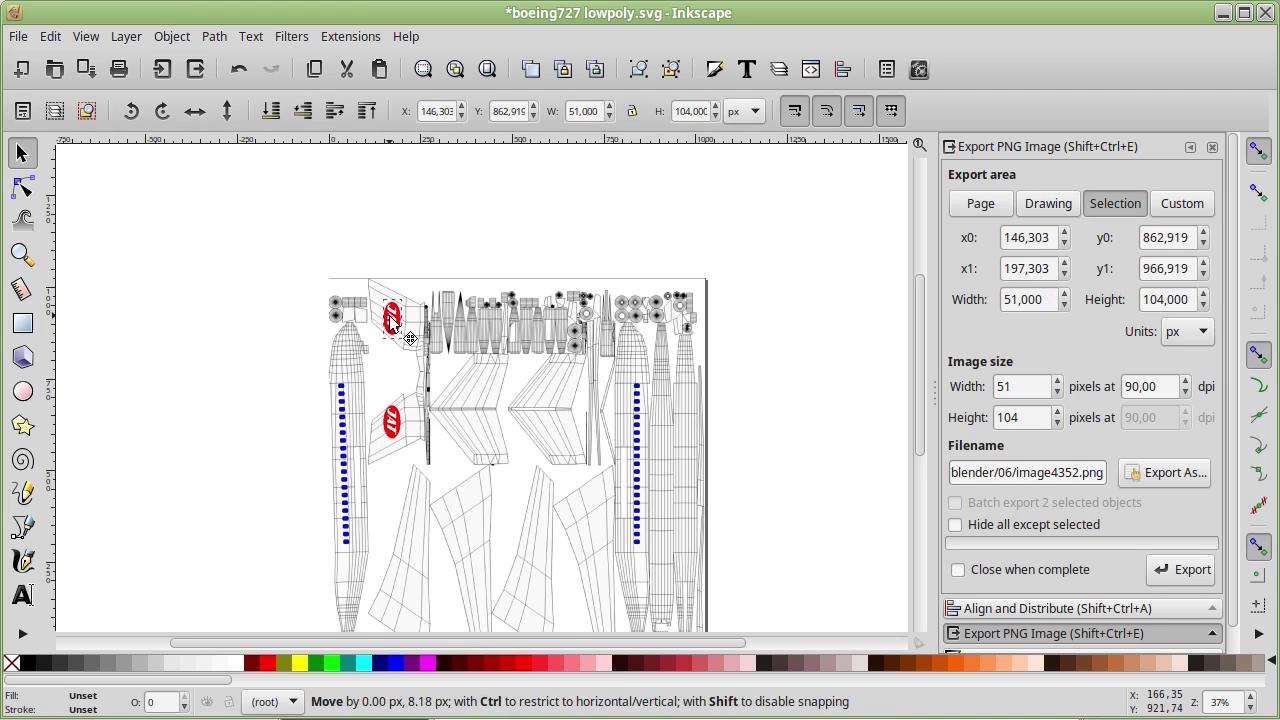
scroll(390, 318, "up", 2, "ctrl")
scroll(390, 330, "up", 2, "ctrl")
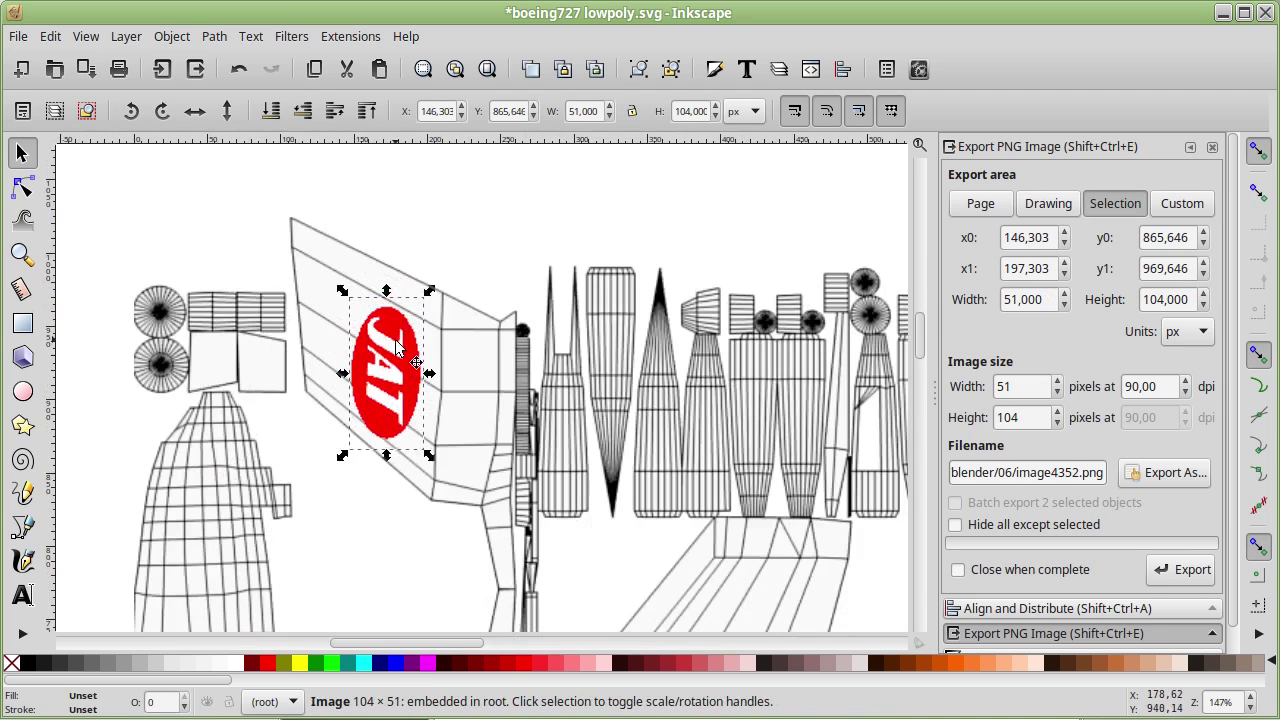
mouse_move(388, 345)
left_mouse_down()
mouse_move(381, 314)
mouse_move(385, 343)
left_mouse_up()
scroll(385, 330, "down", 10)
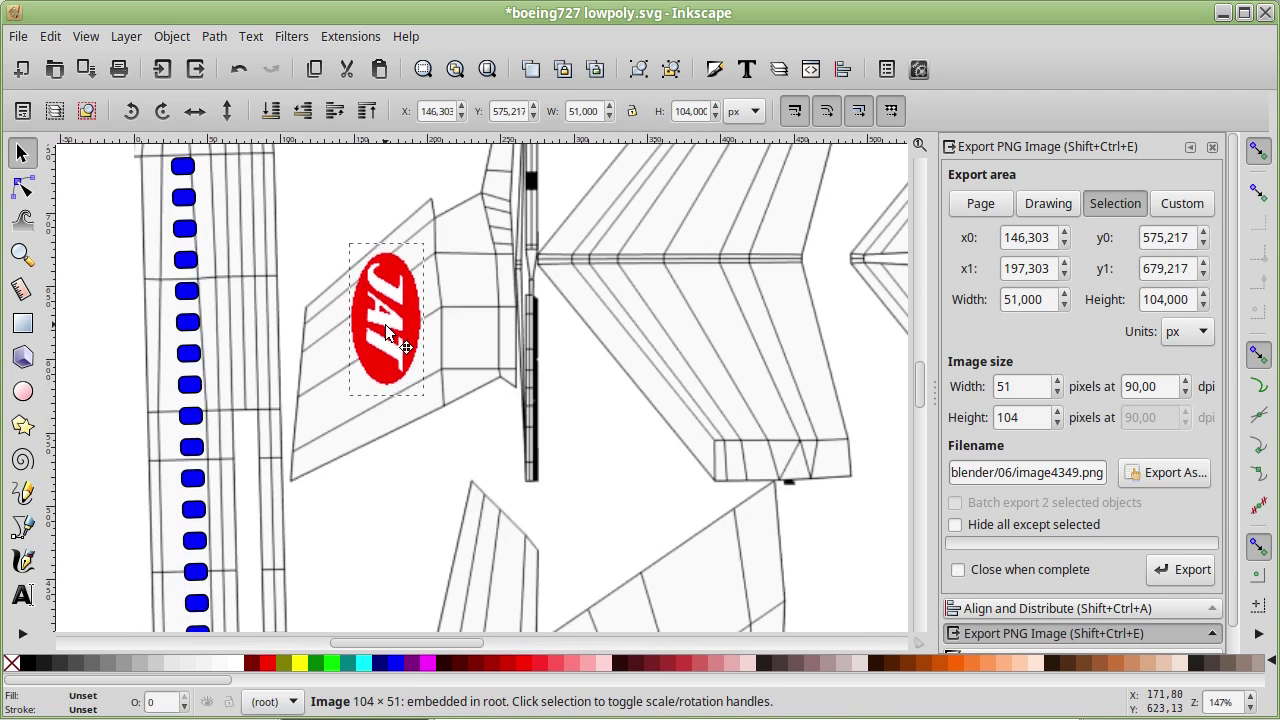
scroll(405, 290, "up", 3)
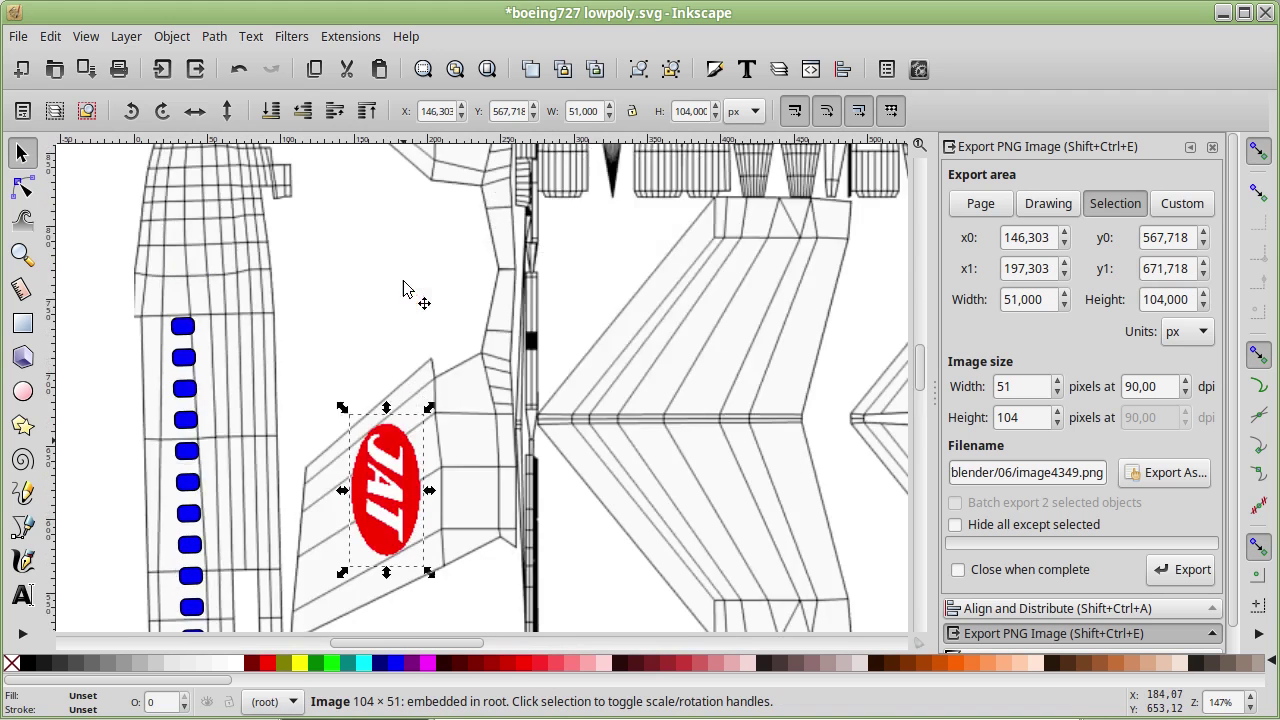
scroll(395, 305, "up", 5)
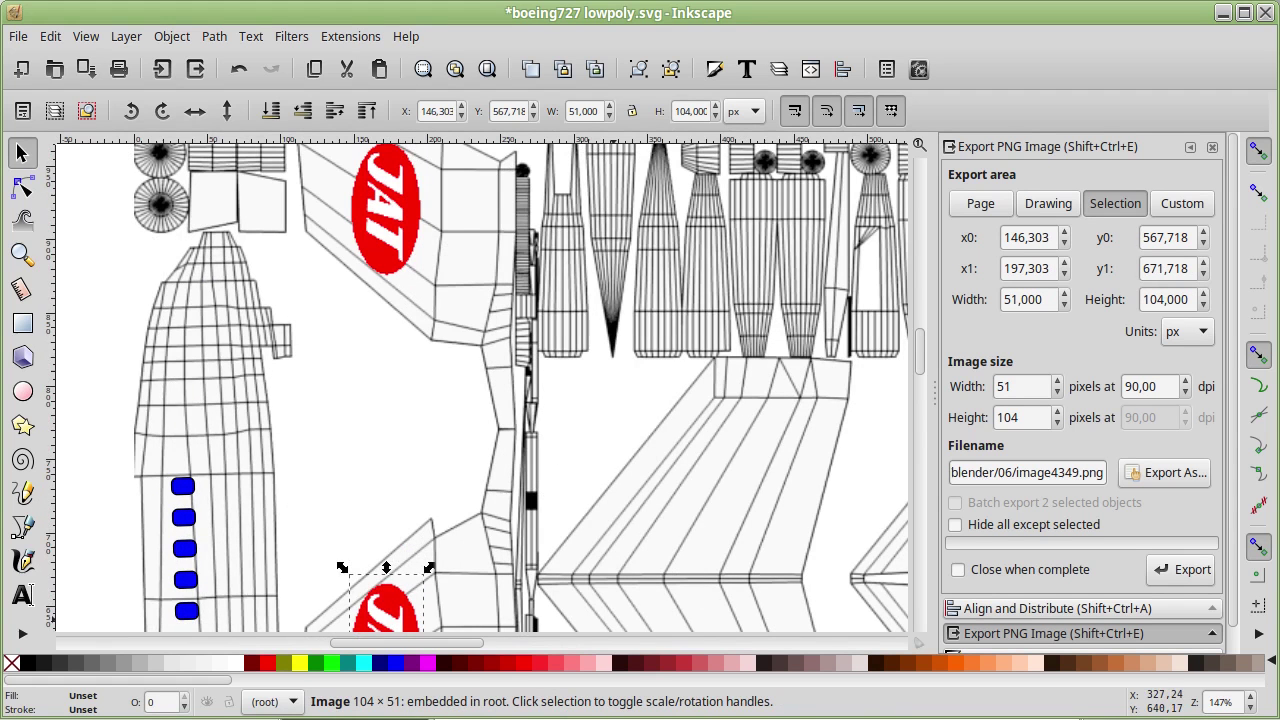
scroll(88, 303, "down", 6)
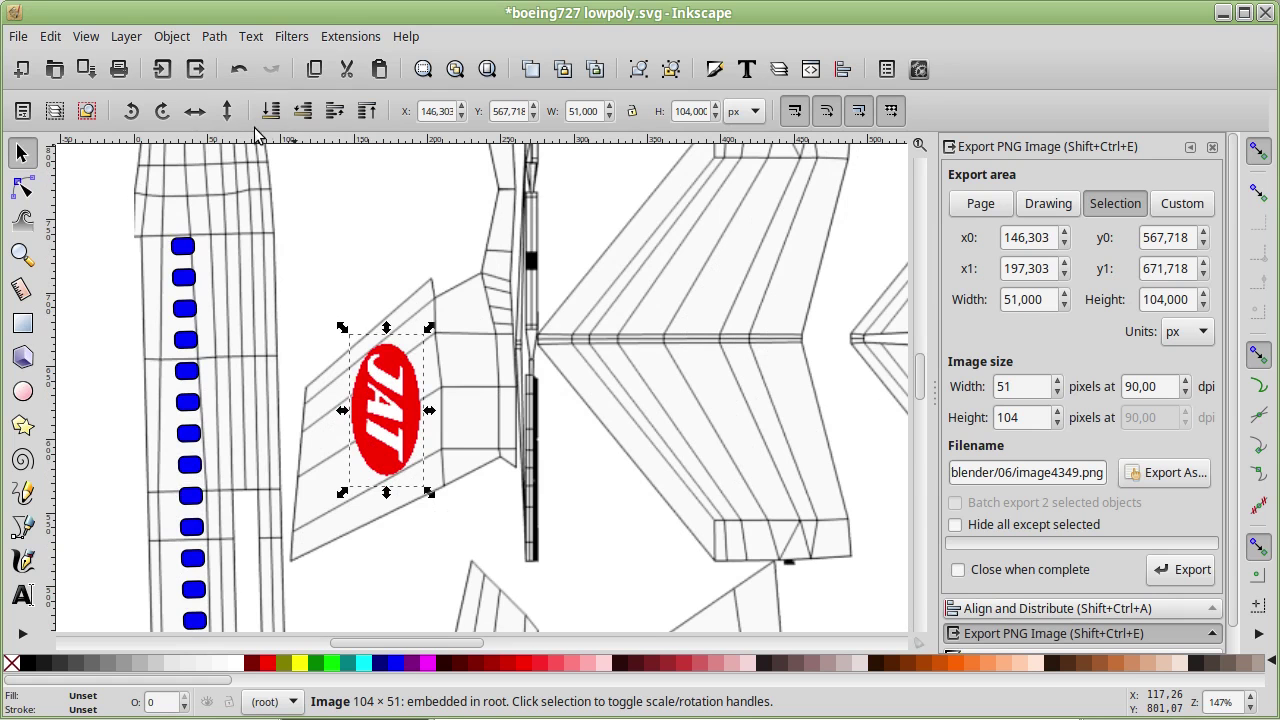
Step: Rotate the lower and upper JAT logos 90° clockwise twice each, turning them upside down
left_click(161, 112)
left_click(161, 112)
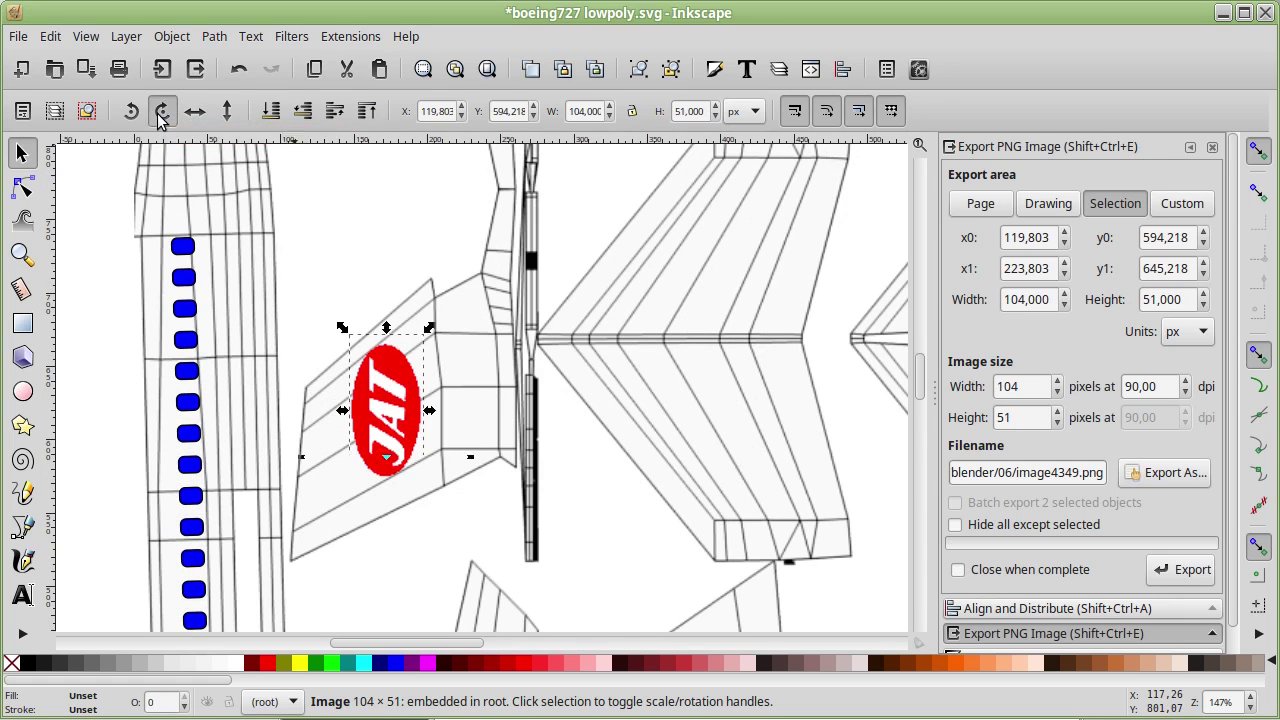
left_click_drag(394, 378, 394, 338)
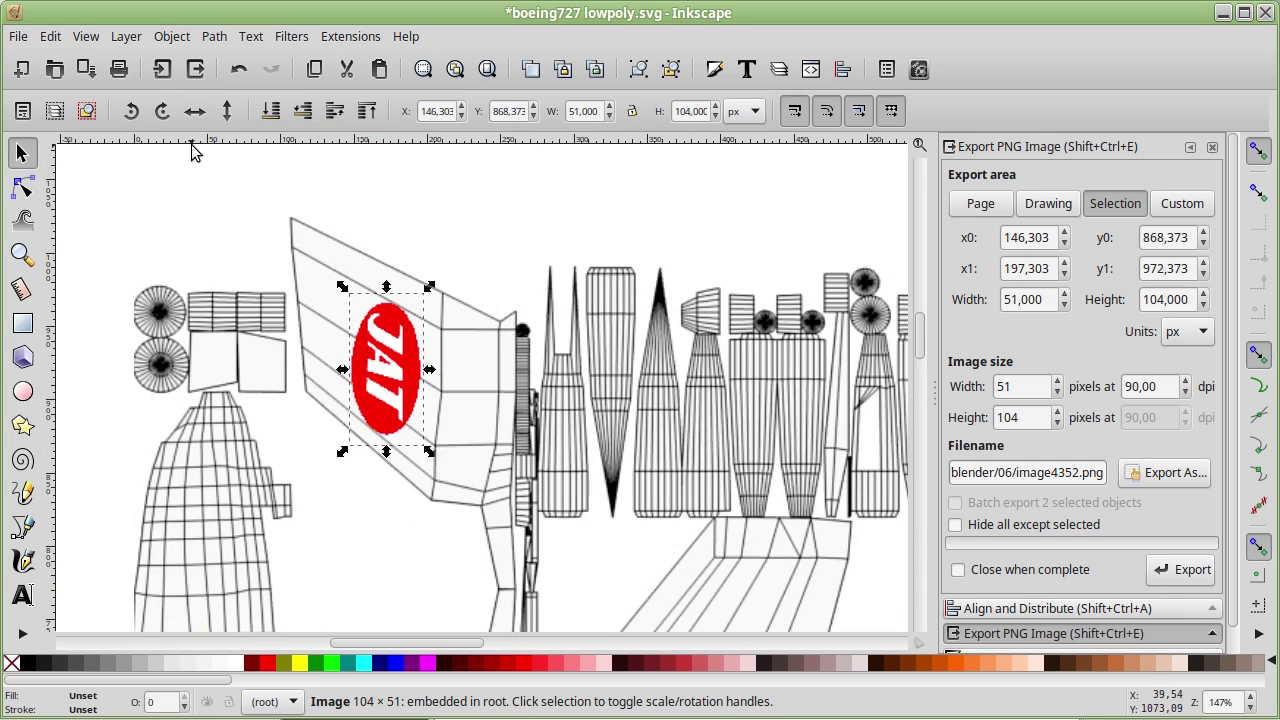
left_click(161, 112)
left_click(161, 112)
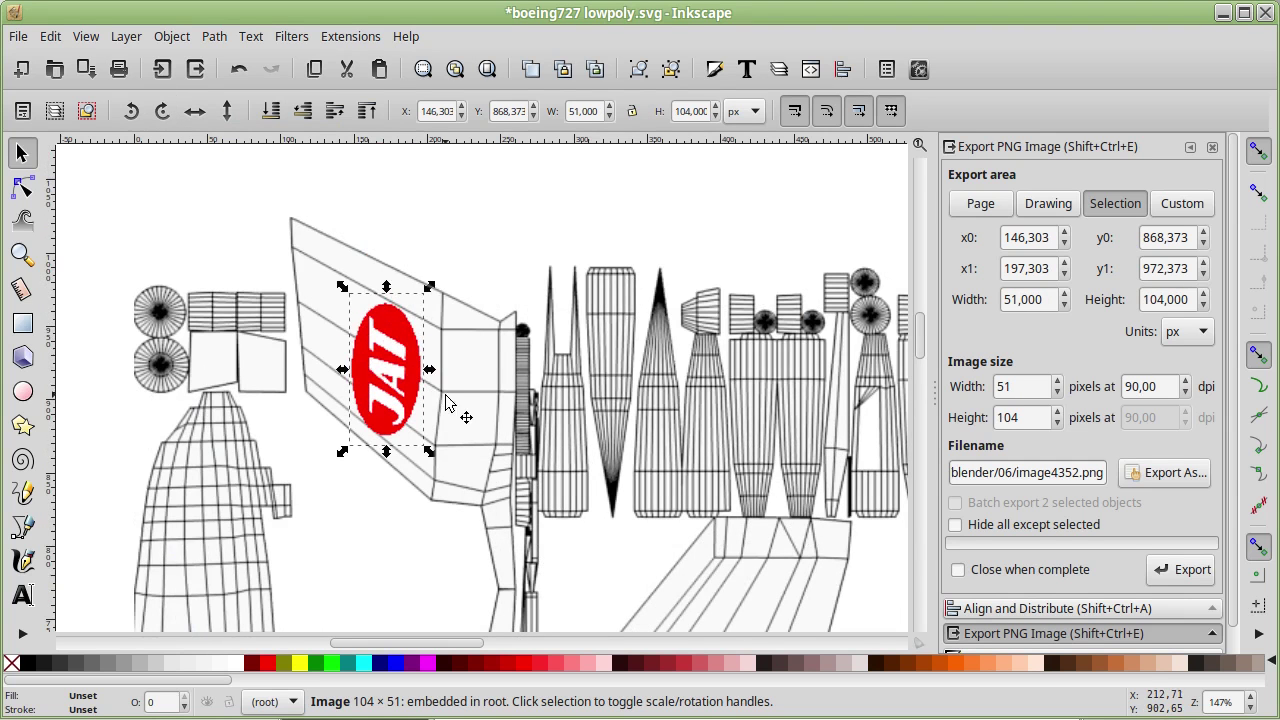
scroll(580, 496, "down", 5)
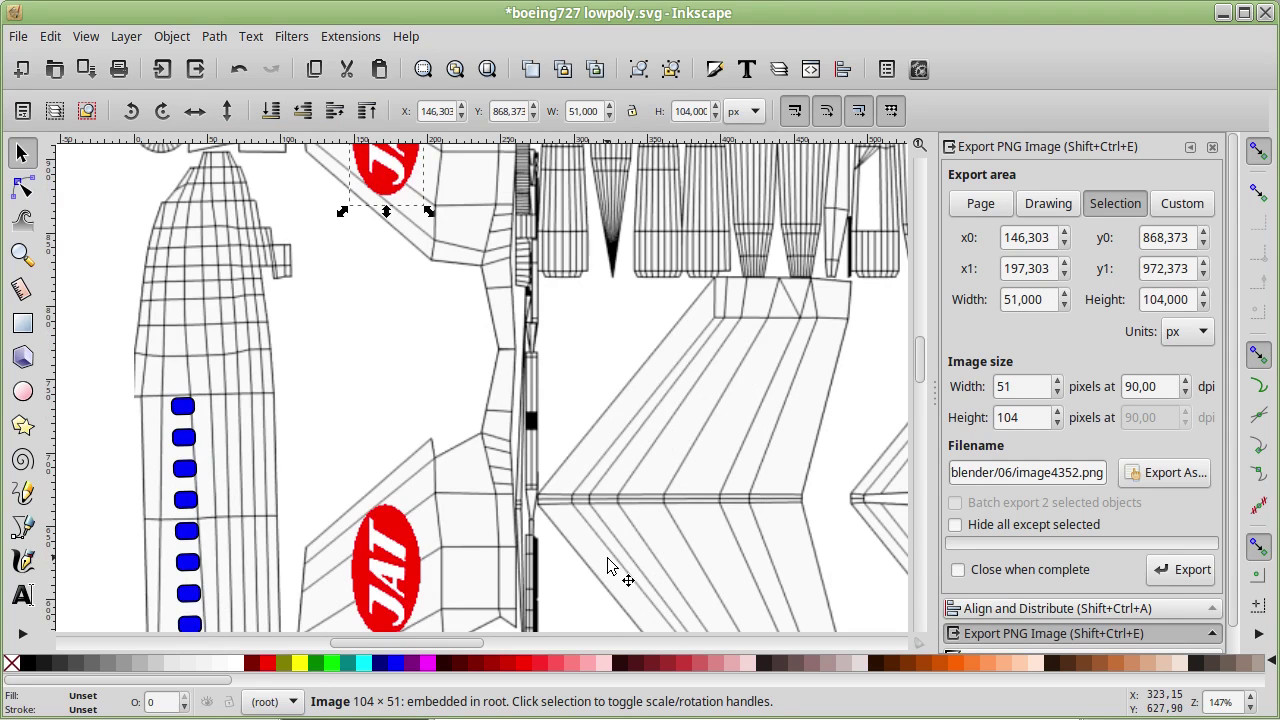
Step: Save the drawing and re-export the full page over boeing727 lowpoly.png, then return to Blender
left_click(85, 70)
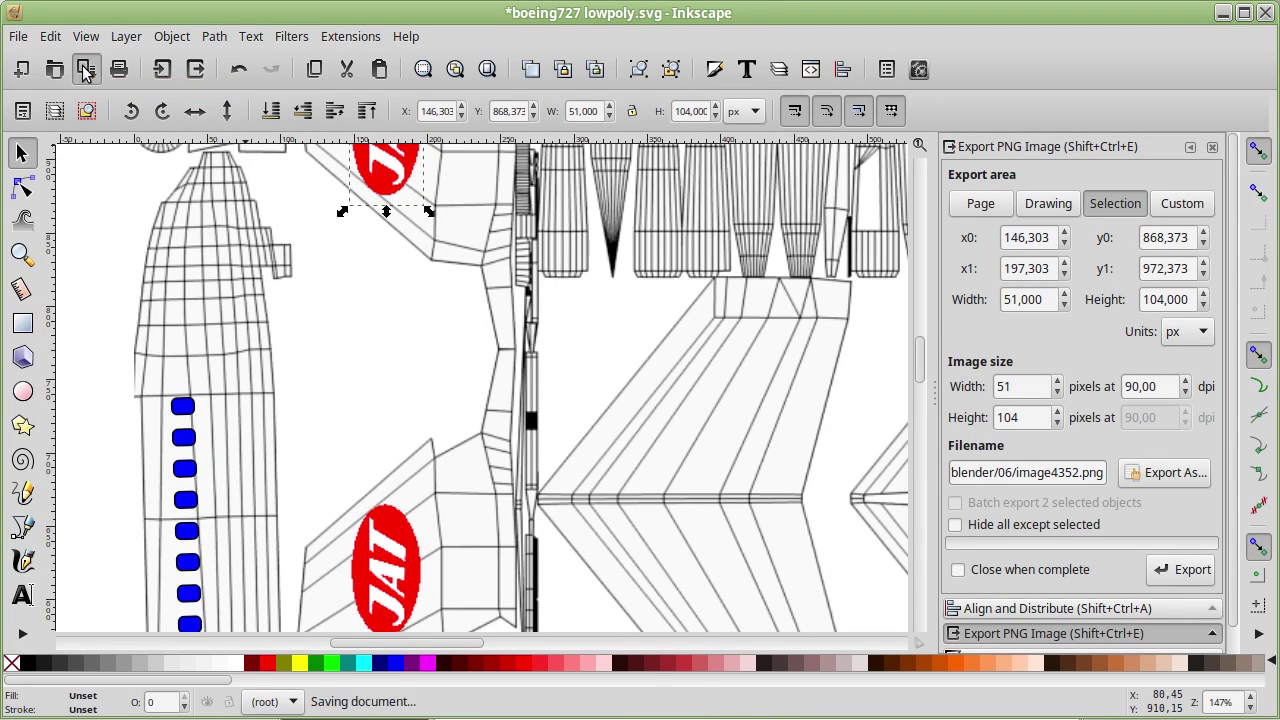
left_click(1193, 578)
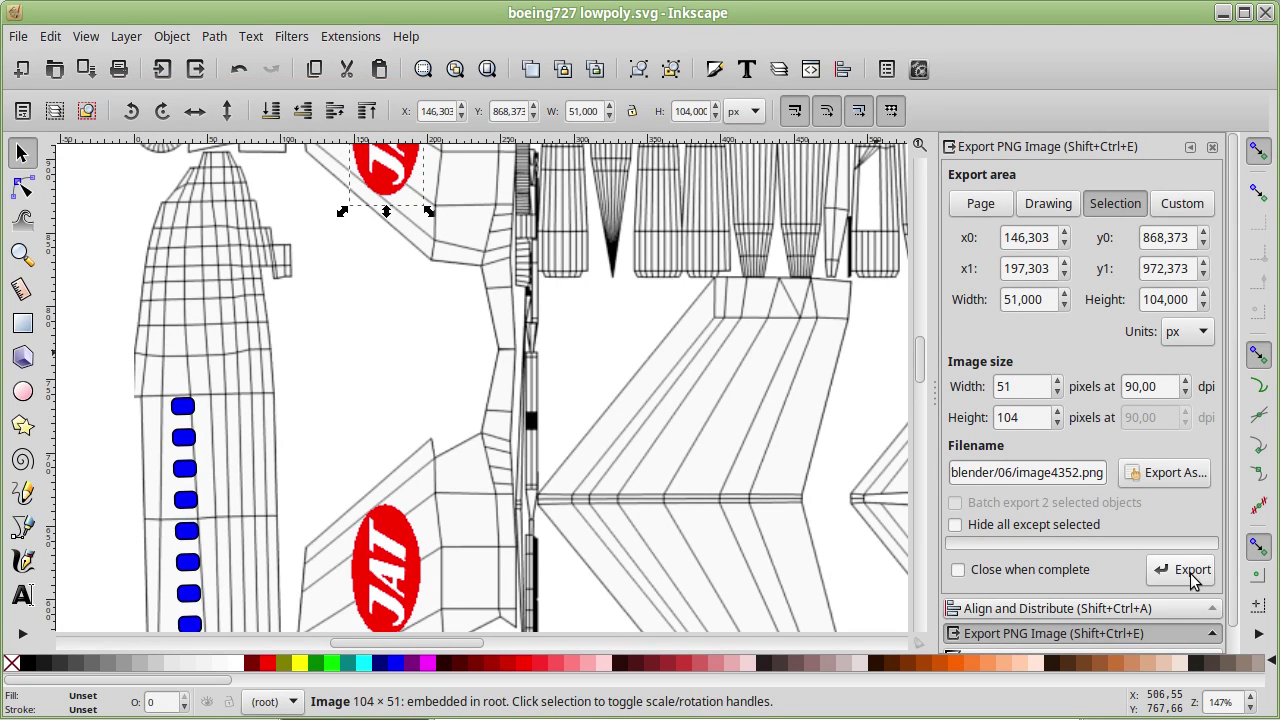
left_click(979, 206)
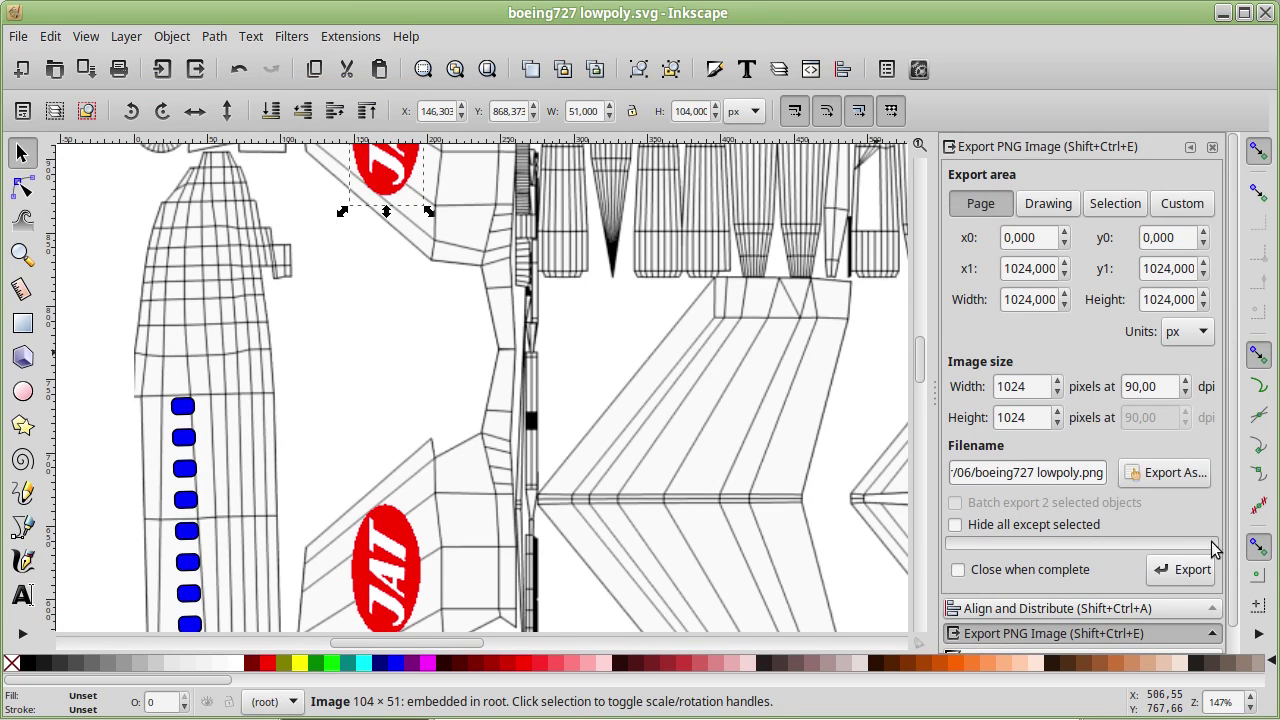
left_click(1188, 578)
left_click(790, 455)
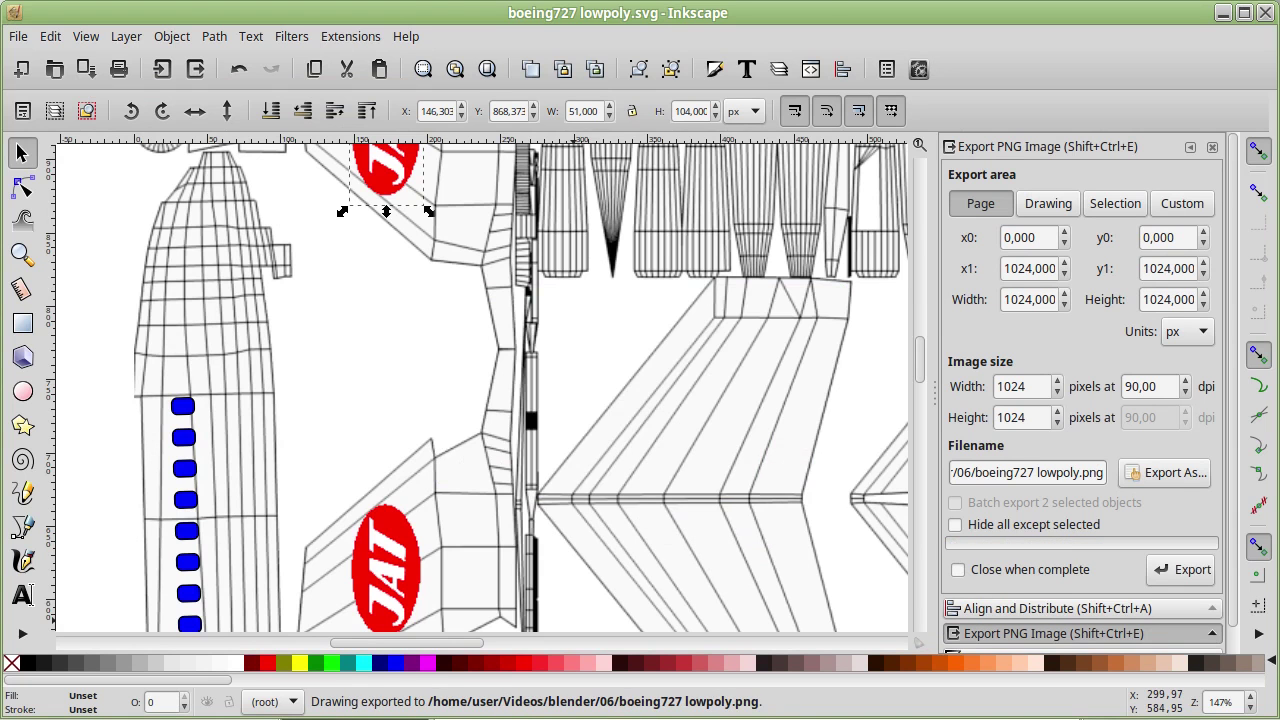
key("alt+Tab")
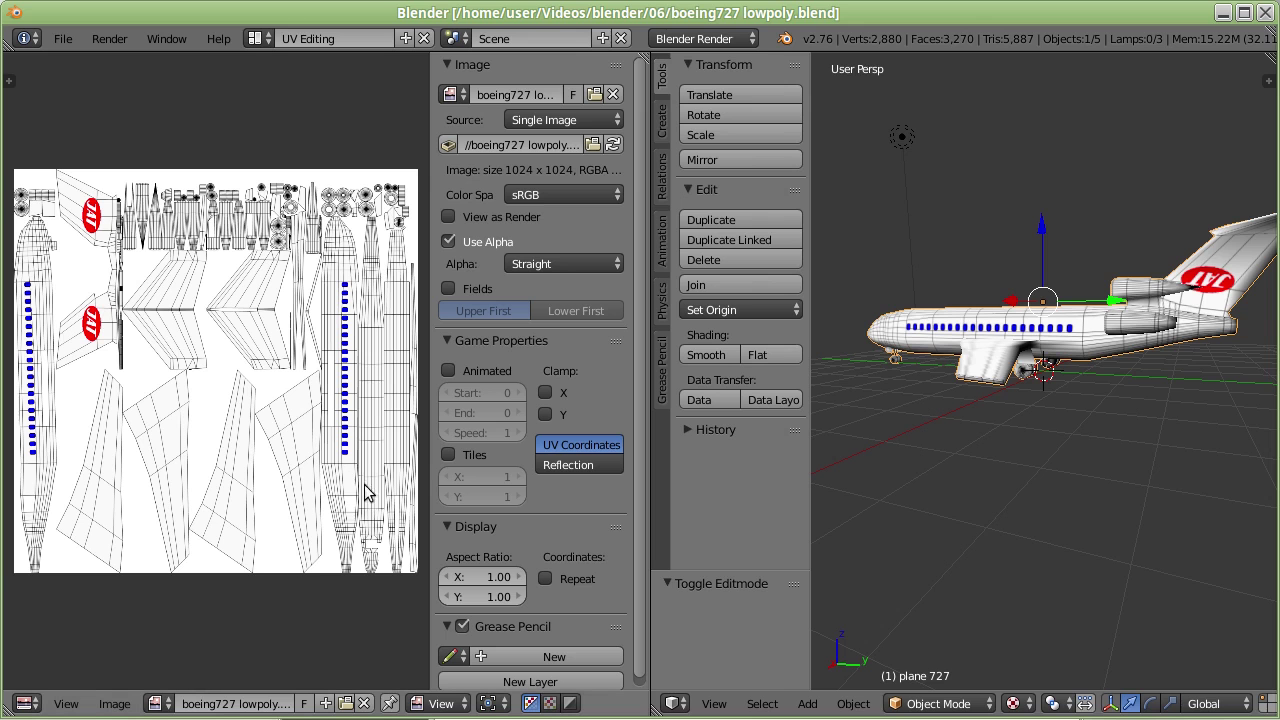
Step: Reload boeing727 lowpoly.png into the UV image editor and view the airplane side-on
left_click(345, 703)
left_click(316, 158)
left_click(1228, 92)
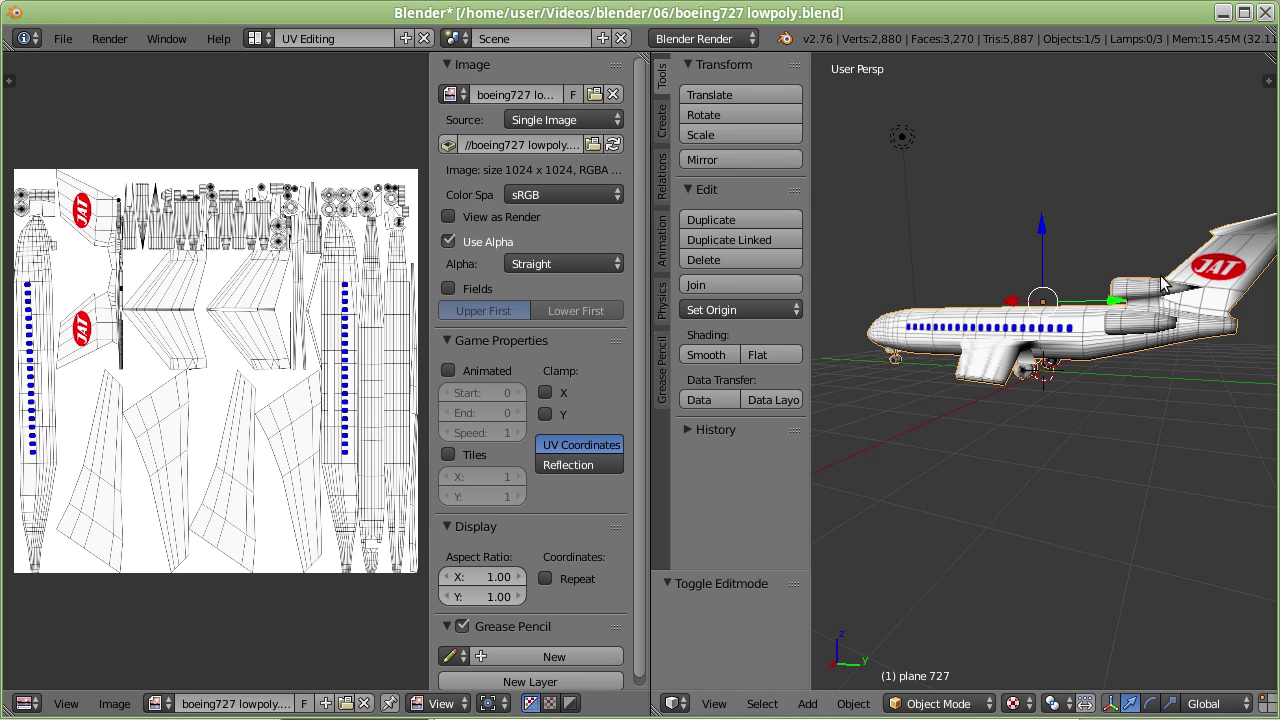
scroll(1238, 278, "up", 1)
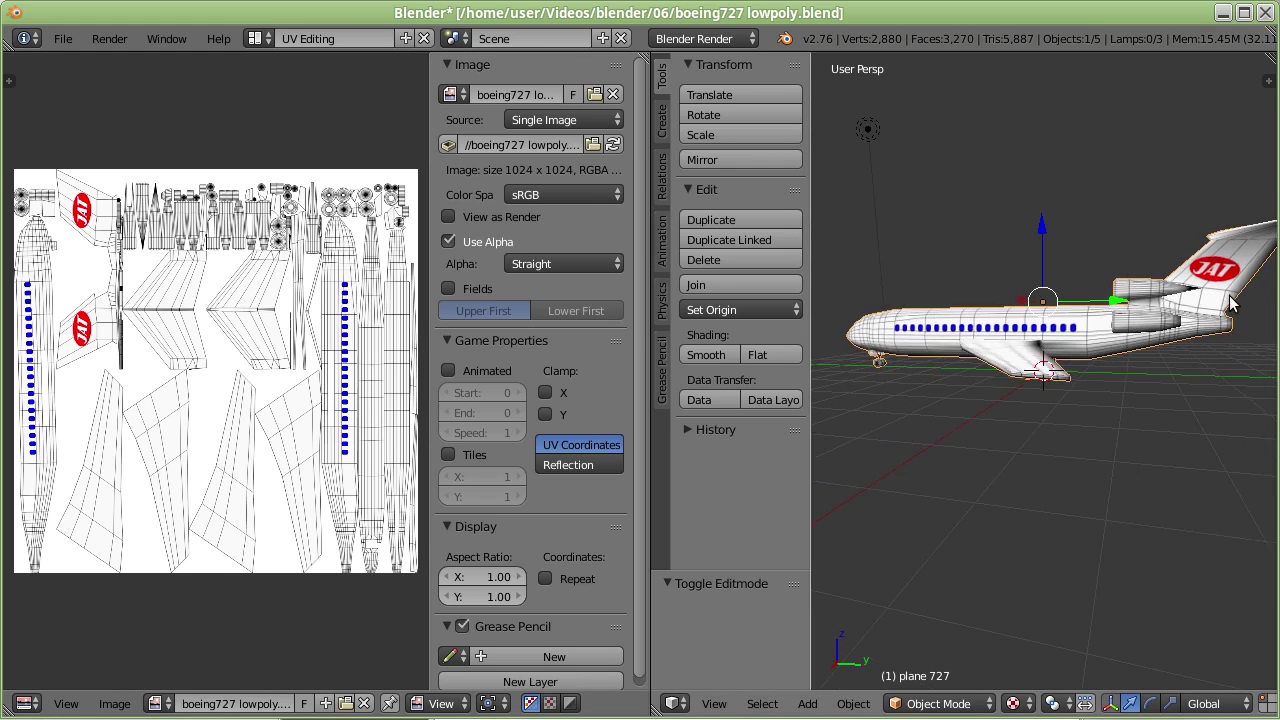
scroll(1238, 280, "up", 1)
scroll(1238, 280, "down", 1)
scroll(1238, 280, "down", 2)
scroll(1238, 280, "down", 1)
scroll(1143, 285, "down", 1)
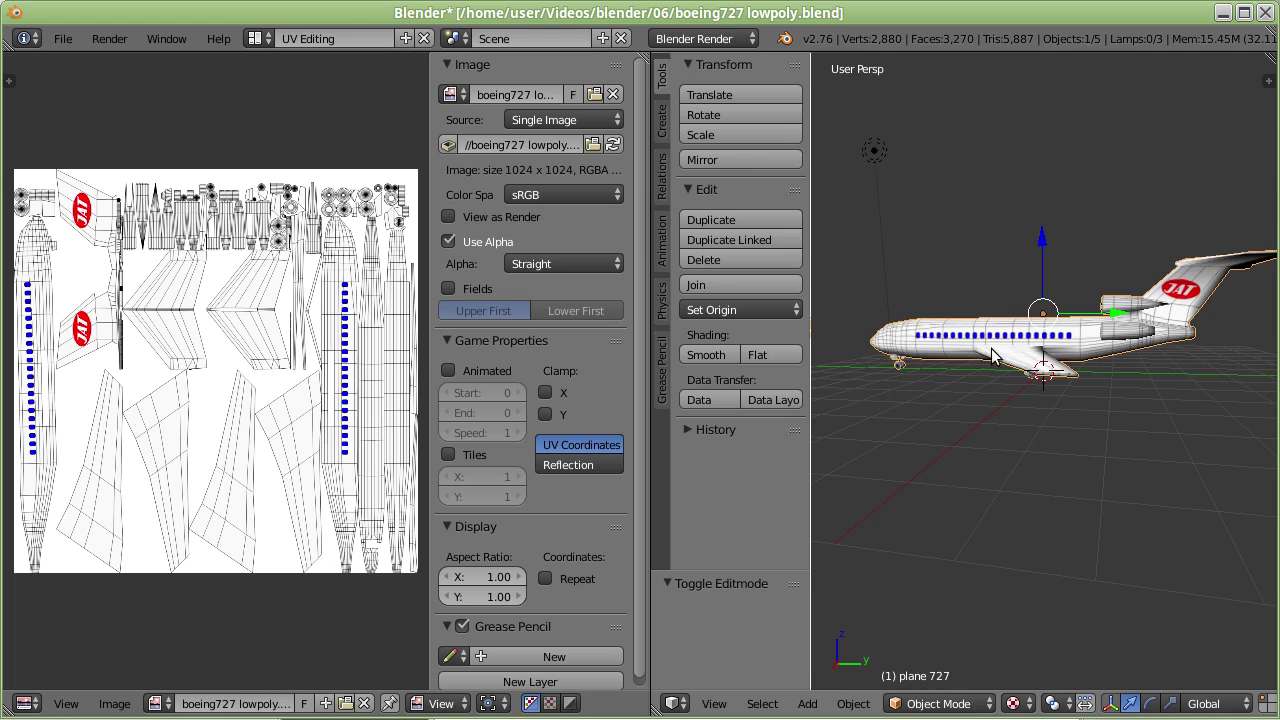
middle_click_drag(996, 356, 1050, 360)
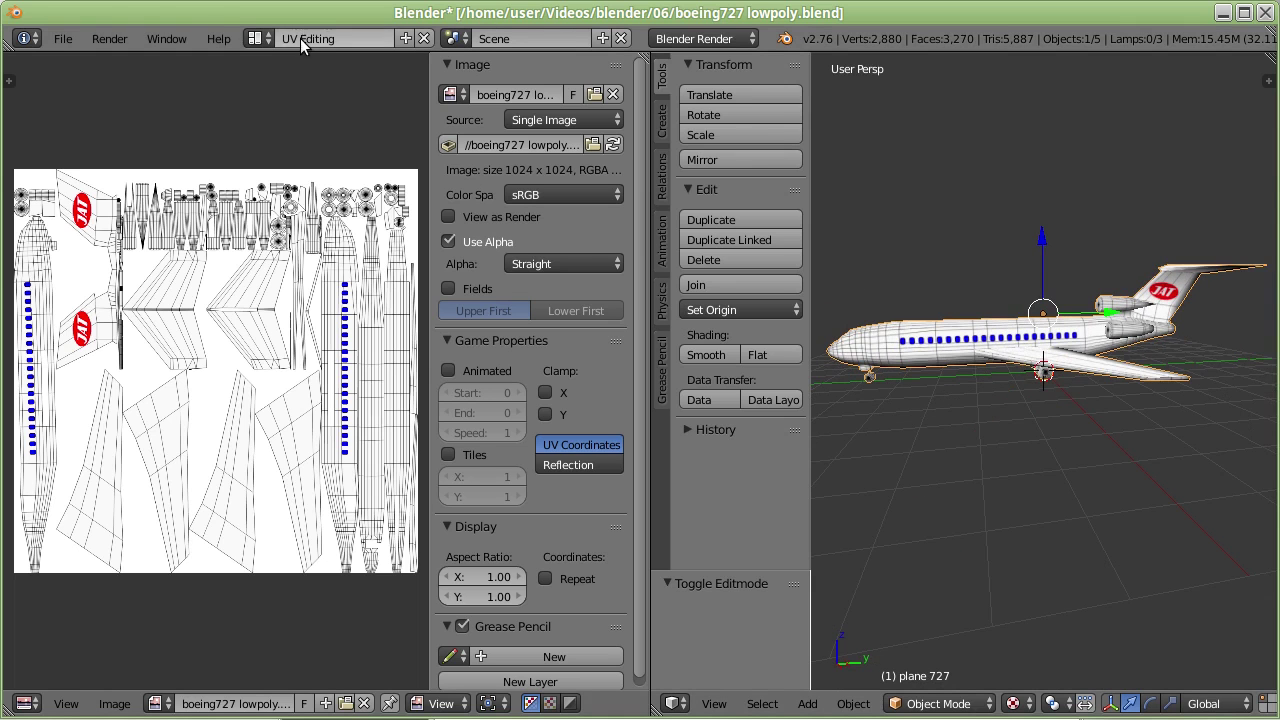
Step: Switch to the Default layout with Texture shading and add a new material to the 727
left_click(265, 38)
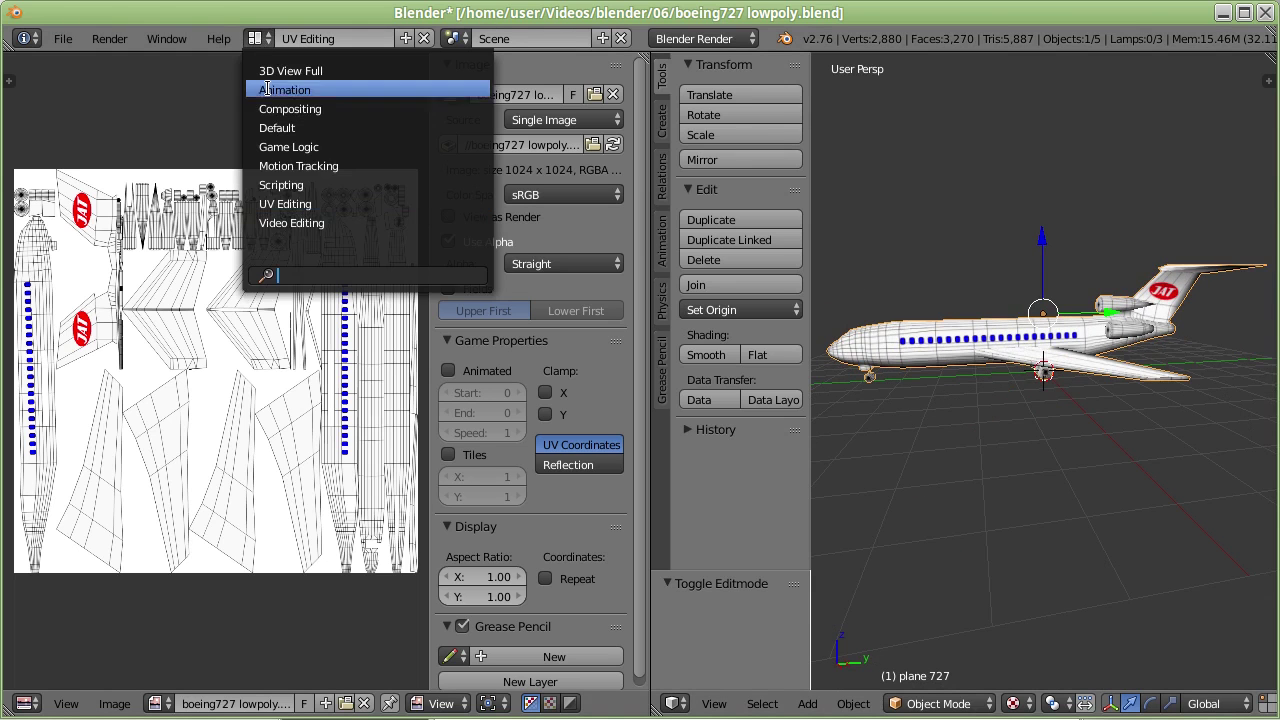
left_click(269, 131)
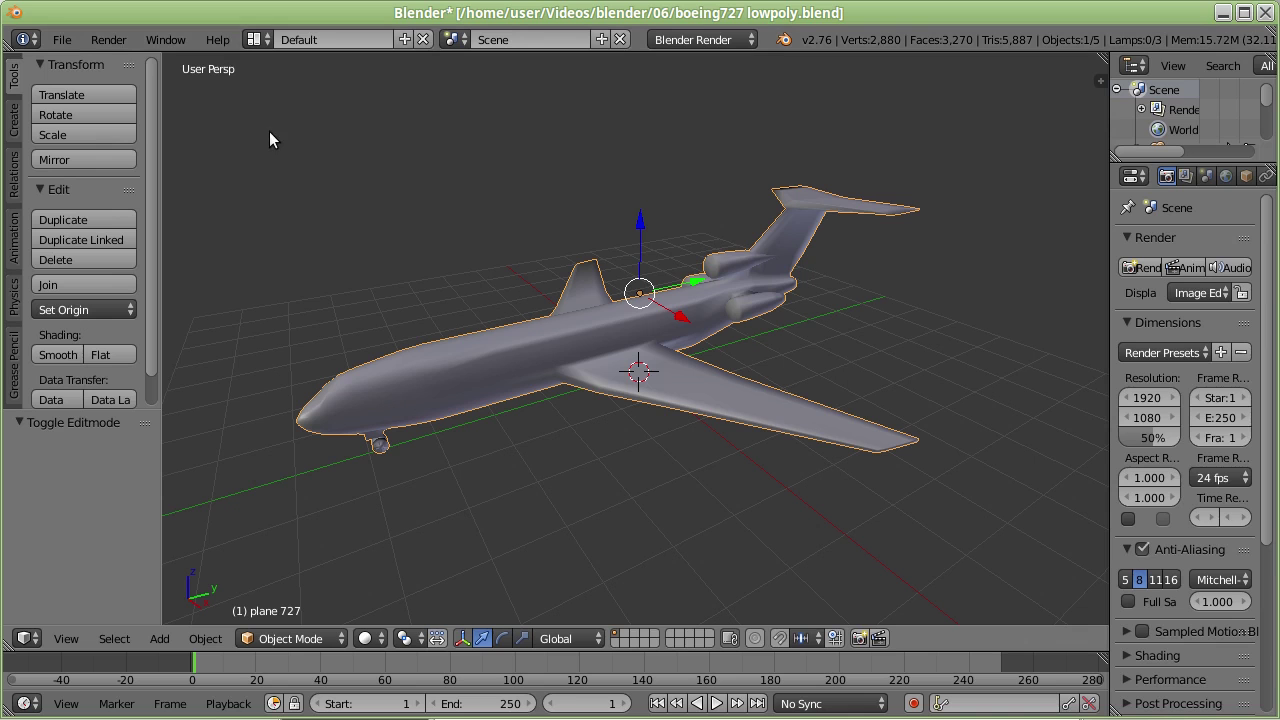
left_click(365, 638)
left_click(398, 545)
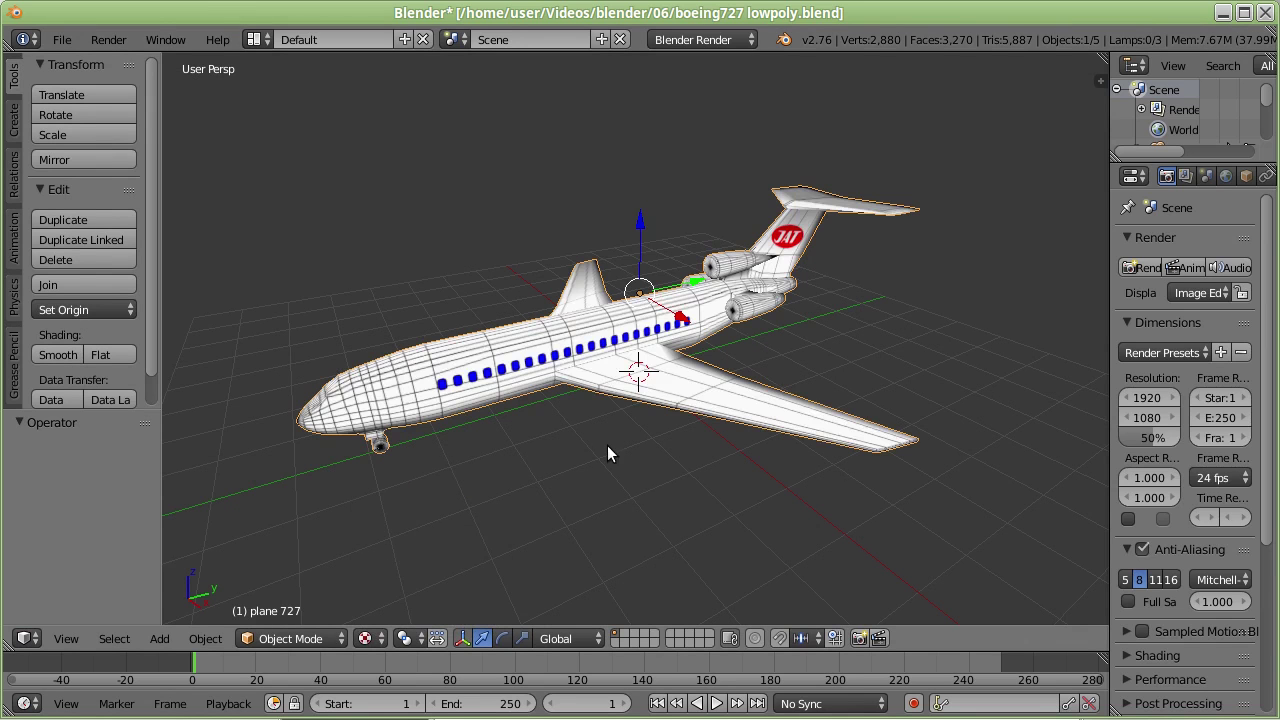
left_click(1032, 302)
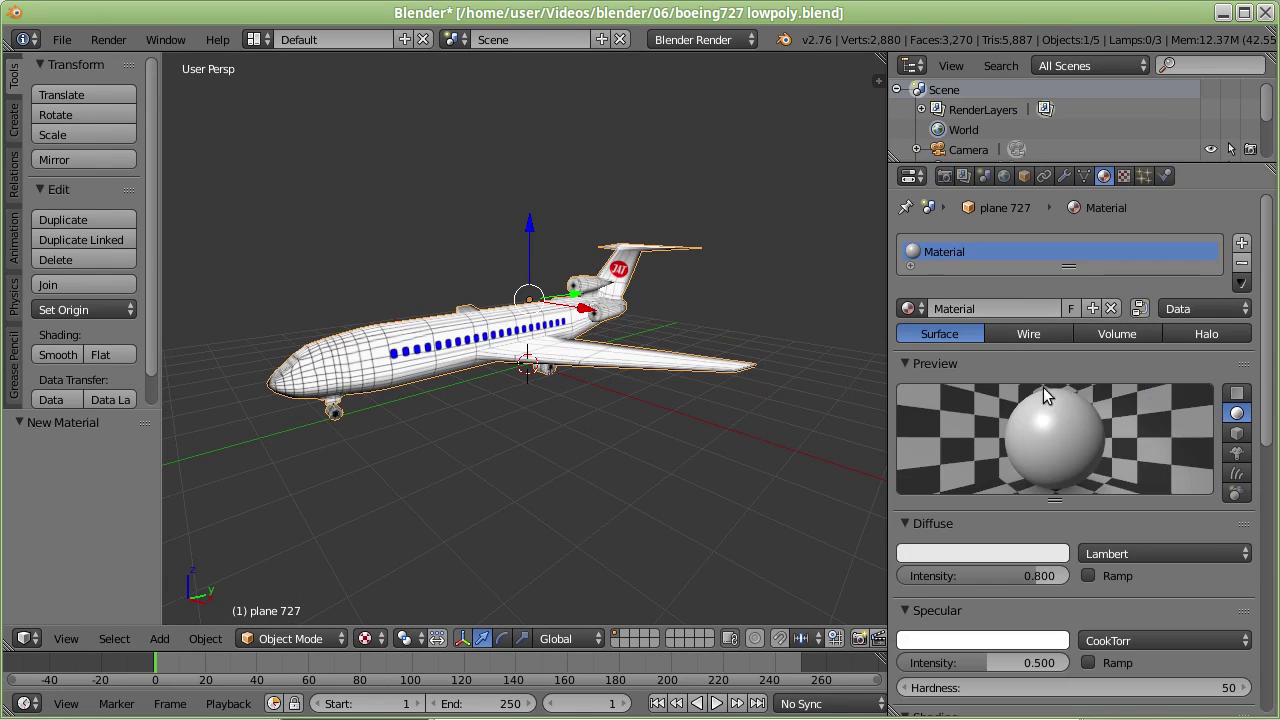
Step: Create a new texture in the material's first slot using the boeing727 lowpoly.png image
left_click(1123, 176)
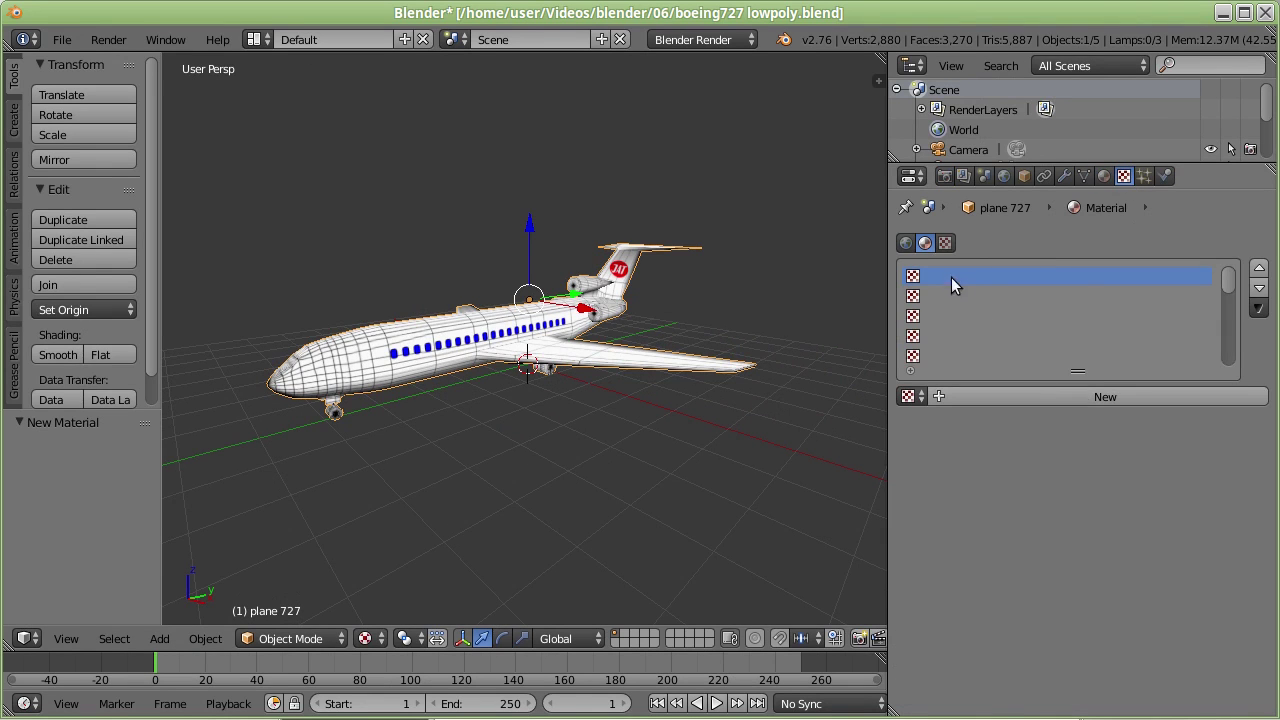
left_click(1067, 397)
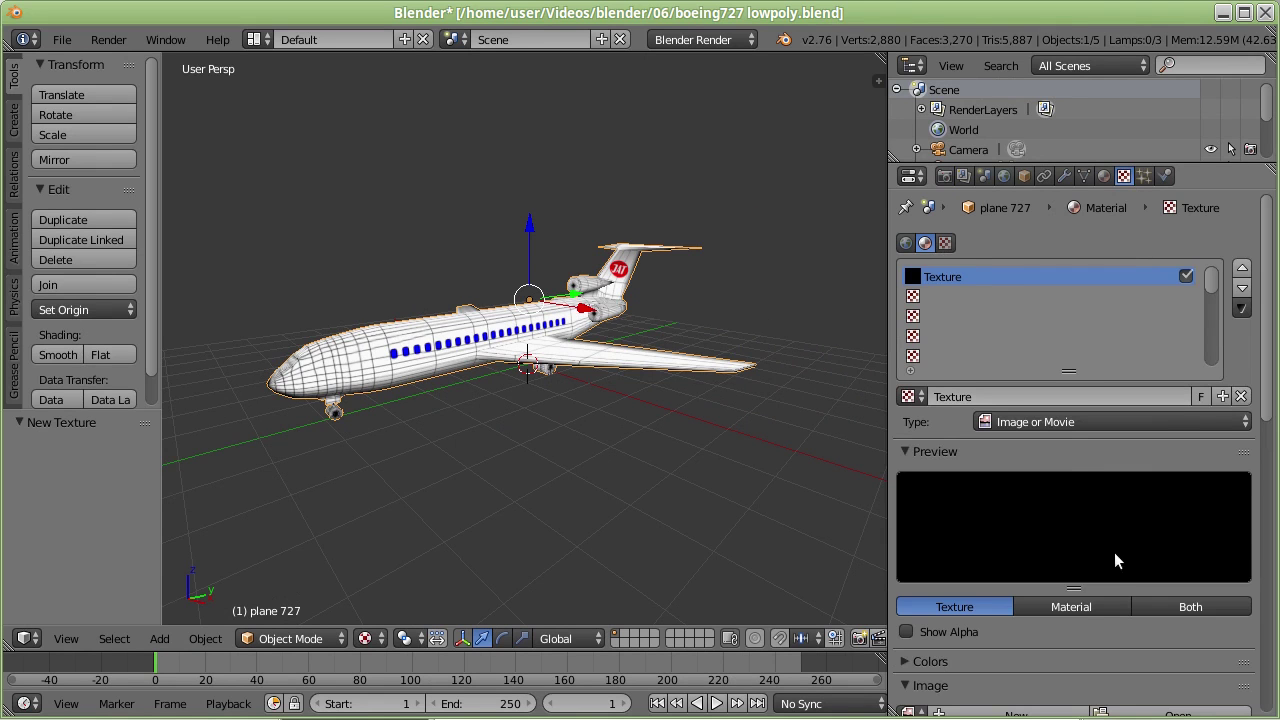
scroll(1114, 552, "down", 3)
left_click(909, 595)
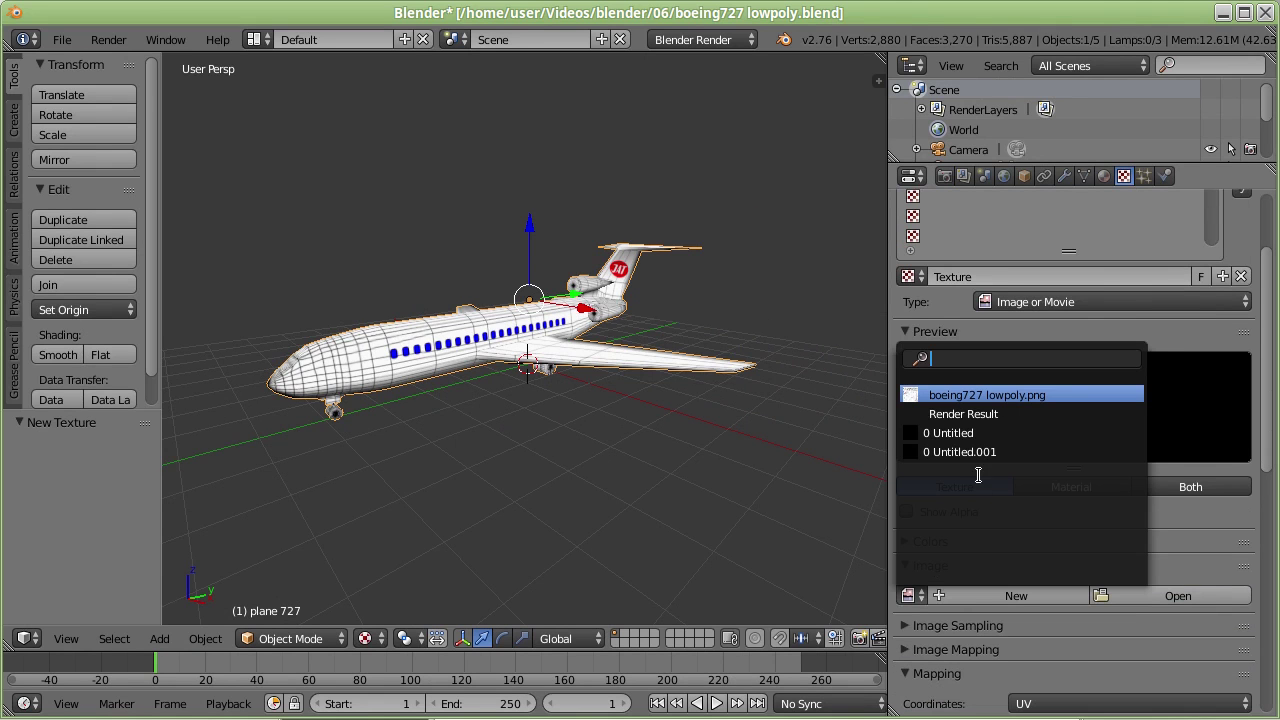
left_click(1032, 395)
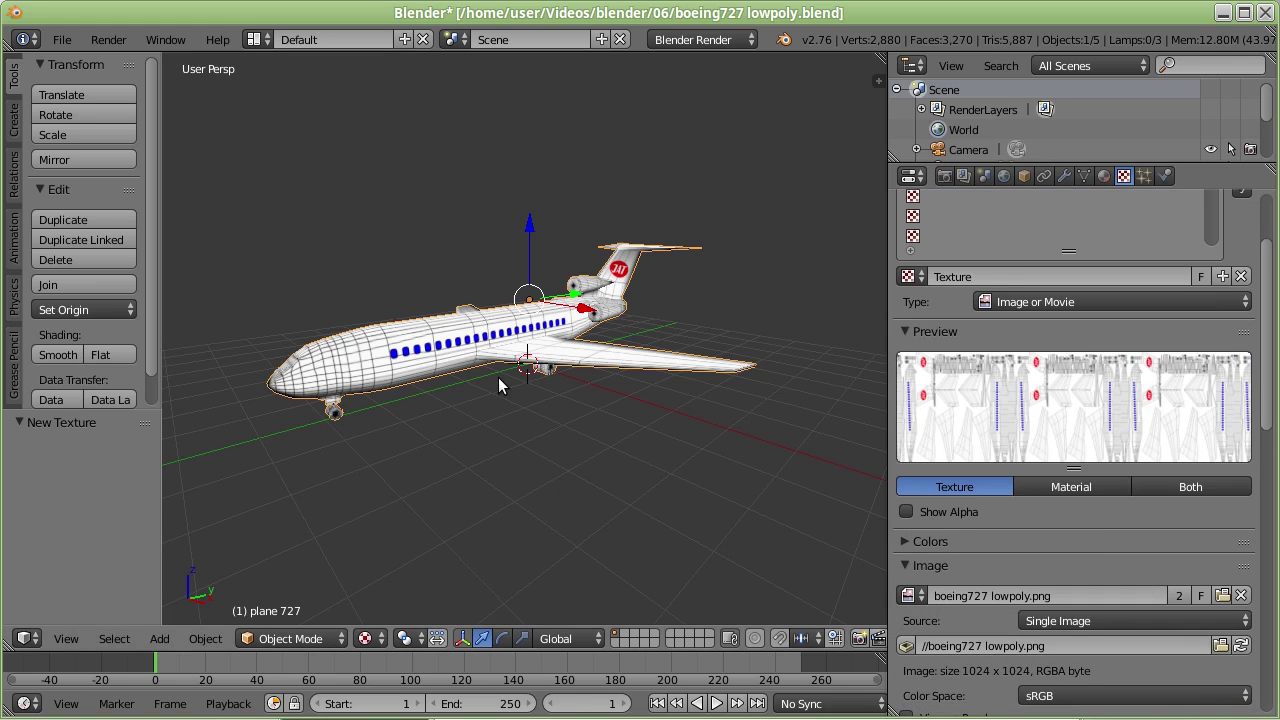
Step: Render the textured 727 with F12 and look over the result
key("F12")
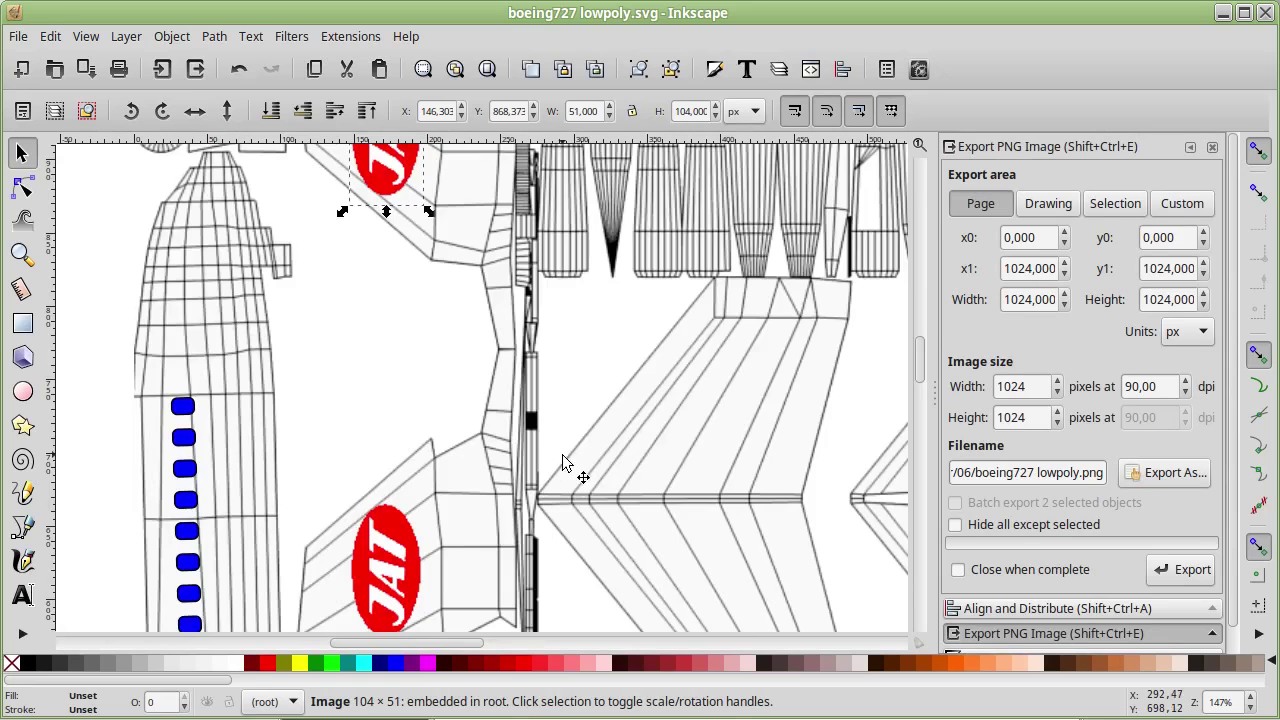
scroll(563, 455, "down", 6)
scroll(563, 440, "up", 5)
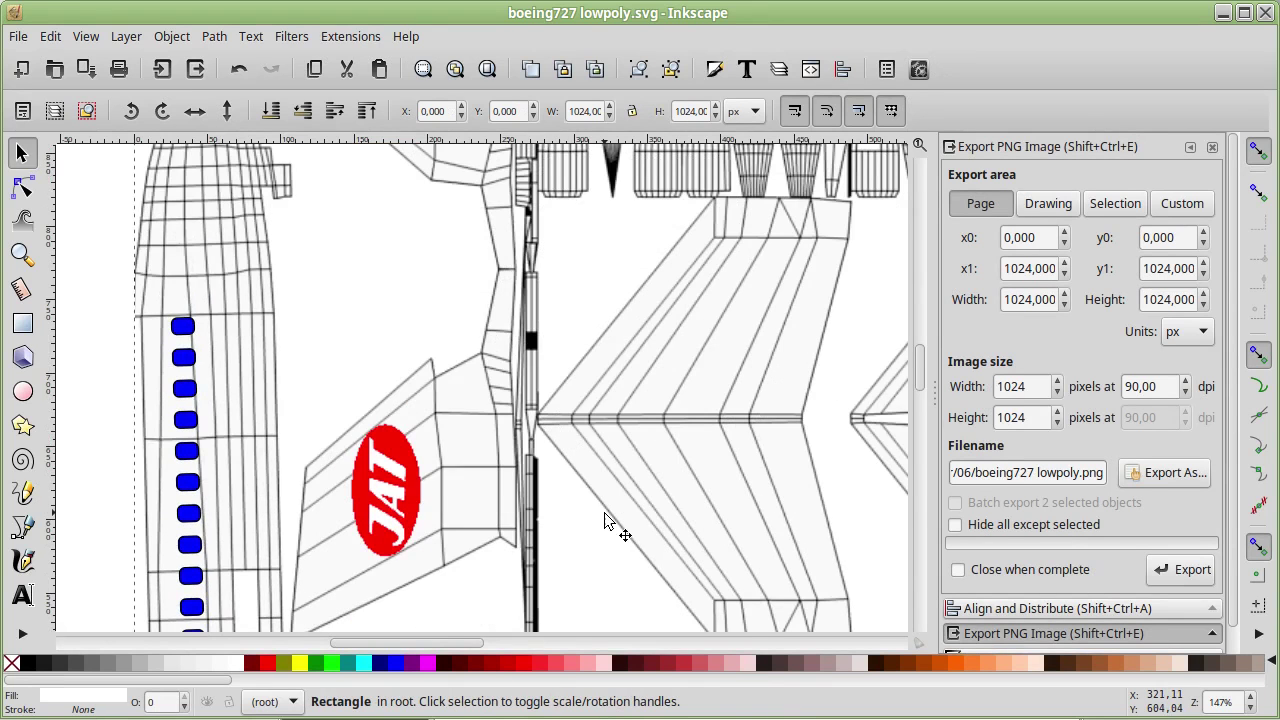
scroll(608, 512, "down", 3, "ctrl")
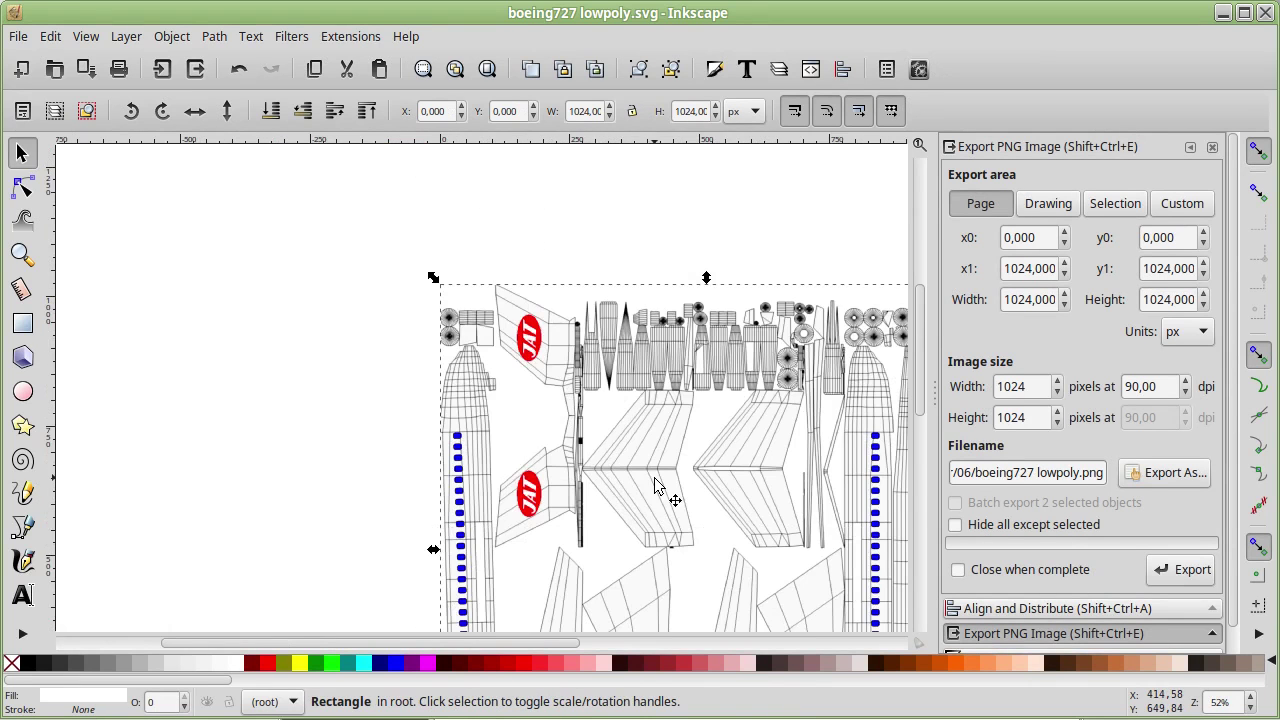
scroll(620, 450, "down", 2)
scroll(620, 450, "right", 5, "shift")
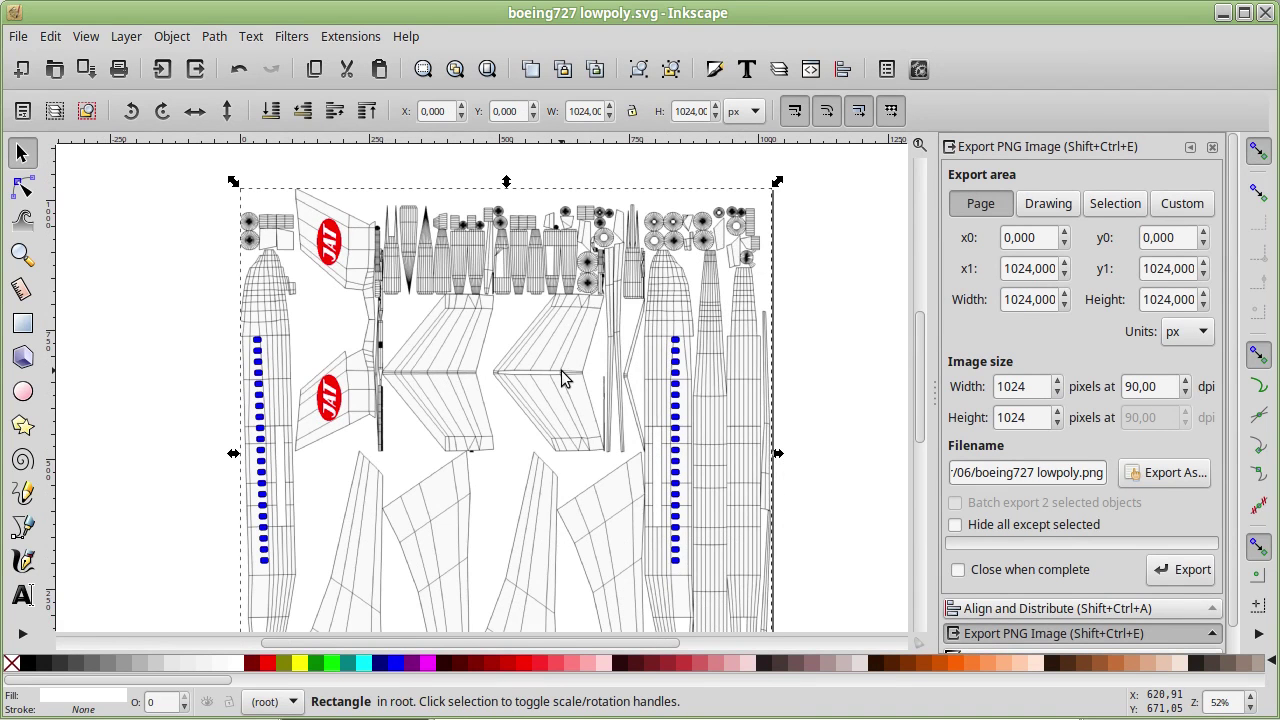
Step: Hide the wireframe layer in Inkscape, save, and re-export over boeing727 lowpoly.png
key("Page_Up")
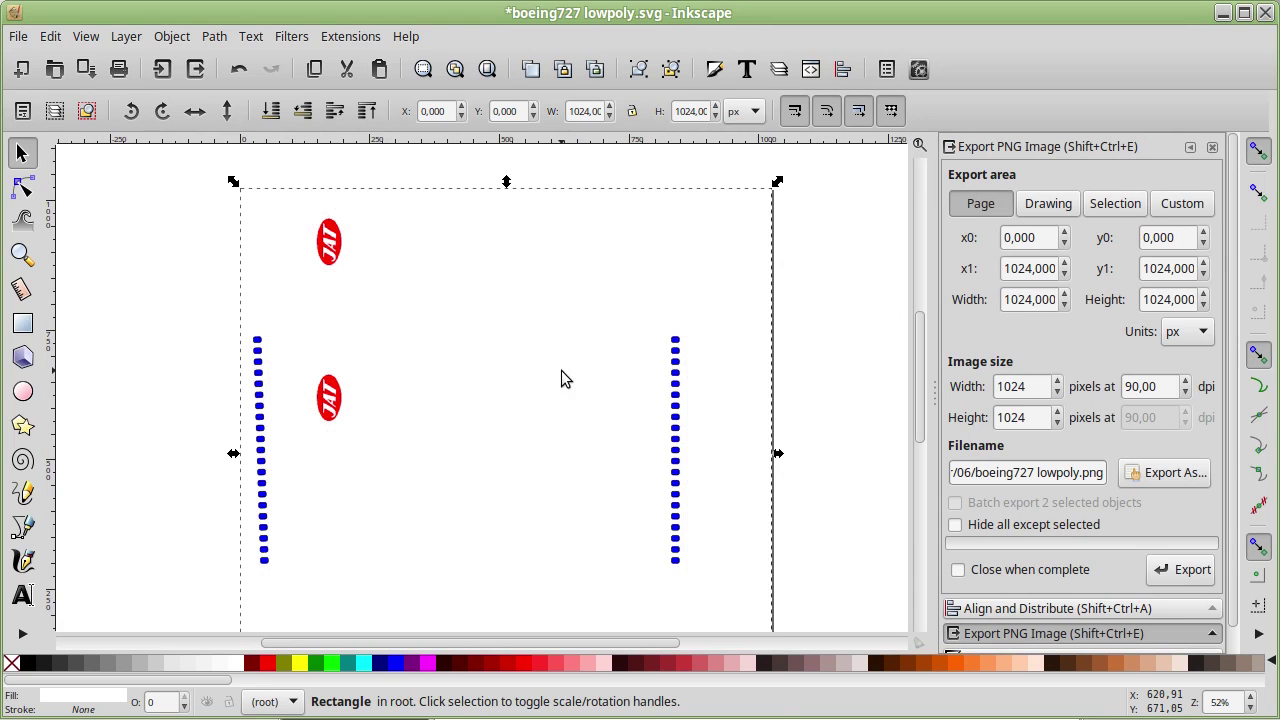
left_click(85, 69)
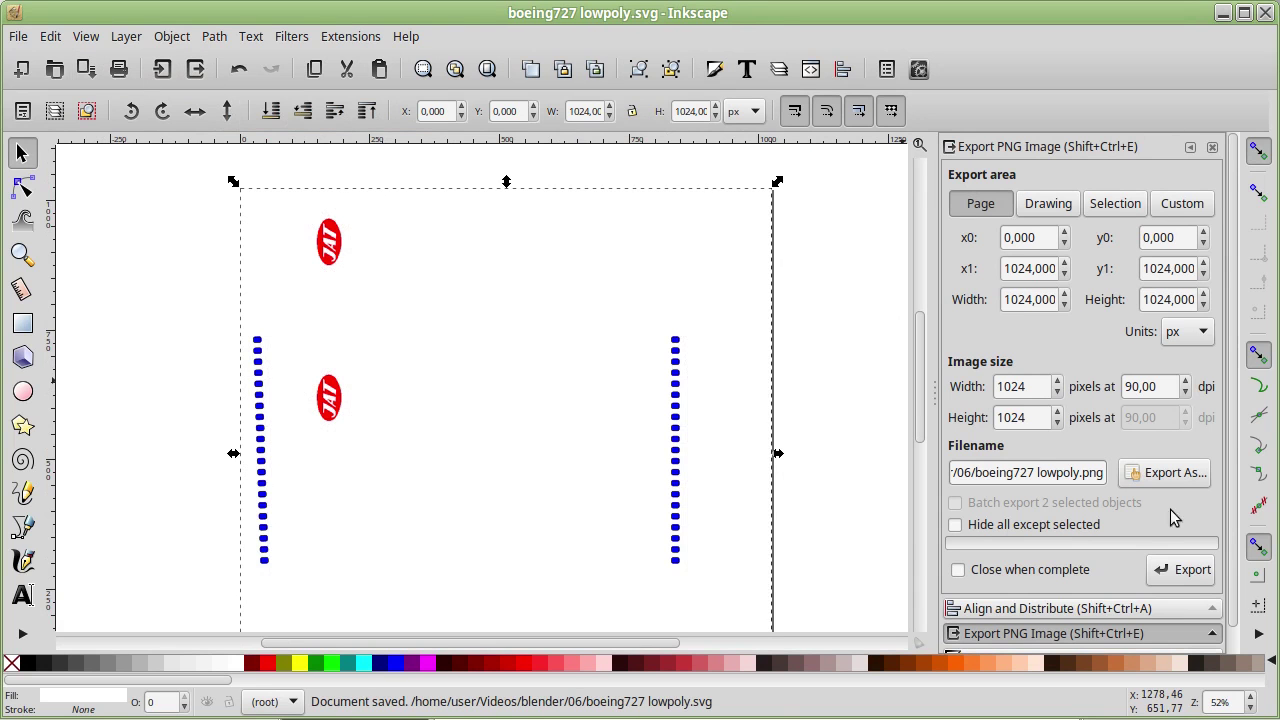
left_click(1185, 569)
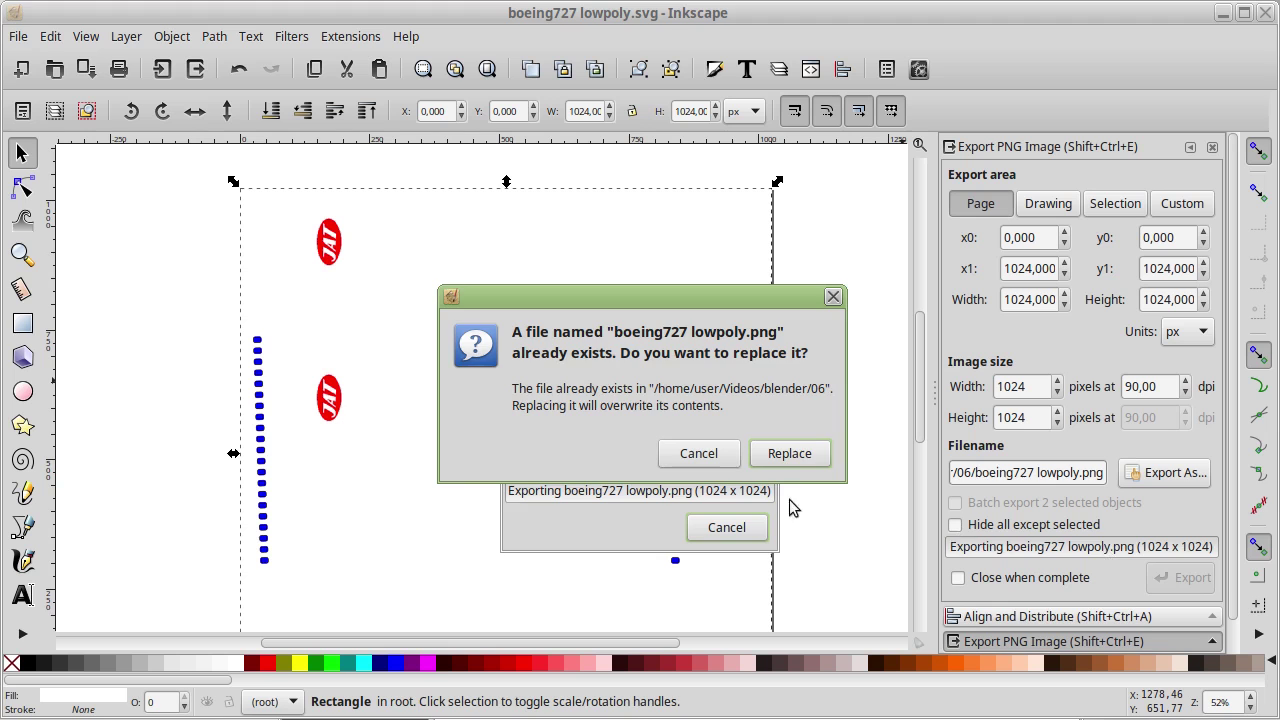
left_click(795, 463)
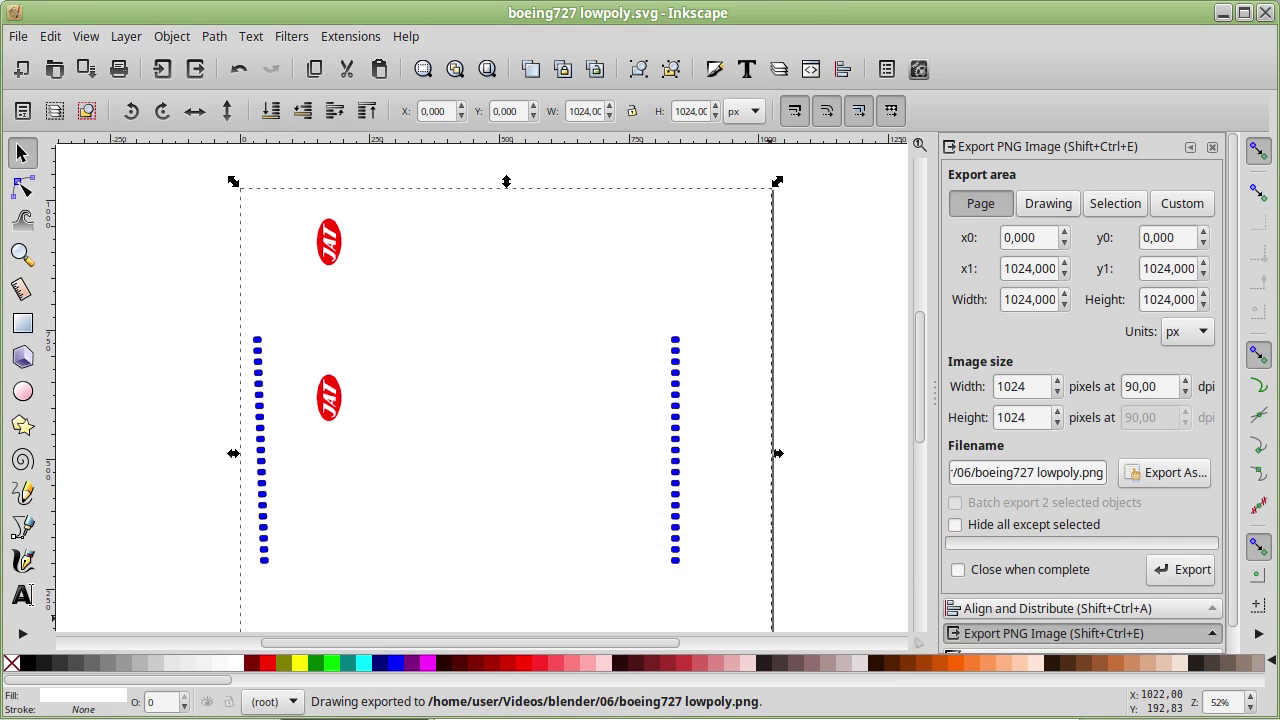
key("alt+Tab")
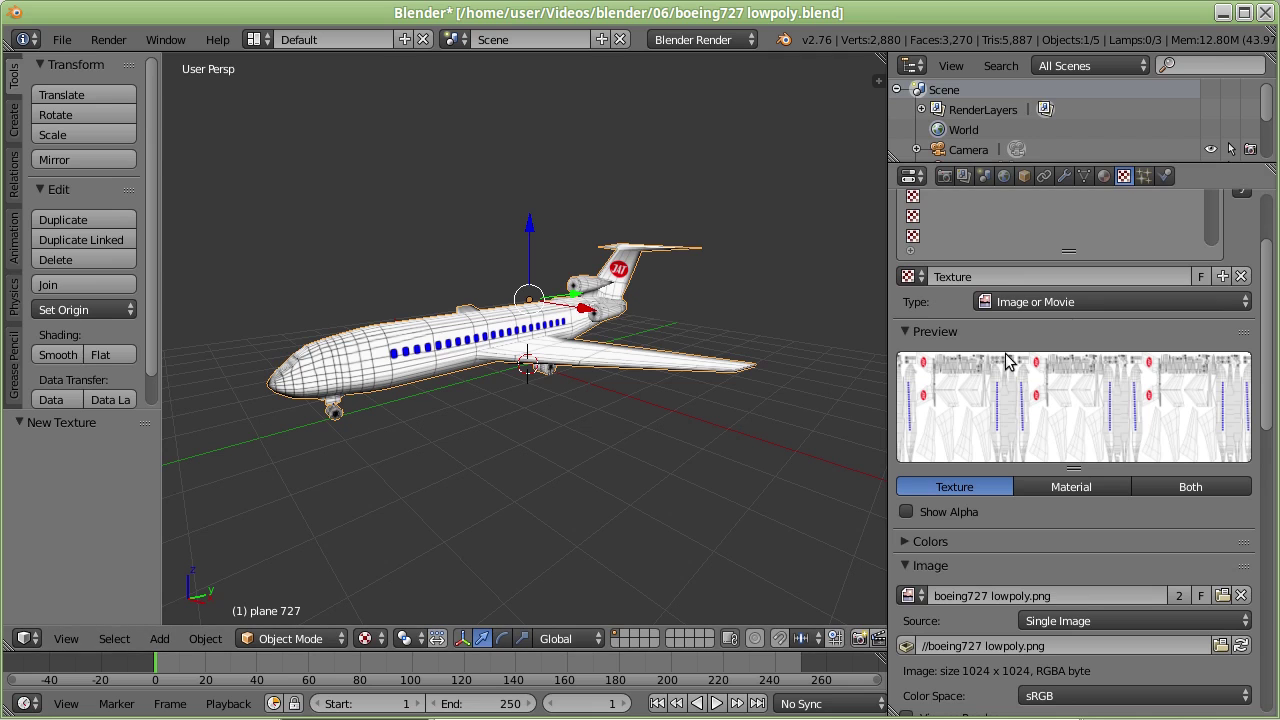
Step: Reload the updated image, render the white 727 with blue windows, and return to the 3D view
left_click(1241, 647)
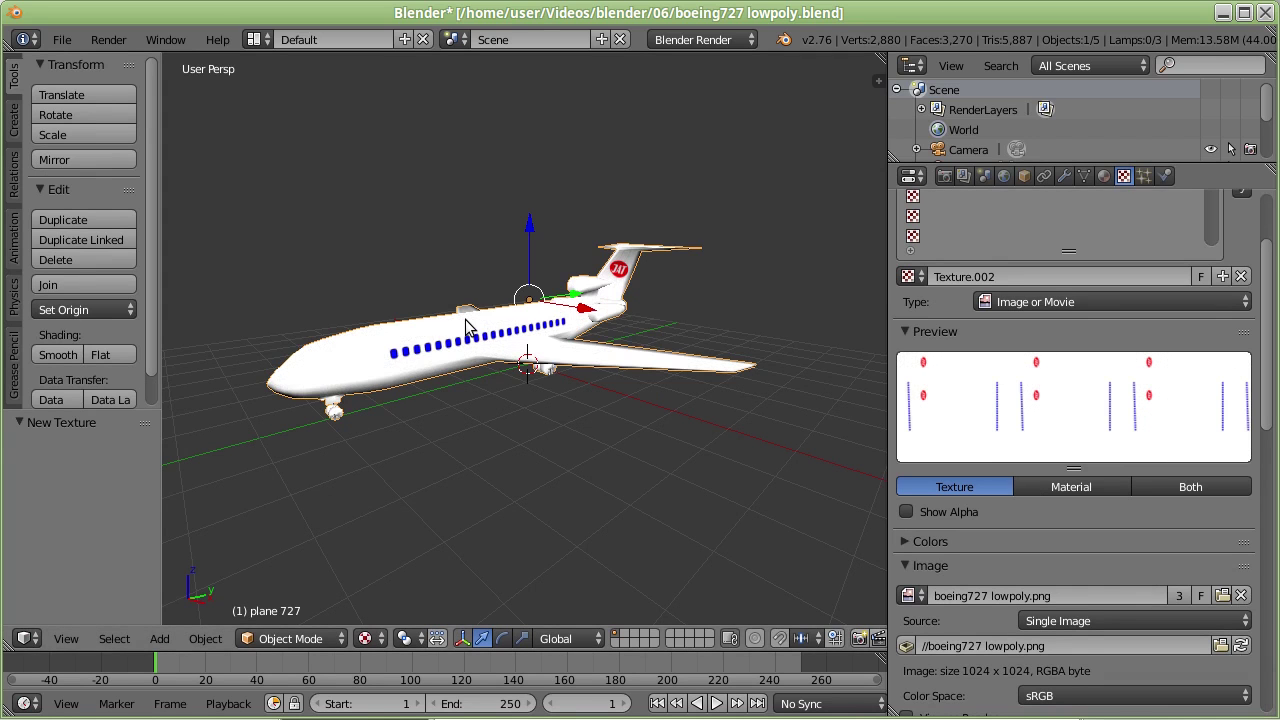
key("F12")
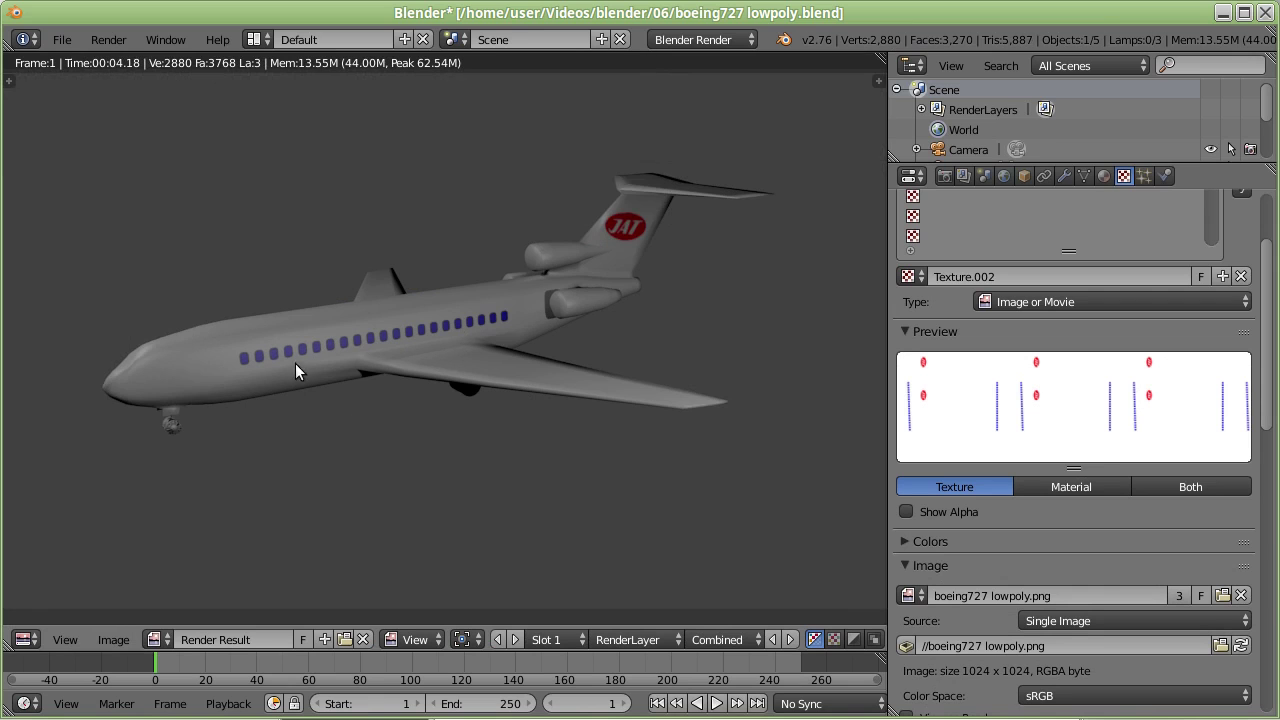
mouse_move(323, 345)
middle_mouse_down()
mouse_move(372, 352)
mouse_move(361, 348)
middle_mouse_up()
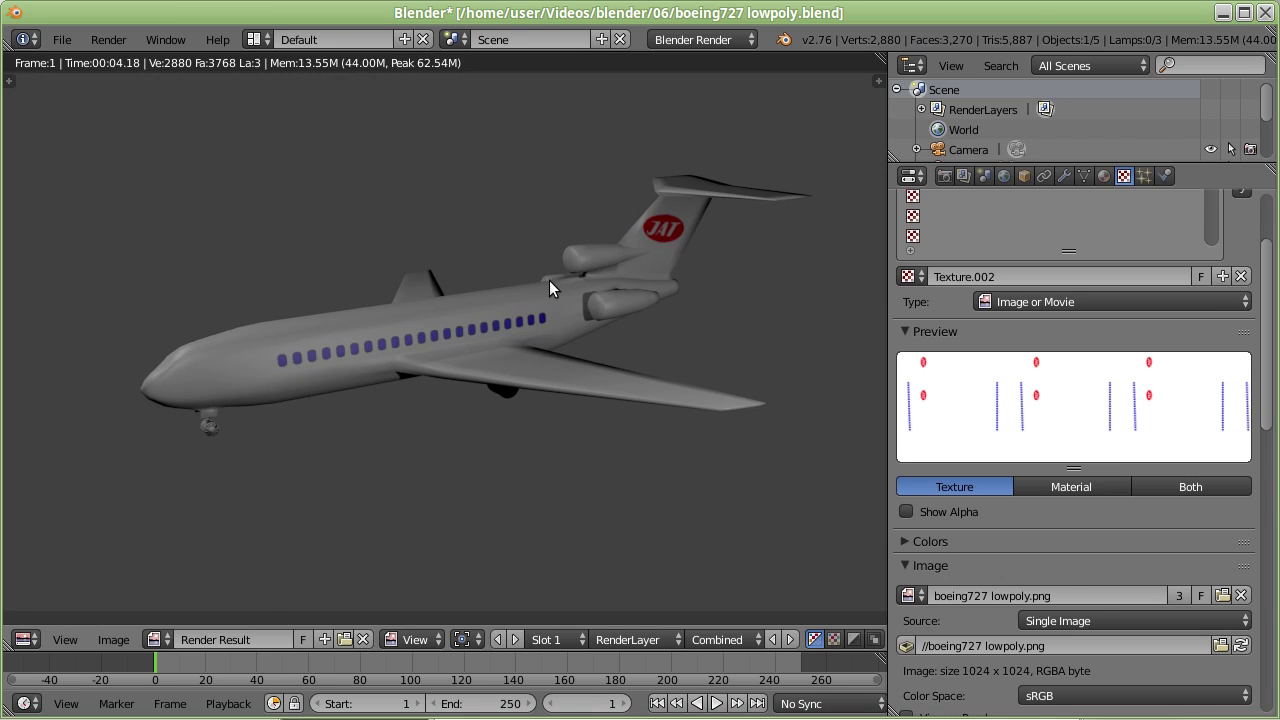
key("Escape")
mouse_move(619, 390)
middle_mouse_down()
mouse_move(347, 419)
mouse_move(406, 466)
mouse_move(593, 471)
middle_mouse_up()
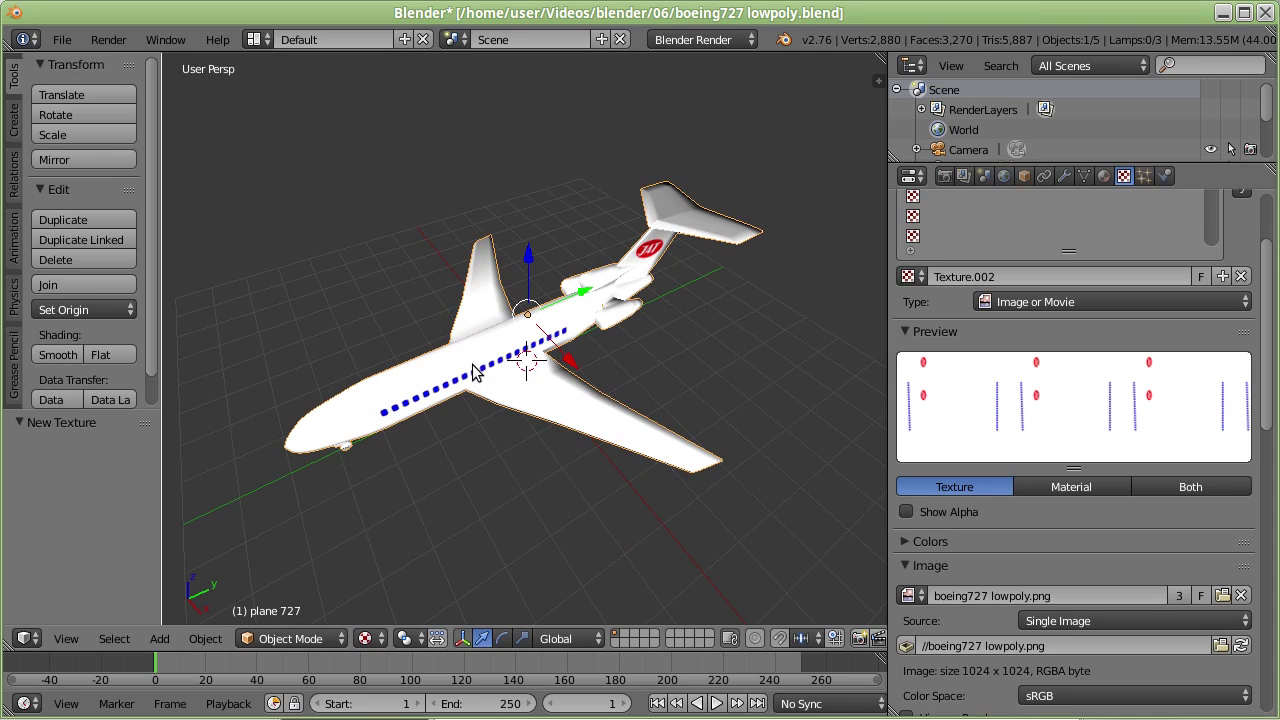
Step: Put the airplane into Edit Mode with Solid viewport shading
middle_click_drag(443, 404, 418, 342)
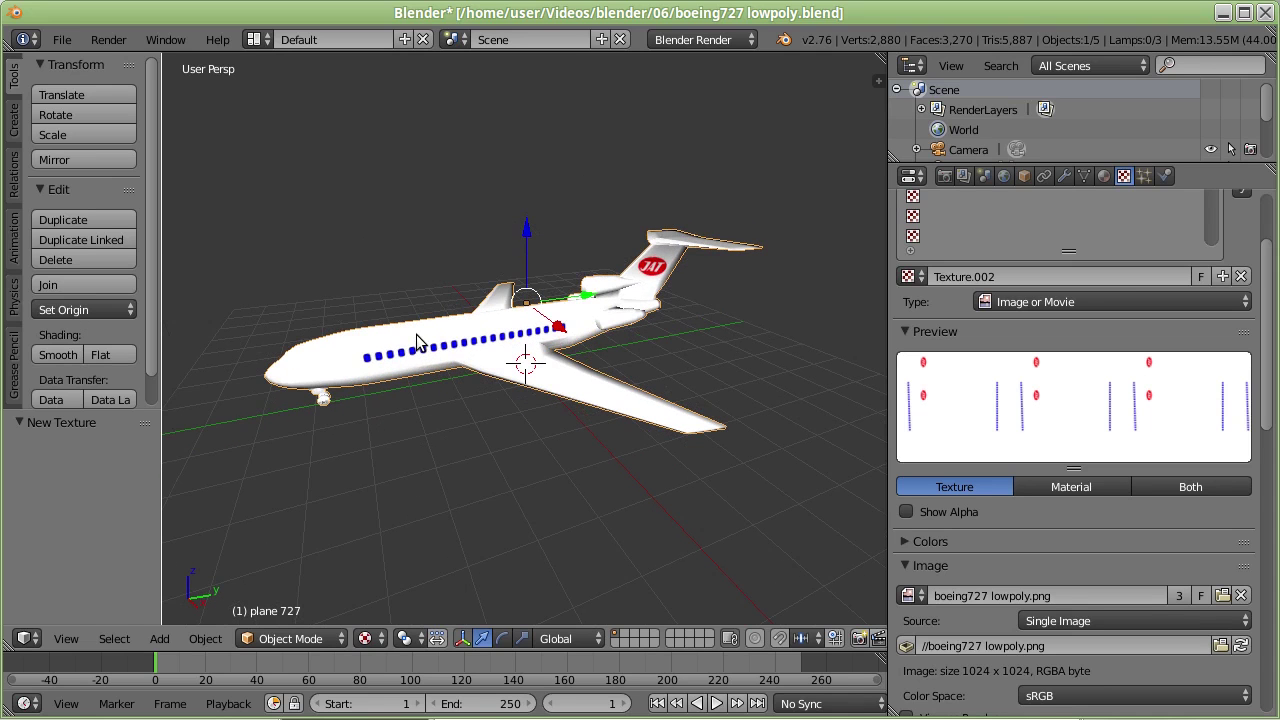
left_click(288, 639)
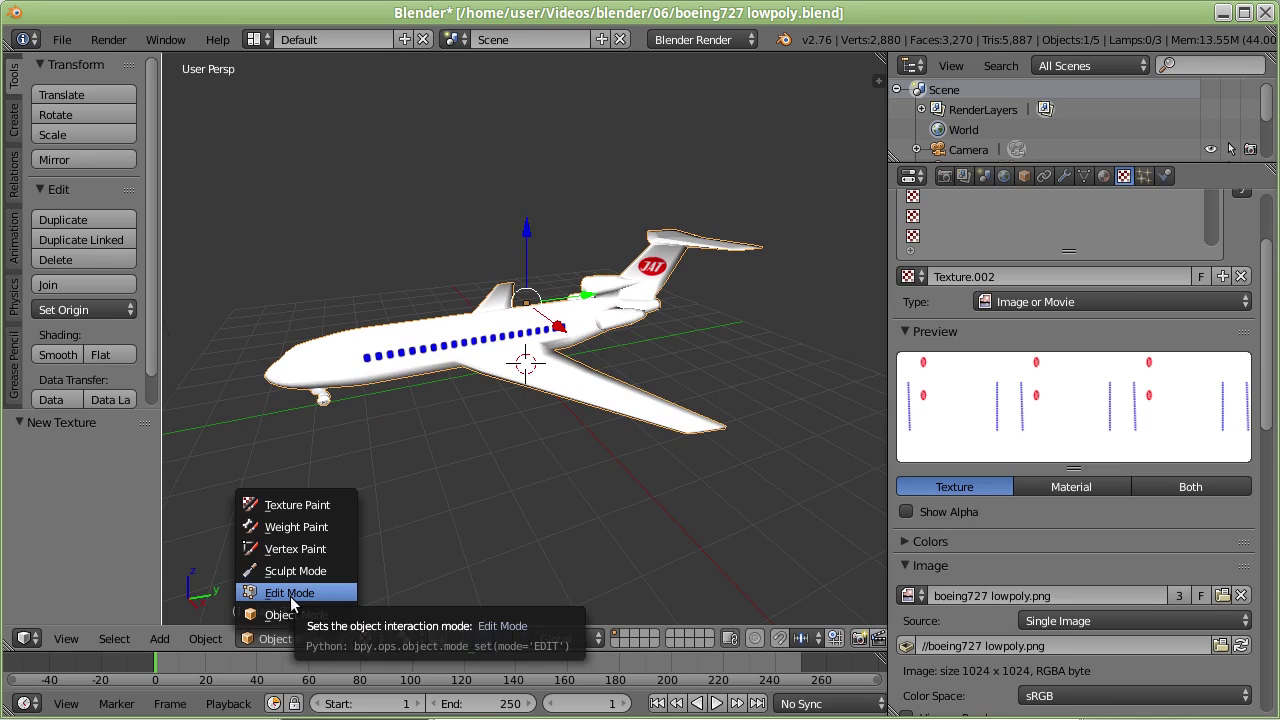
left_click(288, 593)
middle_click_drag(365, 420, 420, 429)
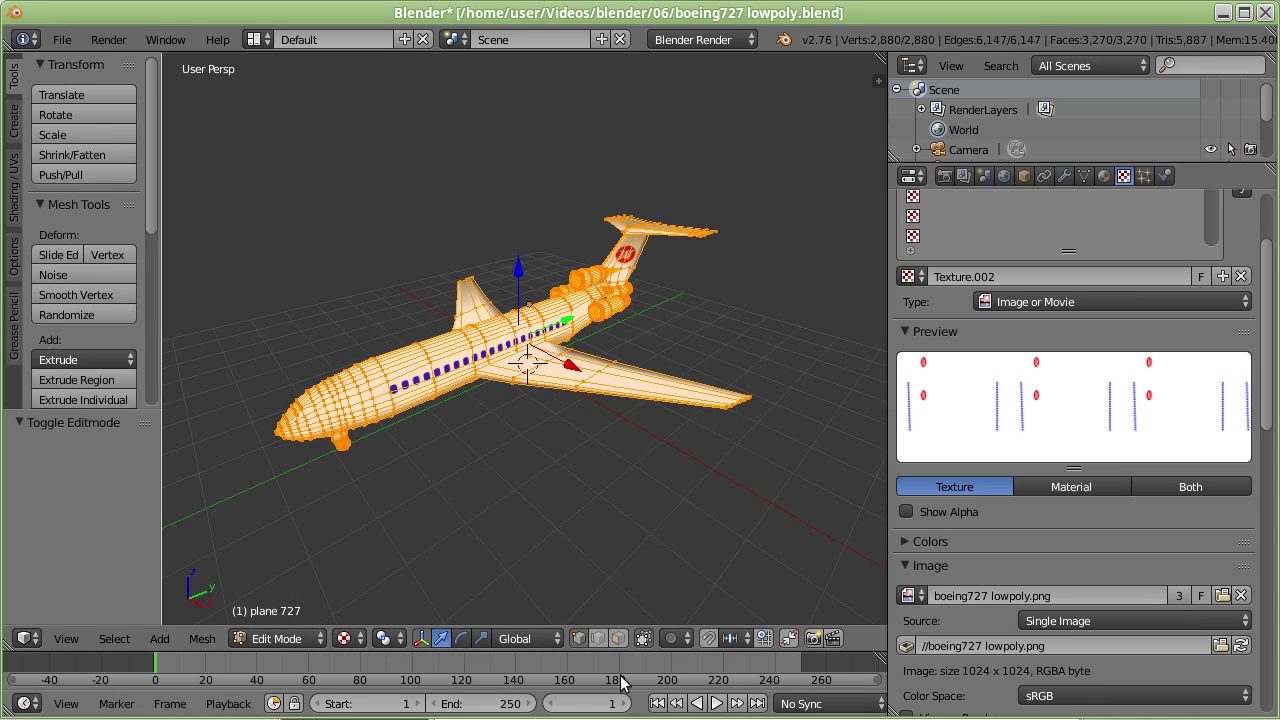
left_click(356, 645)
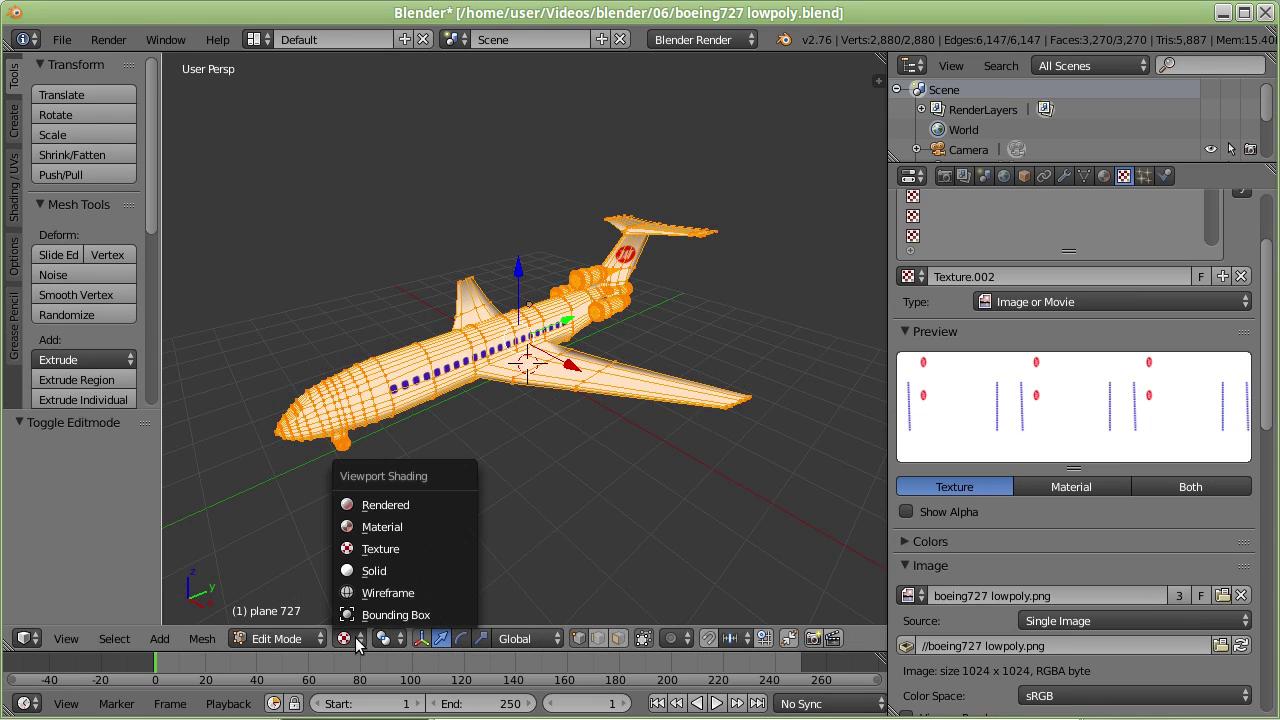
left_click(371, 570)
scroll(323, 482, "up", 4)
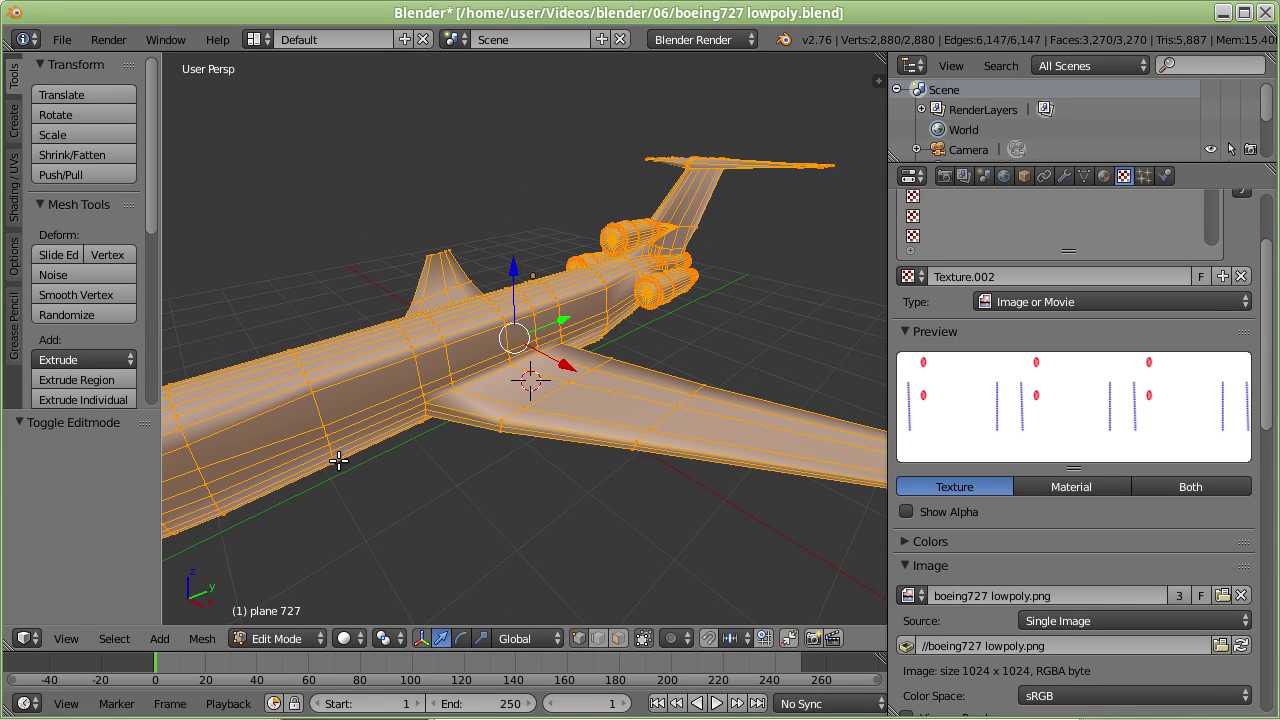
Step: Turn off 'Limit selection to visible' and deselect all mesh elements, viewing the plane side-on
middle_click_drag(338, 460, 514, 406)
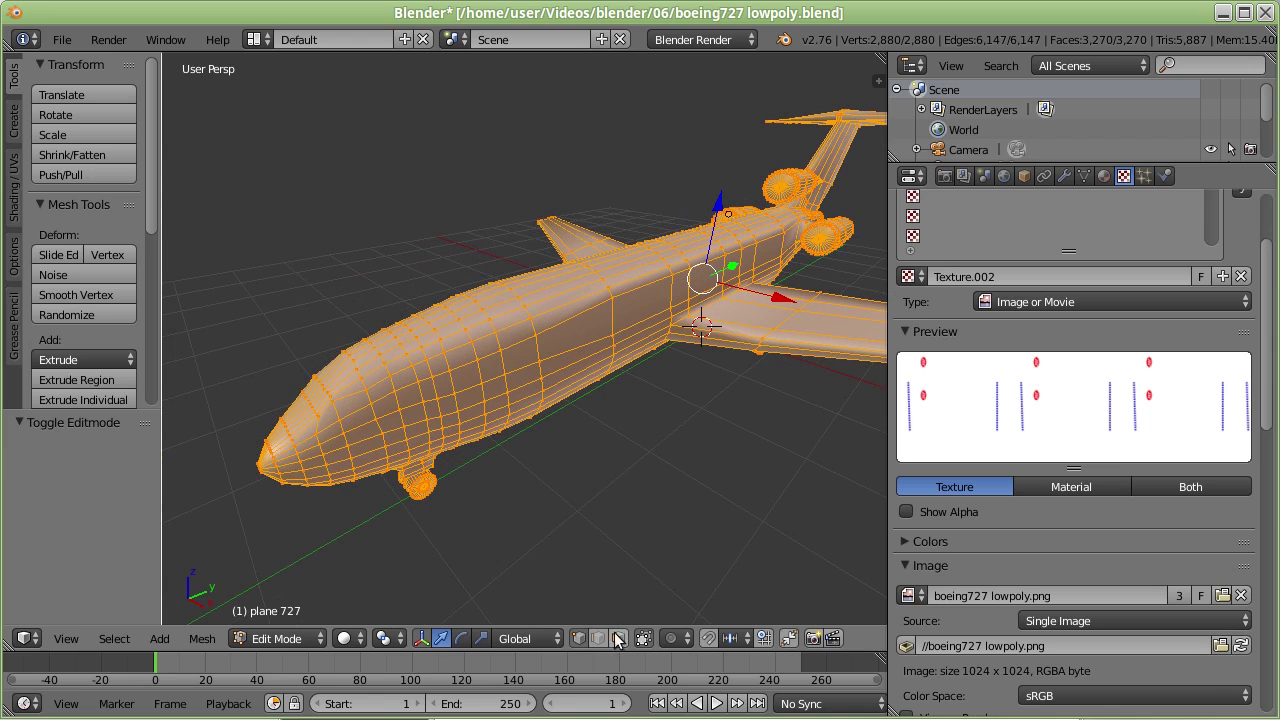
left_click(644, 638)
mouse_move(581, 397)
middle_mouse_down()
mouse_move(563, 405)
mouse_move(538, 388)
middle_mouse_up()
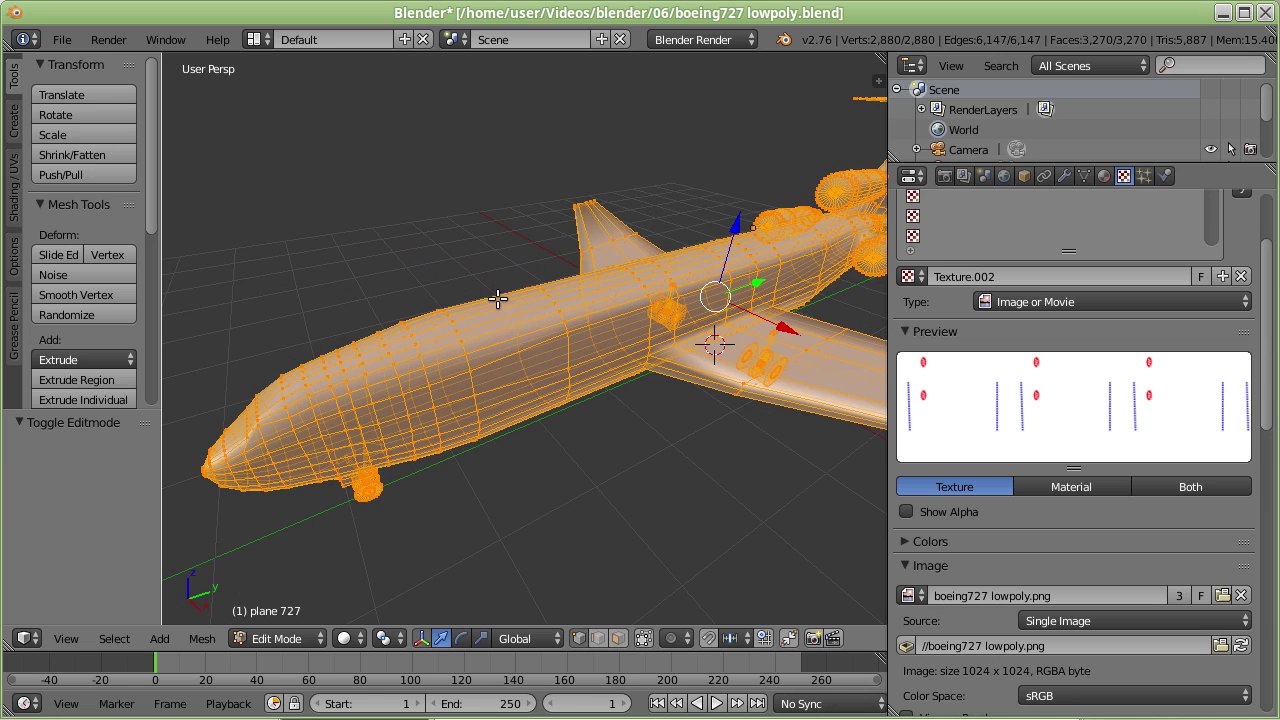
middle_click_drag(451, 390, 415, 376)
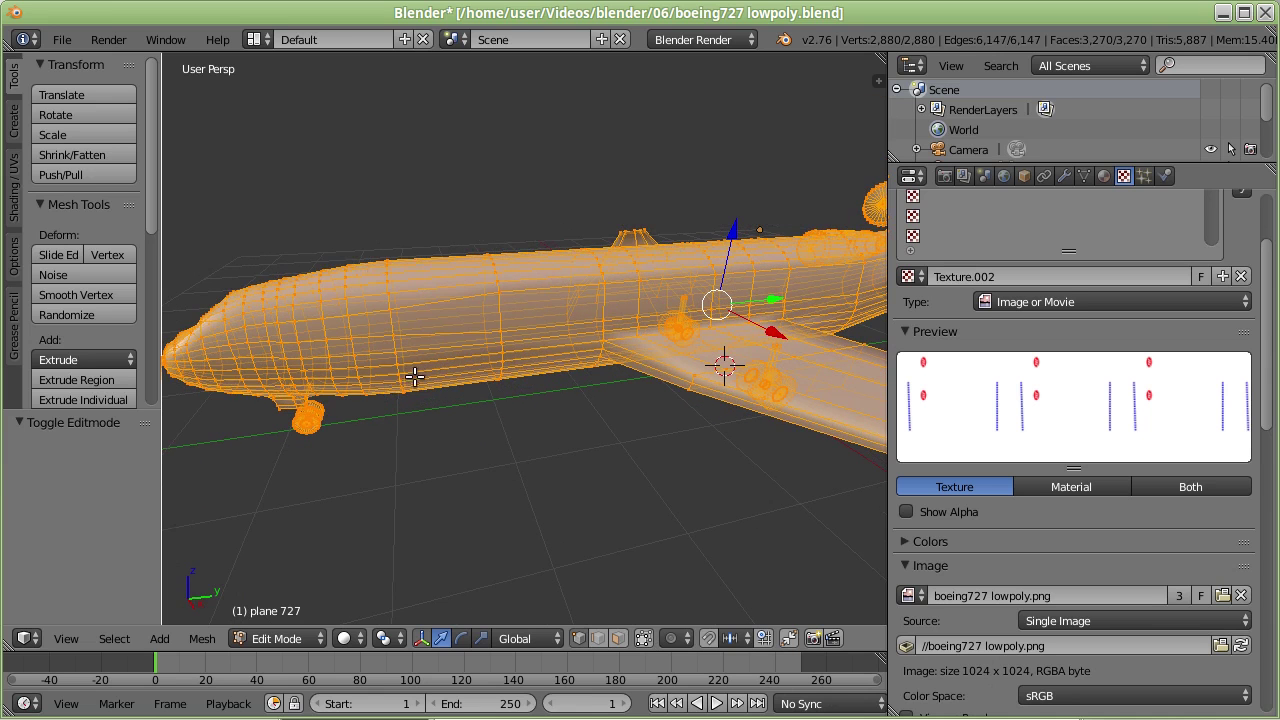
key("a")
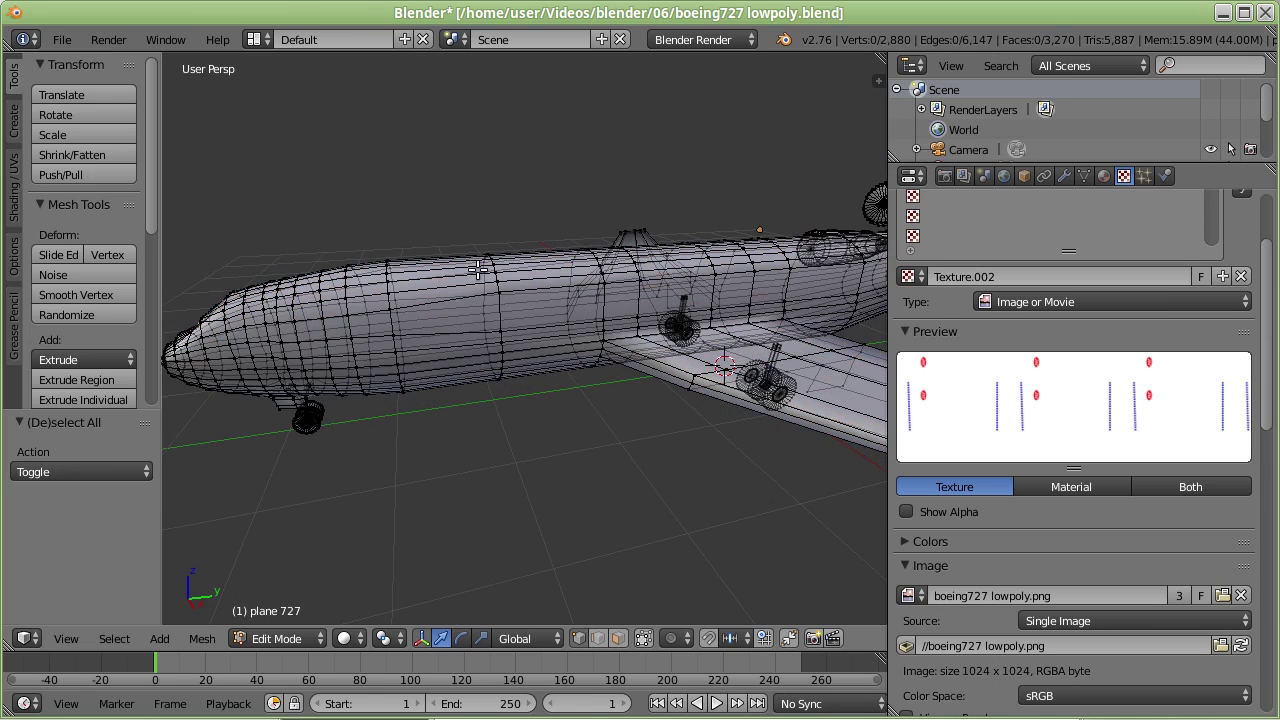
scroll(530, 320, "down", 4)
middle_click_drag(514, 348, 503, 332)
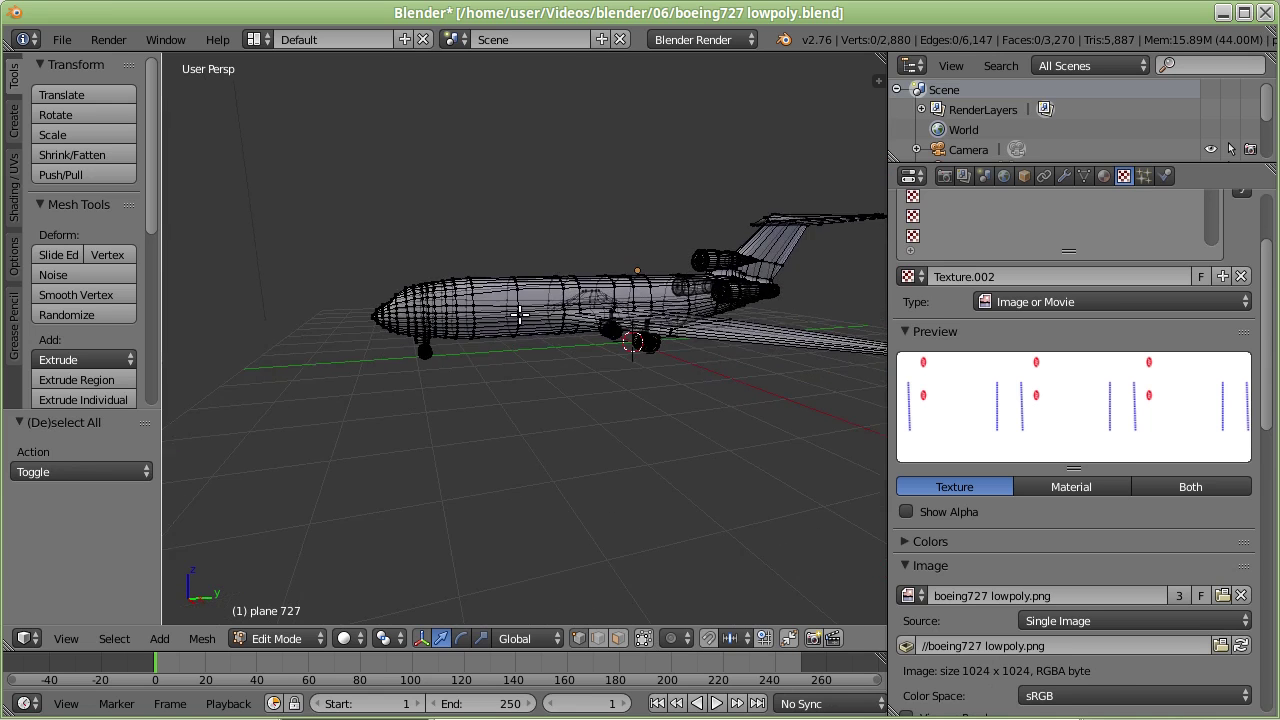
scroll(420, 315, "up", 2)
Step: Box-select the nose vertices, move them −0.768 along Y, deselect, and return to Object Mode
key("b")
mouse_move(265, 180)
left_mouse_down()
mouse_move(449, 397)
mouse_move(540, 446)
mouse_move(566, 437)
mouse_move(530, 424)
left_mouse_up()
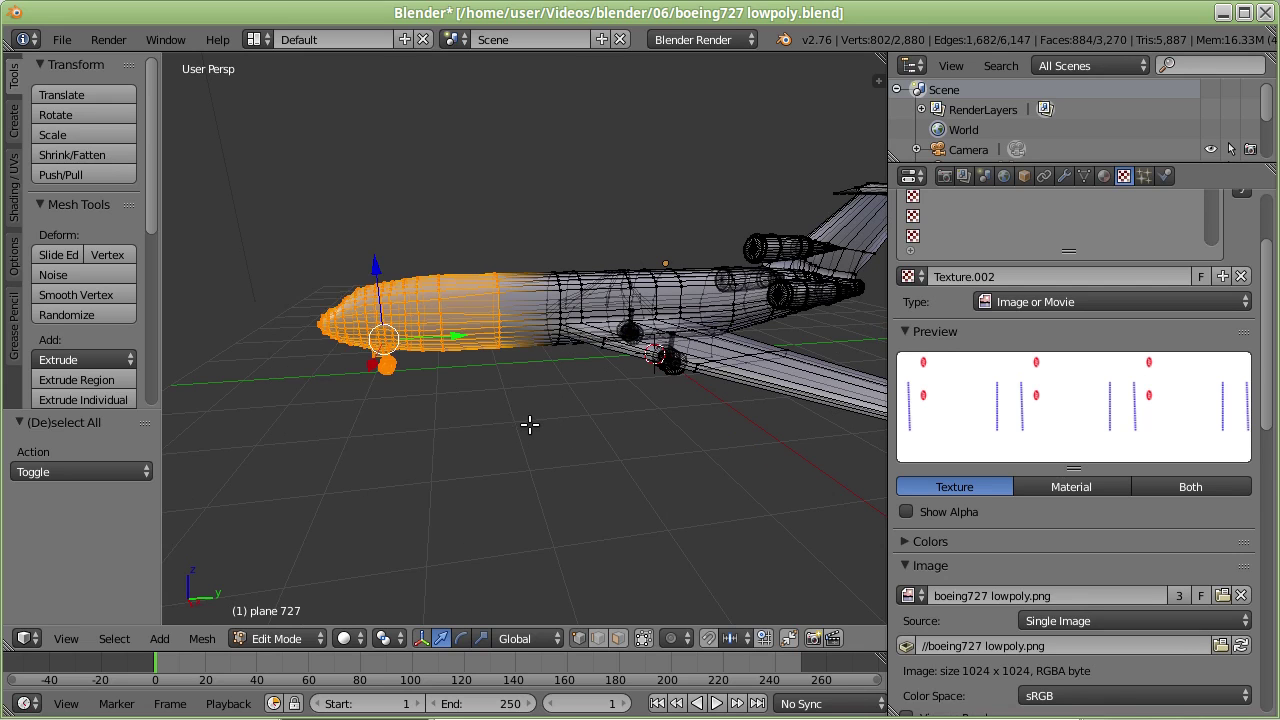
mouse_move(530, 424)
middle_mouse_down()
mouse_move(699, 388)
mouse_move(757, 283)
mouse_move(757, 254)
mouse_move(551, 363)
mouse_move(447, 318)
mouse_move(514, 331)
mouse_move(470, 342)
middle_mouse_up()
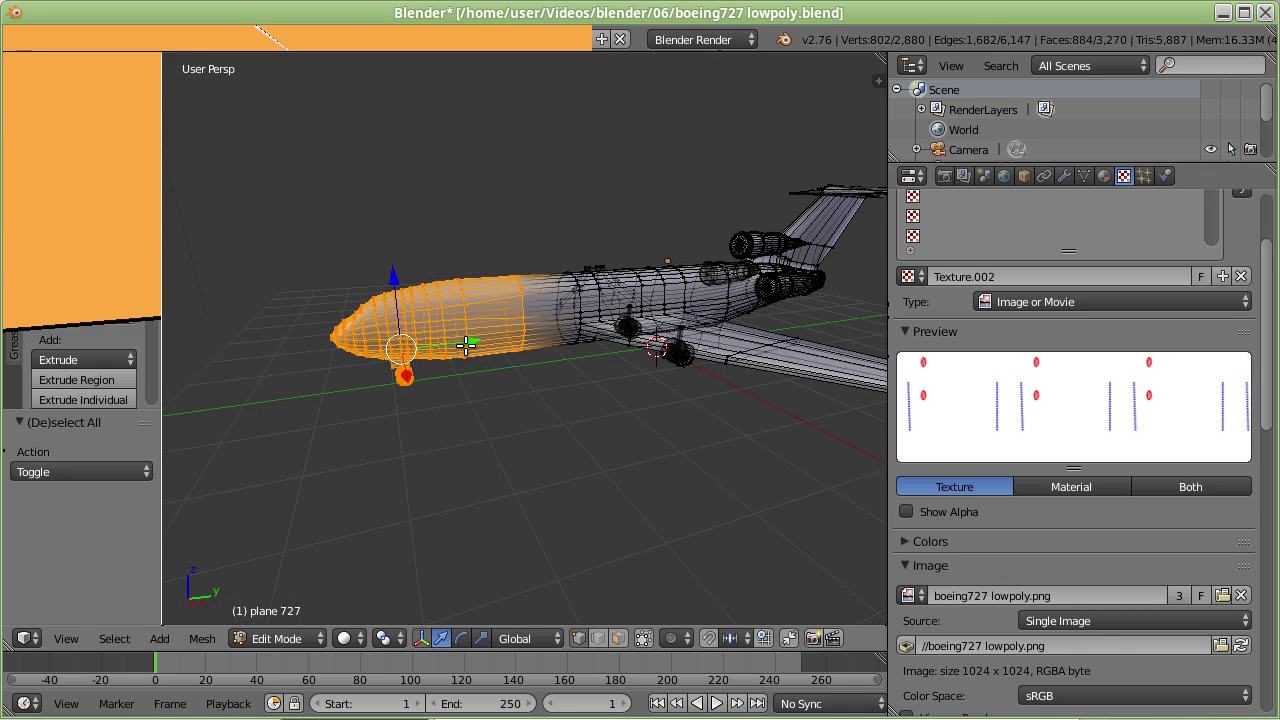
scroll(465, 345, "up", 3)
mouse_move(384, 350)
left_mouse_down()
mouse_move(354, 351)
mouse_move(486, 337)
mouse_move(318, 339)
left_mouse_up()
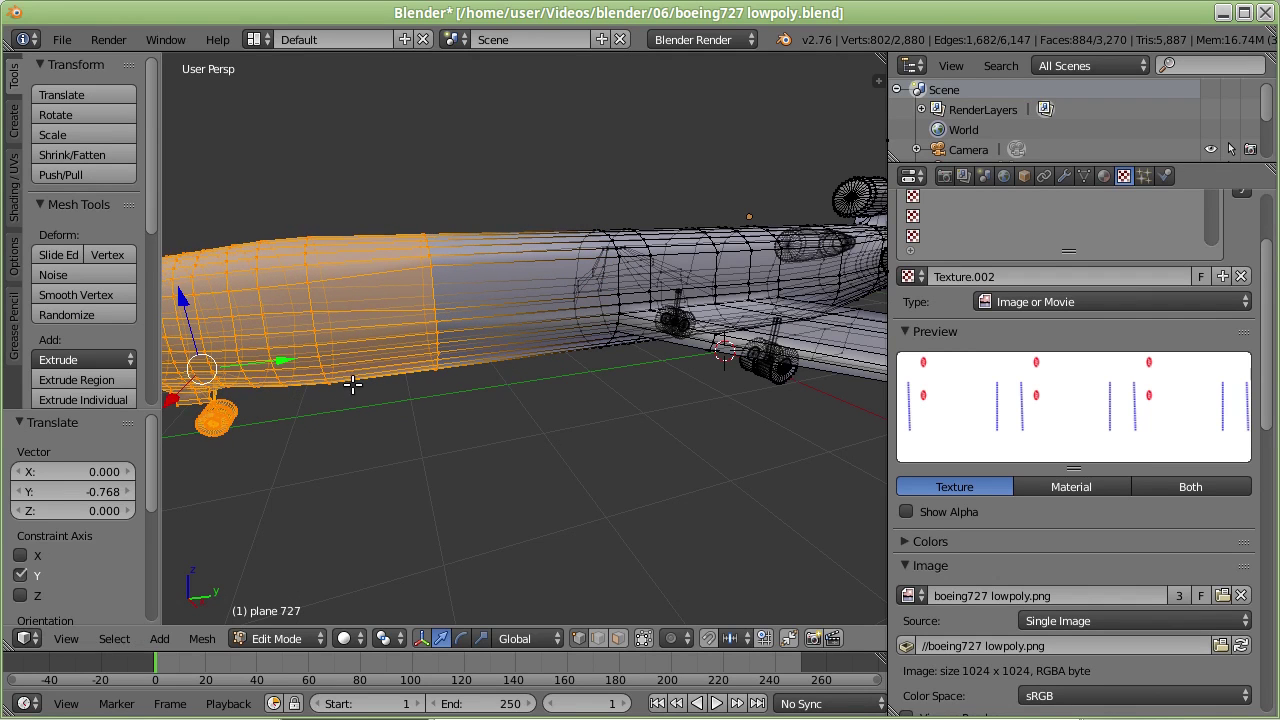
mouse_move(352, 382)
middle_mouse_down()
mouse_move(383, 371)
mouse_move(424, 403)
middle_mouse_up()
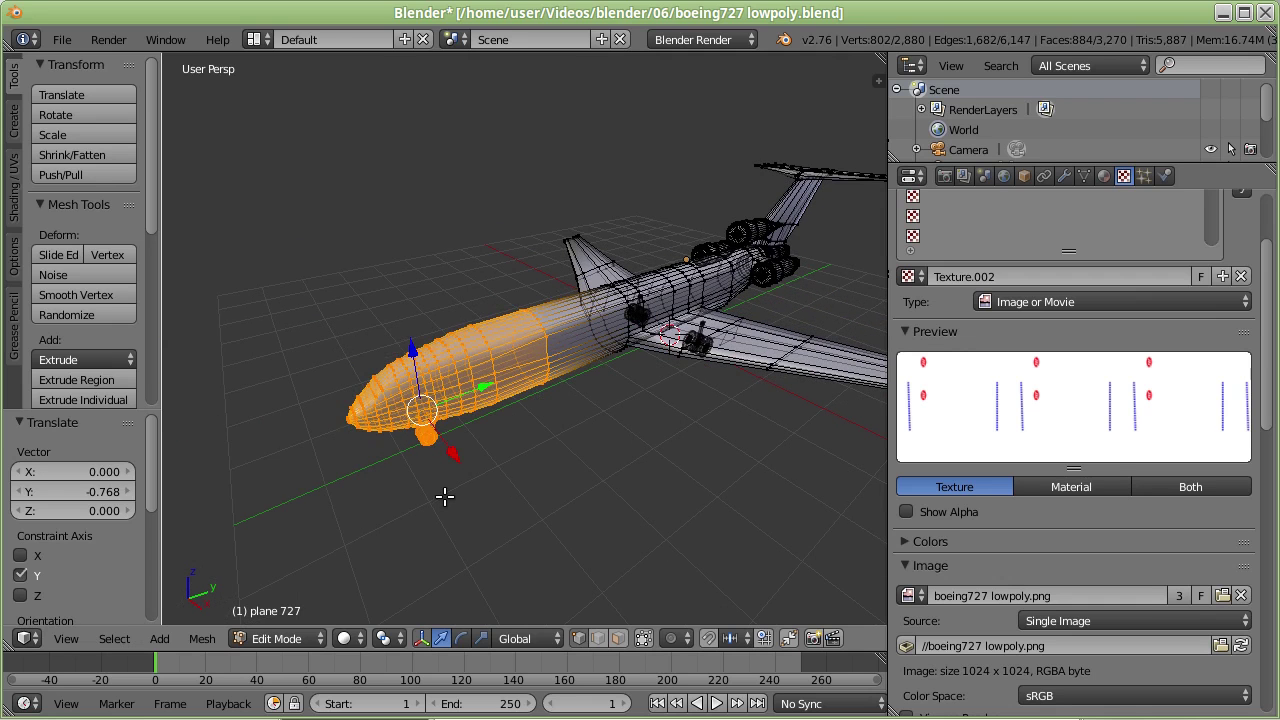
key("a")
left_click(296, 638)
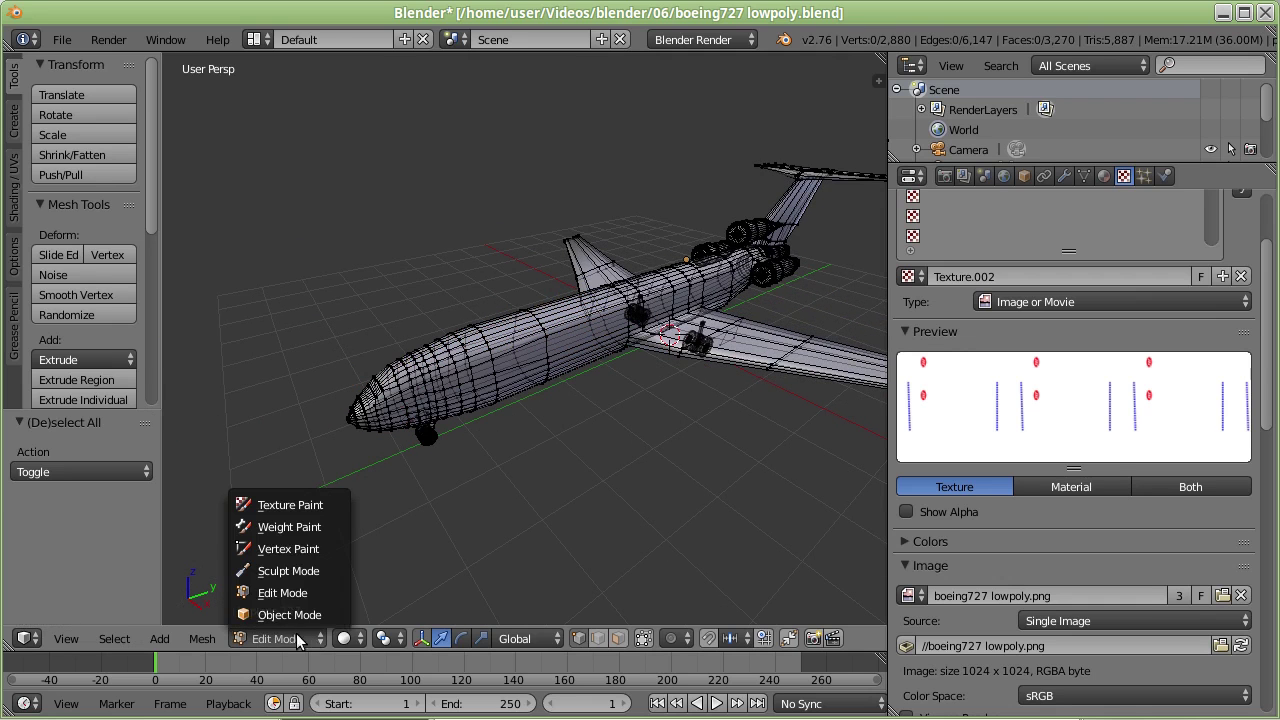
left_click(290, 614)
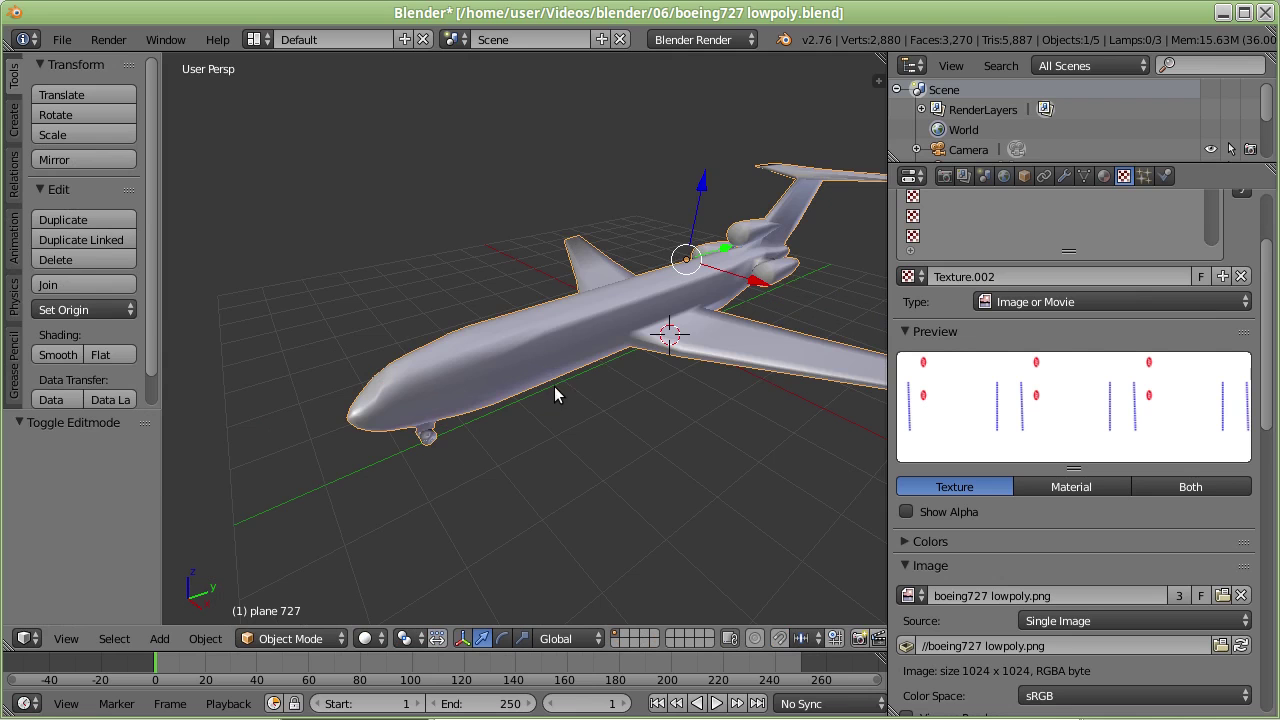
Step: Switch the viewport to Texture shading so the 727 shows blue windows and the red JAT tail logo
middle_click_drag(555, 388, 524, 376)
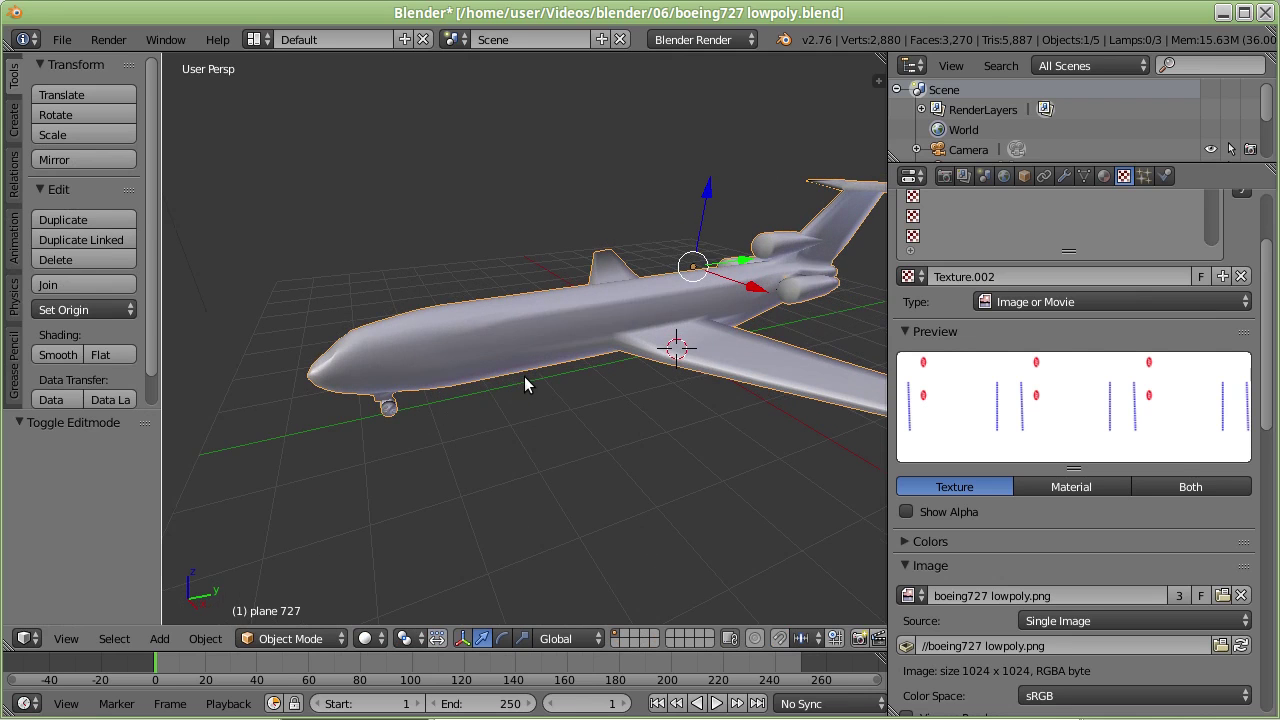
left_click(377, 642)
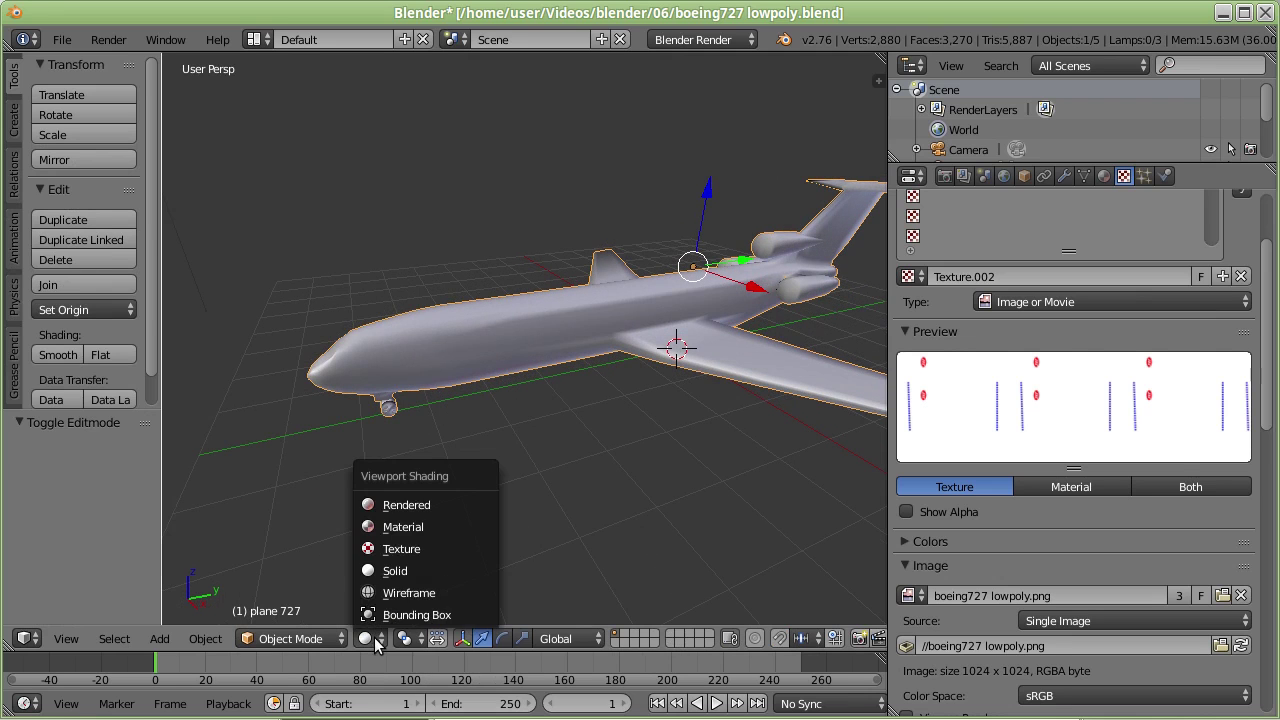
left_click(390, 553)
scroll(523, 398, "up", 2)
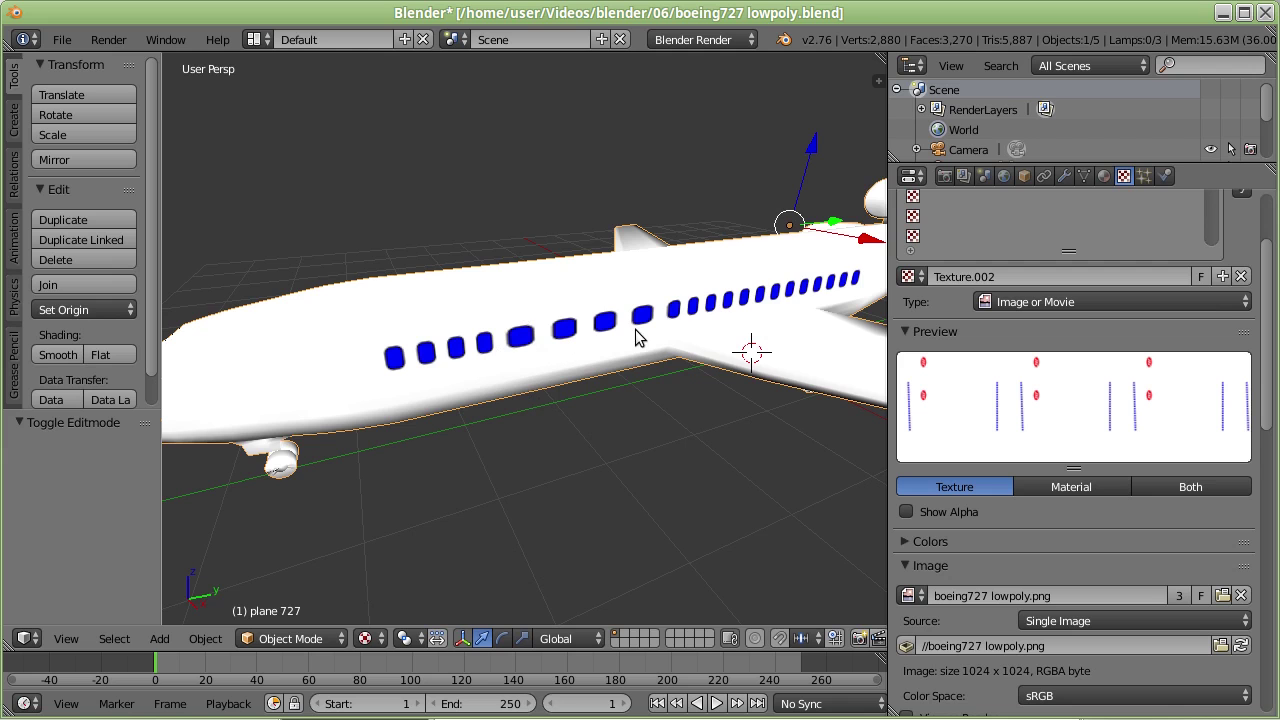
scroll(632, 346, "down", 2)
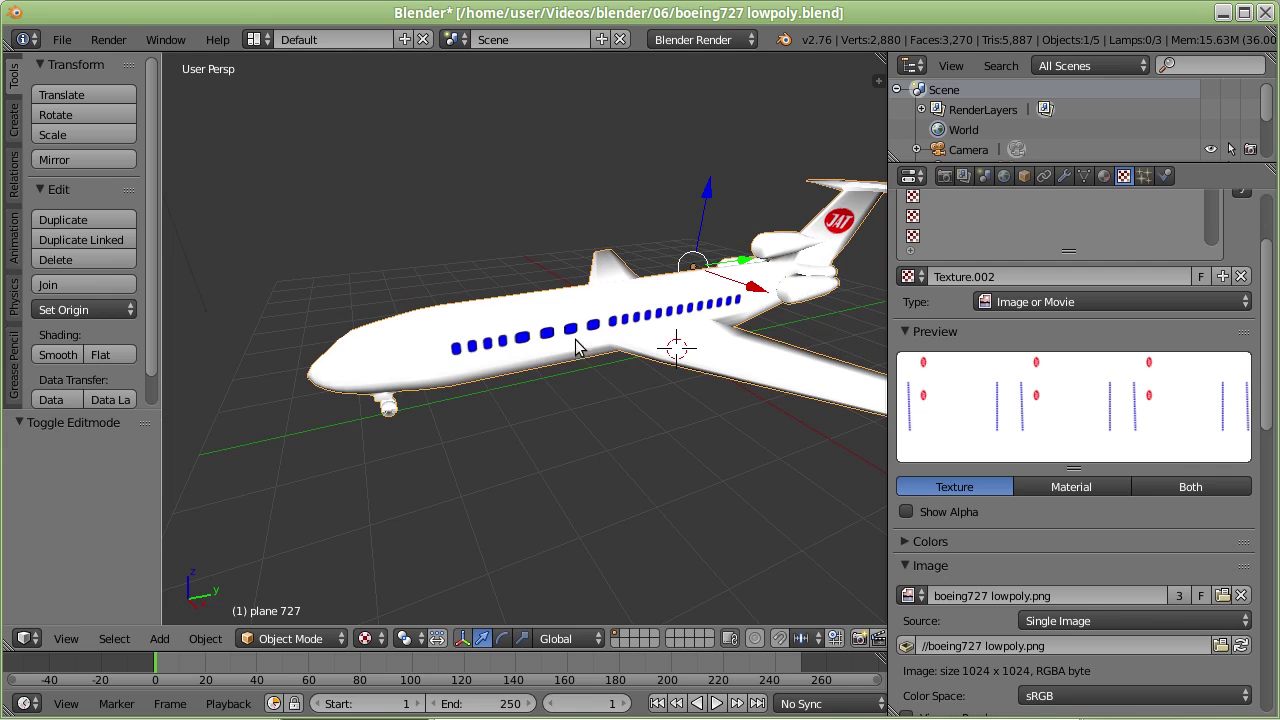
Step: Switch to the UV Editing layout and select the whole airplane mesh in Edit Mode
left_click(255, 39)
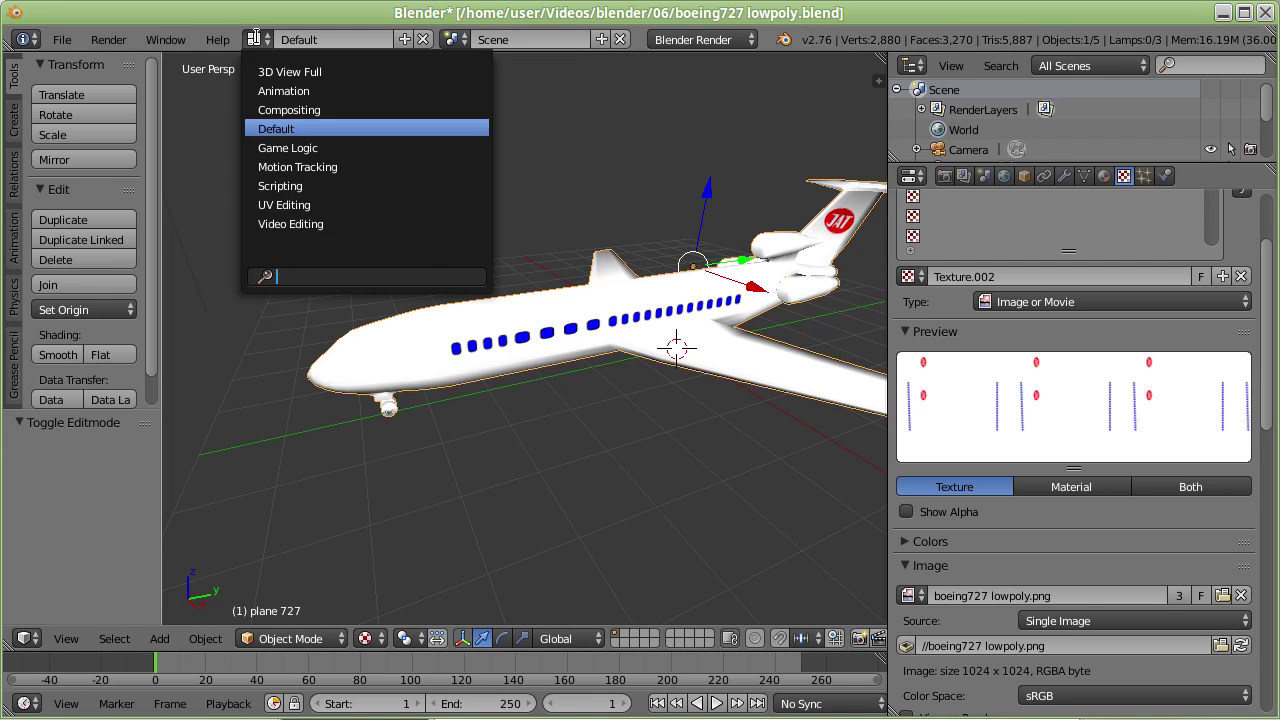
left_click(309, 205)
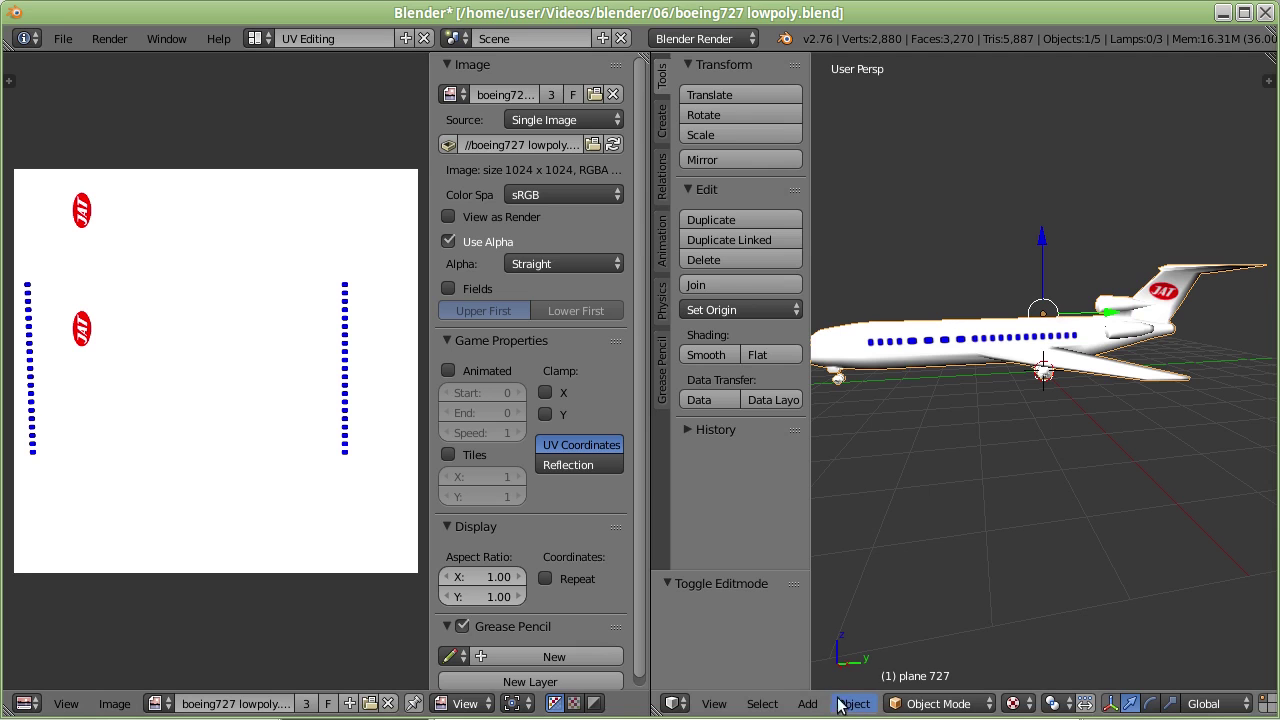
left_click(963, 705)
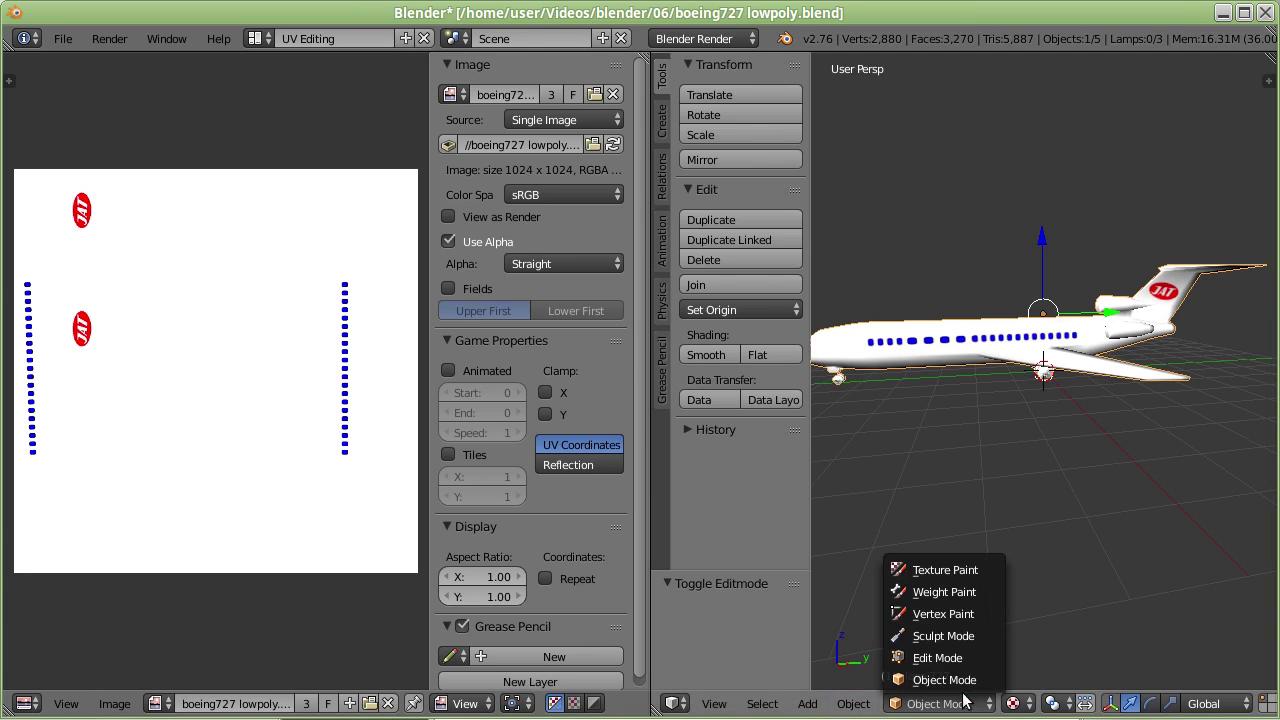
left_click(958, 658)
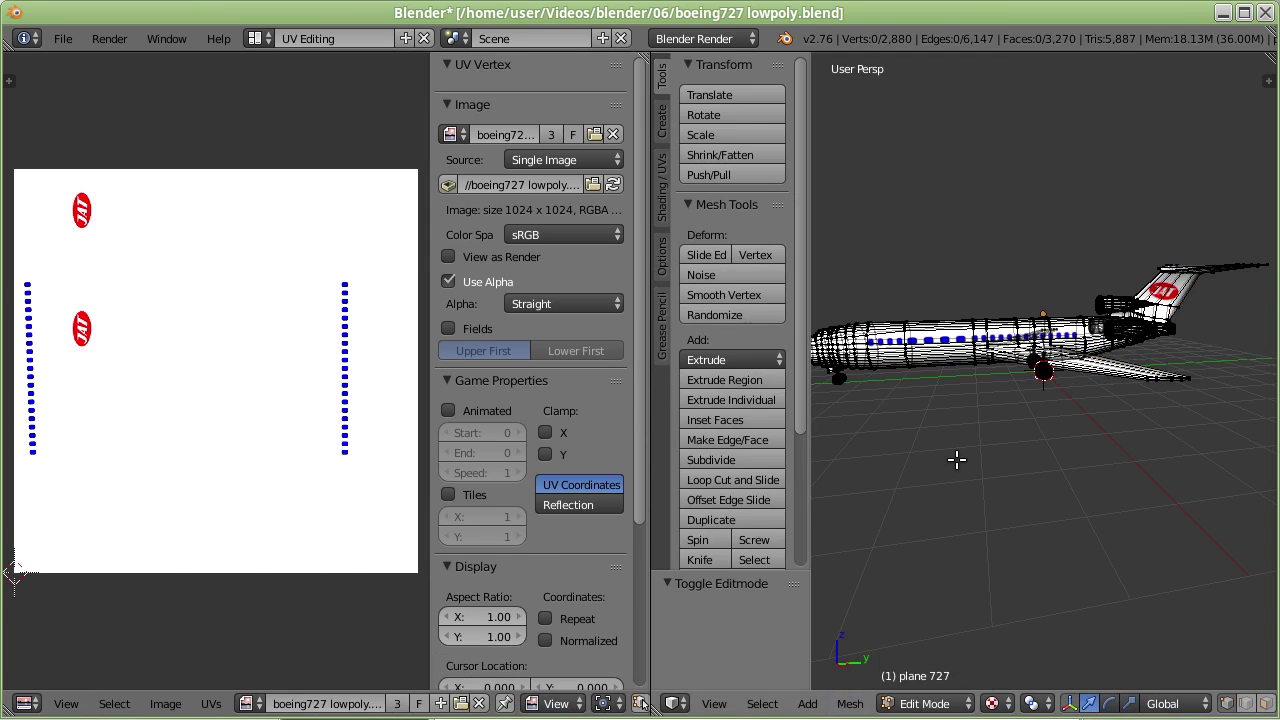
key("a")
Step: Run Smart UV Project on the selected airplane mesh, with Angle Limit 66.00
mouse_move(903, 423)
middle_mouse_down()
mouse_move(940, 423)
mouse_move(1000, 391)
middle_mouse_up()
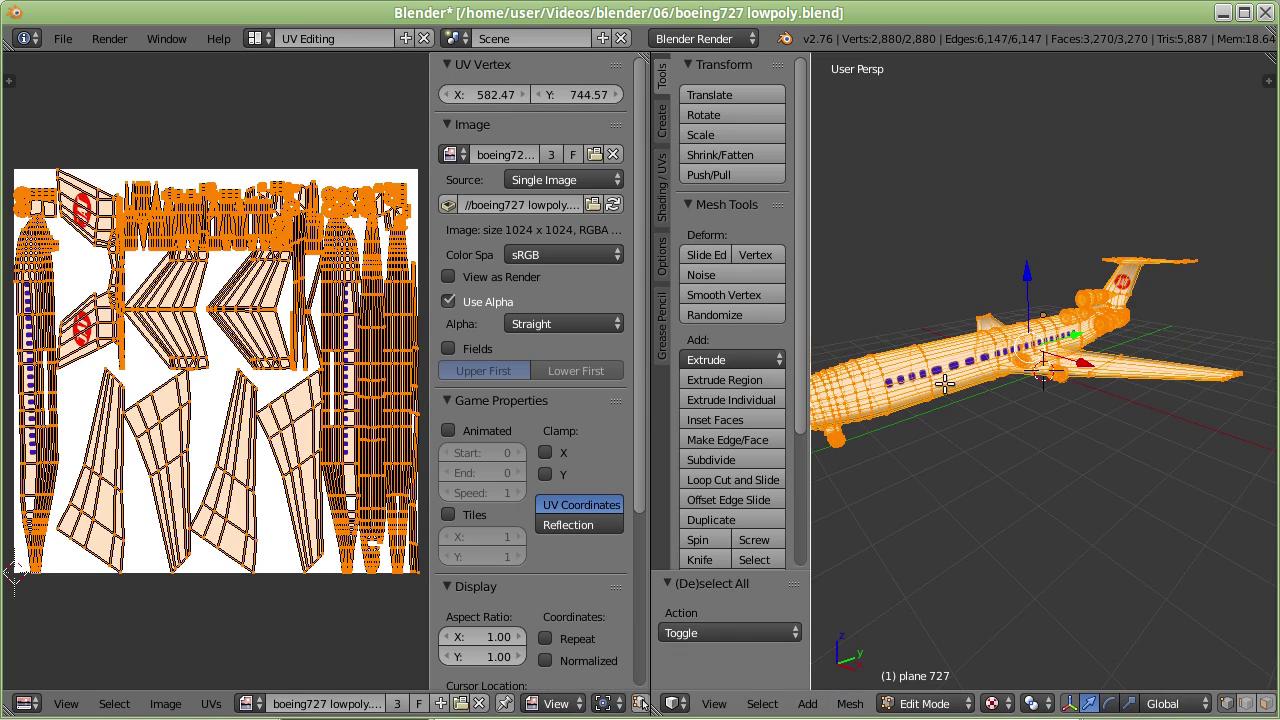
middle_click_drag(981, 421, 1035, 437)
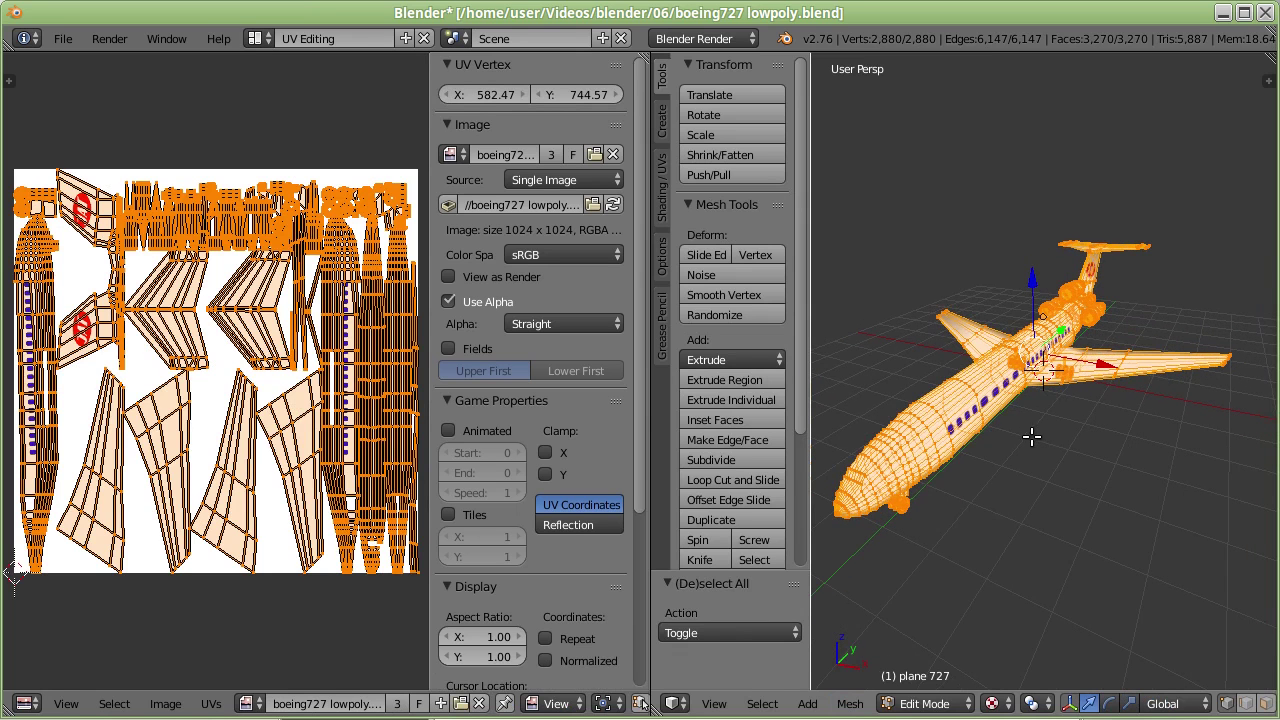
left_click(852, 704)
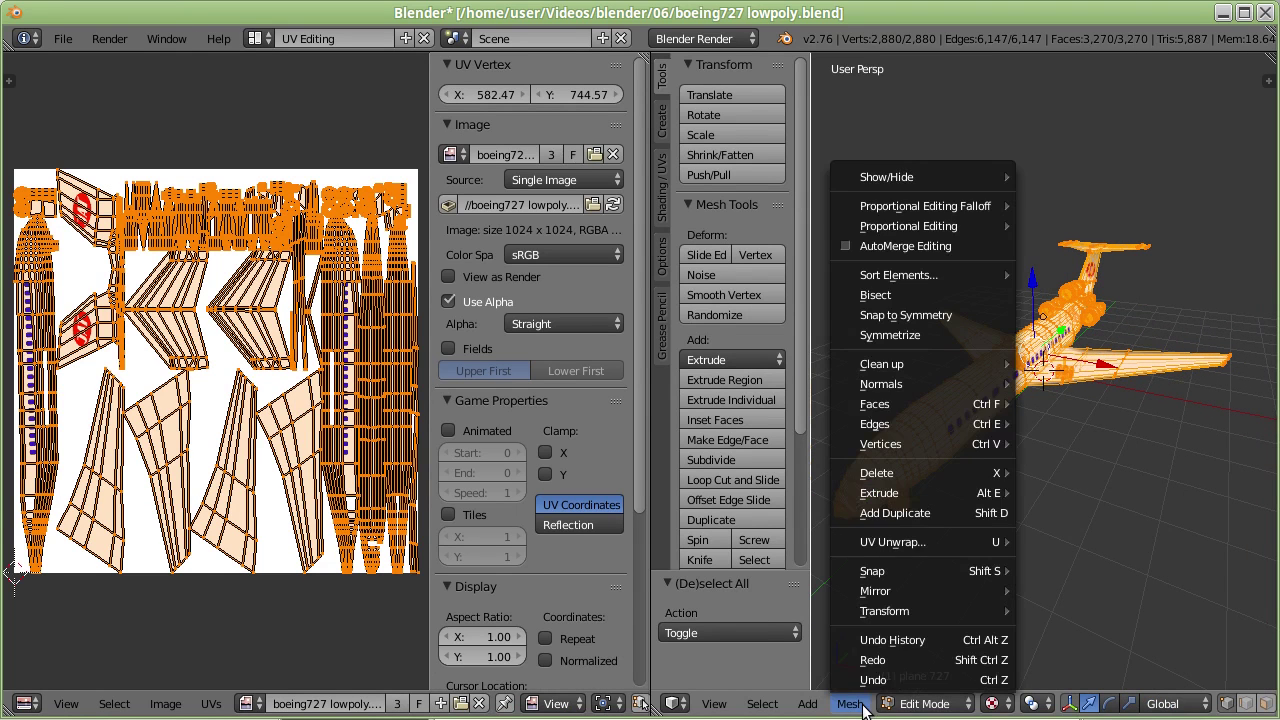
mouse_move(888, 541)
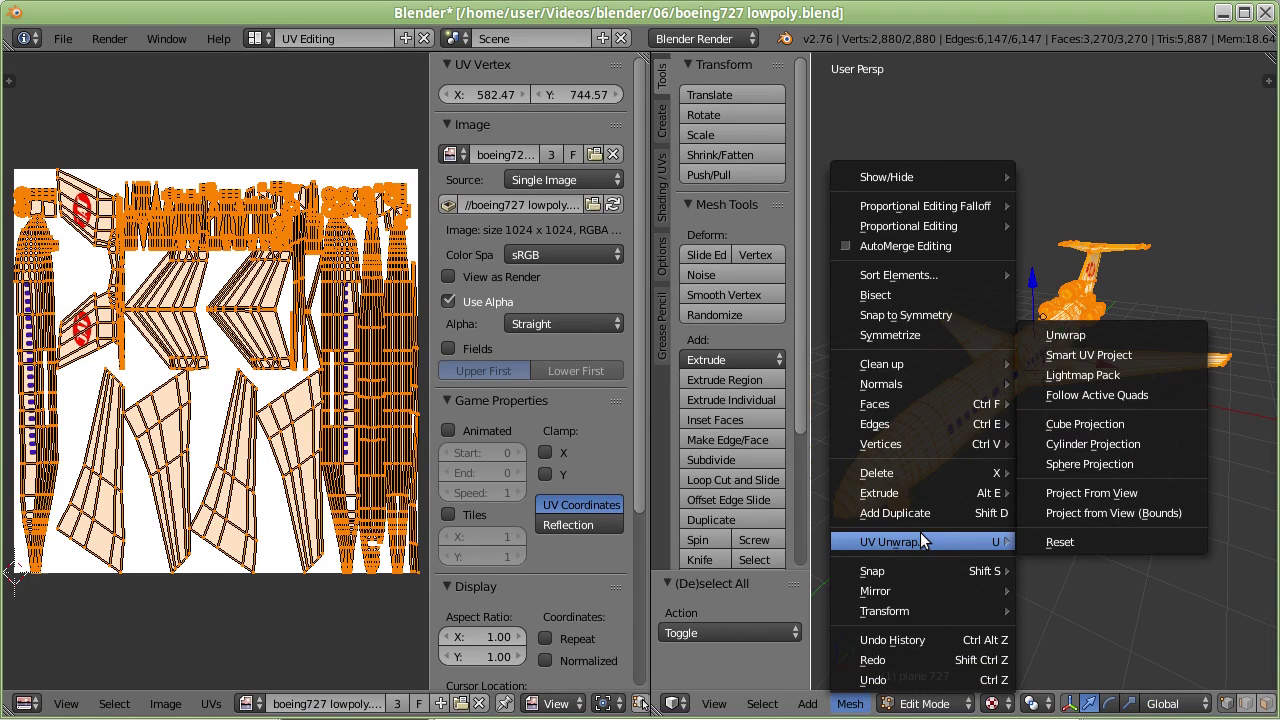
left_click(1112, 358)
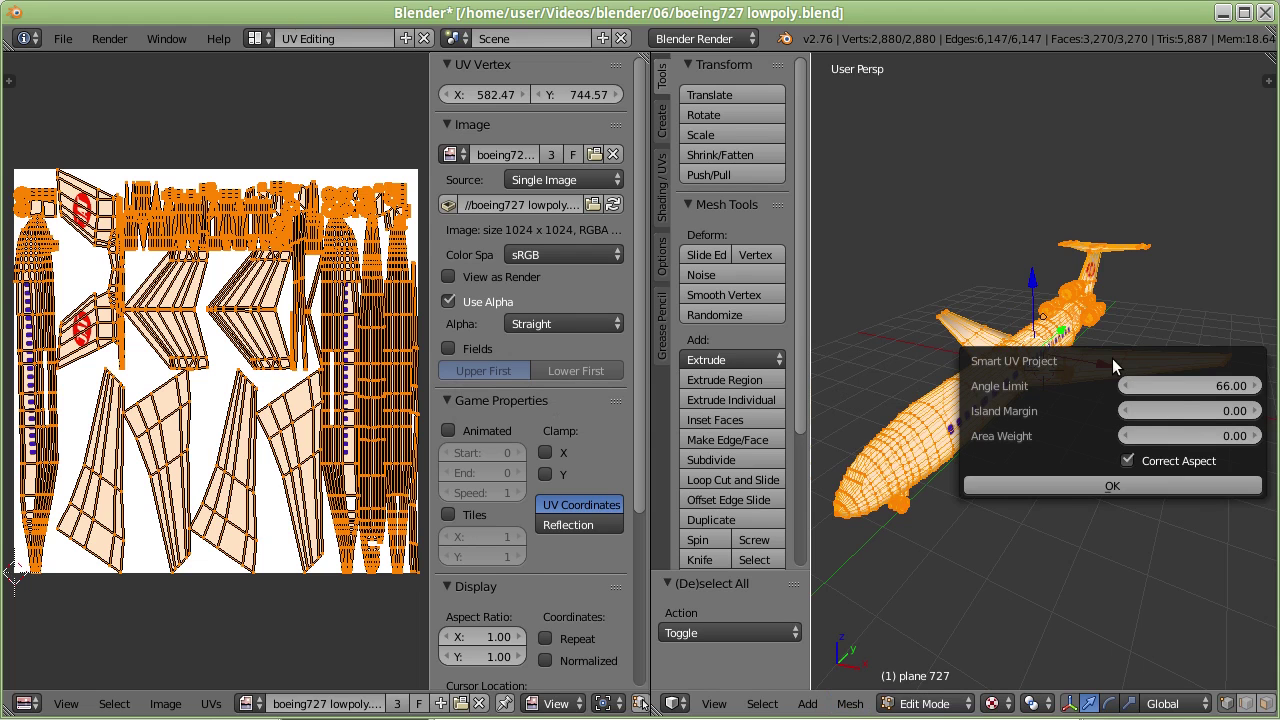
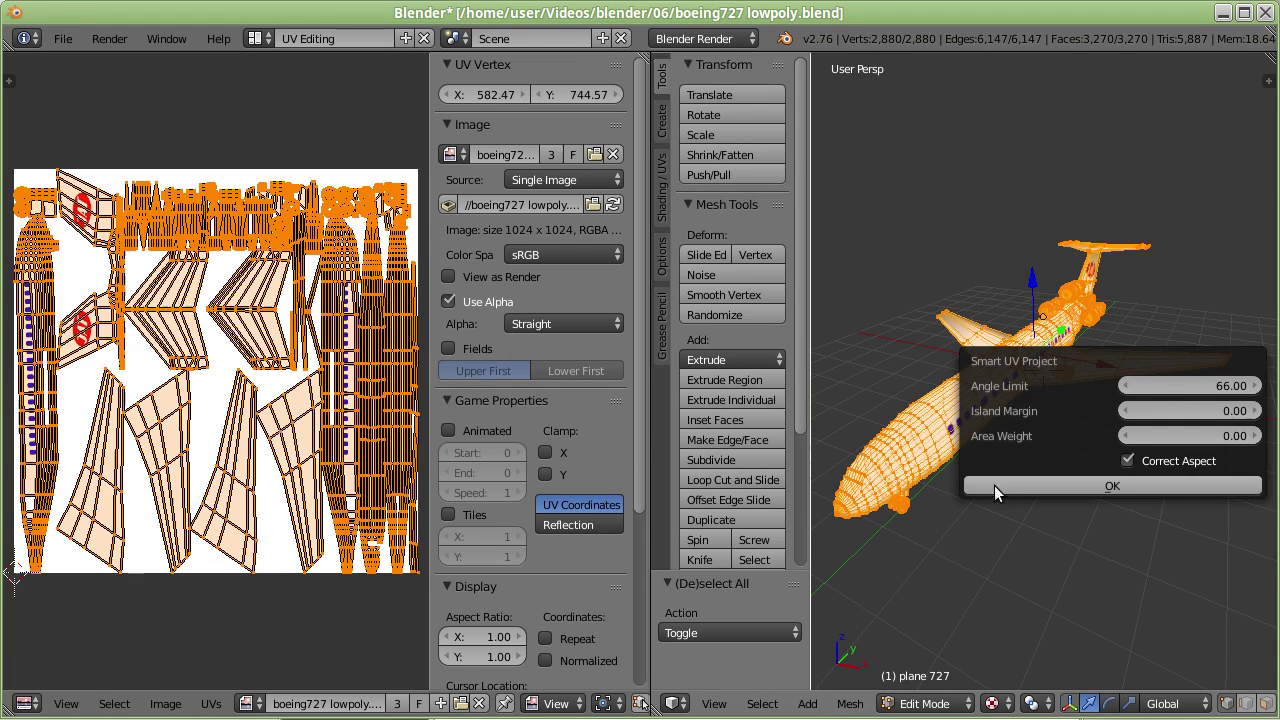
Step: Apply the Smart UV Project unwrap, then orbit the plane in the Default layout
left_click(1028, 487)
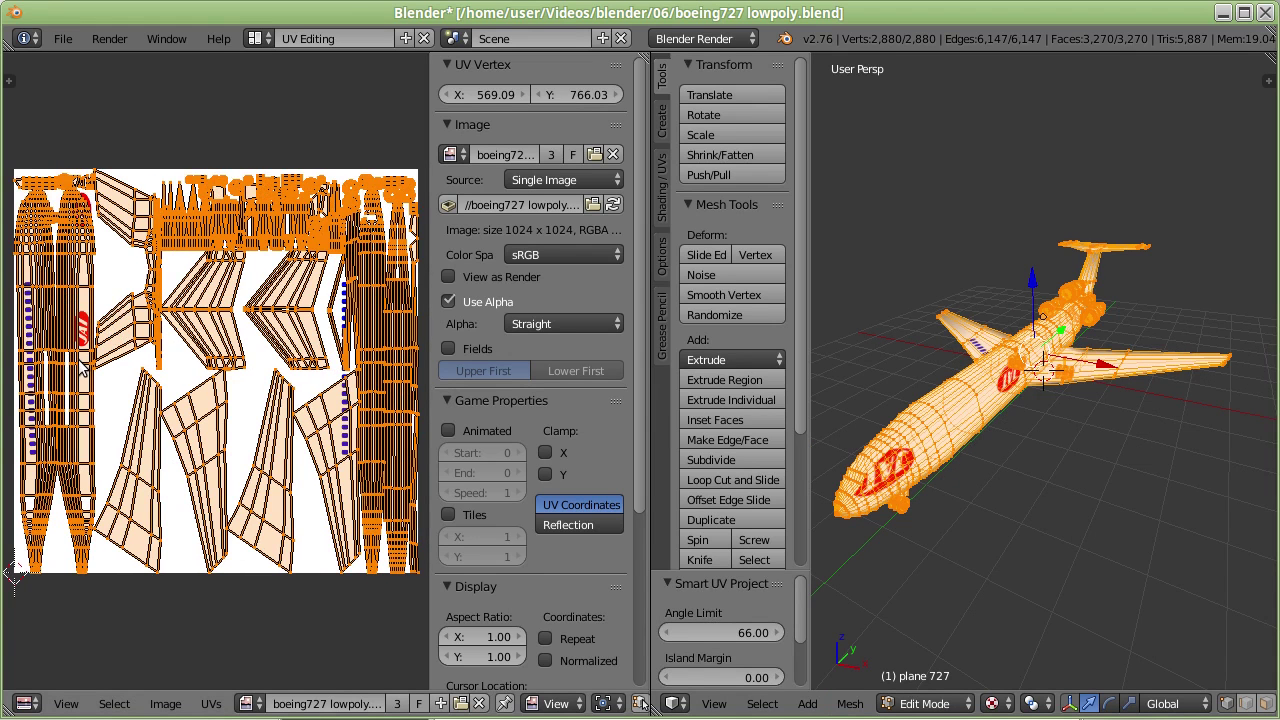
left_click(263, 40)
left_click(283, 126)
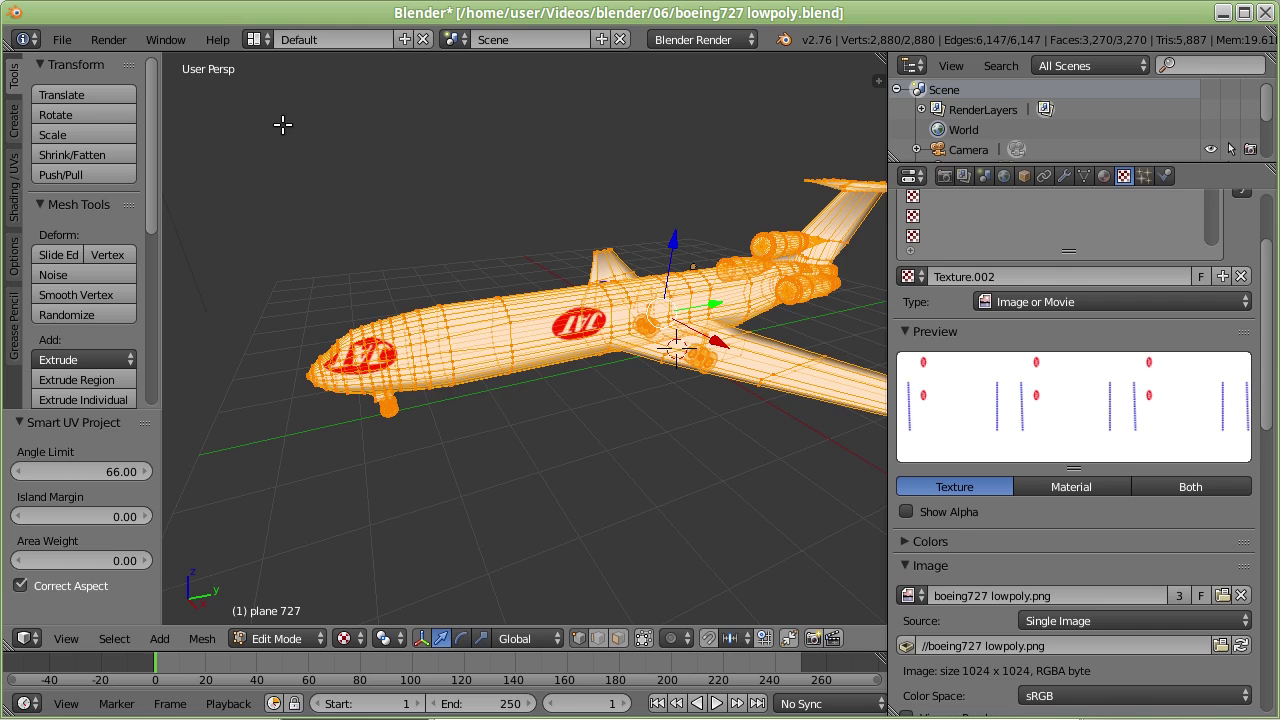
mouse_move(555, 407)
middle_mouse_down()
mouse_move(431, 459)
mouse_move(680, 491)
mouse_move(686, 437)
mouse_move(619, 375)
mouse_move(519, 365)
mouse_move(488, 278)
middle_mouse_up()
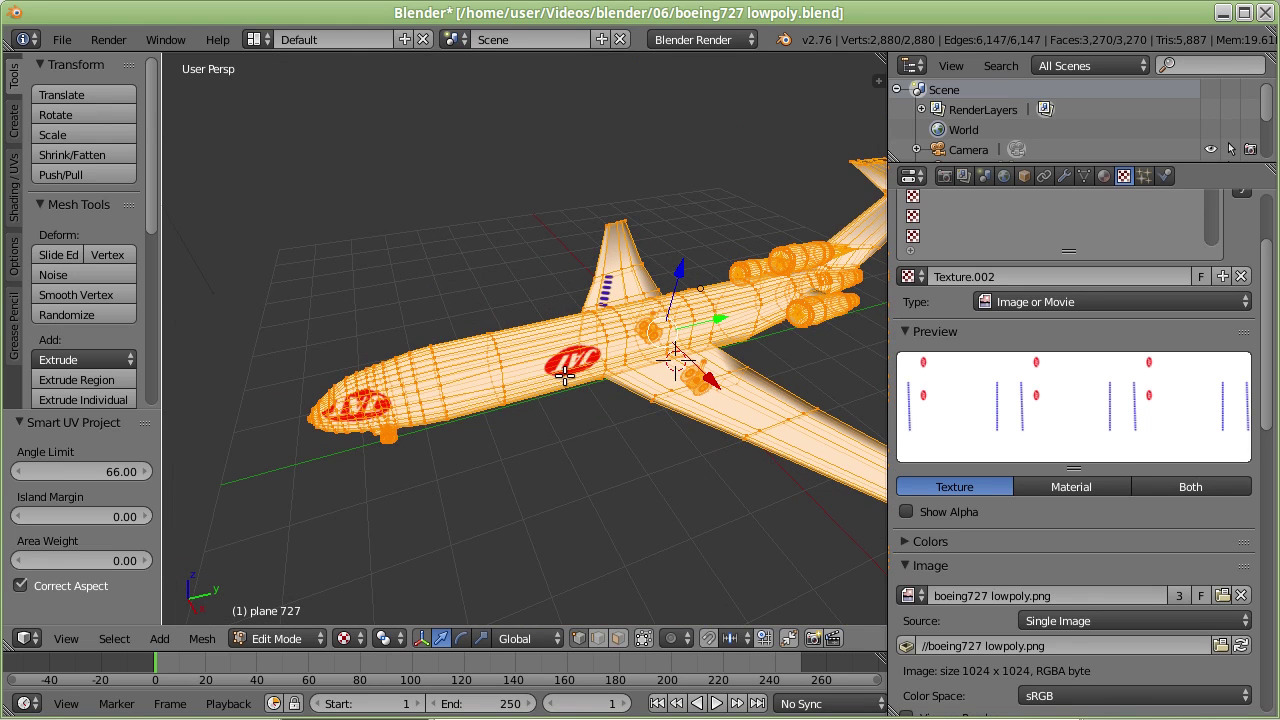
Step: From the UV Editing layout, export the UV layout as 'boeing727 lowpoly 1.png'
left_click(264, 39)
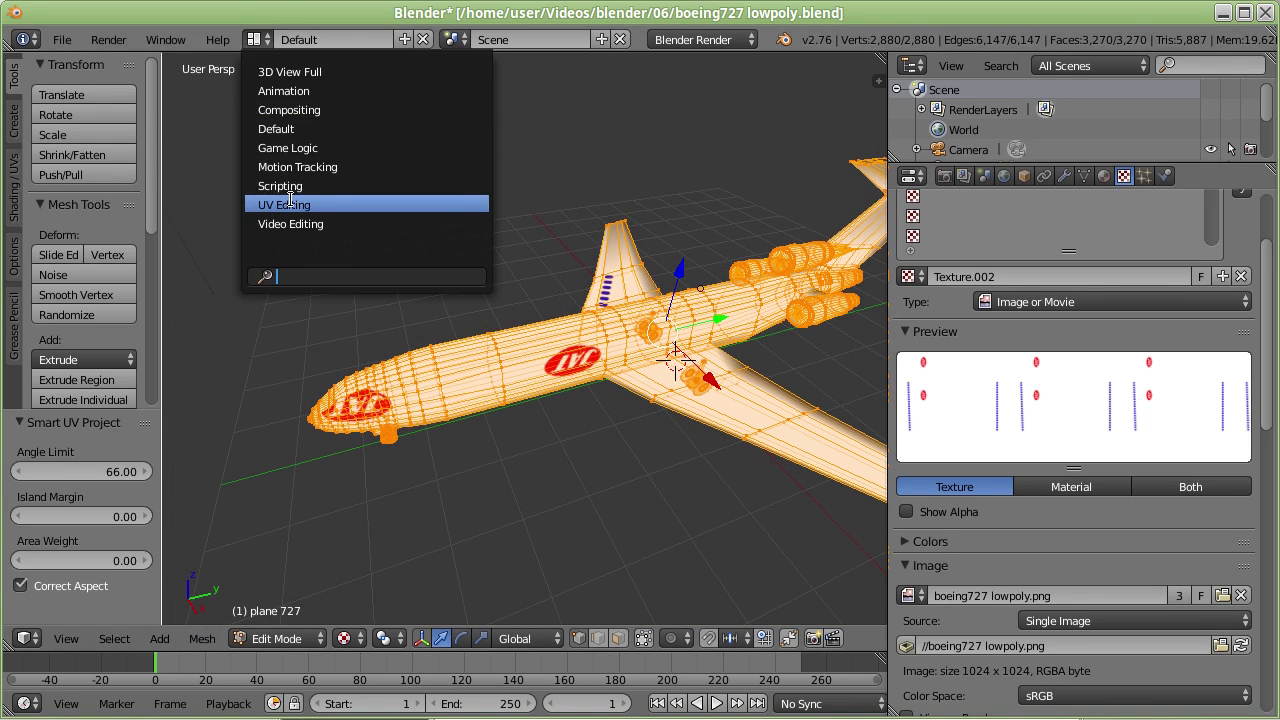
left_click(288, 205)
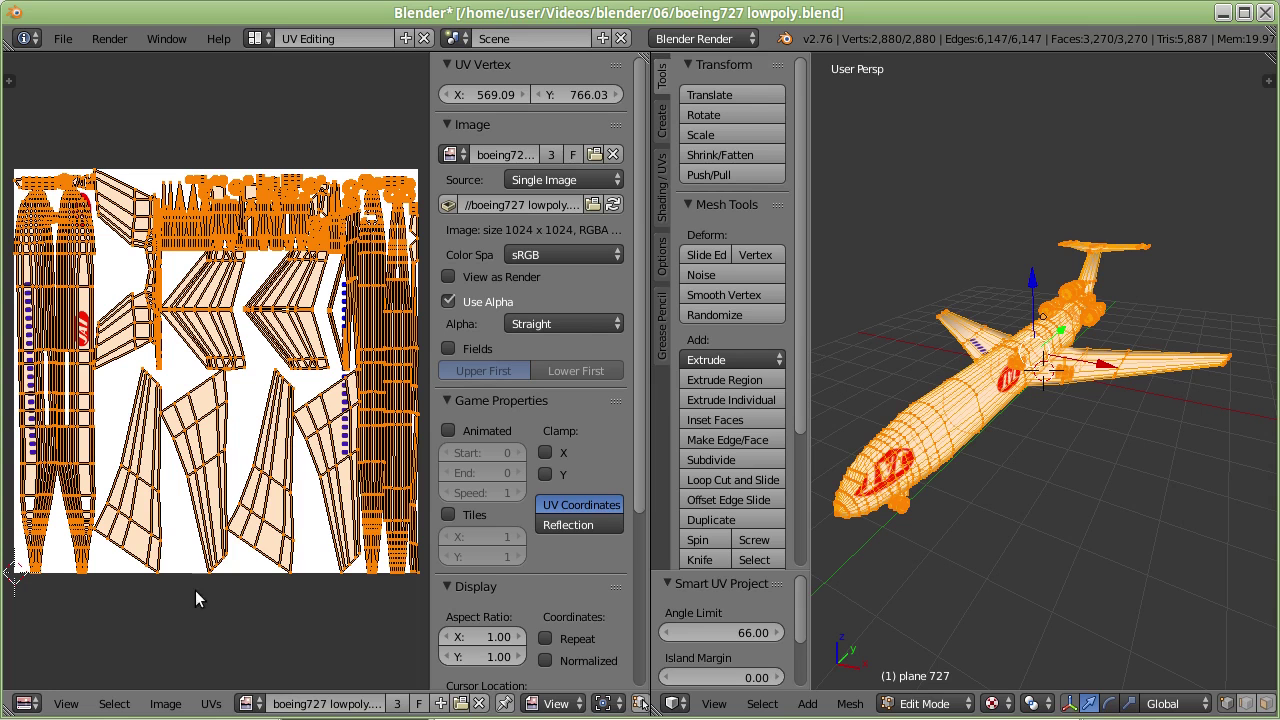
left_click(211, 704)
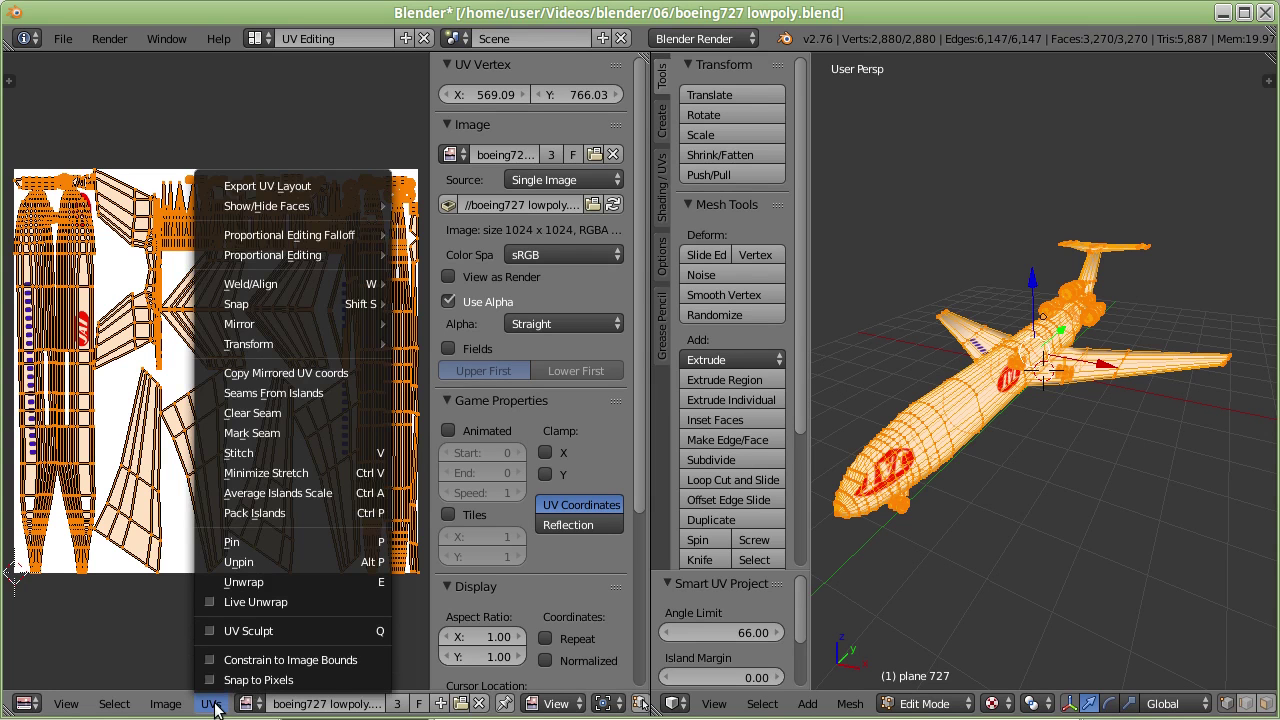
left_click(287, 186)
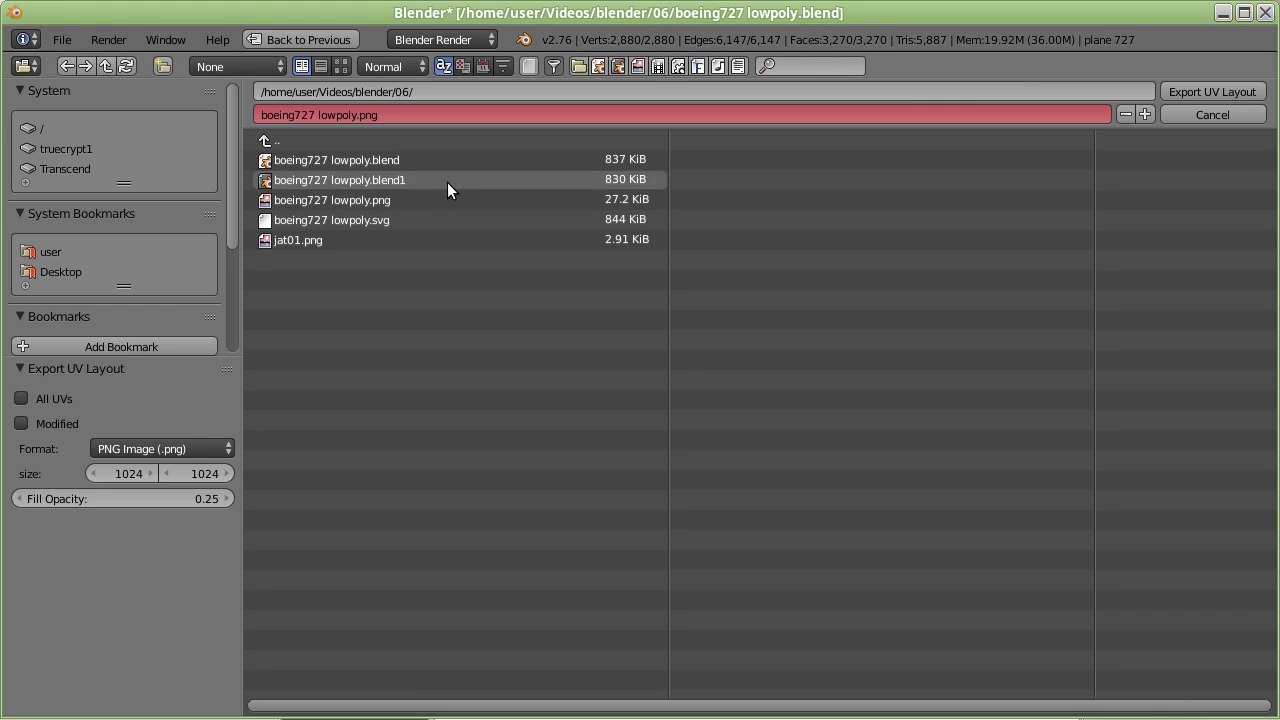
left_click(348, 115)
left_click(358, 115)
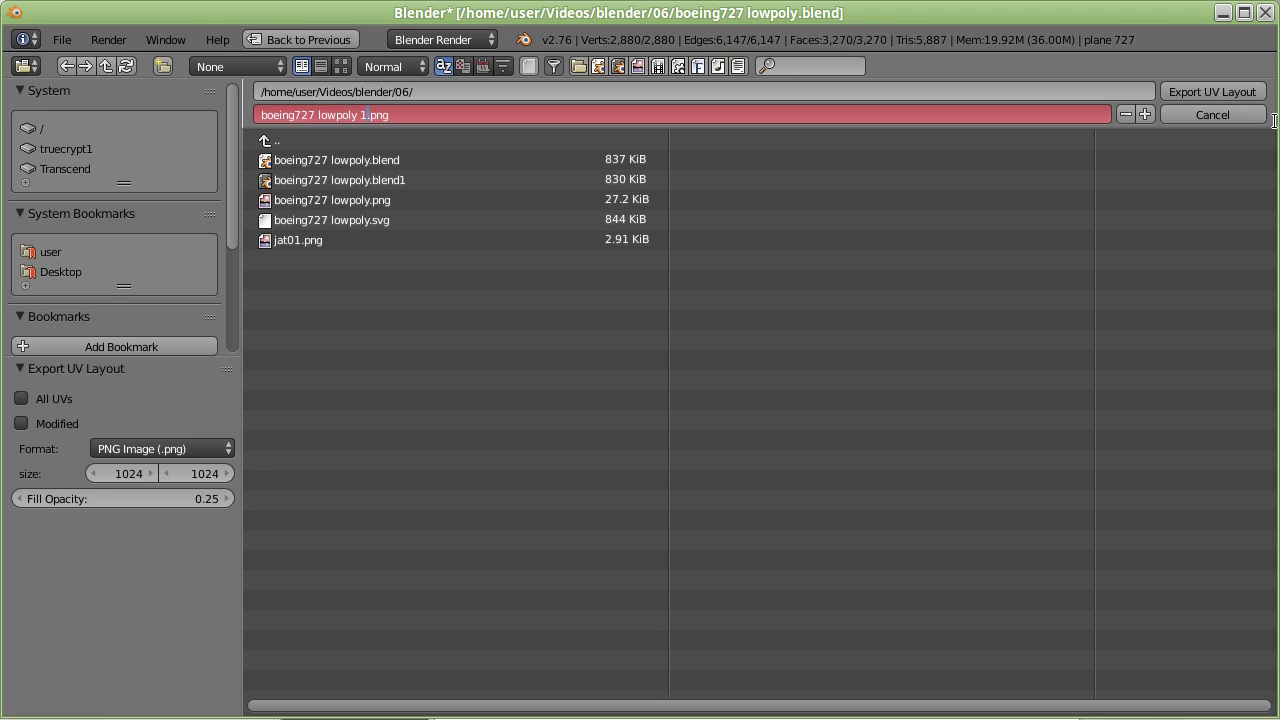
left_click(1233, 94)
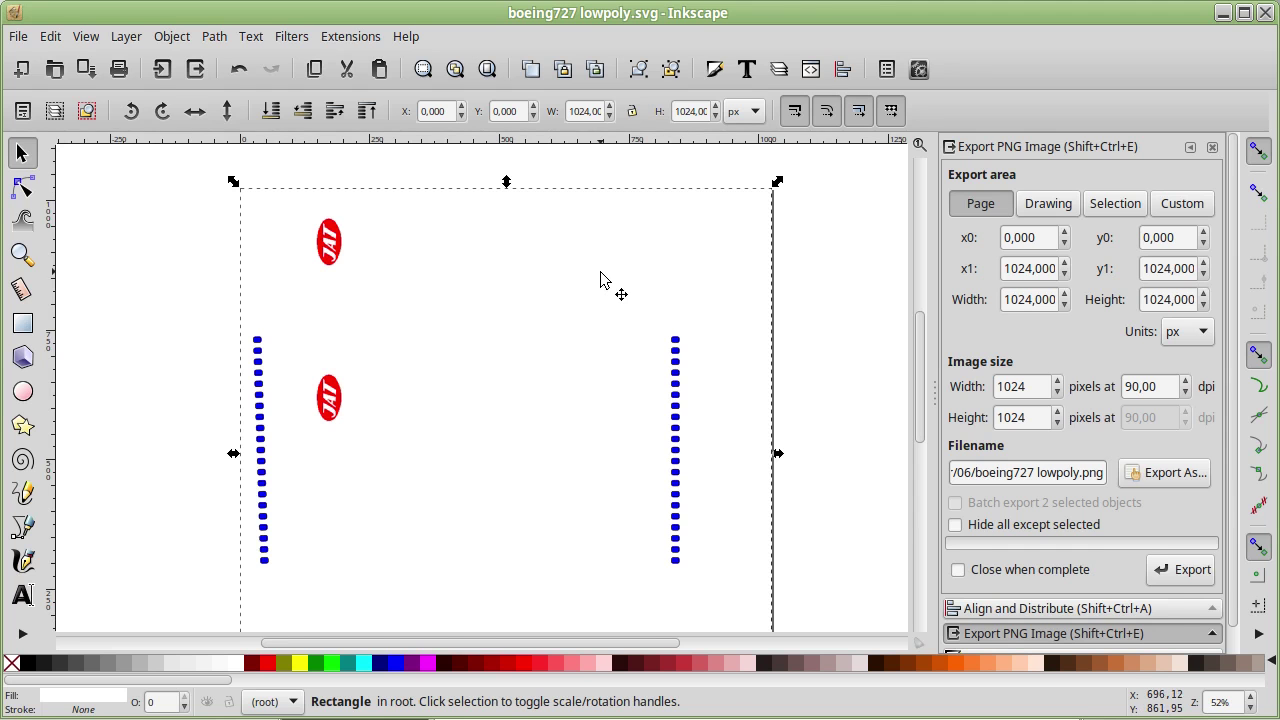
Step: Delete the old UV wireframe and import boeing727 lowpoly 1.png as an embedded image
left_click(550, 292)
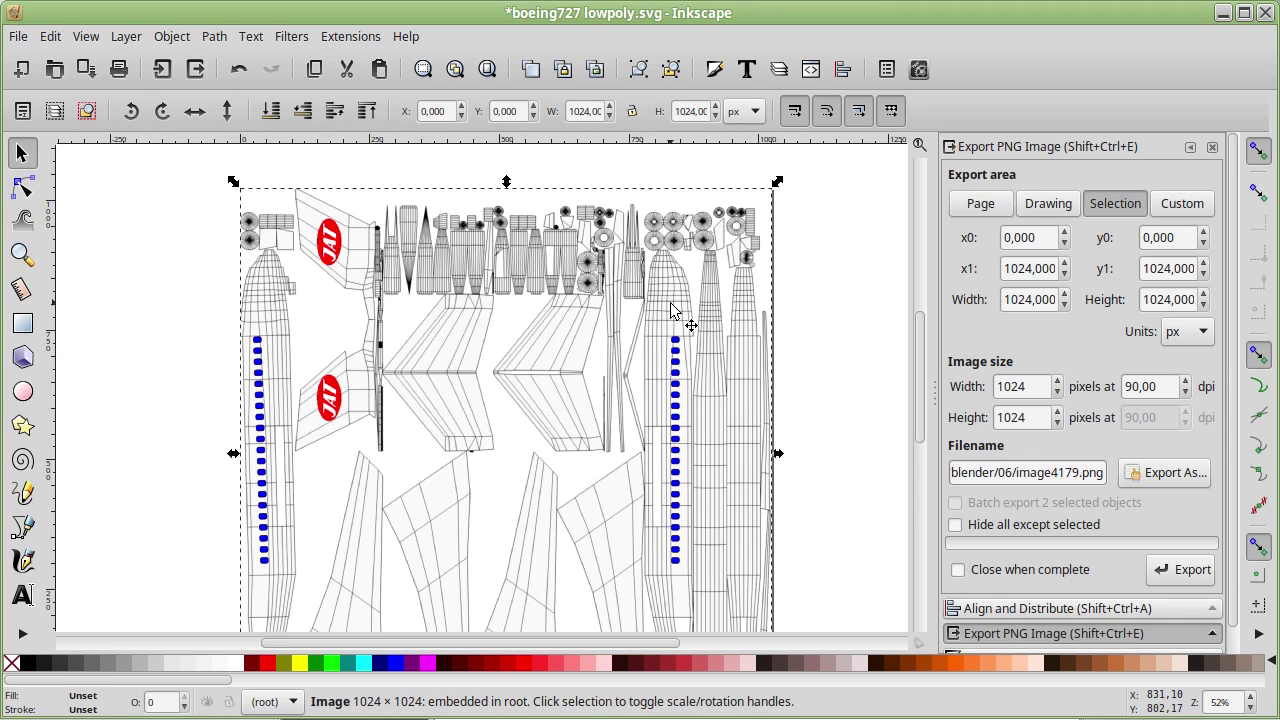
key("Delete")
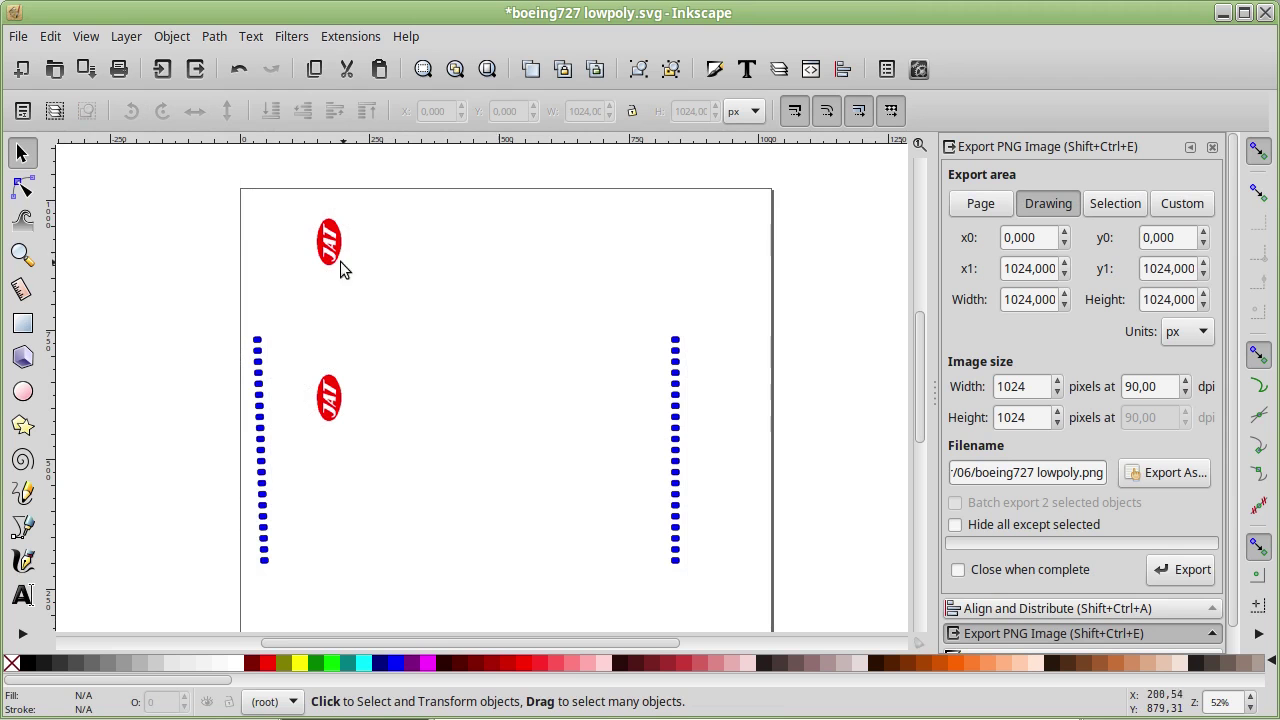
left_click(155, 72)
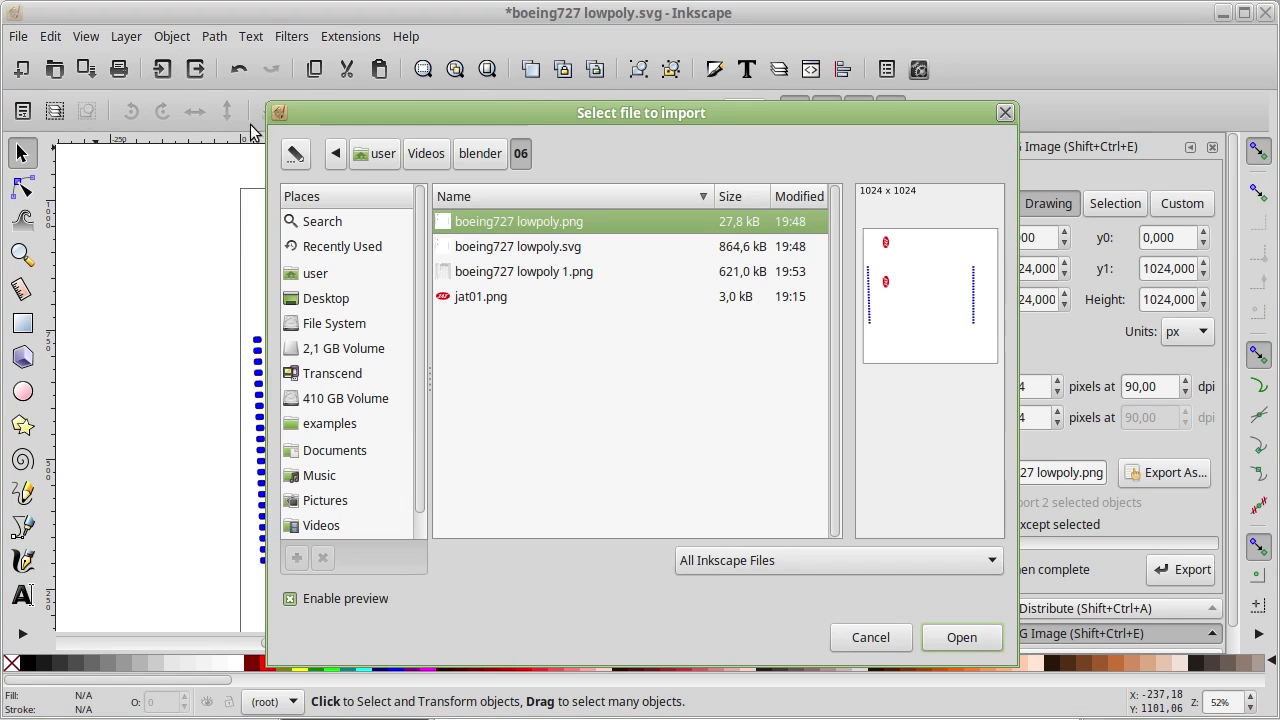
left_click(573, 250)
left_click(580, 274)
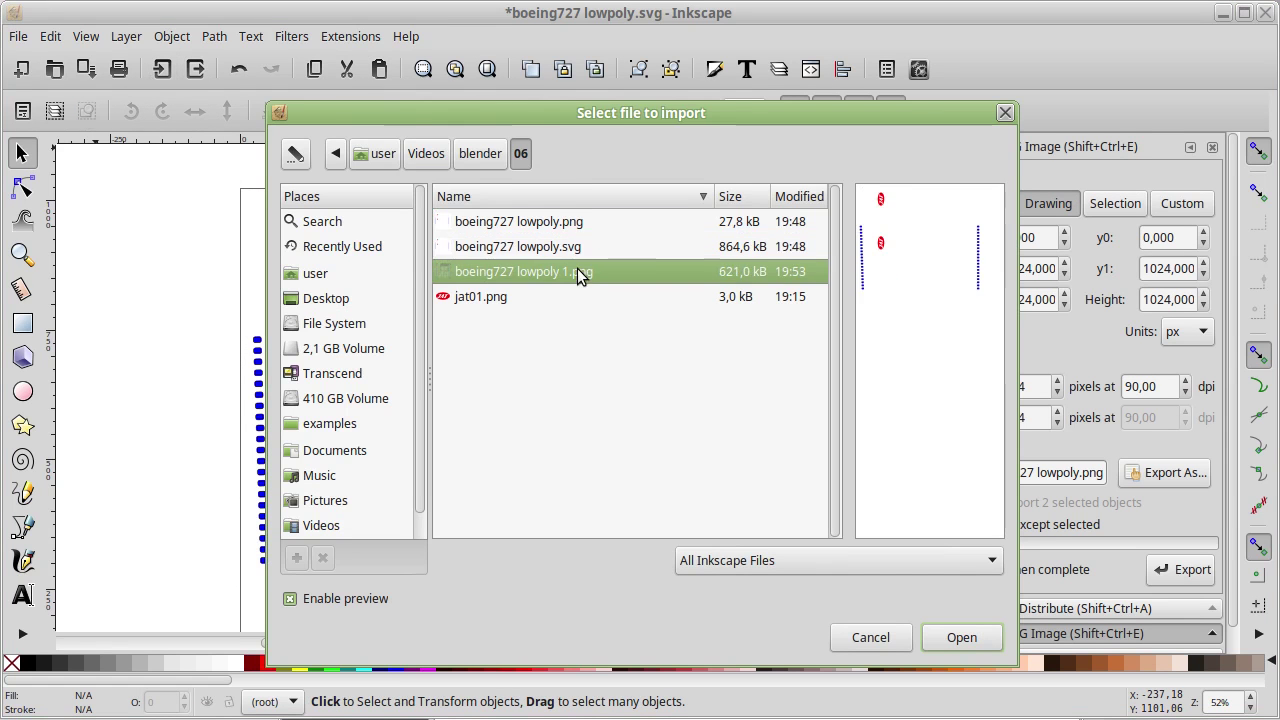
left_click(965, 637)
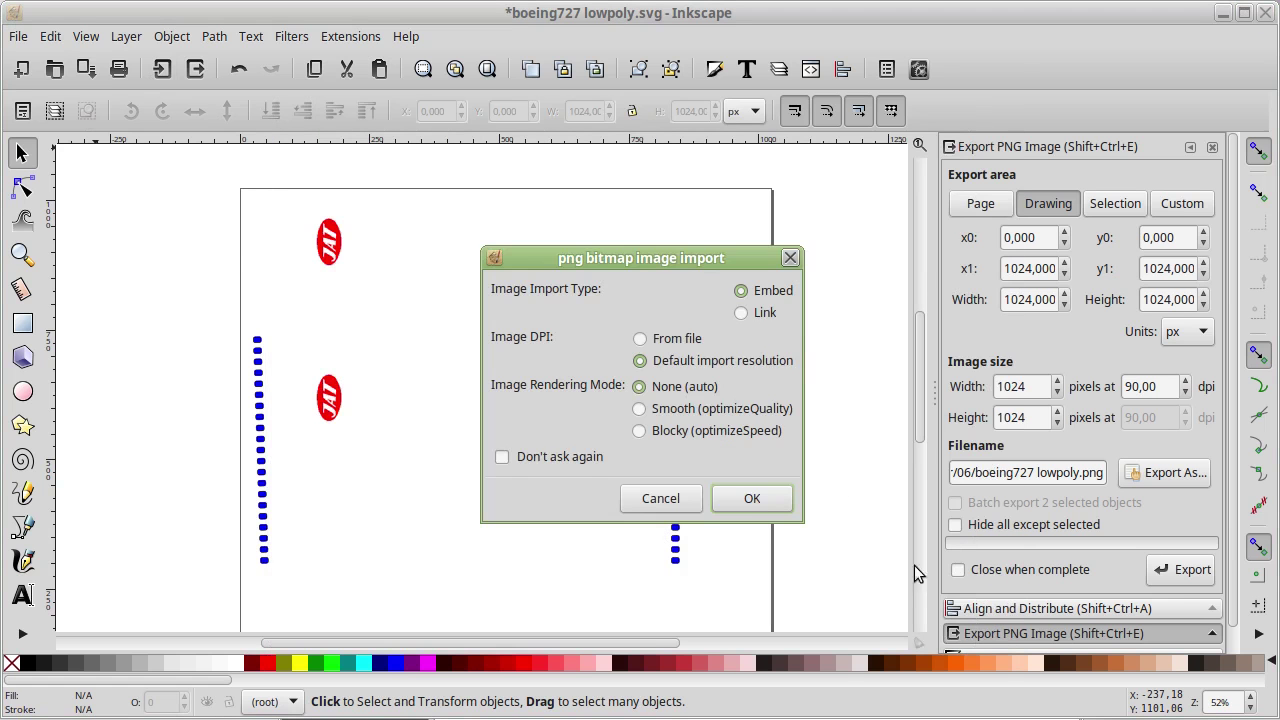
left_click(752, 498)
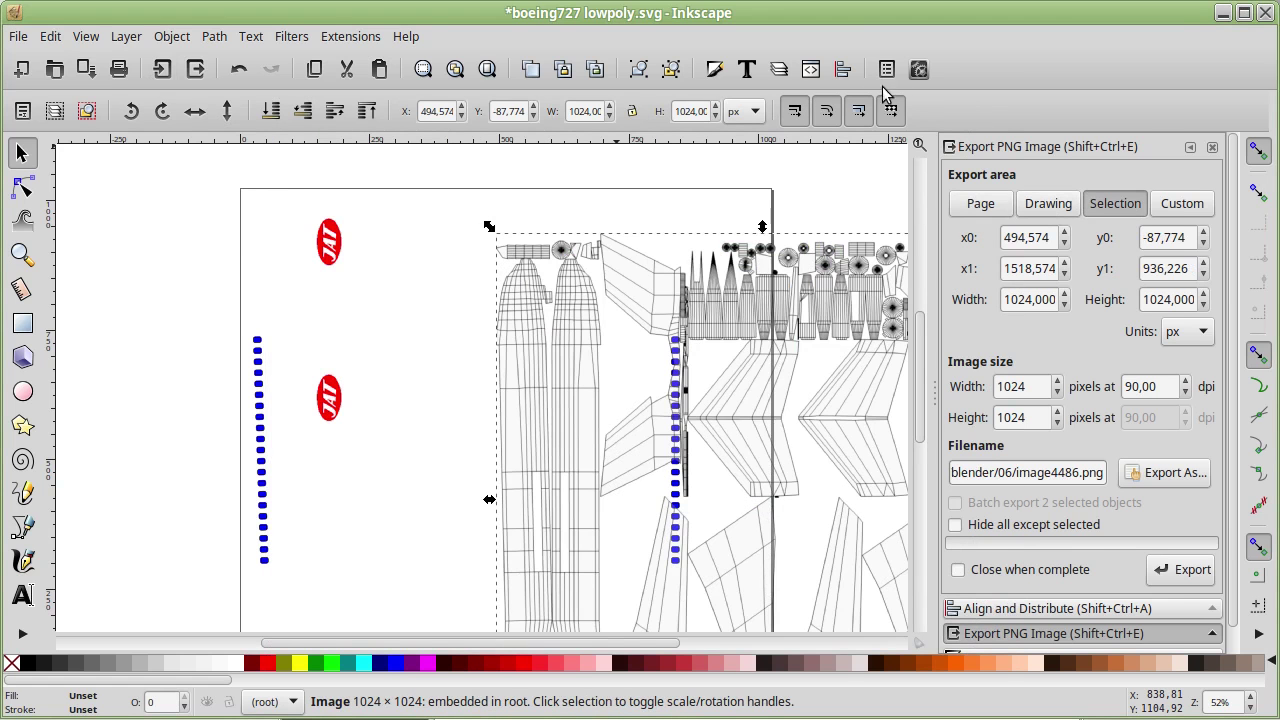
Step: Centre the imported layout image horizontally and vertically on the page
left_click(843, 72)
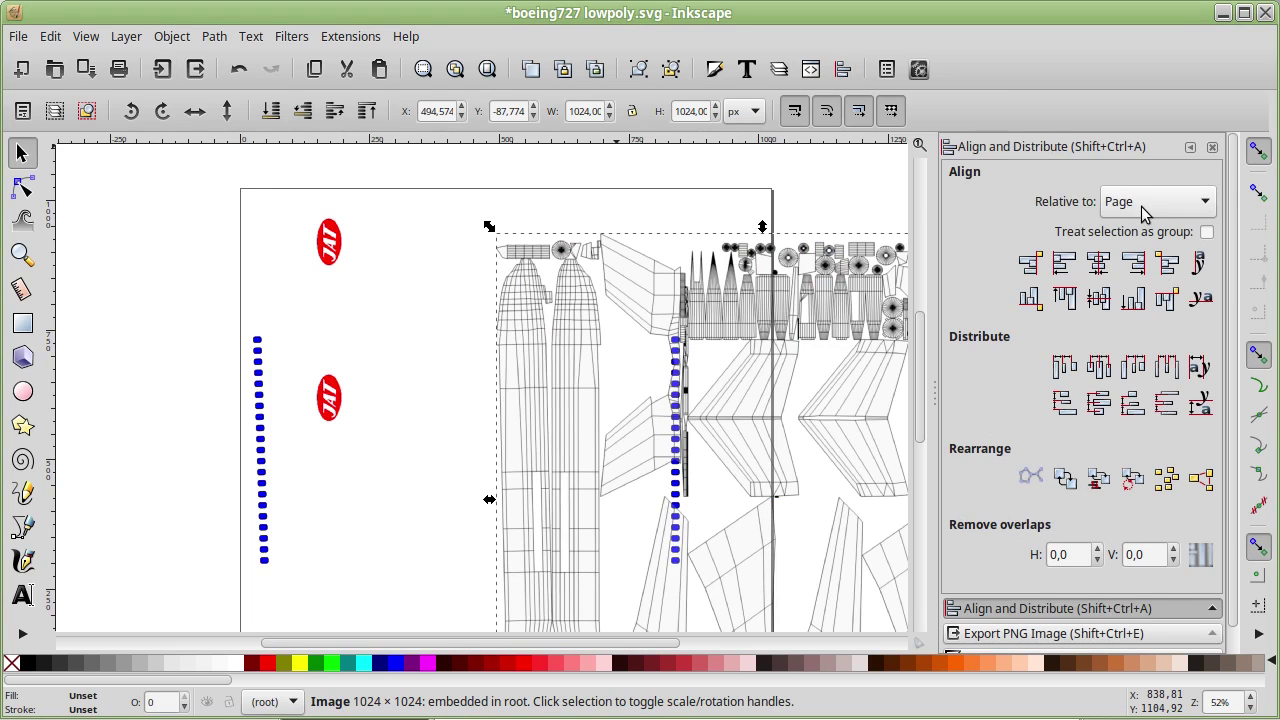
left_click(1098, 263)
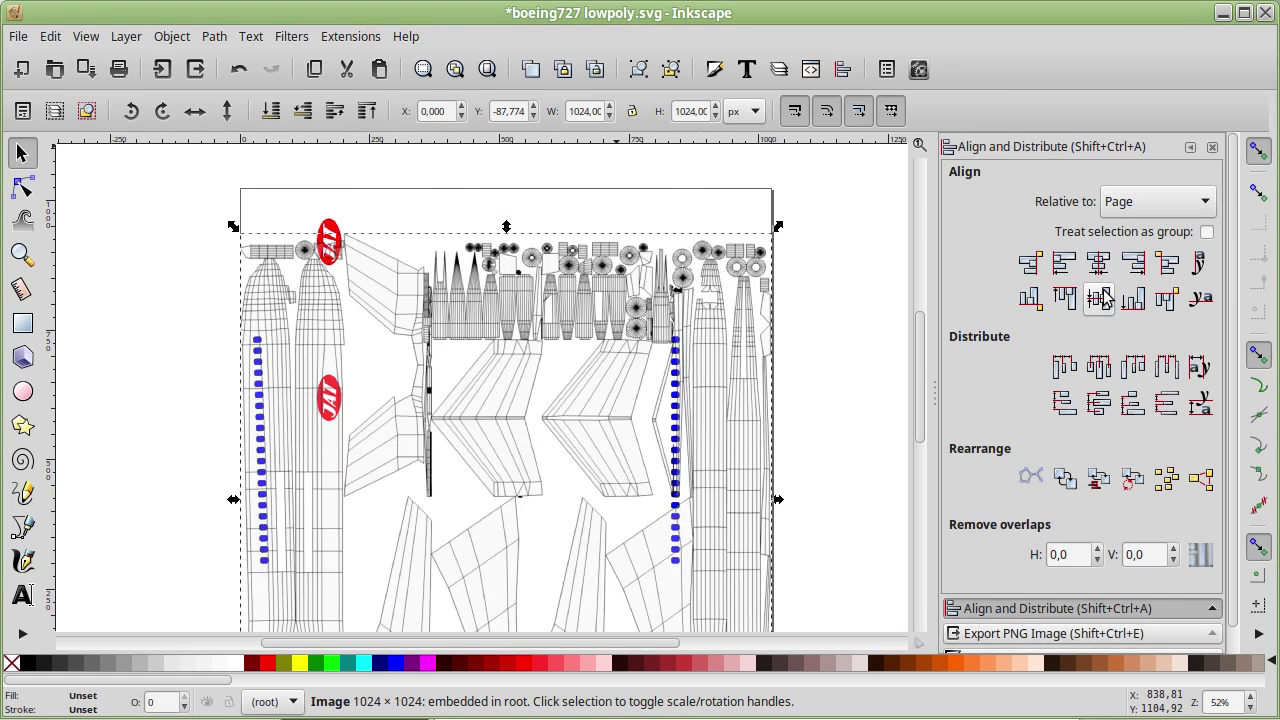
left_click(1098, 297)
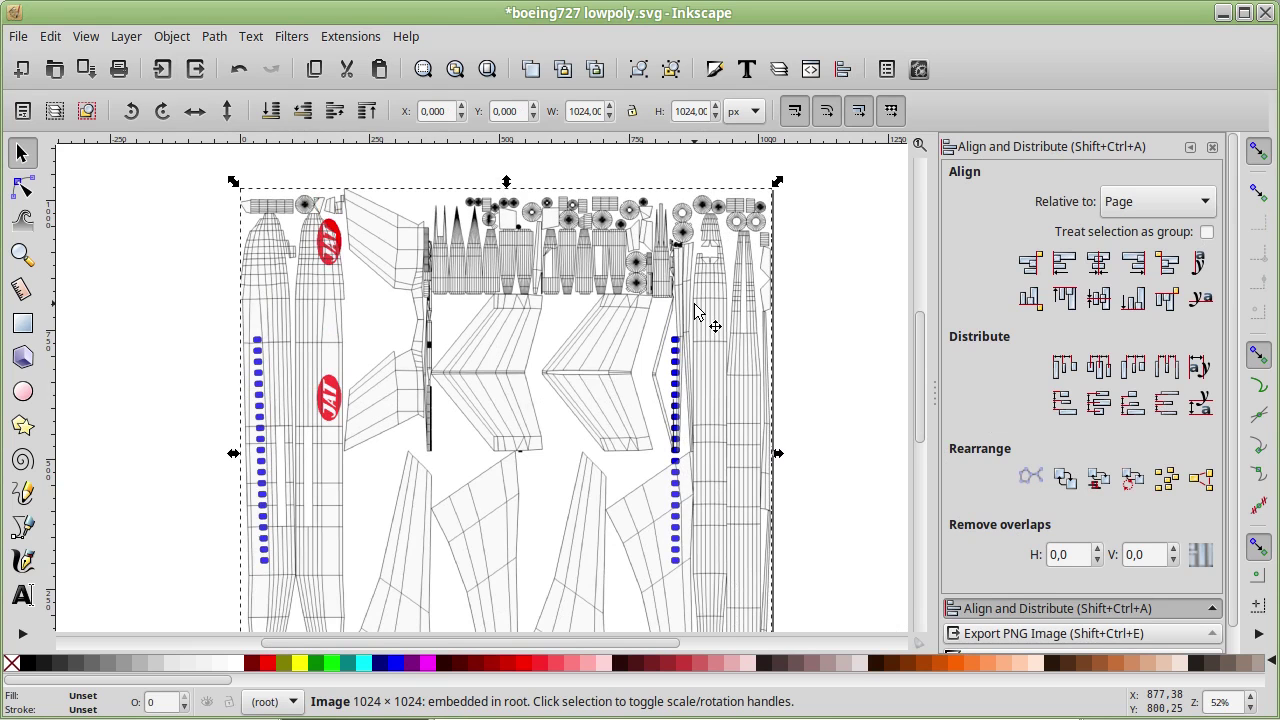
key("Escape")
scroll(383, 266, "down", 2)
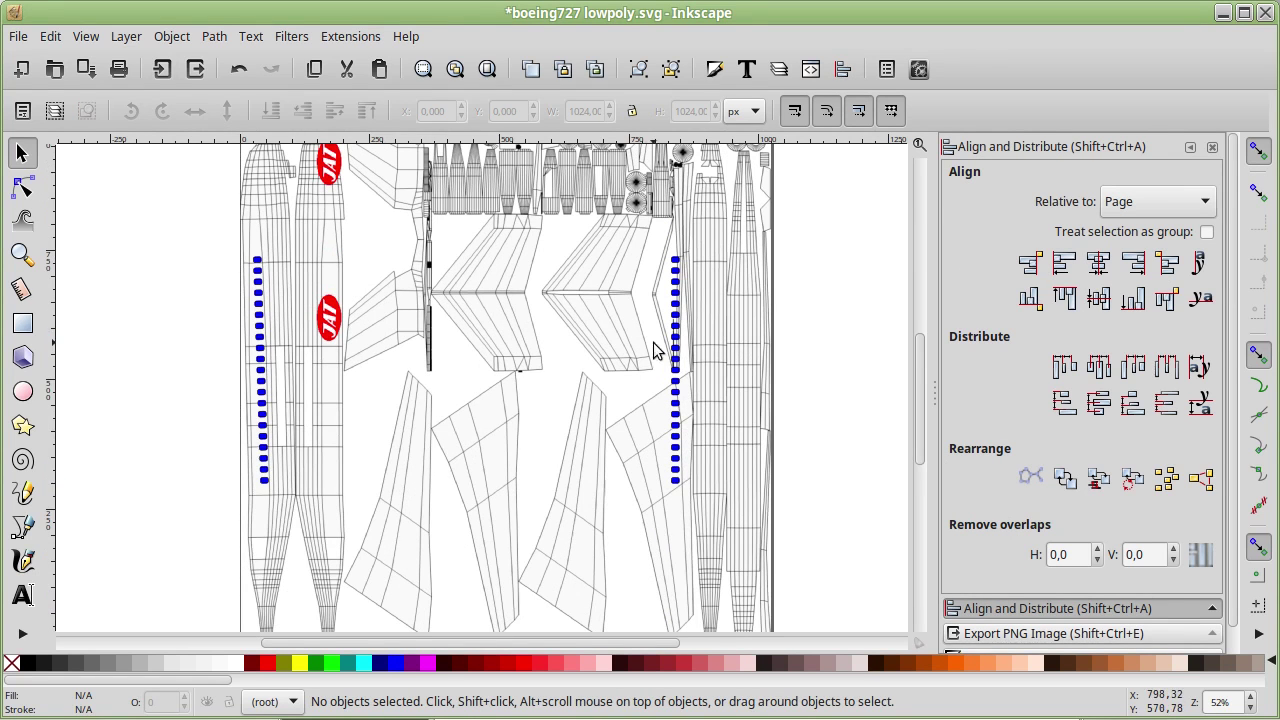
Step: Move both JAT logos right onto the tail pieces of the new layout
left_click(336, 326)
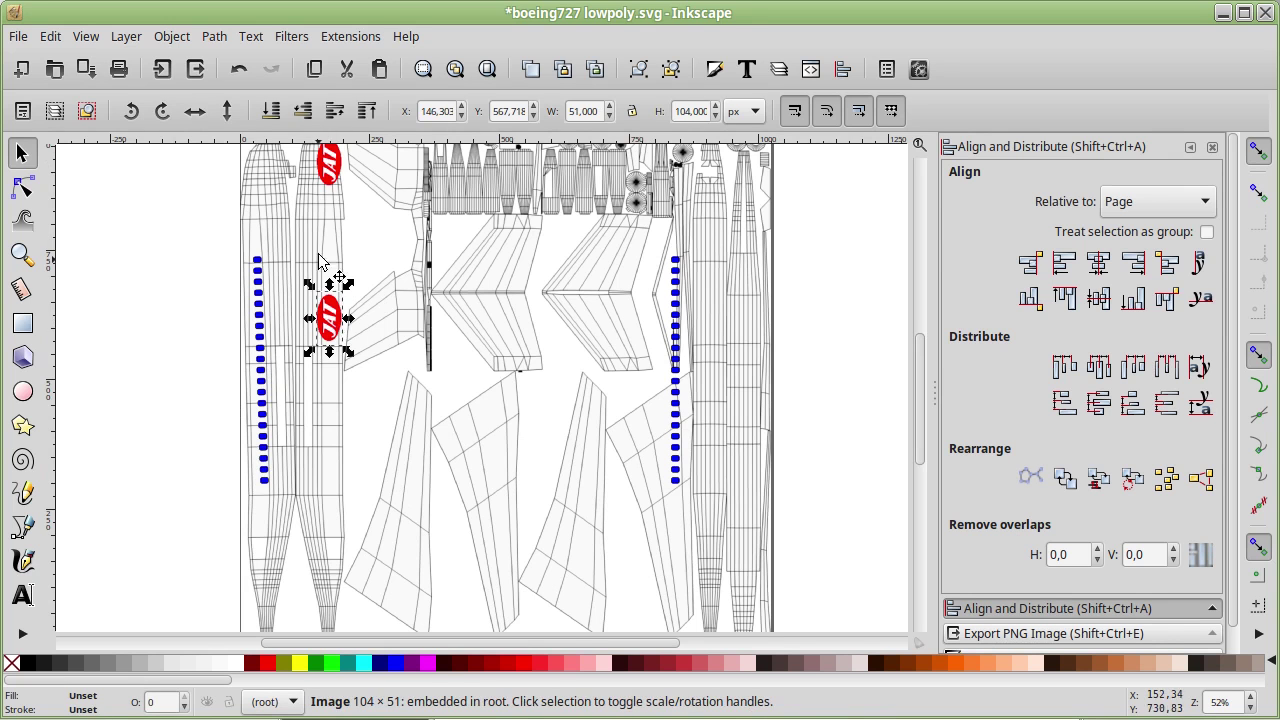
left_click(329, 163, "shift")
scroll(380, 228, "up", 1)
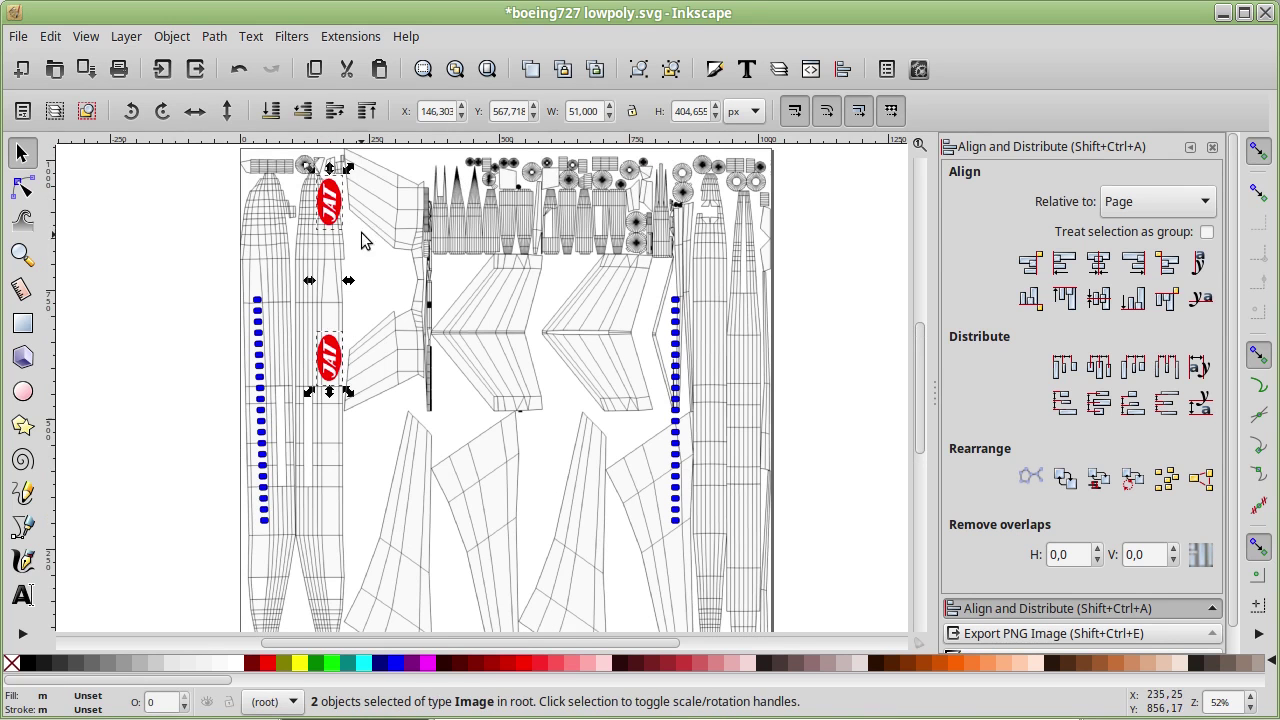
mouse_move(329, 205)
left_mouse_down()
mouse_move(379, 205)
mouse_move(396, 221)
left_mouse_up()
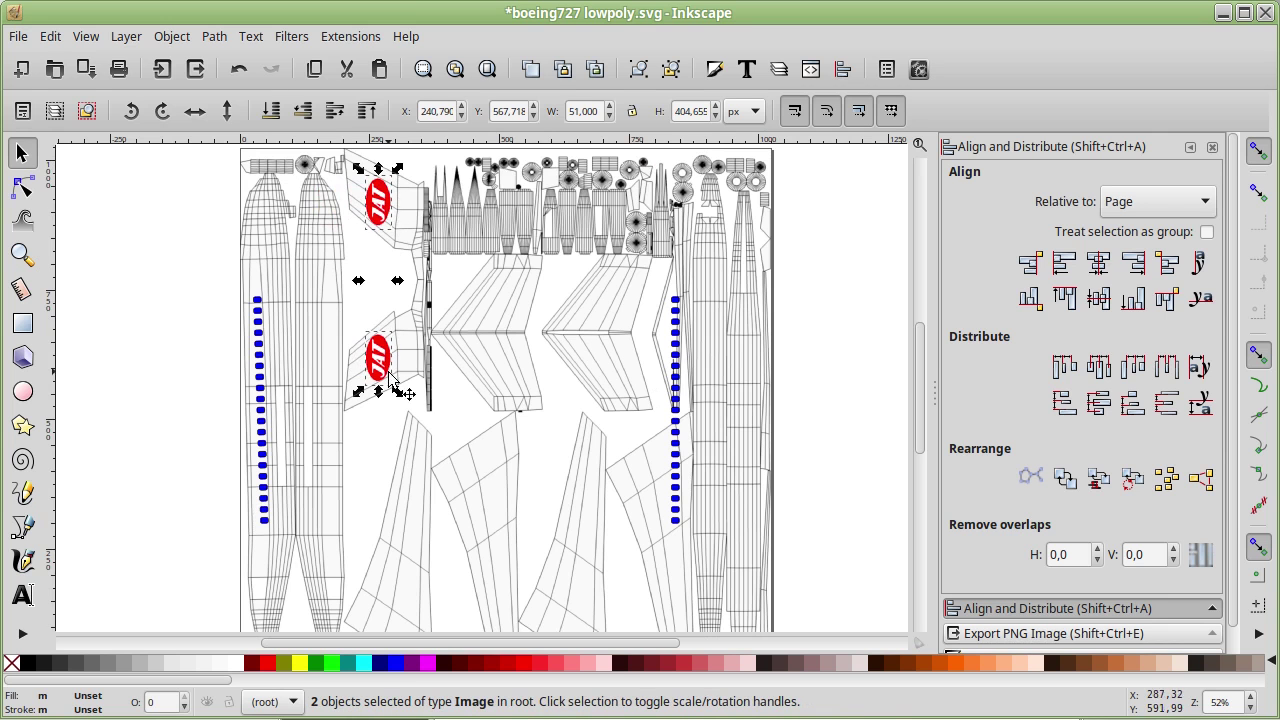
Step: Slide the right blue window strip horizontally left onto the fuselage strip
left_click(675, 380)
key("ctrl")
left_click_drag(677, 386, 326, 377, "ctrl")
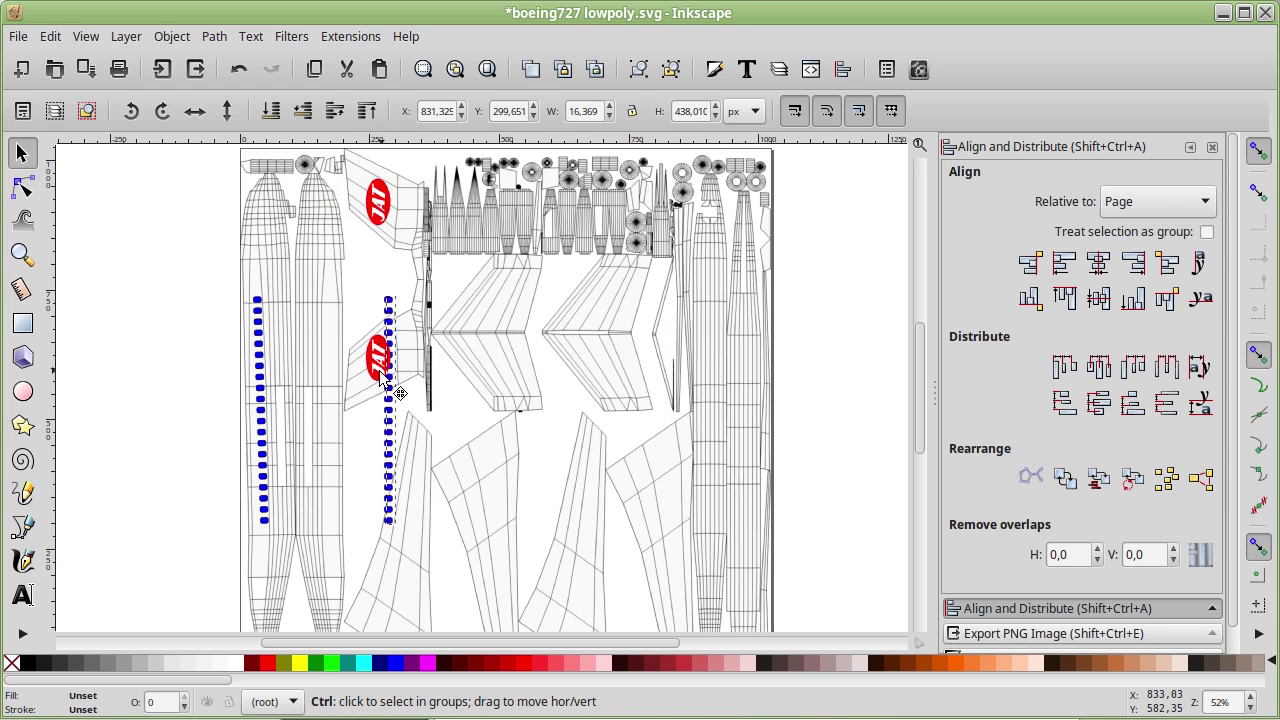
scroll(330, 375, "up", 3, "ctrl")
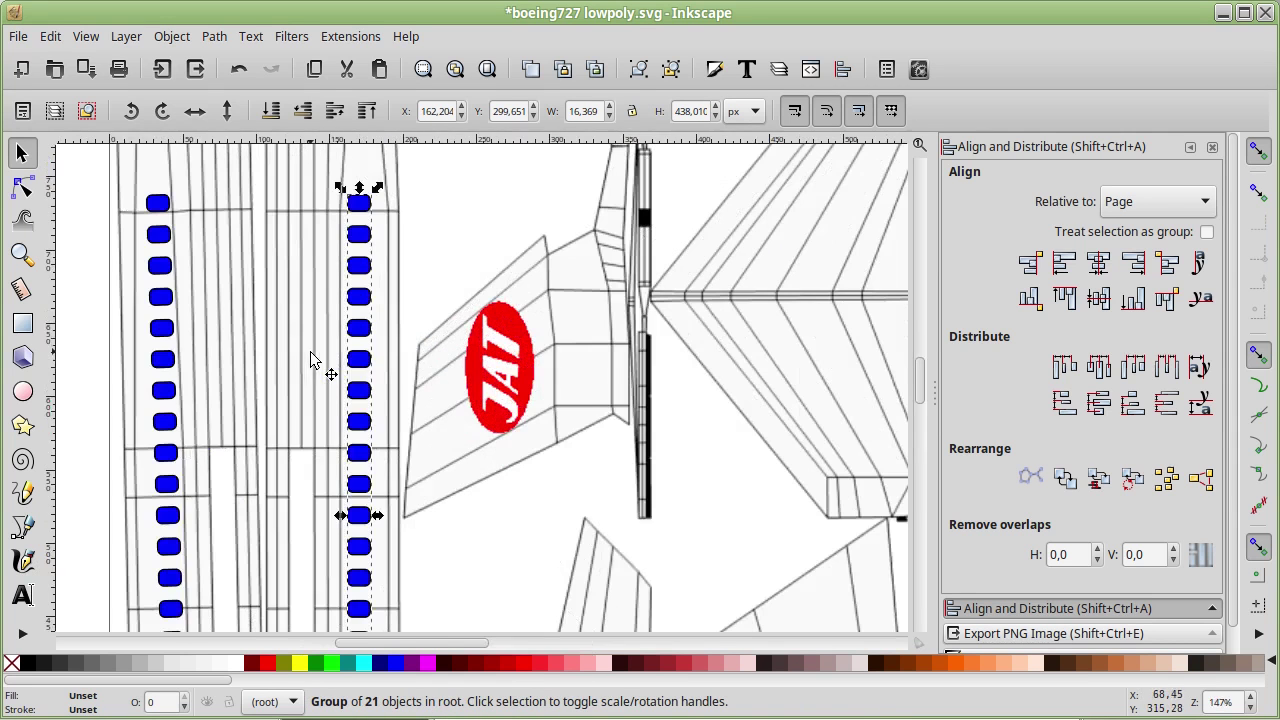
scroll(360, 360, "up", 1, "ctrl")
key("ctrl")
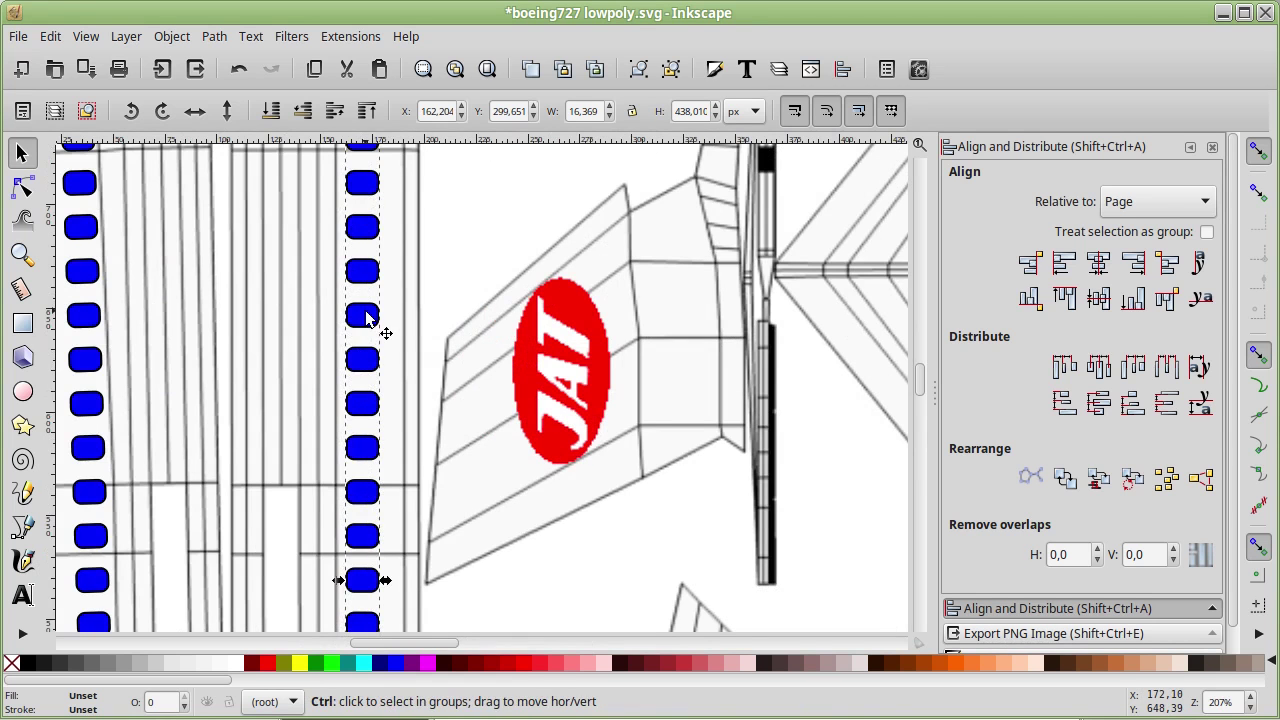
key("ctrl+z")
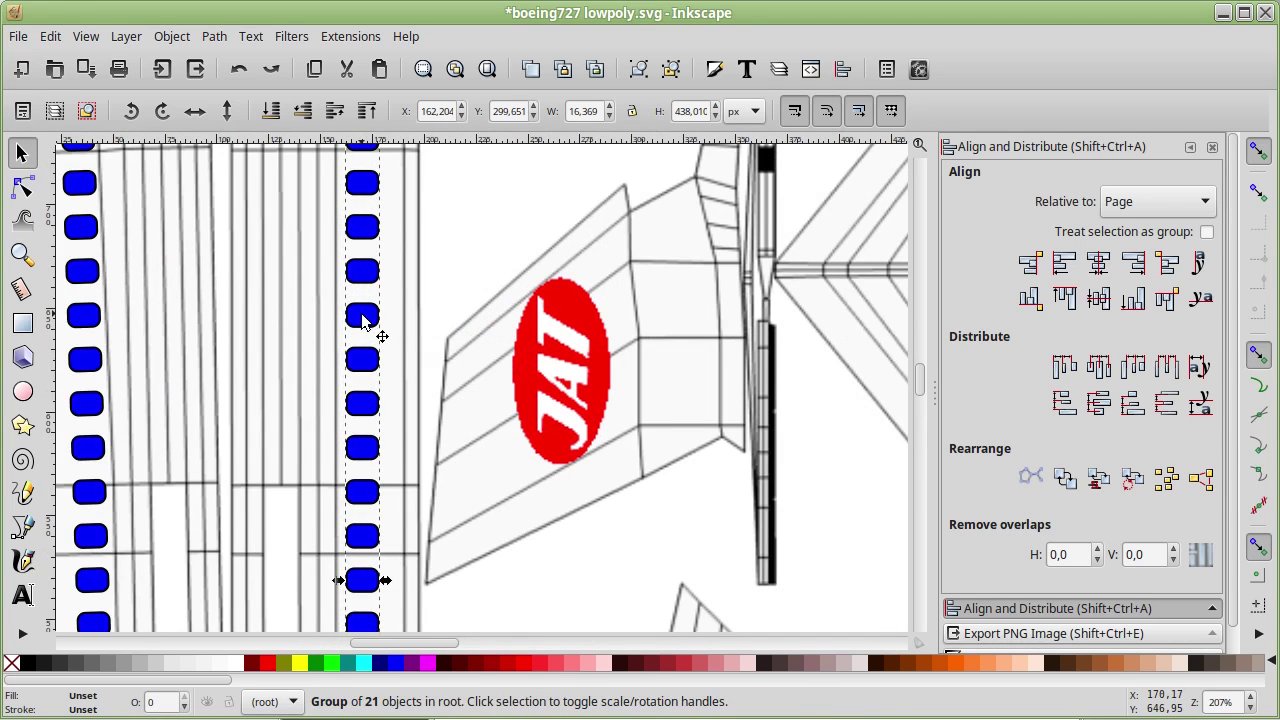
left_click_drag(370, 320, 361, 321)
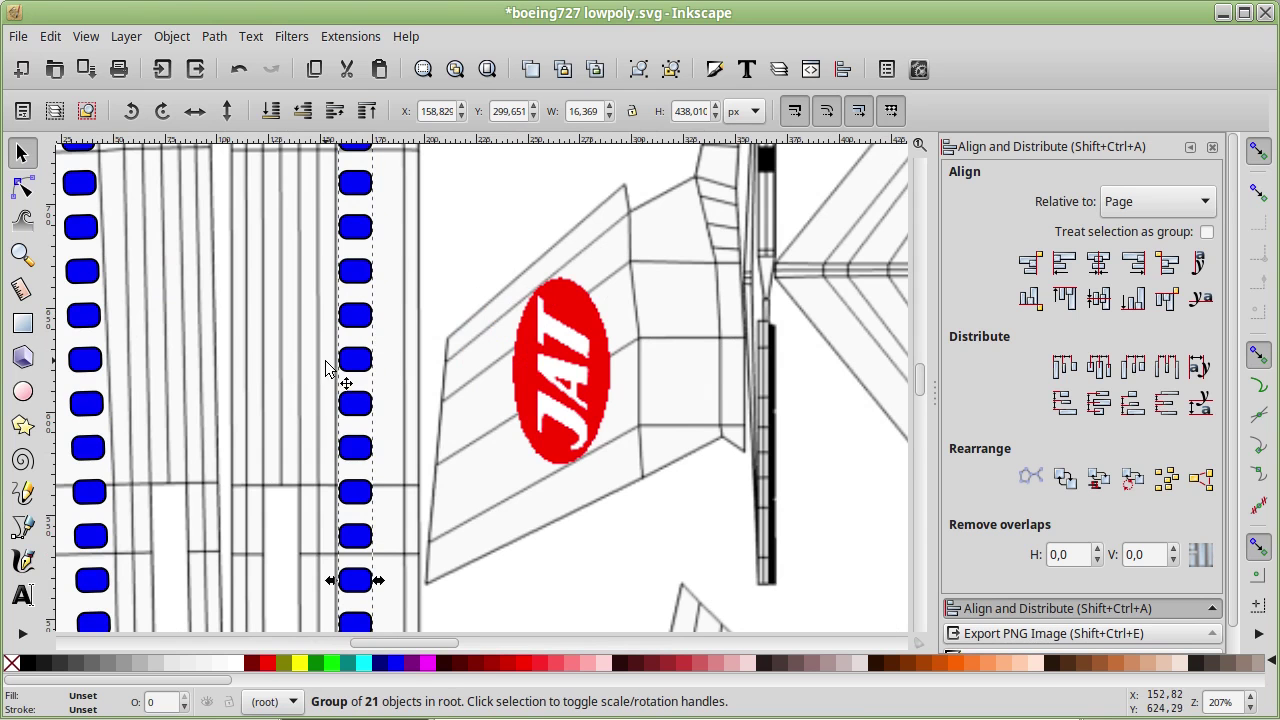
Step: Nudge the left window strip slightly right to X 26.589, then zoom out to the whole page
scroll(139, 336, "up", 5)
scroll(137, 338, "down", 5)
scroll(150, 360, "left", 2, "shift")
scroll(213, 383, "left", 2, "shift")
left_click(242, 448)
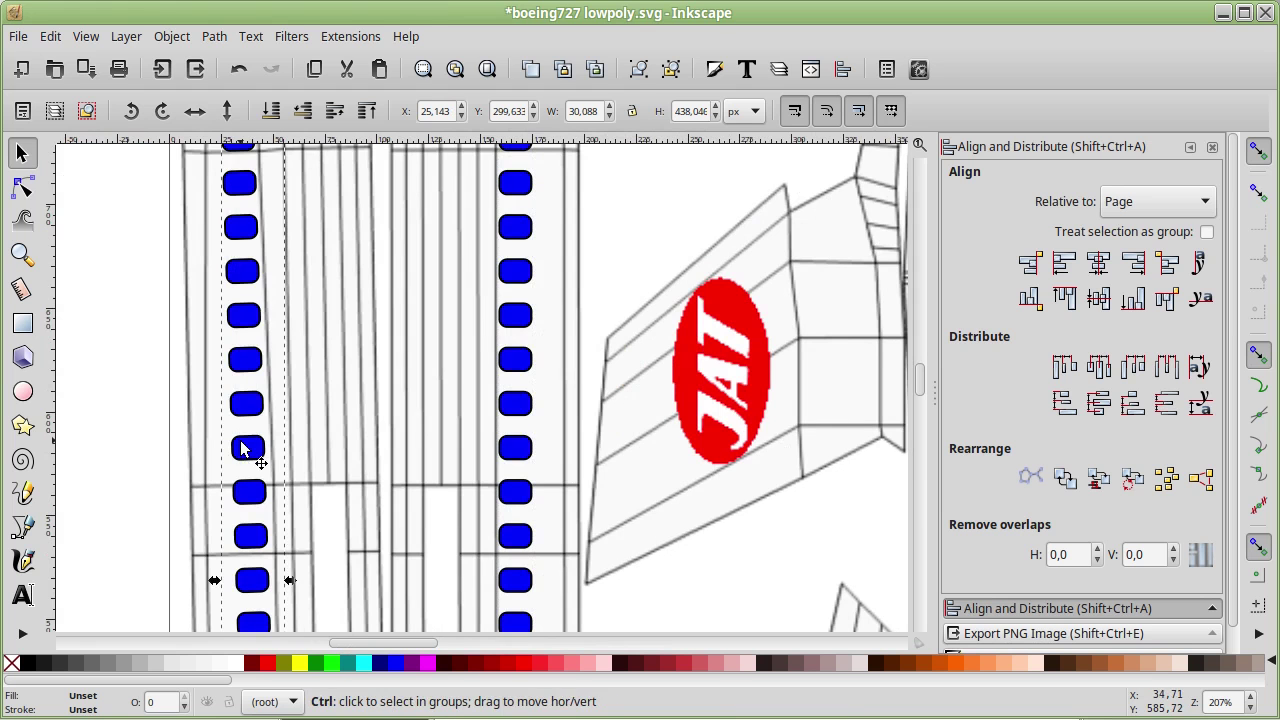
left_click_drag(243, 449, 250, 448)
scroll(338, 380, "down", 1, "ctrl")
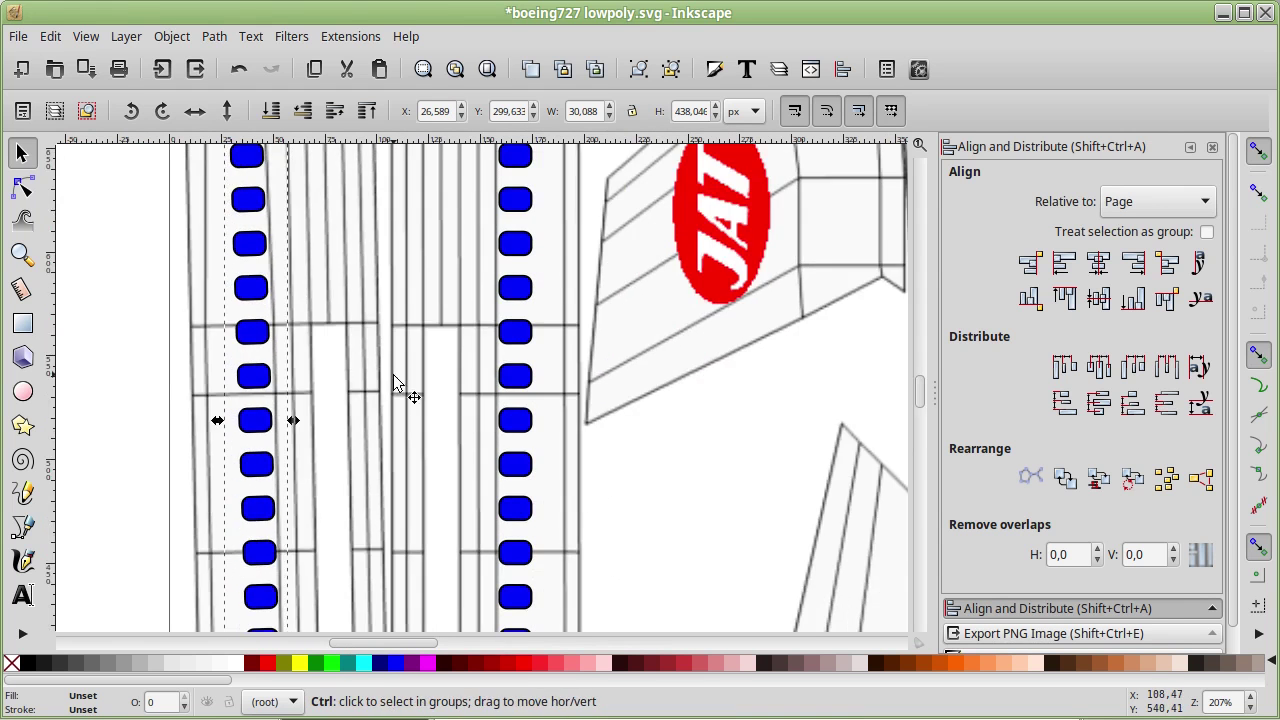
scroll(400, 386, "down", 1, "ctrl")
scroll(414, 377, "down", 1, "ctrl")
scroll(471, 377, "down", 1, "ctrl")
scroll(600, 389, "down", 1)
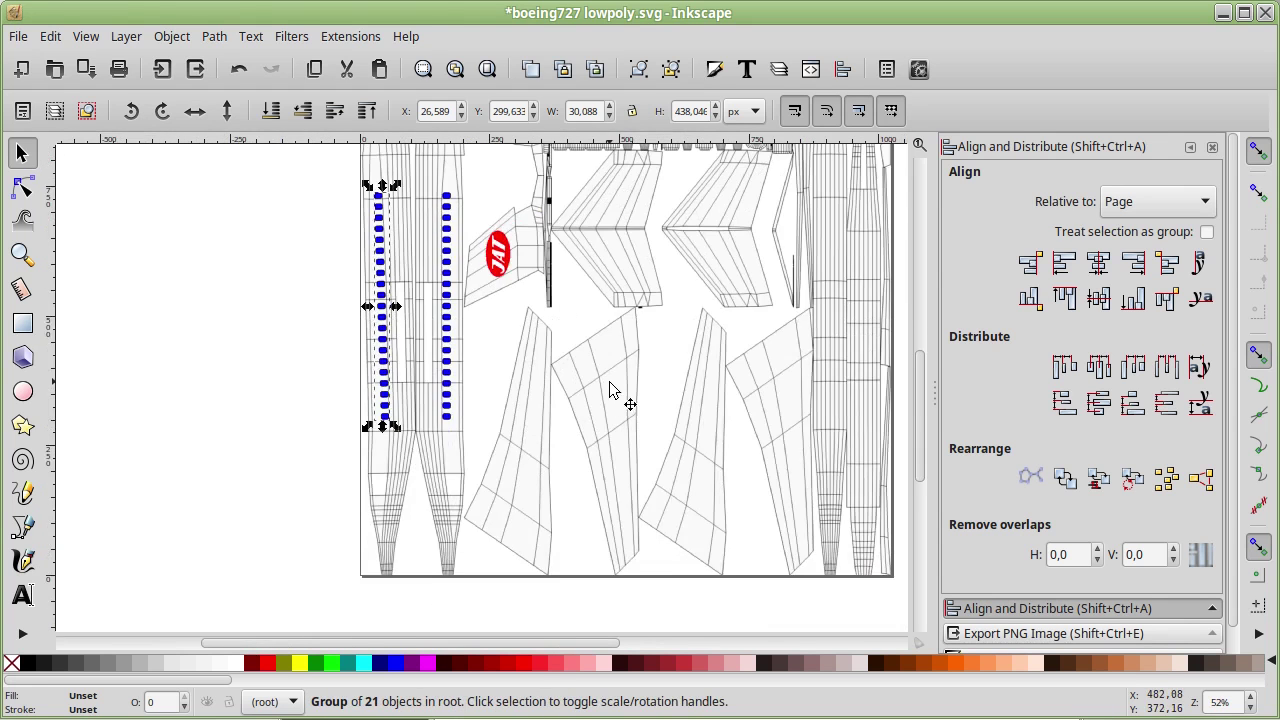
scroll(614, 391, "up", 3)
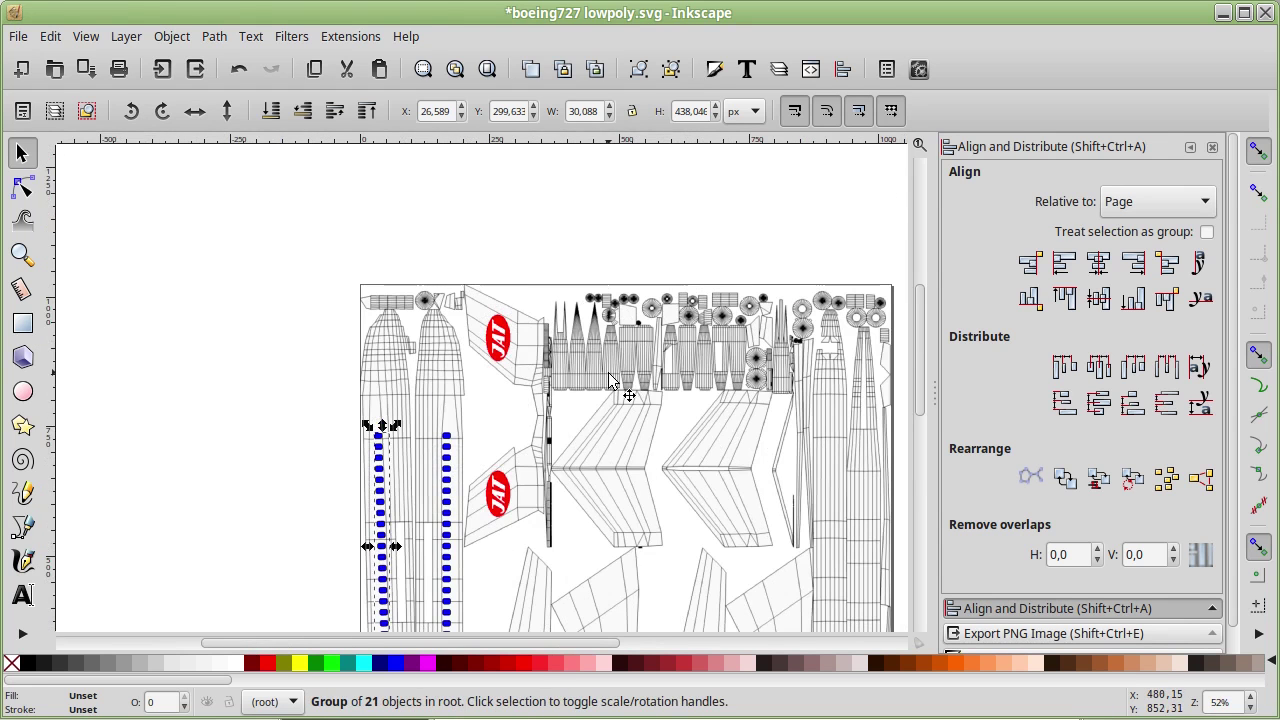
scroll(598, 382, "down", 2, "ctrl")
Step: Draw a large white rectangle over the page
left_click(190, 302)
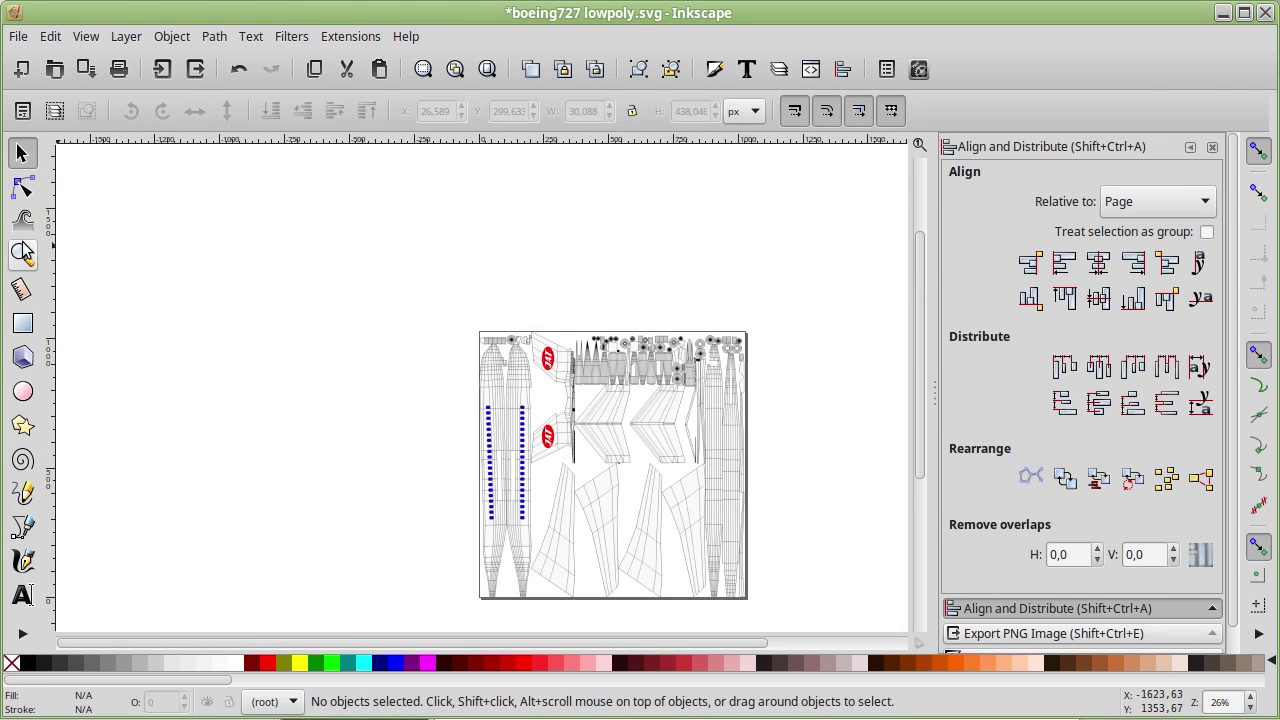
left_click(22, 322)
left_click_drag(370, 277, 752, 603)
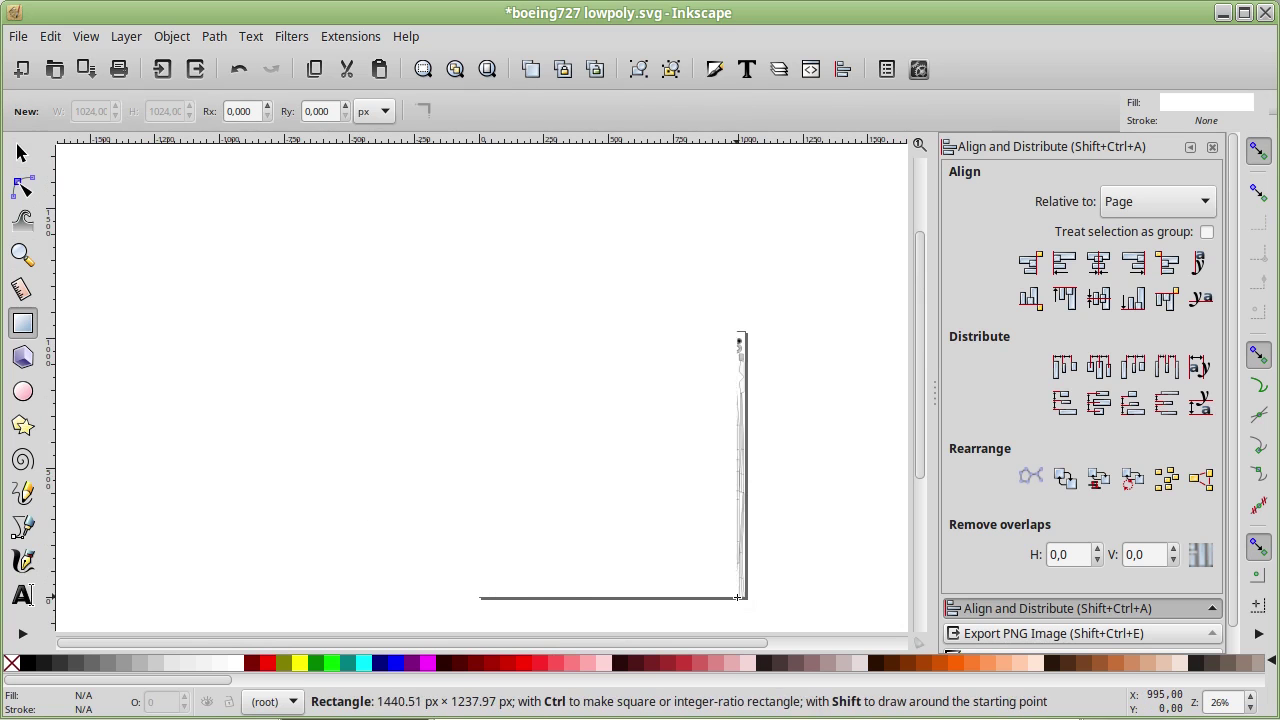
key("s")
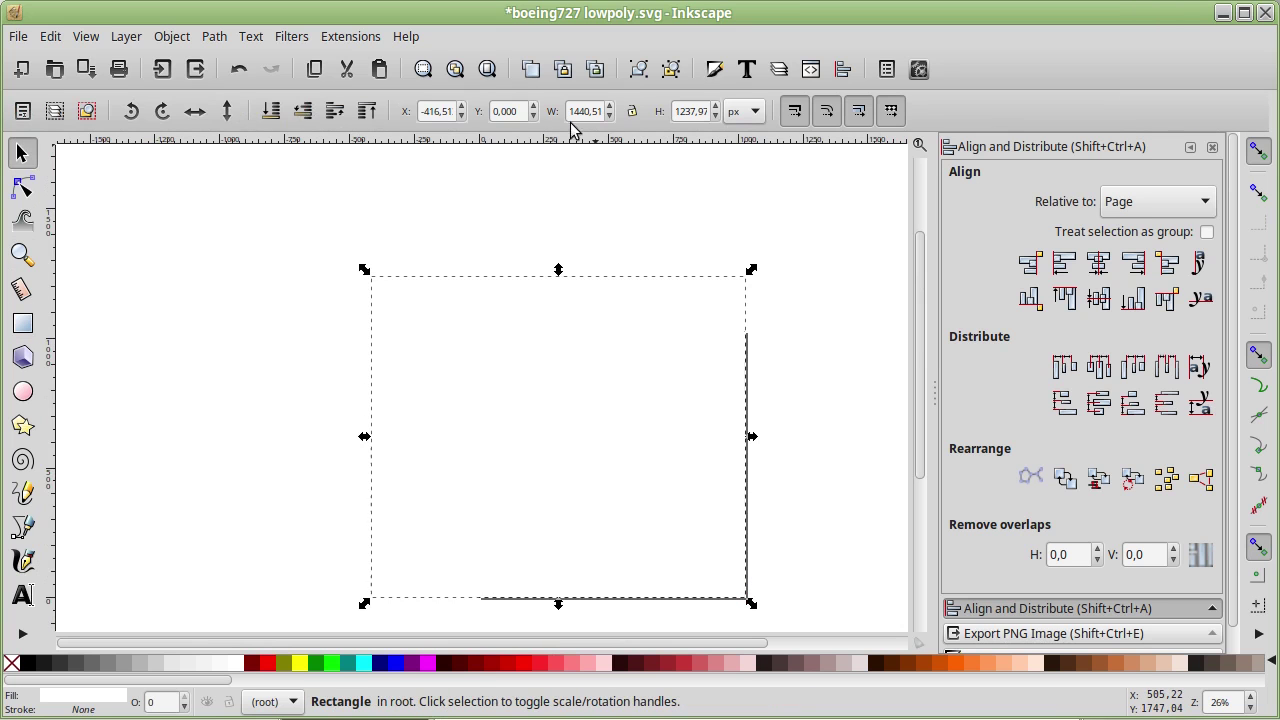
Step: Size the rectangle to 1024×1024 and align it to the page at 0,0
double_click(579, 111)
type("1024")
key("Return")
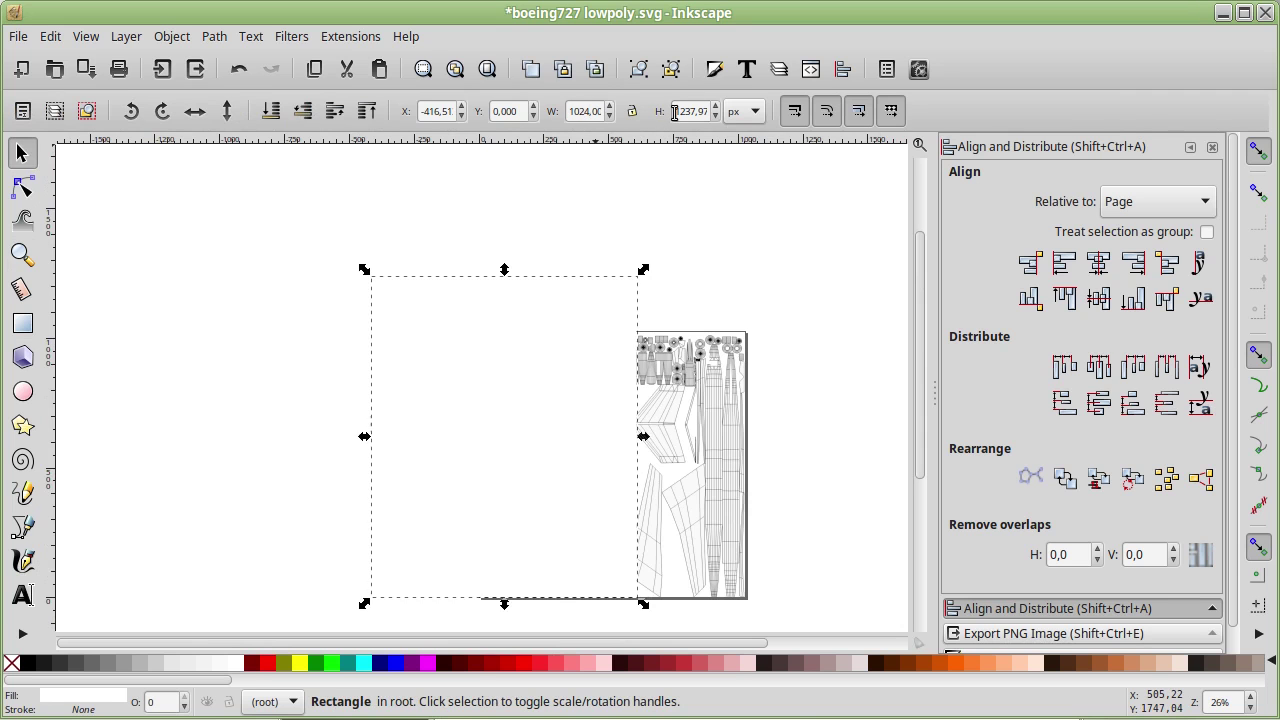
double_click(676, 112)
type("1024")
key("Return")
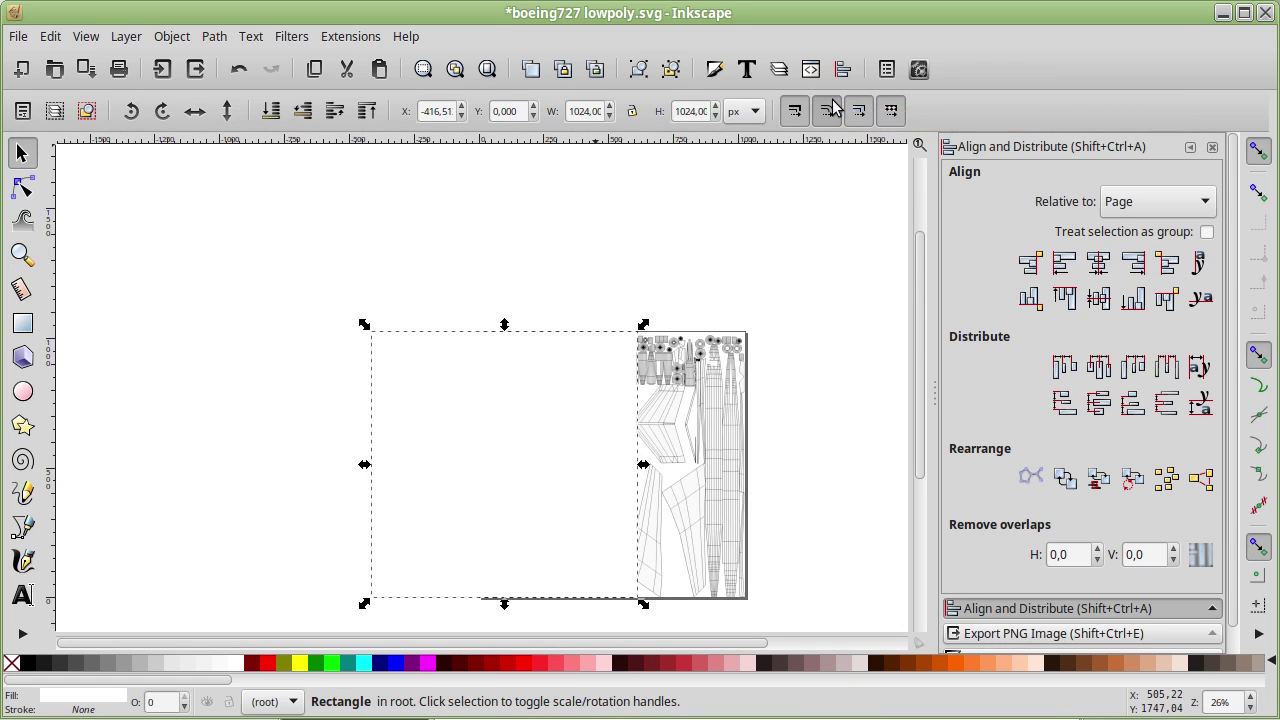
left_click(1098, 263)
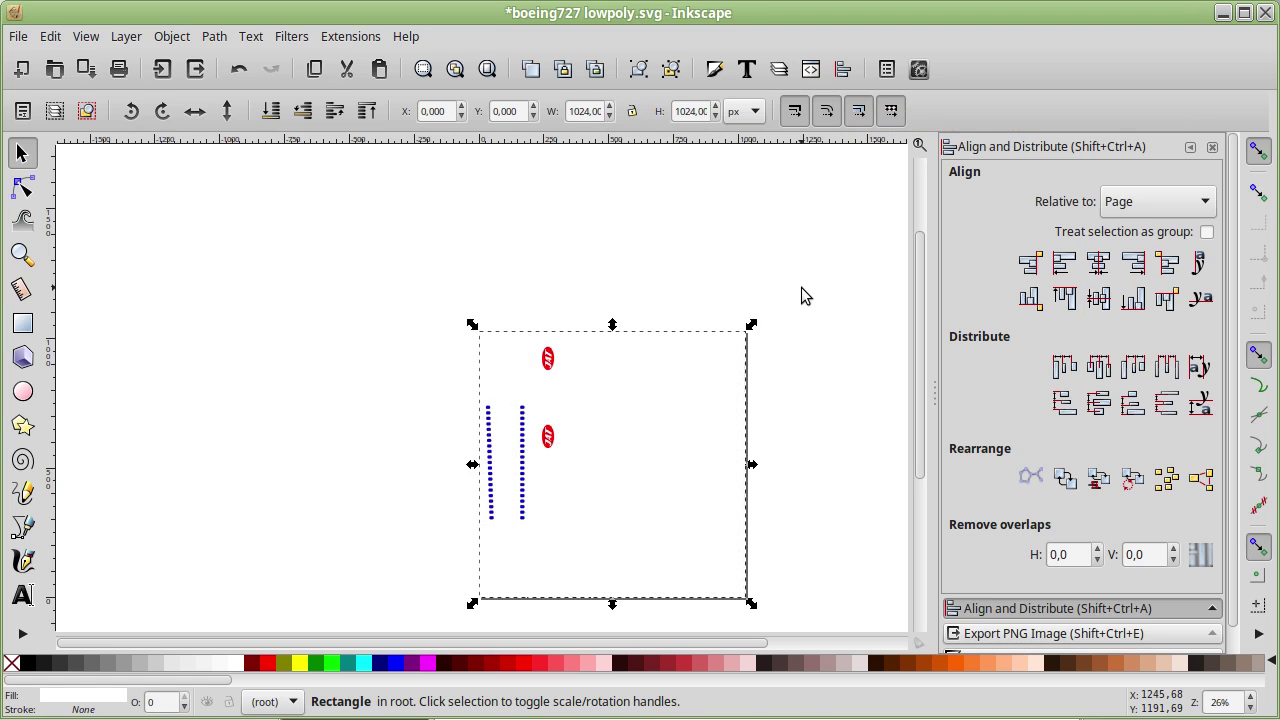
left_click(673, 283)
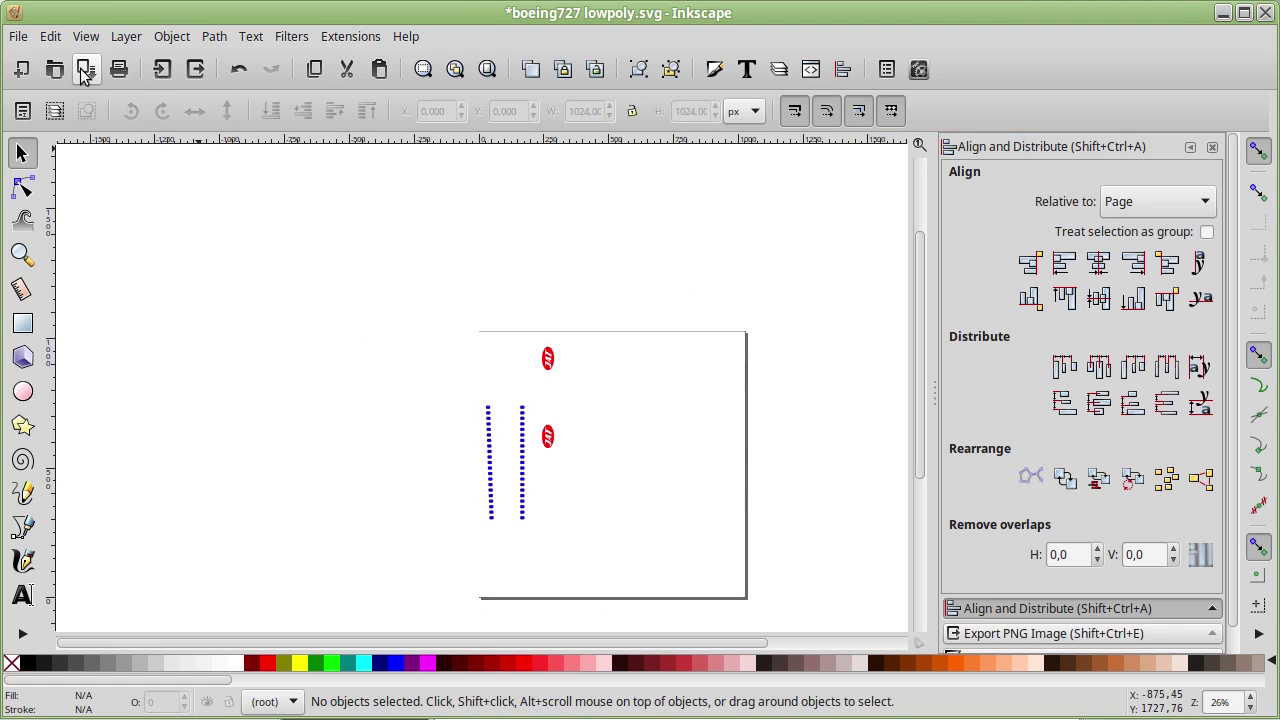
Step: Save the drawing as boeing727 lowpoly 1.svg
left_click(18, 36)
left_click(123, 212)
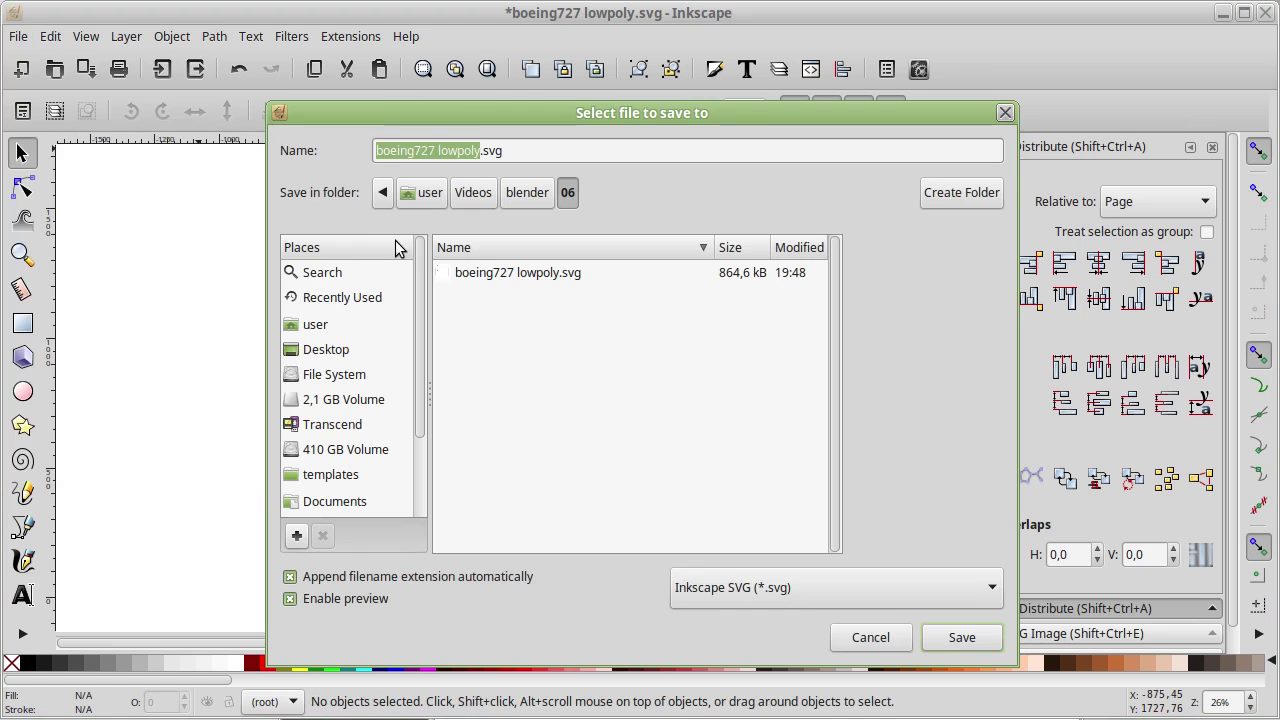
left_click(477, 153)
type("1")
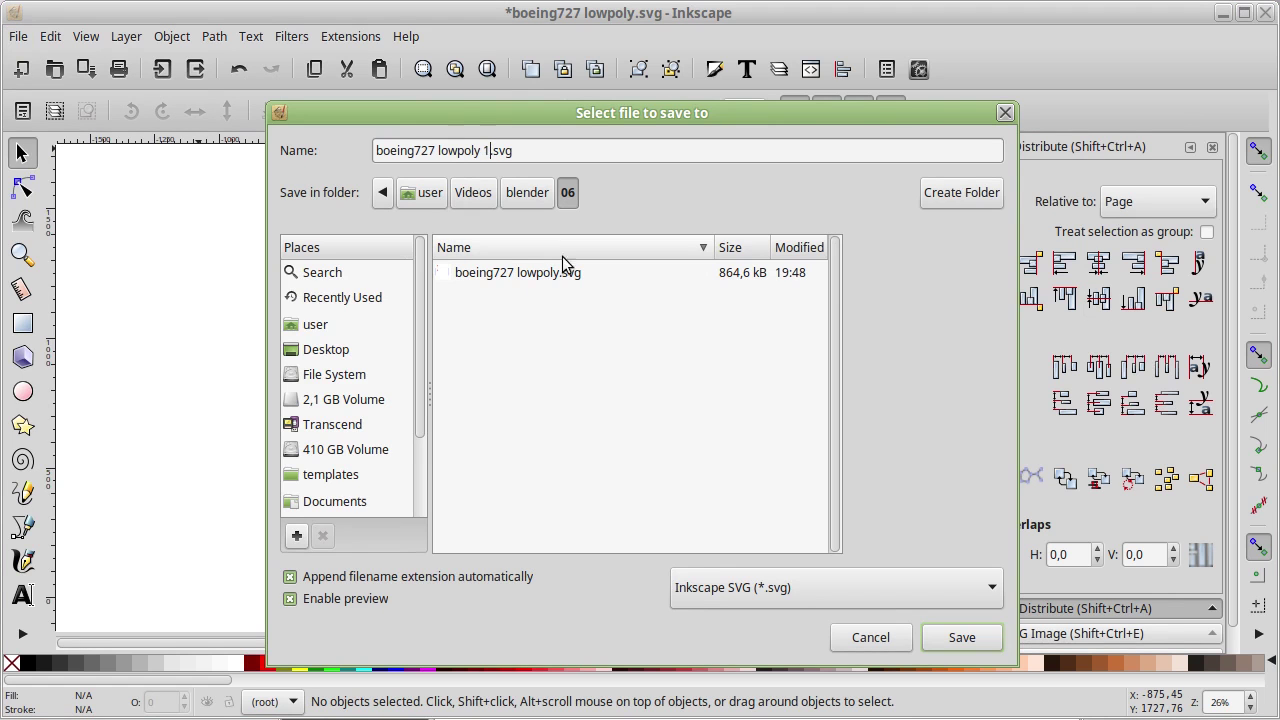
left_click(976, 641)
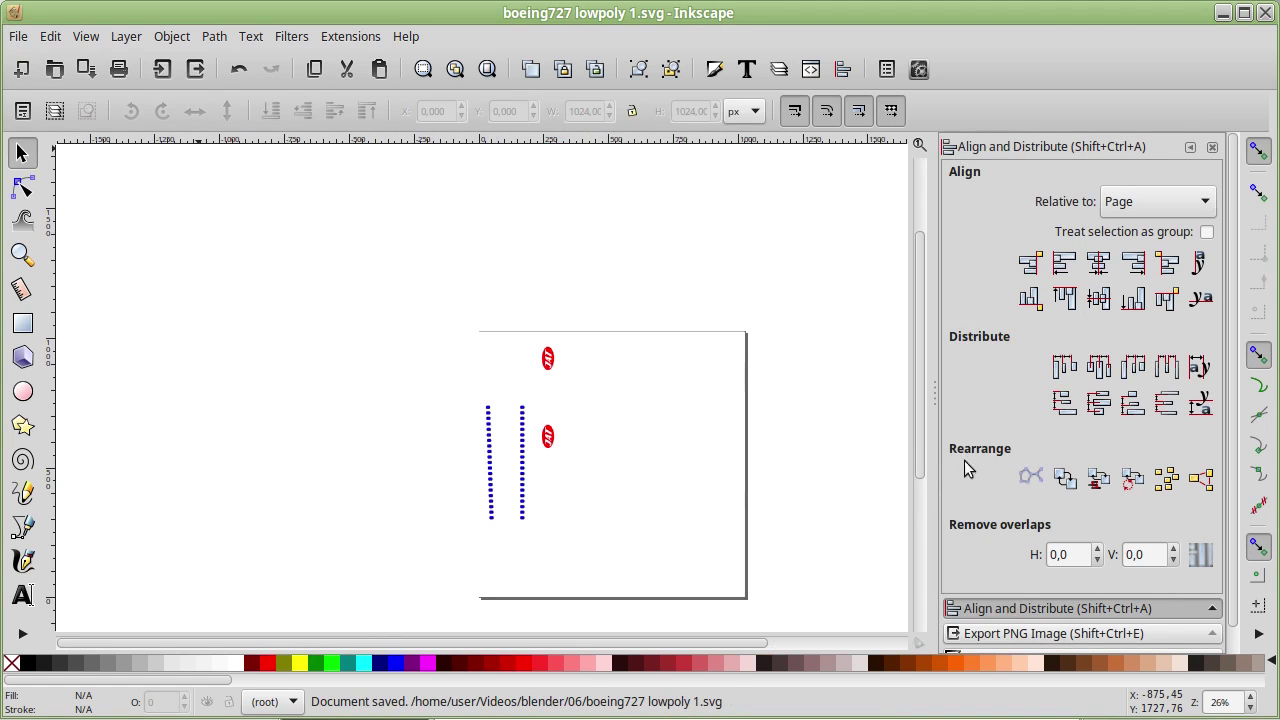
scroll(1000, 455, "down", 1)
scroll(1058, 439, "up", 1)
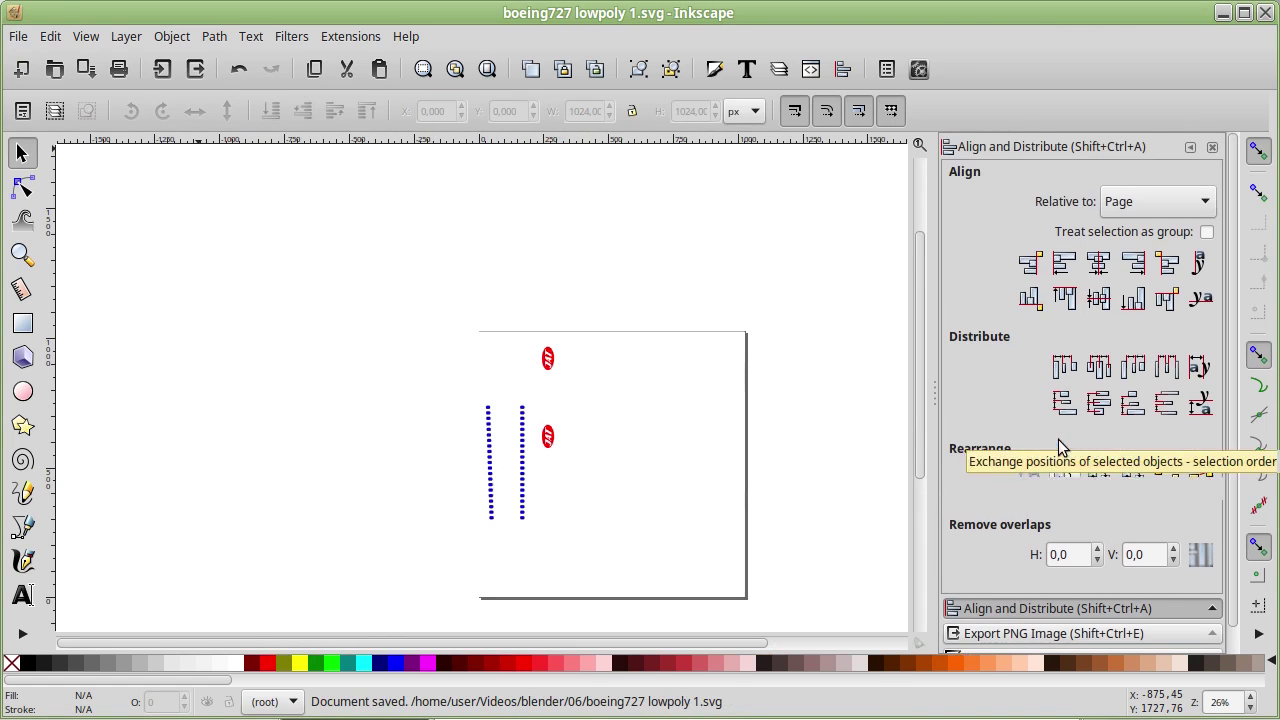
Step: Export the page as boeing727 lowpoly 1.png, replacing the old file, then return to Blender
left_click(192, 80)
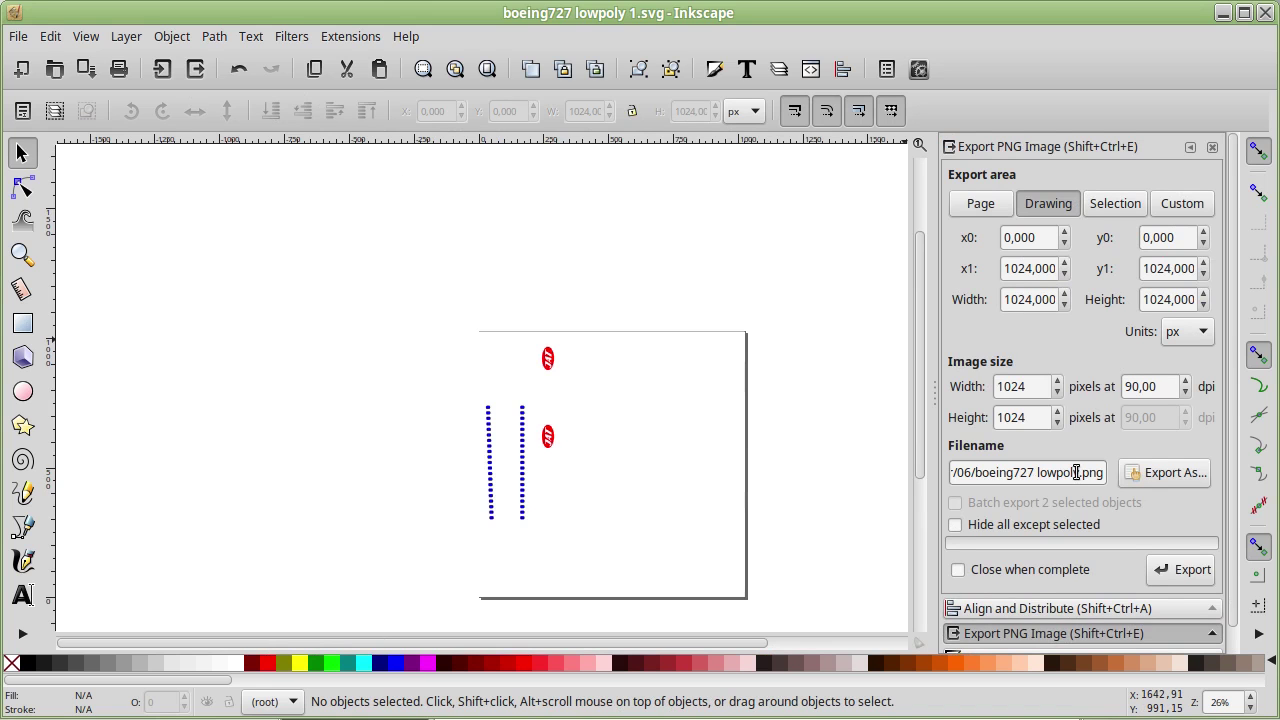
type("1")
left_click(968, 207)
left_click(1178, 572)
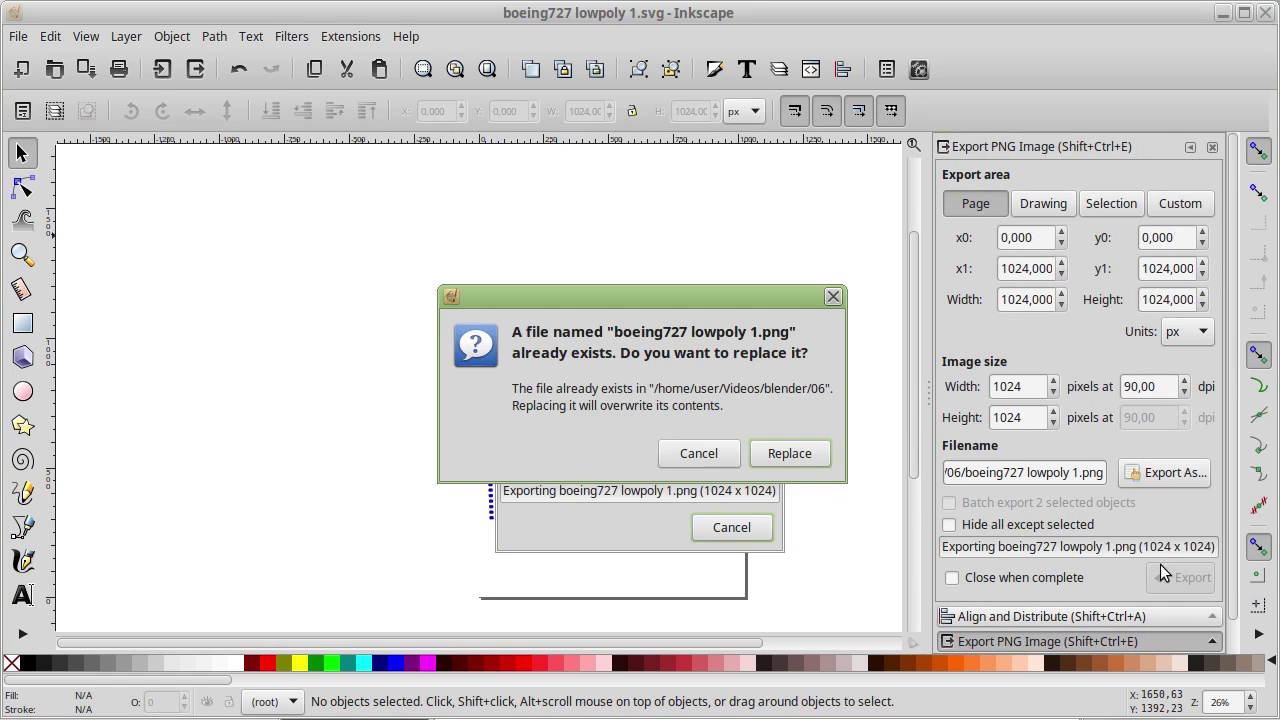
left_click(788, 453)
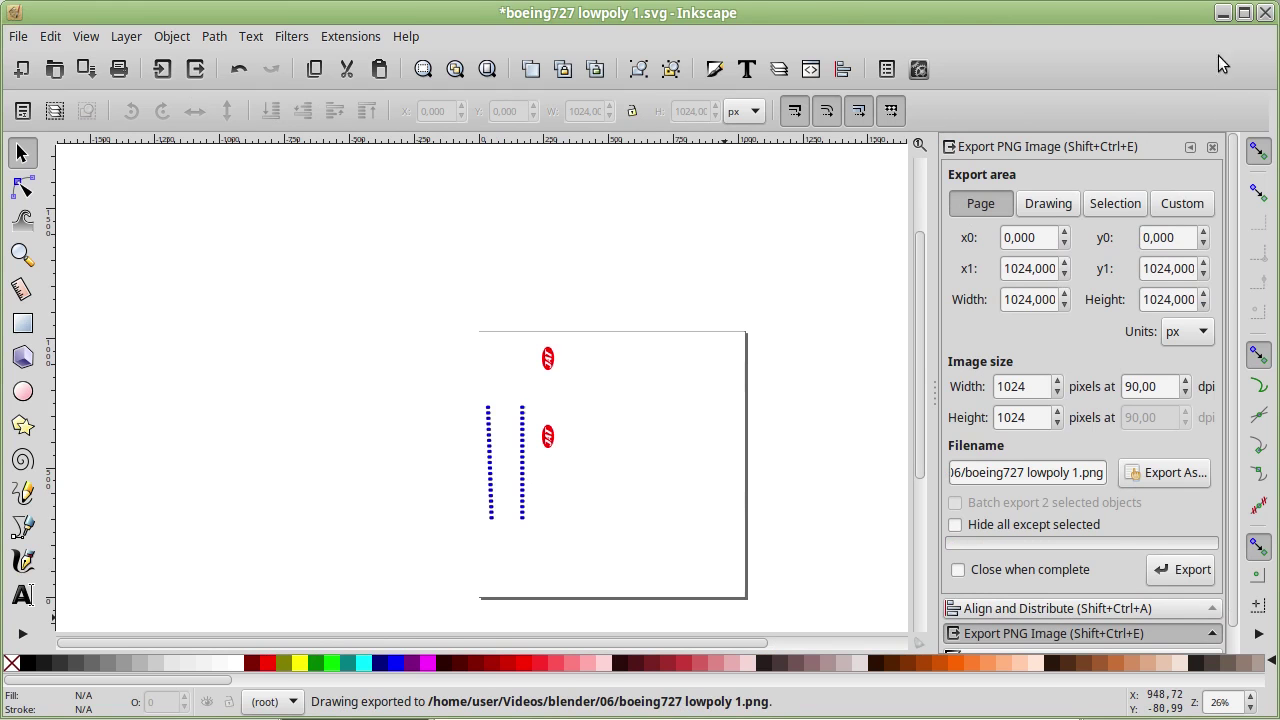
left_click(1222, 12)
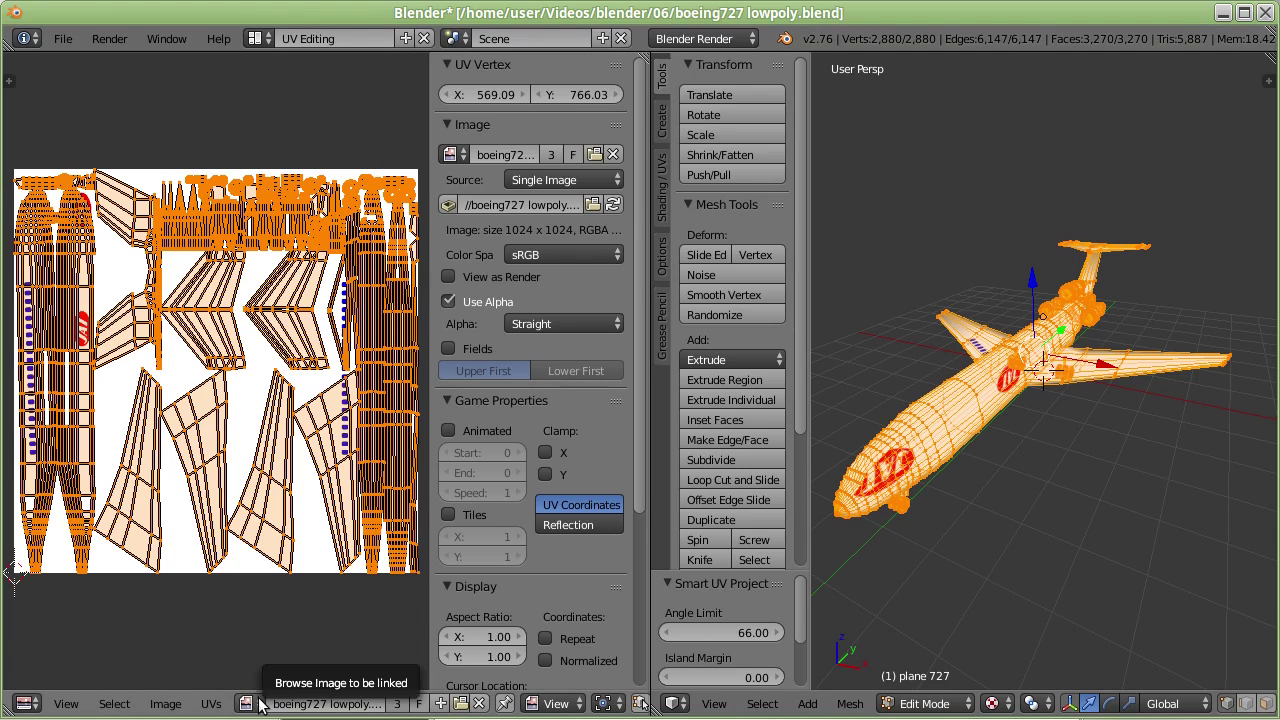
Step: Link boeing727 lowpoly 1.png as the airplane's texture image
left_click(461, 703)
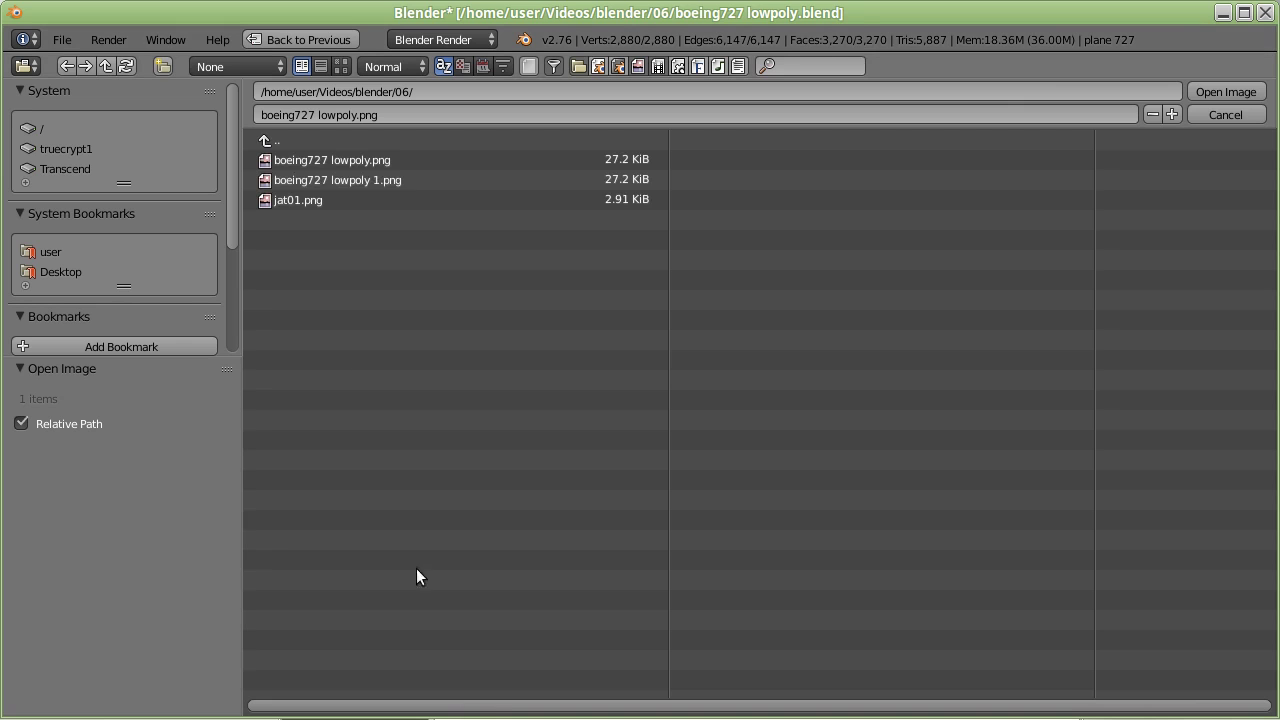
left_click(367, 184)
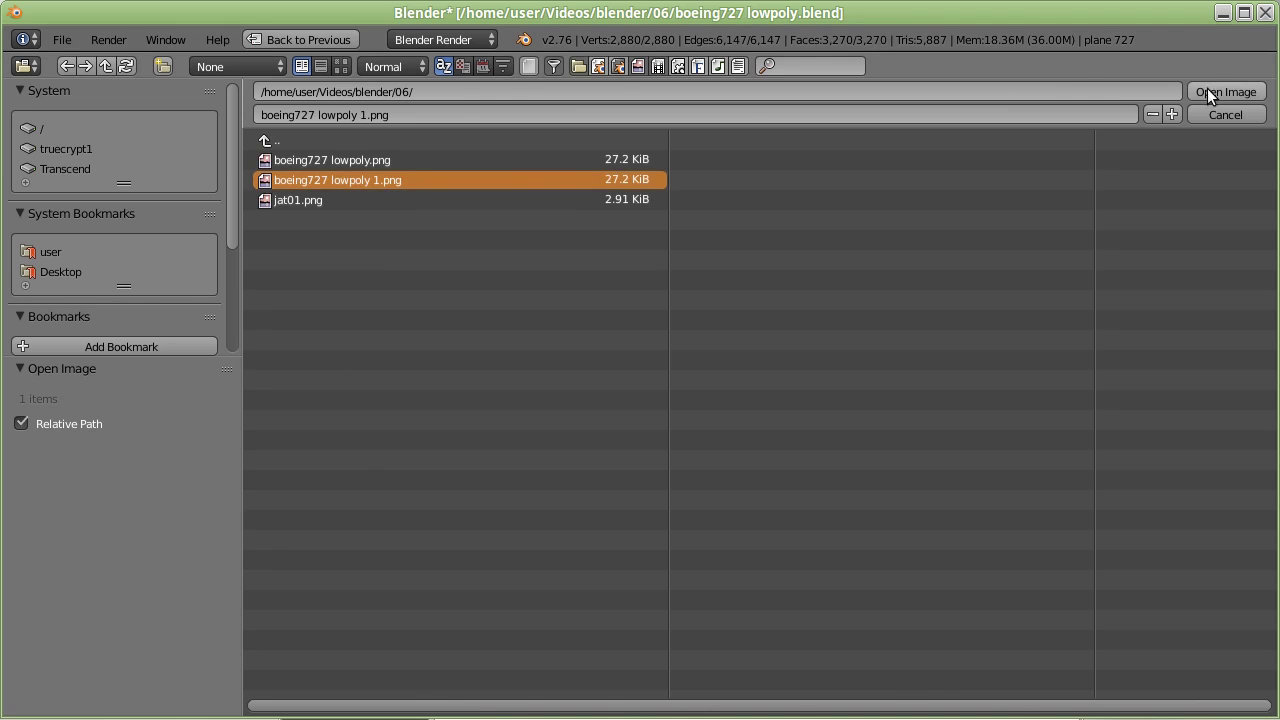
left_click(1207, 88)
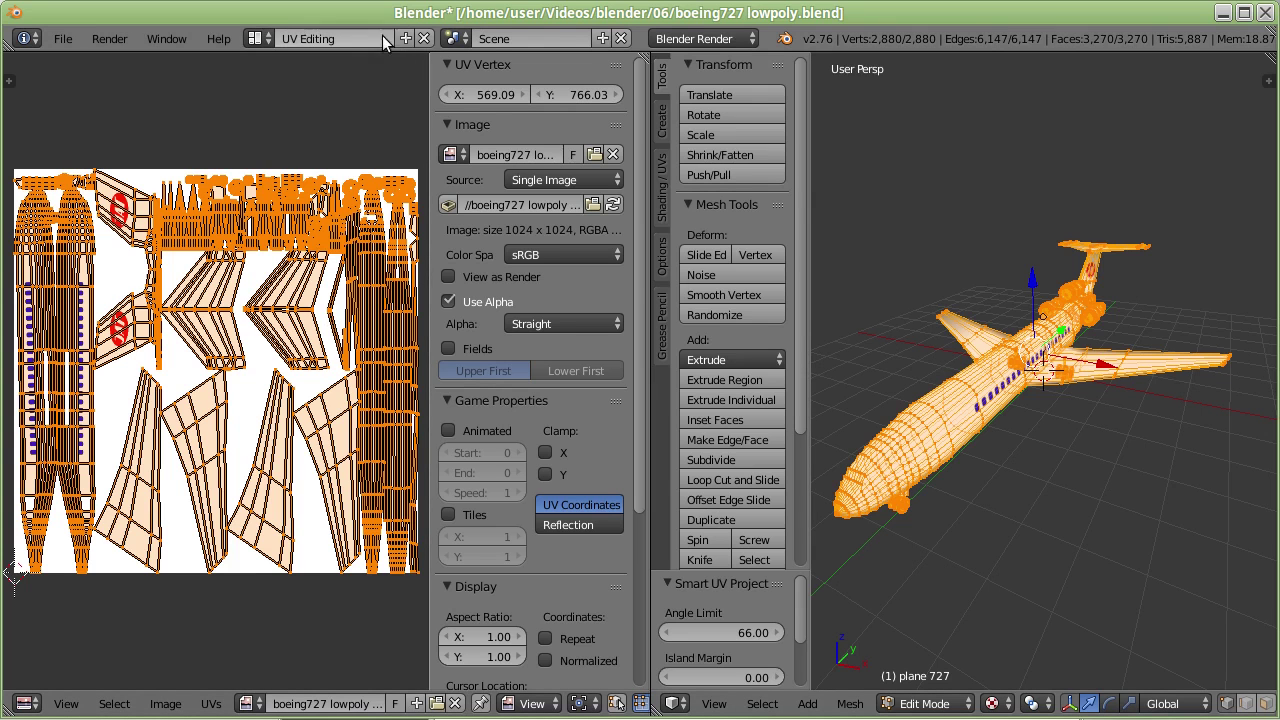
Step: In the Default layout, orbit close around the fuselage to inspect the window strips
left_click(256, 38)
left_click(282, 124)
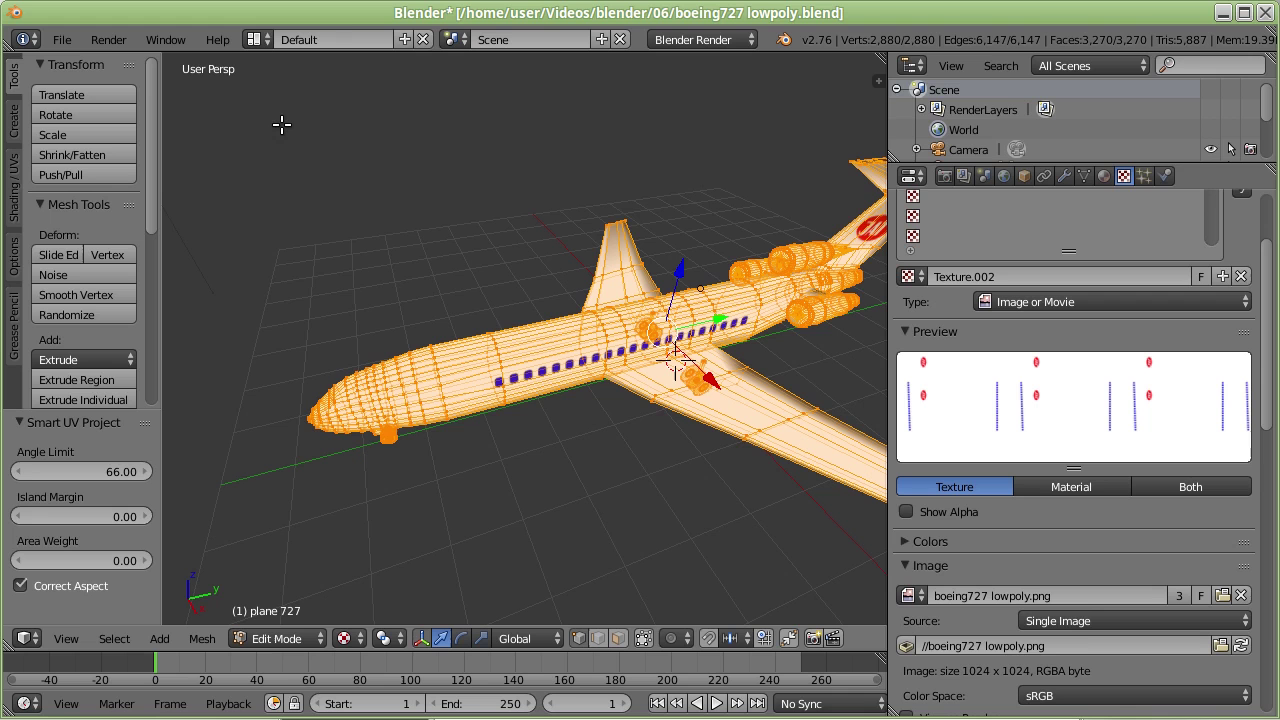
middle_click_drag(787, 334, 776, 289)
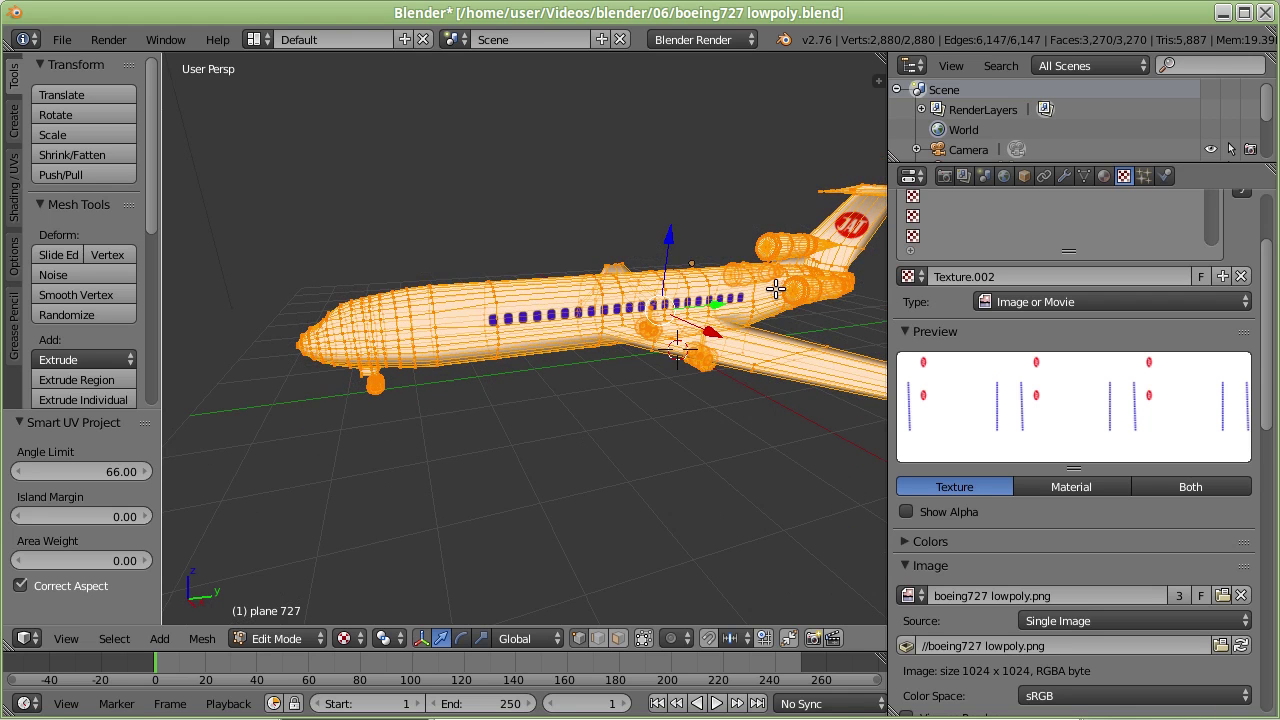
middle_click_drag(718, 332, 522, 334)
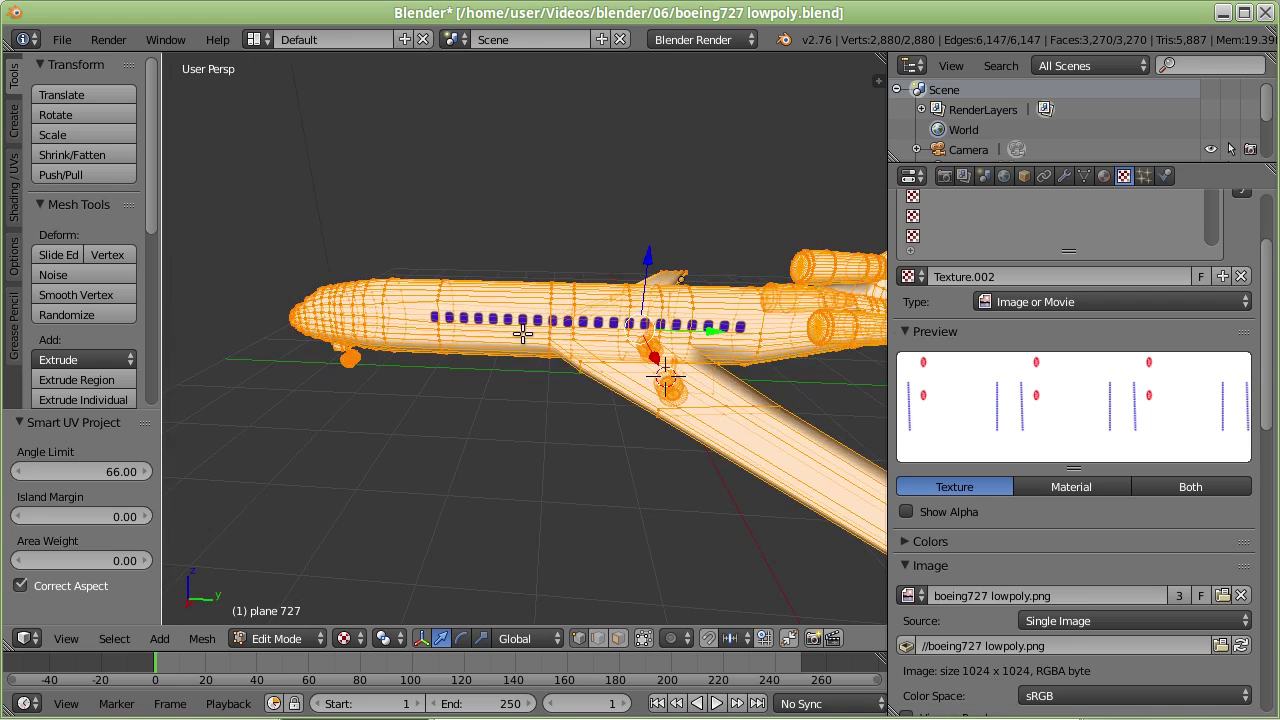
mouse_move(522, 334)
middle_mouse_down()
mouse_move(548, 338)
mouse_move(620, 265)
mouse_move(589, 285)
middle_mouse_up()
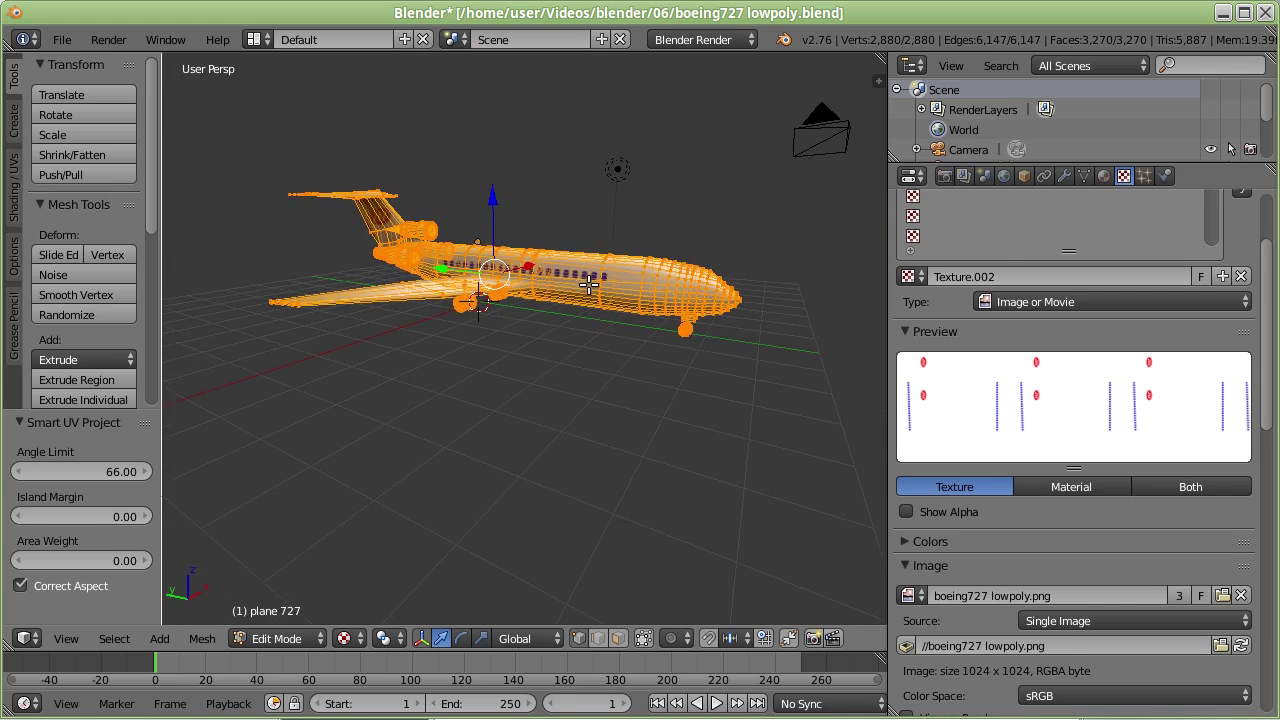
scroll(600, 285, "up", 3)
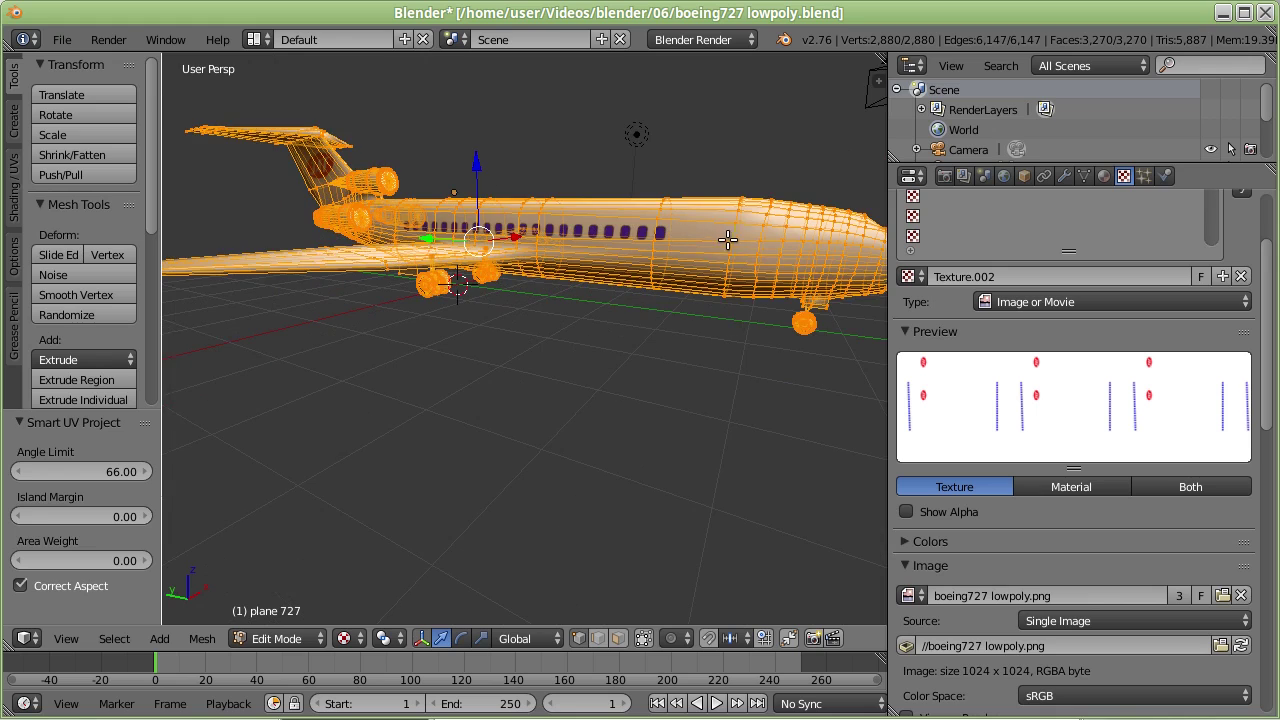
mouse_move(723, 240)
middle_mouse_down()
mouse_move(529, 263)
mouse_move(333, 259)
mouse_move(475, 288)
middle_mouse_up()
middle_click_drag(584, 317, 494, 300)
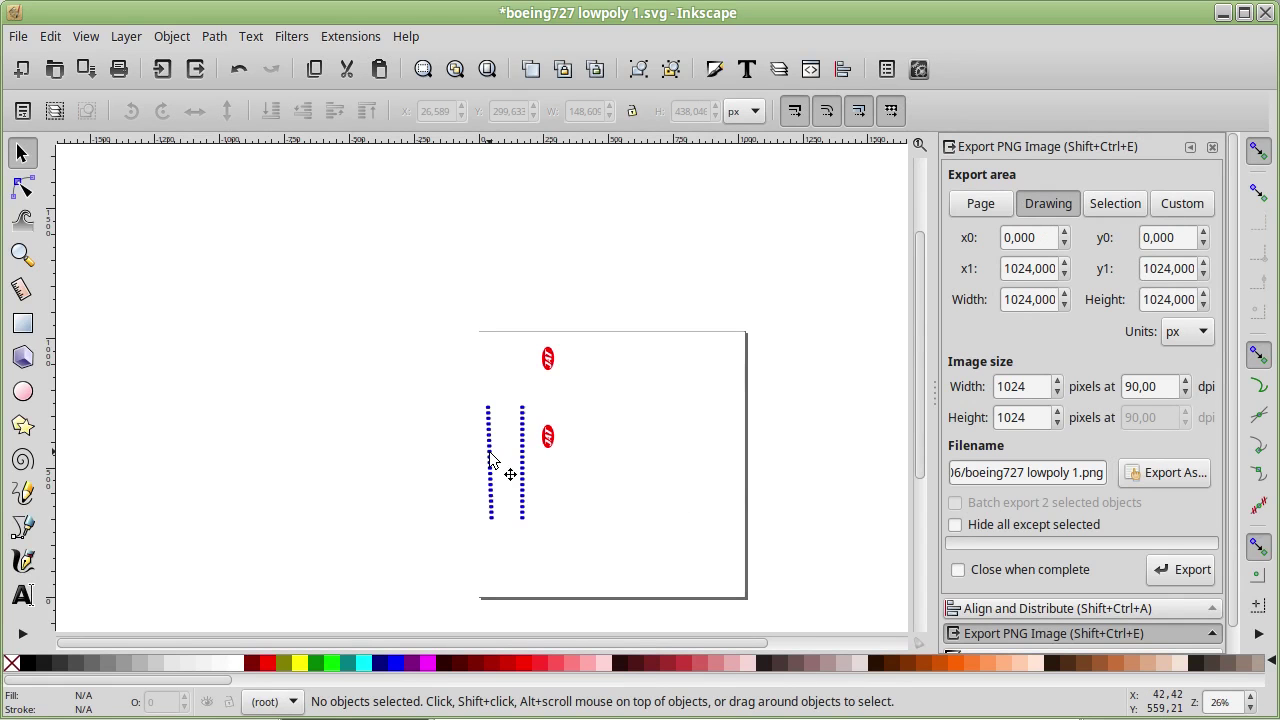
Step: Delete the left window strip and zoom in on the remaining blue strip
left_click(490, 458)
key("Delete")
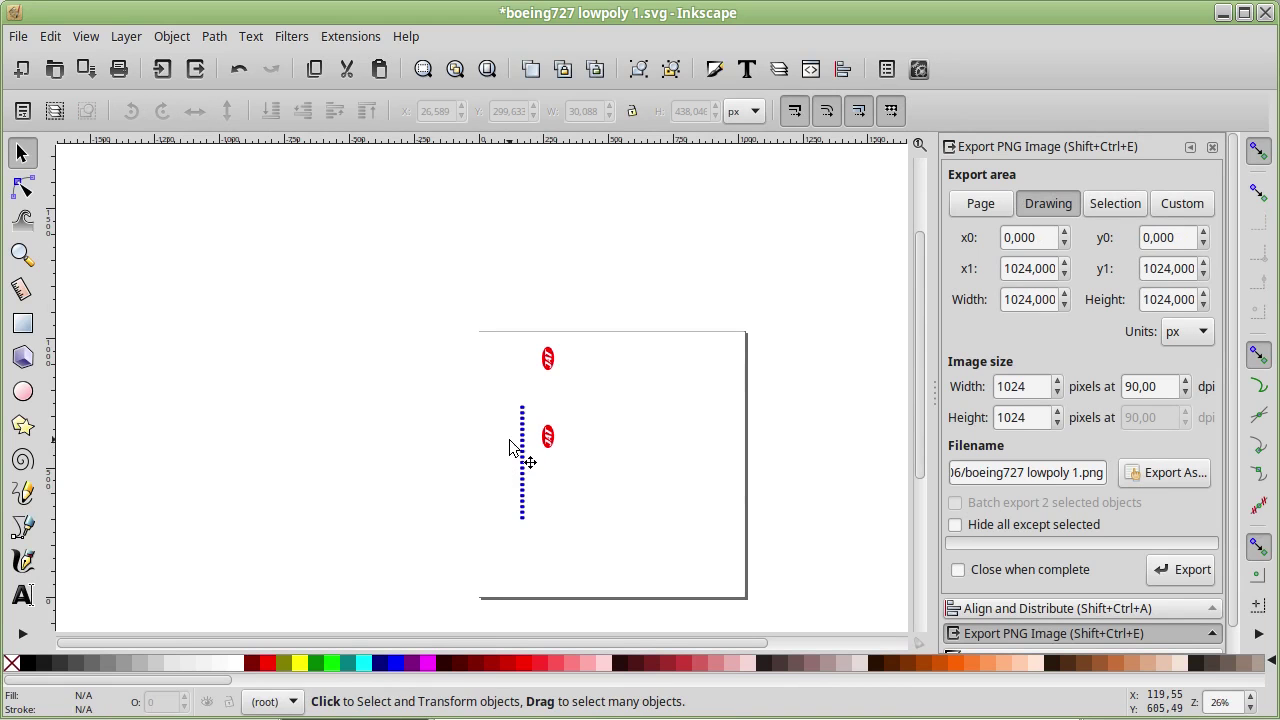
scroll(538, 498, "up", 2)
left_click(630, 500)
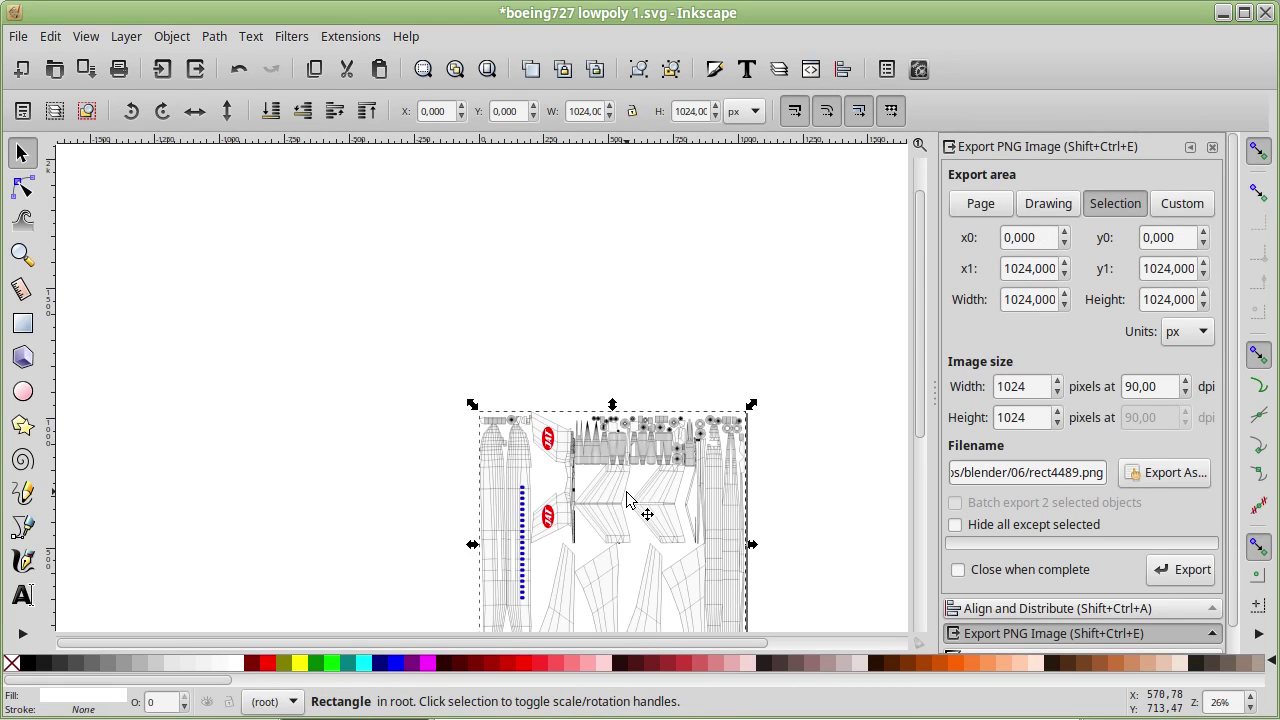
scroll(540, 498, "up", 2, "ctrl")
scroll(528, 491, "up", 1, "ctrl")
scroll(528, 491, "up", 2, "ctrl")
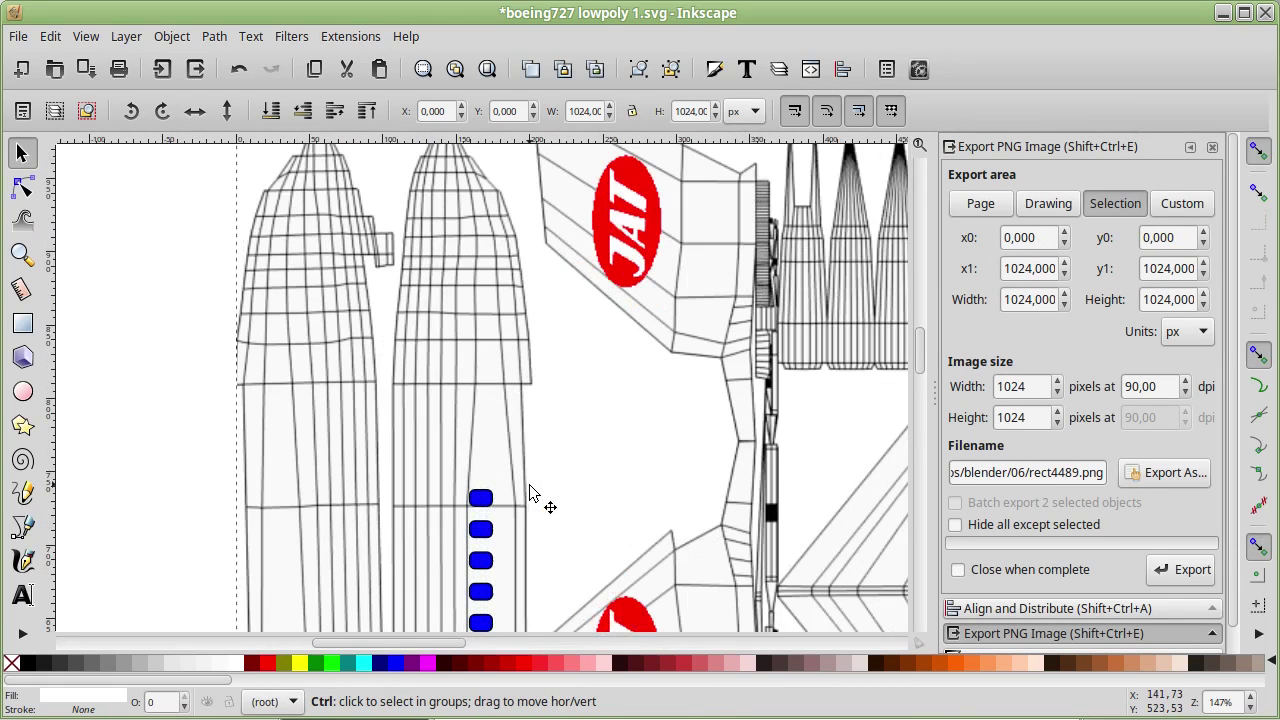
left_click(481, 499, "ctrl")
left_click(481, 529, "ctrl+shift")
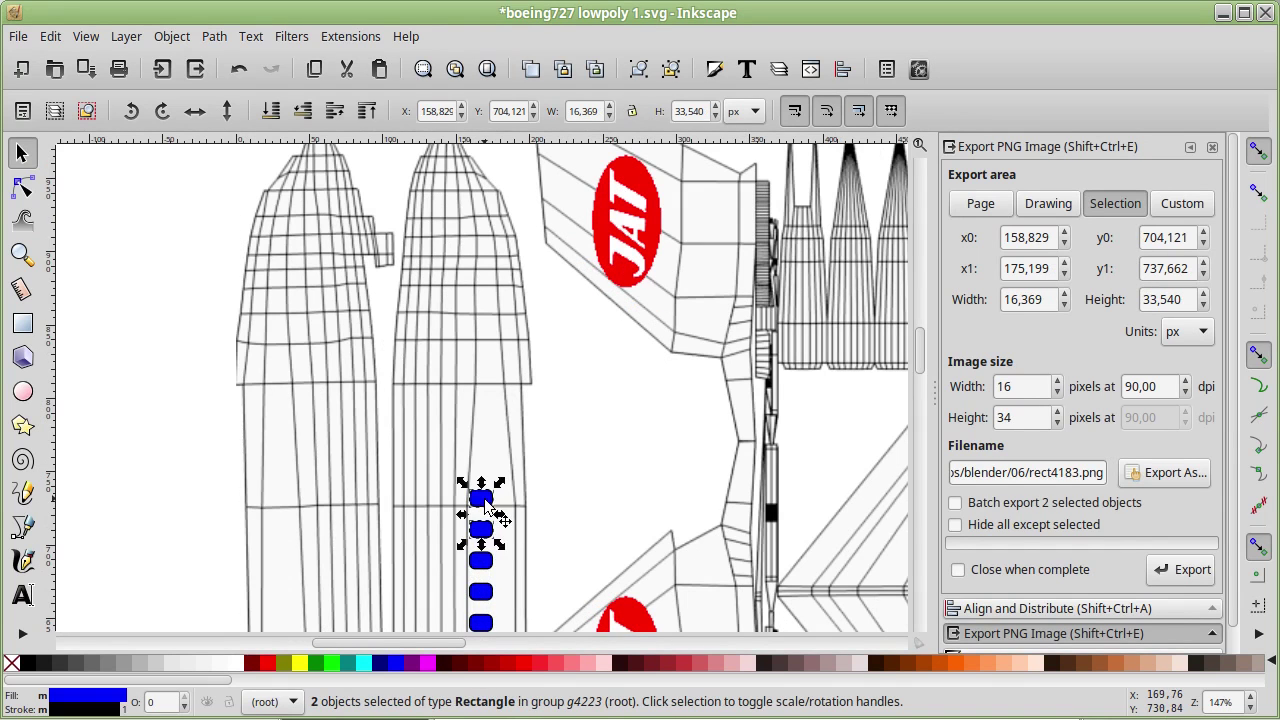
left_click(131, 502)
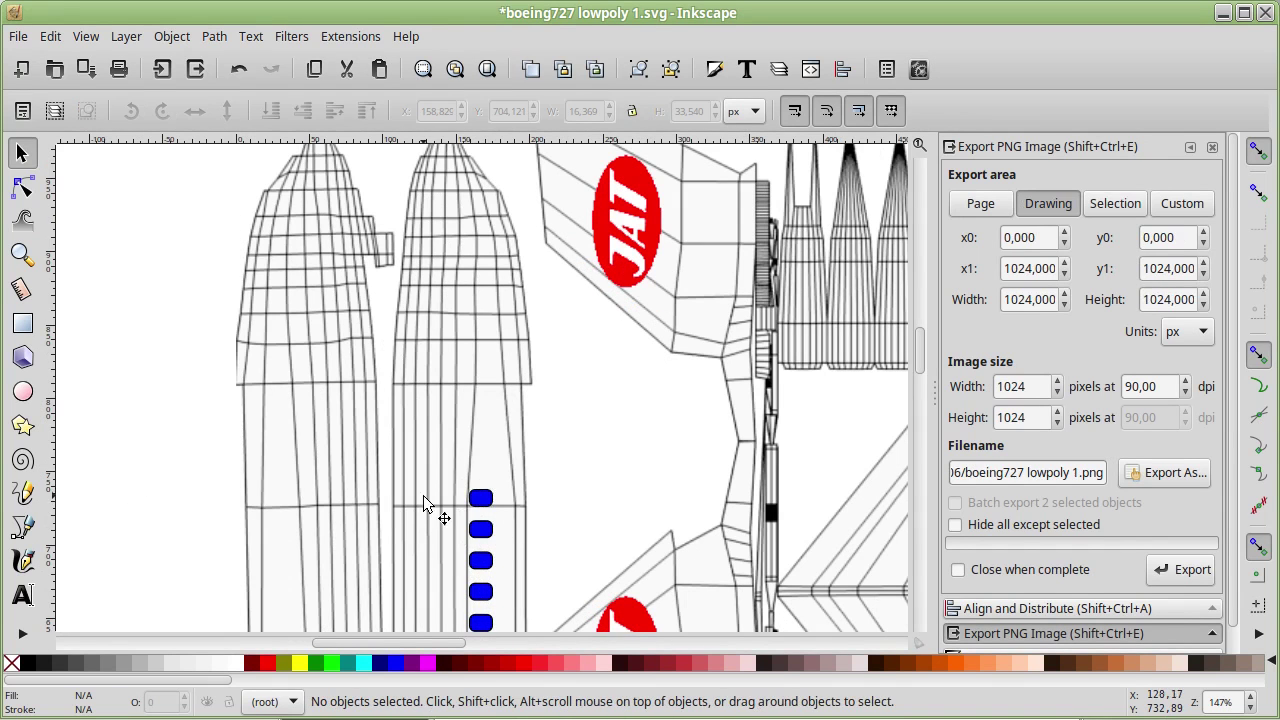
Step: Copy five windows and place them 105.67 px above the strip's top
left_click(486, 500)
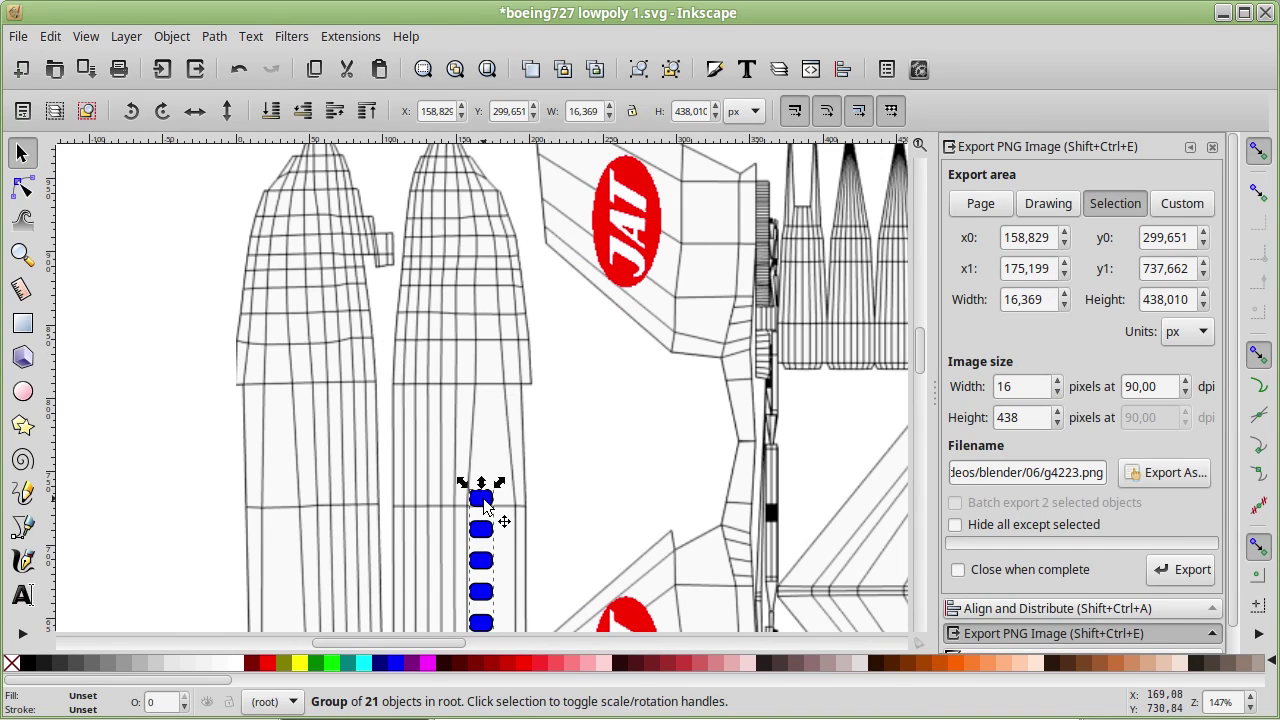
left_click(484, 502, "ctrl")
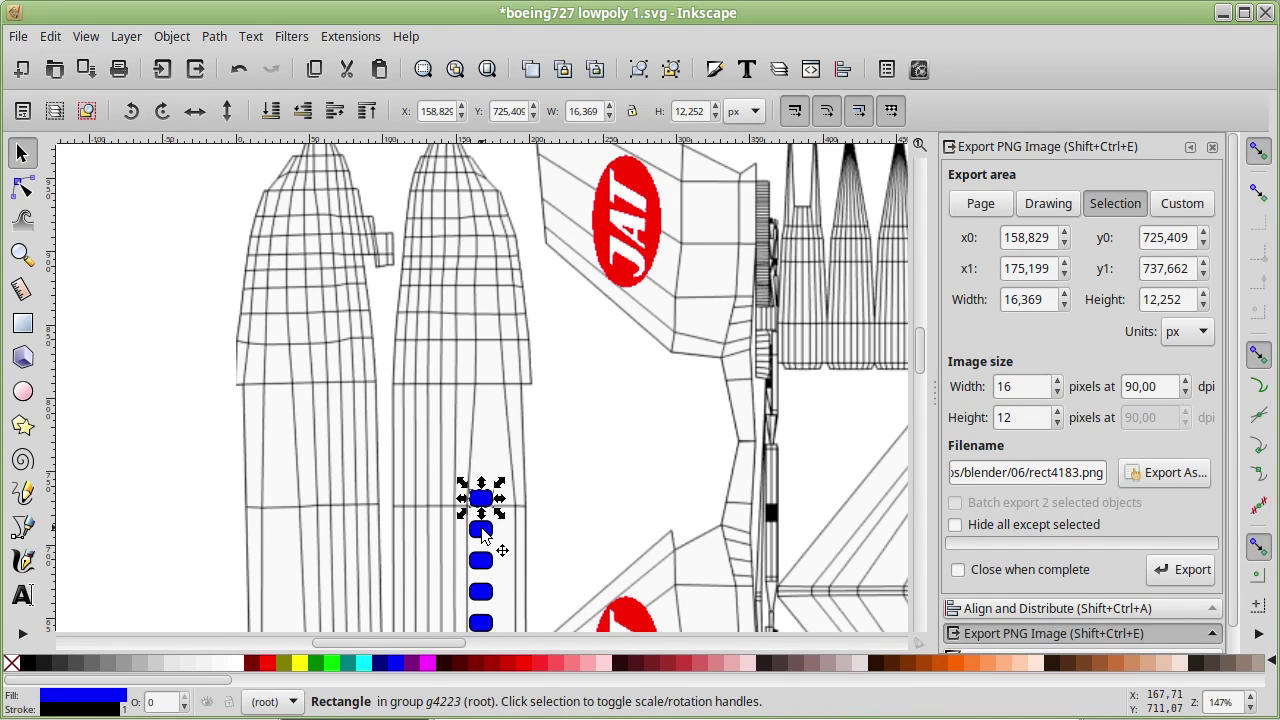
left_click(481, 530, "ctrl+shift")
left_click(481, 561, "ctrl+shift")
left_click(483, 593, "ctrl+shift")
left_click(481, 623, "ctrl+shift")
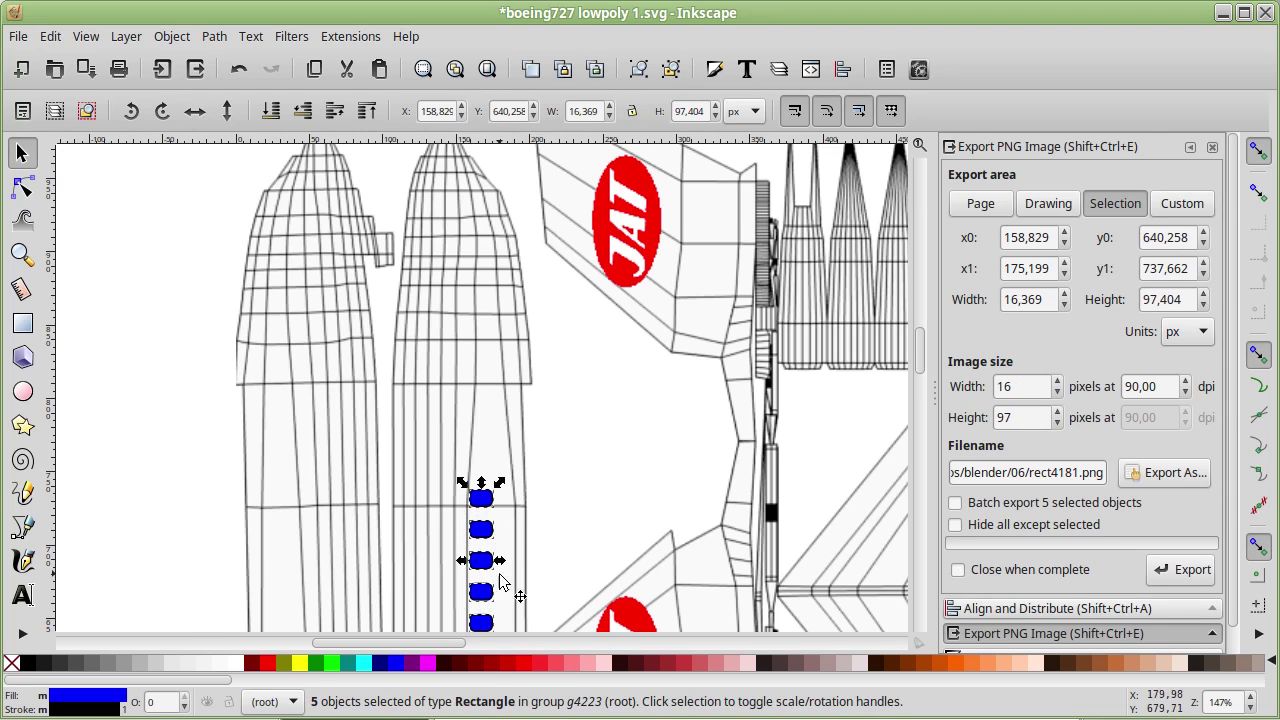
scroll(531, 570, "down", 2)
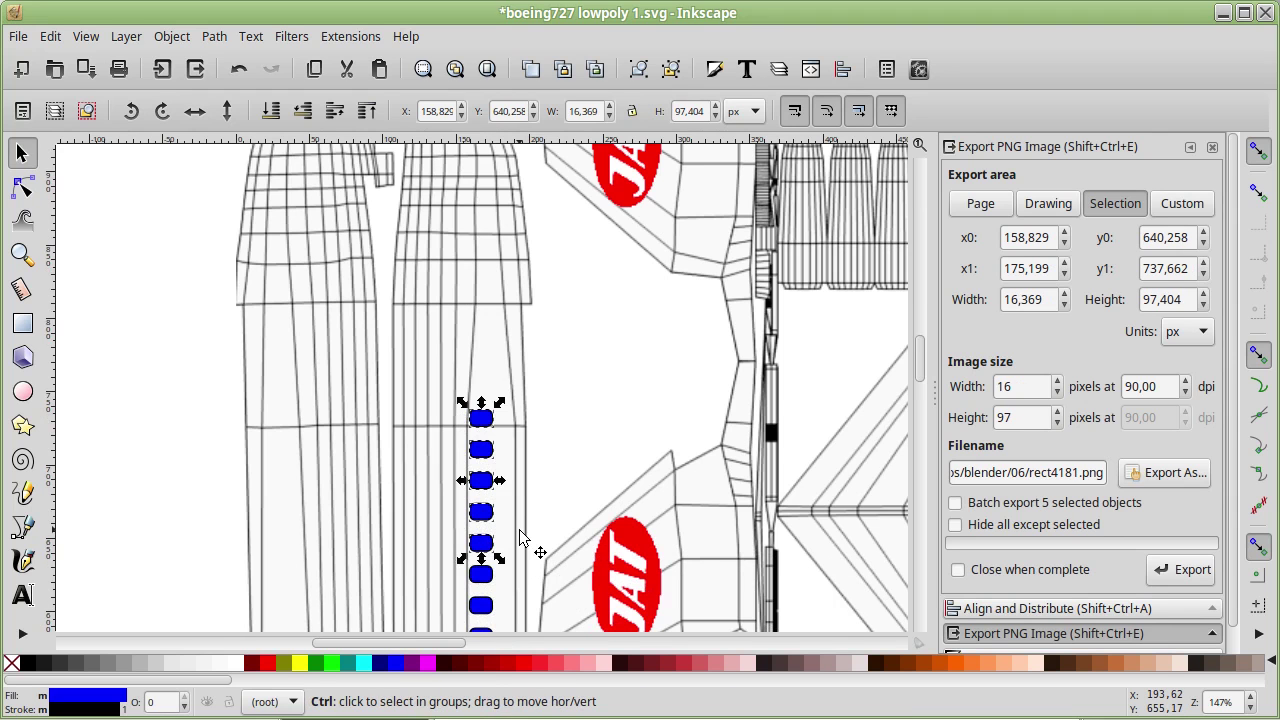
left_click(483, 421, "ctrl+shift")
left_click_drag(485, 422, 491, 256, "ctrl")
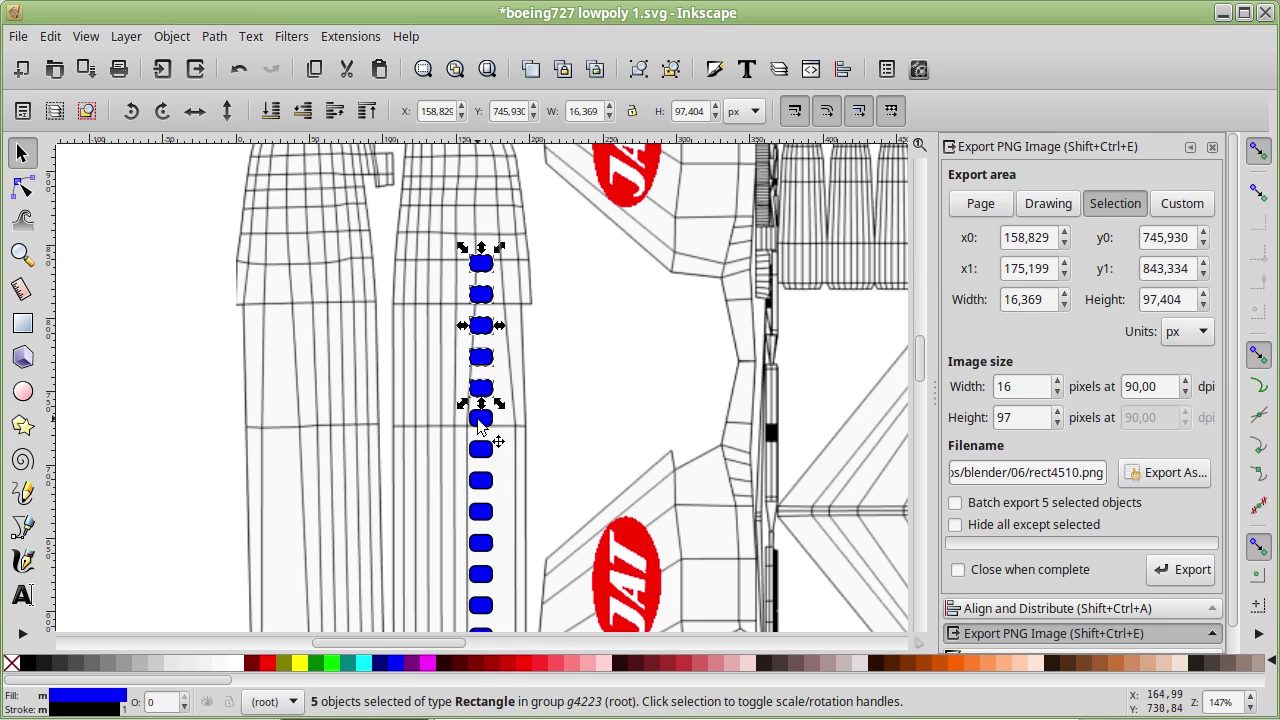
Step: Select the whole 26-window strip group and duplicate it
left_click(168, 403)
left_click(481, 420)
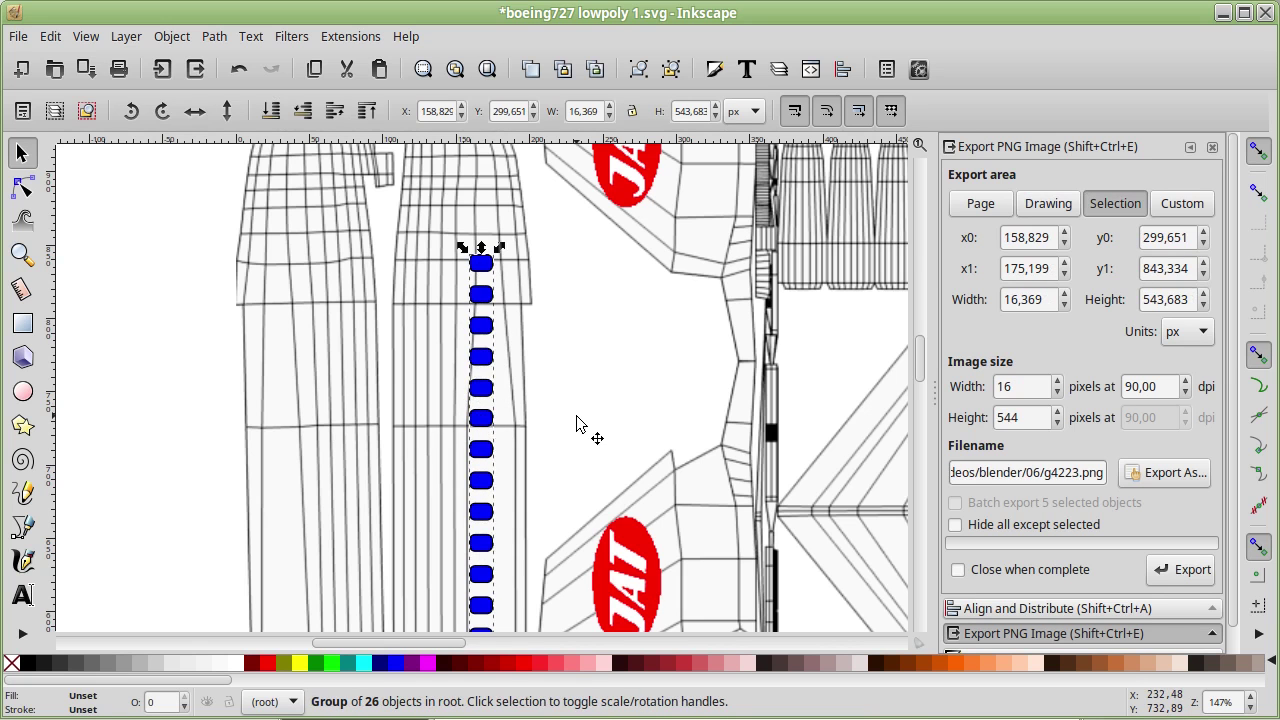
scroll(505, 410, "down", 3)
scroll(493, 402, "down", 1, "ctrl")
scroll(495, 407, "up", 1, "ctrl")
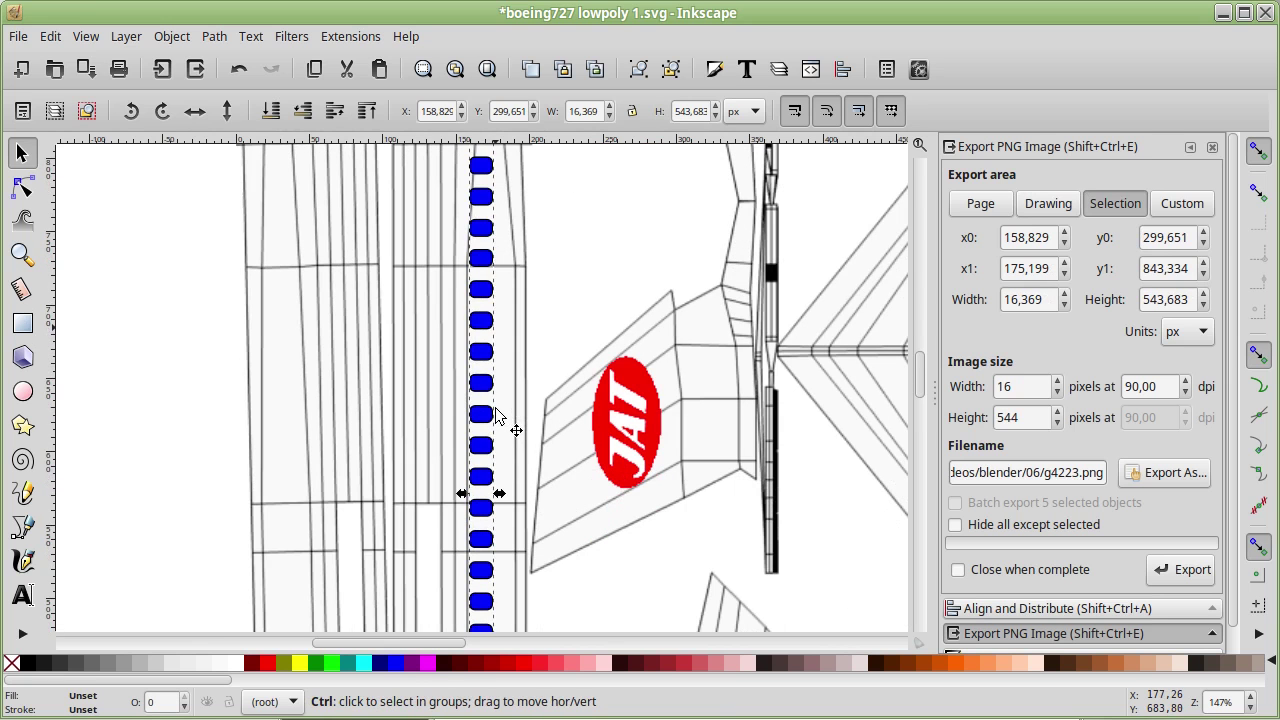
key("ctrl+g")
Step: Move the strip copy left onto the other fuselage and tilt it about 1.76°
left_click_drag(482, 447, 290, 450, "ctrl")
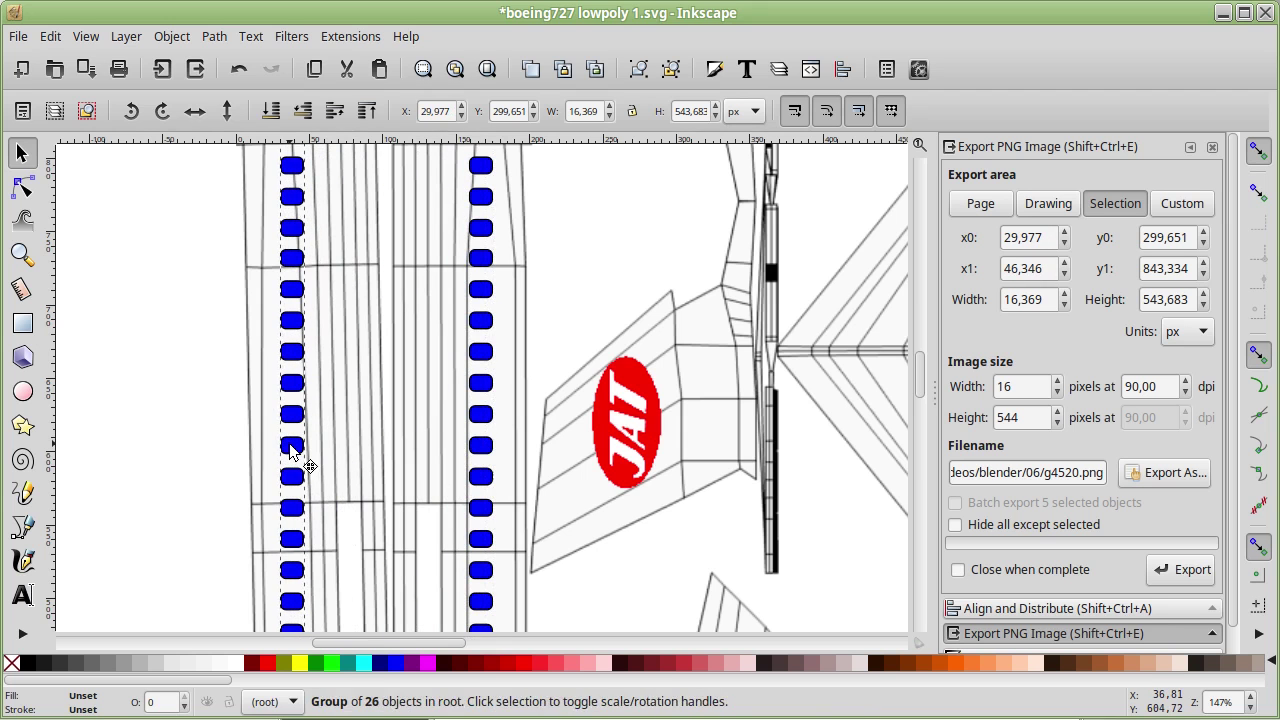
scroll(357, 330, "up", 4)
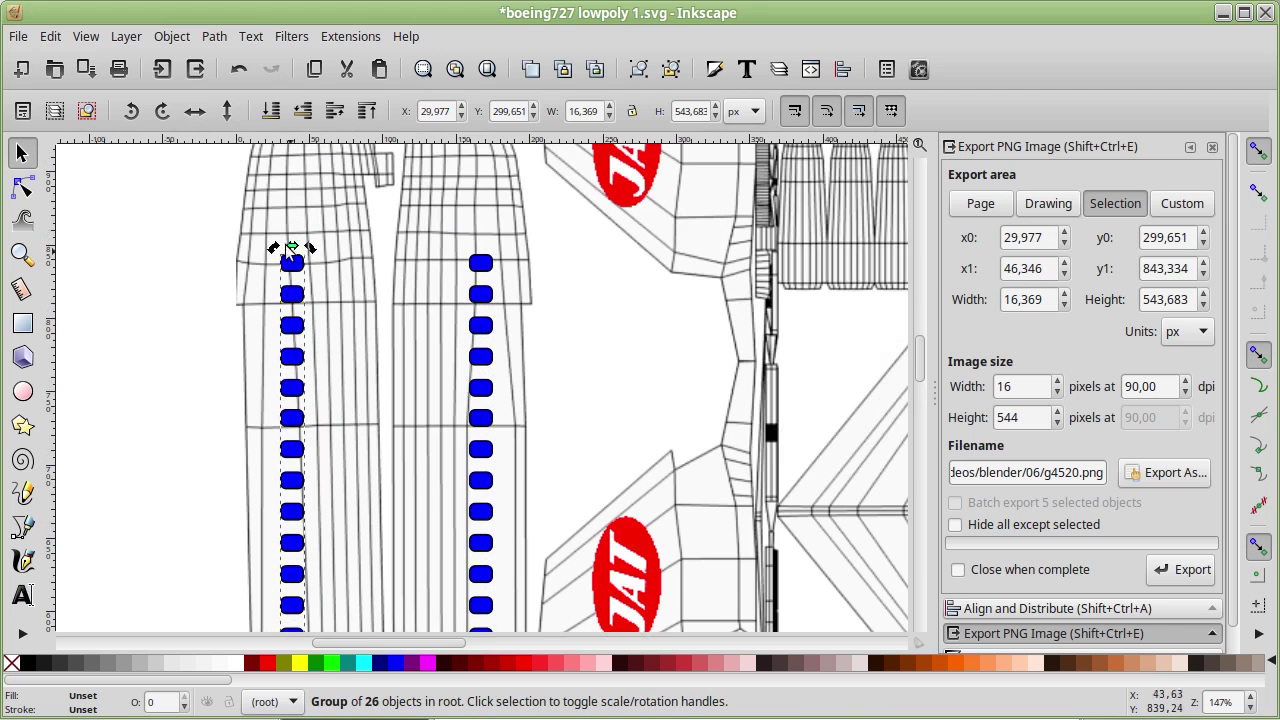
left_click(275, 249)
left_click_drag(274, 249, 259, 253)
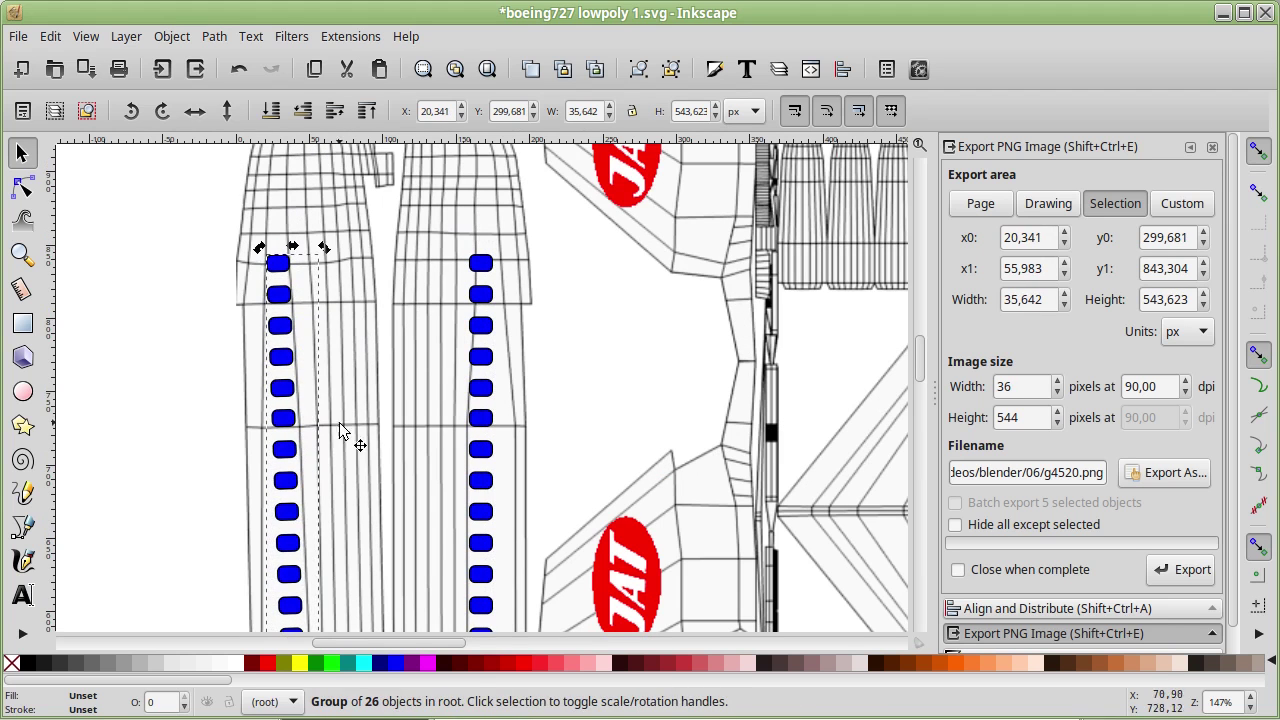
scroll(339, 422, "down", 3)
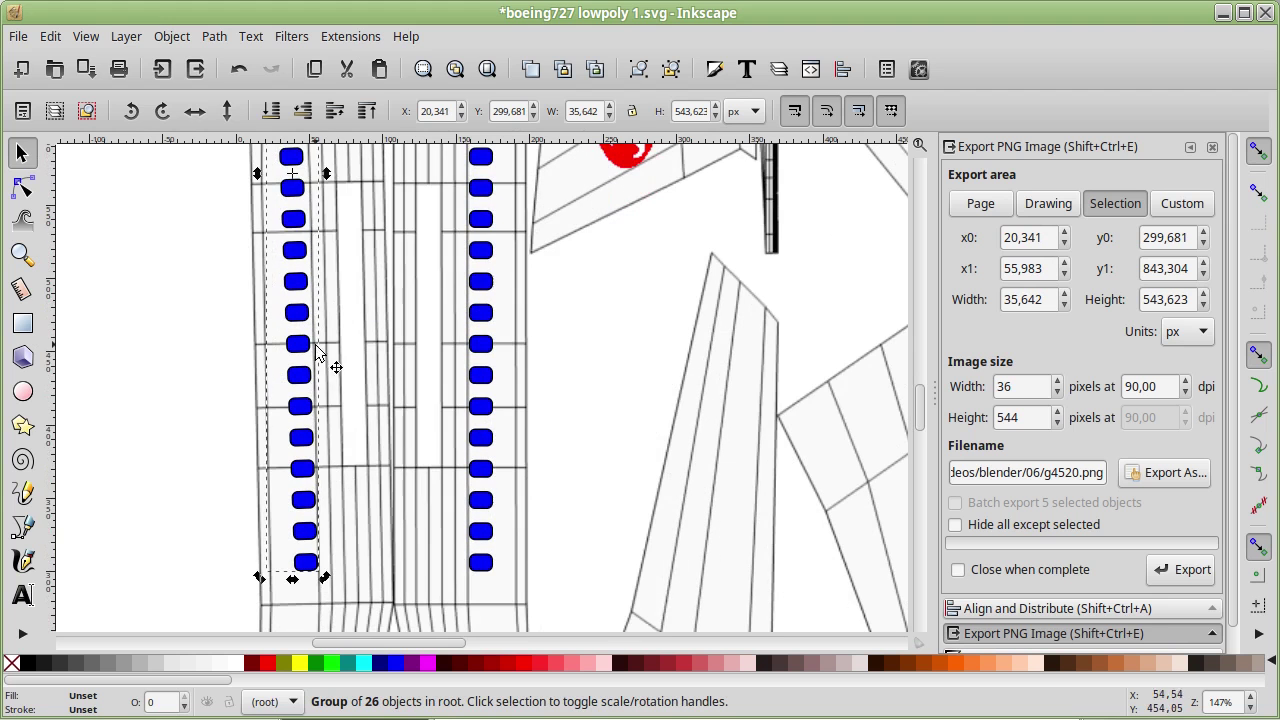
scroll(345, 482, "down", 4)
scroll(319, 437, "down", 6)
scroll(320, 437, "up", 6)
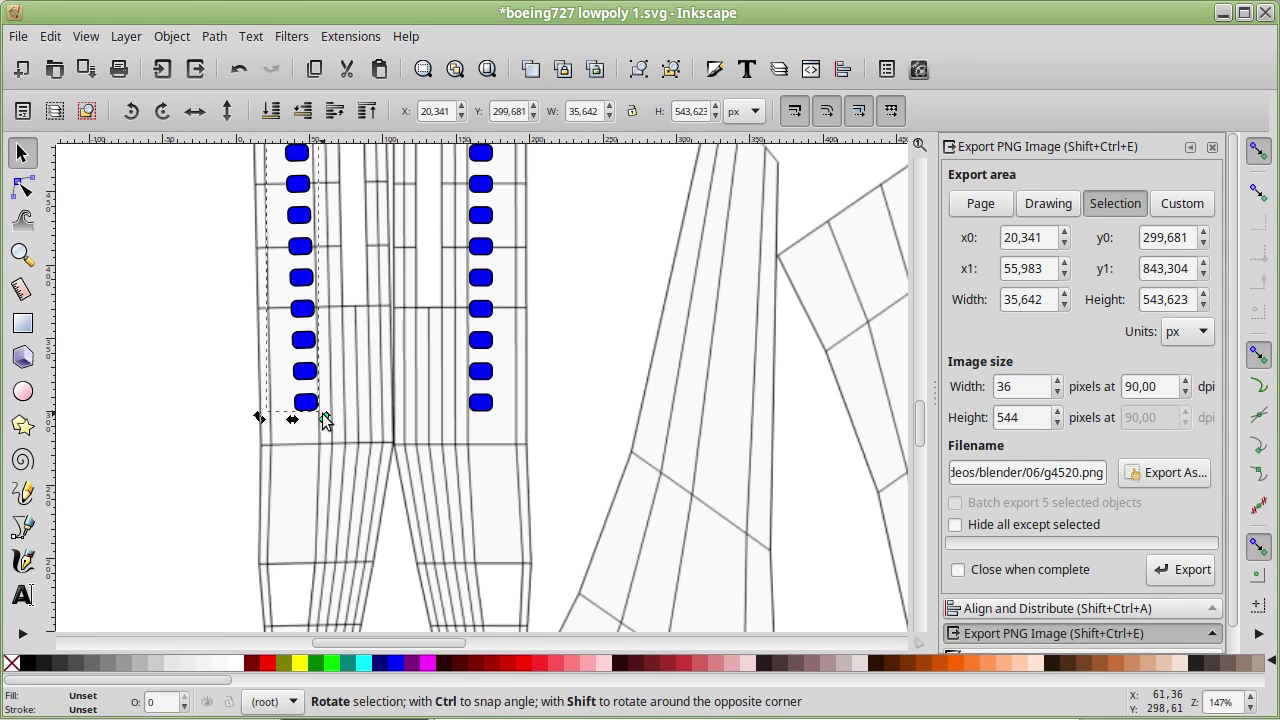
Step: Shift the 26-window group horizontally 2.65 px right to X 24.997
left_click_drag(325, 420, 322, 413)
scroll(344, 385, "up", 4)
scroll(345, 390, "up", 4)
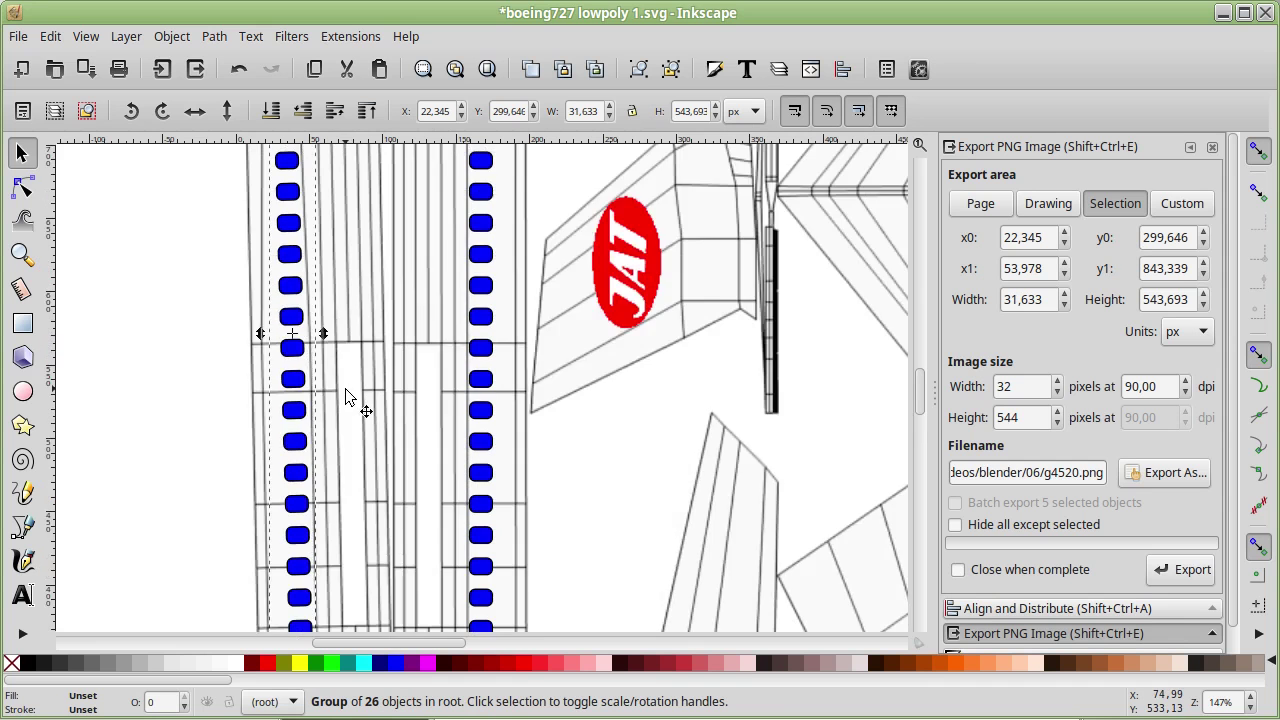
scroll(345, 390, "up", 3)
scroll(346, 384, "up", 3)
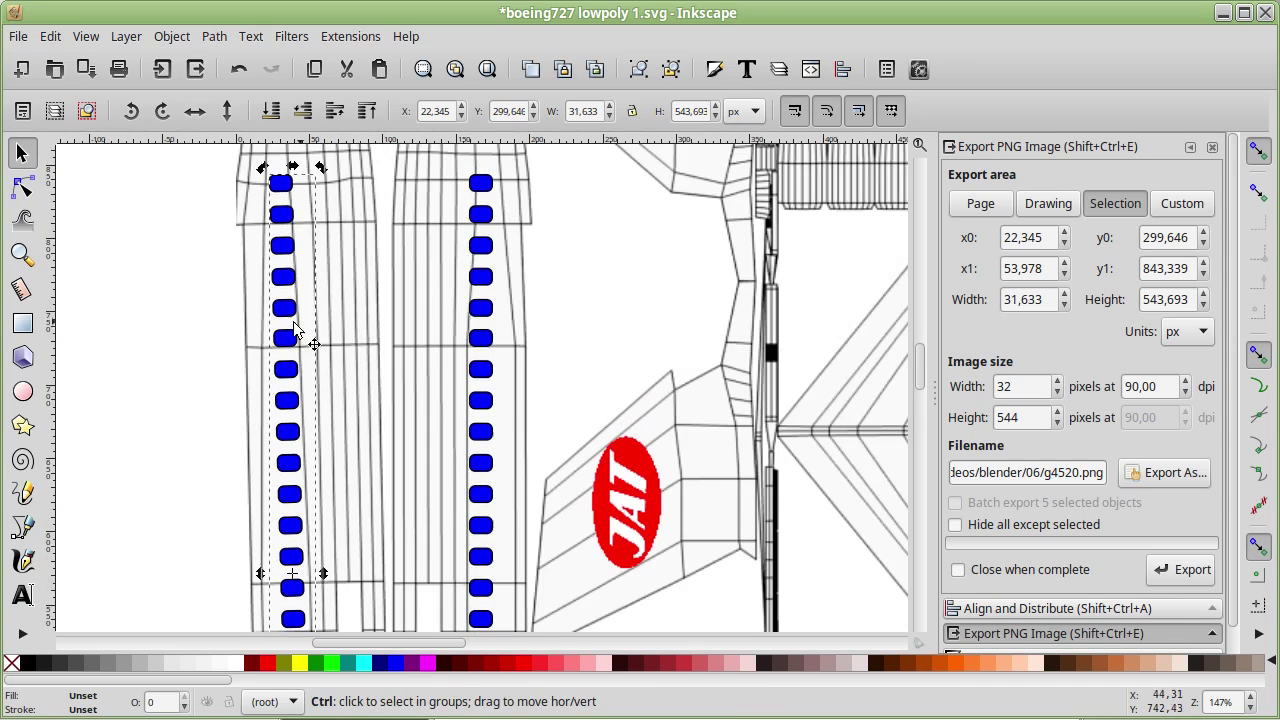
scroll(300, 350, "down", 2, "ctrl")
scroll(312, 515, "up", 4, "ctrl")
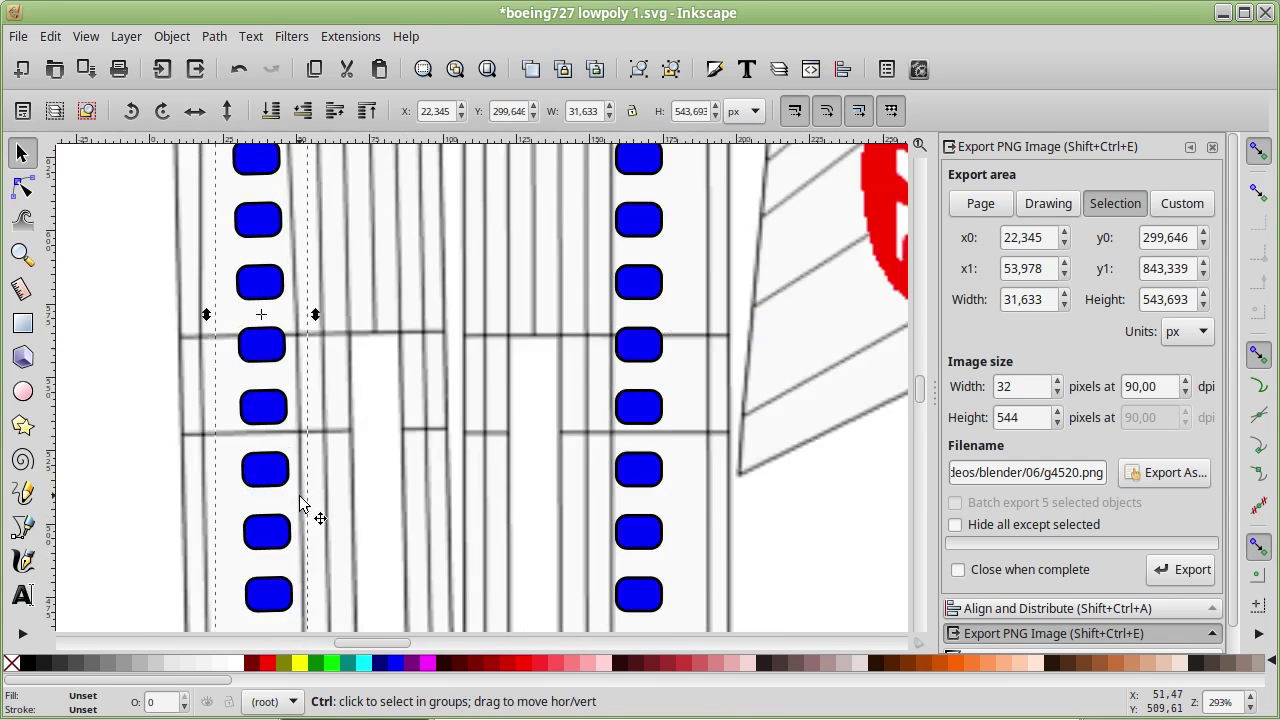
scroll(300, 503, "up", 1, "ctrl")
left_click(109, 449)
left_click(251, 446)
key("ctrl")
key("ctrl")
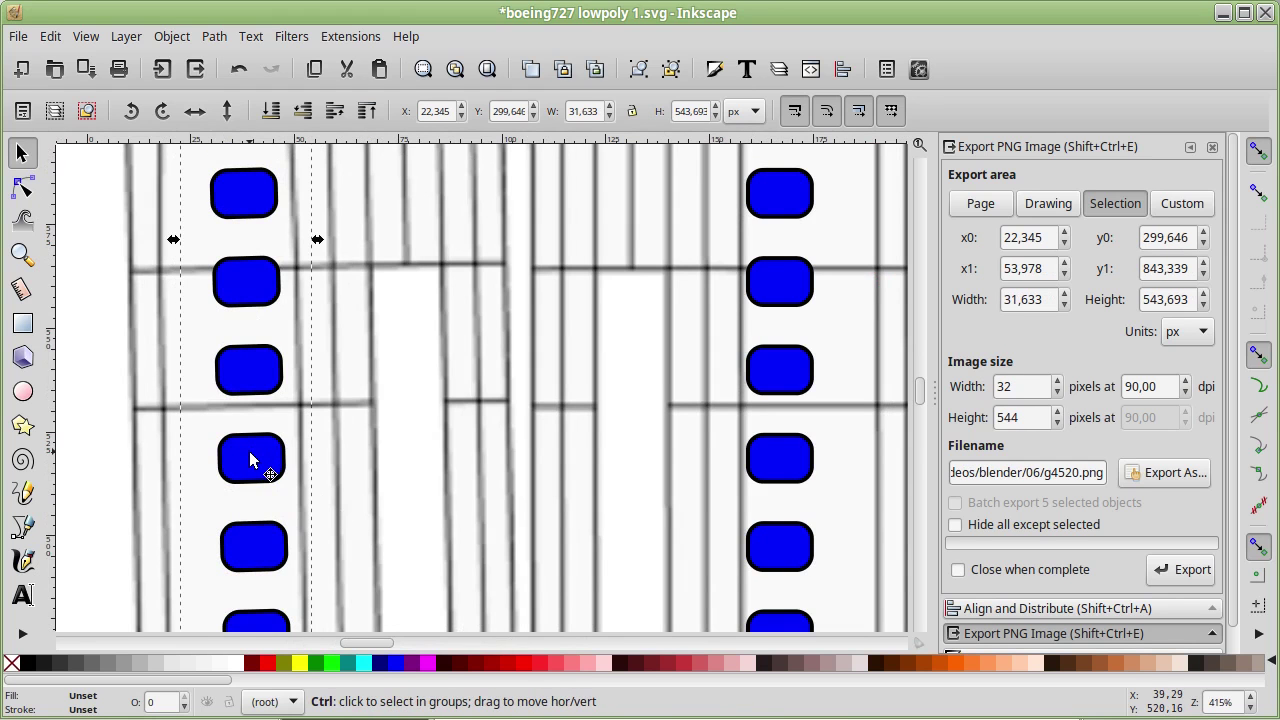
left_click_drag(252, 452, 264, 454, "ctrl")
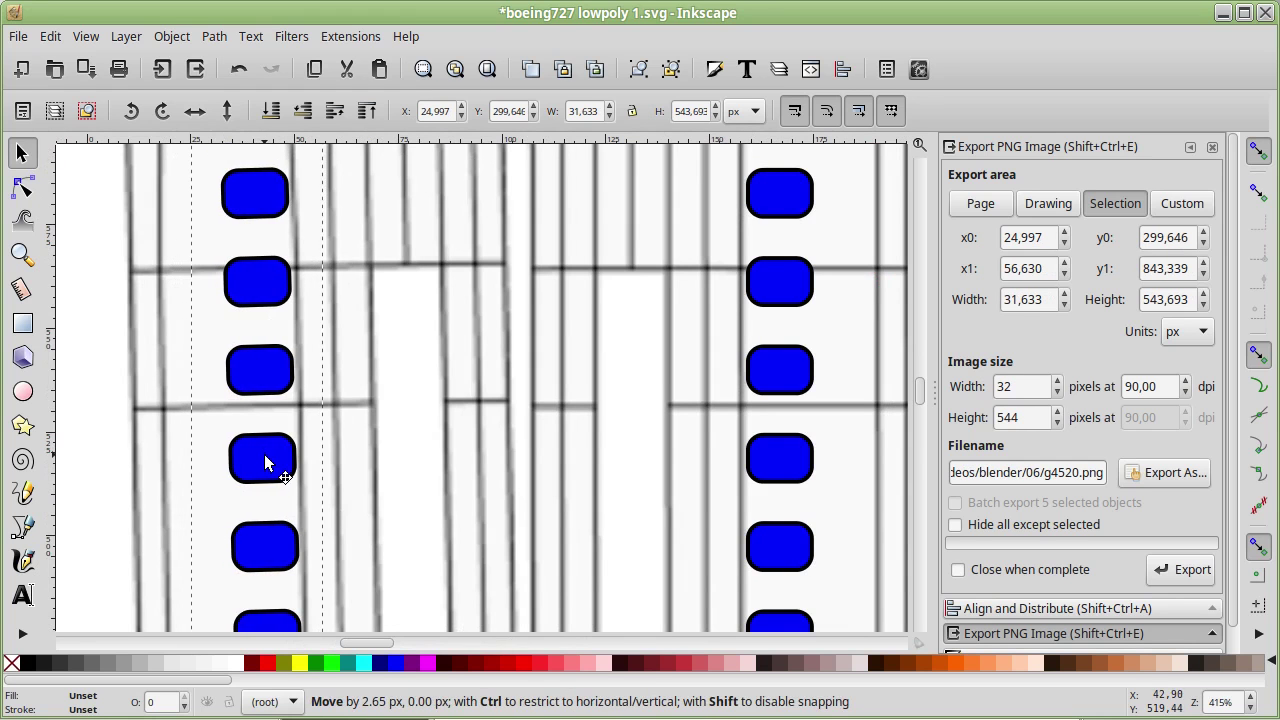
Step: Deselect the group and pan out to view both window strips on the layout
scroll(352, 453, "down", 1, "ctrl")
scroll(330, 440, "down", 1, "ctrl")
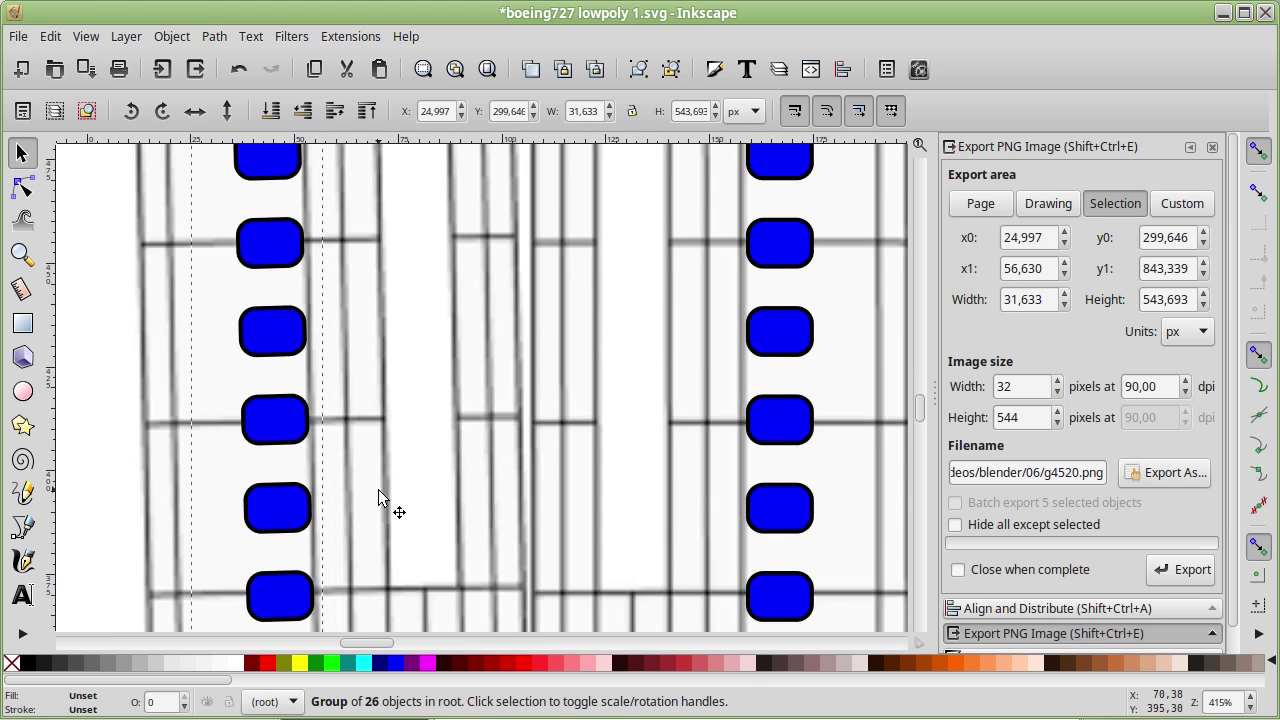
scroll(390, 480, "down", 1, "ctrl")
scroll(398, 478, "down", 1, "ctrl")
left_click(247, 377)
scroll(709, 375, "down", 1, "ctrl")
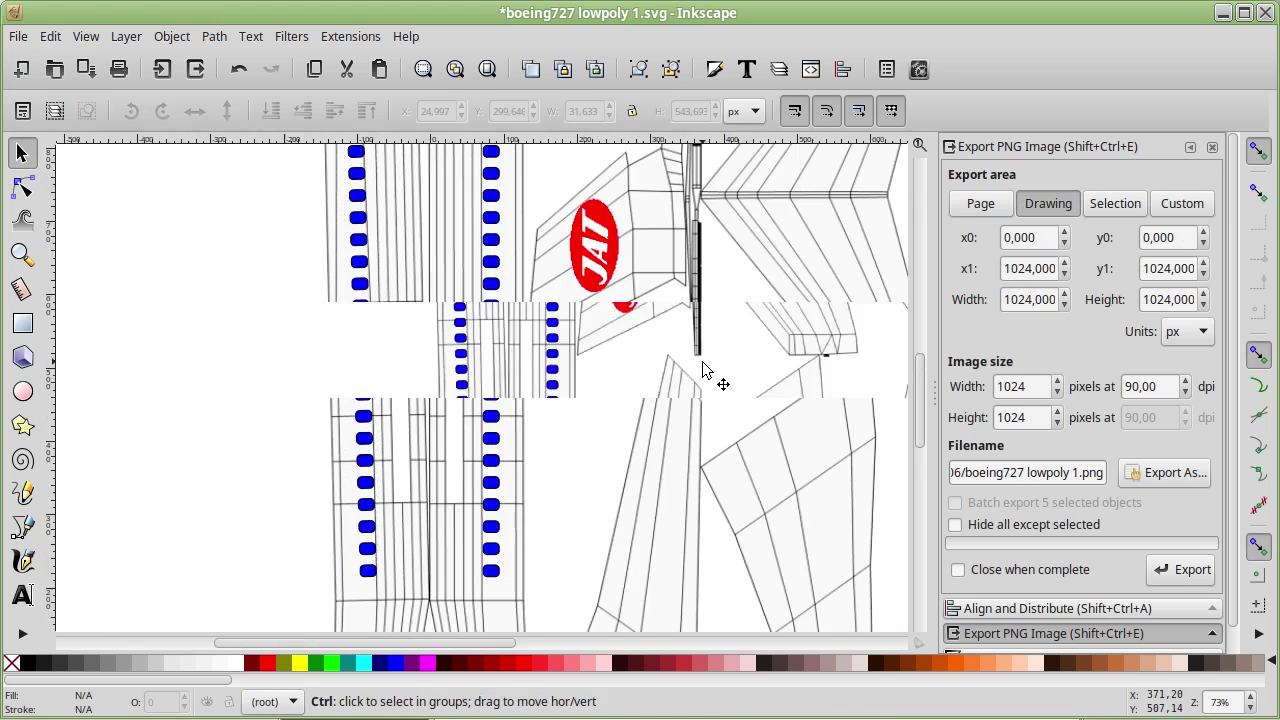
scroll(737, 358, "down", 1, "ctrl")
mouse_move(737, 362)
middle_mouse_down()
mouse_move(591, 414)
mouse_move(465, 432)
middle_mouse_up()
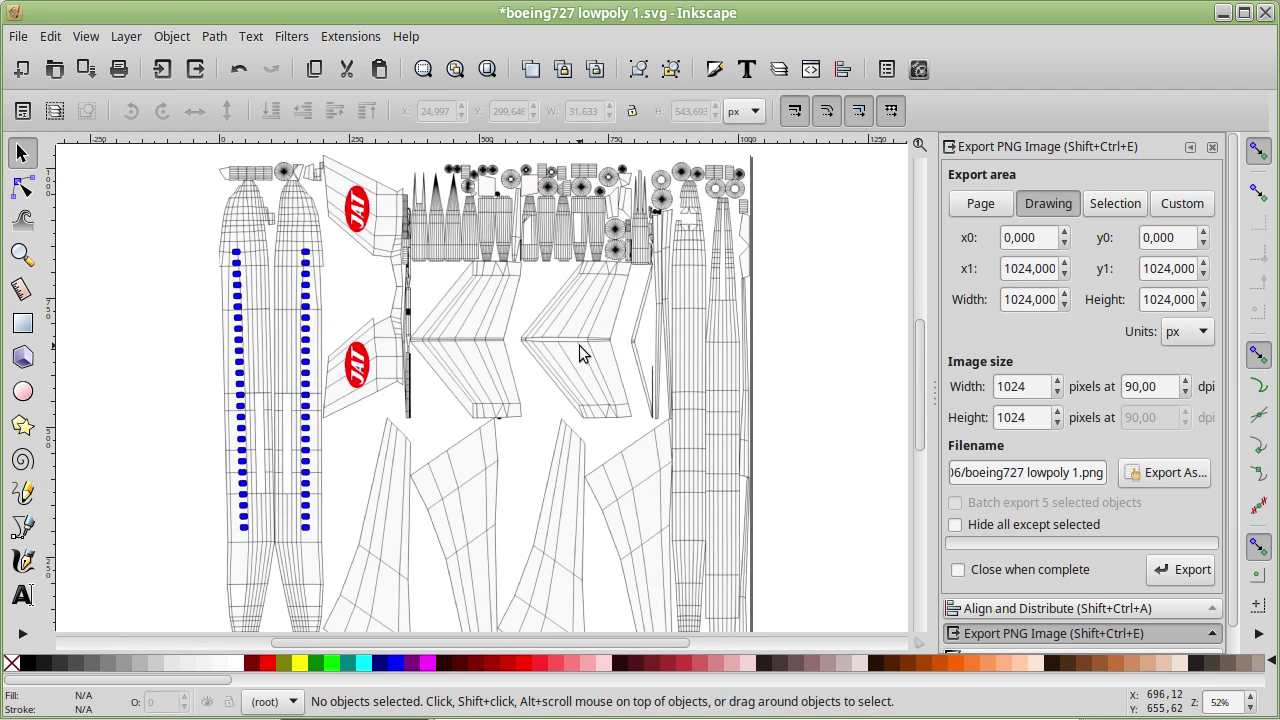
Step: Save the Inkscape drawing and export the whole page over boeing727 lowpoly 1.png
left_click(86, 70)
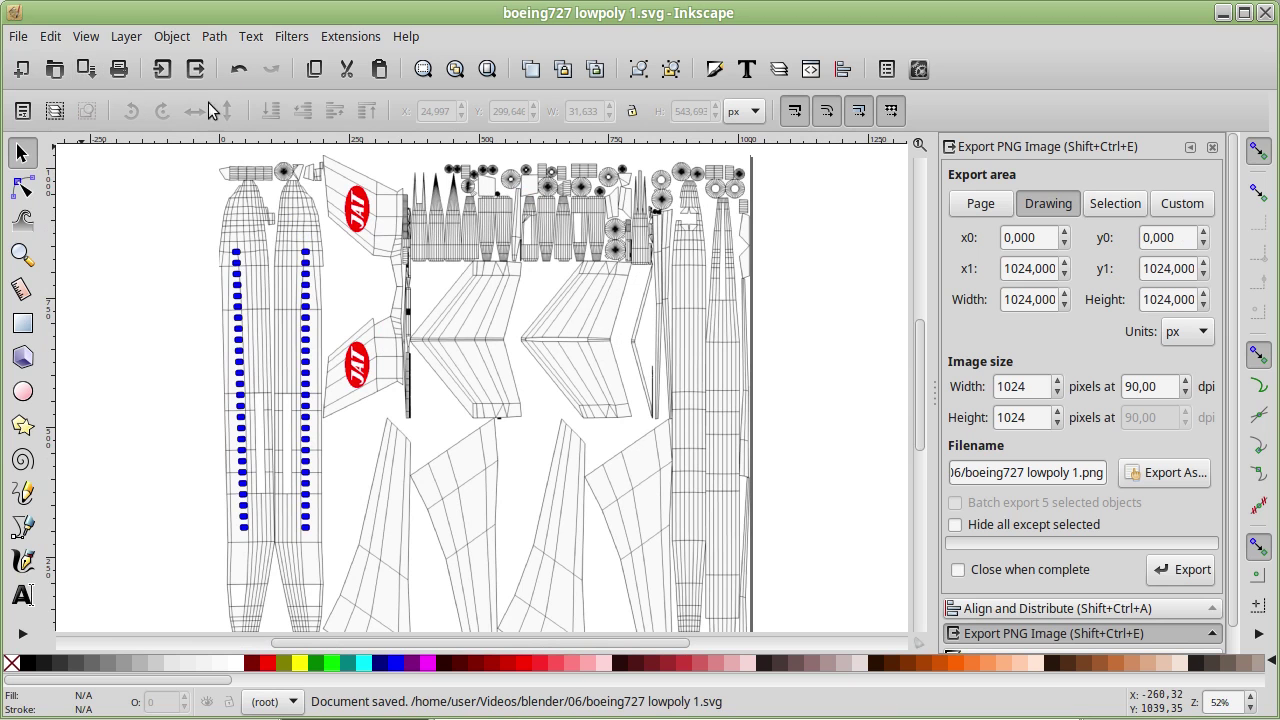
left_click(966, 204)
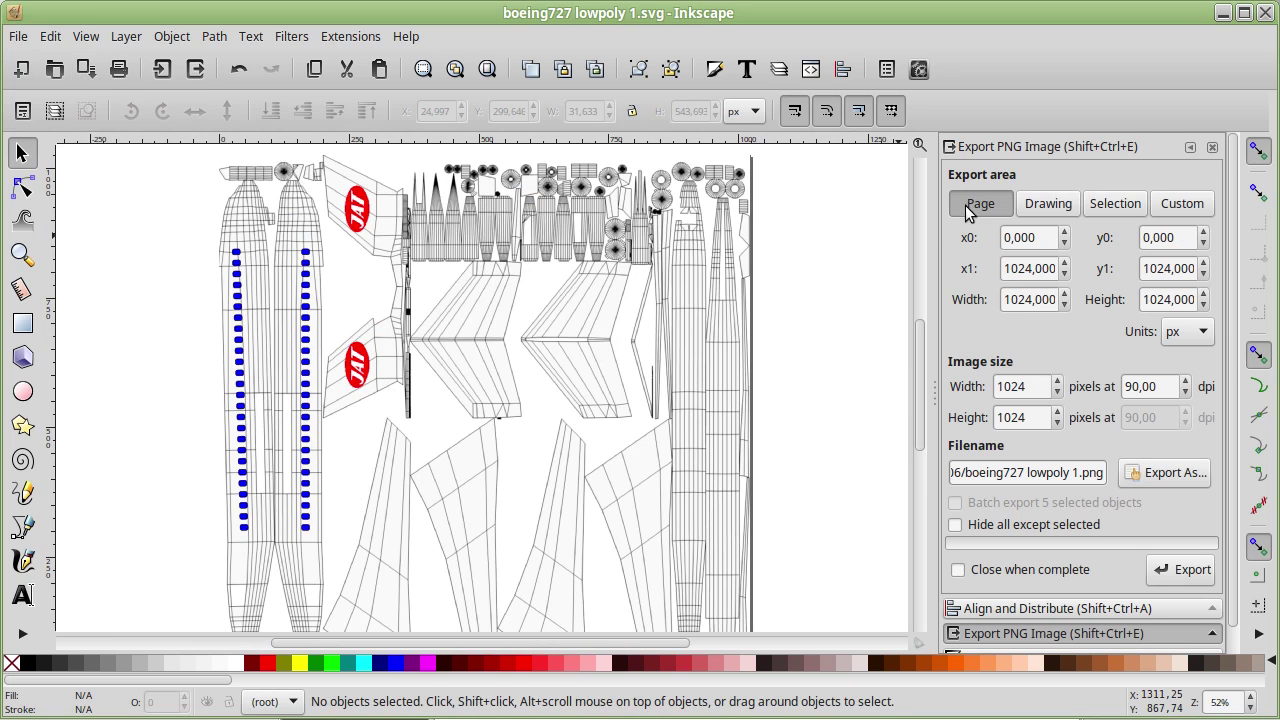
left_click(1180, 570)
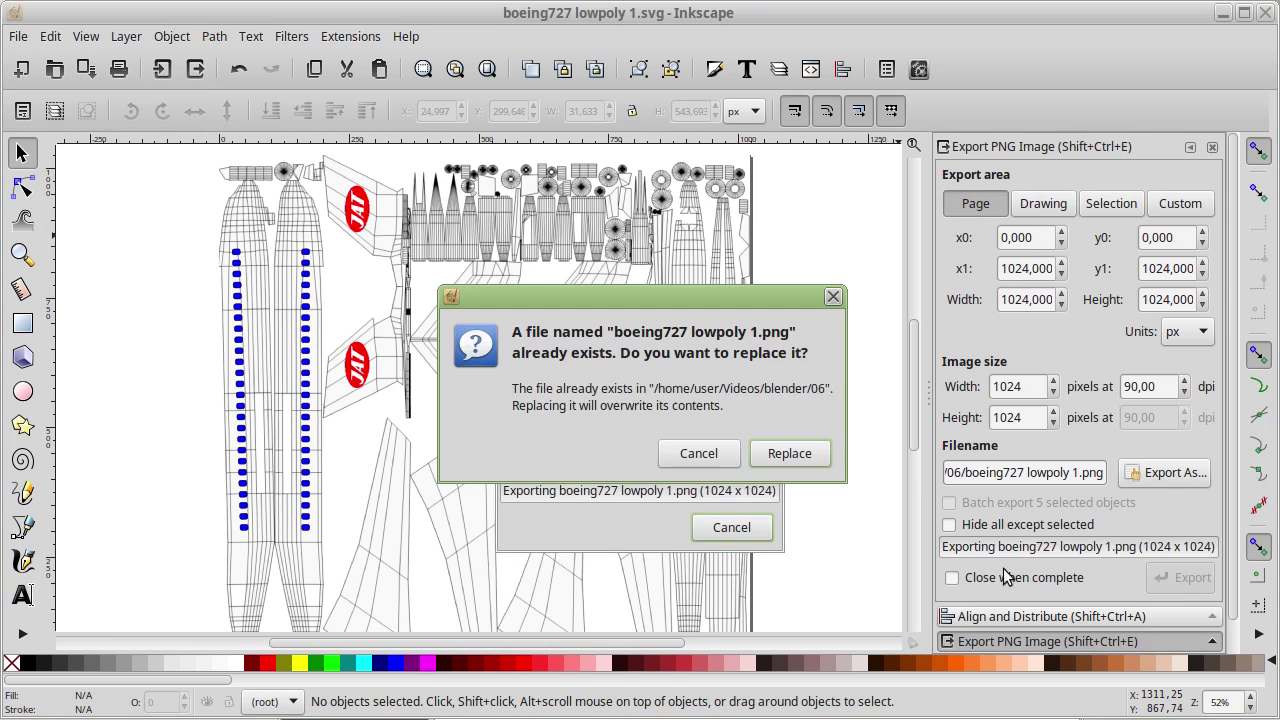
left_click(789, 455)
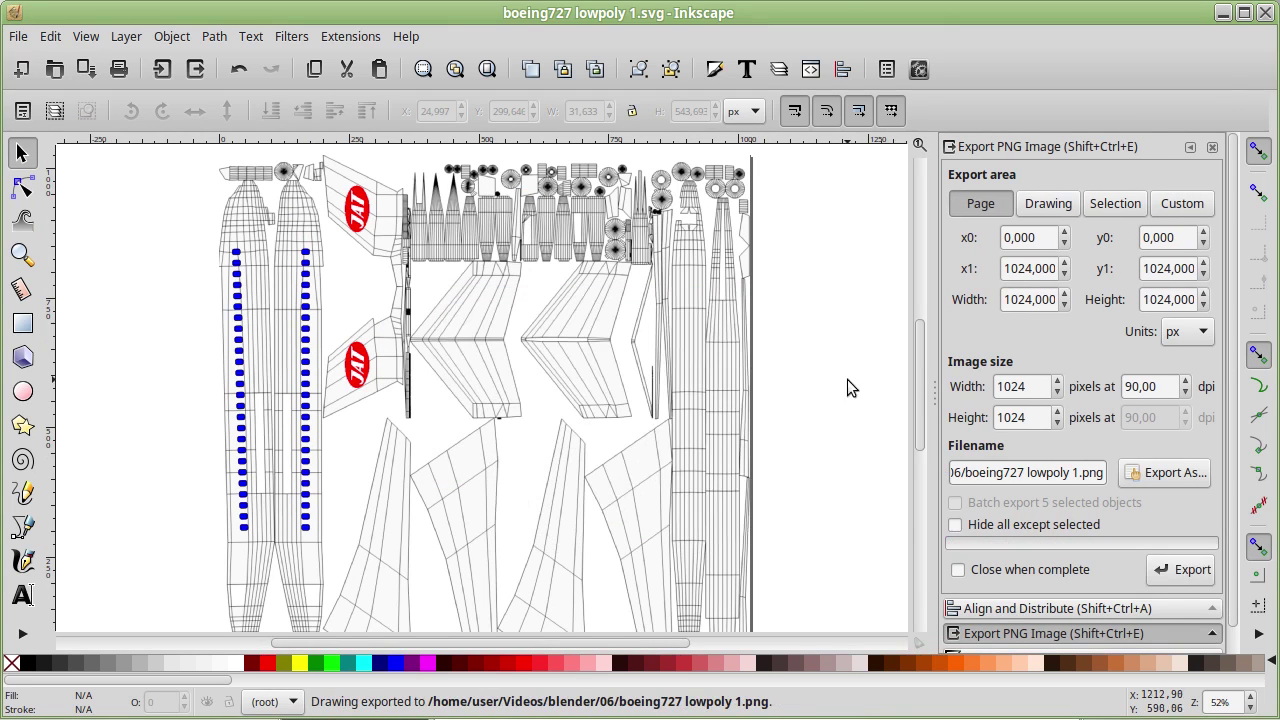
left_click(1222, 13)
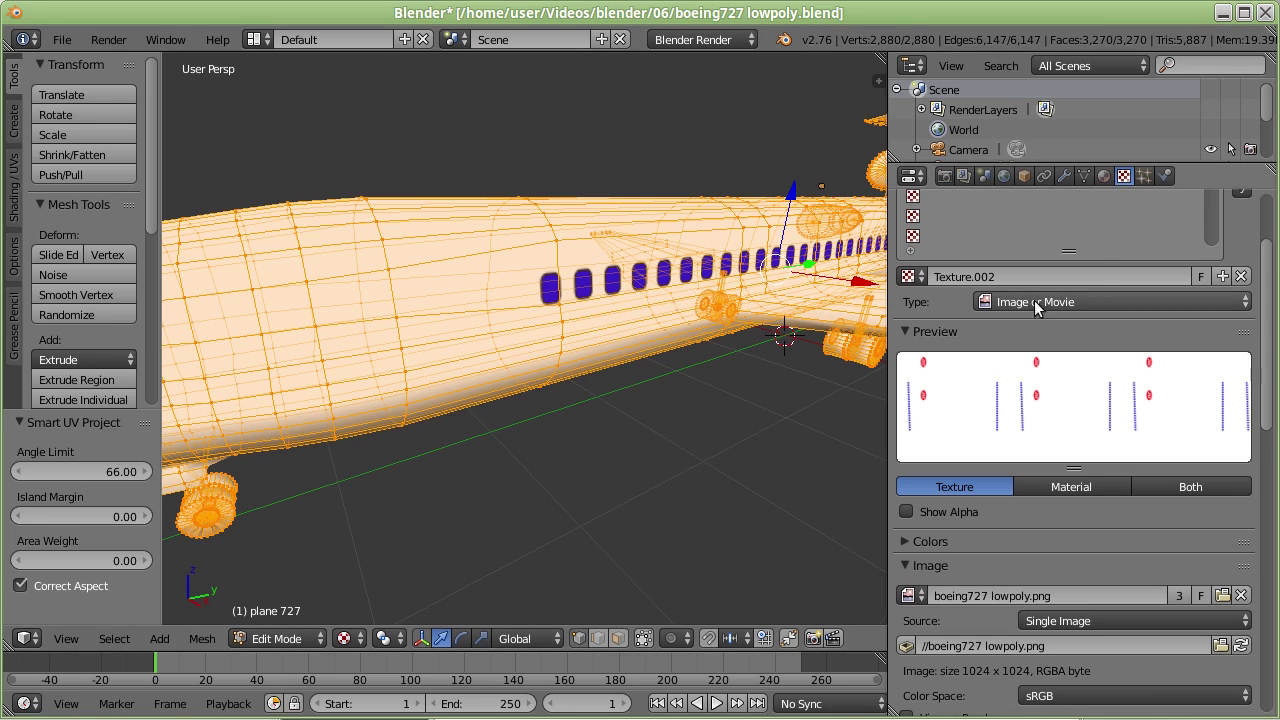
Step: Load boeing727 lowpoly 1.png into Texture.002 and view the fuselage's blue window rows side-on
left_click(1221, 645)
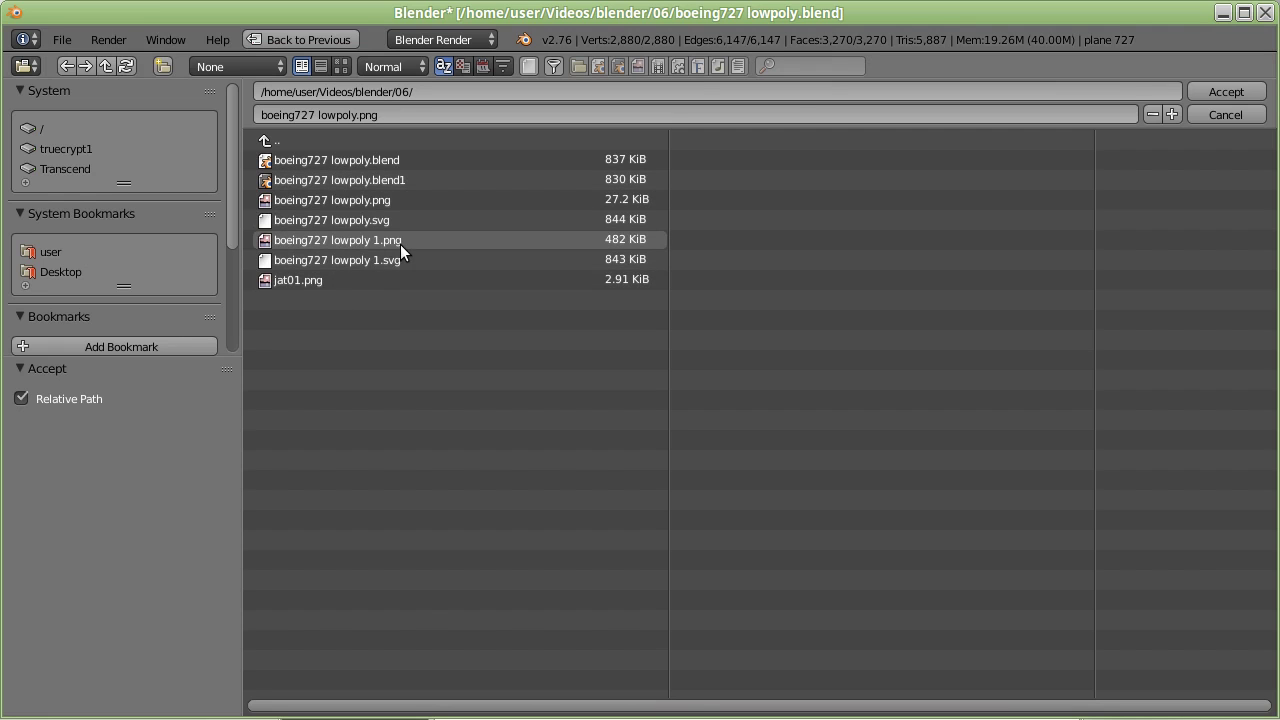
left_click(400, 244)
left_click(1195, 91)
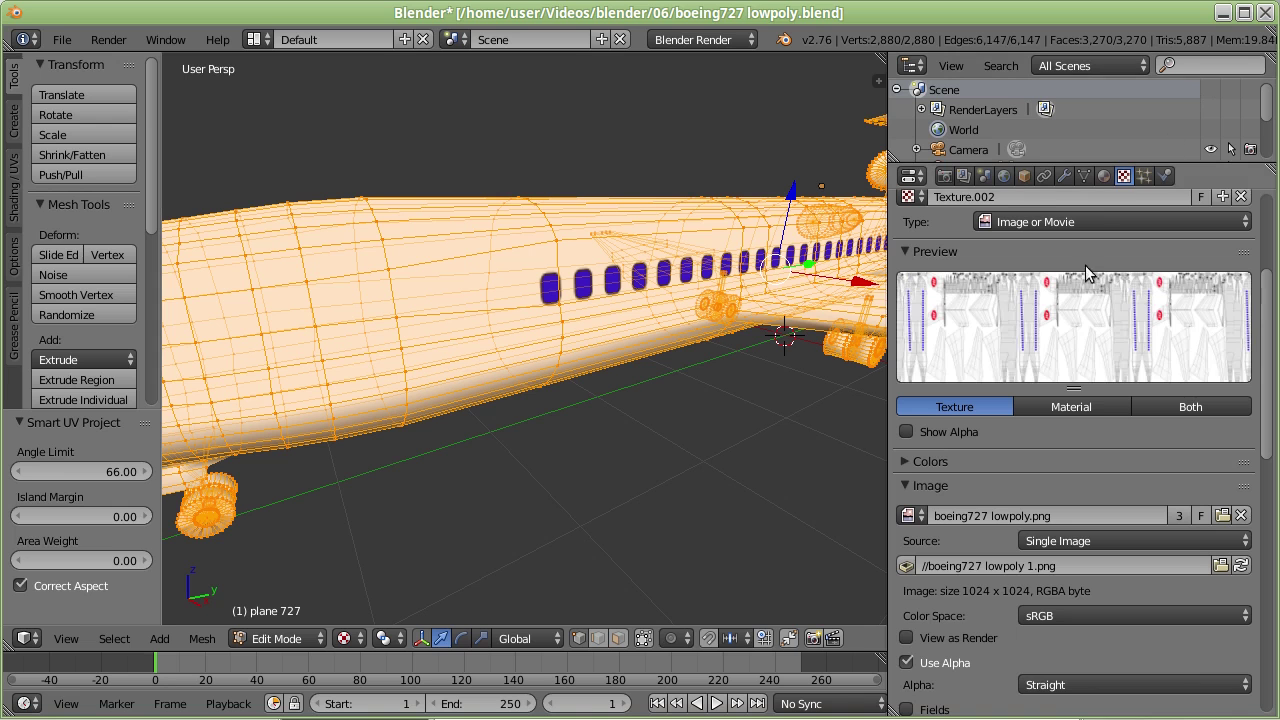
scroll(714, 315, "down", 4)
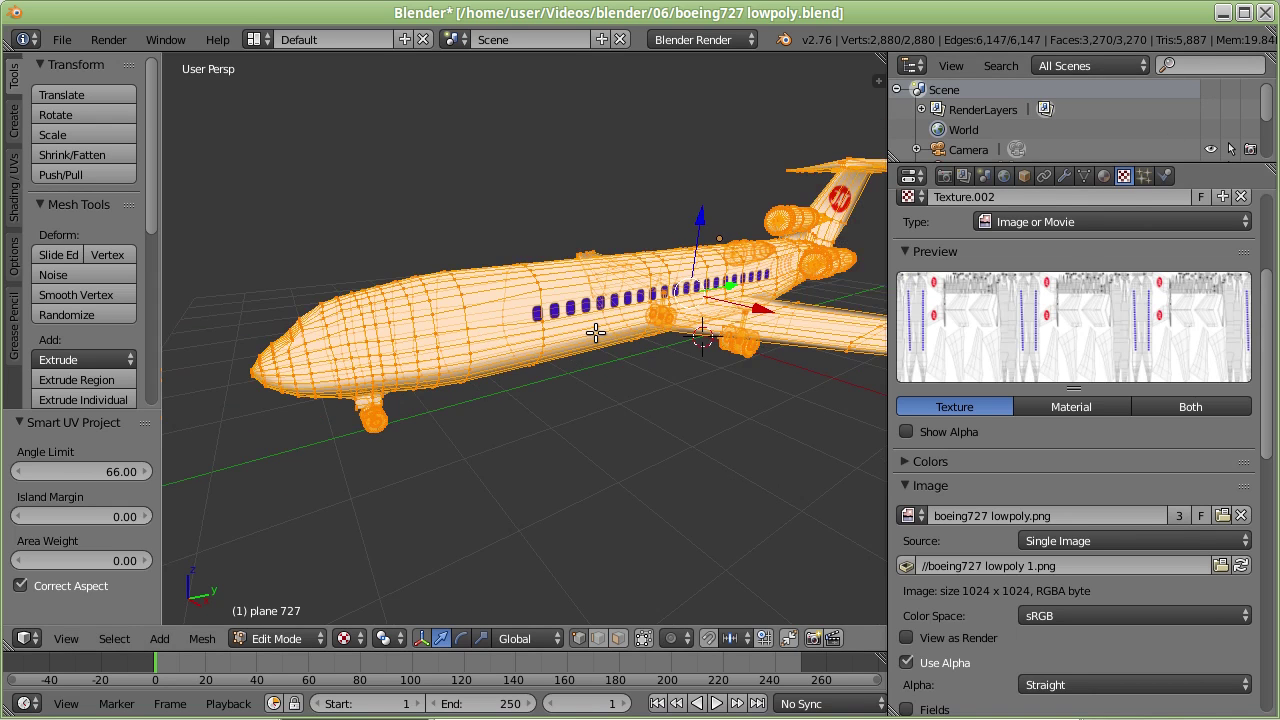
middle_click_drag(596, 333, 568, 334)
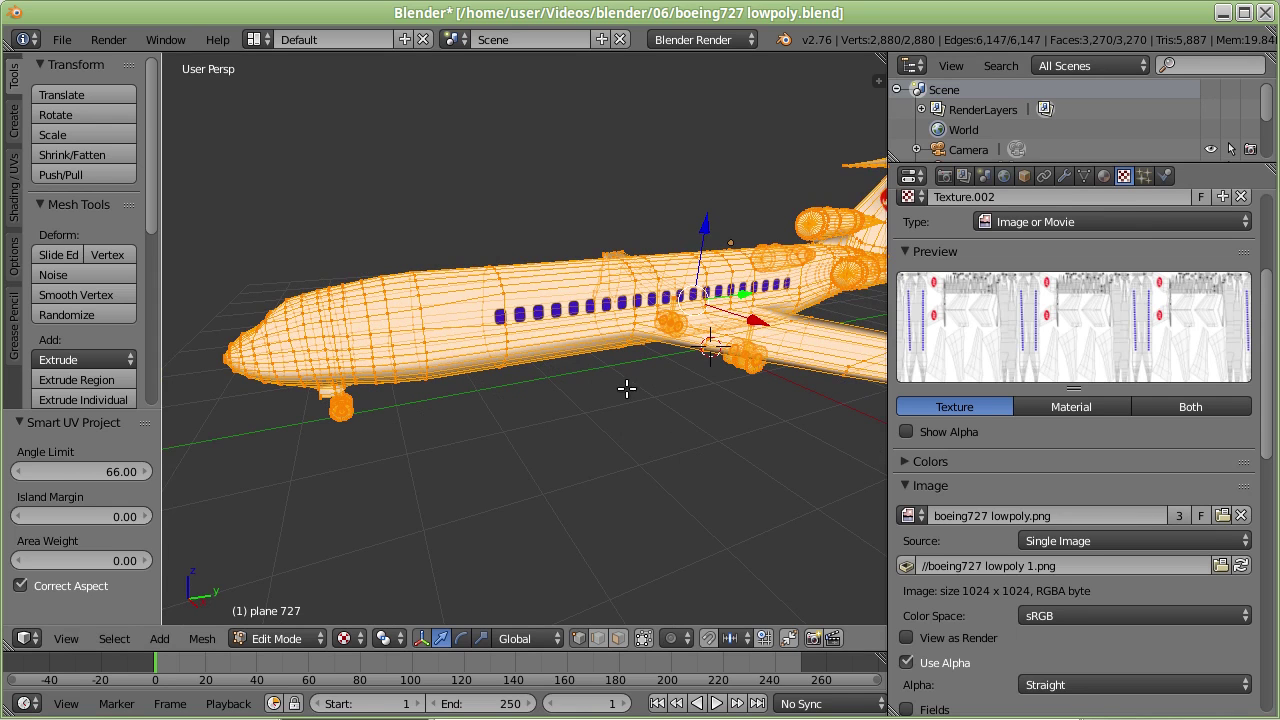
Step: In the UV Editing layout, open boeing727 lowpoly 1.png as the UV editor image
left_click(257, 40)
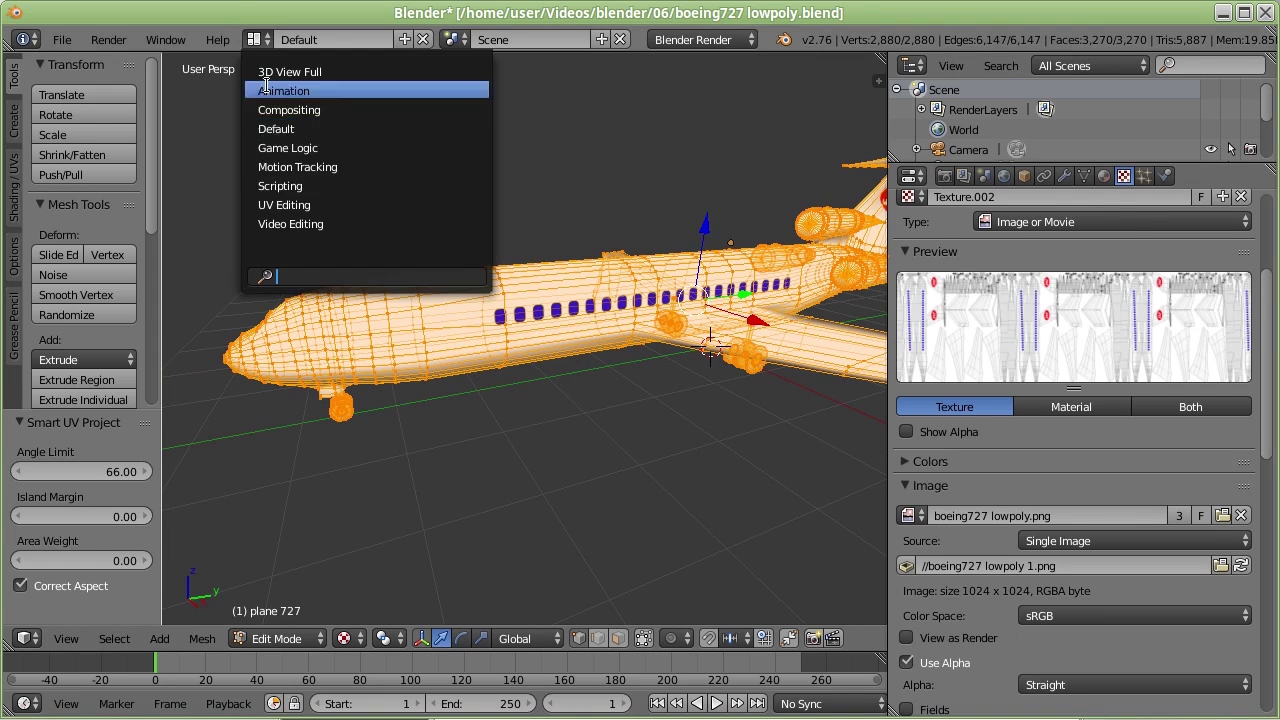
left_click(302, 205)
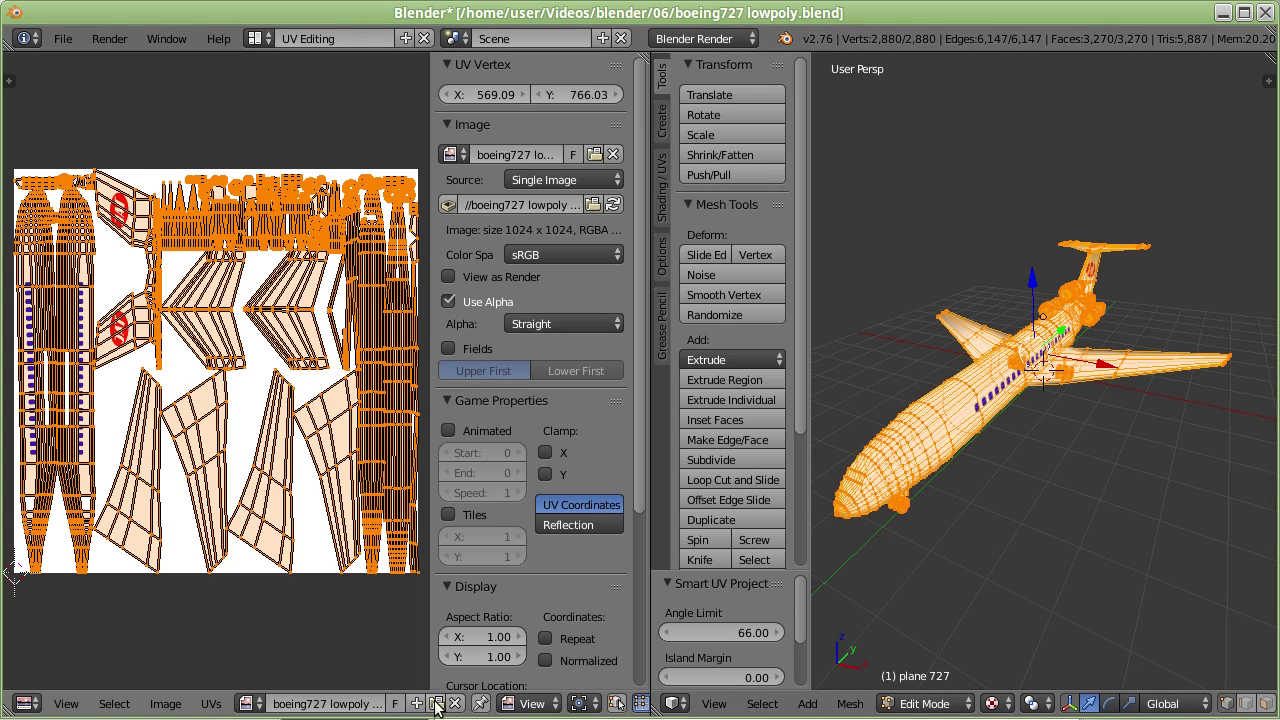
left_click(435, 702)
left_click(333, 180)
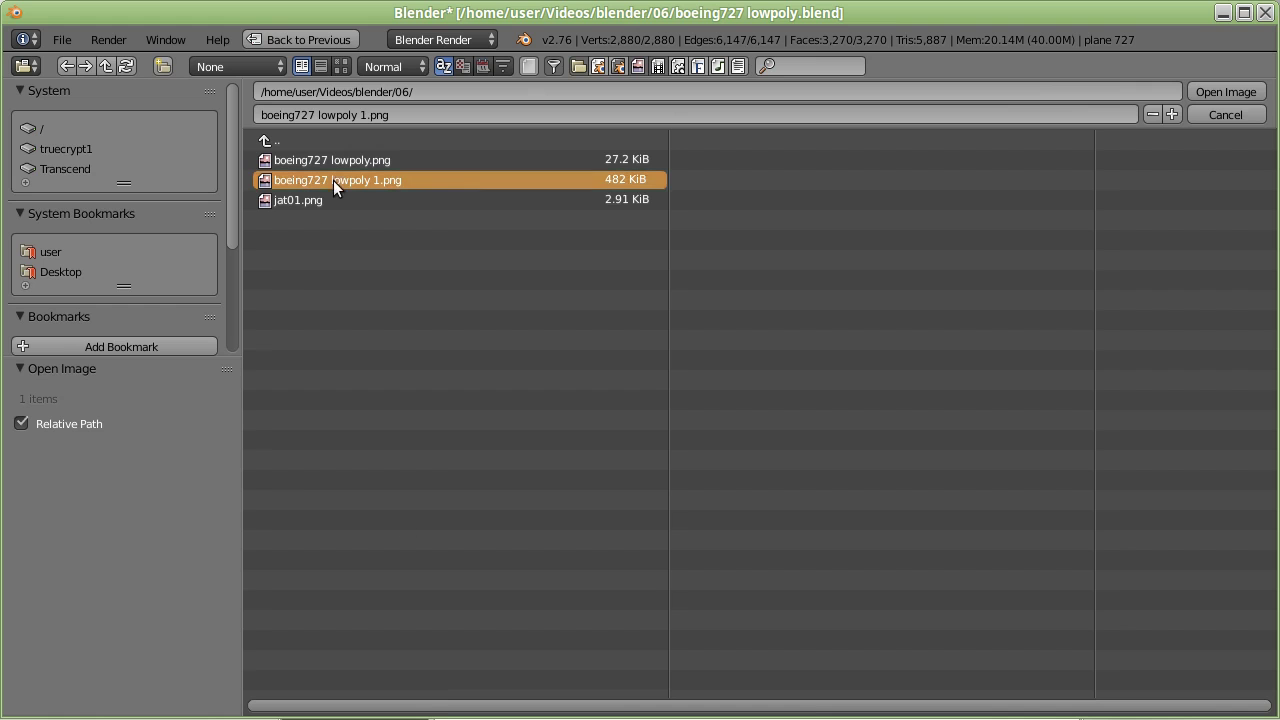
left_click(1205, 96)
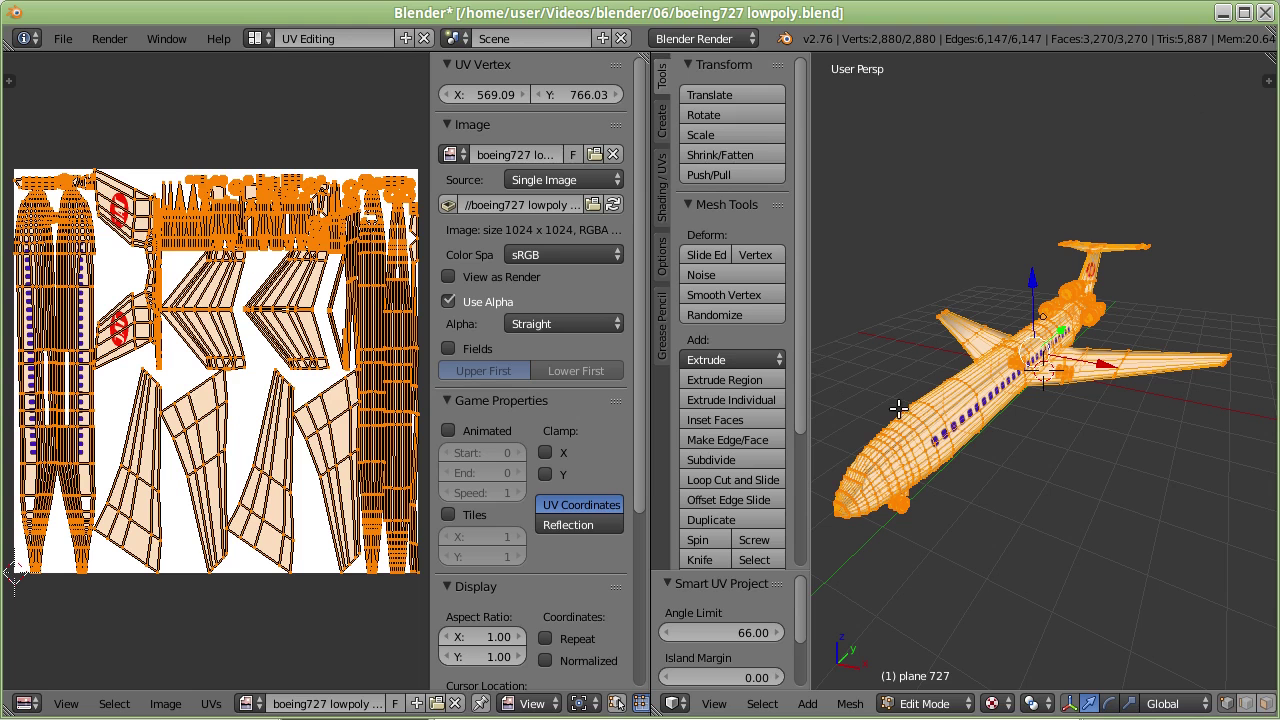
Step: Orbit to the plane's side, then return to the Default layout
scroll(397, 462, "up", 2)
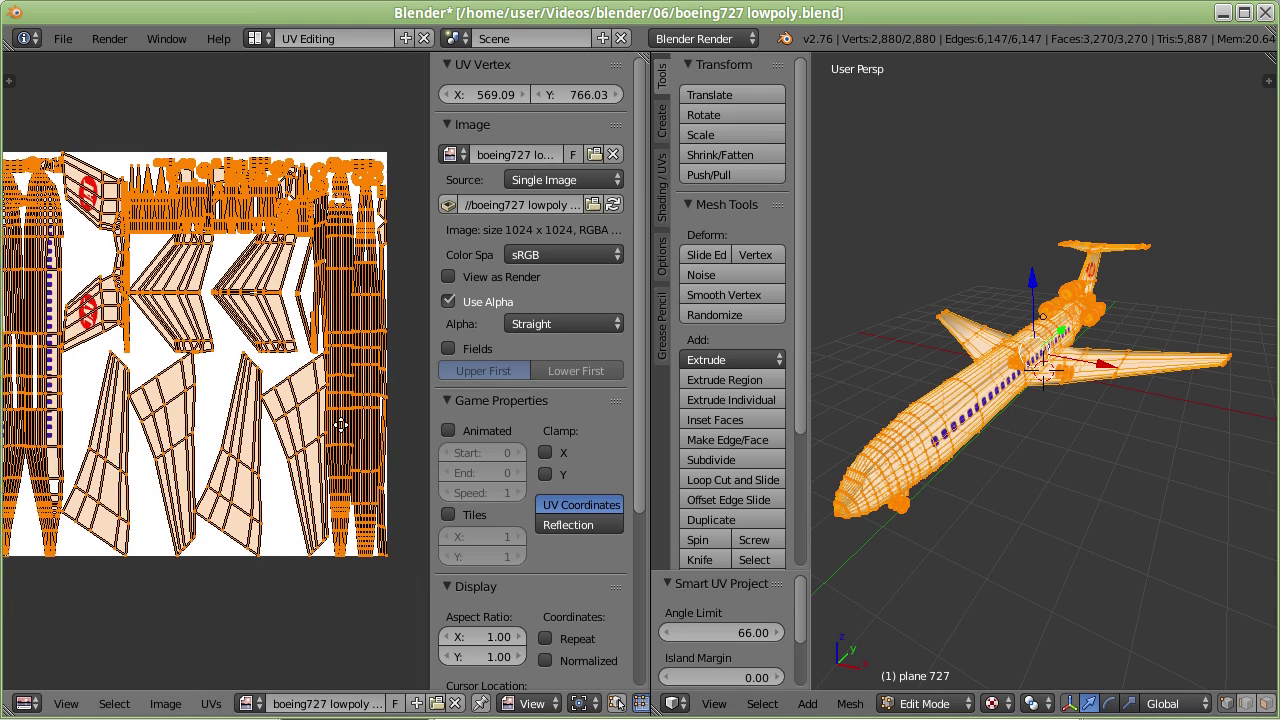
scroll(397, 462, "down", 2)
mouse_move(980, 470)
middle_mouse_down()
mouse_move(996, 463)
mouse_move(962, 448)
middle_mouse_up()
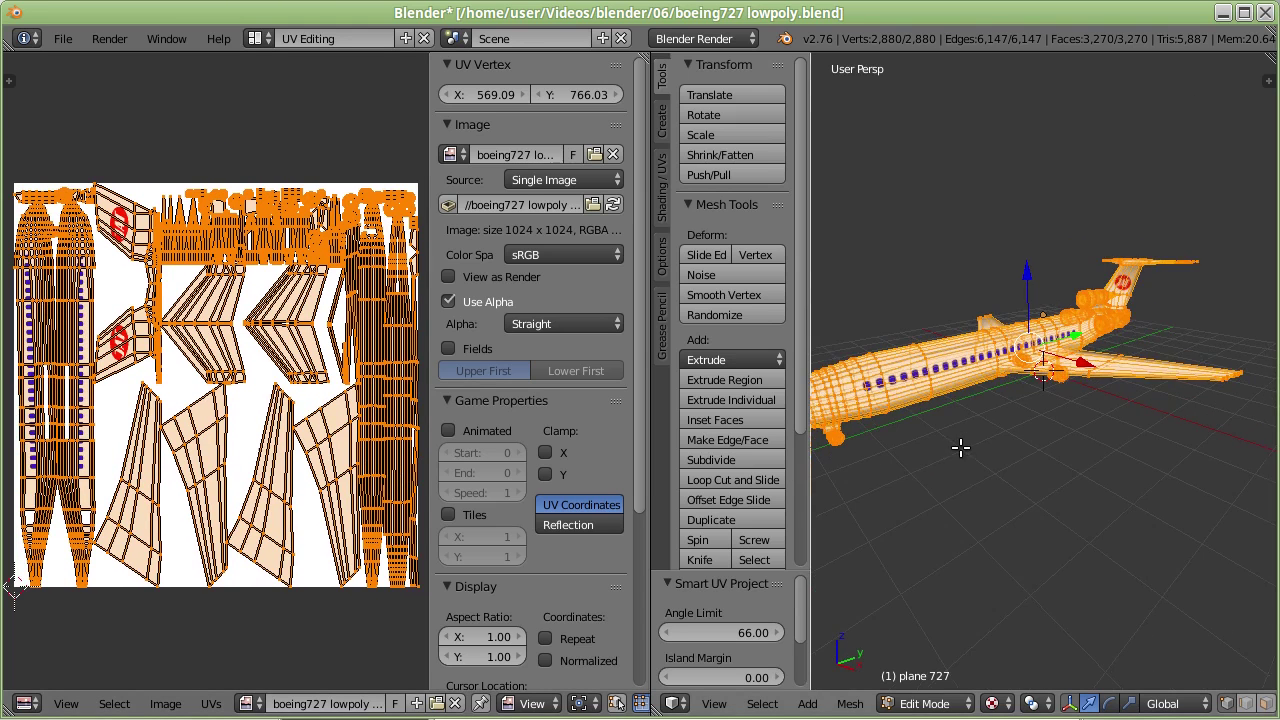
left_click(998, 703)
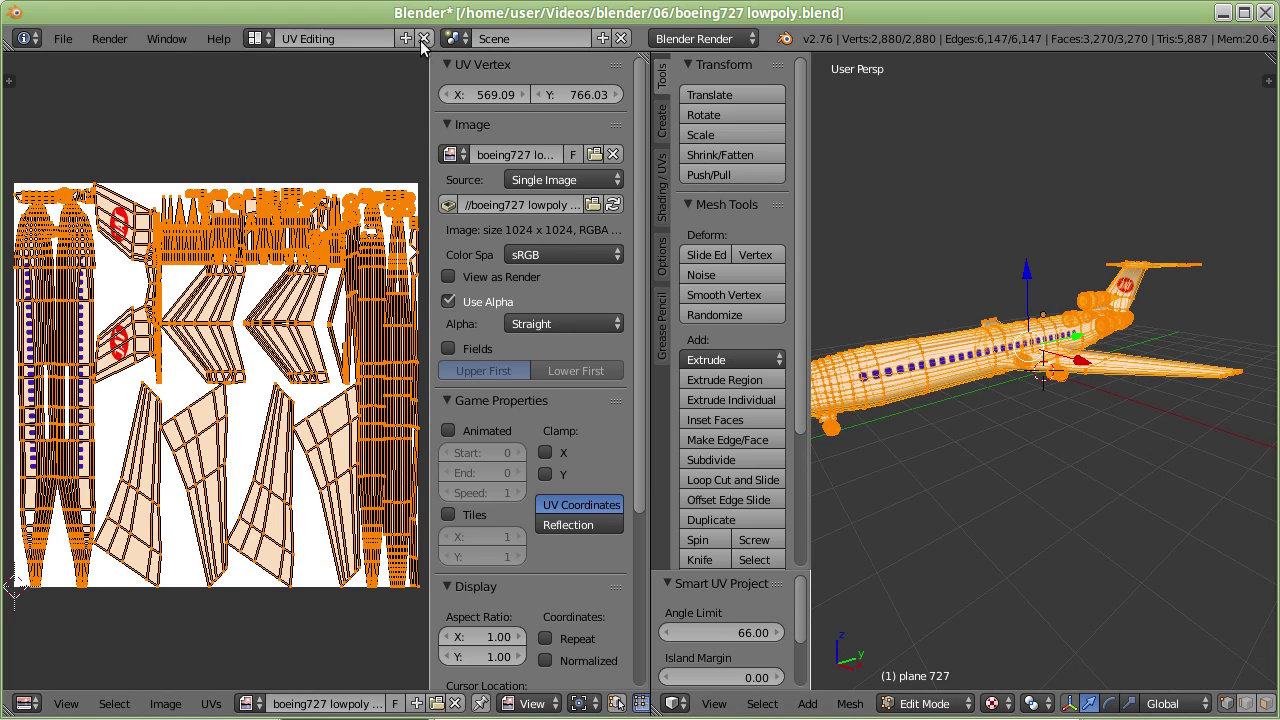
left_click(264, 42)
left_click(272, 124)
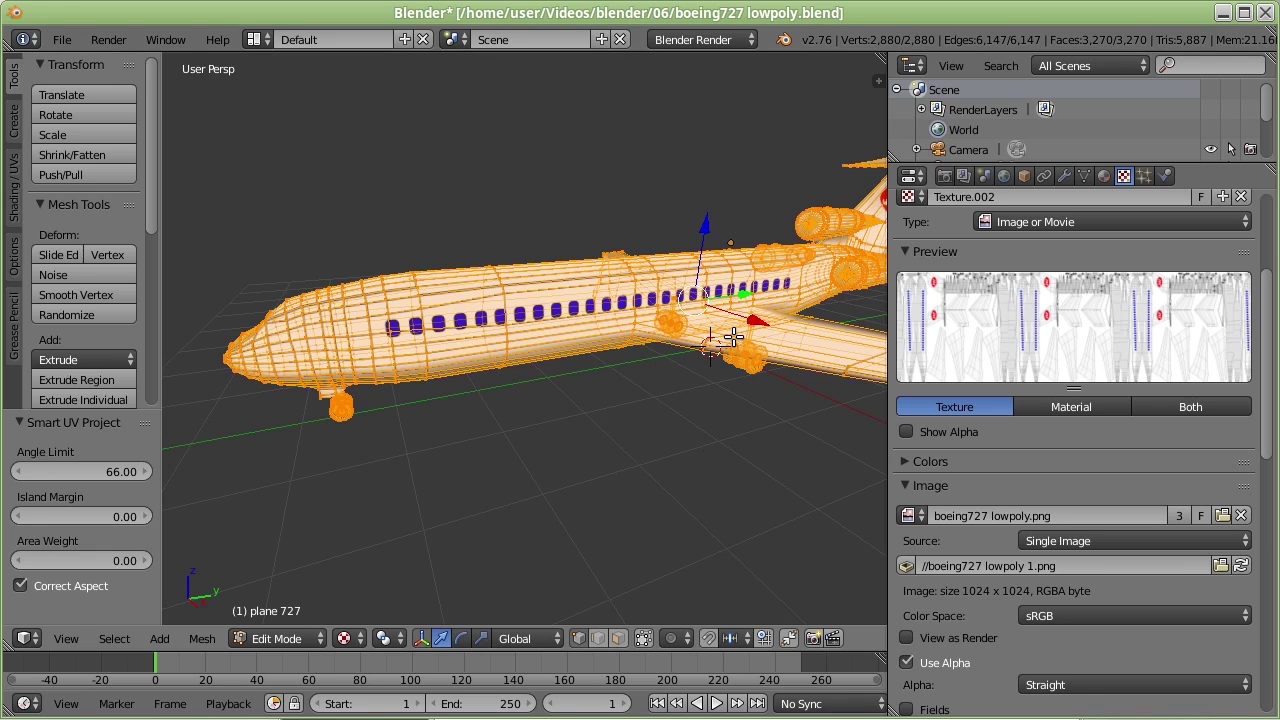
key("F12")
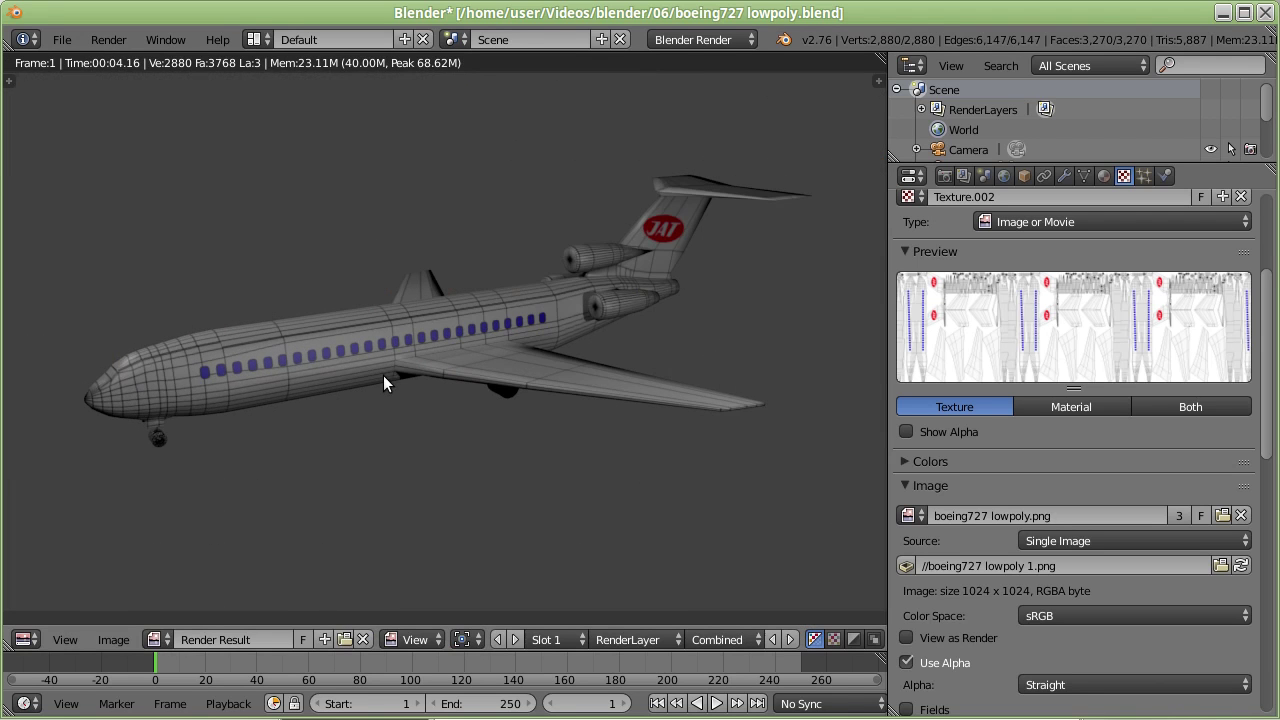
key("Escape")
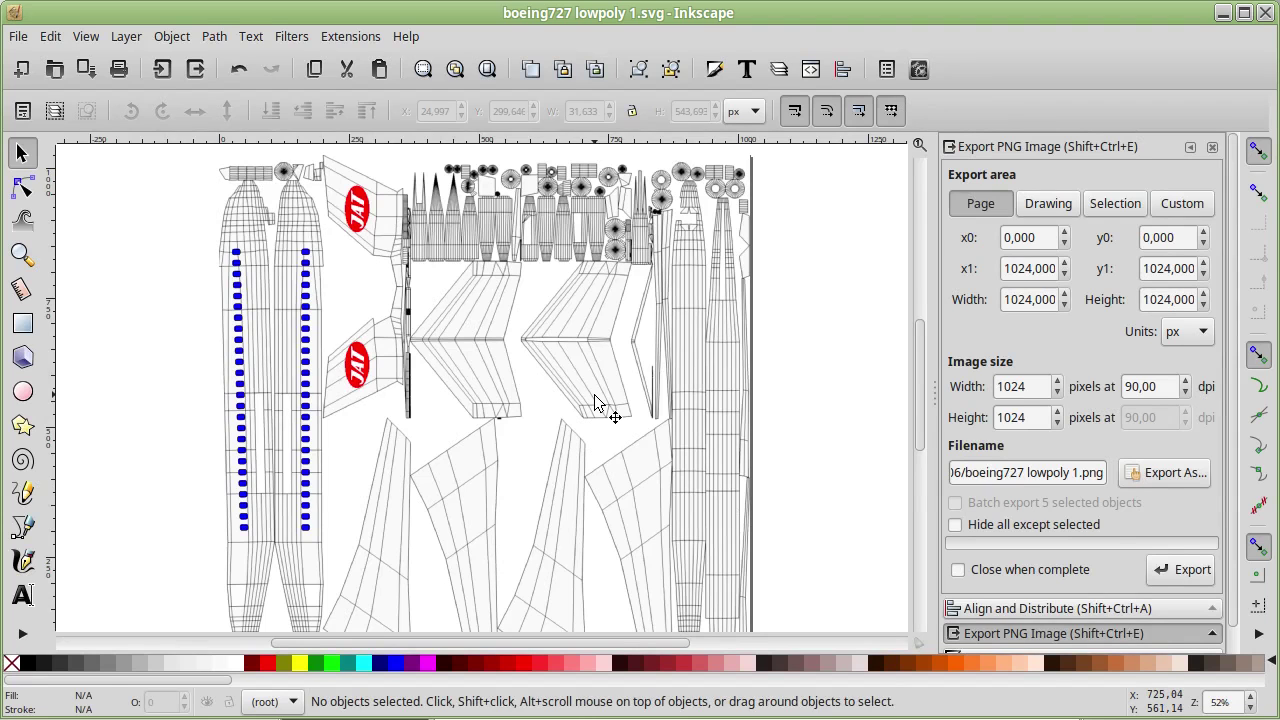
Step: Delete the embedded wireframe UV image, leaving only the window dots and JAT logos
left_click(597, 404)
left_click(816, 390)
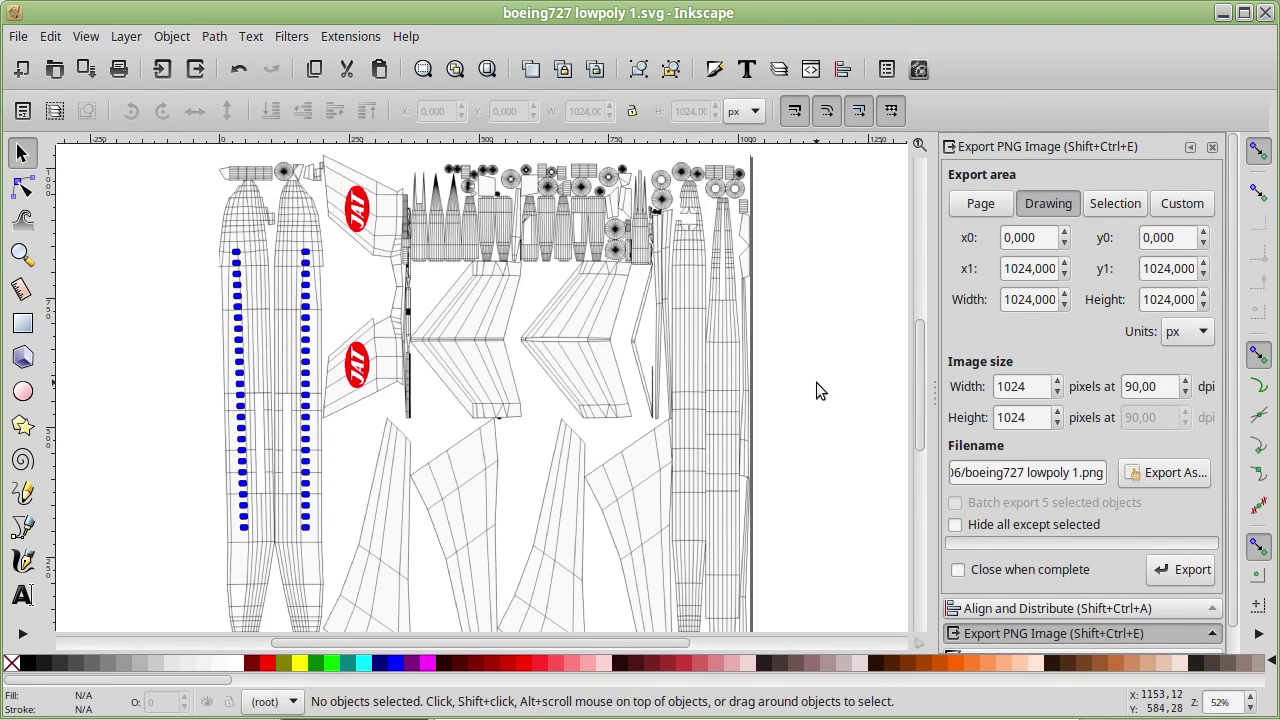
left_click(731, 362)
key("End")
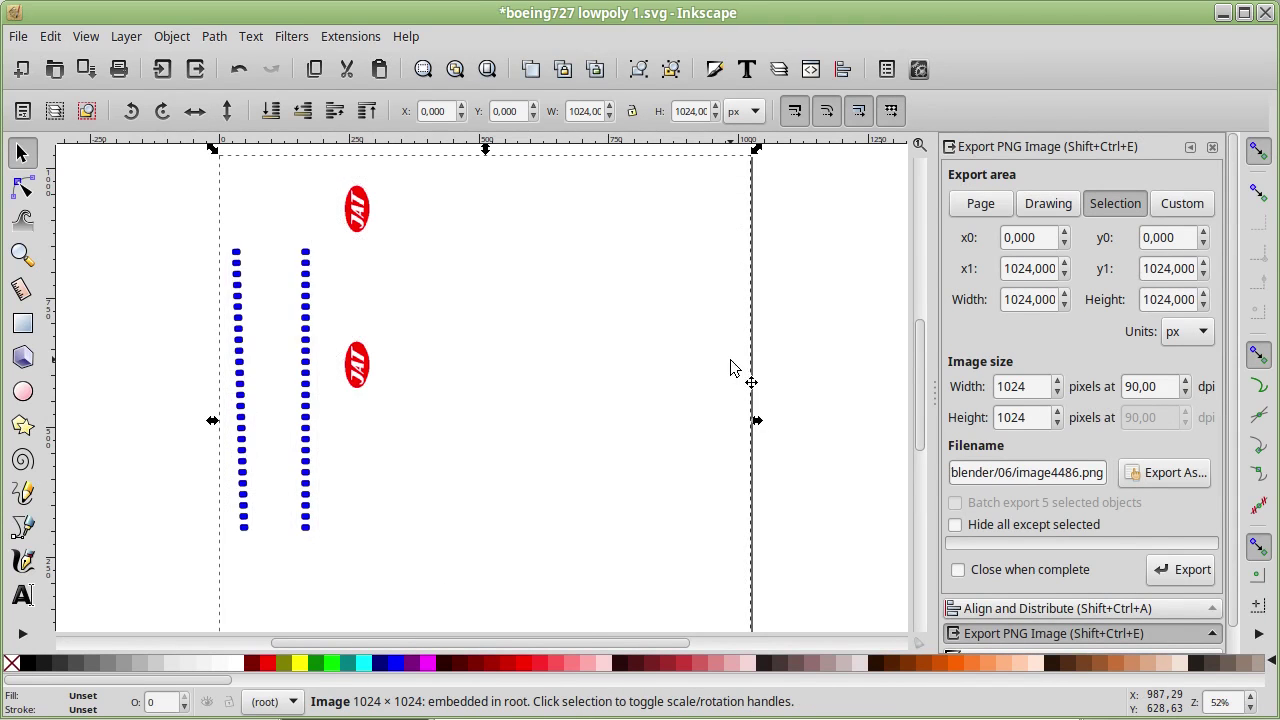
left_click(818, 346)
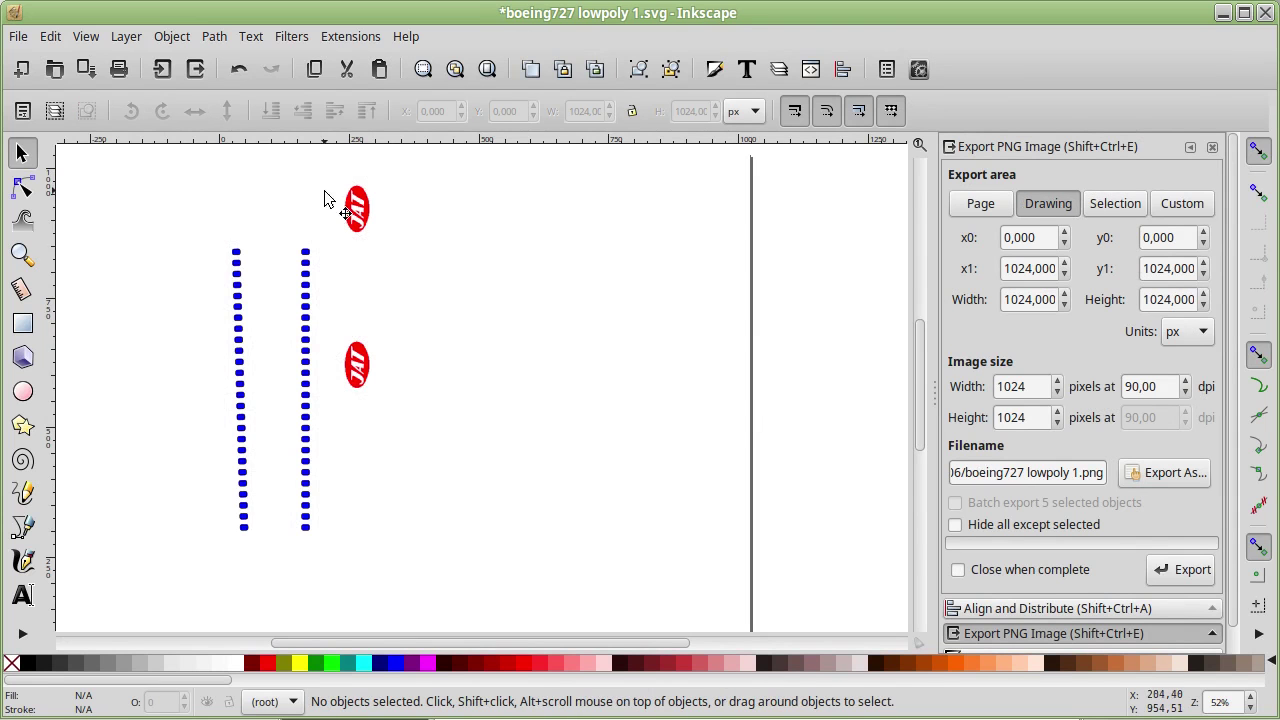
Step: Save the drawing and re-export the whole page over boeing727 lowpoly 1.png
left_click(88, 70)
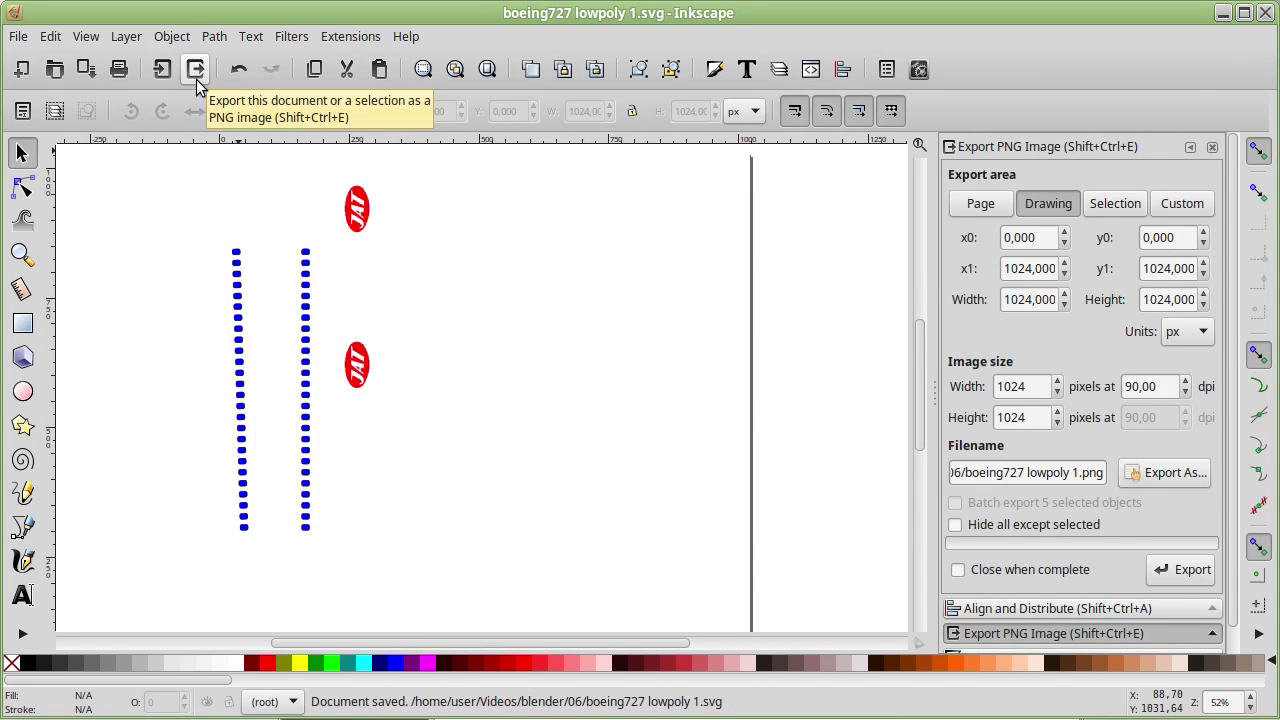
left_click(980, 204)
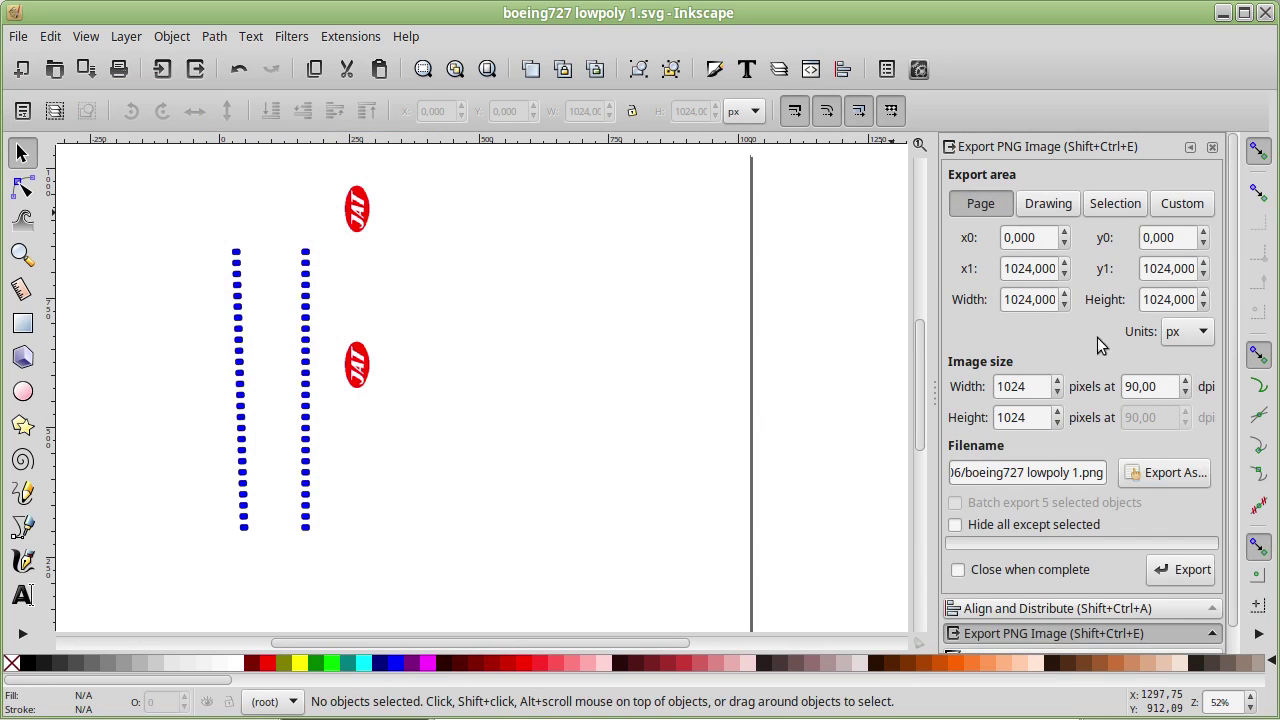
left_click(1180, 568)
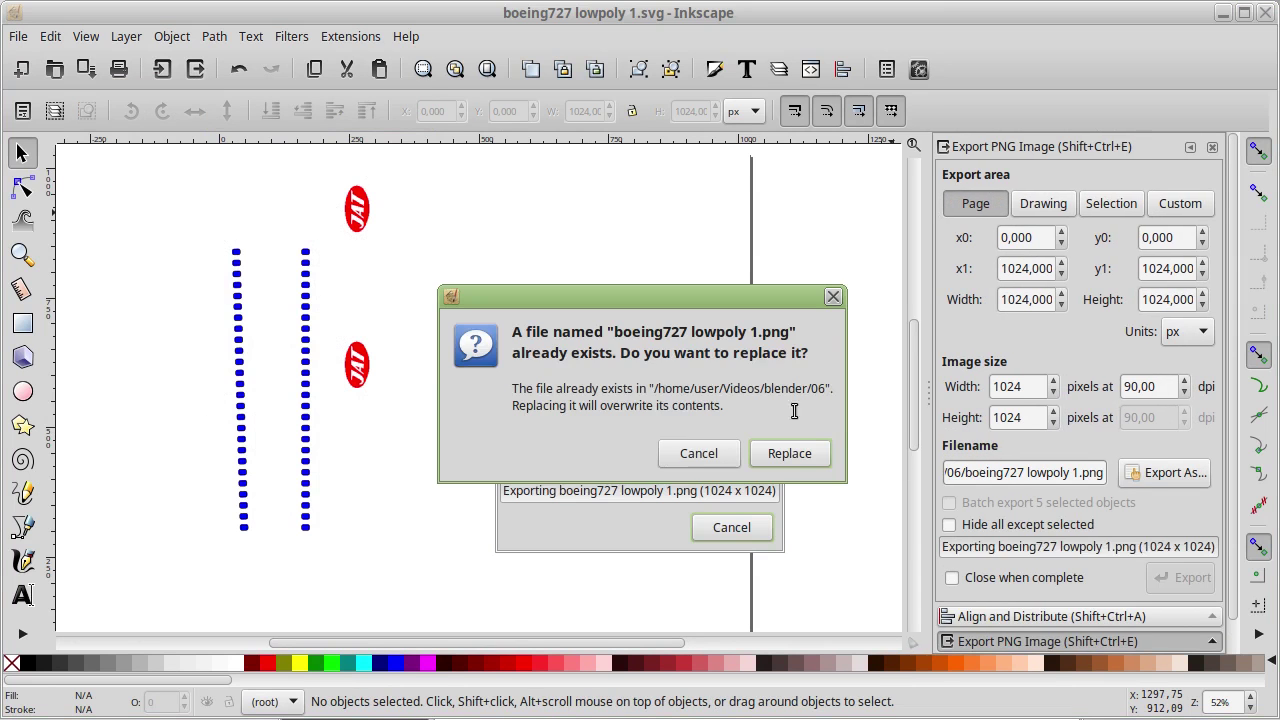
left_click(795, 452)
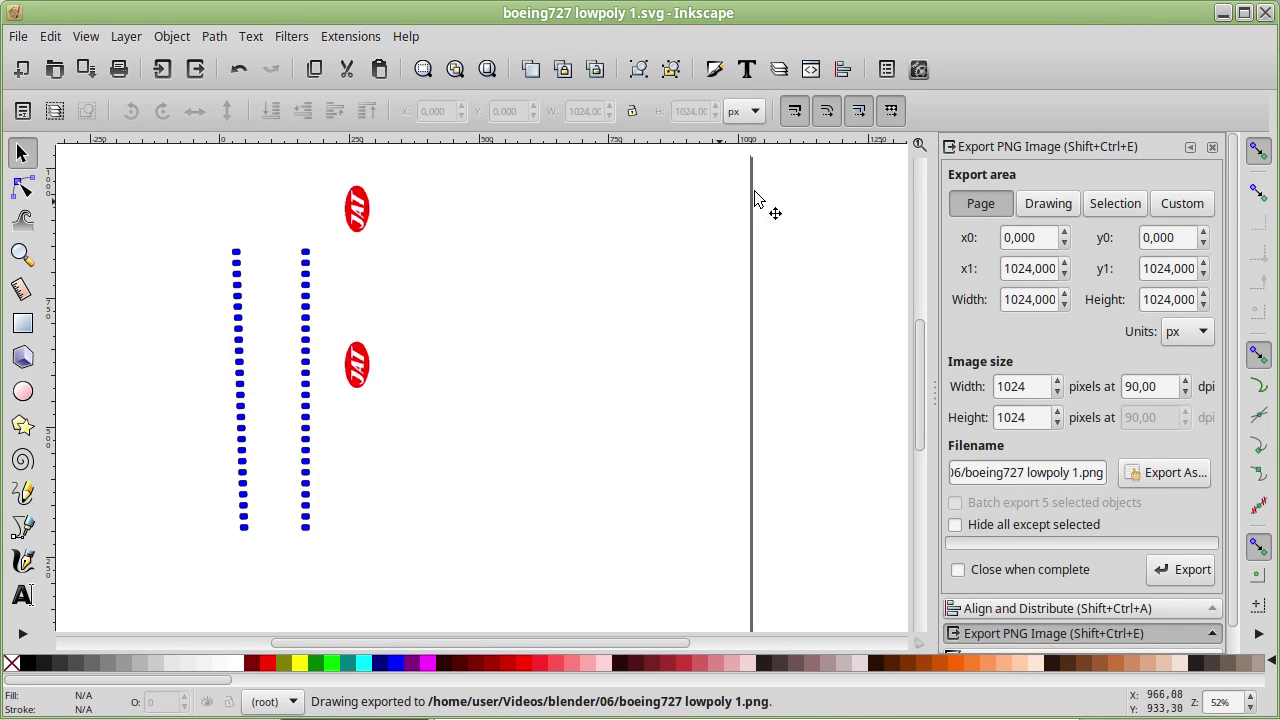
left_click(1224, 13)
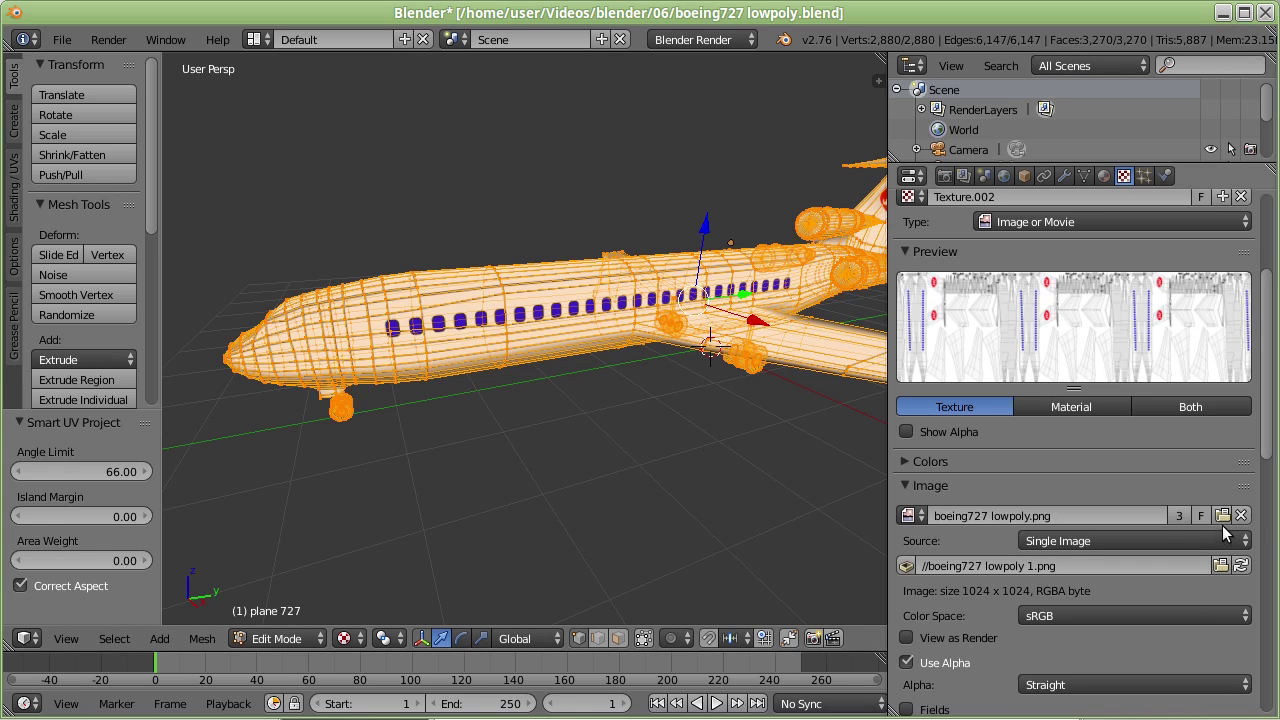
Step: Reload the texture and open the updated boeing727 lowpoly 1.png in the UV Editing layout
left_click(1240, 566)
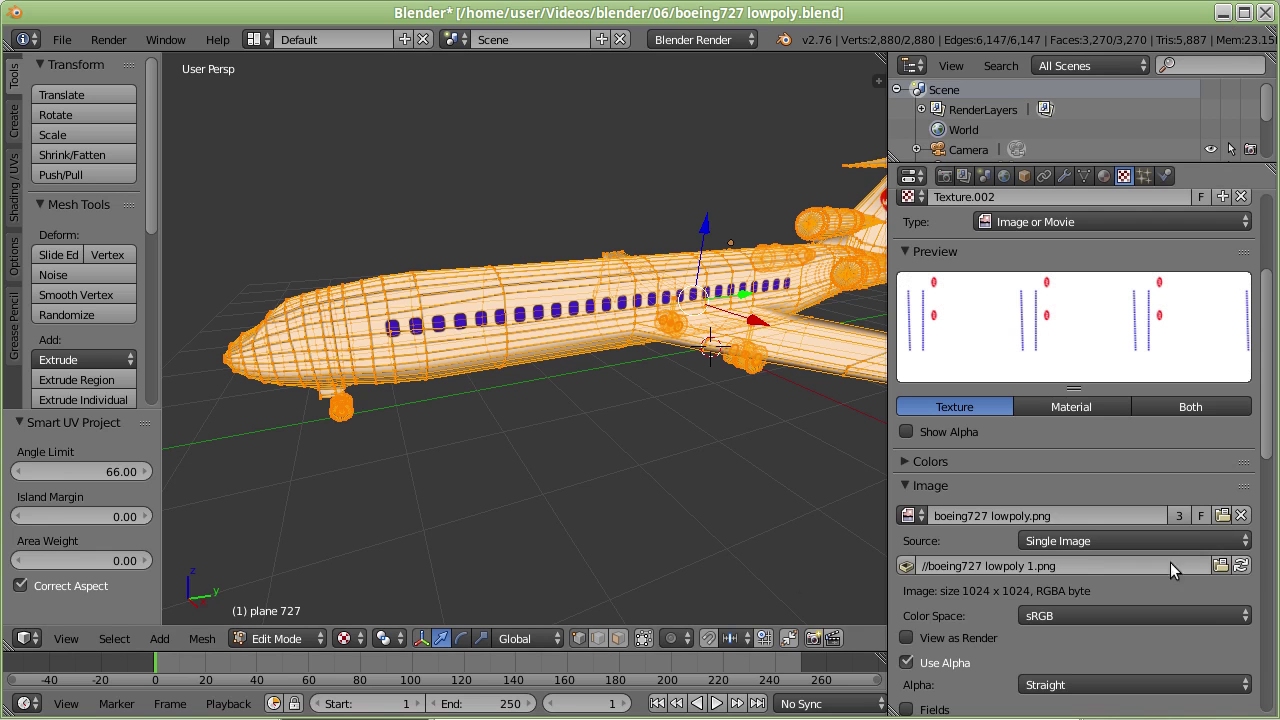
left_click(253, 39)
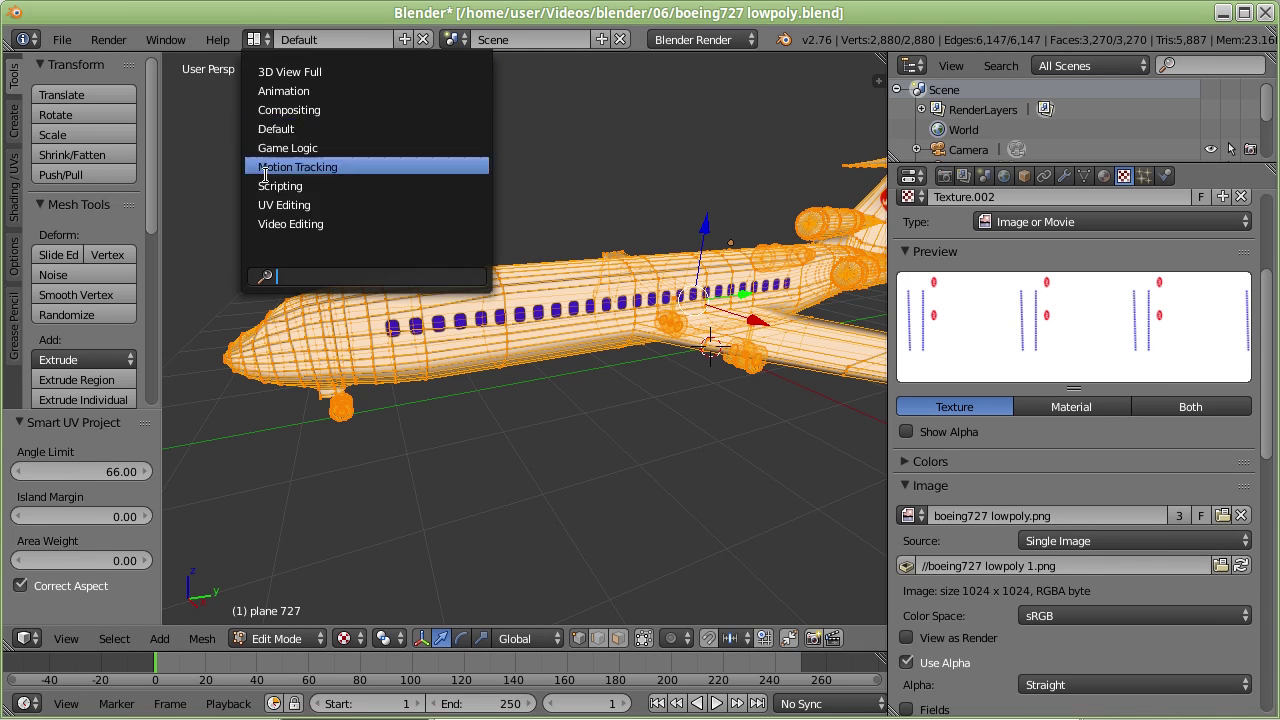
left_click(309, 207)
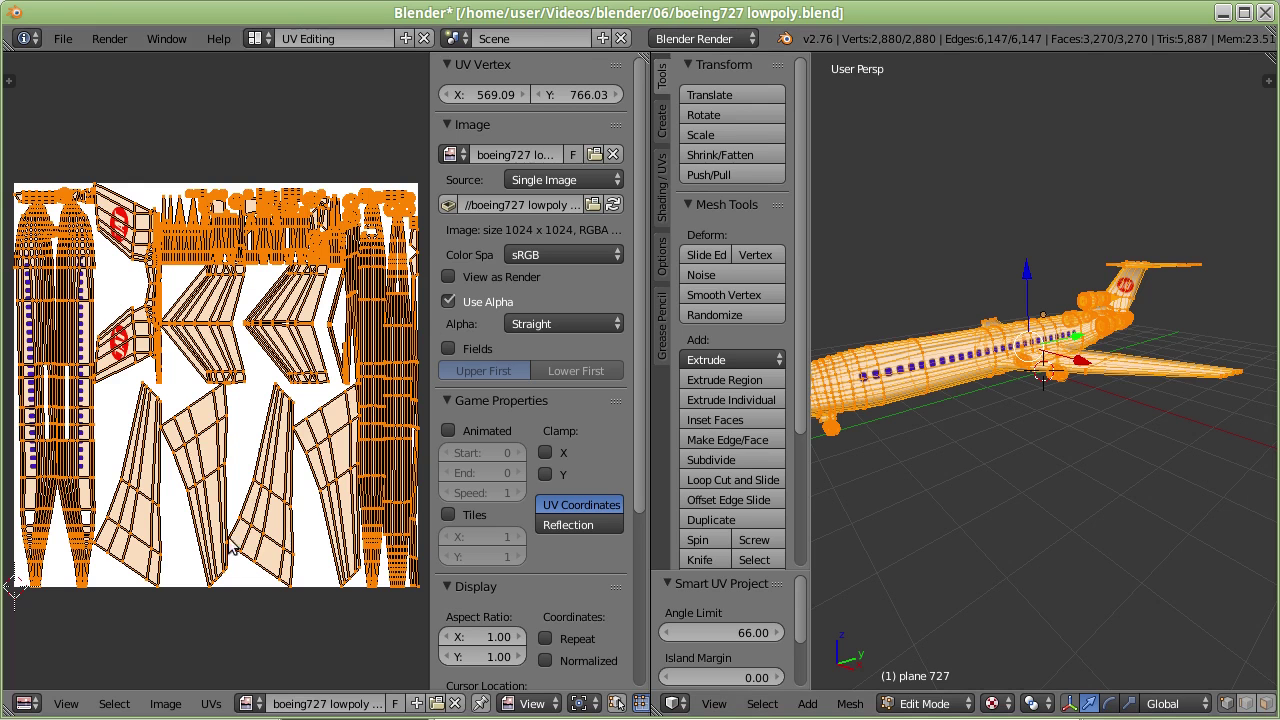
left_click(436, 704)
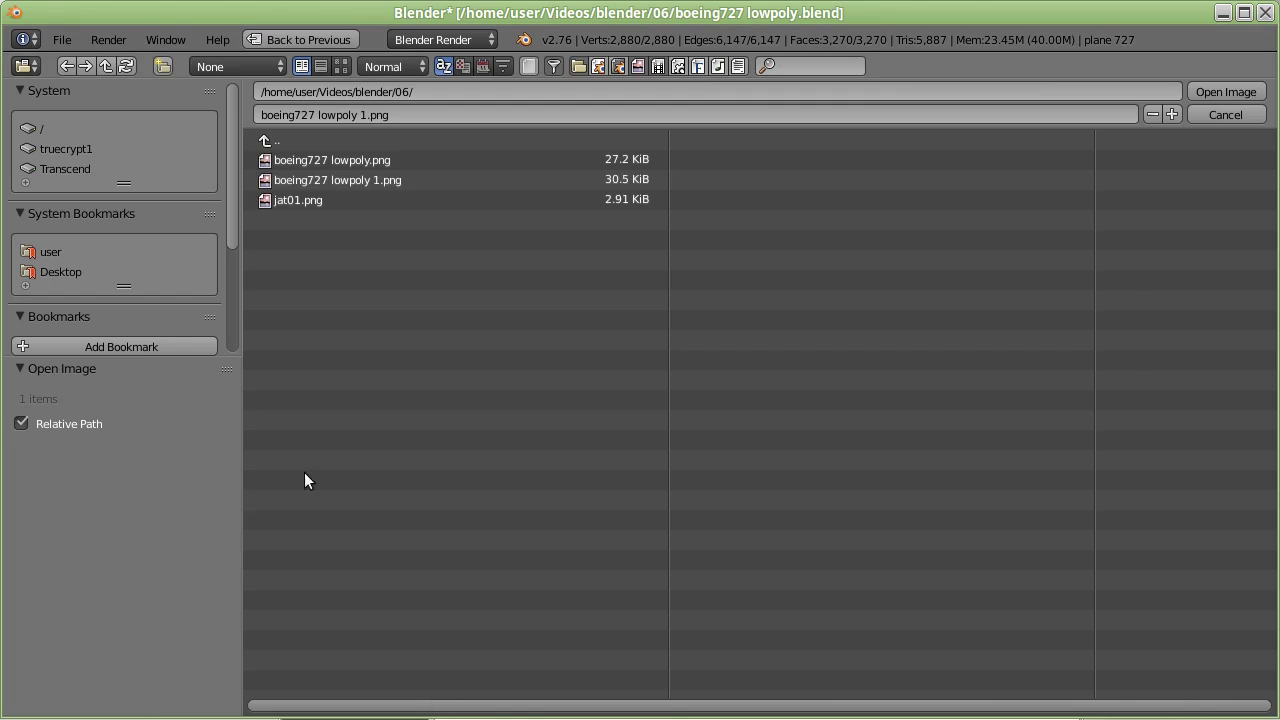
left_click(309, 179)
left_click(1220, 92)
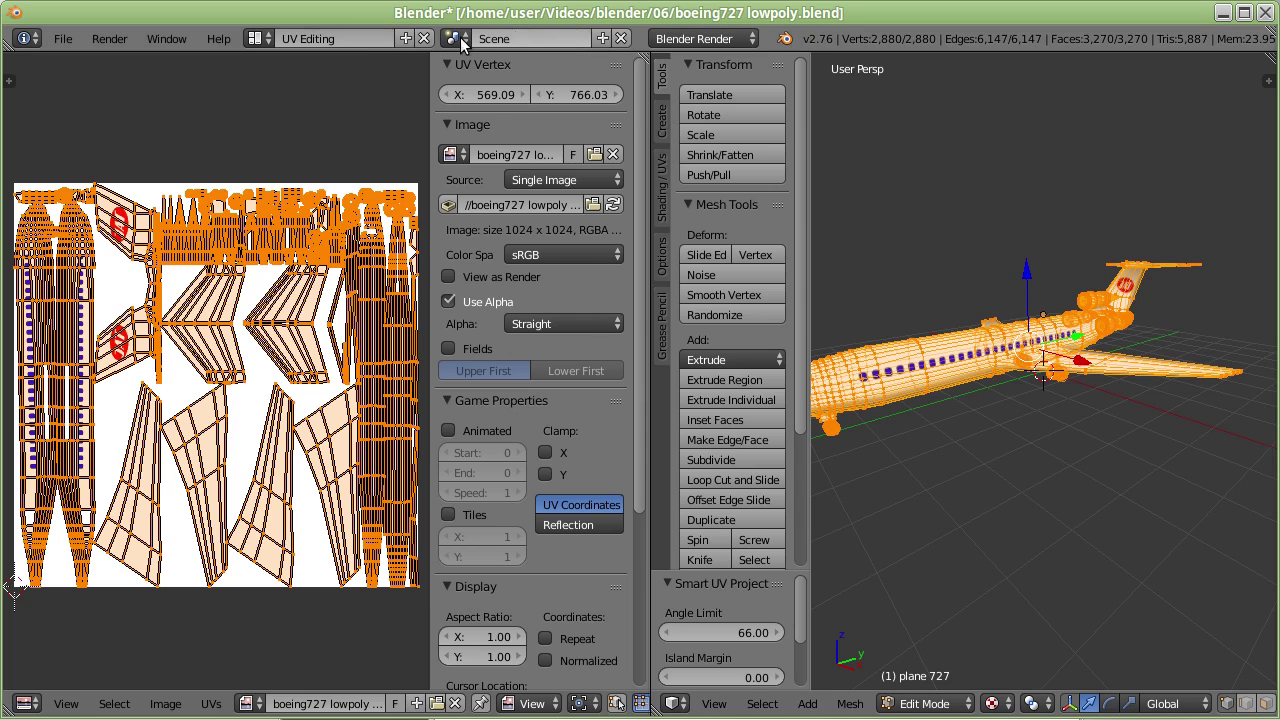
Step: Return to the Default layout and begin changing the interaction mode
left_click(256, 38)
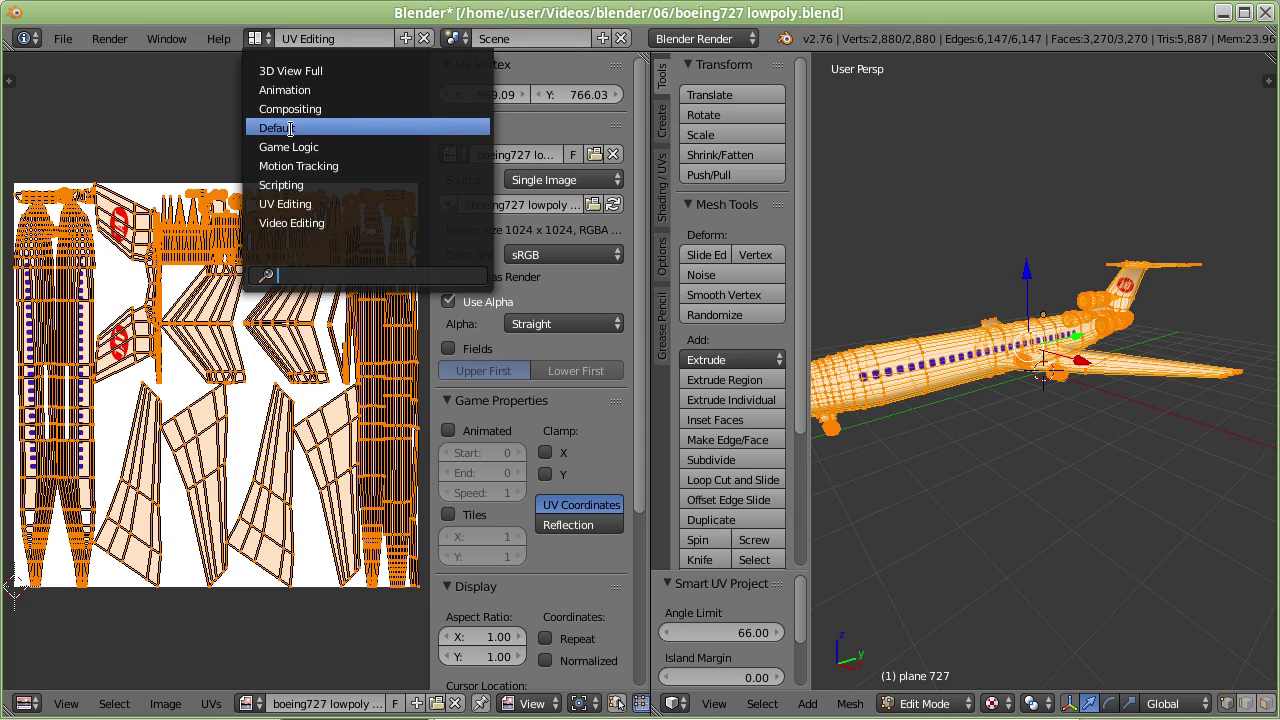
left_click(285, 128)
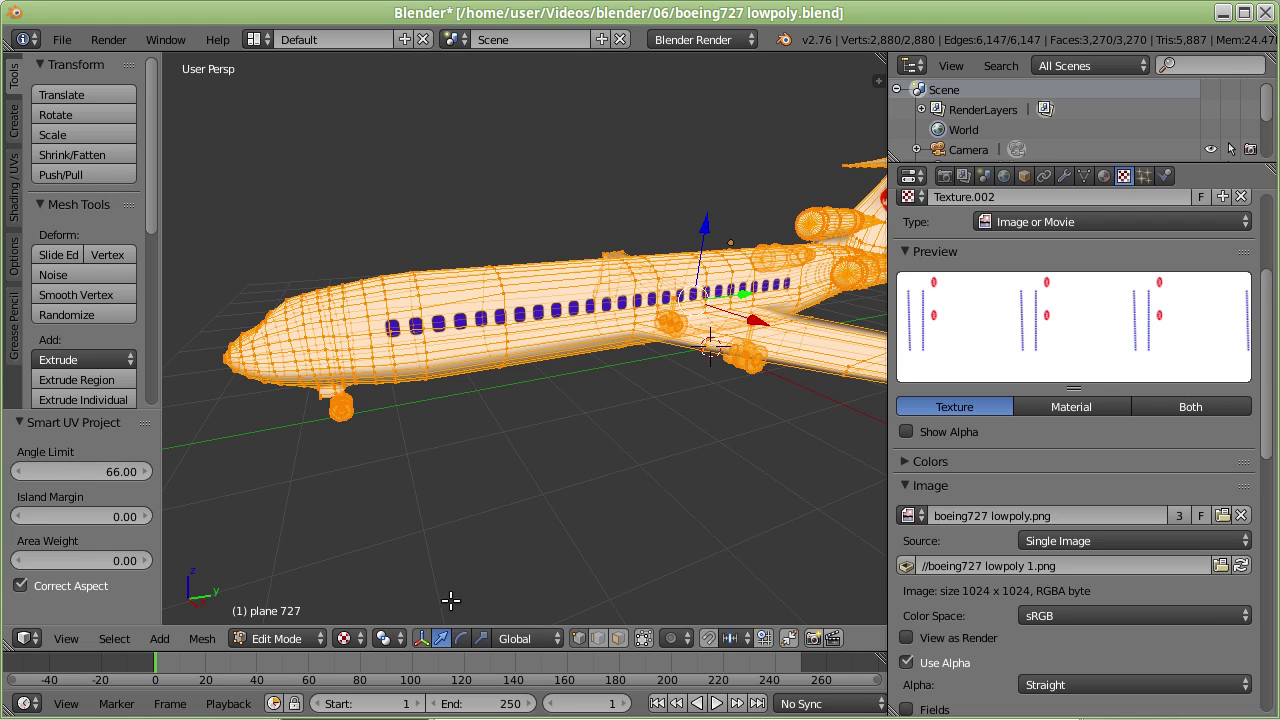
left_click(280, 638)
Step: Switch to Object Mode and orbit to view the plane from the front-left
left_click(290, 612)
mouse_move(450, 486)
middle_mouse_down()
mouse_move(628, 372)
mouse_move(488, 385)
middle_mouse_up()
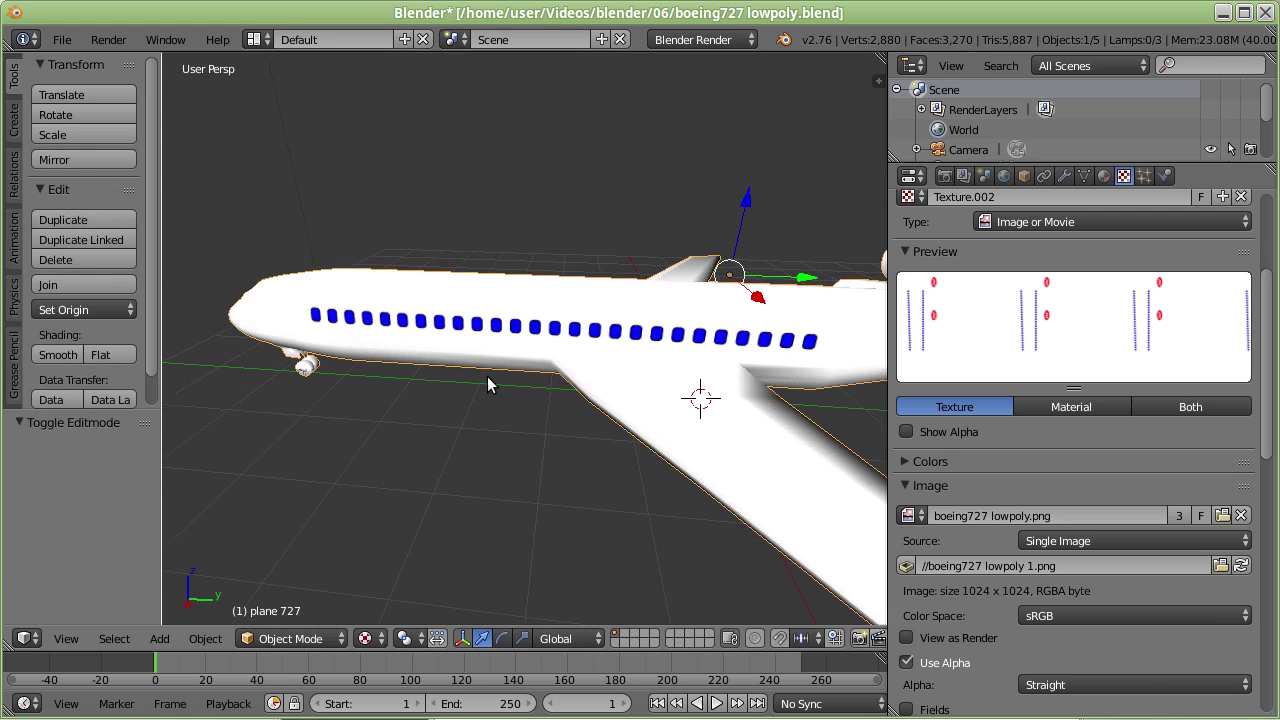
middle_click_drag(464, 336, 515, 362)
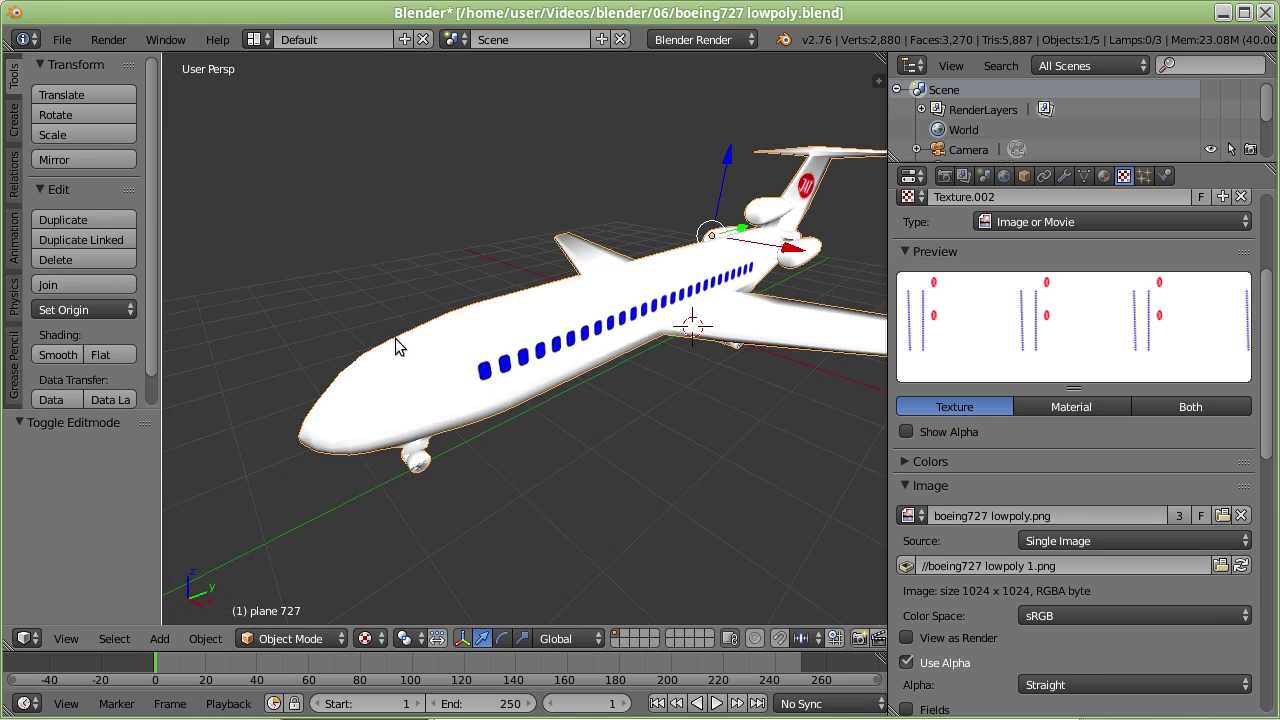
mouse_move(558, 363)
middle_mouse_down()
mouse_move(667, 355)
mouse_move(718, 368)
mouse_move(545, 350)
middle_mouse_up()
Step: Render the textured plane with F12 and pan around the render result
key("F12")
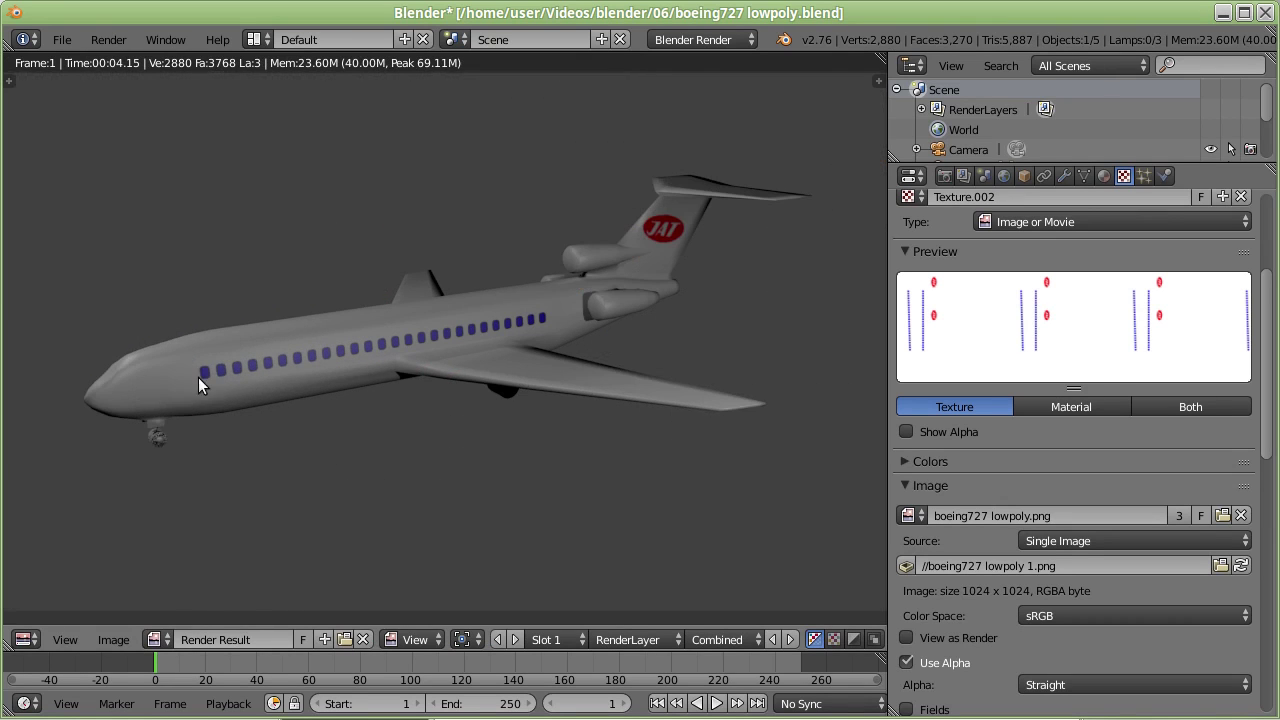
middle_click_drag(209, 380, 229, 382)
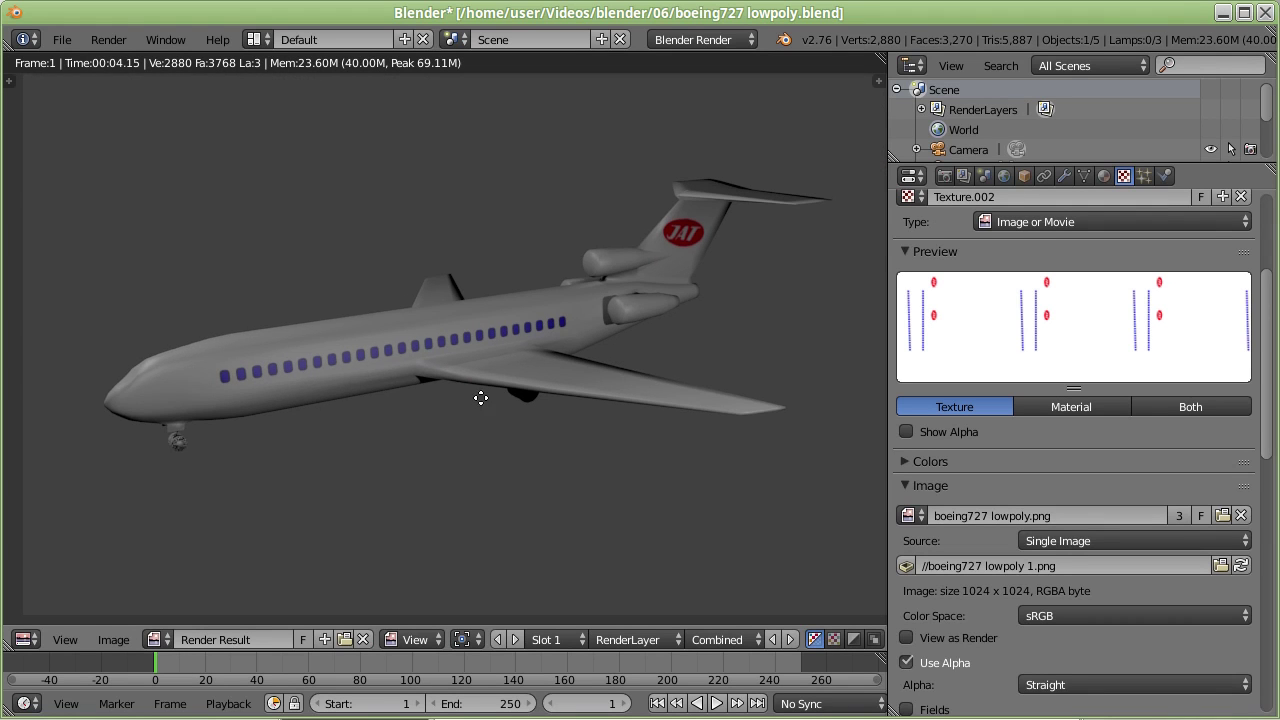
middle_click_drag(437, 392, 455, 375)
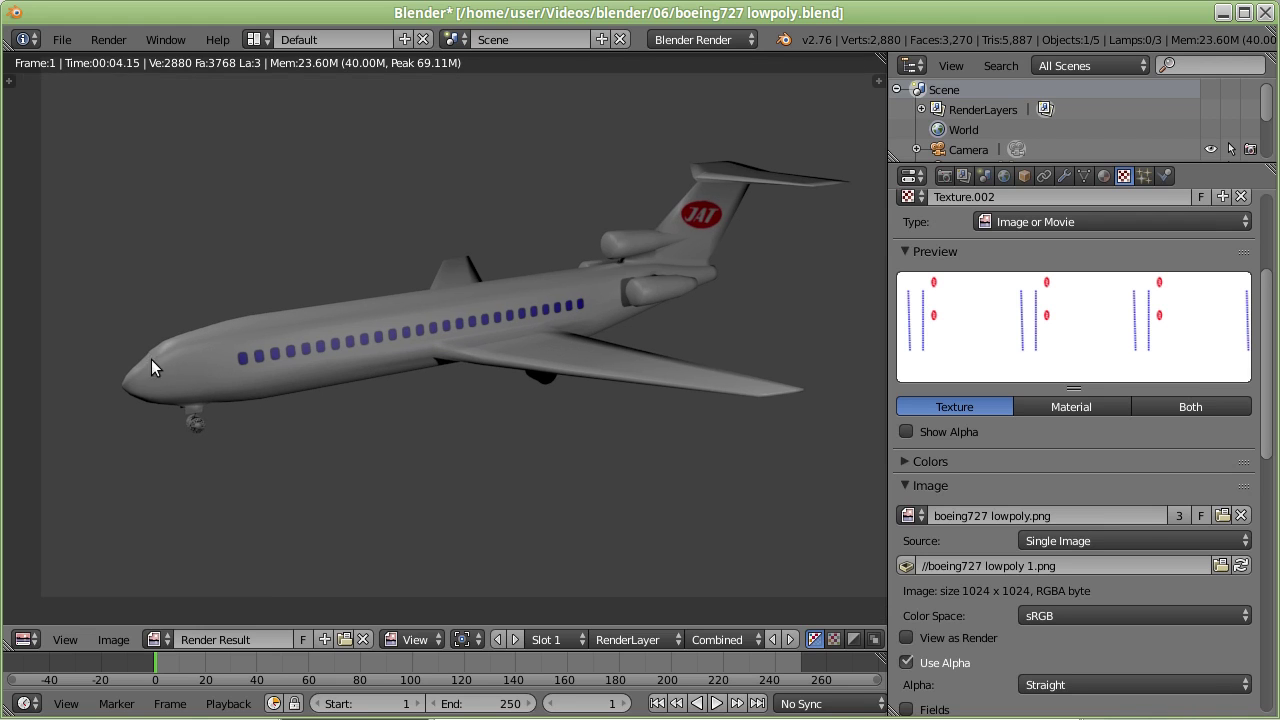
middle_click_drag(420, 402, 377, 423)
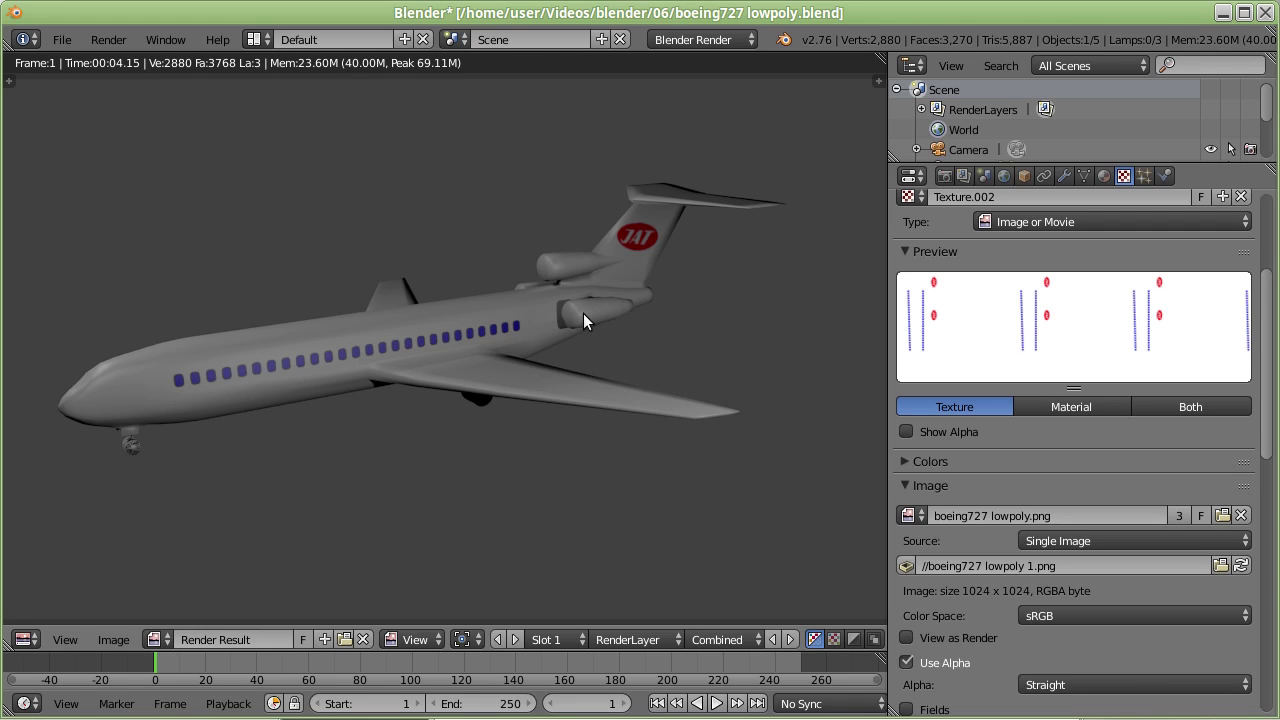
Step: Save the model as boeing727 lowpoly 1.blend, then zoom in on the plane
left_click(61, 39)
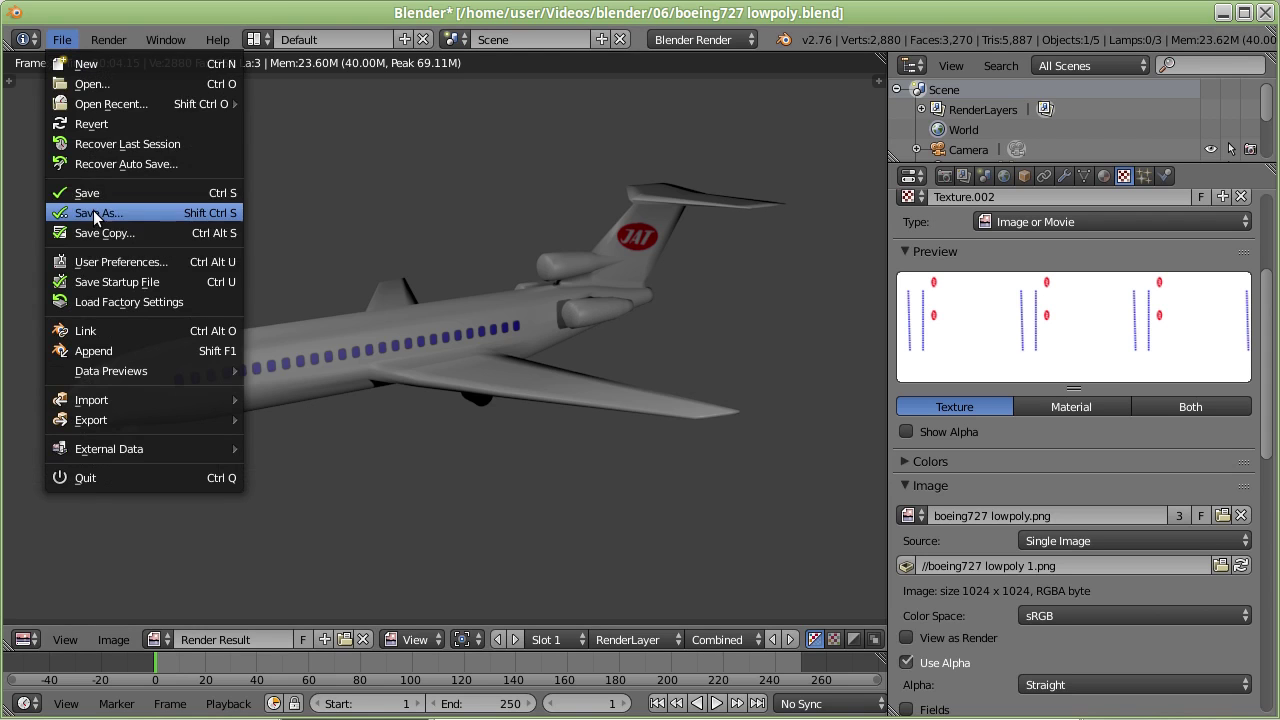
left_click(92, 212)
left_click(333, 113)
left_click(358, 114)
type("1")
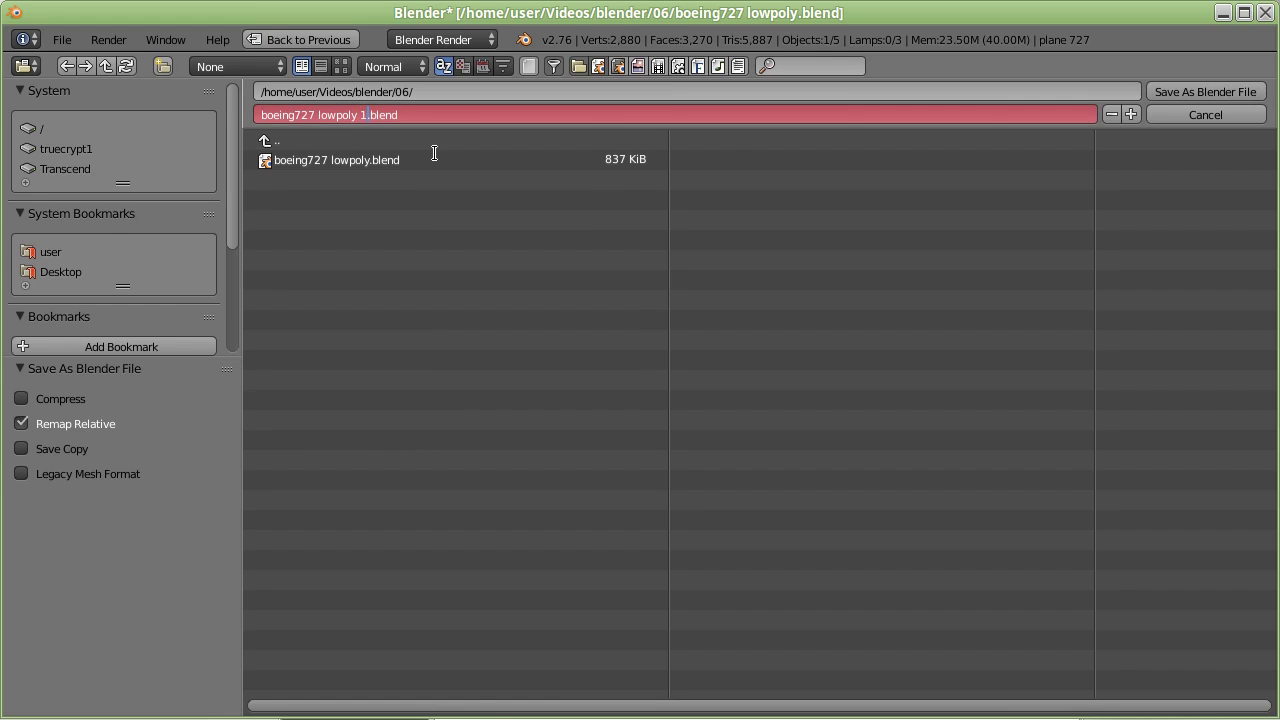
left_click(1216, 95)
left_click(1216, 95)
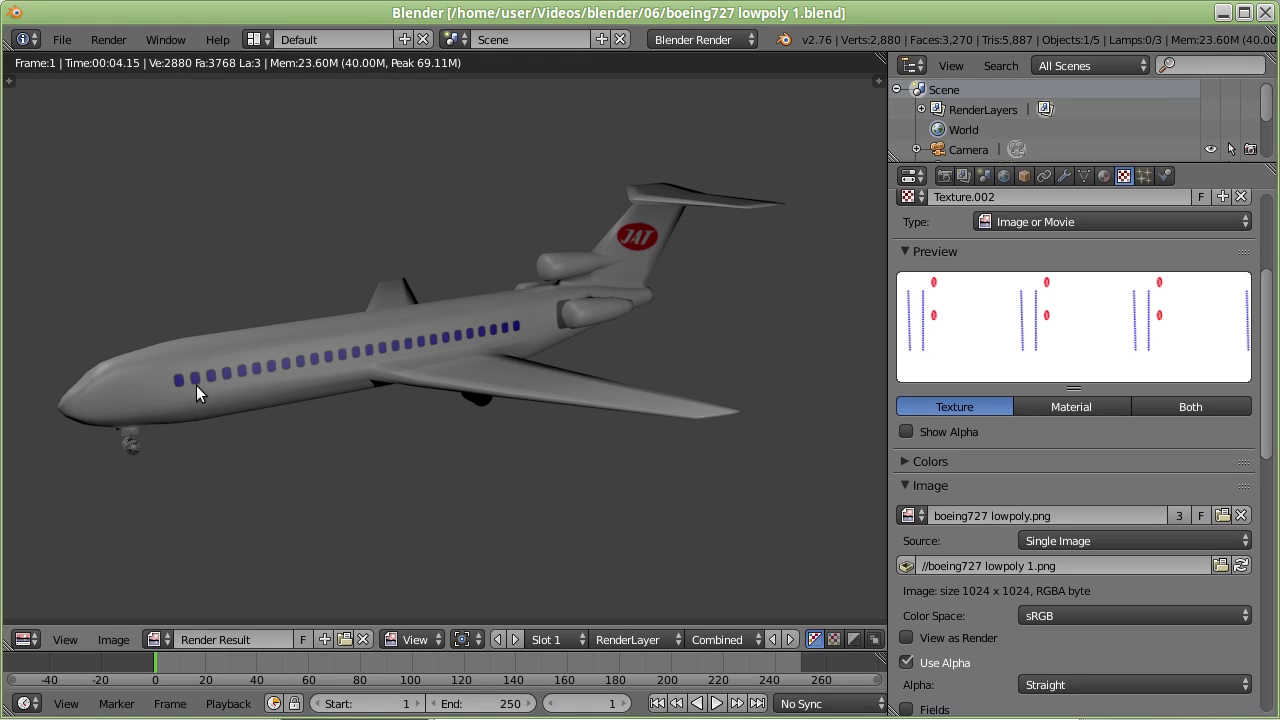
scroll(208, 390, "up", 2)
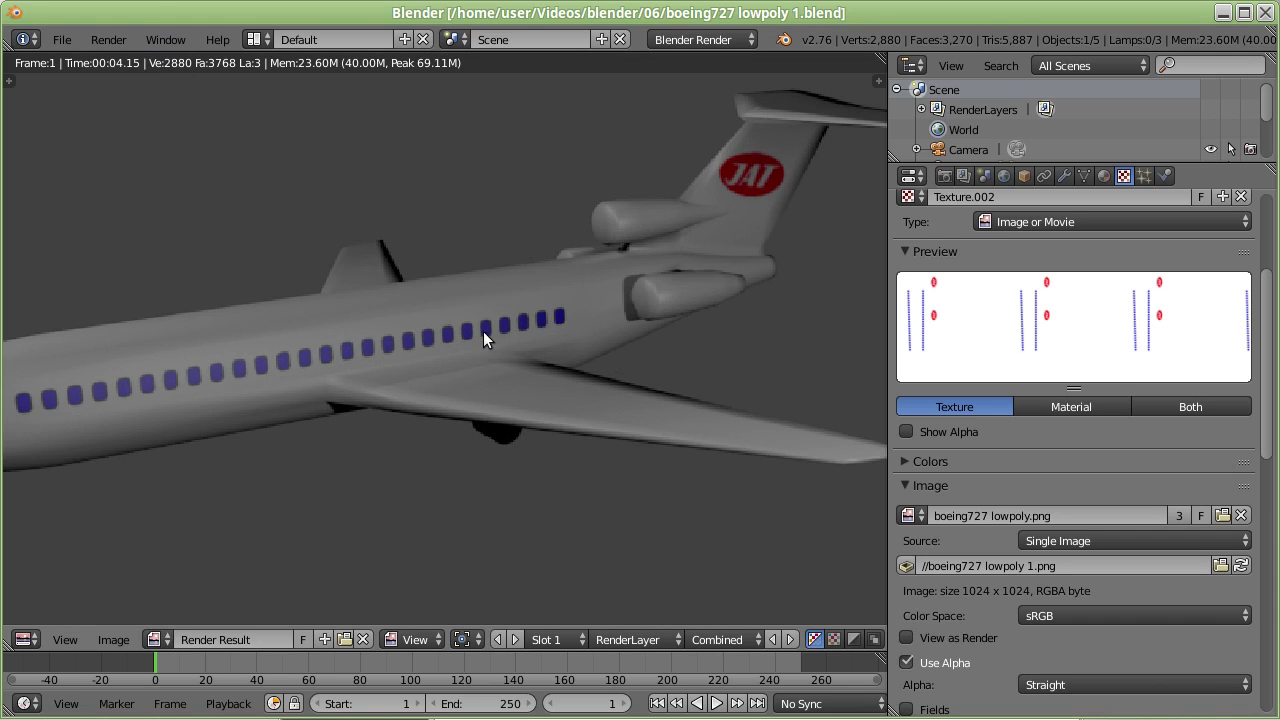
Step: Keep the Default layout, close the render to the 3D view and orbit the plane
left_click(256, 39)
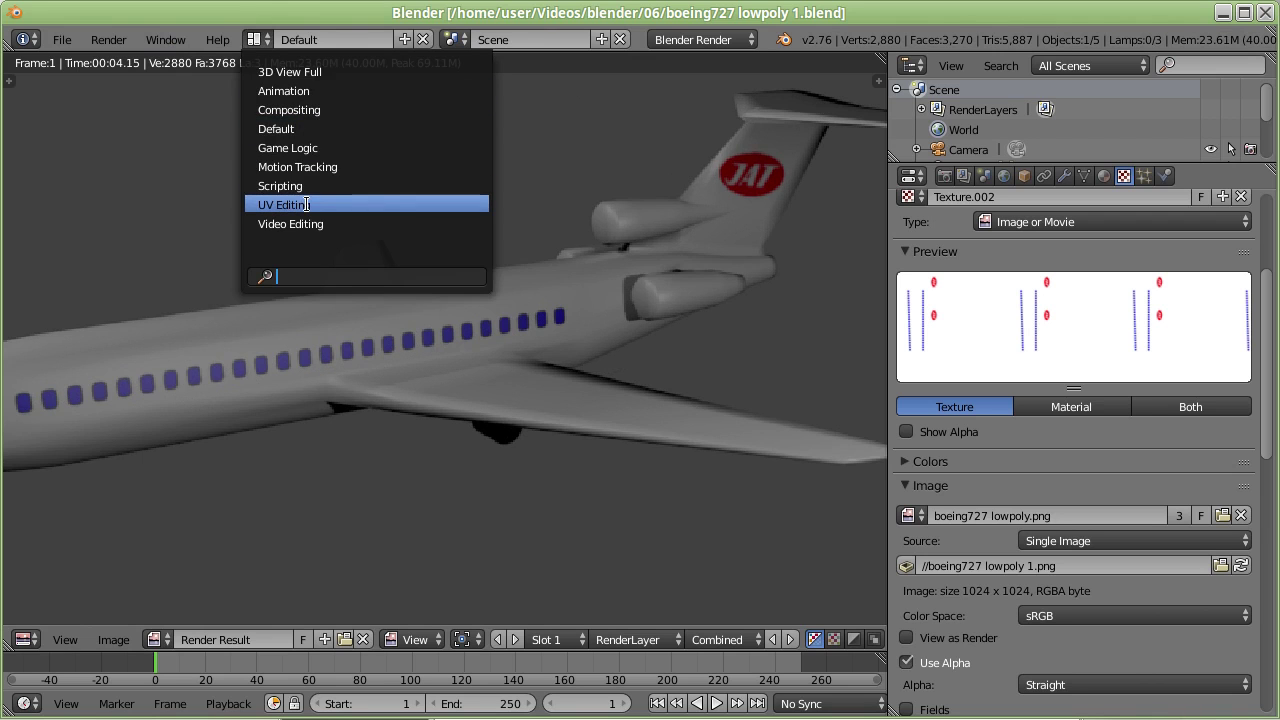
left_click(290, 128)
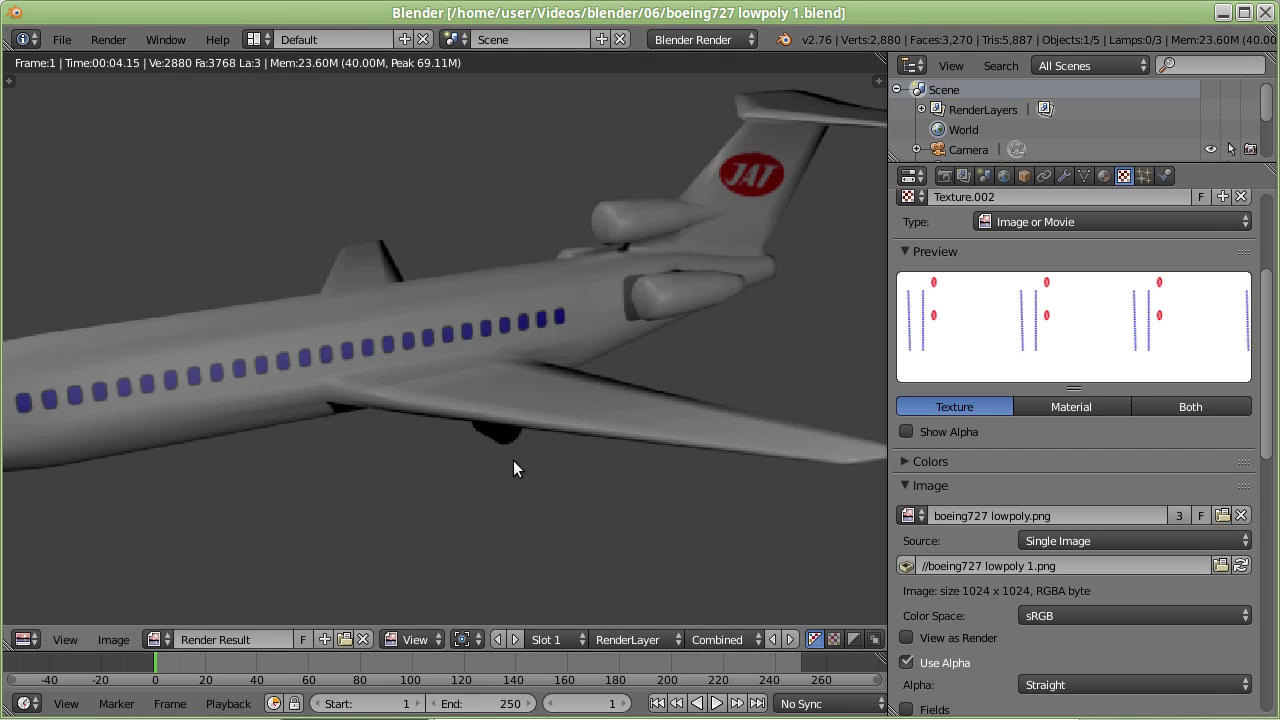
key("Escape")
middle_click_drag(461, 355, 489, 366)
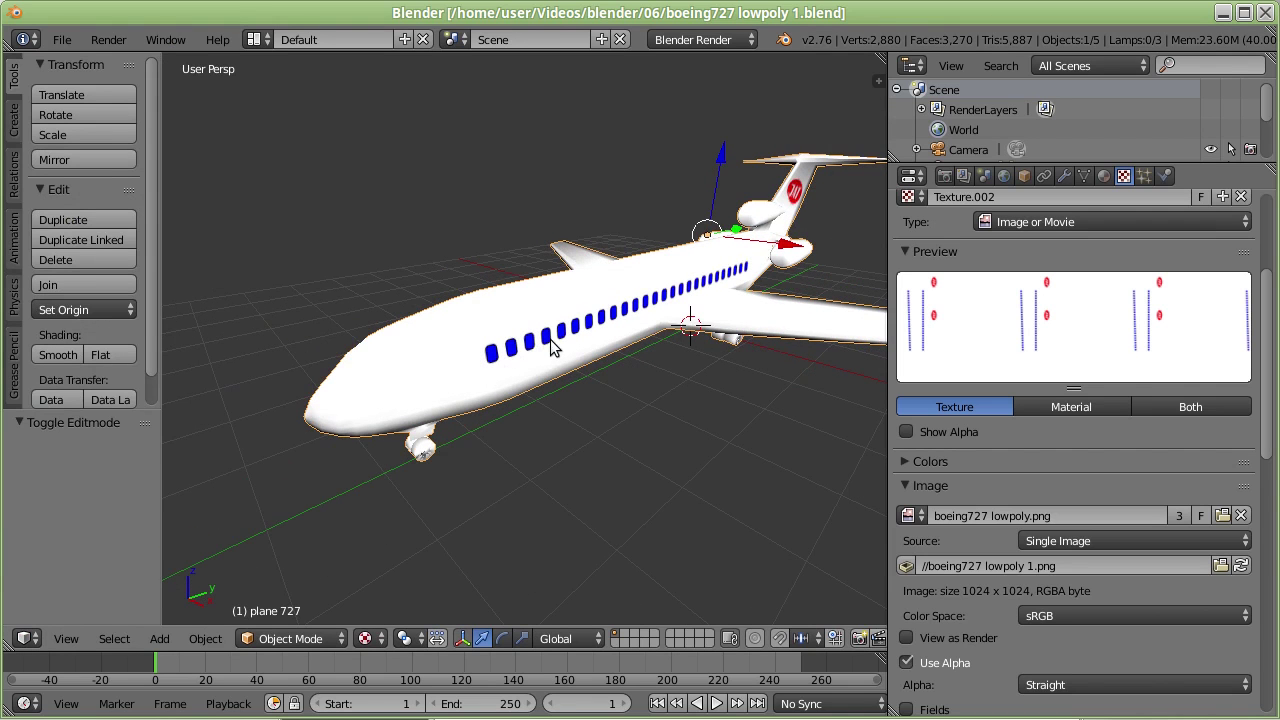
mouse_move(552, 345)
middle_mouse_down()
mouse_move(552, 285)
mouse_move(226, 326)
mouse_move(216, 366)
mouse_move(361, 437)
mouse_move(537, 412)
middle_mouse_up()
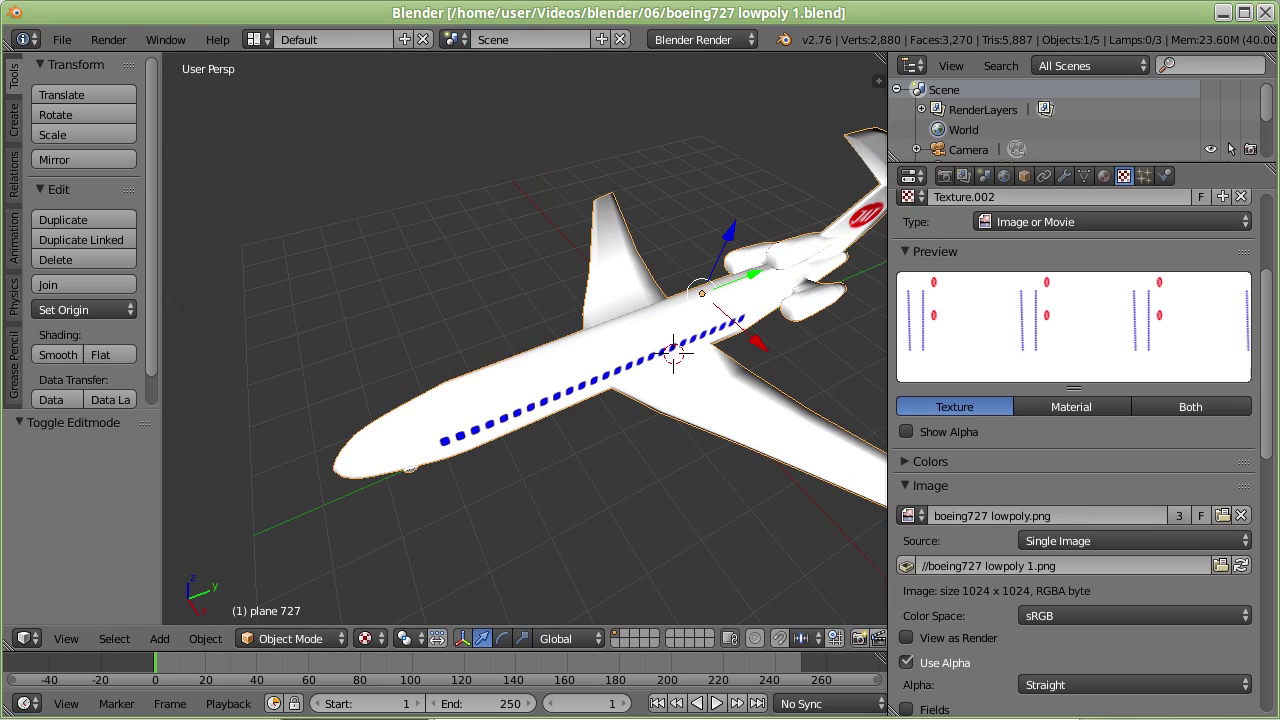
key("alt+Tab")
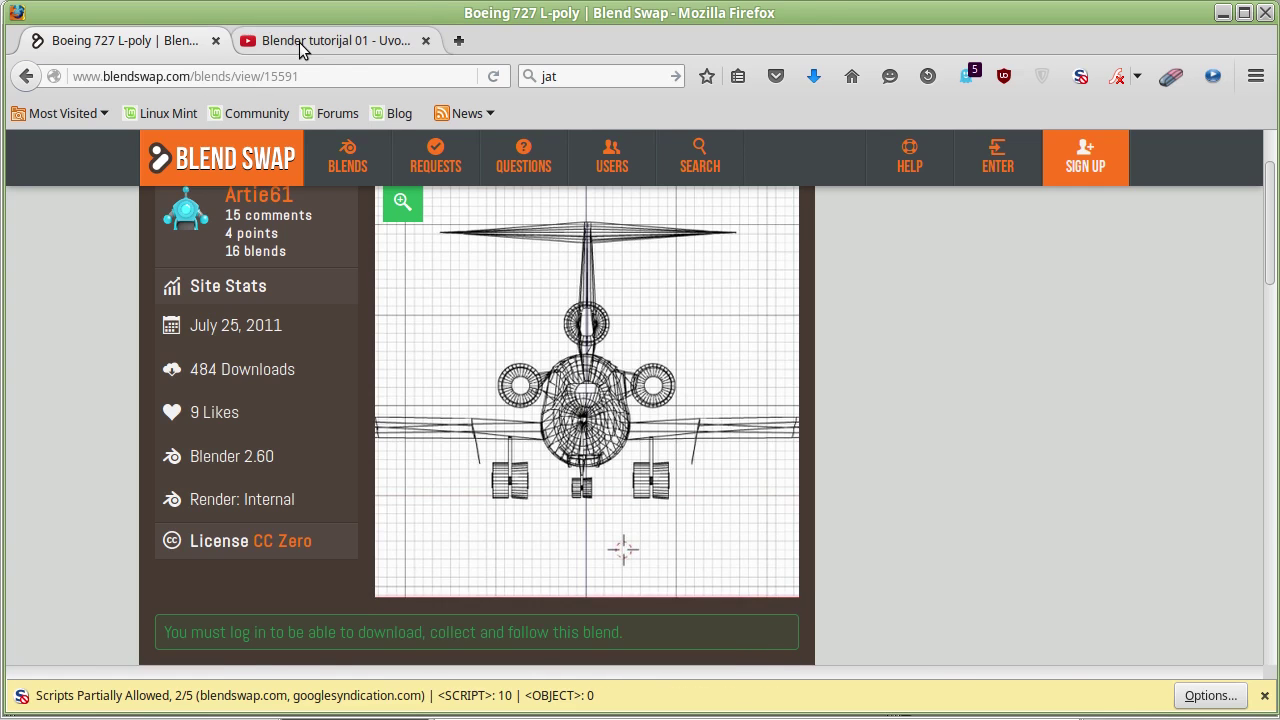
Step: Read the YouTube comment asking how to fit one model into another, then minimise Firefox
left_click(299, 42)
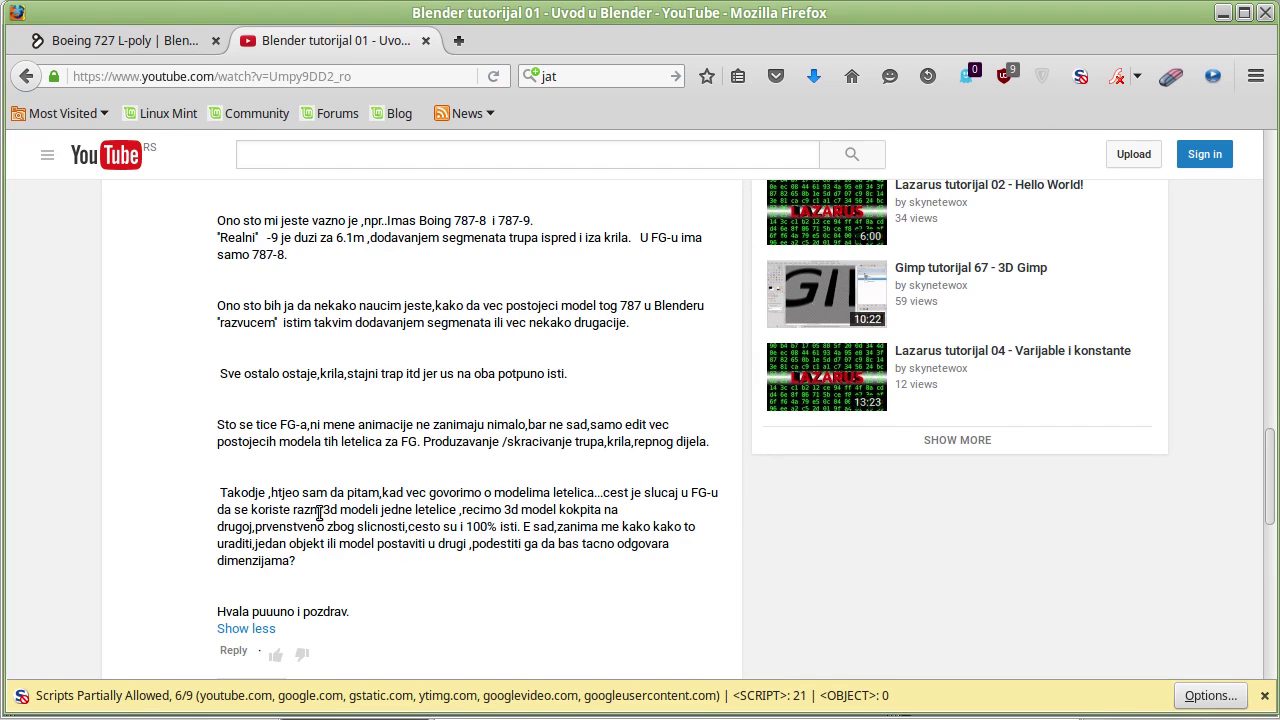
left_click_drag(319, 512, 441, 512)
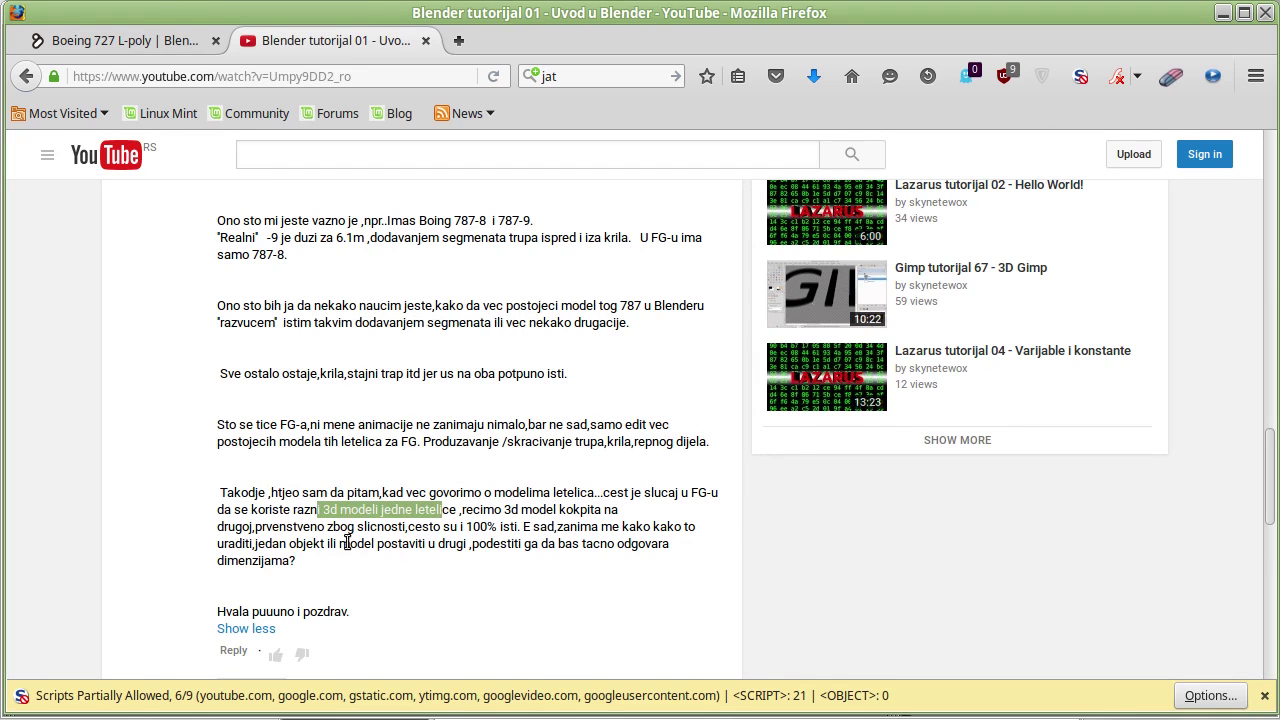
left_click_drag(326, 536, 444, 550)
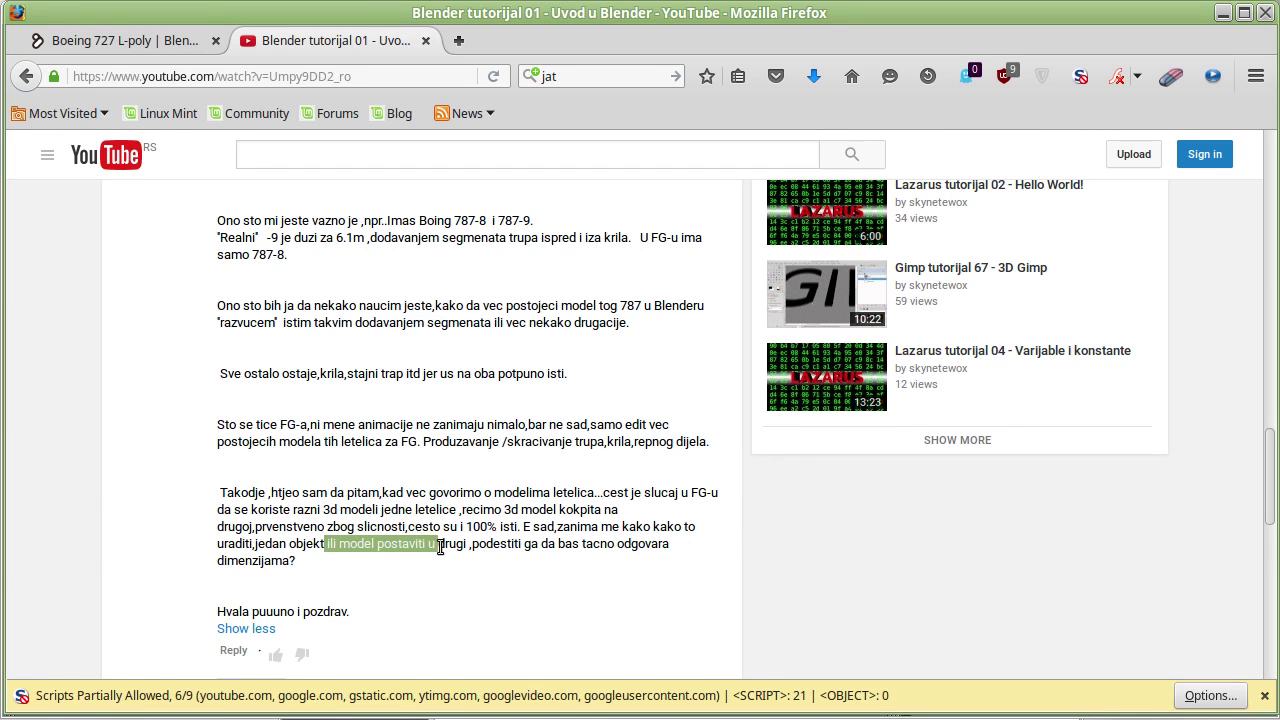
left_click(306, 551)
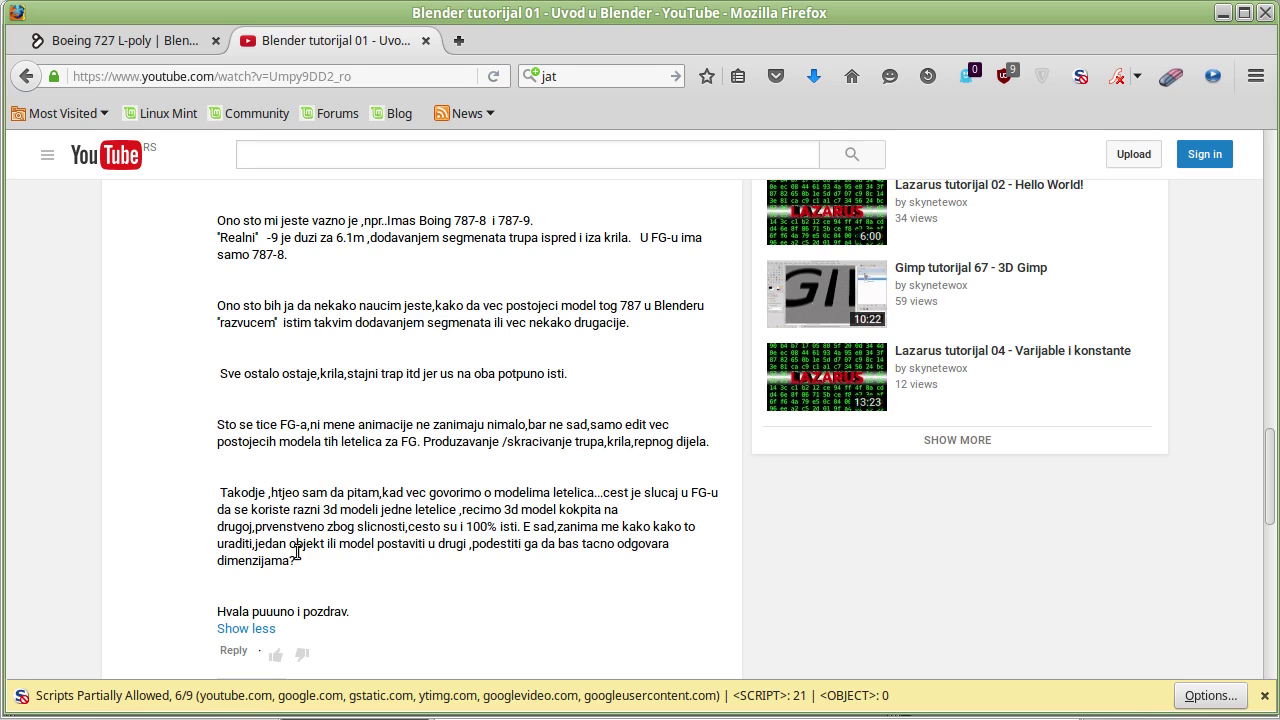
left_click_drag(467, 545, 507, 548)
left_click_drag(245, 561, 350, 561)
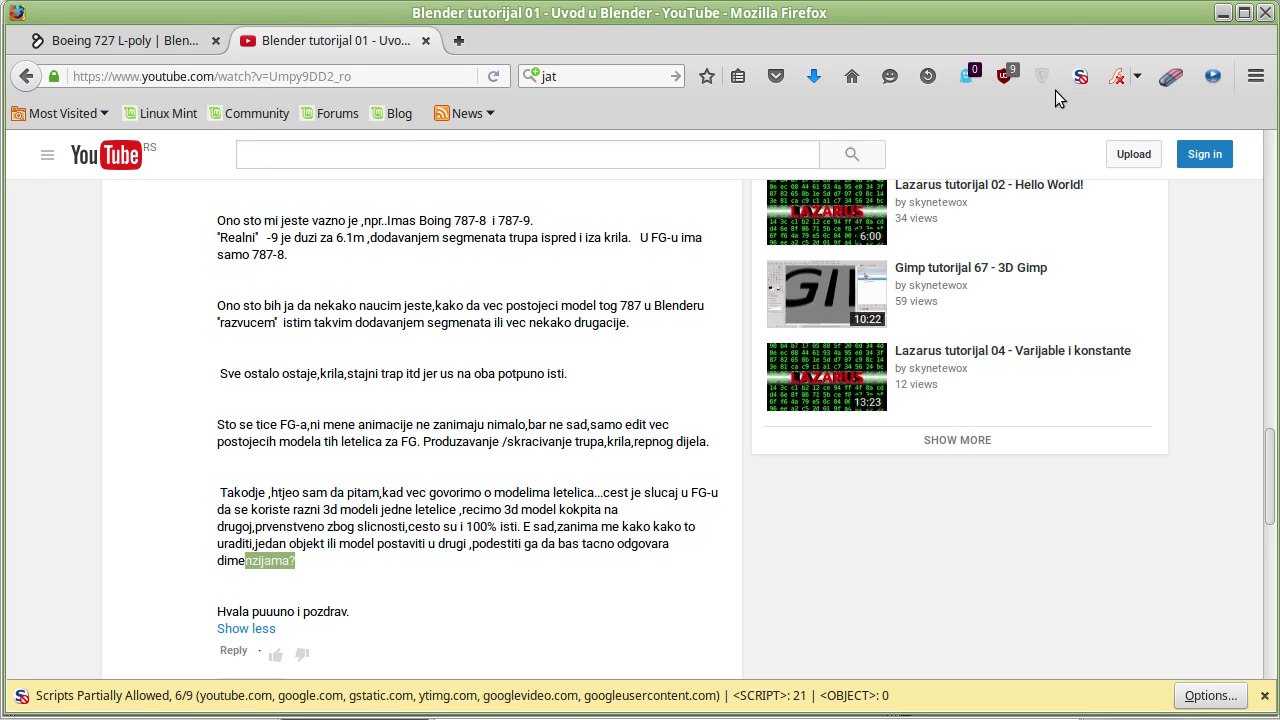
left_click(1221, 13)
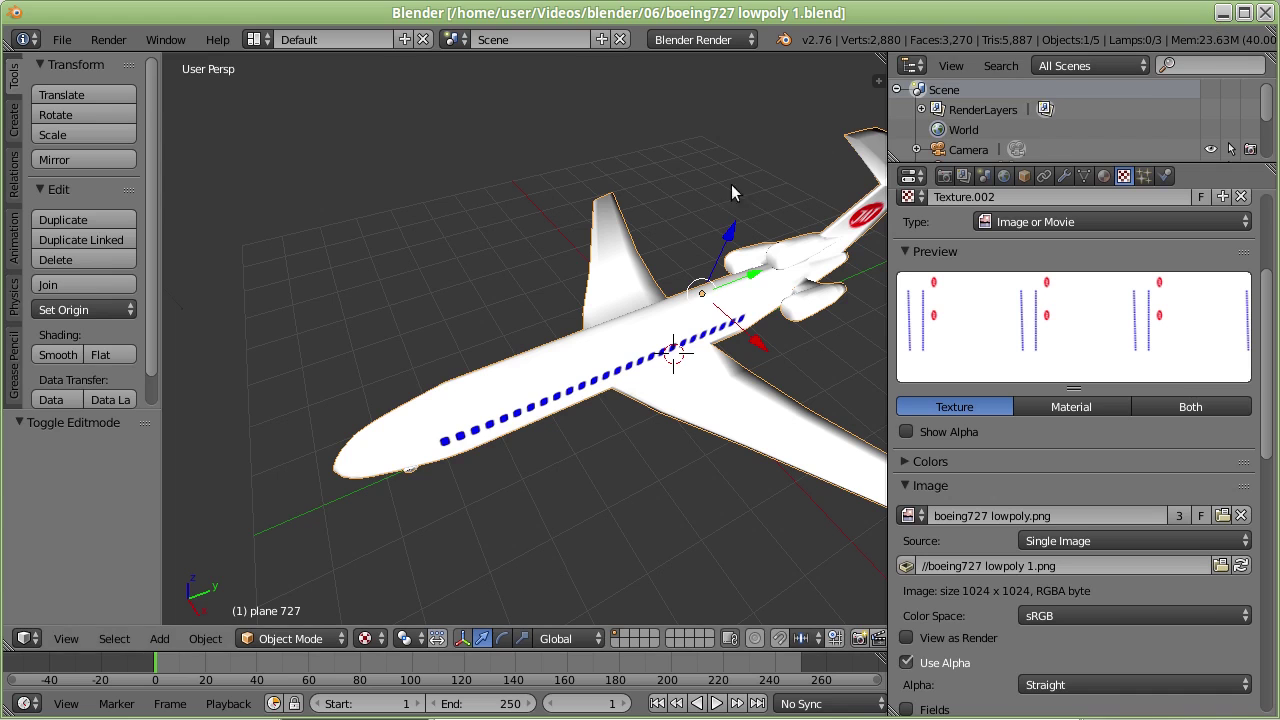
Step: Reload the start-up file to get a fresh default cube scene
left_click(61, 40)
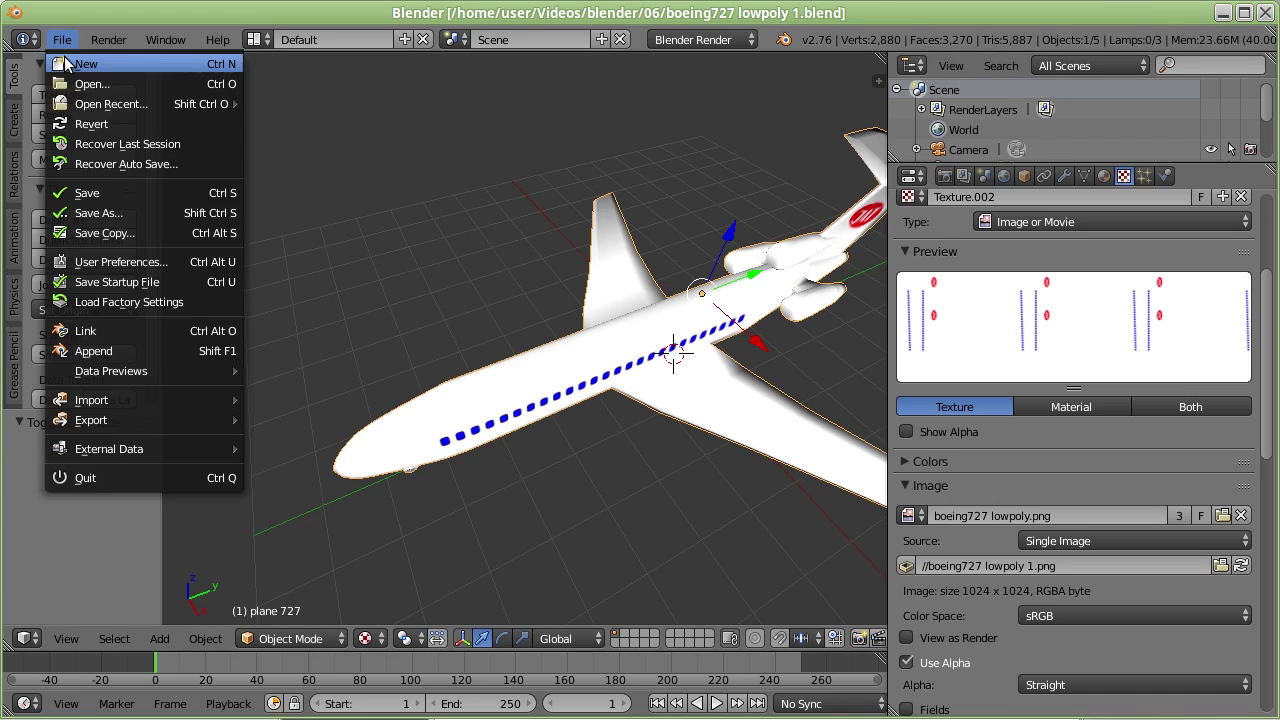
left_click(61, 40)
left_click(85, 70)
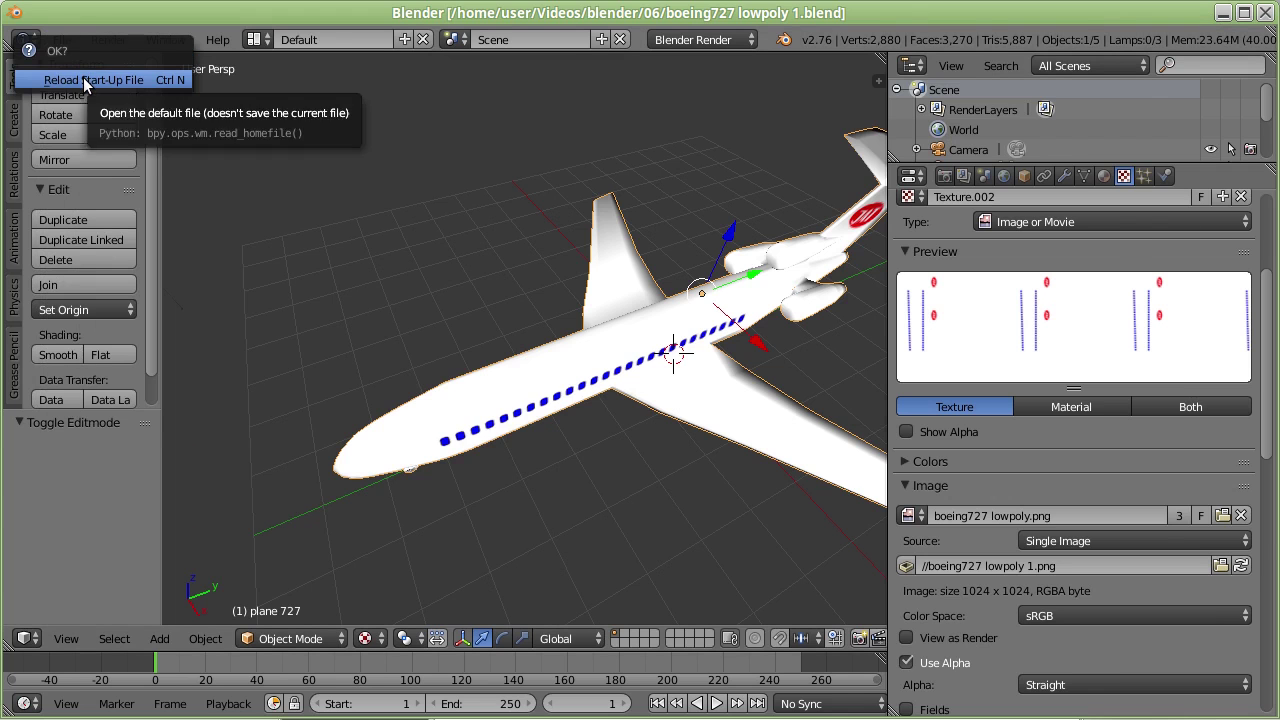
left_click(87, 85)
left_click(86, 80)
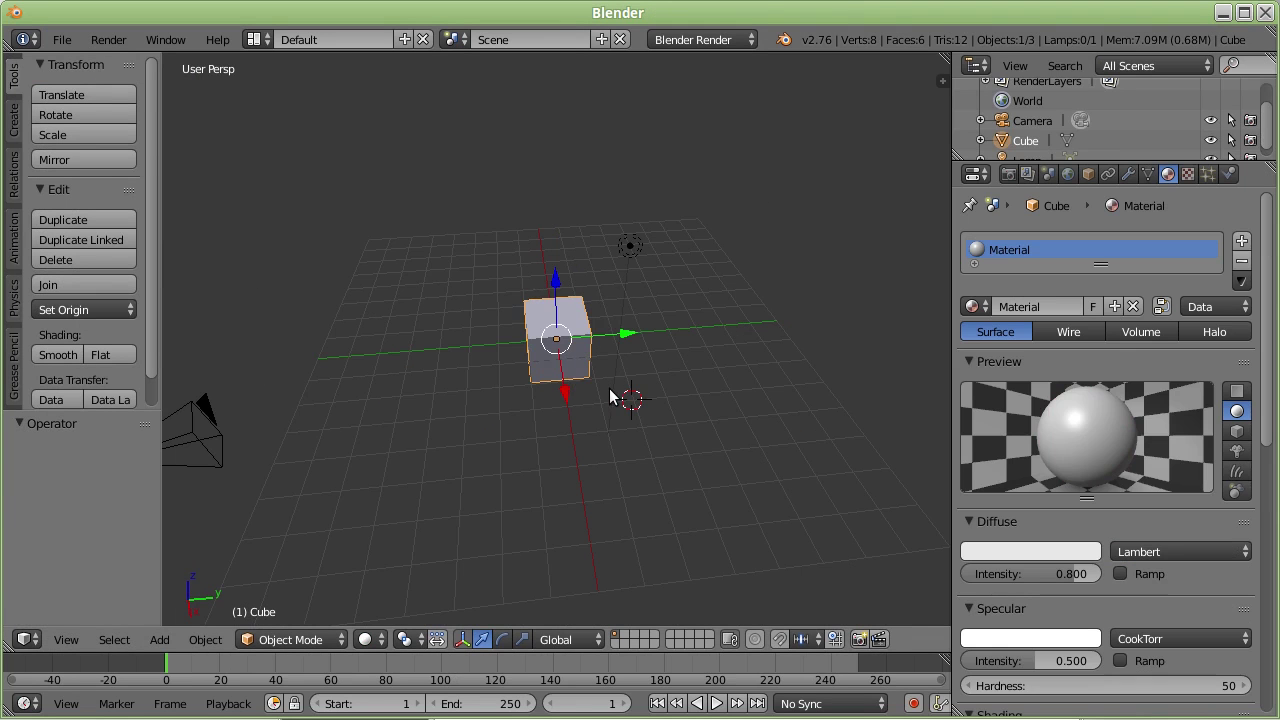
Step: Add a second cube, move it along X and Y behind the first, and scale it 1.604
key("shift+a")
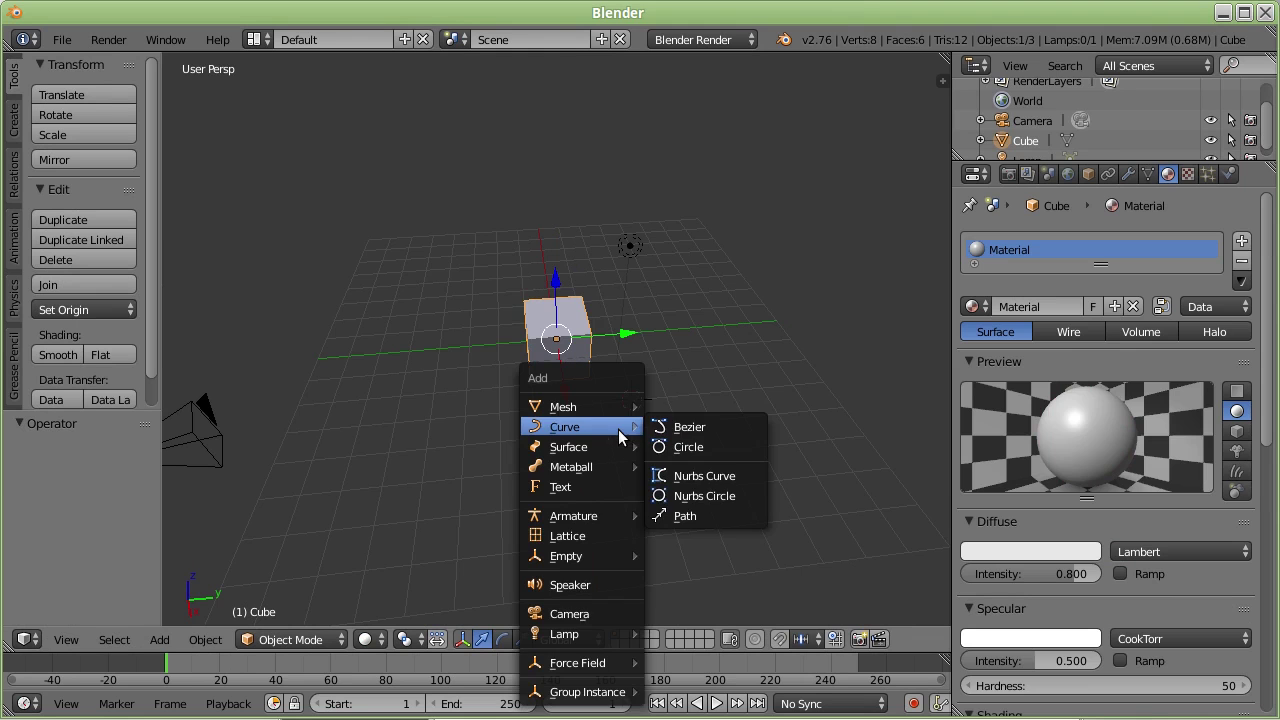
mouse_move(563, 407)
left_click(714, 424)
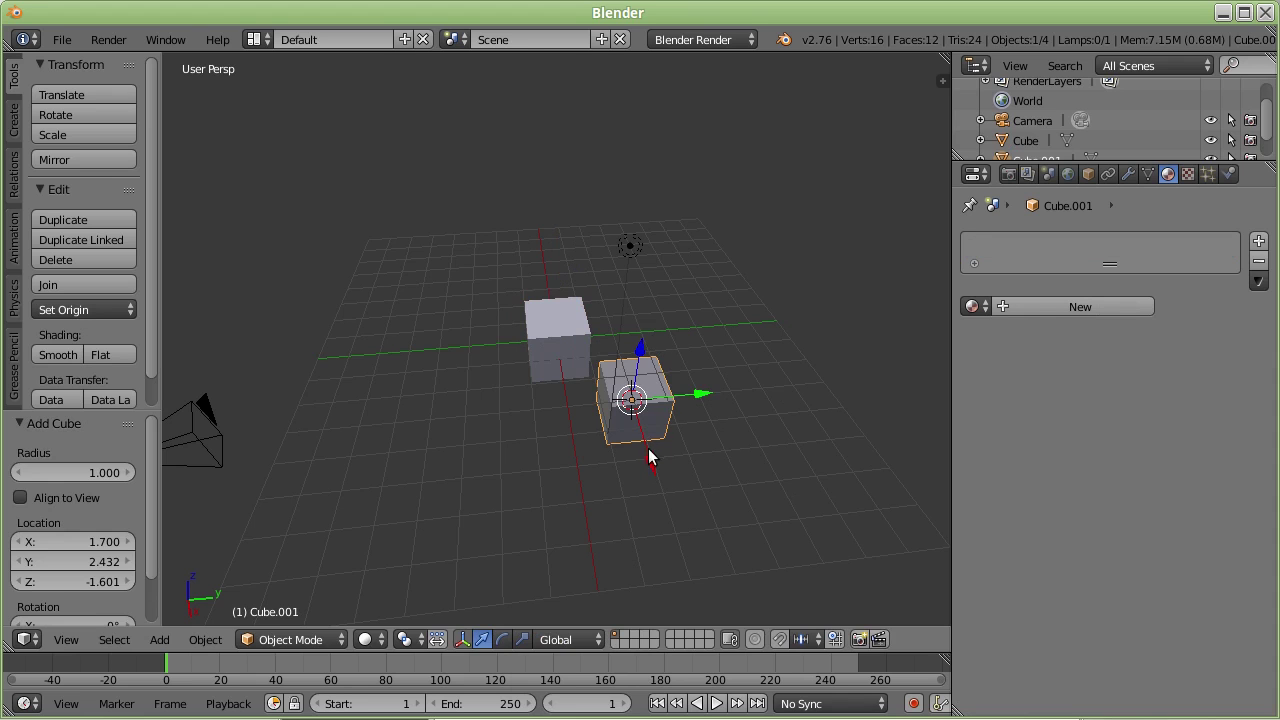
left_click_drag(648, 455, 608, 326)
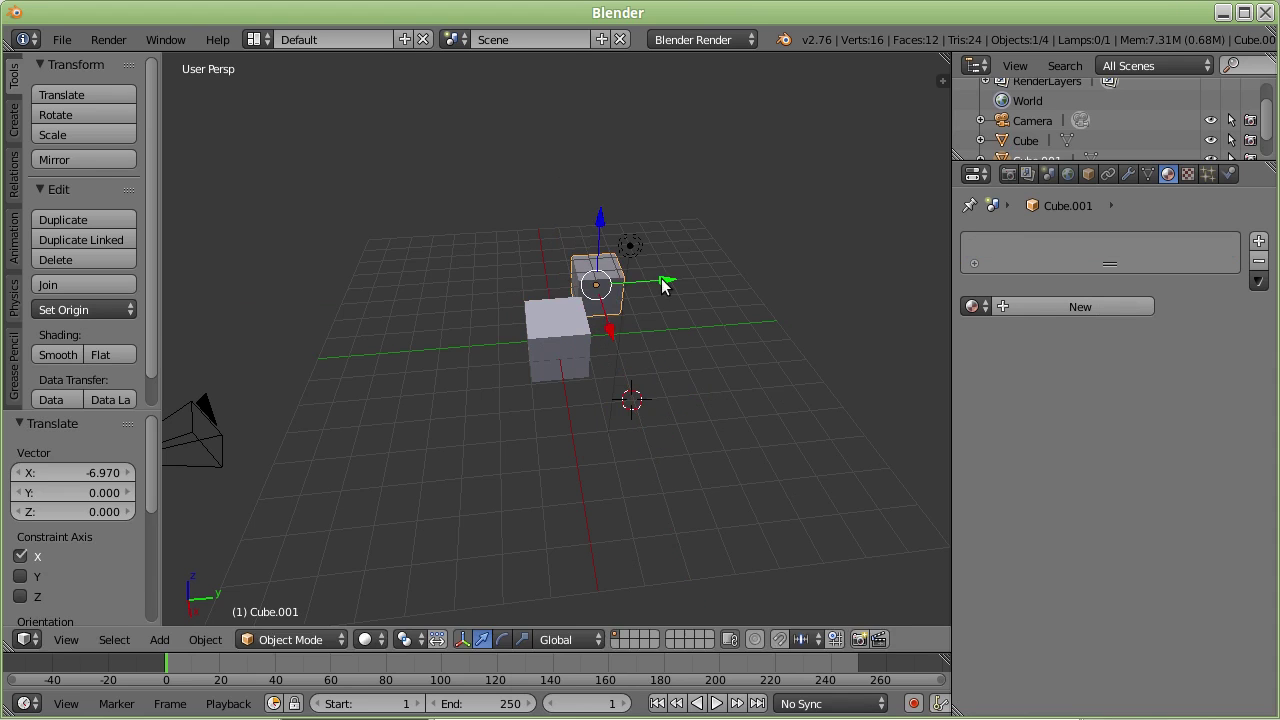
left_click_drag(663, 285, 615, 287)
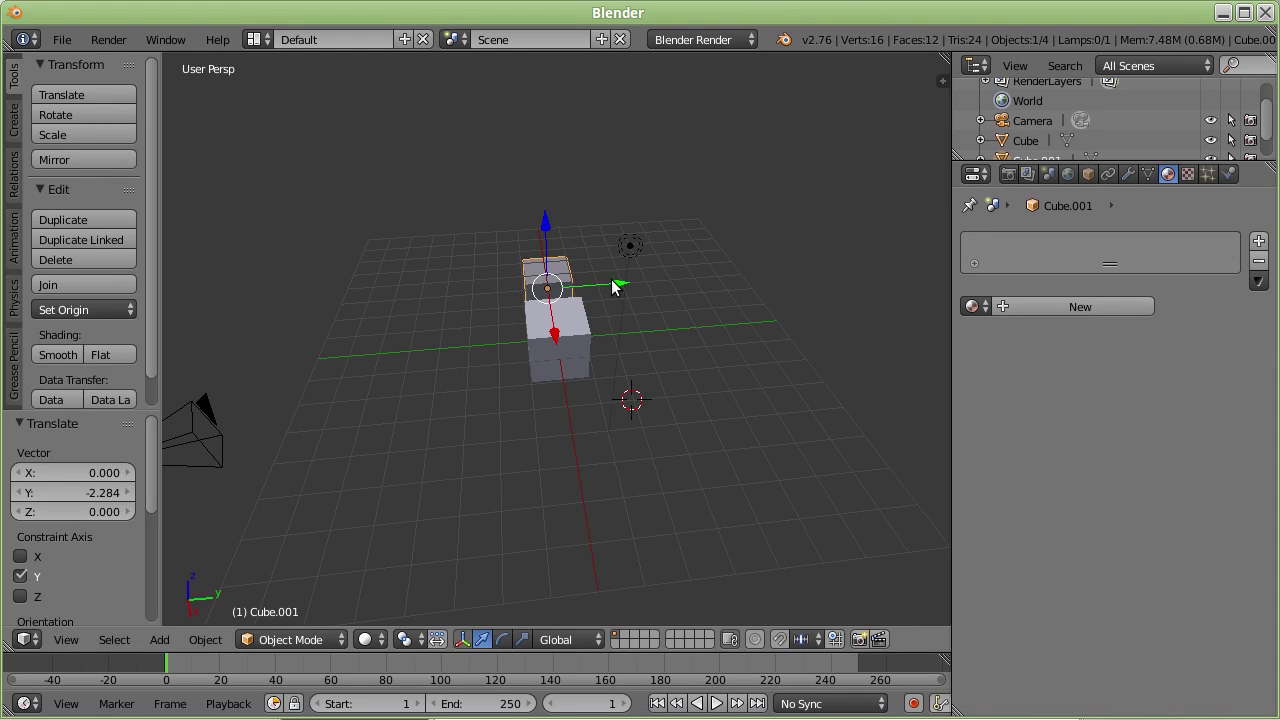
key("s")
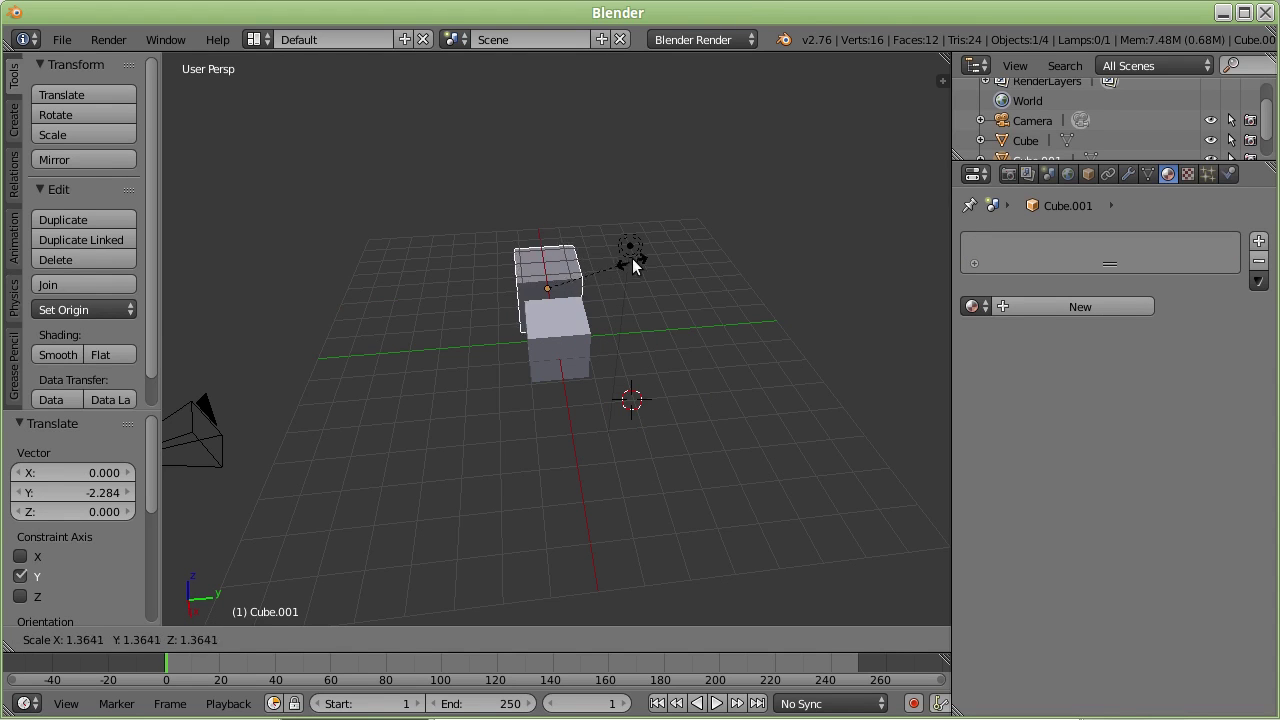
left_click(644, 250)
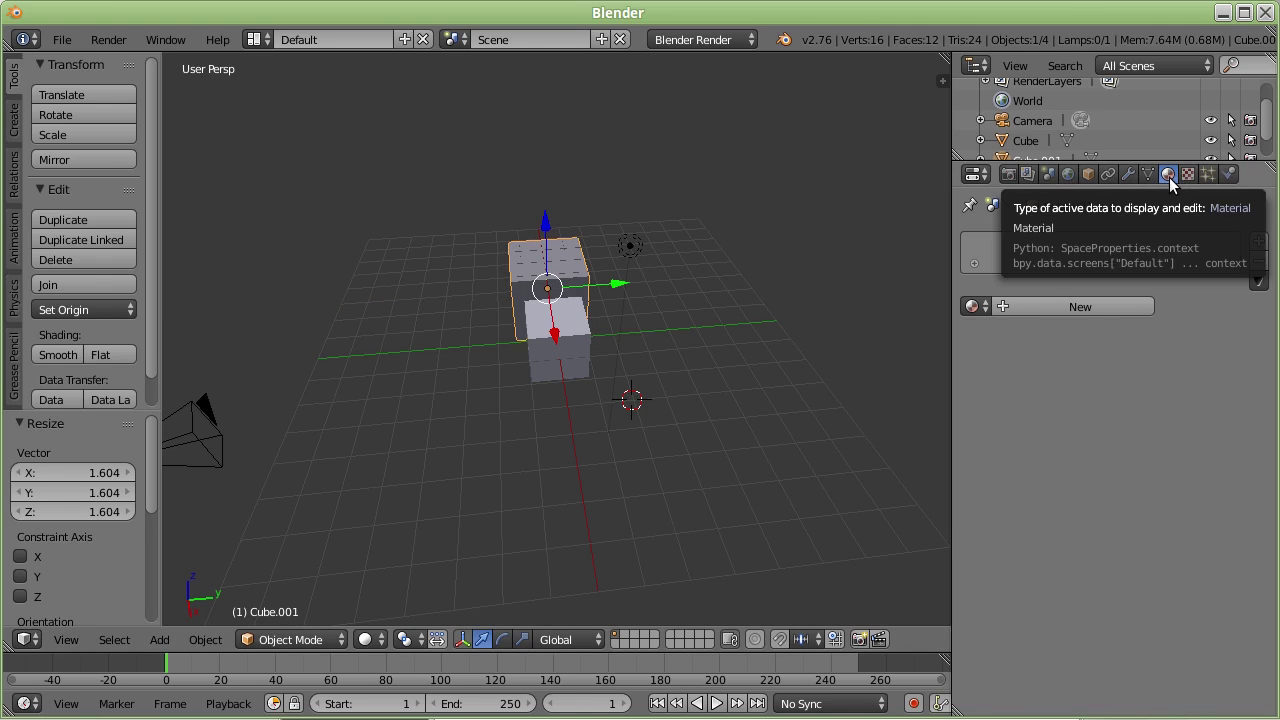
Step: Give Cube.001 a new blue diffuse material and make the original cube red
left_click(1080, 306)
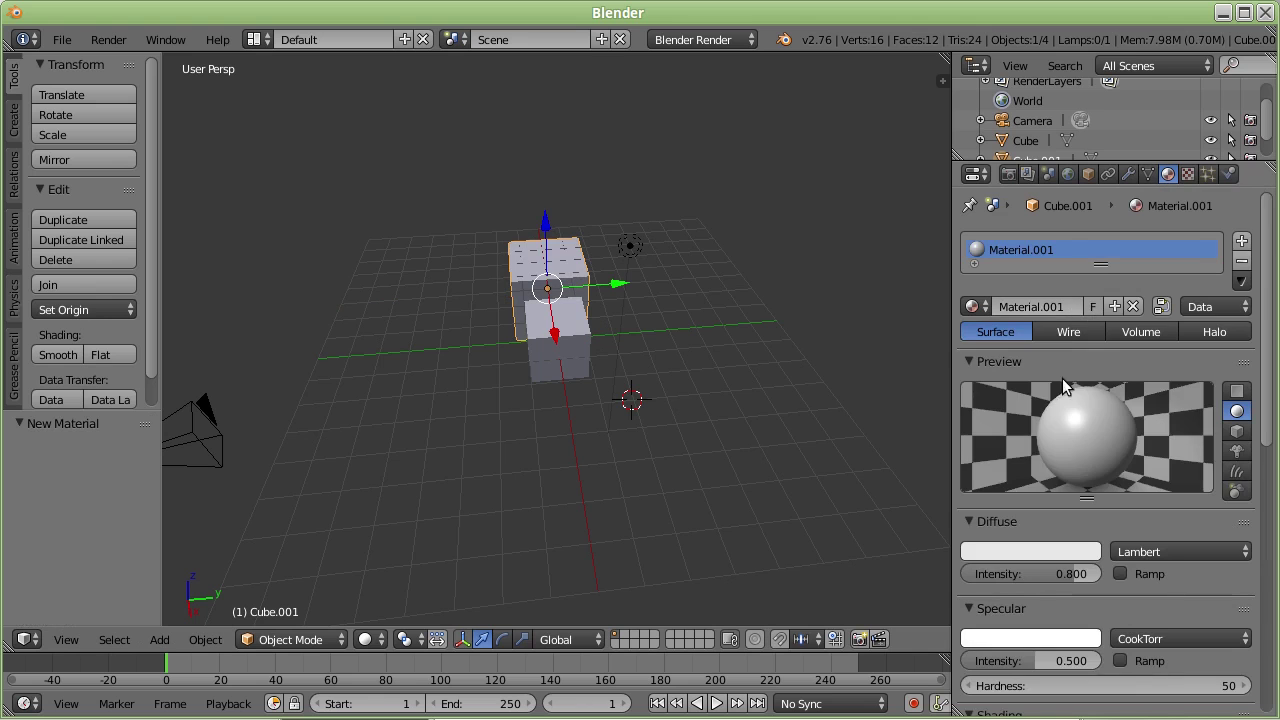
left_click(1030, 551)
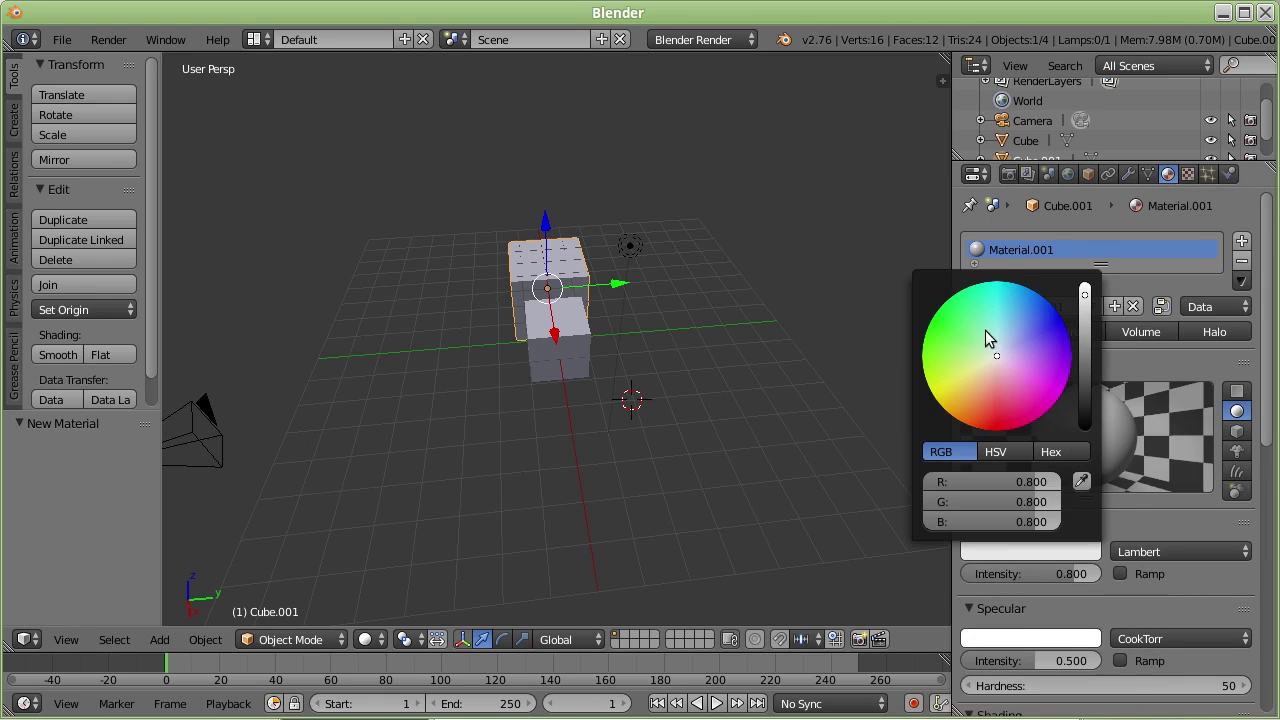
left_click_drag(985, 338, 1037, 329)
right_click(568, 368)
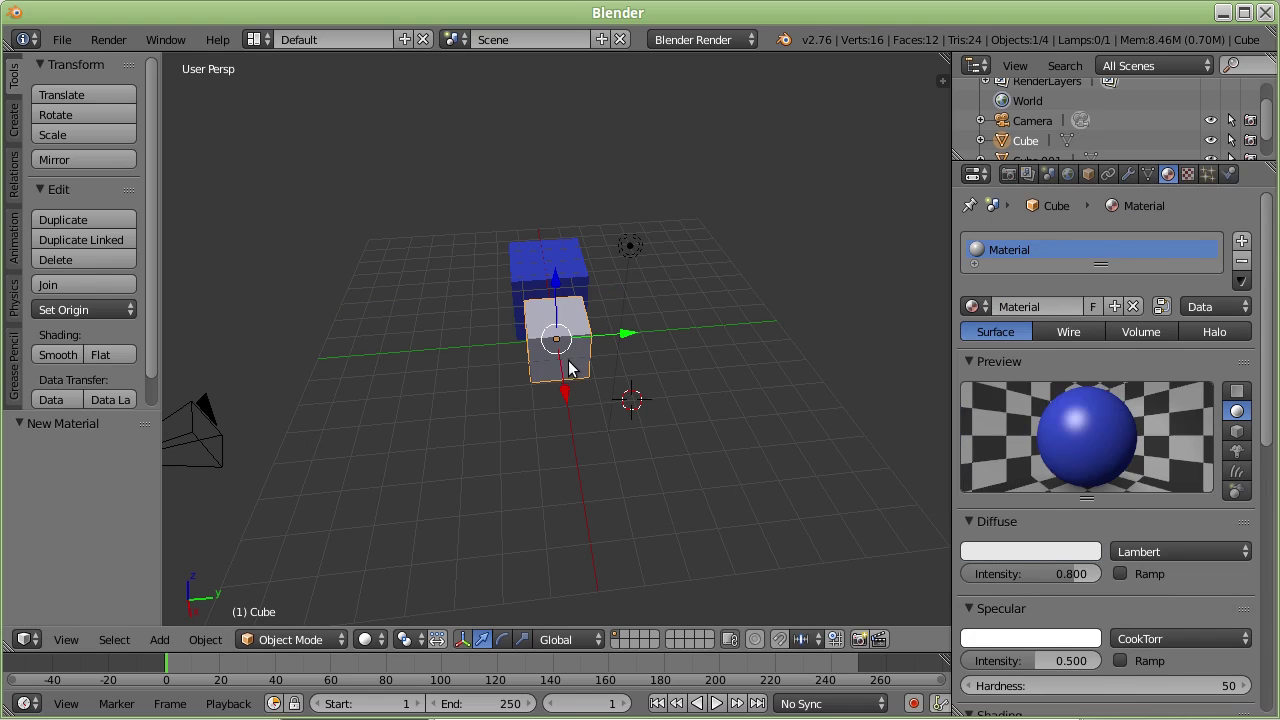
left_click(1031, 553)
left_click_drag(1011, 377, 1000, 402)
Step: Move the red cube along Y to 1.500 so it sits apart
mouse_move(719, 430)
middle_mouse_down()
mouse_move(546, 396)
mouse_move(718, 400)
middle_mouse_up()
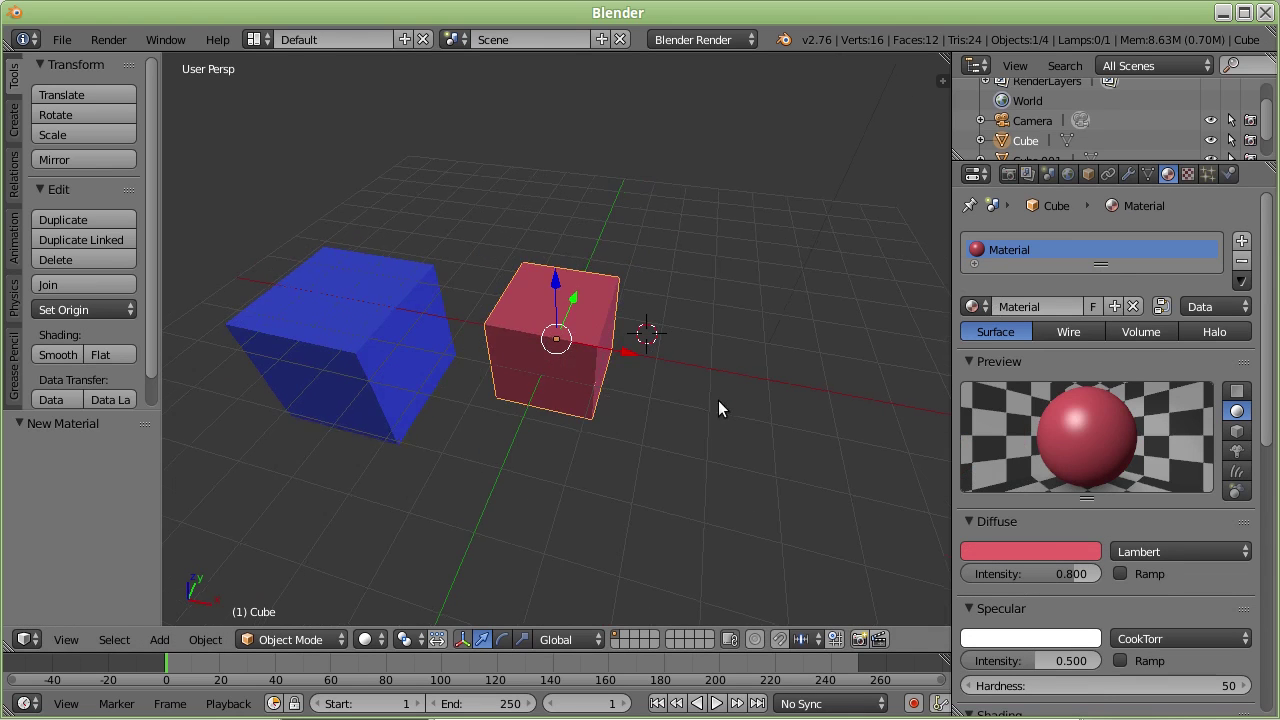
key("g")
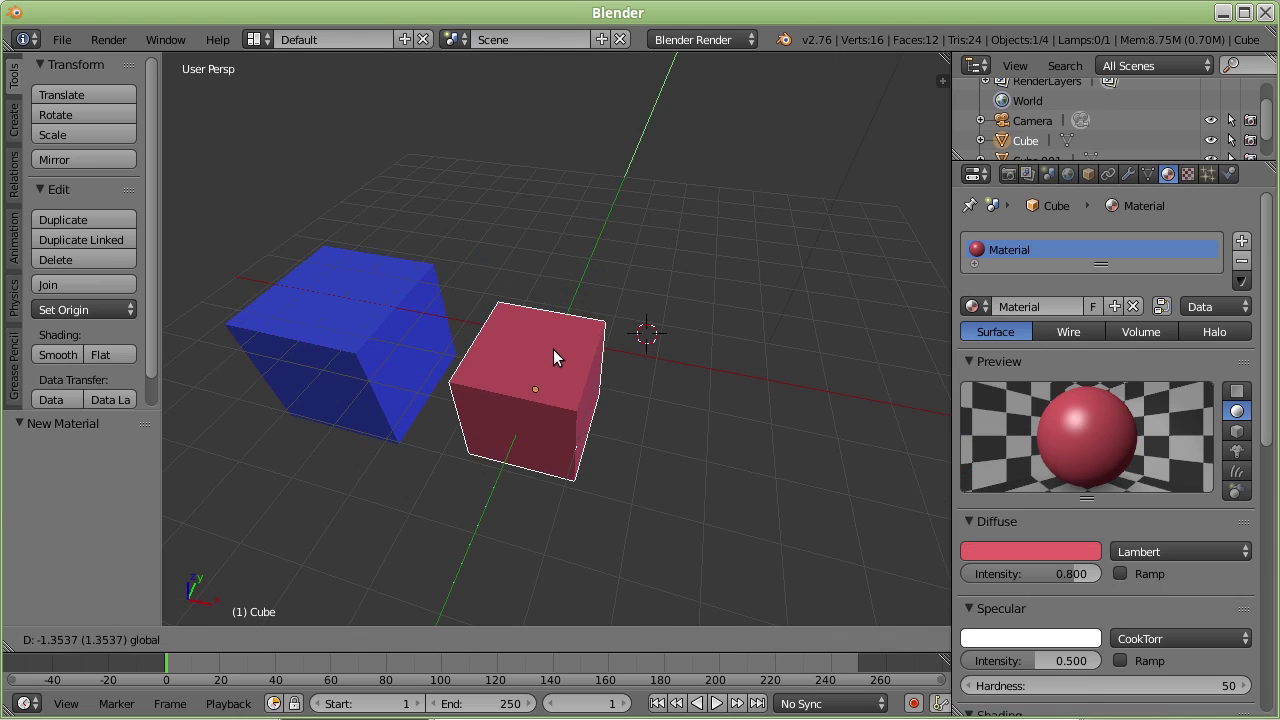
left_click(553, 349)
mouse_move(527, 457)
middle_mouse_down()
mouse_move(800, 455)
mouse_move(798, 431)
mouse_move(633, 340)
middle_mouse_up()
key("g")
left_click(483, 340)
mouse_move(483, 340)
middle_mouse_down()
mouse_move(730, 418)
mouse_move(586, 447)
middle_mouse_up()
Step: Select the blue cube and scale it down toward the red cube's size
right_click(524, 463)
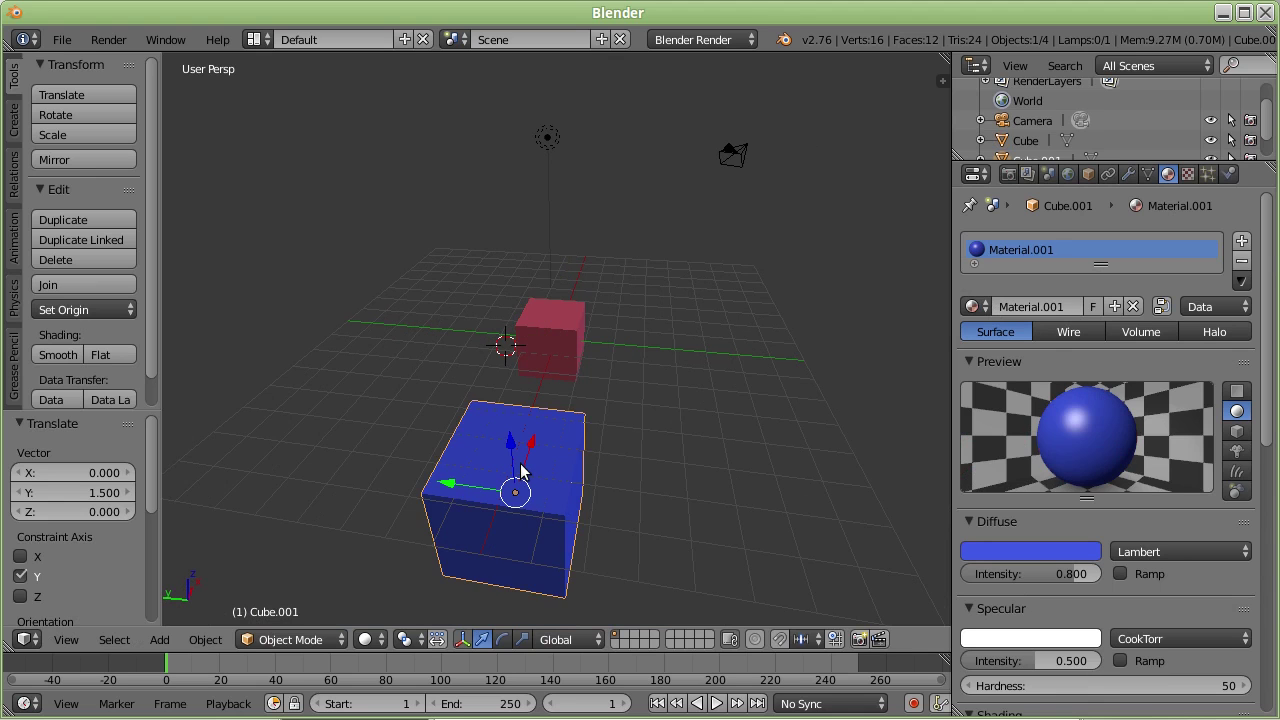
middle_click_drag(520, 470, 503, 463)
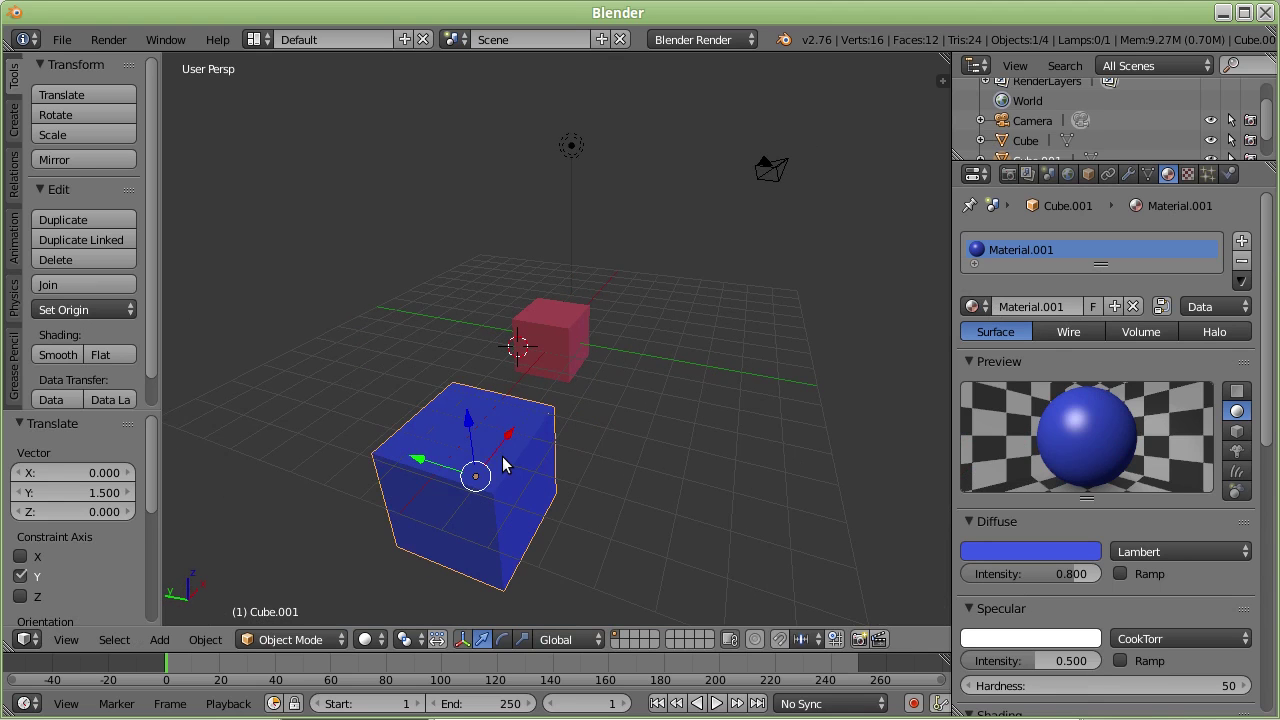
key("s")
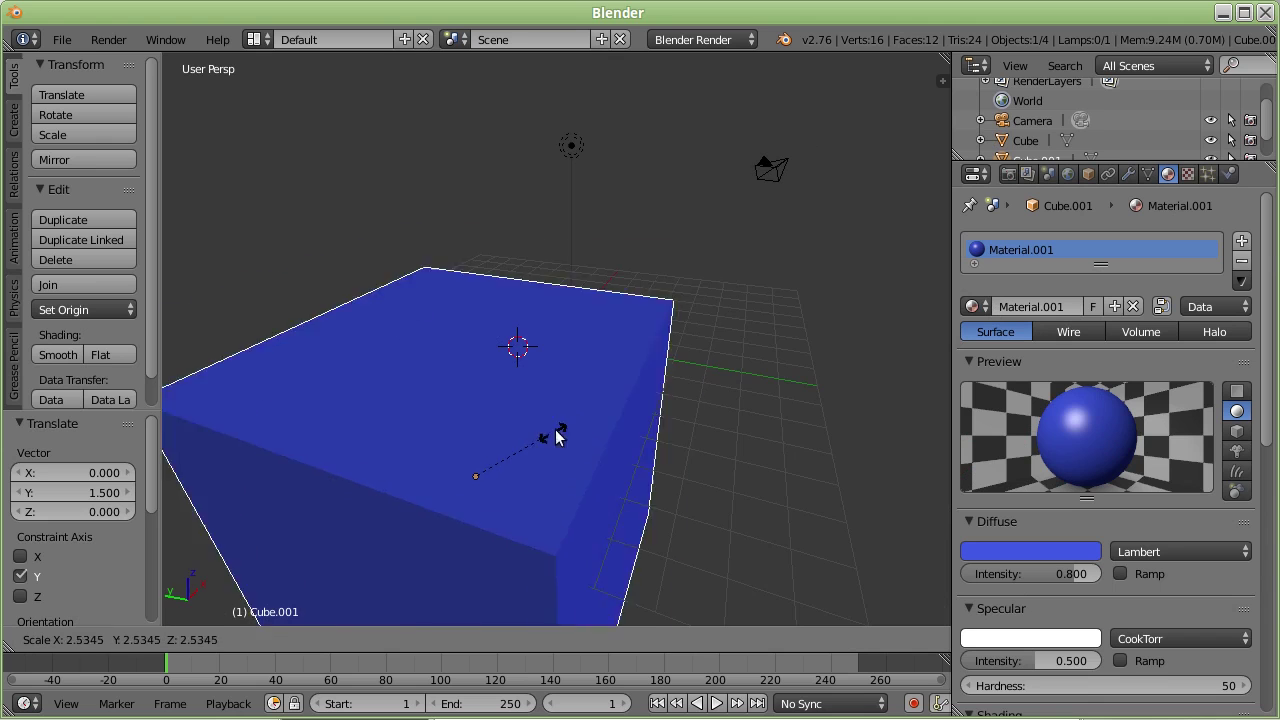
left_click(515, 468)
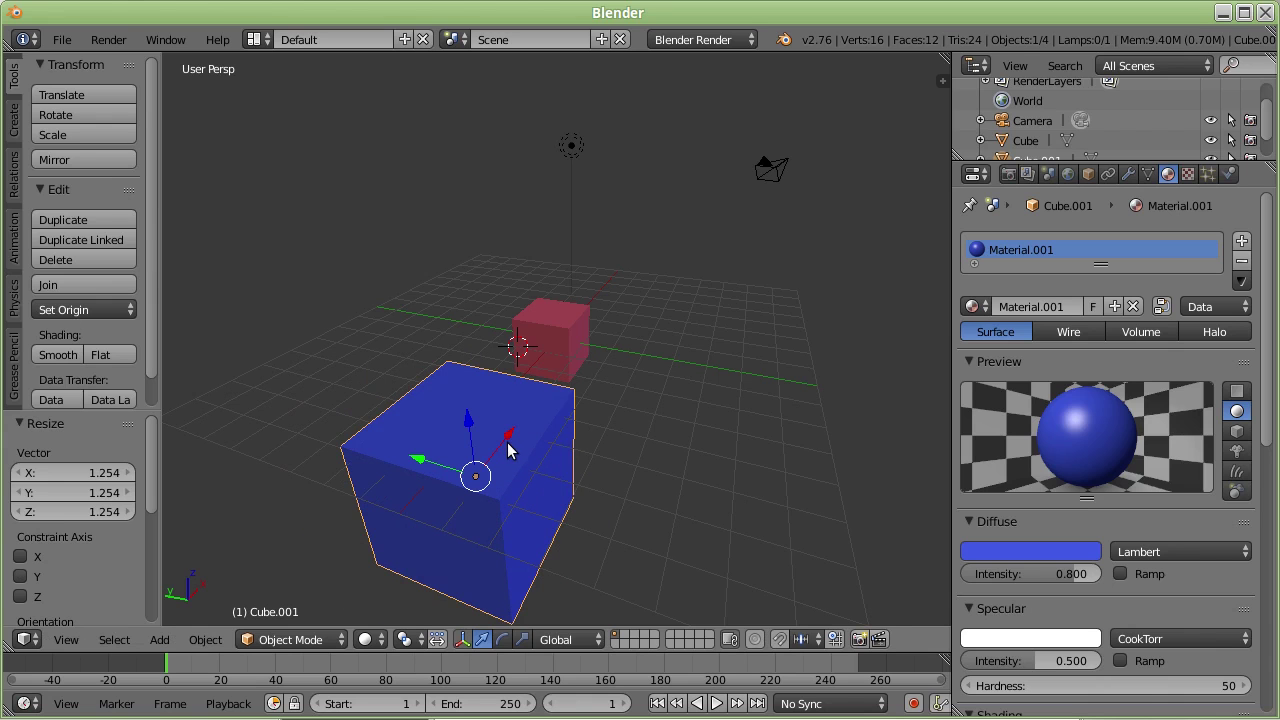
key("s")
left_click(491, 468)
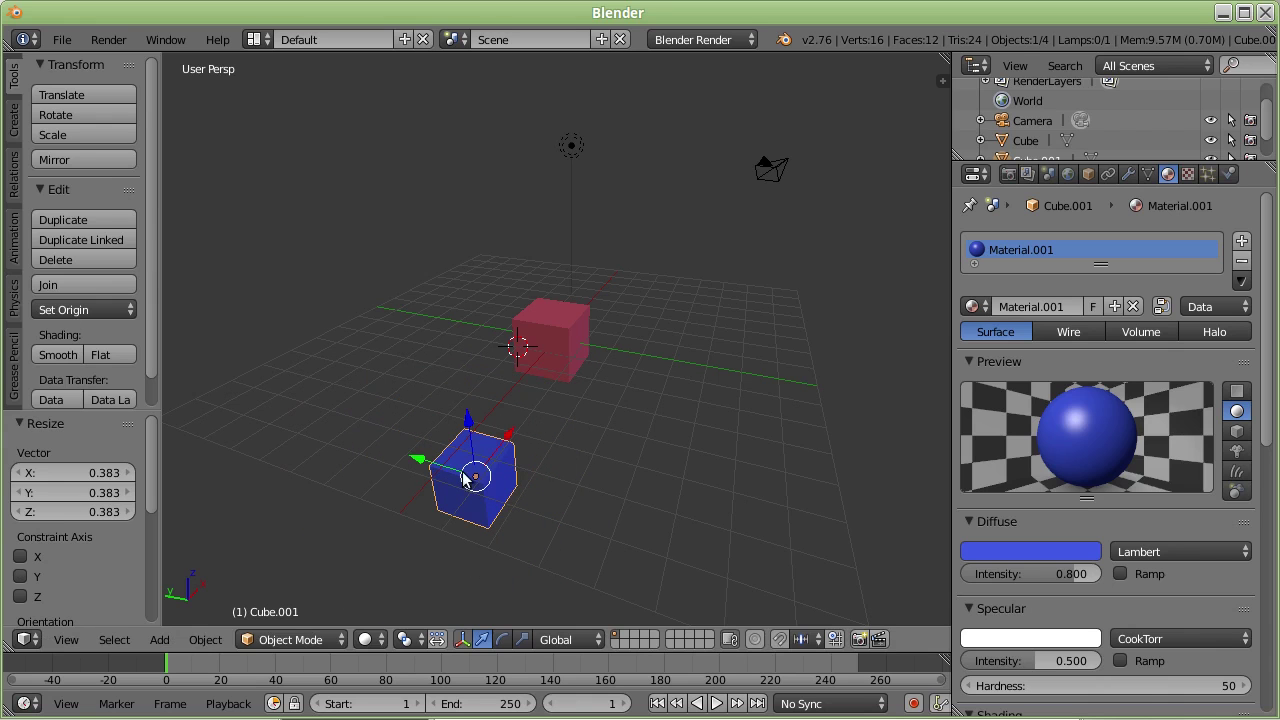
Step: Move the blue cube along Y and X, then adjust its height and X position in front view
key("g")
key("y")
left_click(400, 452)
key("g")
key("x")
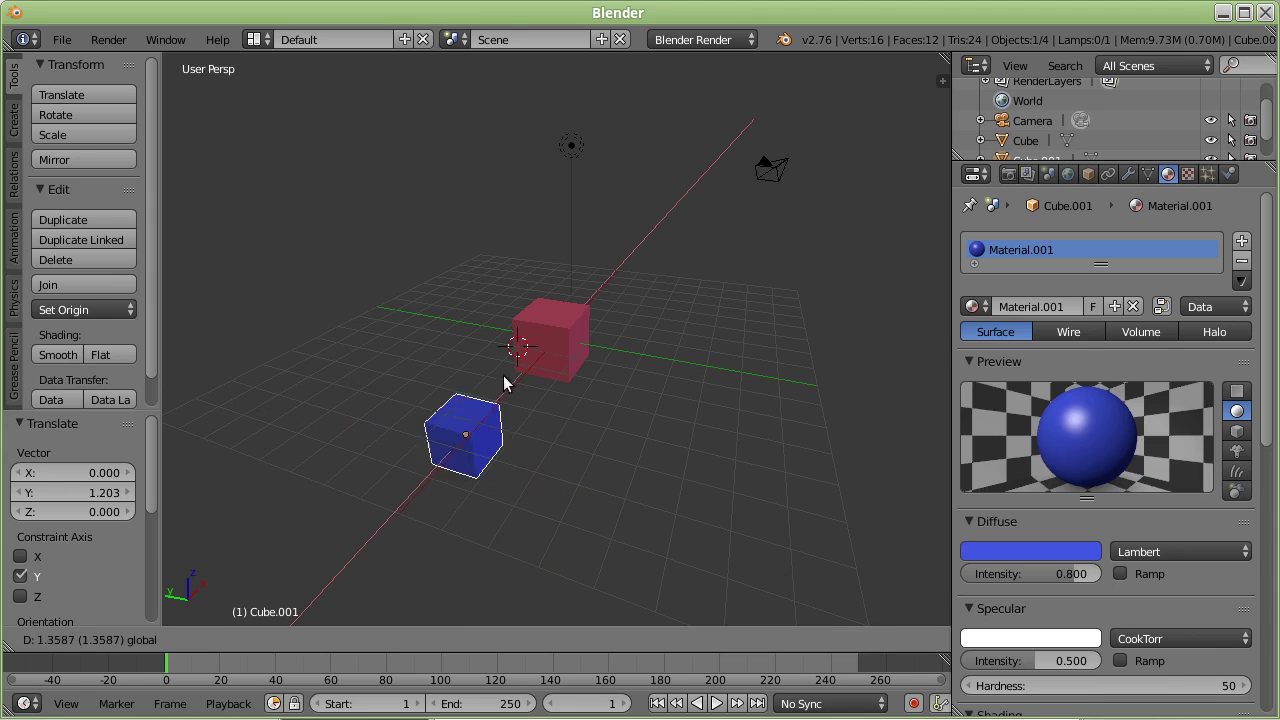
left_click(548, 345)
mouse_move(548, 345)
middle_mouse_down()
mouse_move(671, 450)
mouse_move(661, 410)
middle_mouse_up()
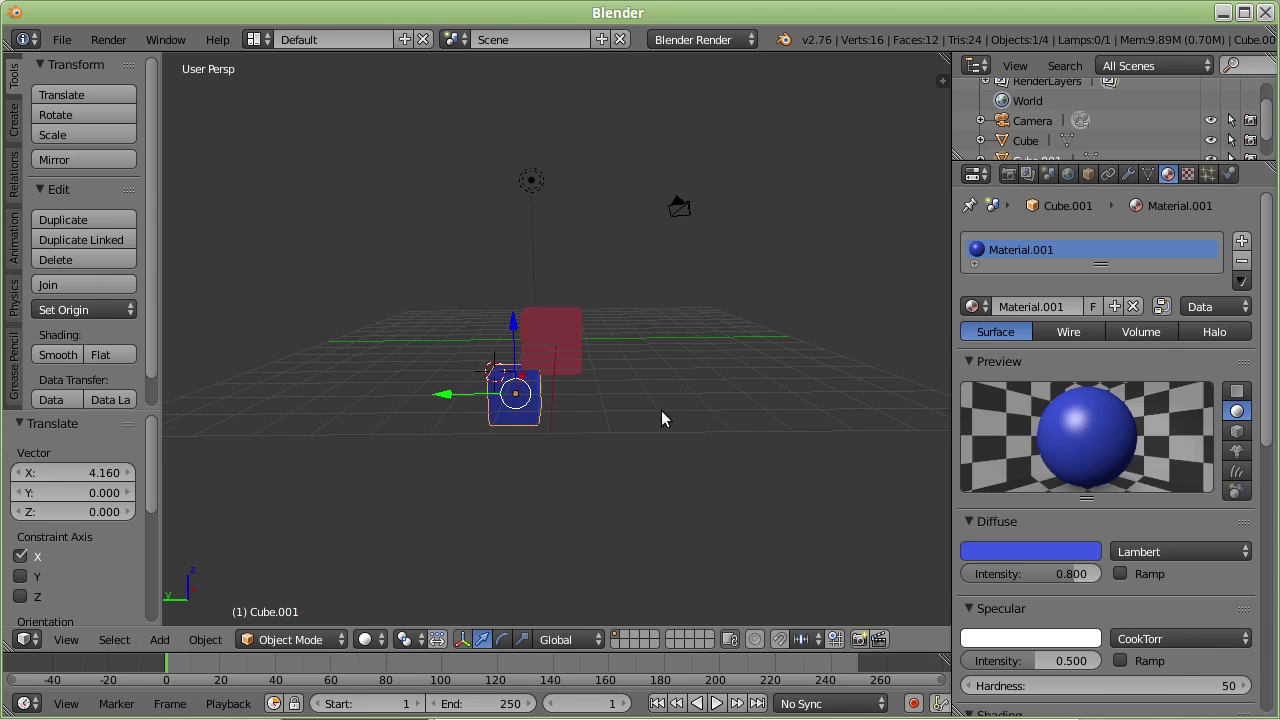
key("KP_1")
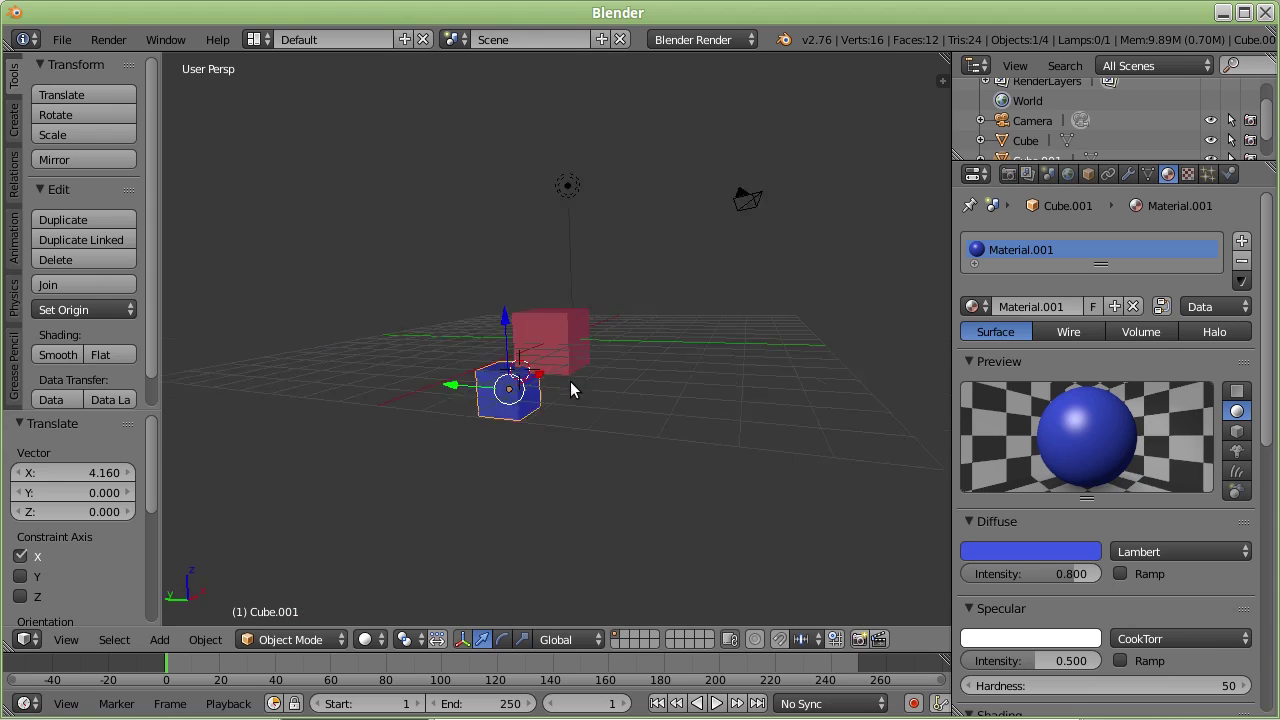
left_click_drag(520, 316, 522, 267)
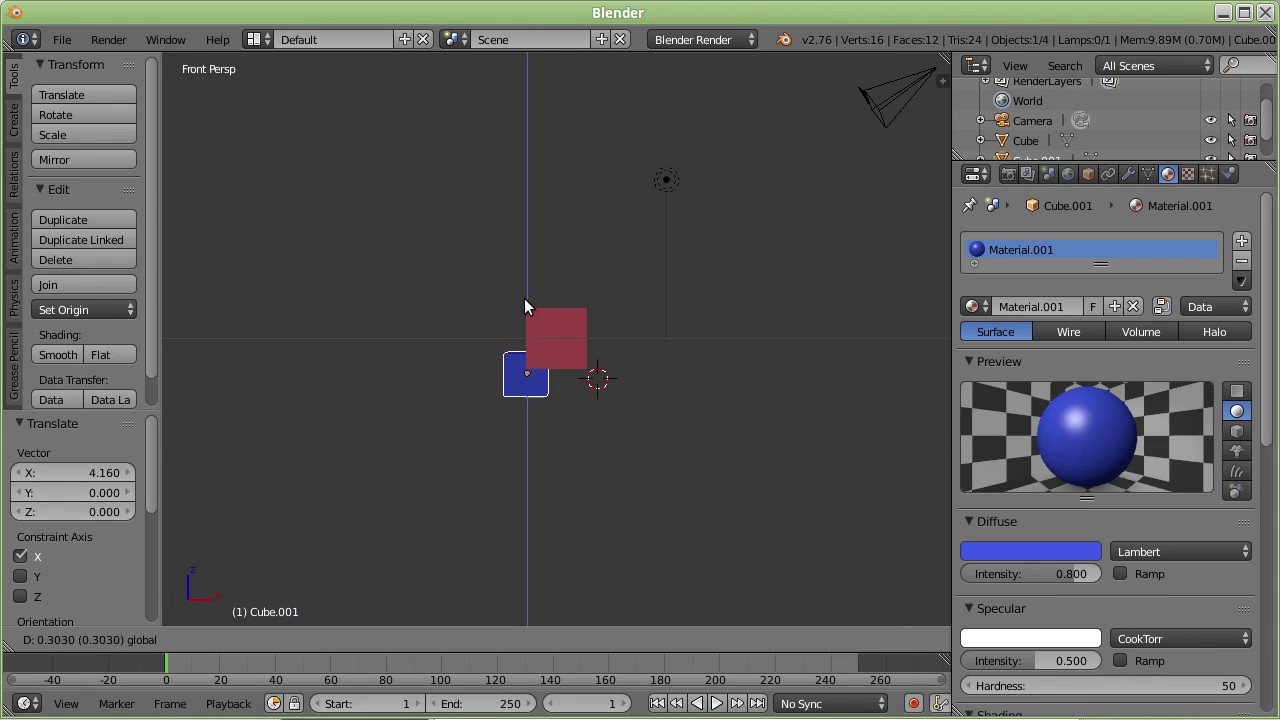
left_click_drag(592, 343, 617, 335)
mouse_move(540, 412)
middle_mouse_down()
mouse_move(796, 408)
mouse_move(561, 396)
mouse_move(681, 401)
middle_mouse_up()
Step: Enlarge the blue cube slightly, shift it a little and lift it along Z
scroll(681, 405, "up", 2)
scroll(576, 341, "up", 1)
key("s")
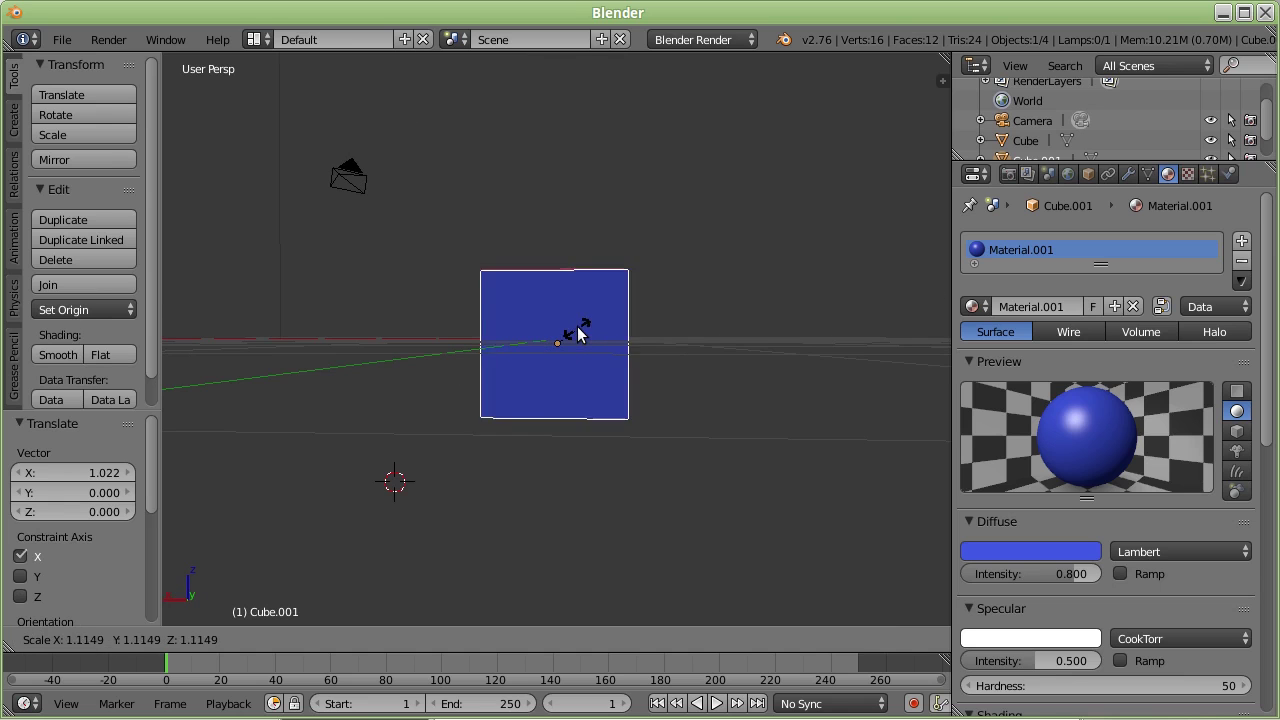
left_click(573, 333)
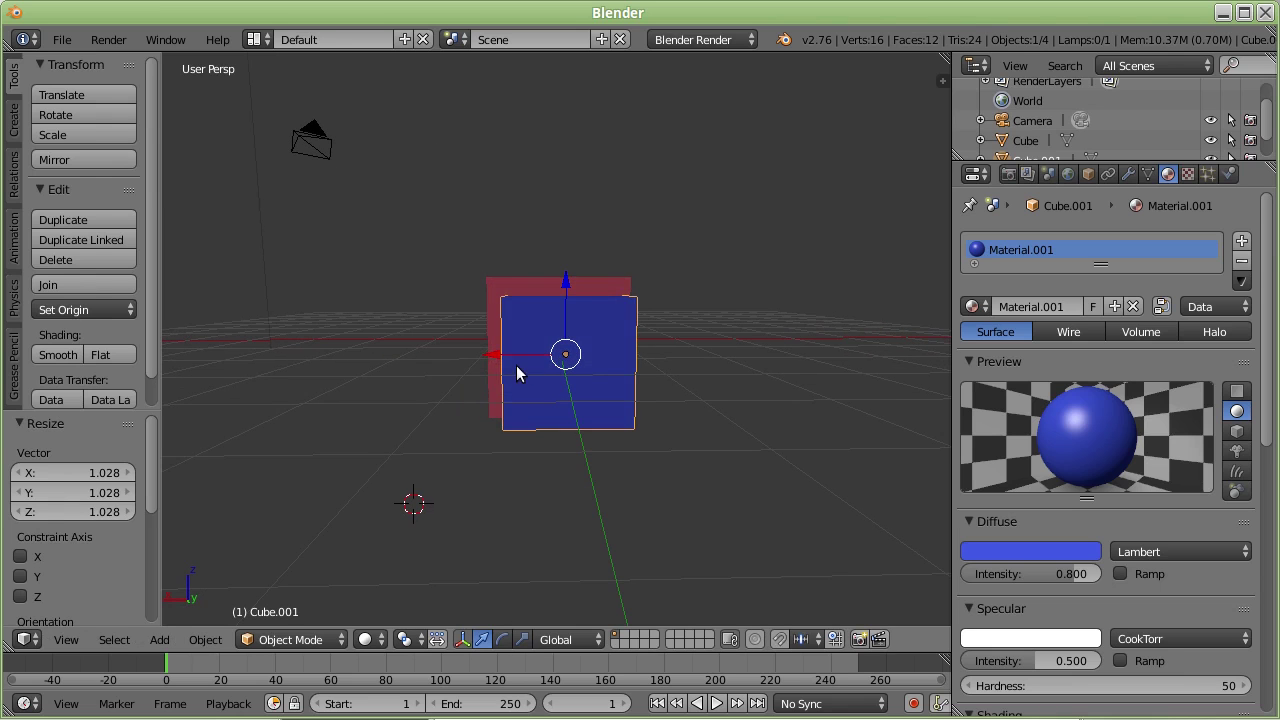
key("g")
left_click(484, 358)
left_click_drag(557, 332, 510, 341)
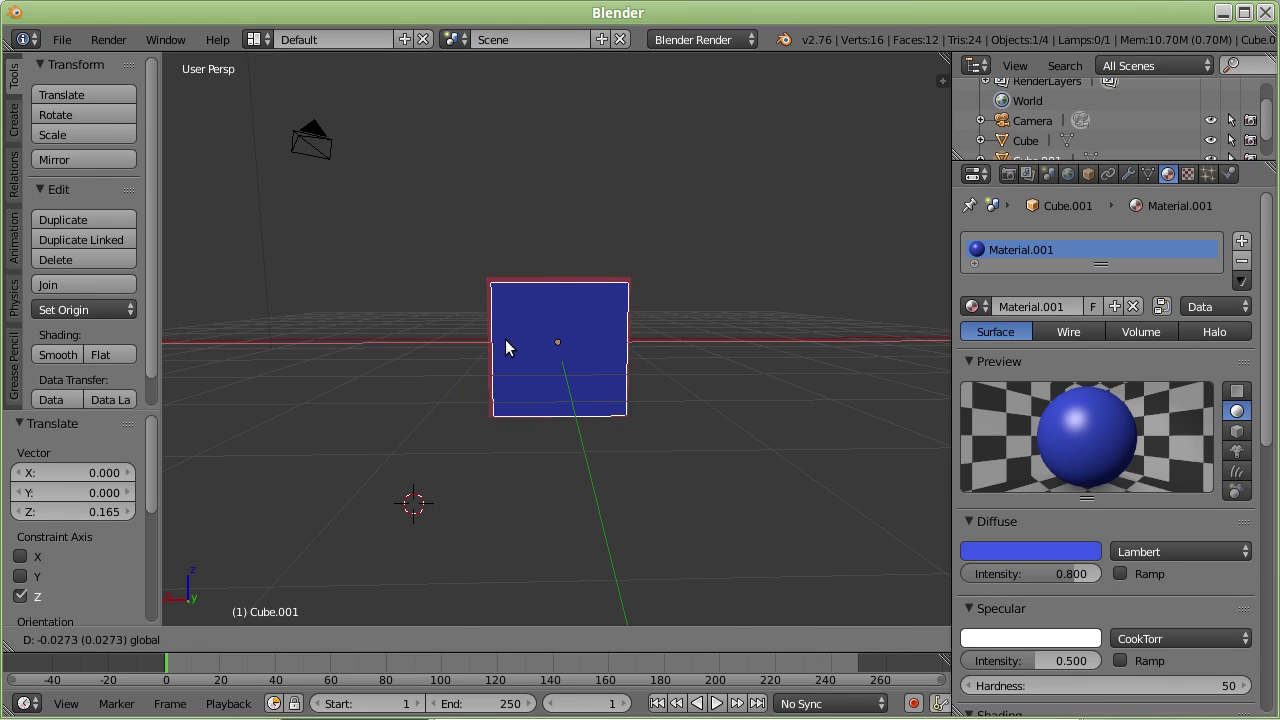
Step: Slide the blue cube along Y to 2.837, clear of the red cube
mouse_move(511, 342)
middle_mouse_down()
mouse_move(680, 492)
mouse_move(705, 420)
middle_mouse_up()
left_click_drag(705, 384, 644, 366)
mouse_move(686, 380)
middle_mouse_down()
mouse_move(586, 360)
mouse_move(598, 340)
middle_mouse_up()
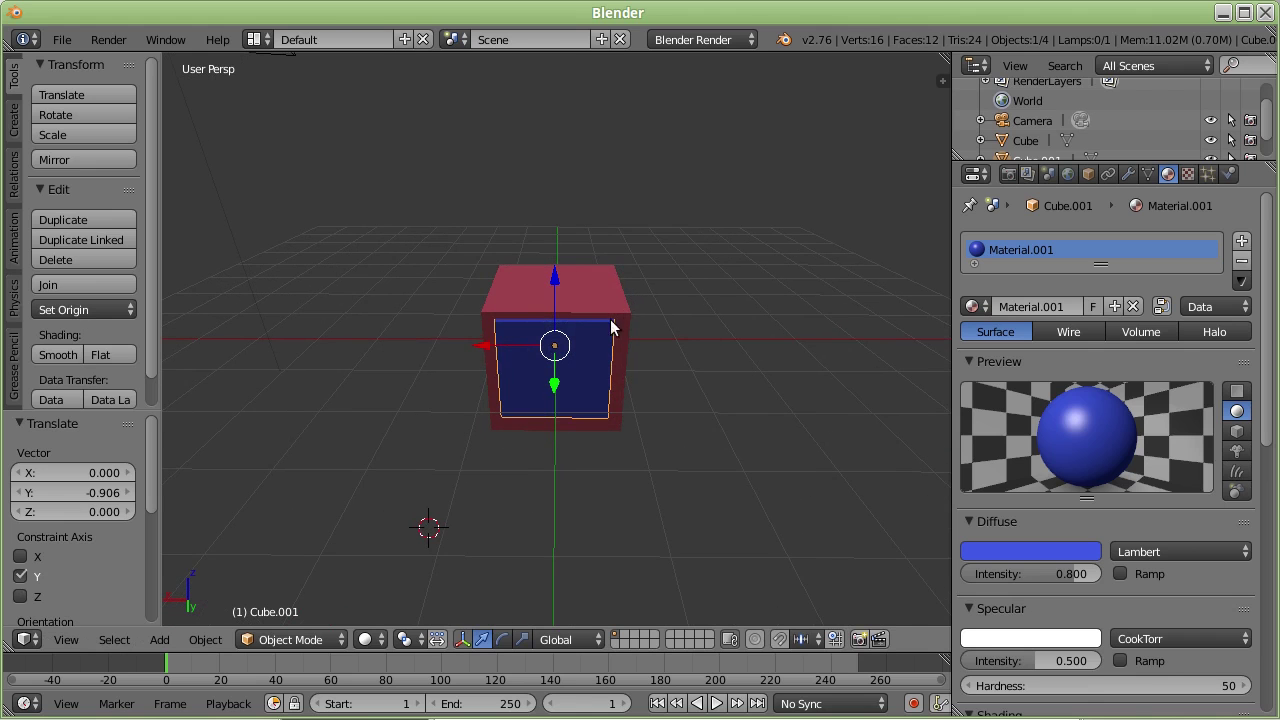
mouse_move(556, 385)
middle_mouse_down()
mouse_move(703, 442)
mouse_move(790, 452)
mouse_move(587, 392)
middle_mouse_up()
mouse_move(621, 383)
left_mouse_down()
mouse_move(722, 443)
mouse_move(762, 434)
left_mouse_up()
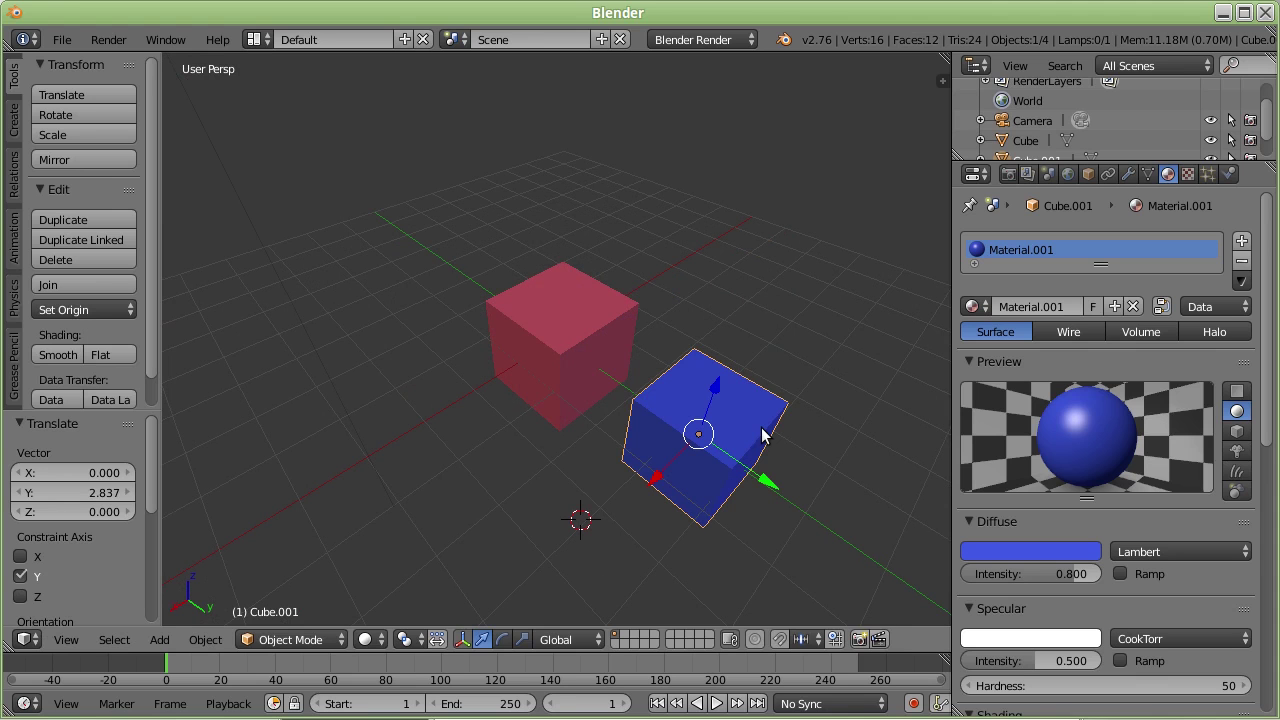
Step: Scale the blue cube down along X, Y and Z into a thin slab
key("s")
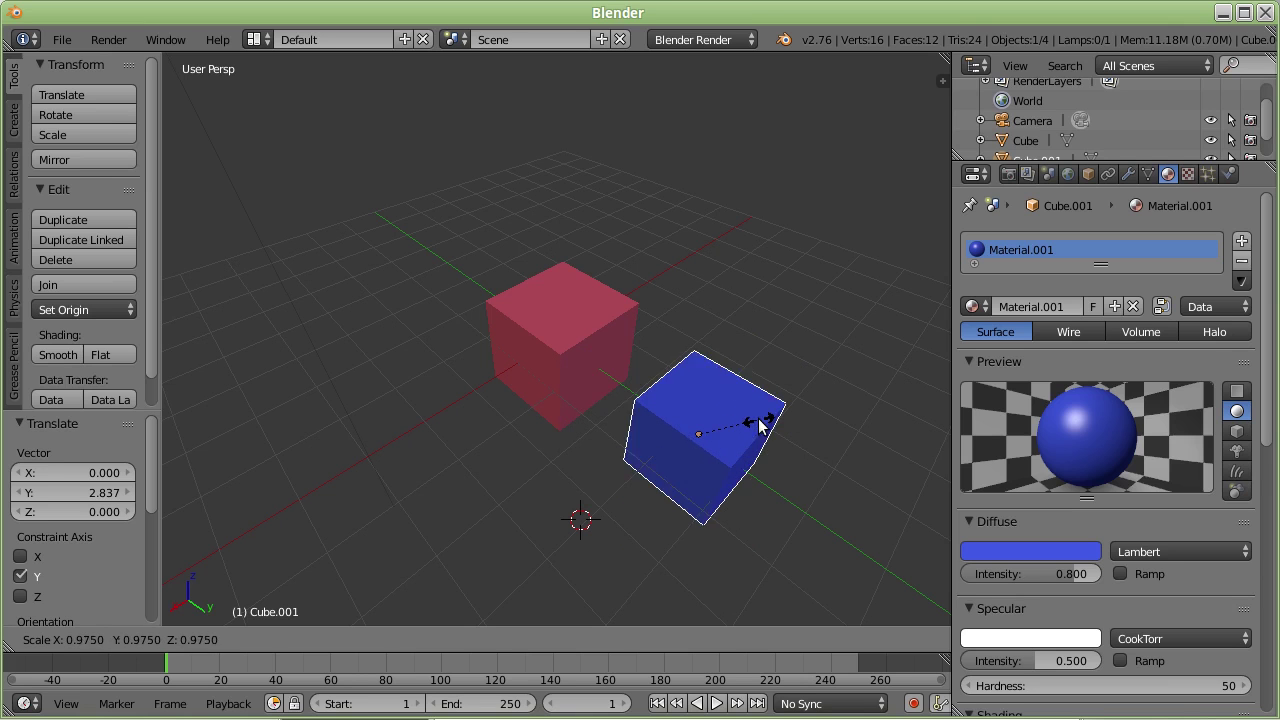
key("x")
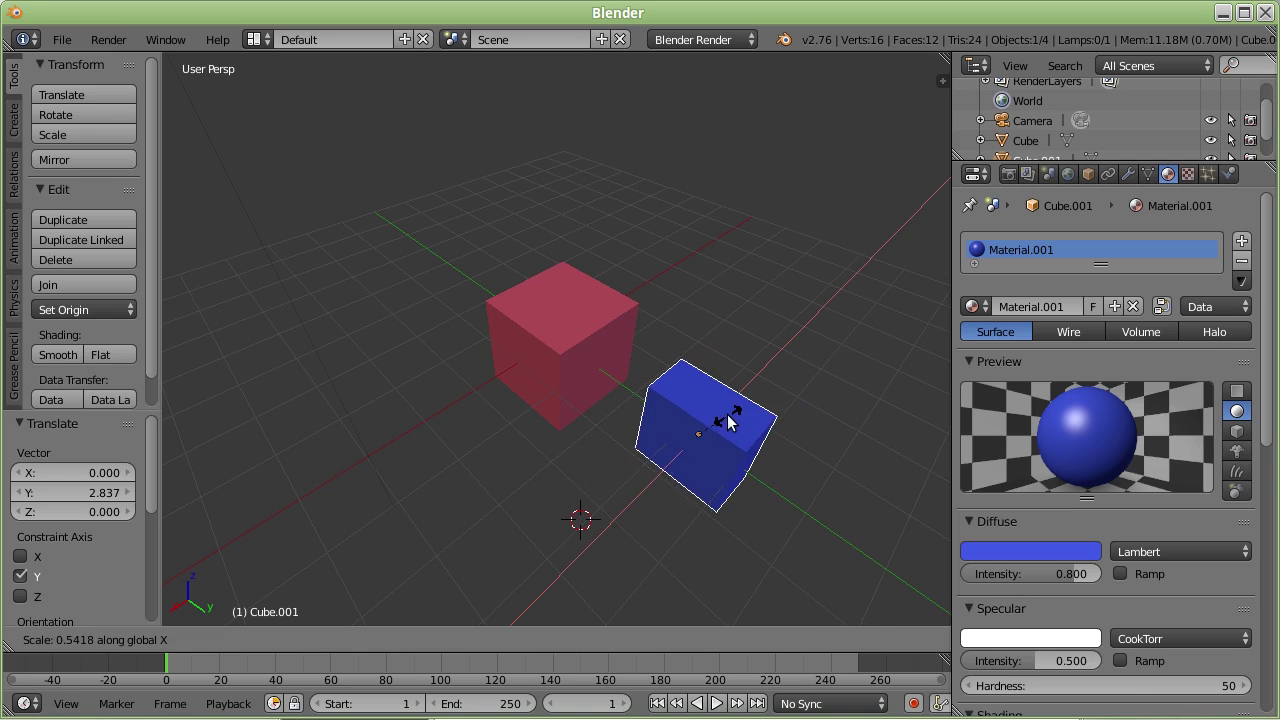
left_click(748, 401)
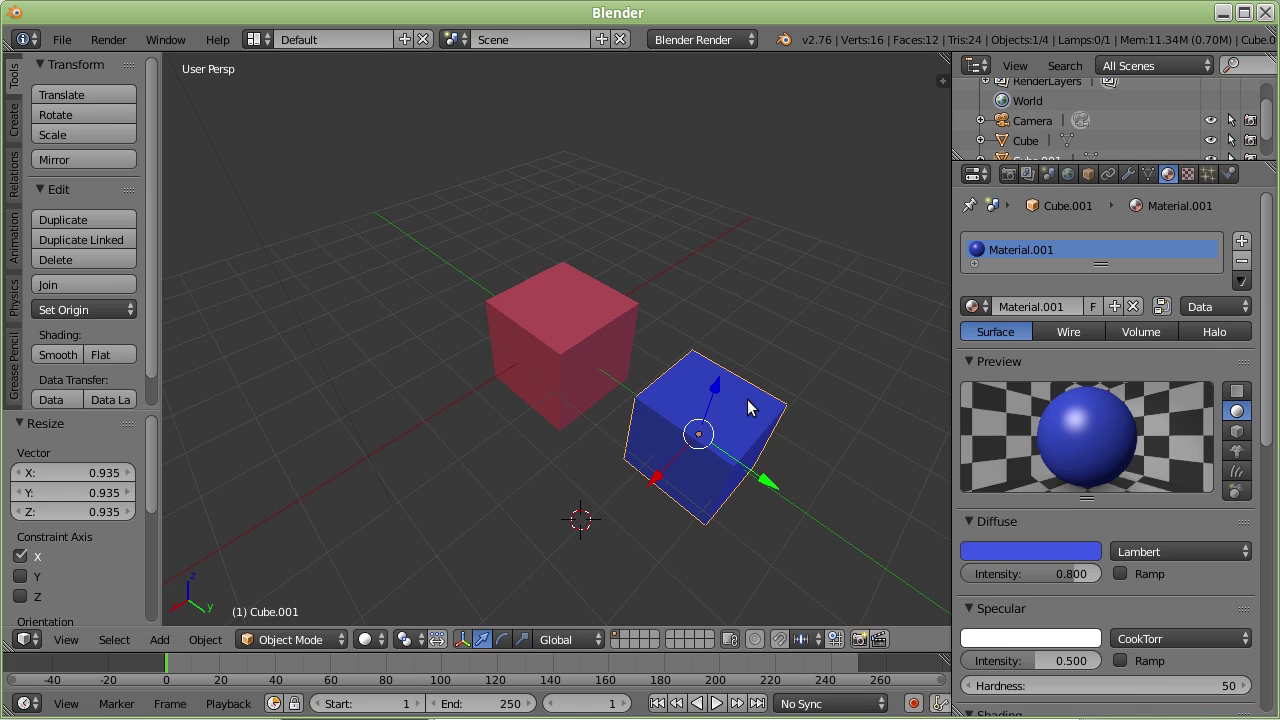
key("s")
key("y")
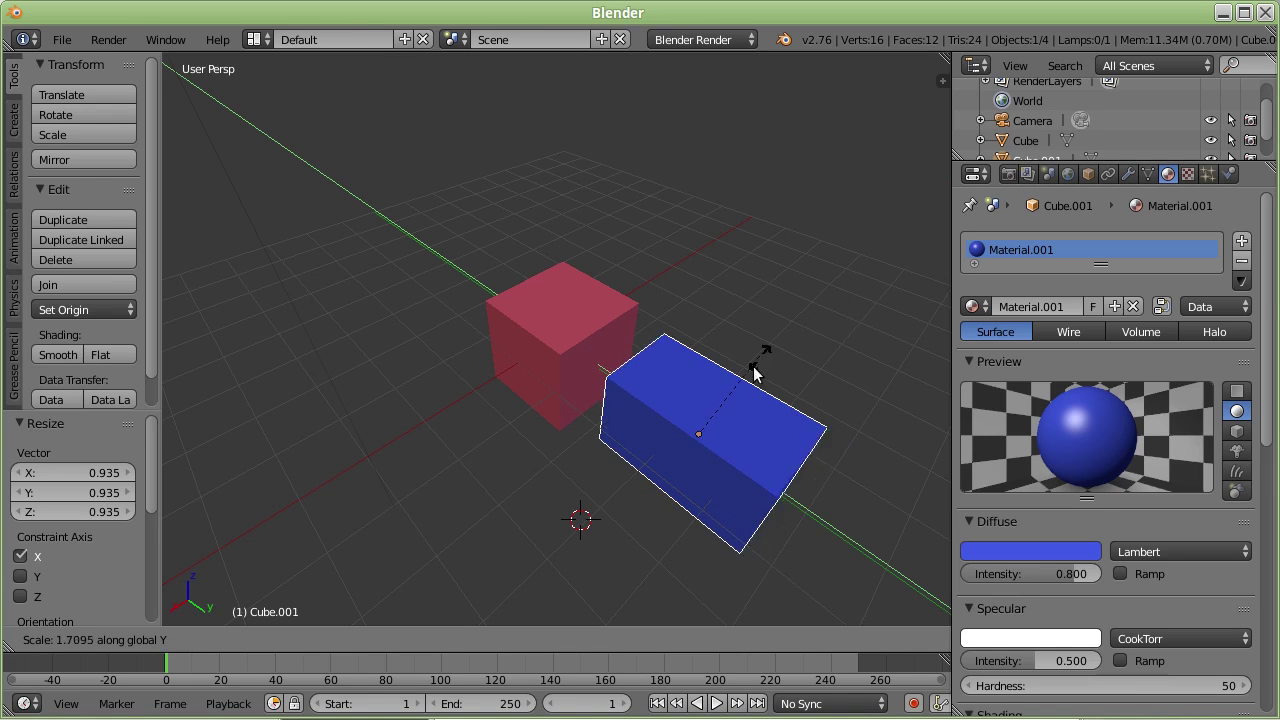
left_click(707, 424)
middle_click_drag(737, 482, 680, 433)
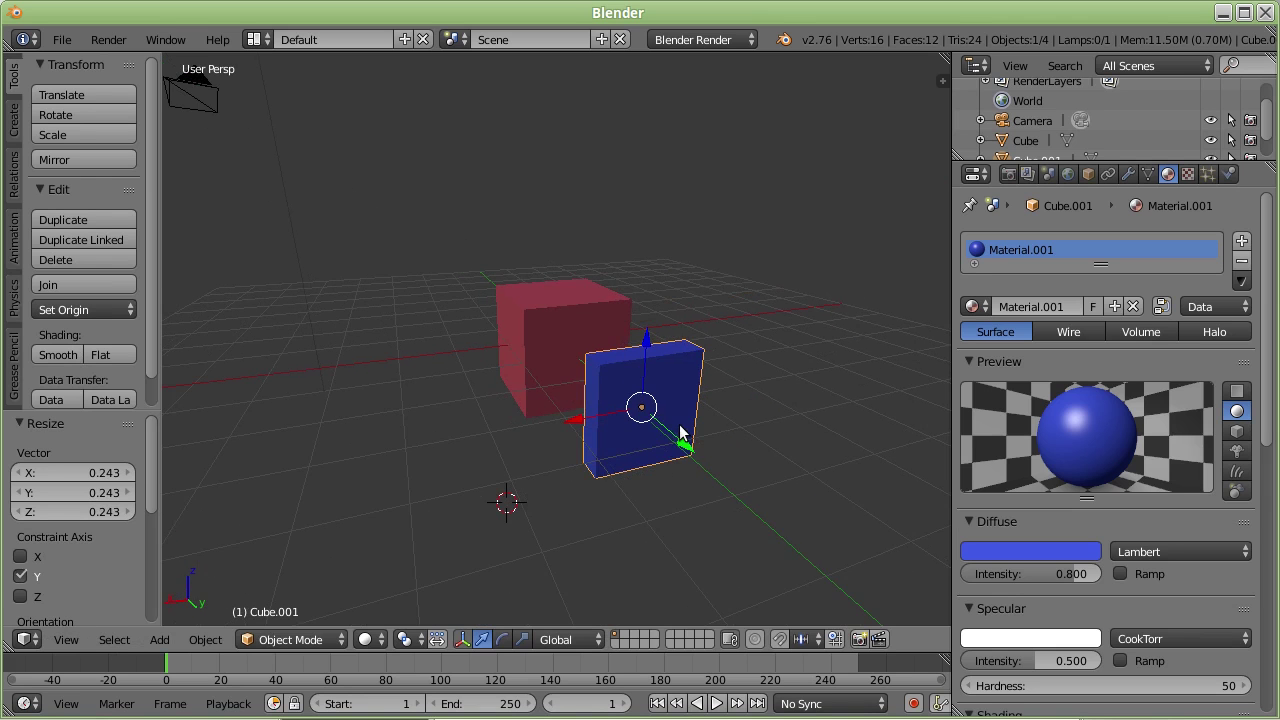
key("s")
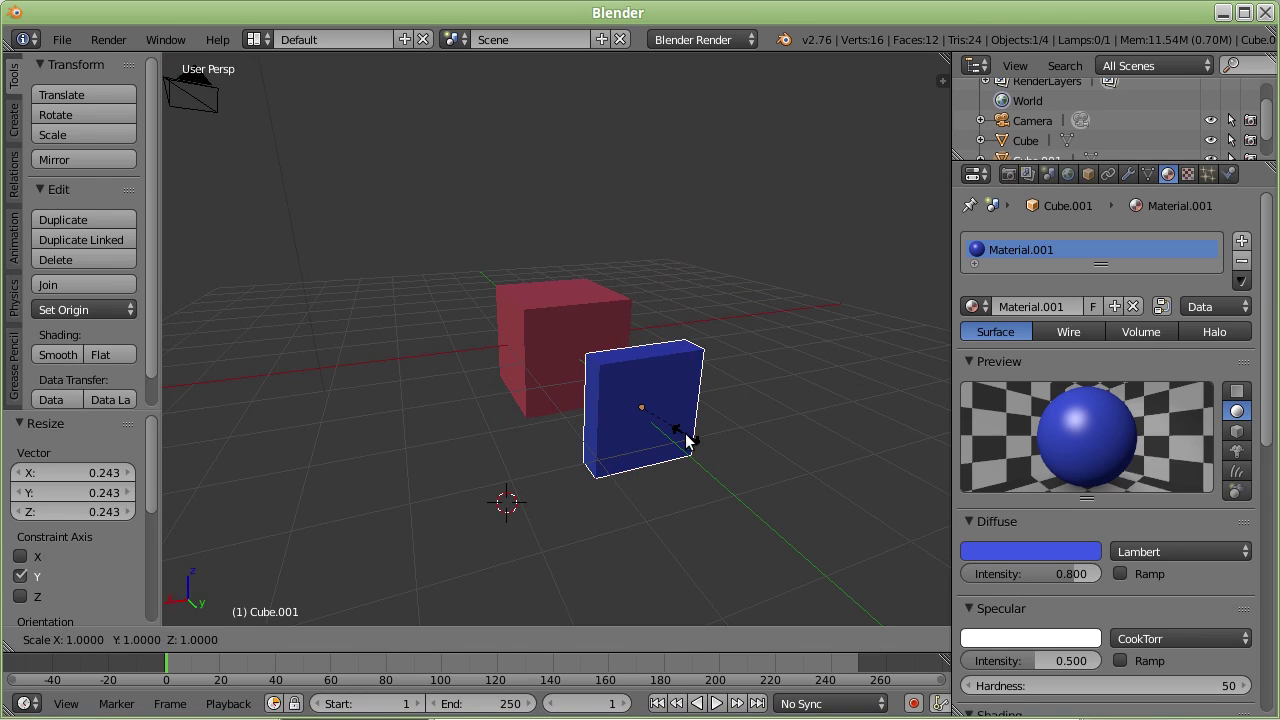
key("z")
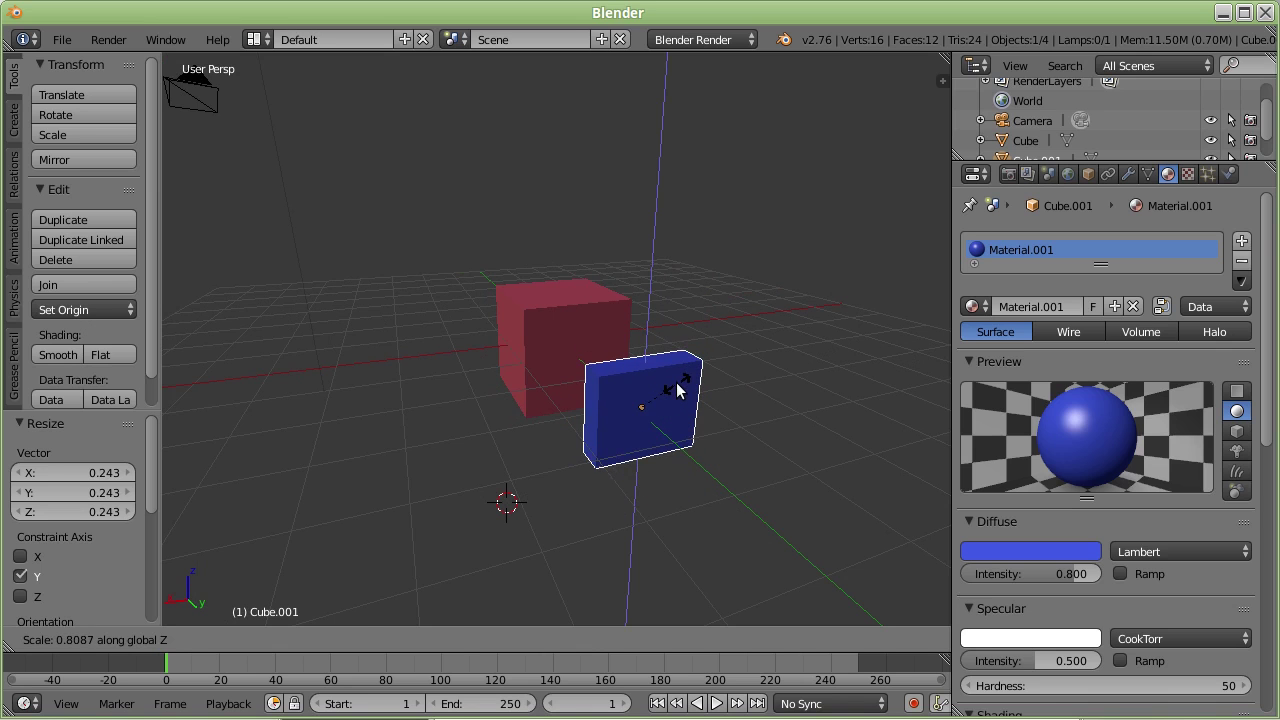
left_click(680, 383)
Step: Fit the slab into the red cube's front face at Y -2.092, Z -0.122
left_click_drag(688, 444, 620, 395)
left_click(620, 395)
middle_click_drag(686, 411, 741, 422)
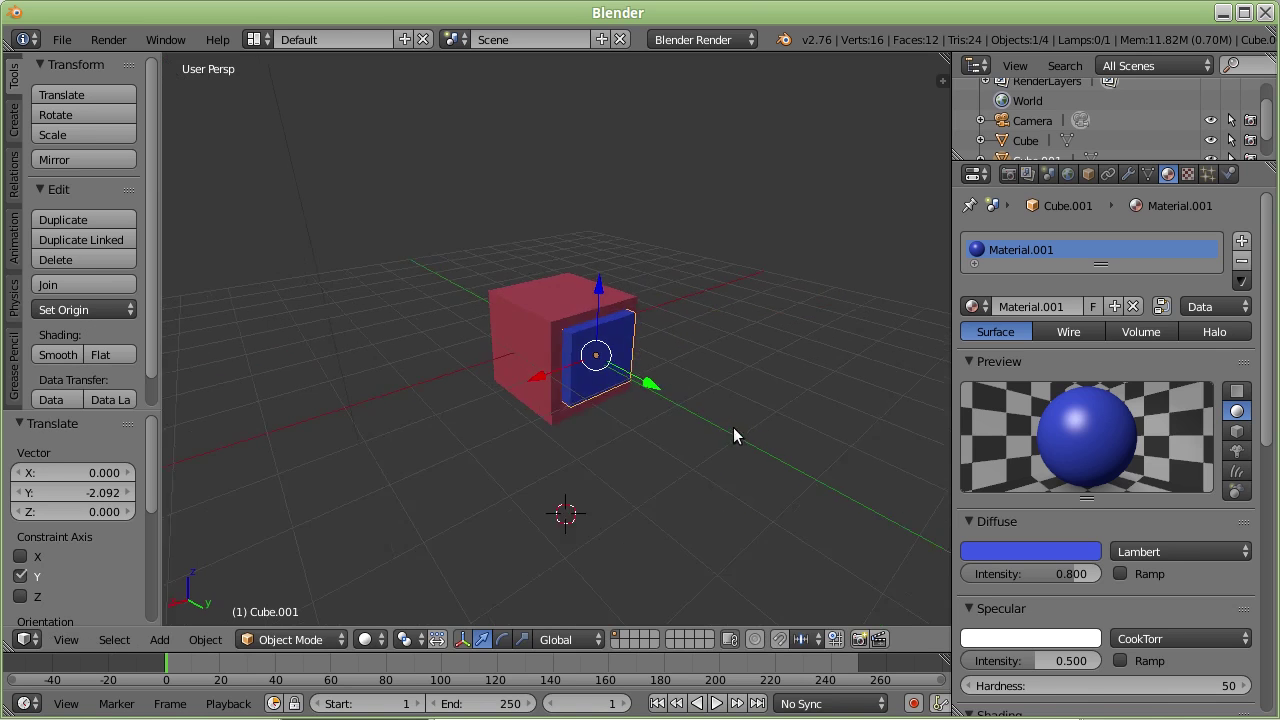
mouse_move(673, 352)
middle_mouse_down()
mouse_move(711, 349)
mouse_move(602, 346)
middle_mouse_up()
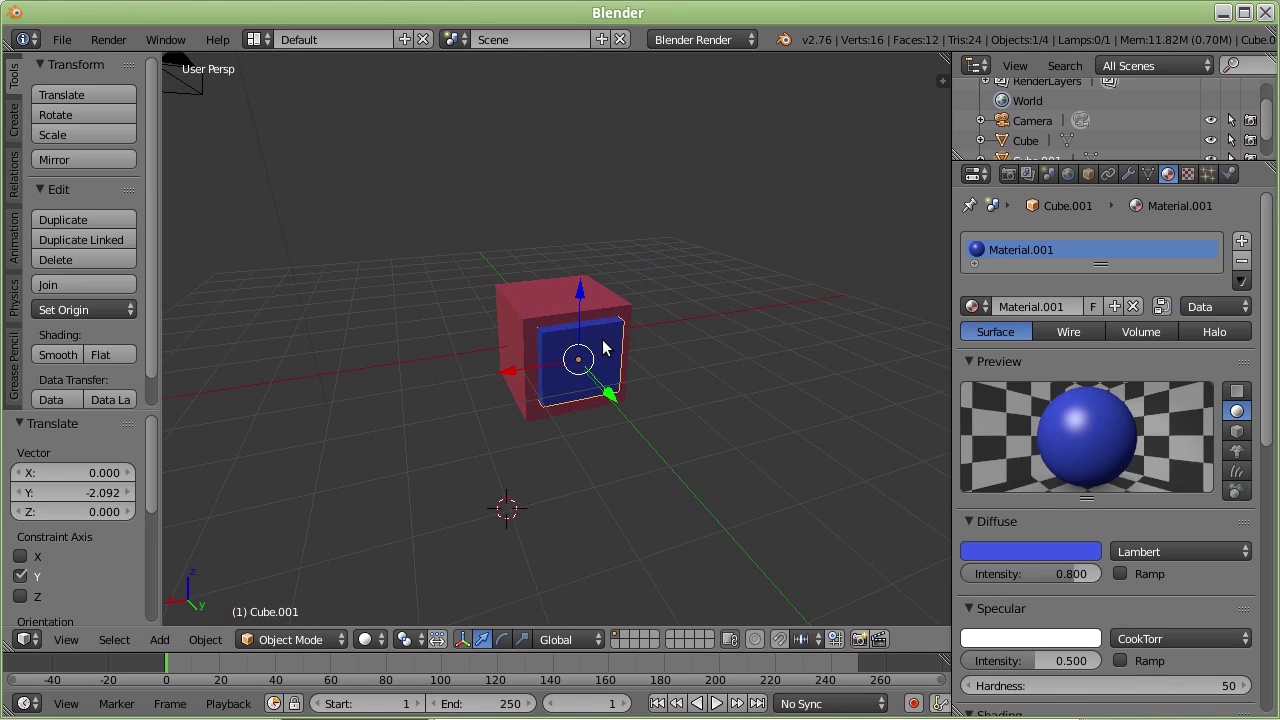
middle_click_drag(627, 393, 594, 347)
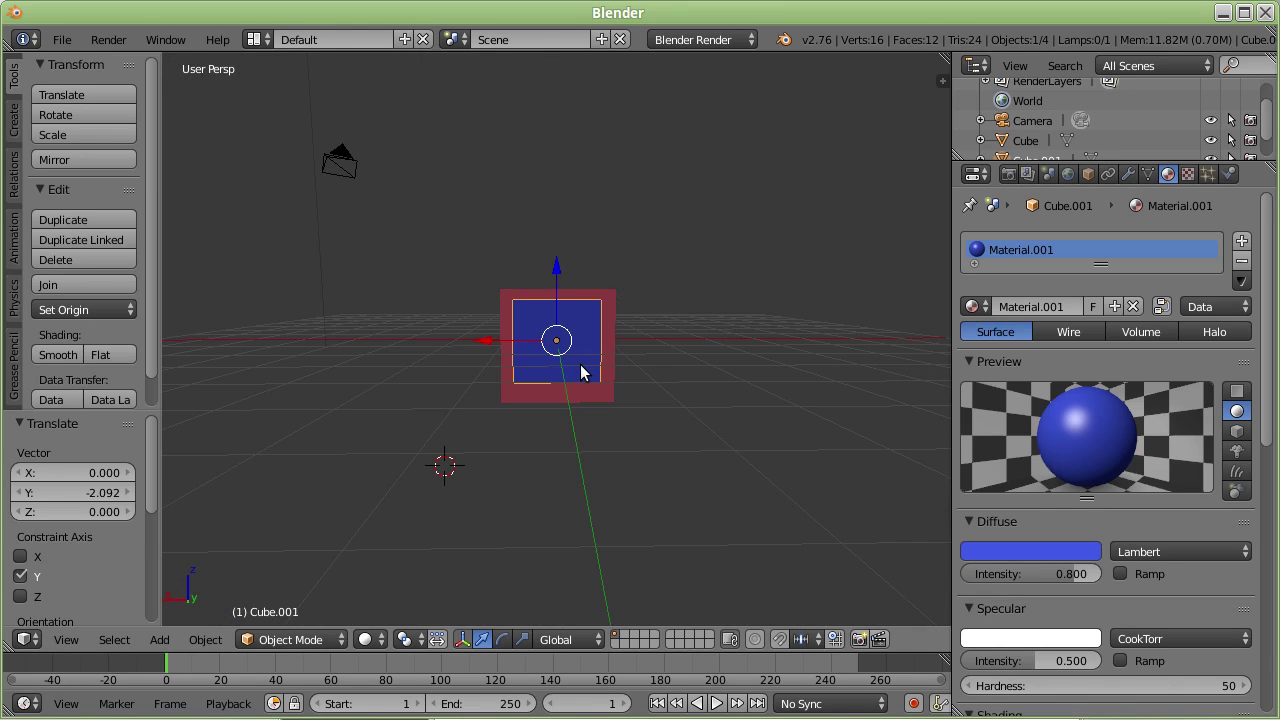
left_click_drag(556, 300, 554, 306)
middle_click_drag(554, 306, 620, 376)
middle_click_drag(595, 493, 633, 494)
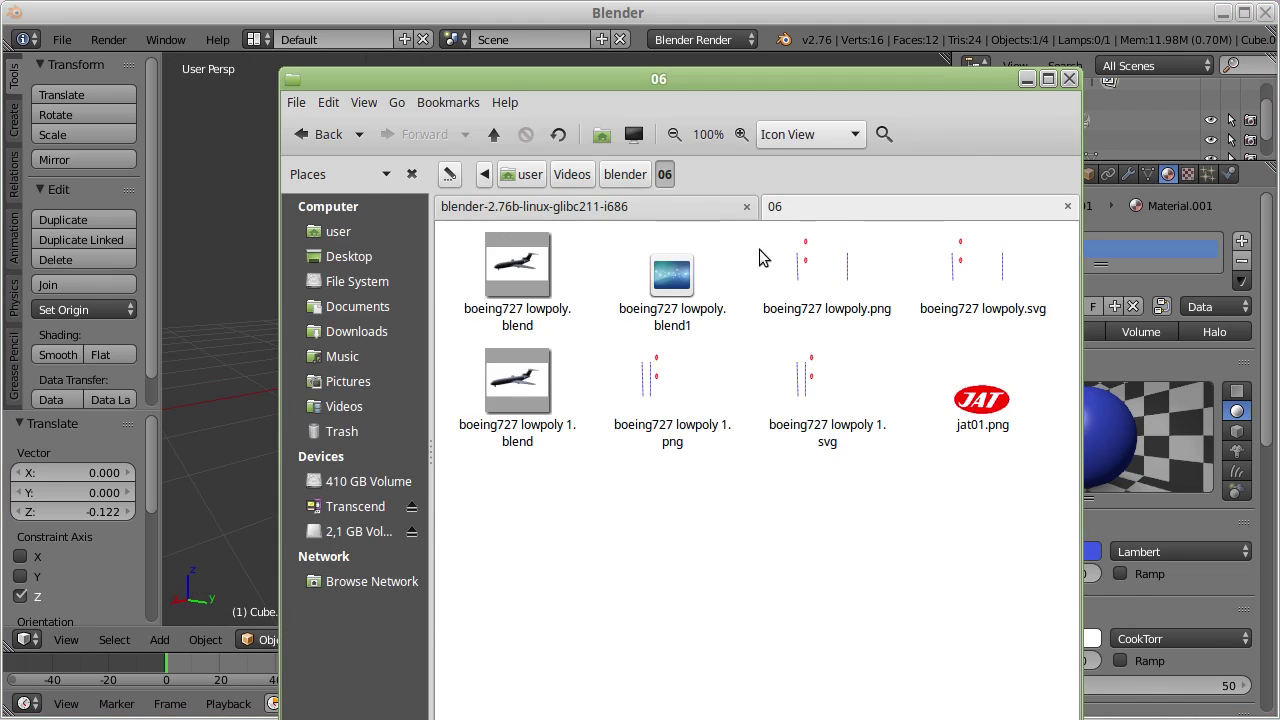
Step: Close the file manager and return to the YouTube page in Firefox
left_click(1064, 78)
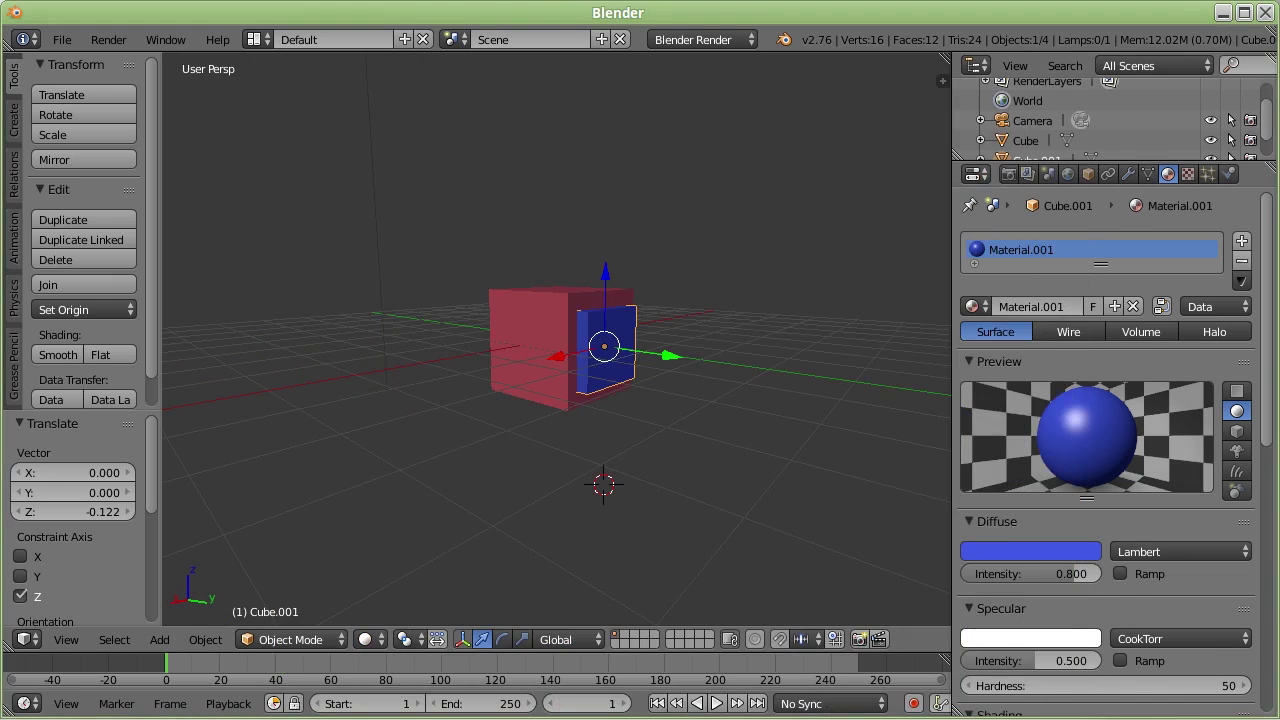
key("alt+Tab")
scroll(524, 454, "up", 3)
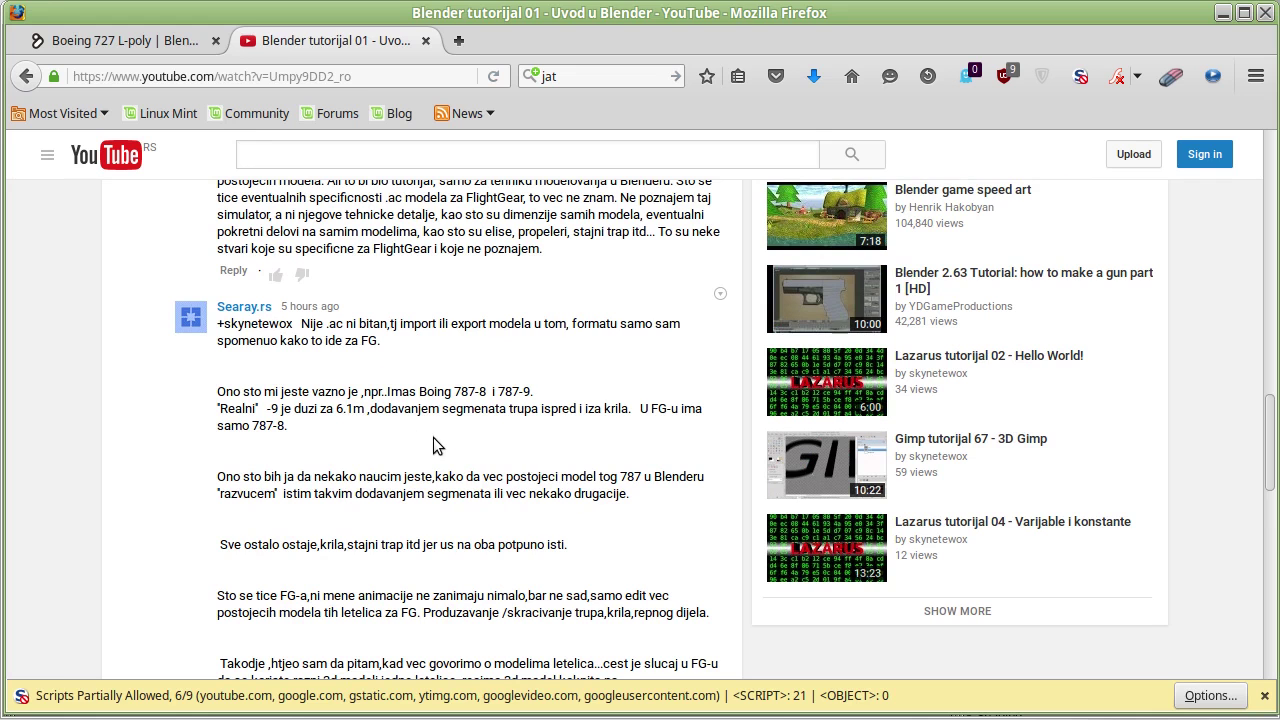
Step: Scroll to and highlight the viewer's question about fitting one model exactly inside another
scroll(438, 444, "down", 3)
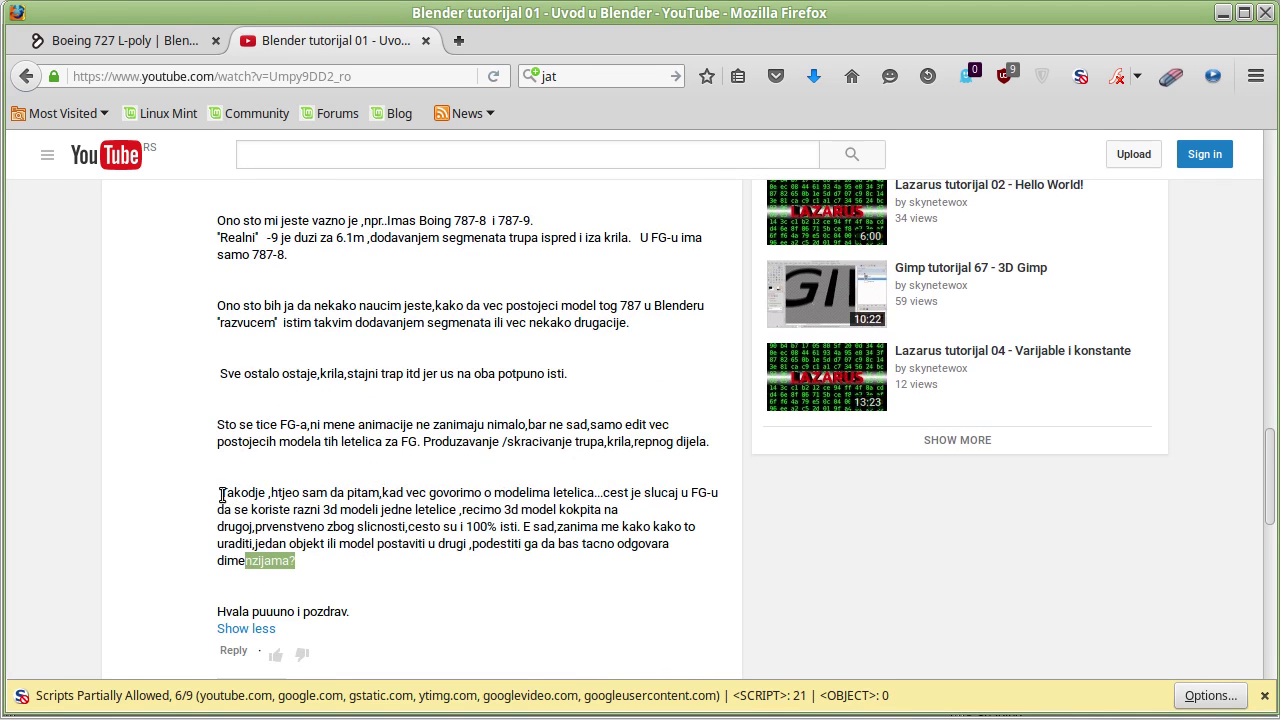
left_click_drag(222, 494, 372, 567)
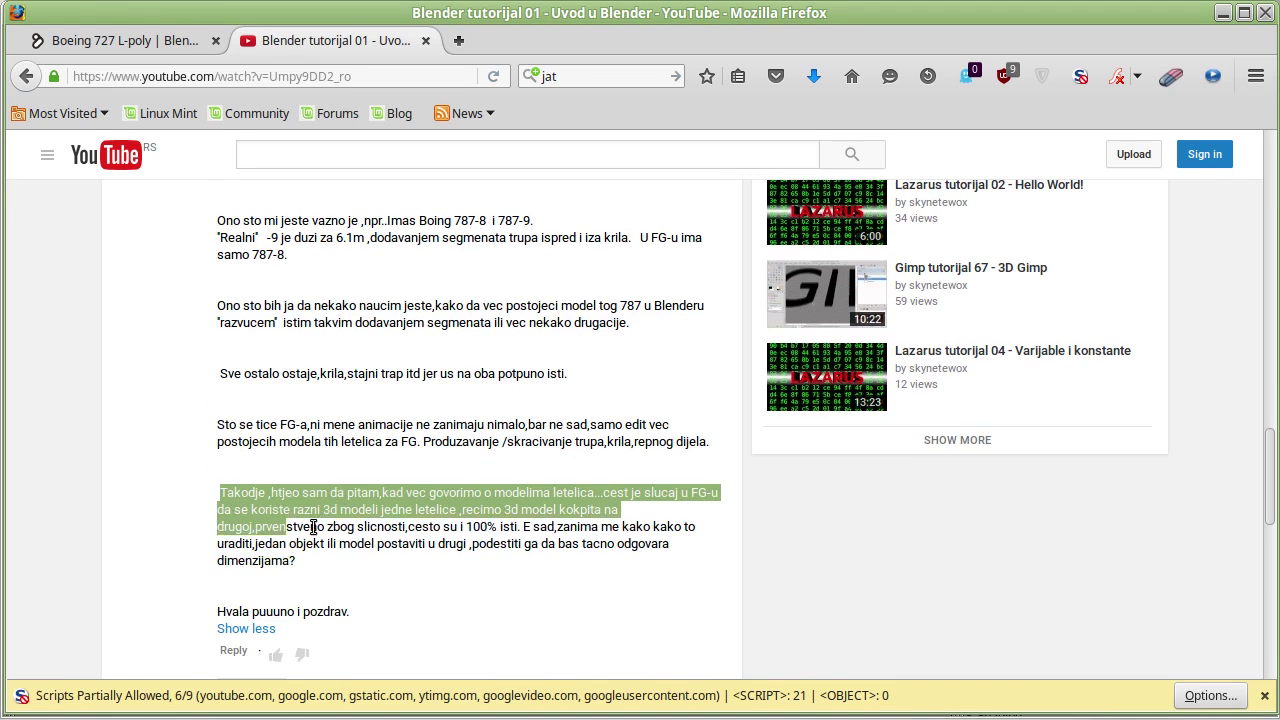
left_click(381, 490)
scroll(381, 490, "up", 2)
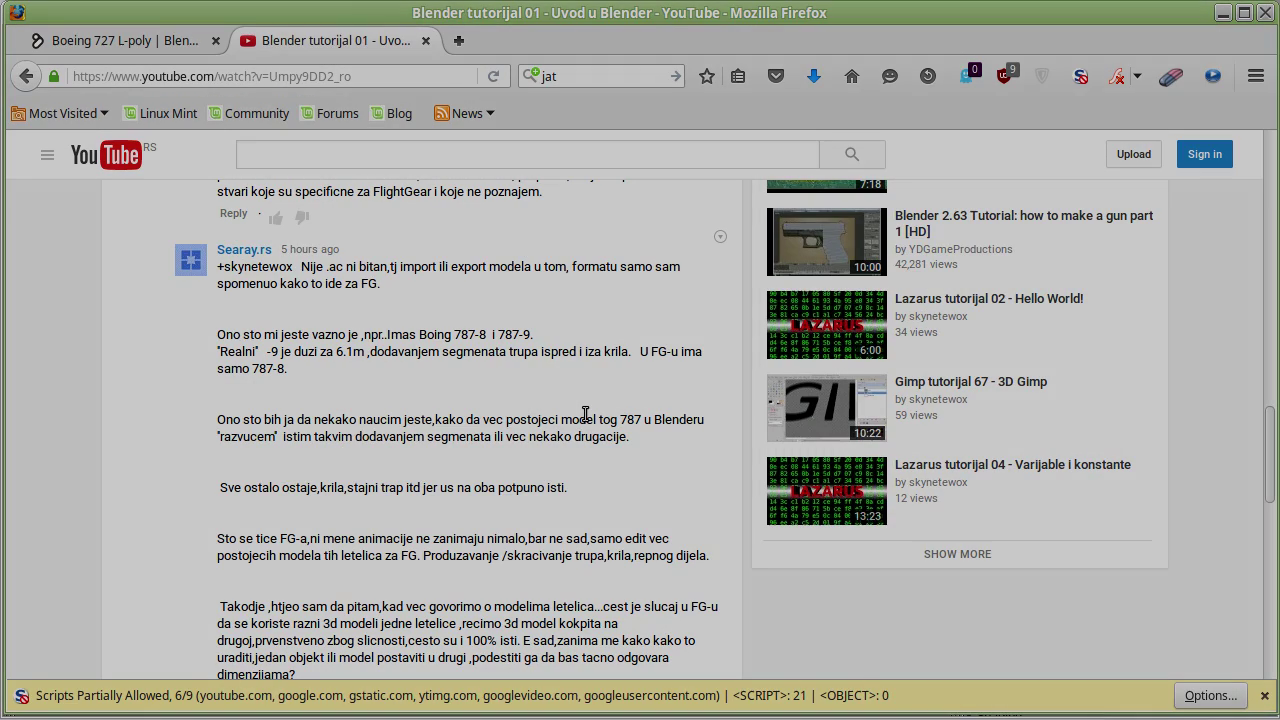